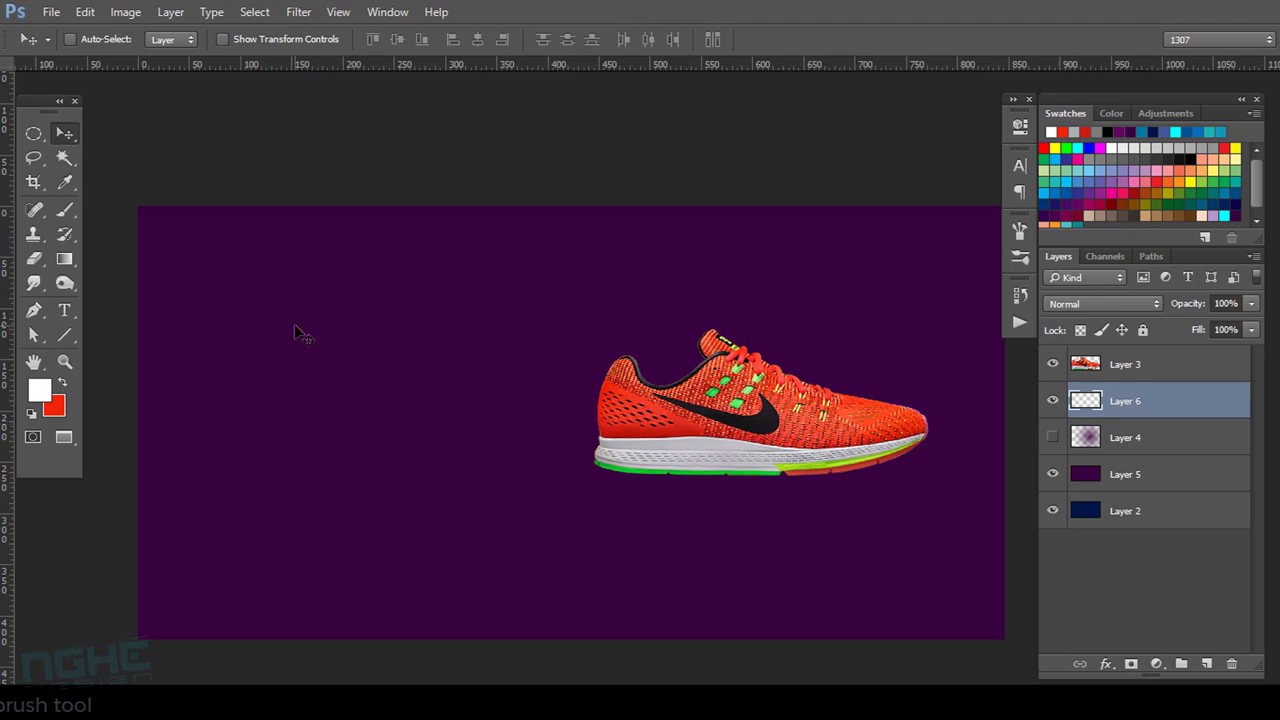
Select the Brush Tool and add a new empty Layer 7 above Layer 6.
left_click(65, 211)
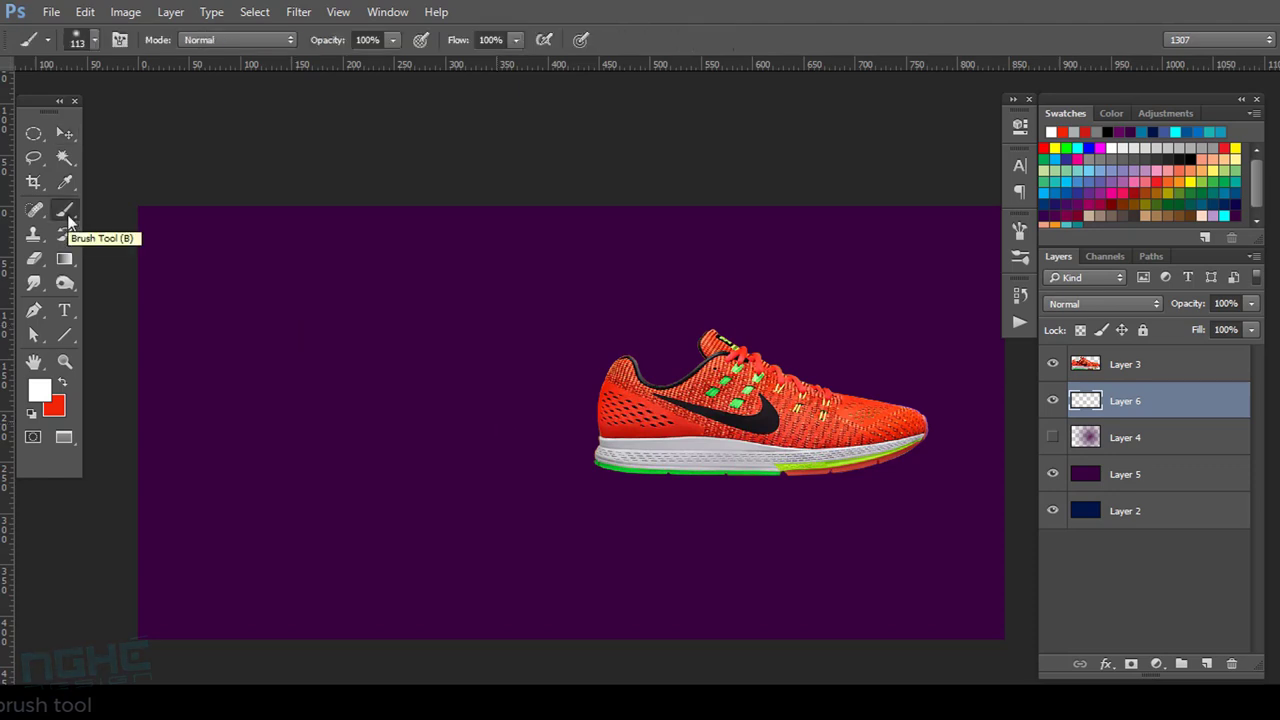
right_click(68, 220)
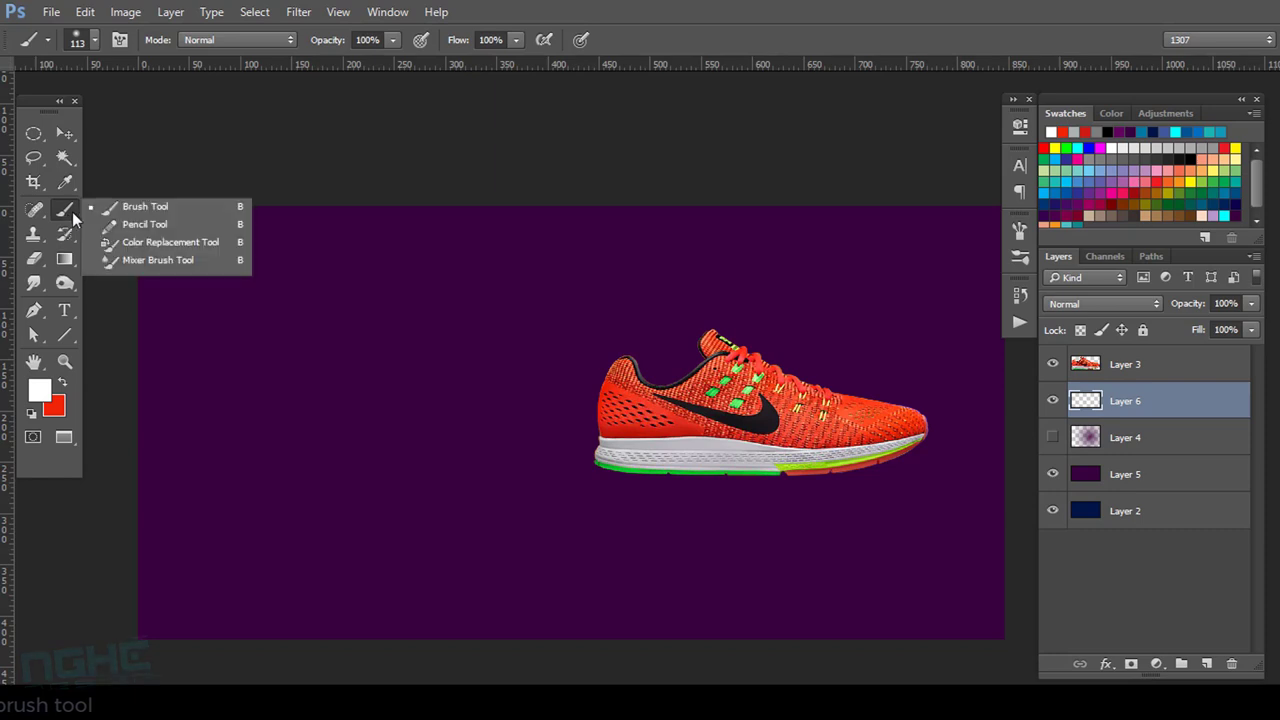
left_click(146, 206)
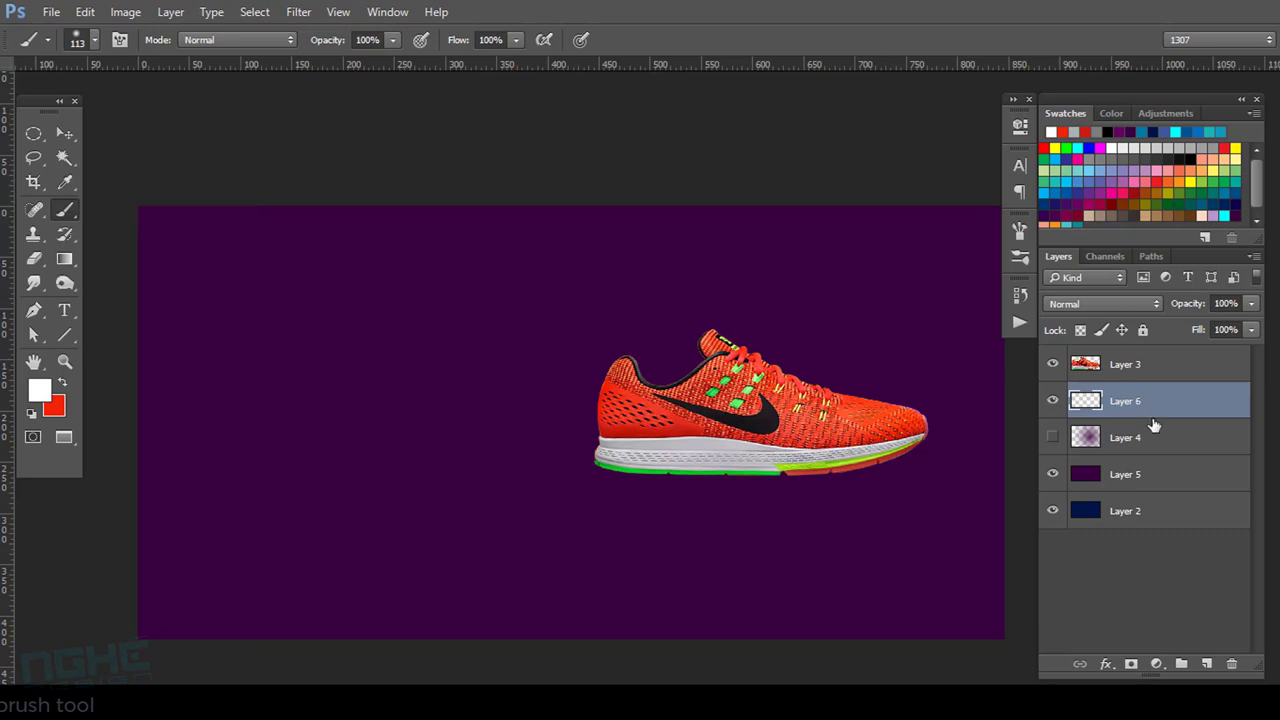
left_click(1208, 665)
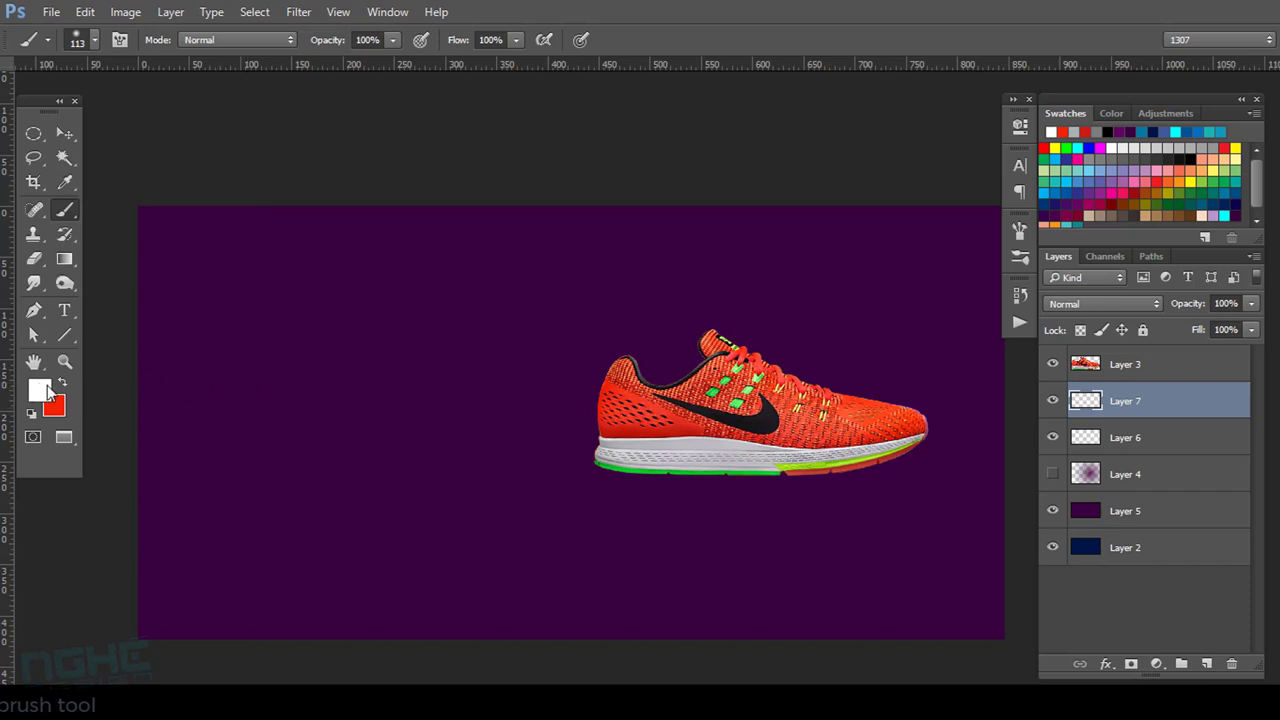
Paint soft white test marks on Layer 7: a U stroke, seven dots and a long wavy stroke.
left_click_drag(263, 352, 386, 350)
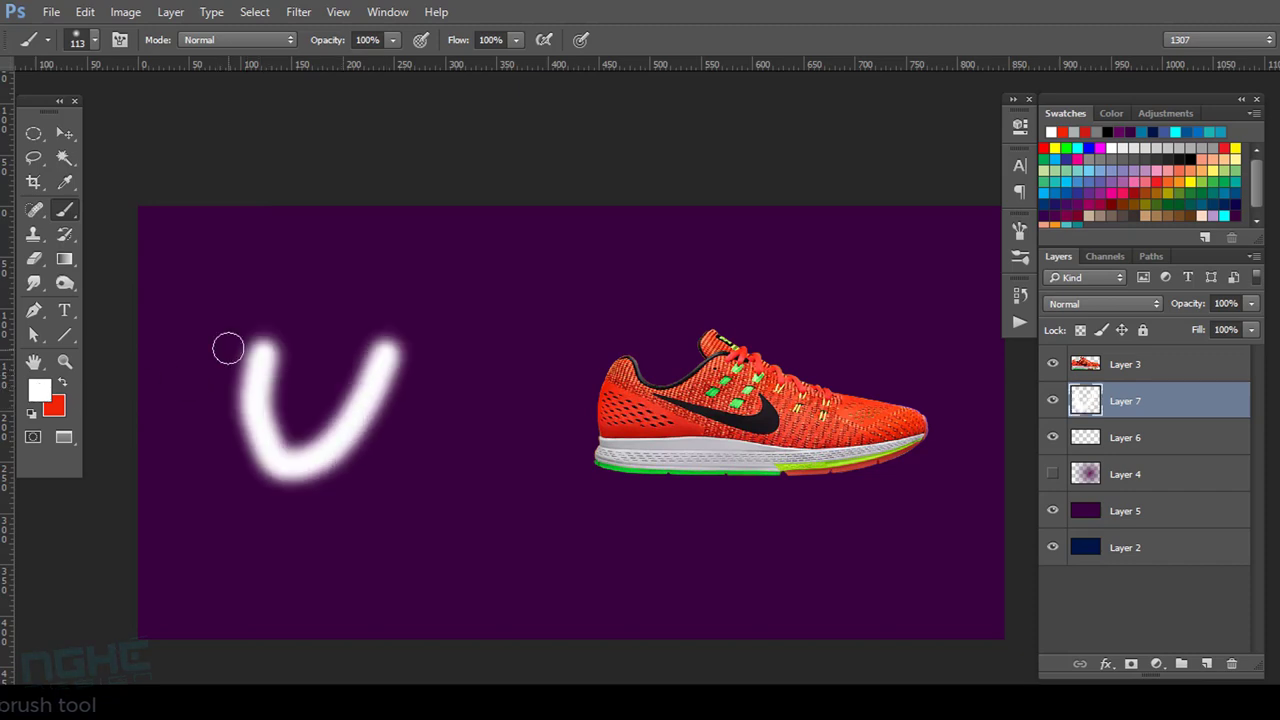
left_click(224, 296)
left_click(318, 271)
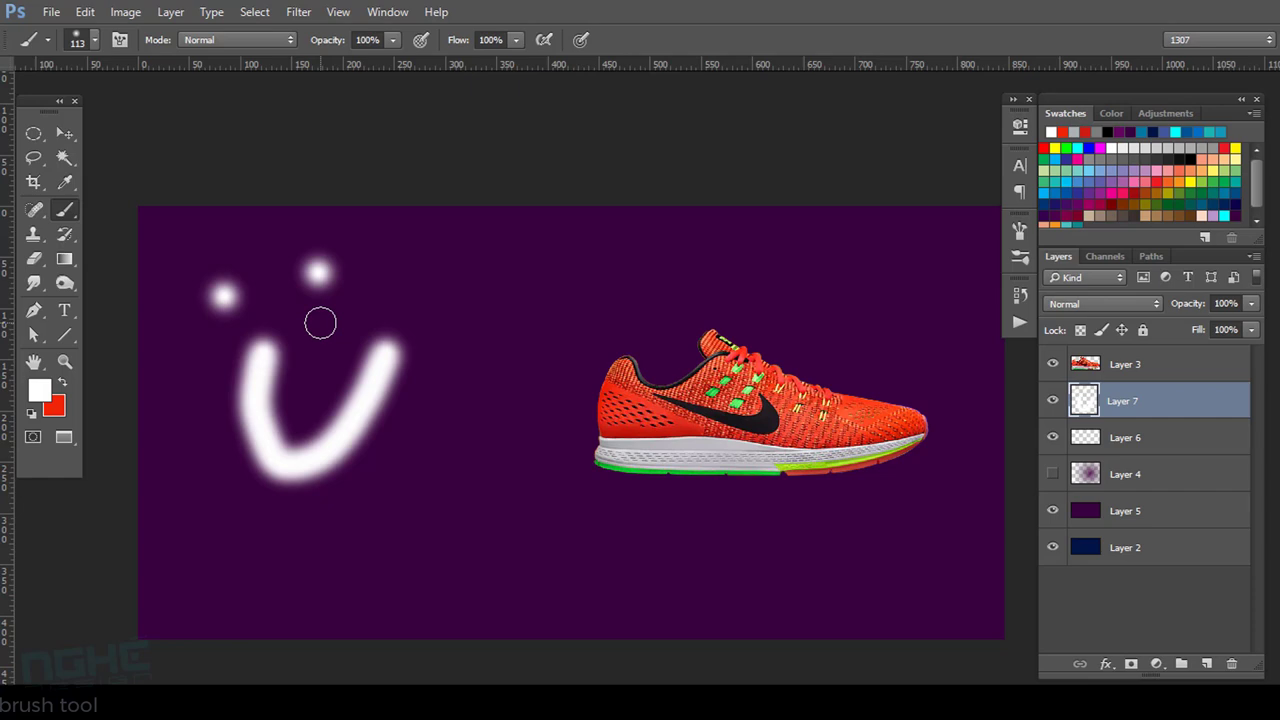
left_click(320, 321)
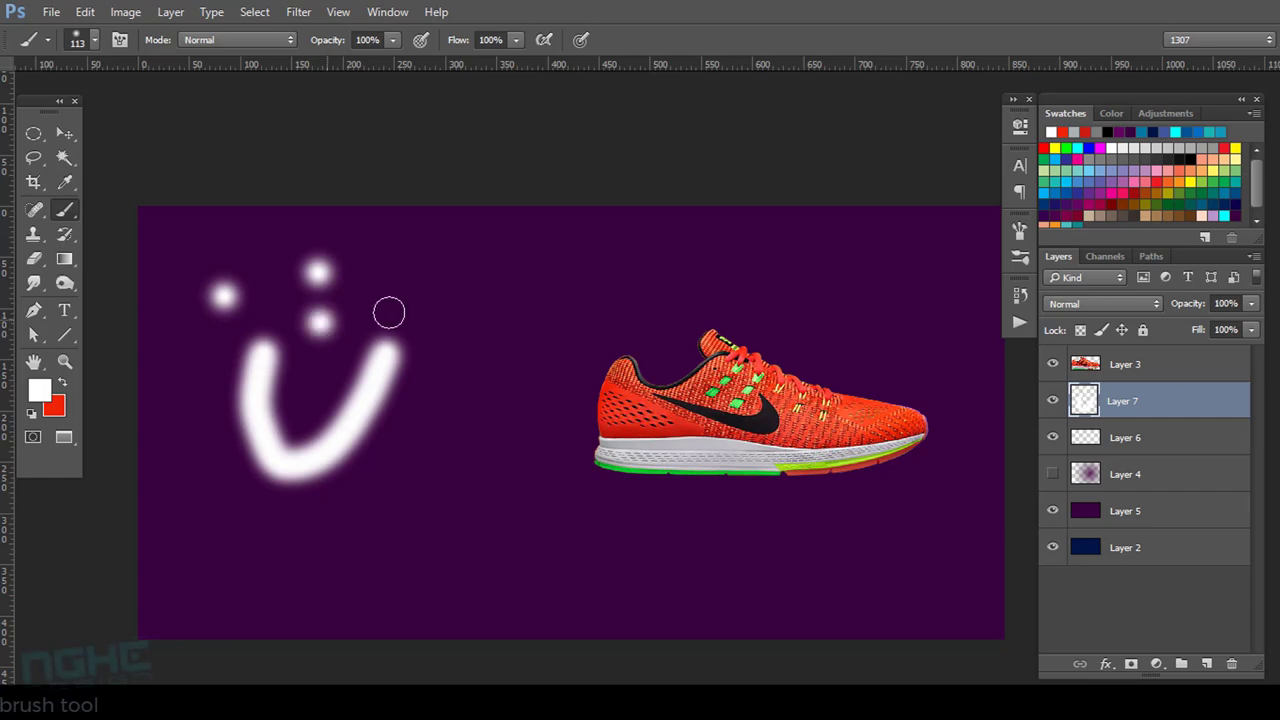
left_click(393, 304)
left_click(423, 259)
left_click(505, 300)
left_click(465, 348)
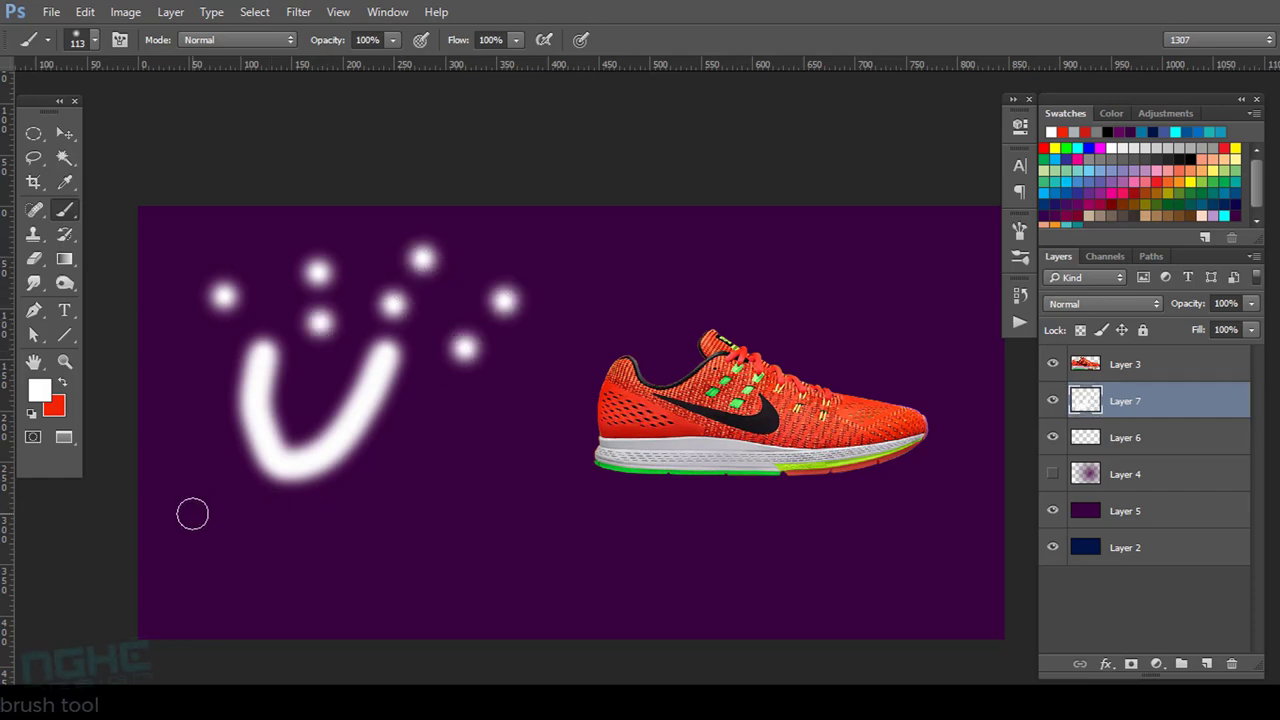
mouse_move(191, 514)
left_mouse_down()
mouse_move(371, 529)
mouse_move(537, 517)
mouse_move(745, 550)
mouse_move(864, 425)
mouse_move(771, 271)
mouse_move(651, 263)
mouse_move(612, 266)
mouse_move(526, 346)
mouse_move(375, 420)
mouse_move(449, 254)
mouse_move(553, 369)
mouse_move(229, 349)
mouse_move(308, 268)
left_mouse_up()
key("ctrl+a")
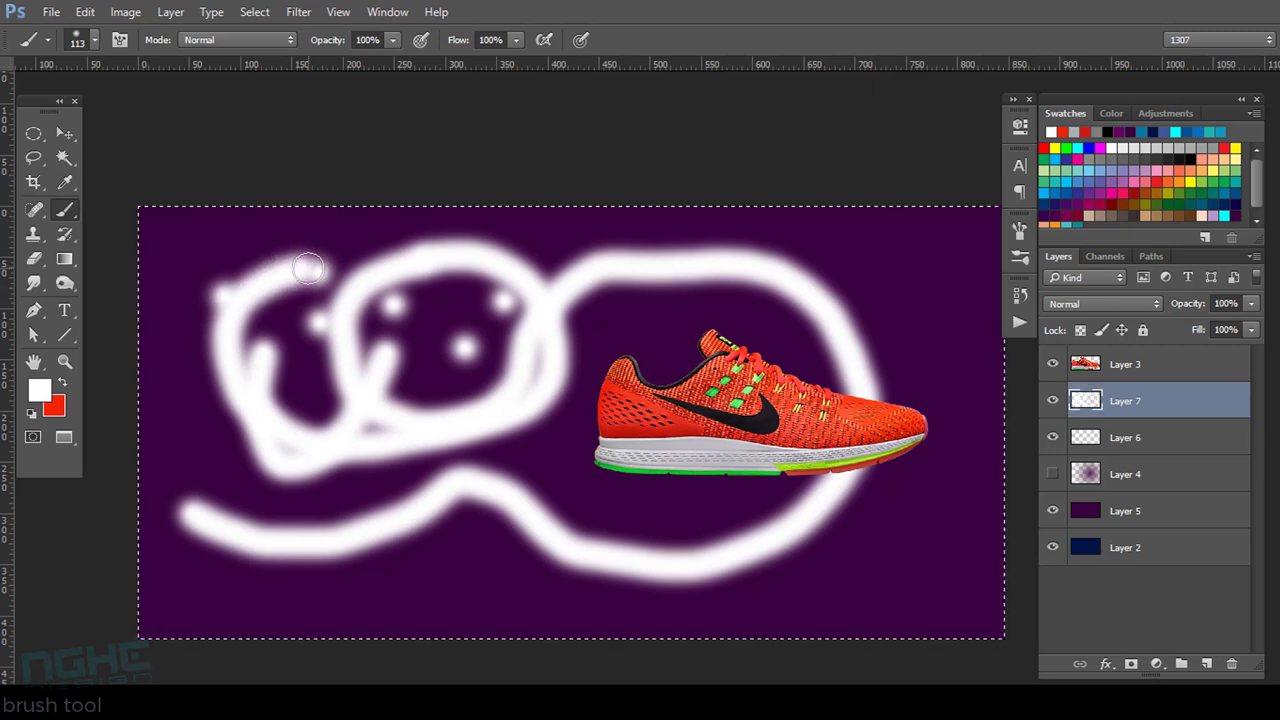
Delete the test strokes from Layer 7 and deselect the canvas.
key("Delete")
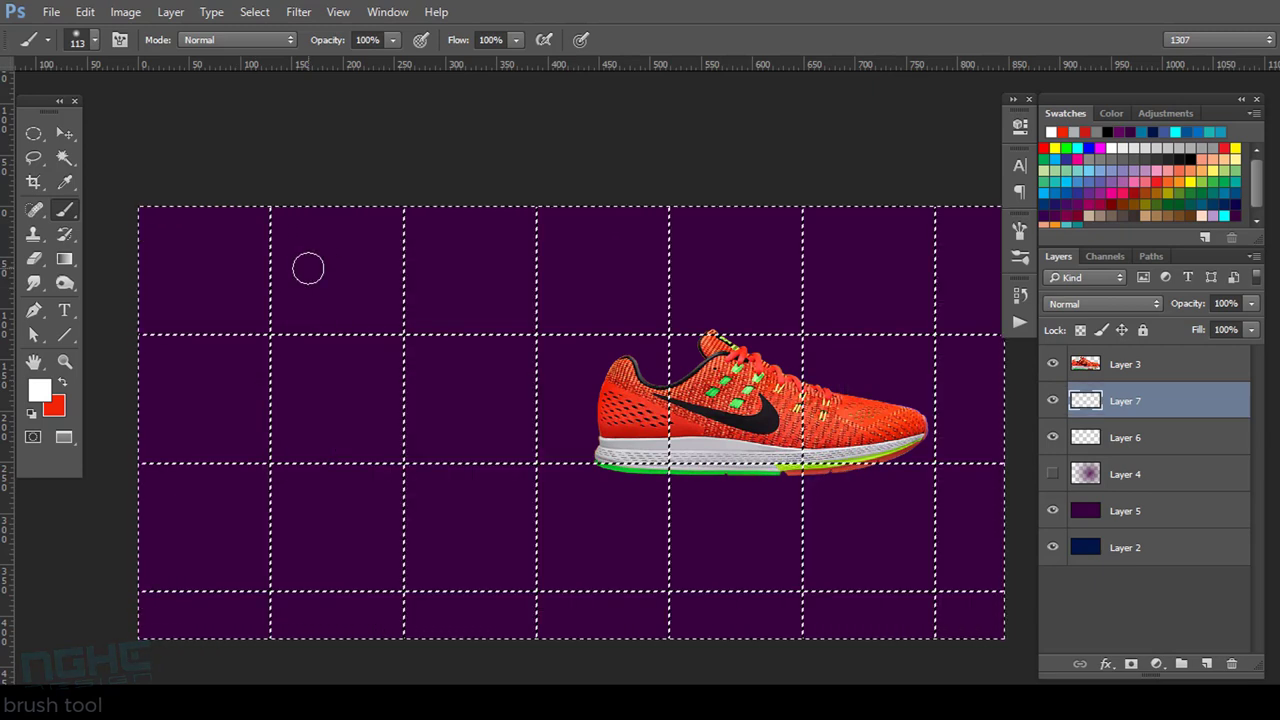
key("ctrl+d")
scroll(309, 275, "up", 1)
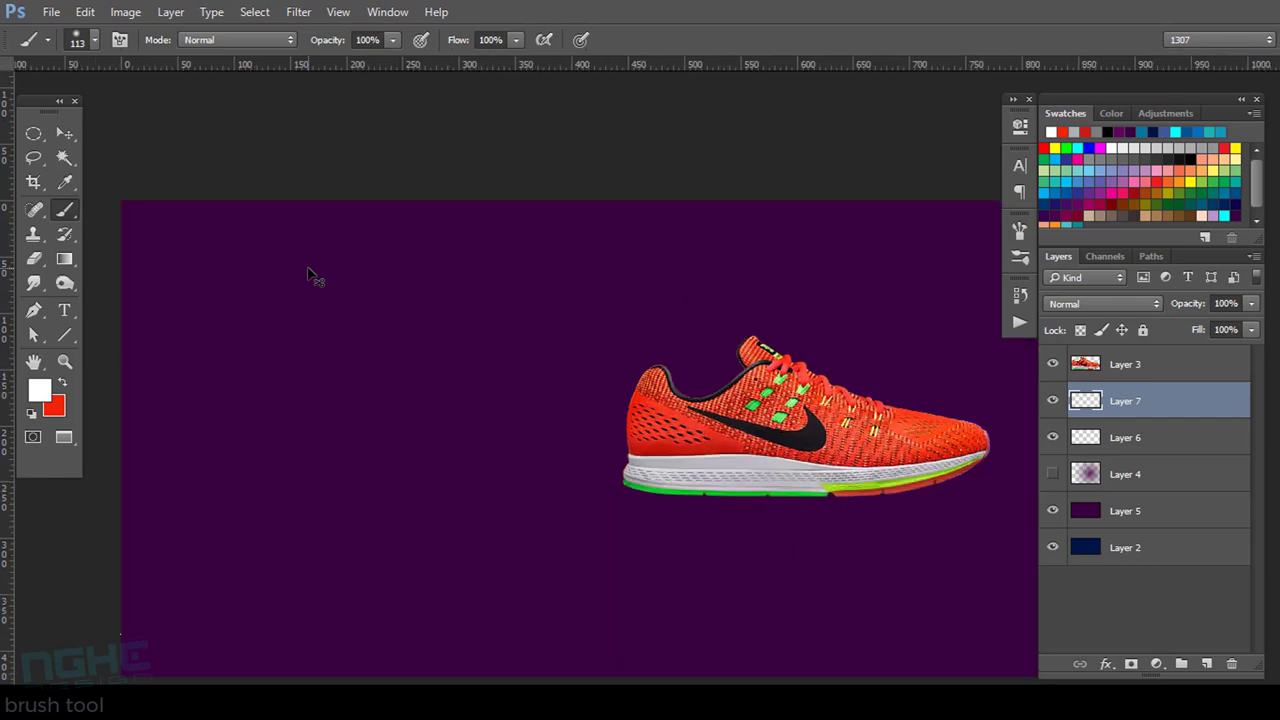
scroll(311, 265, "up", 1)
scroll(311, 265, "down", 1)
left_click_drag(339, 287, 314, 261)
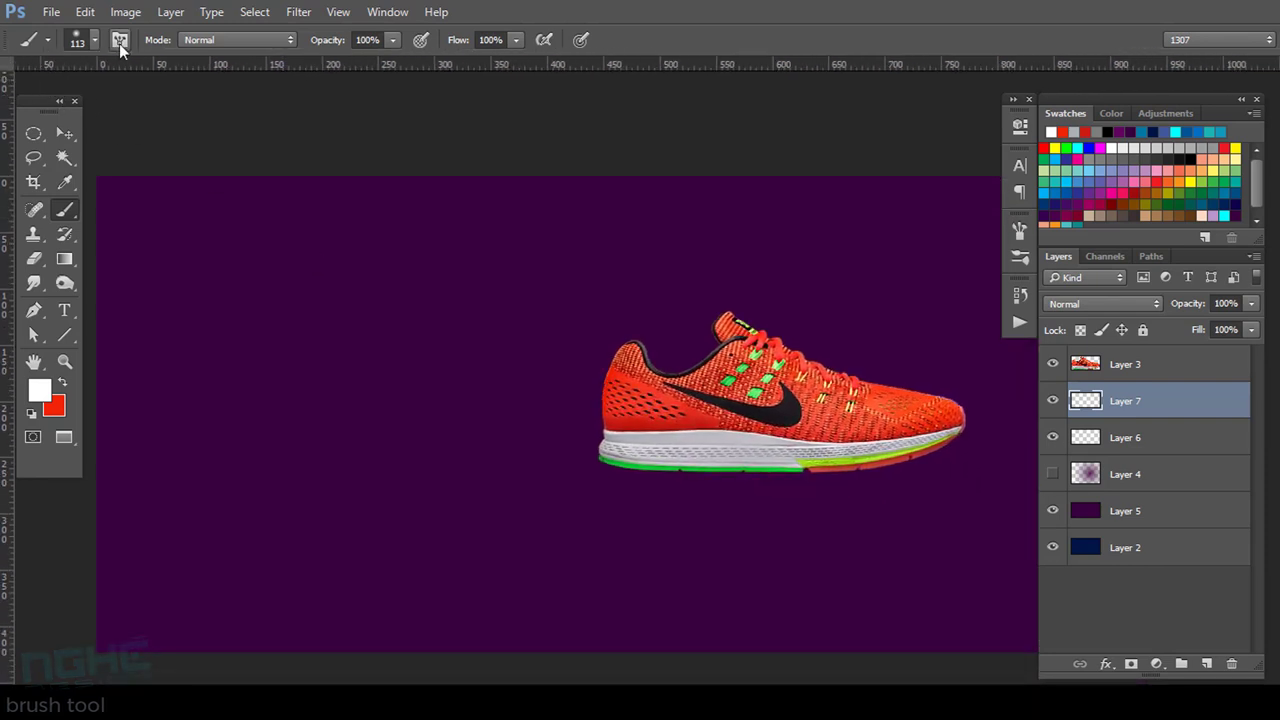
Enlarge the round brush to 188 px with a fully soft edge.
left_click(94, 42)
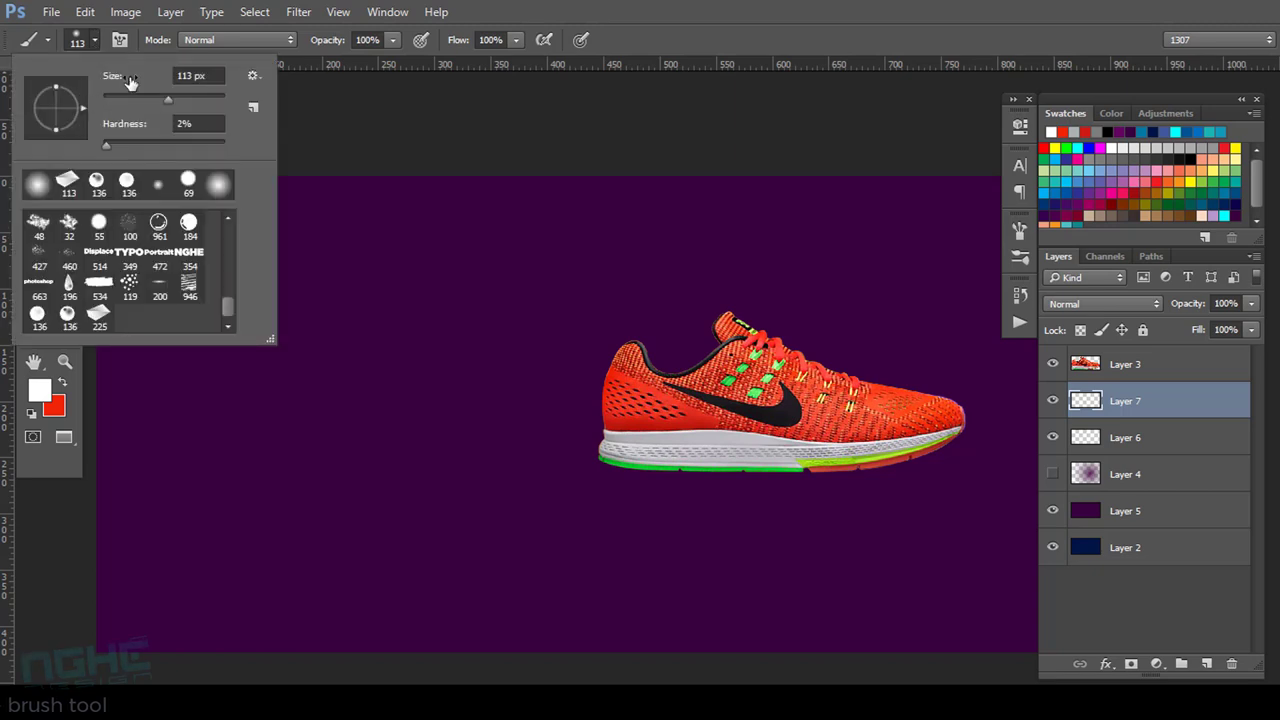
mouse_move(163, 98)
left_mouse_down()
mouse_move(180, 100)
mouse_move(138, 110)
mouse_move(191, 113)
left_mouse_up()
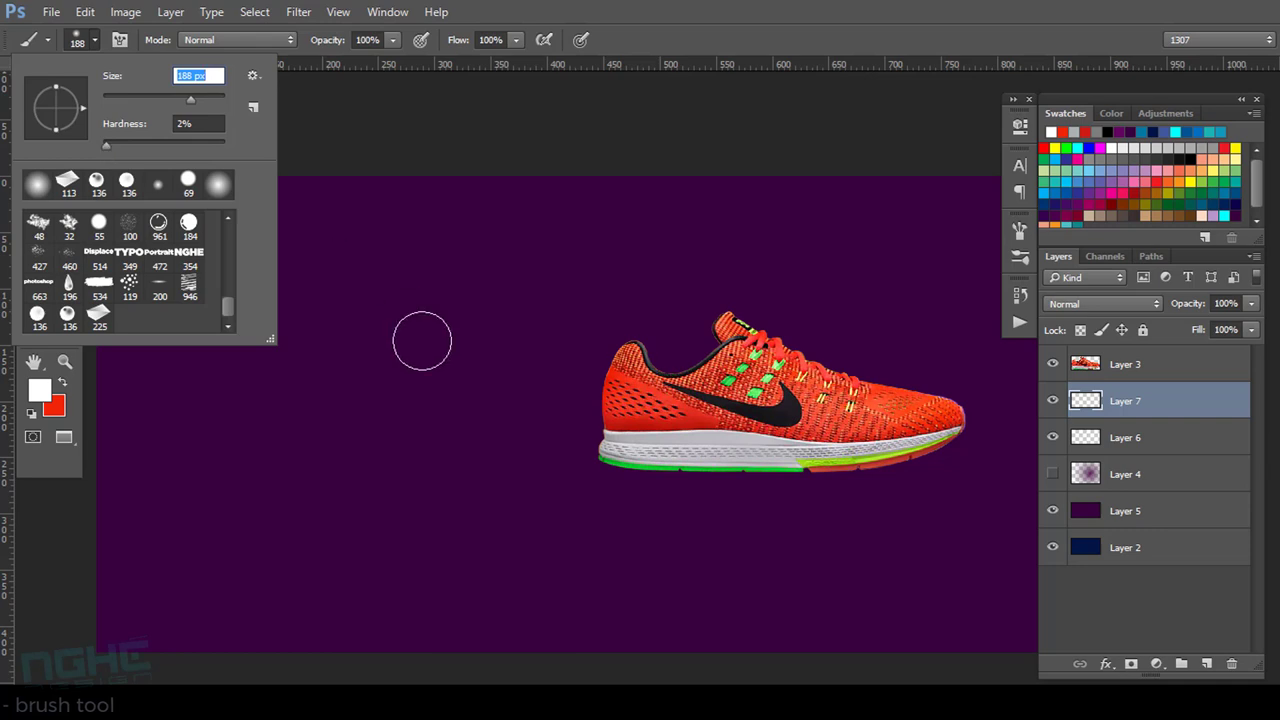
left_click_drag(106, 145, 101, 144)
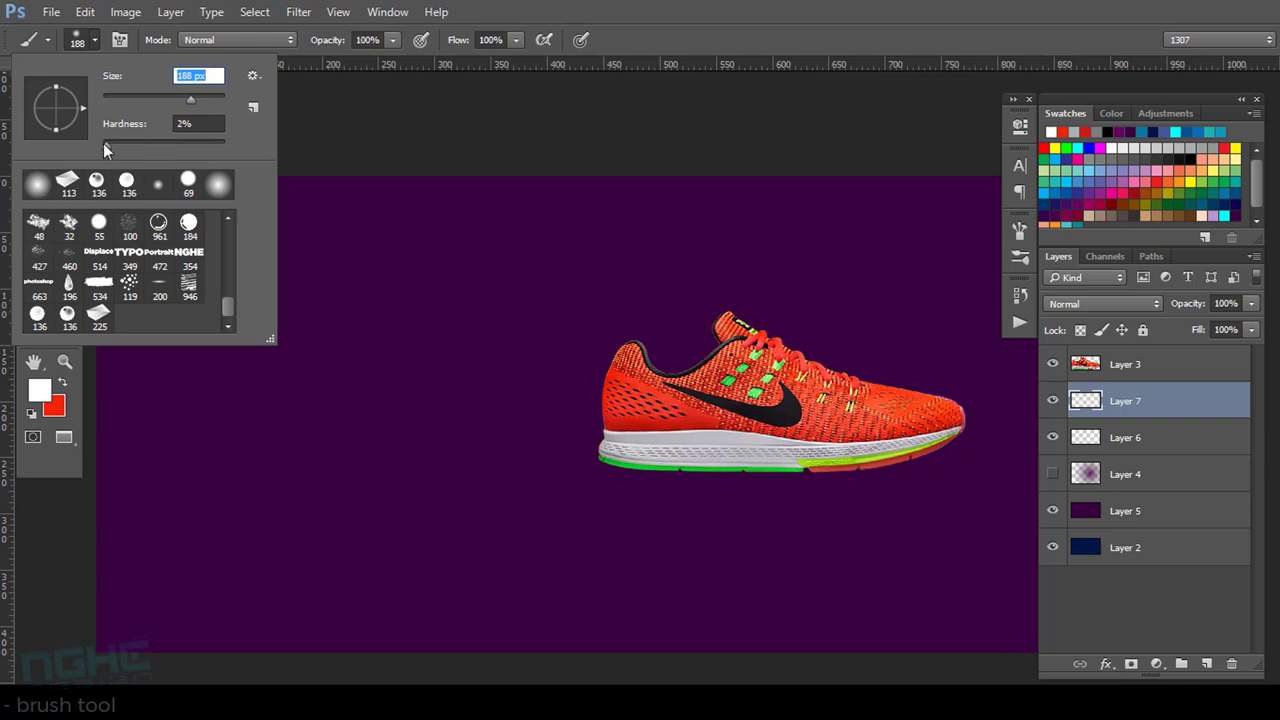
Paint four soft white glows left of the shoe, then set brush hardness to 100%.
left_click(280, 403)
left_click(400, 452)
left_click(443, 330)
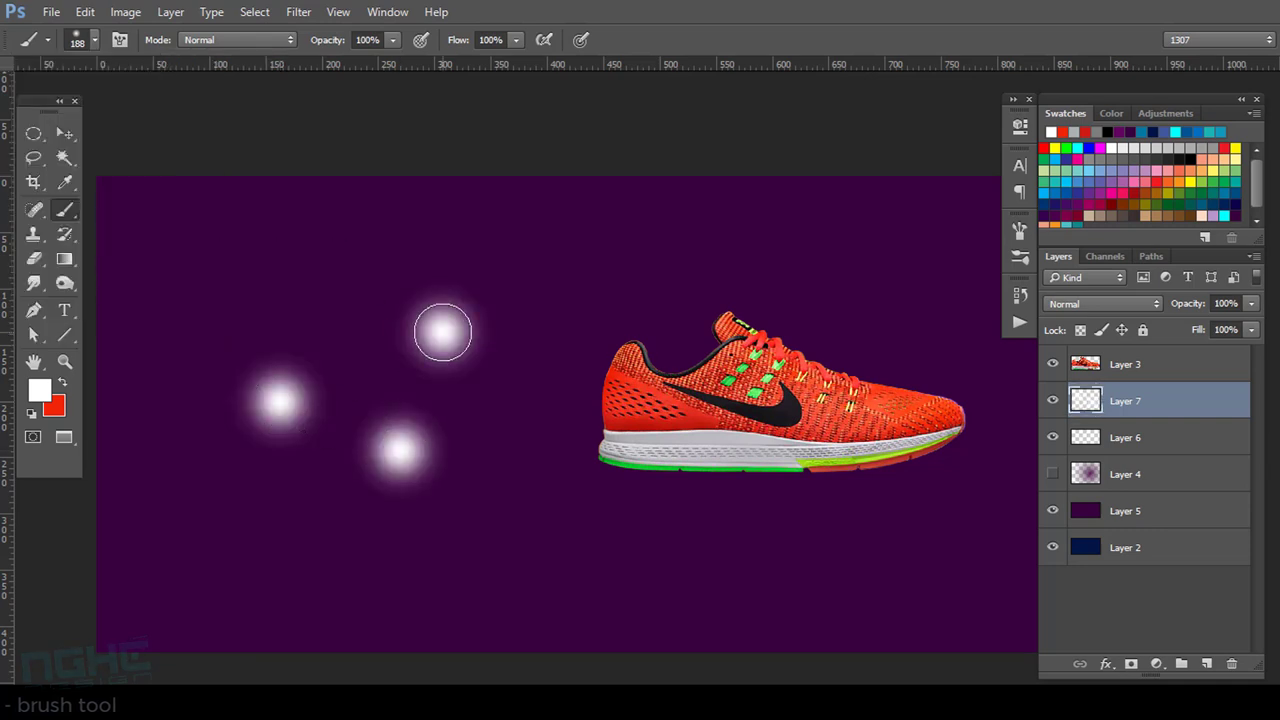
left_click(330, 302)
left_click(92, 40)
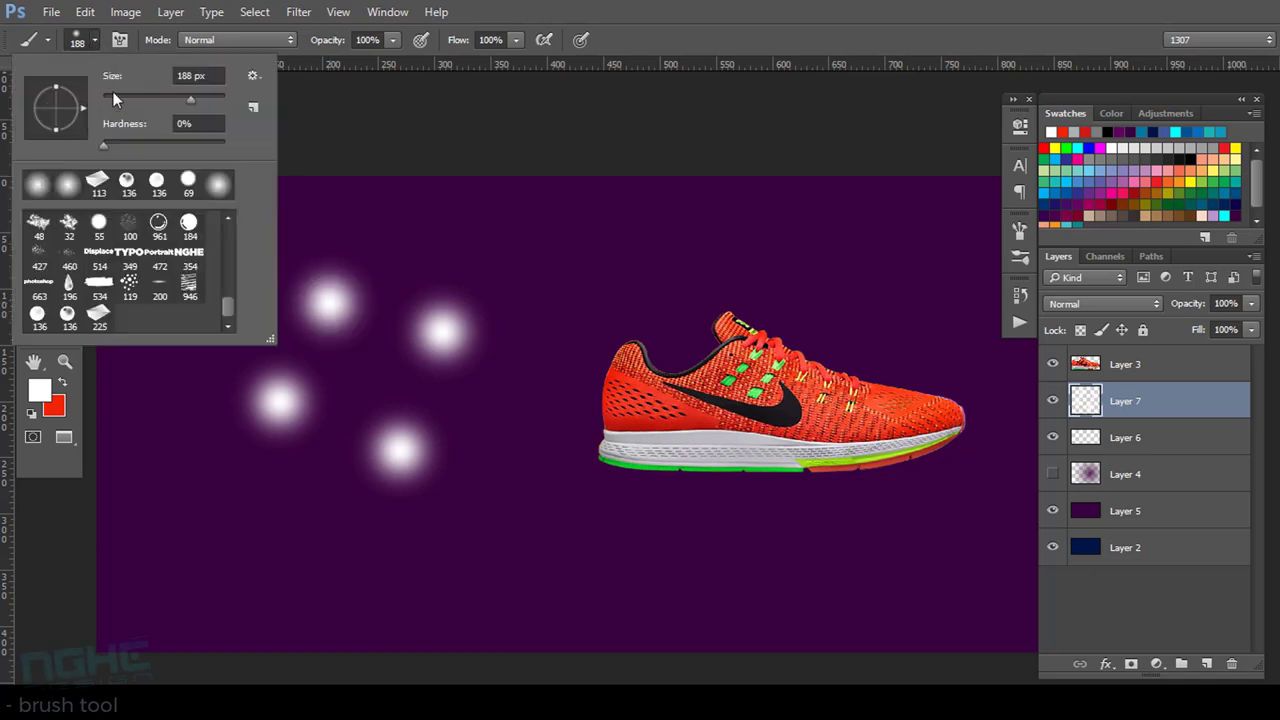
left_click_drag(102, 144, 206, 160)
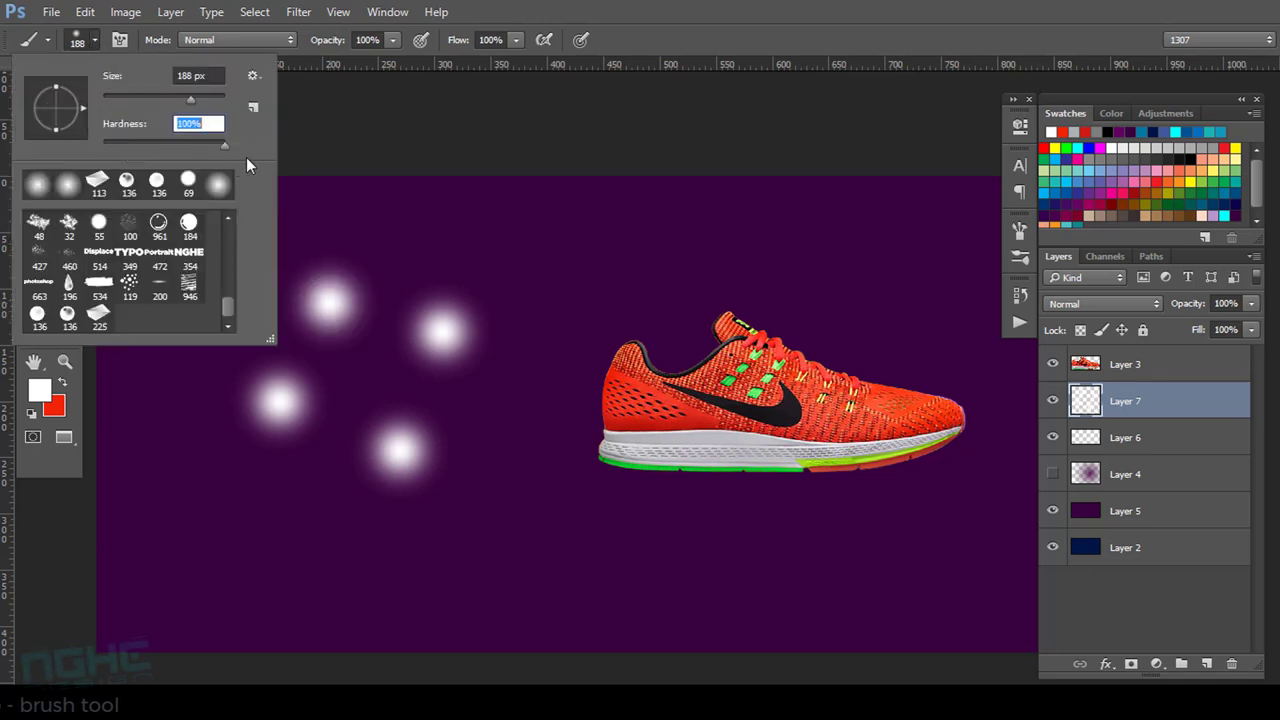
Stamp ten hard white circles left of the shoe and a thick white stroke along the bottom.
left_click(478, 268)
left_click(590, 279)
left_click(511, 353)
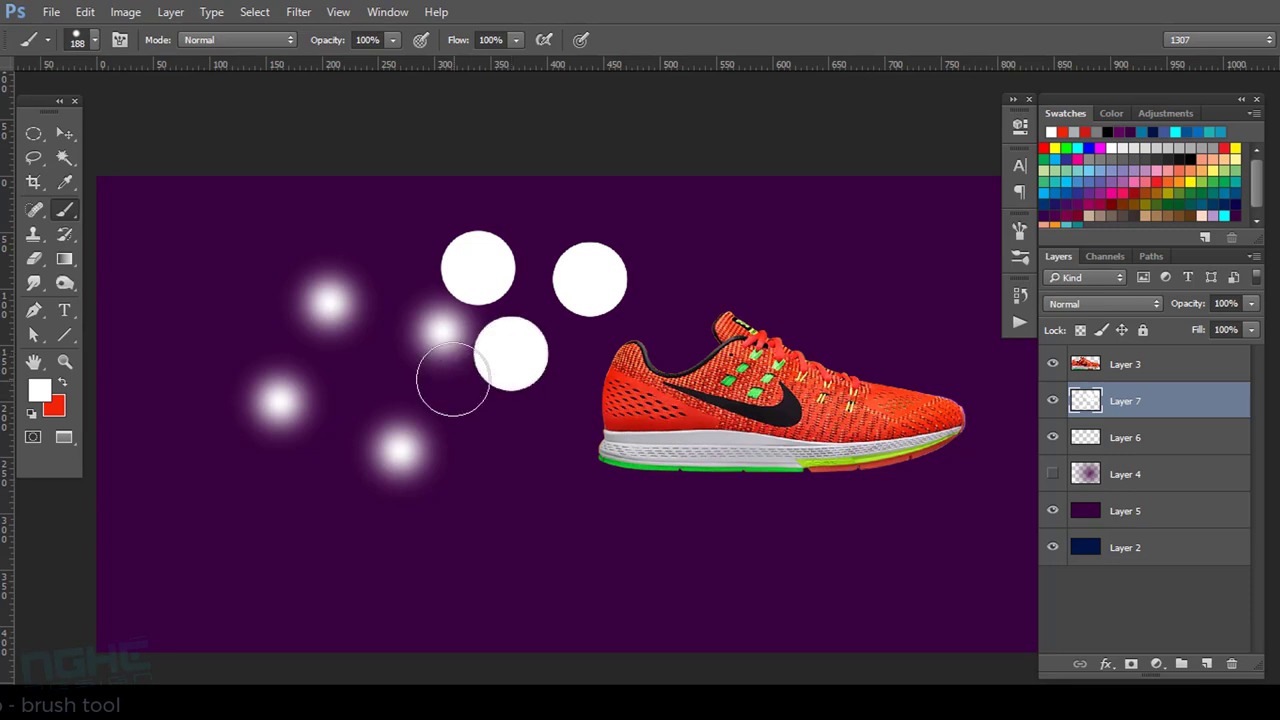
left_click(451, 370)
left_click(285, 294)
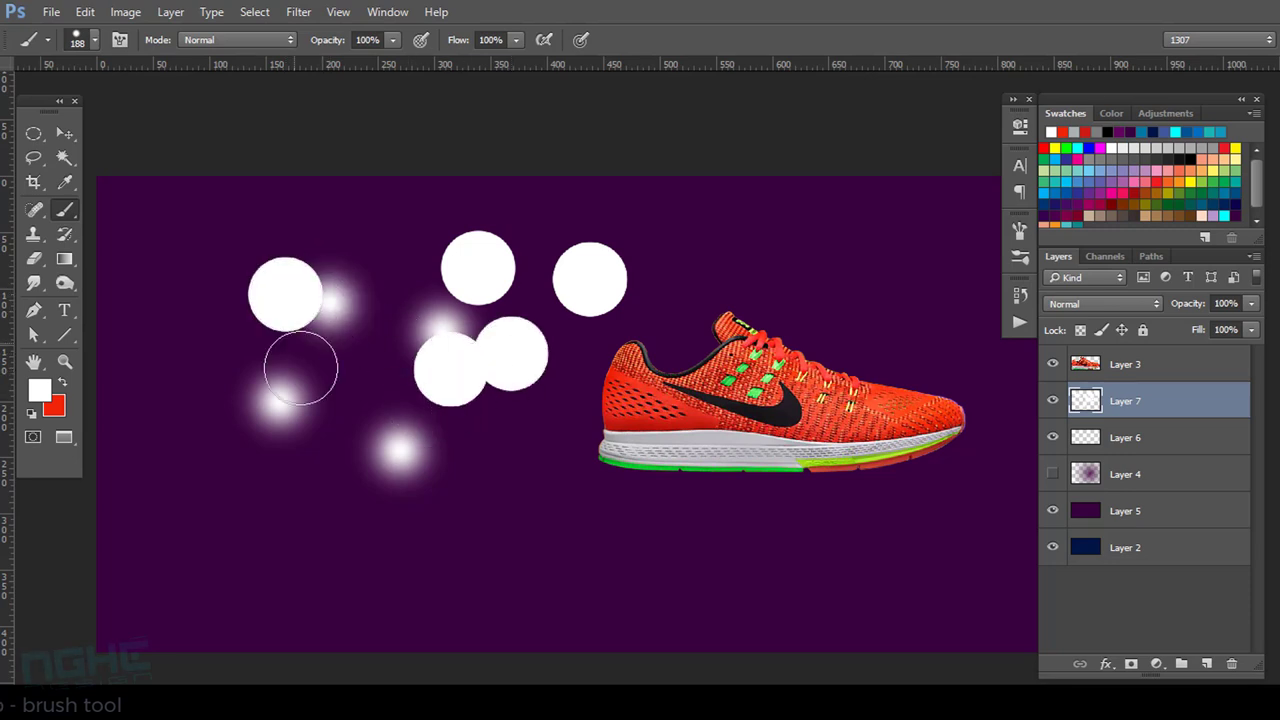
left_click(310, 355)
left_click(305, 428)
left_click(193, 472)
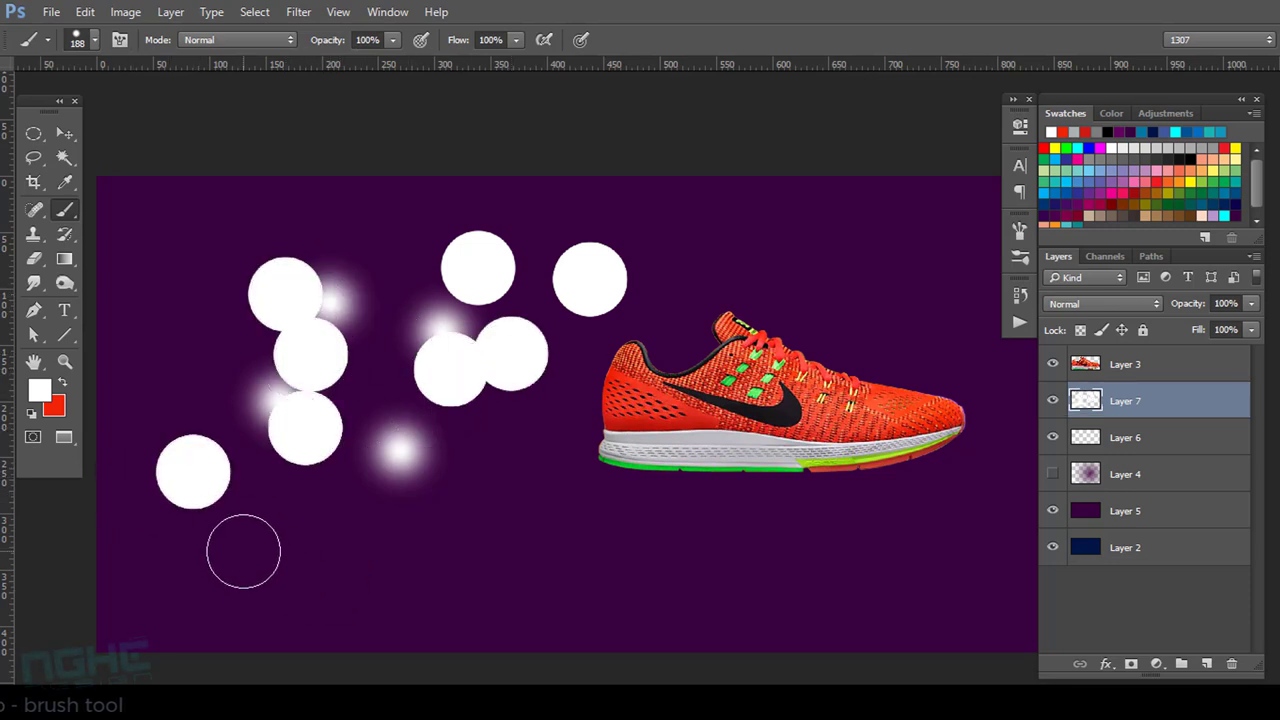
left_click(281, 526)
left_click(211, 392)
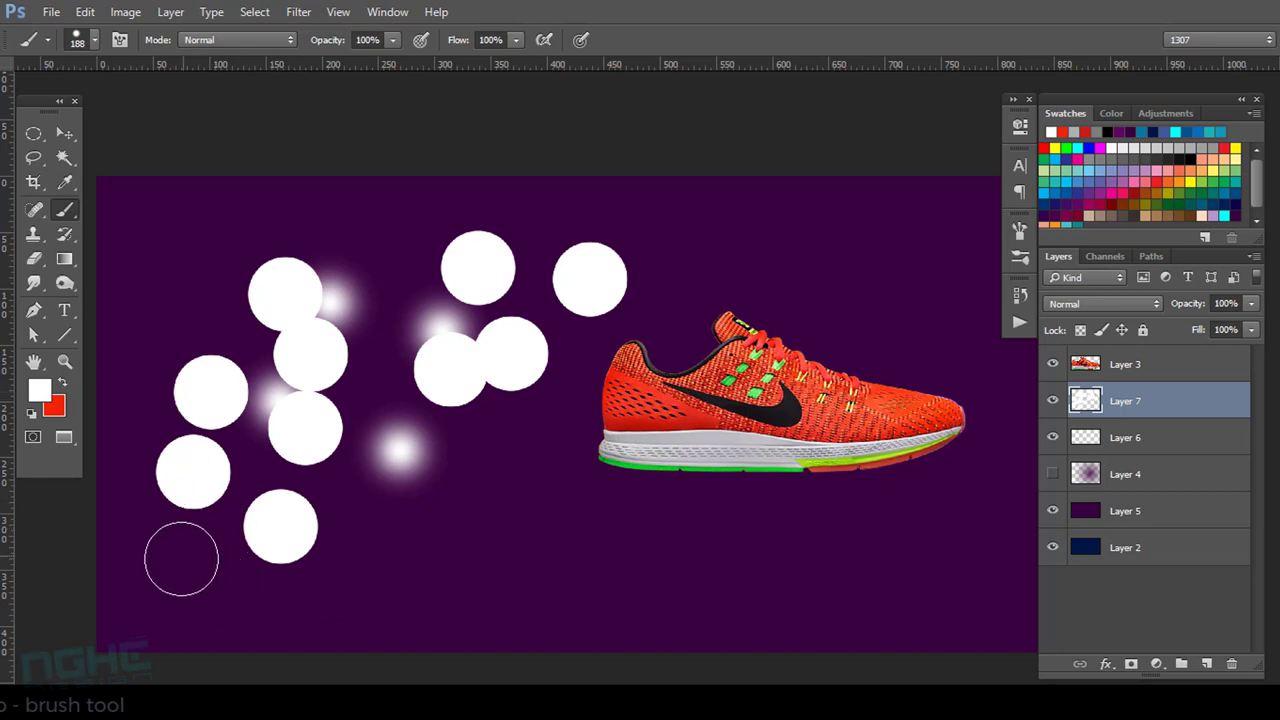
mouse_move(181, 558)
left_mouse_down()
mouse_move(186, 571)
mouse_move(340, 586)
mouse_move(657, 589)
mouse_move(548, 512)
mouse_move(628, 466)
left_mouse_up()
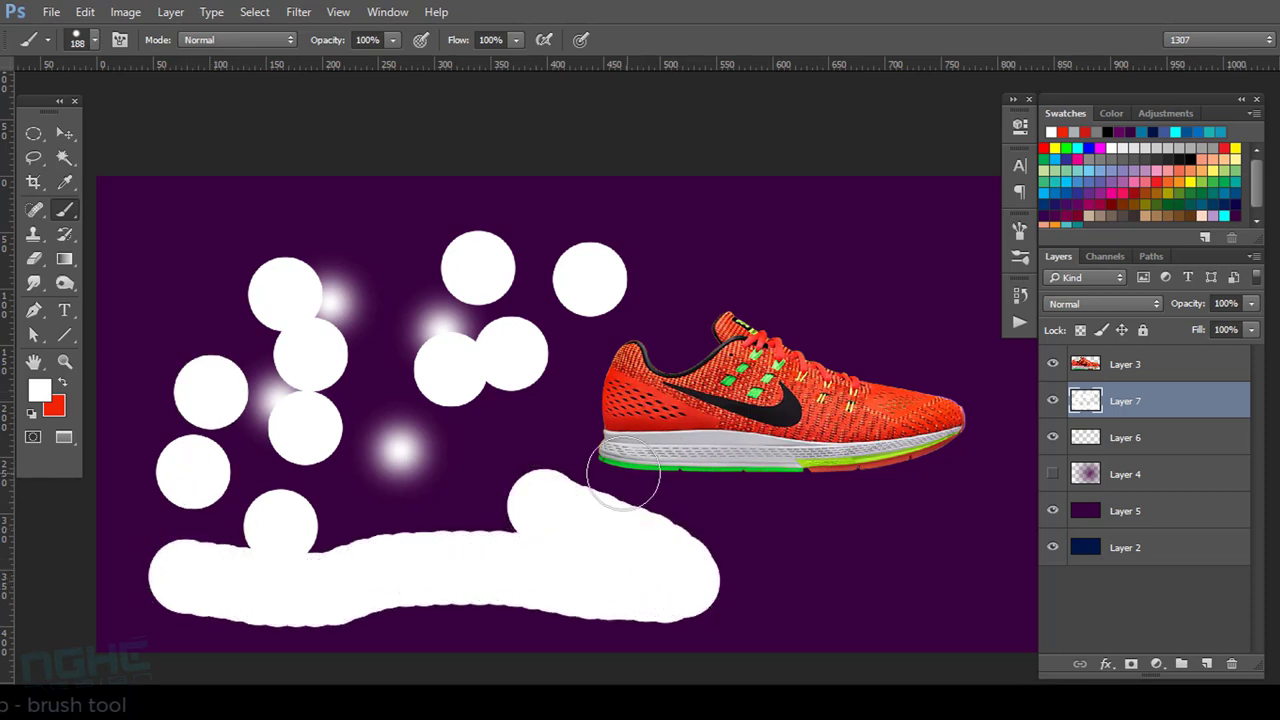
left_click(92, 41)
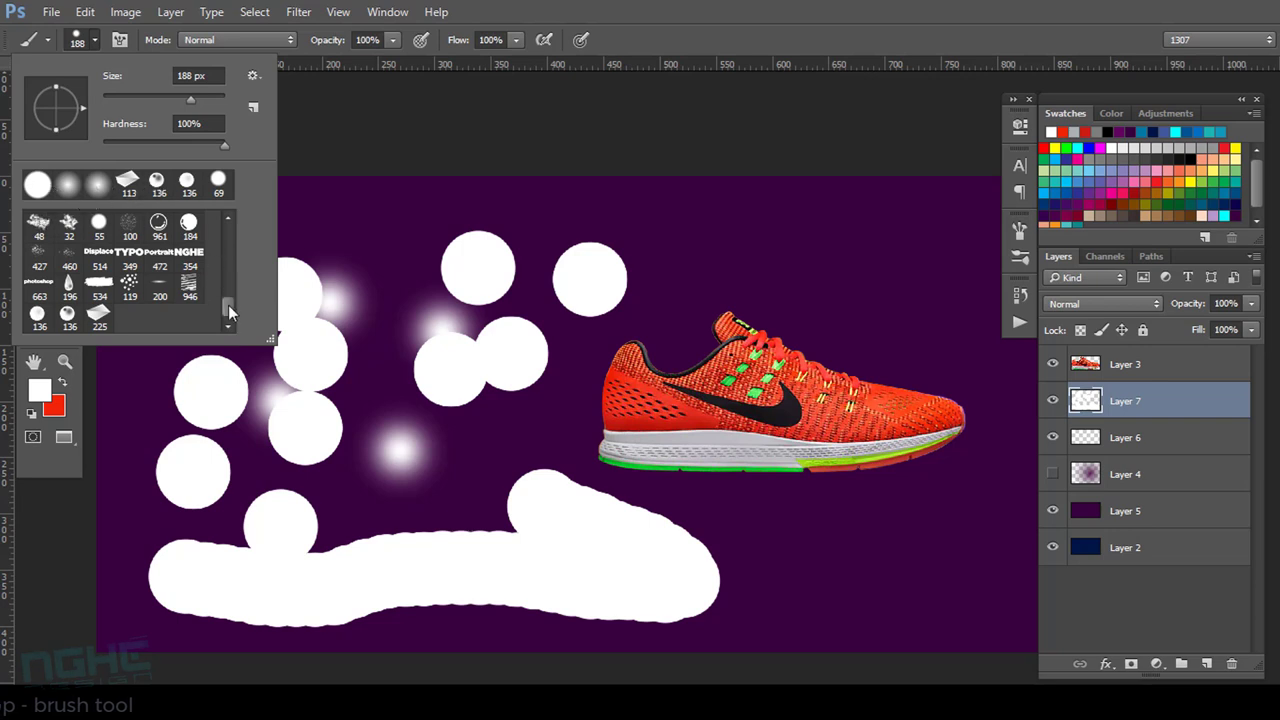
Stamp three more hard white circles along the upper left of the canvas.
left_click_drag(228, 305, 228, 232)
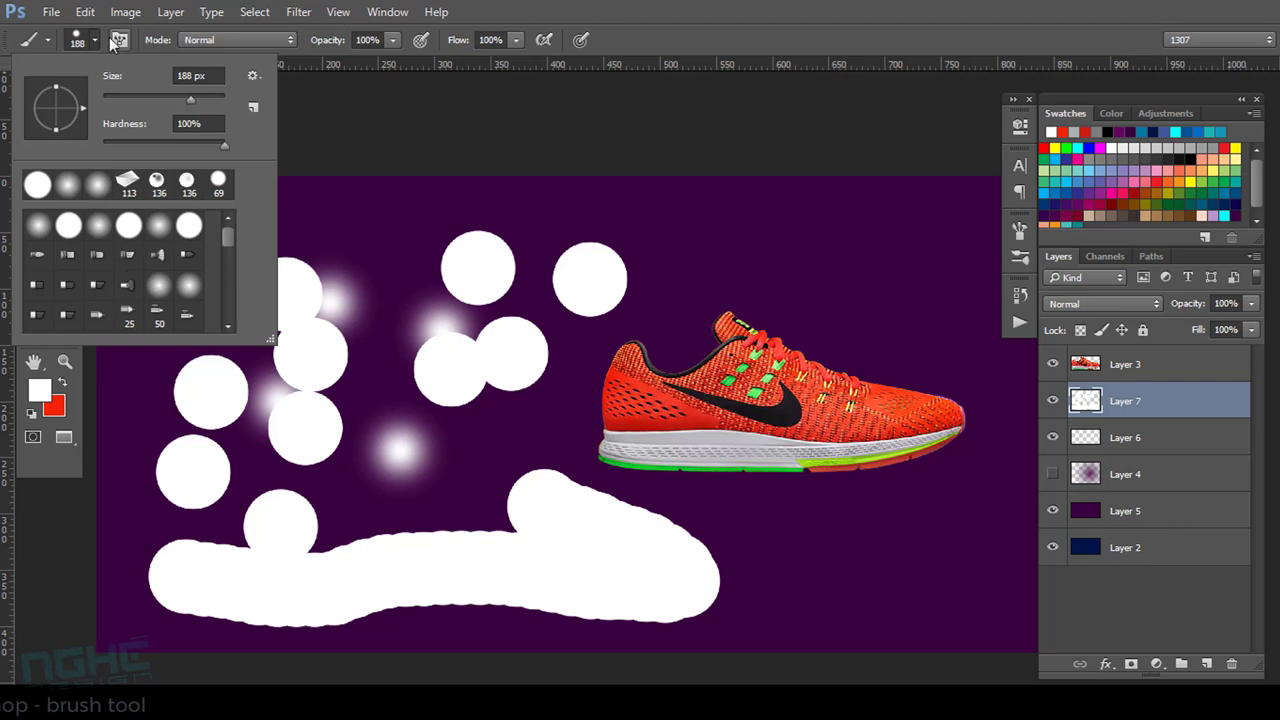
left_click(291, 39)
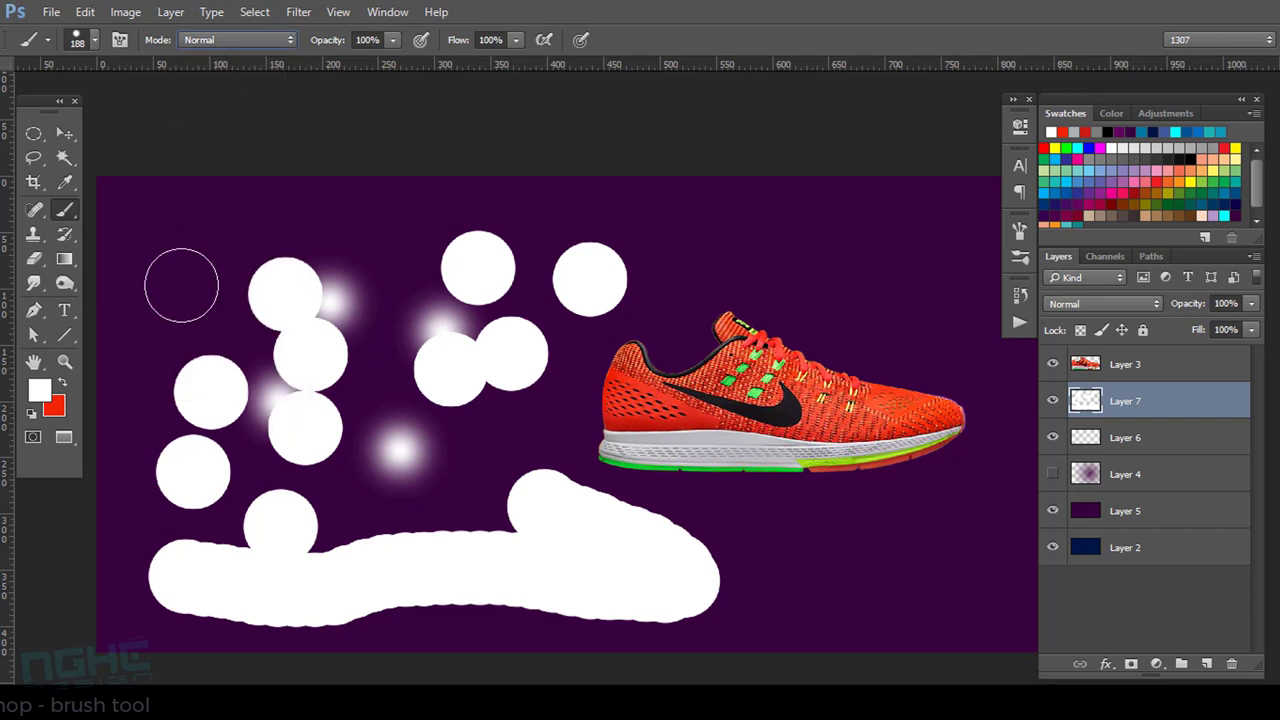
left_click(185, 277)
left_click(271, 234)
left_click(365, 284)
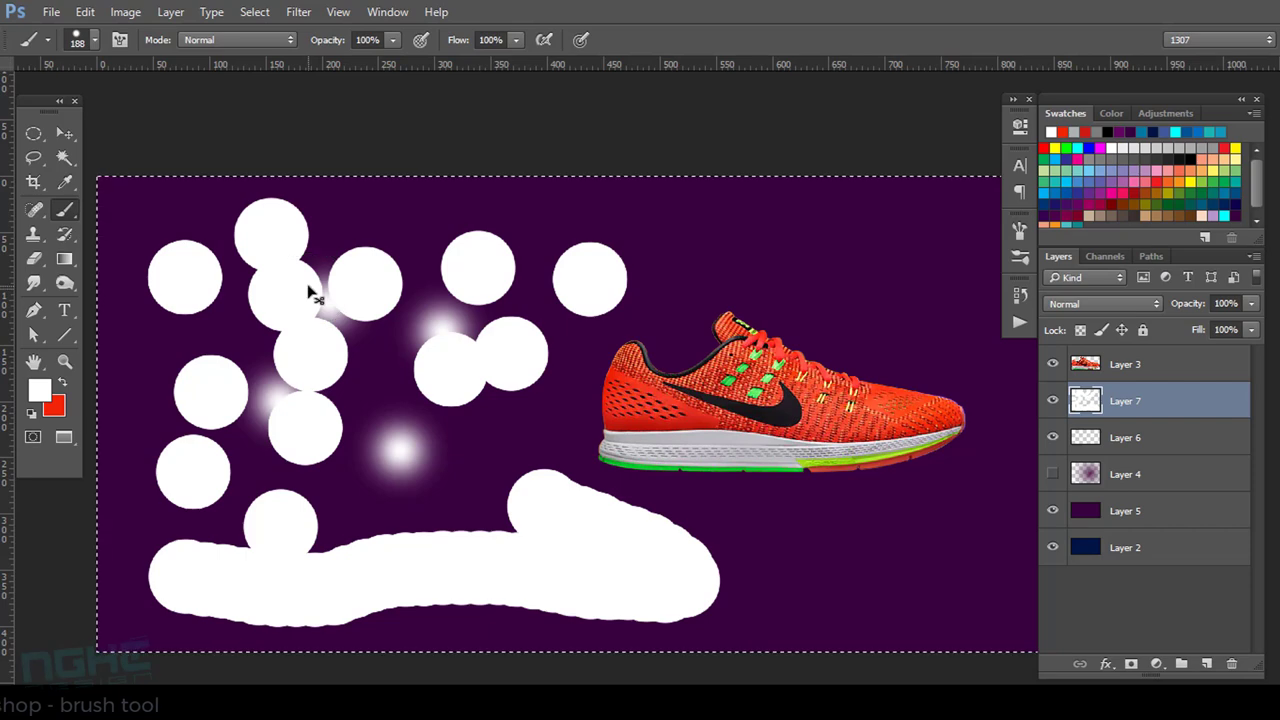
Clear Layer 7 and stamp two solid white circles near the top left.
key("Delete")
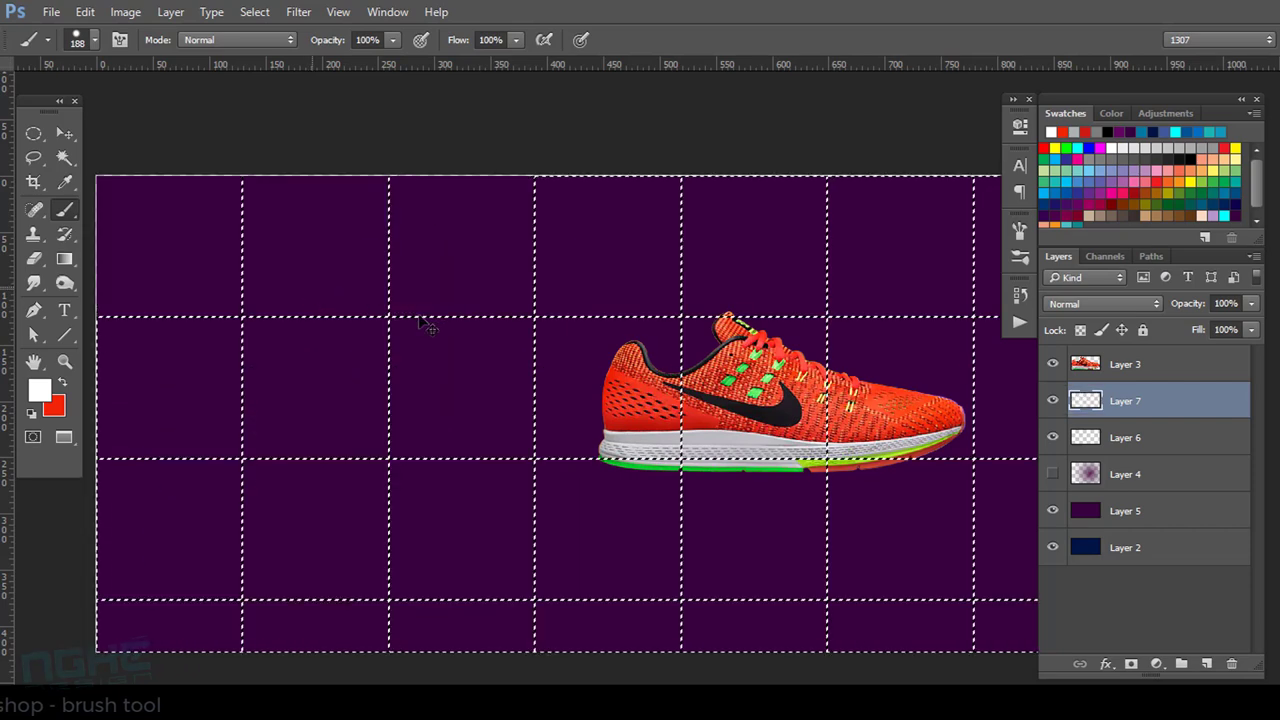
key("ctrl+d")
scroll(425, 325, "down", 1)
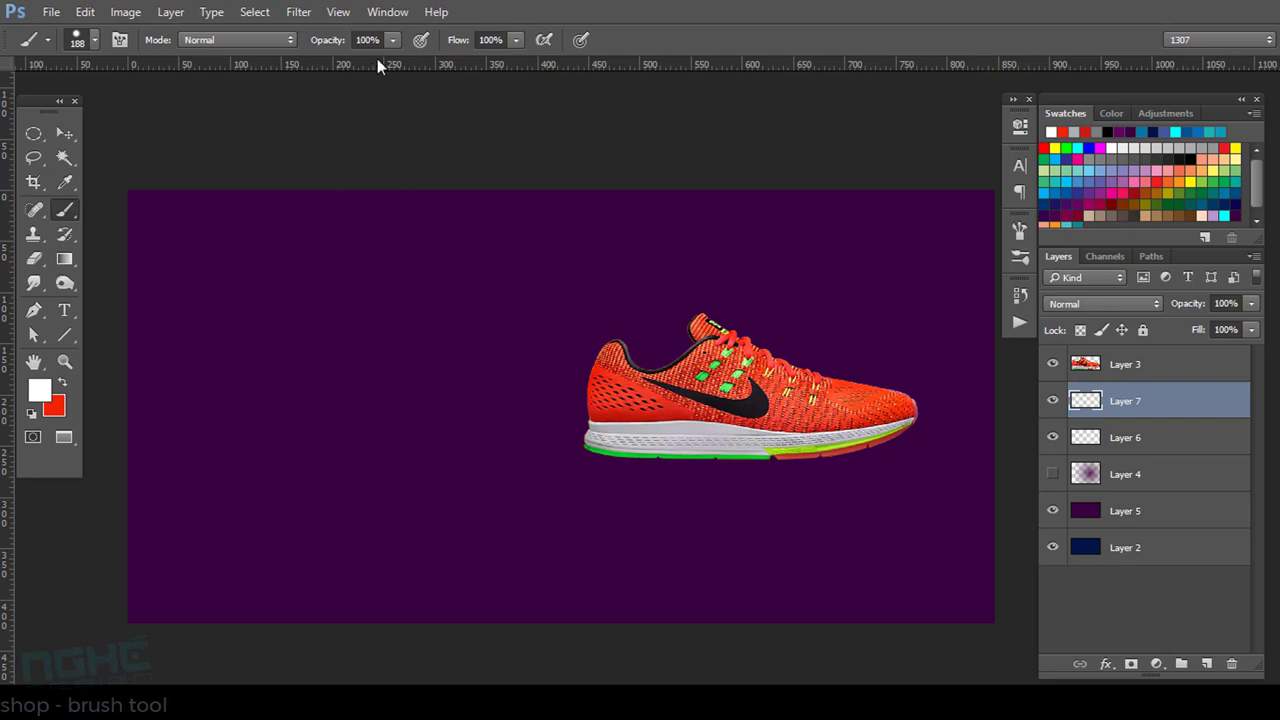
left_click(218, 246)
left_click(293, 256)
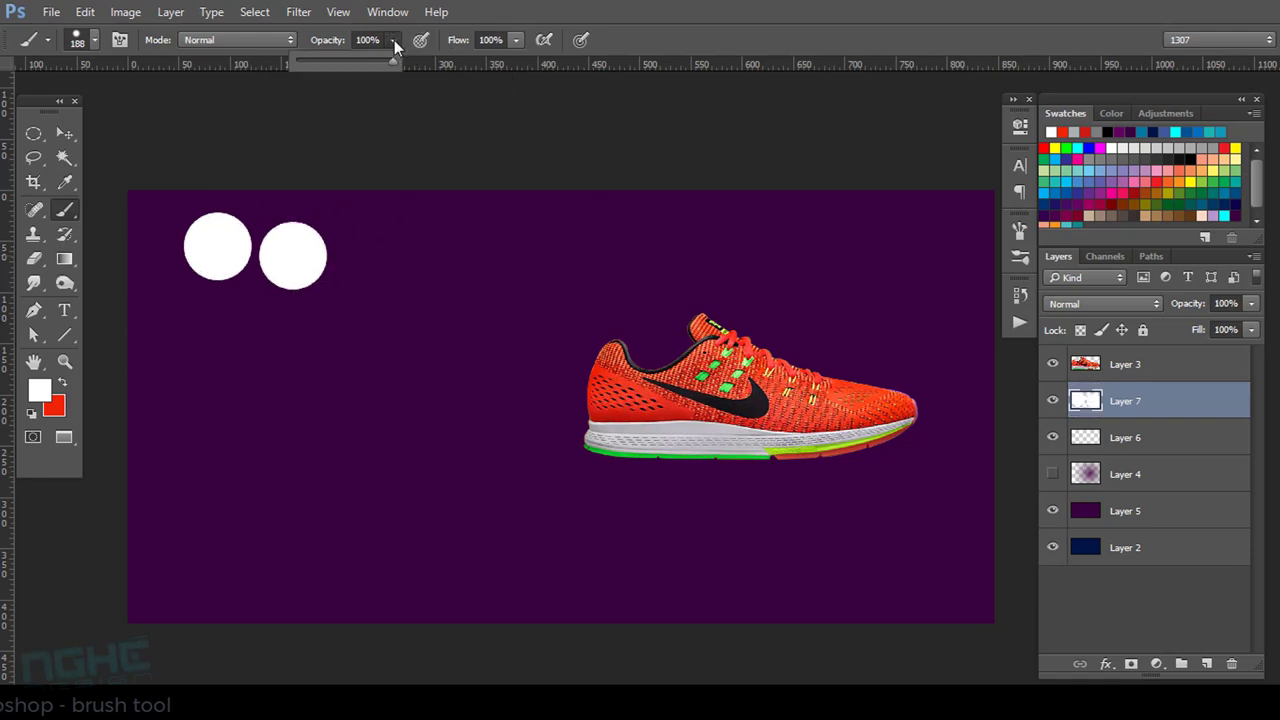
Lower brush opacity to 49% and stamp eleven overlapping translucent white dabs beside them.
left_click_drag(394, 40, 349, 54)
left_click(365, 248)
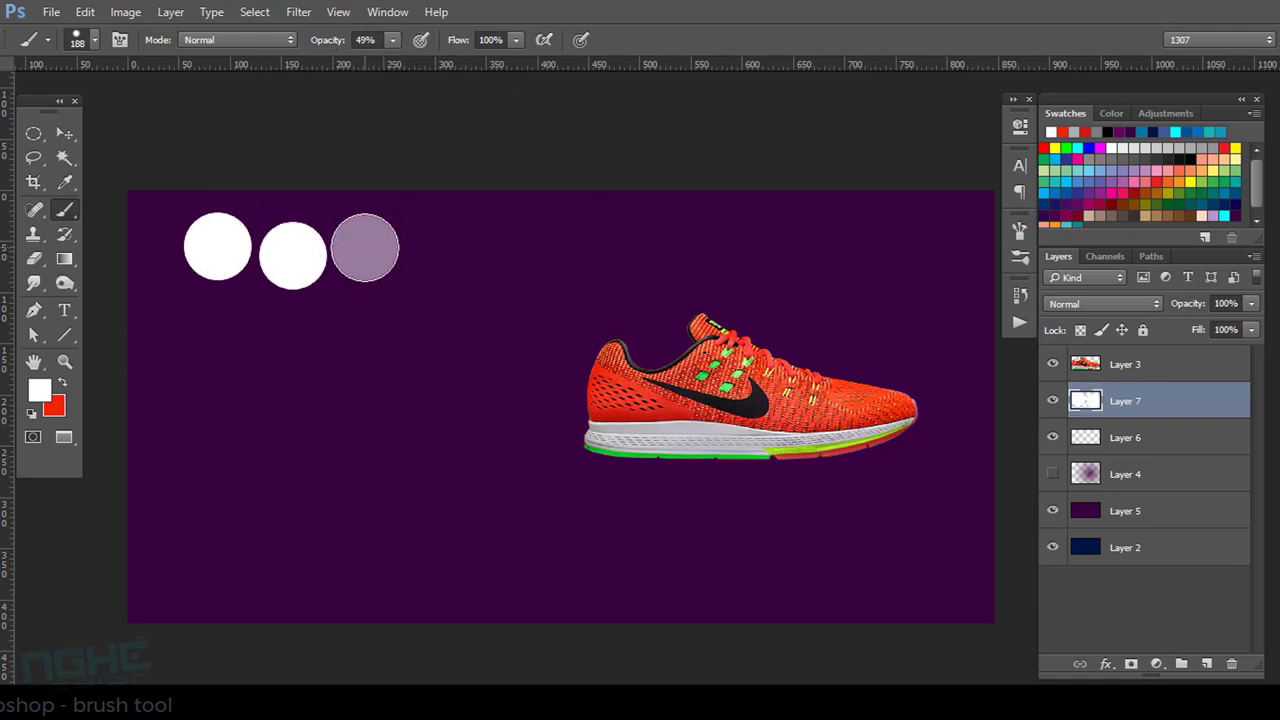
left_click(321, 275)
left_click(374, 281)
left_click(417, 257)
left_click(419, 297)
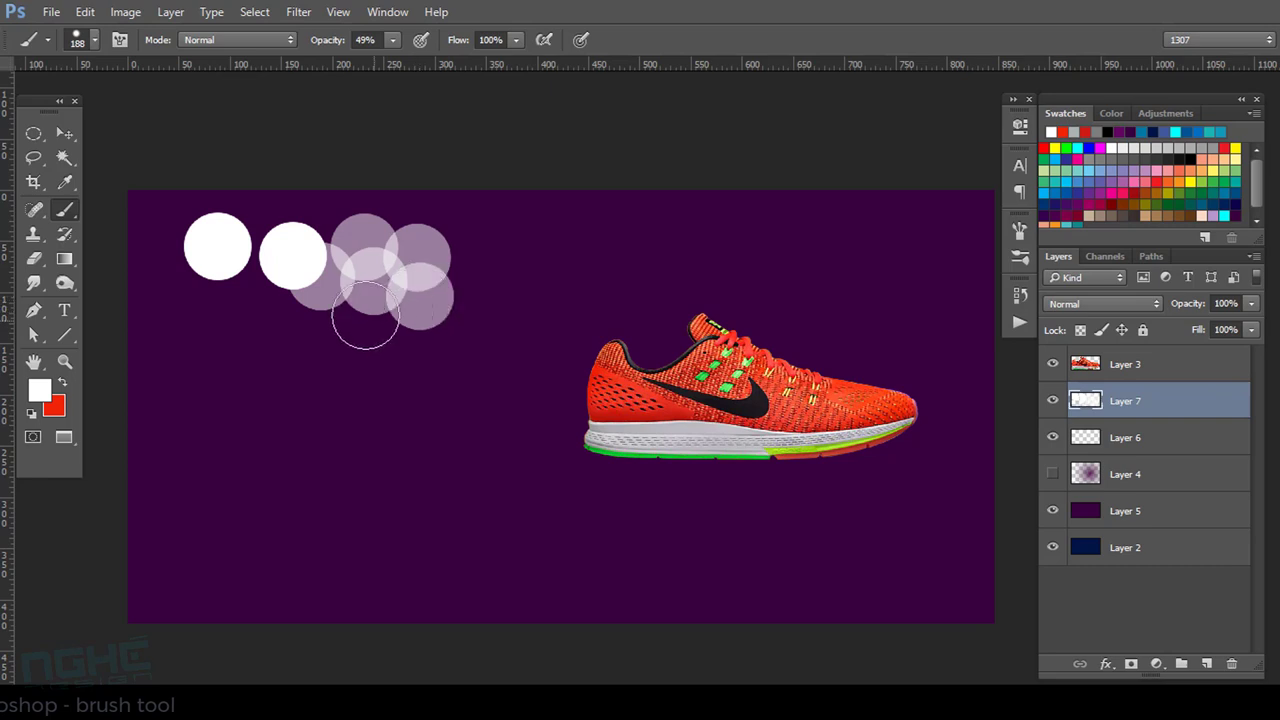
left_click(346, 293)
left_click(350, 333)
left_click(404, 328)
left_click(442, 330)
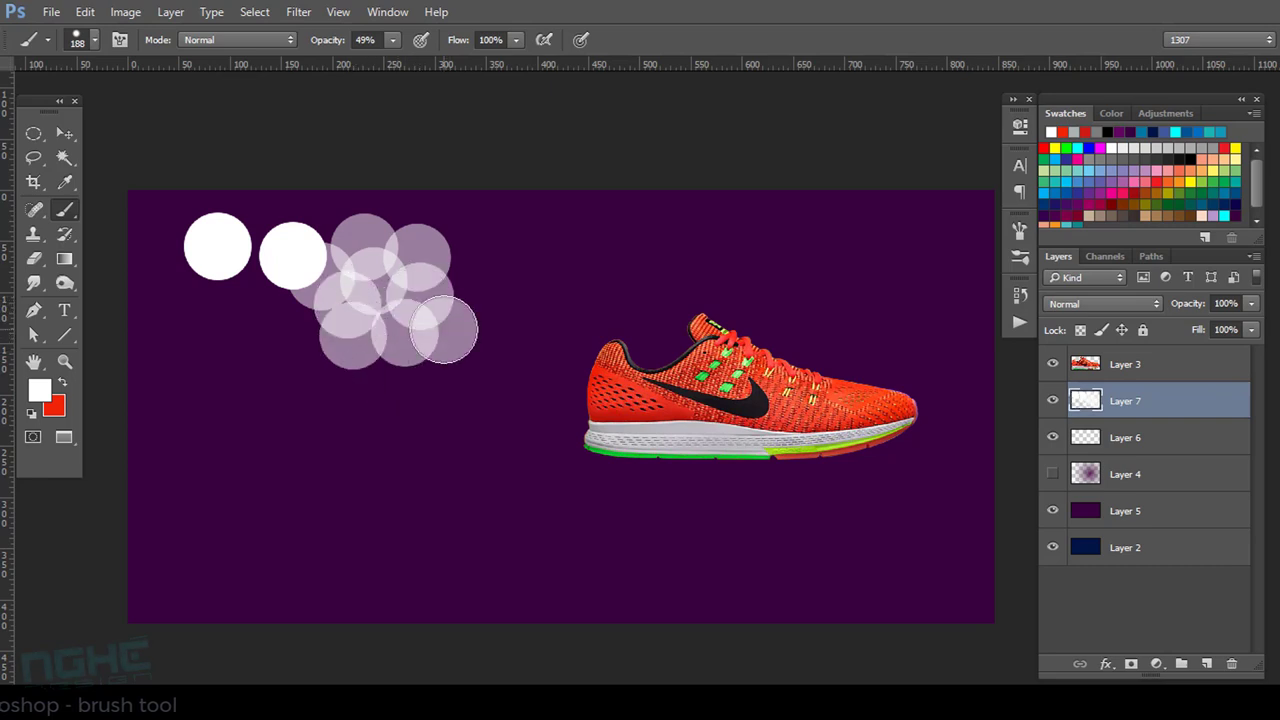
left_click(375, 359)
left_click(461, 315)
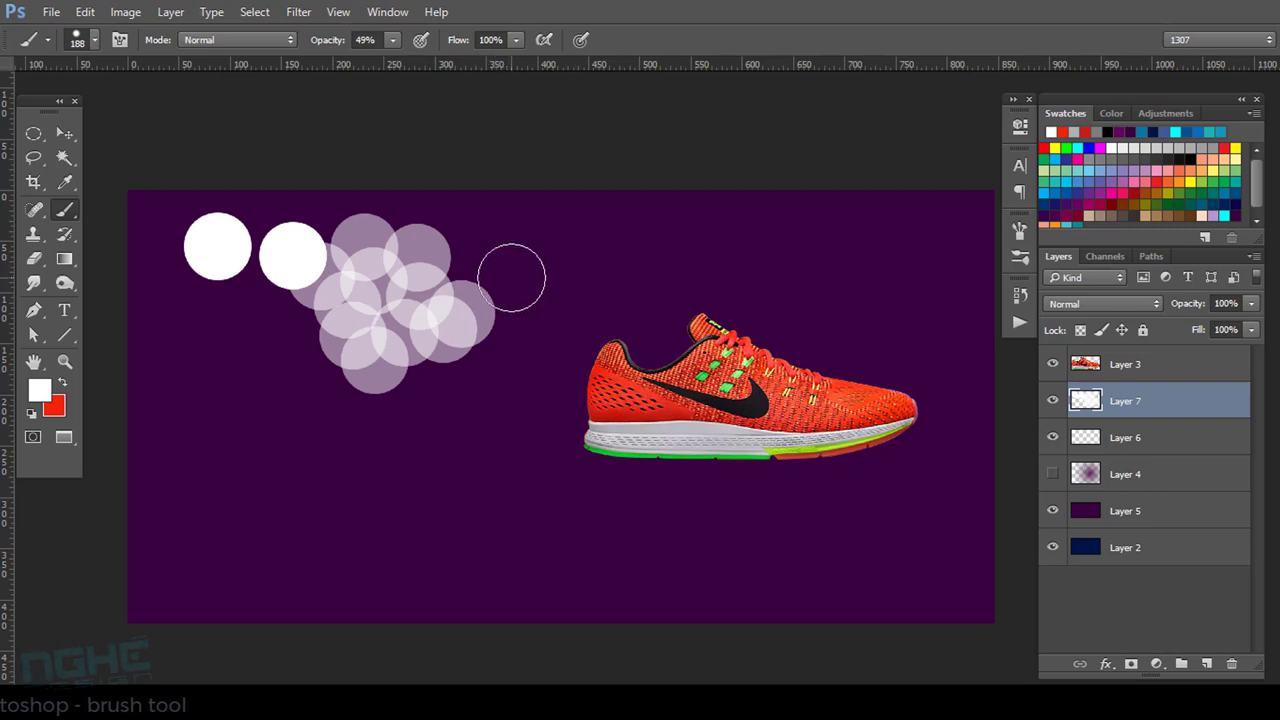
Paint six translucent white diagonal strokes across the lower canvas under the shoe.
left_click_drag(531, 275, 355, 322)
left_click_drag(592, 305, 340, 400)
left_click_drag(274, 460, 520, 368)
left_click_drag(356, 525, 618, 492)
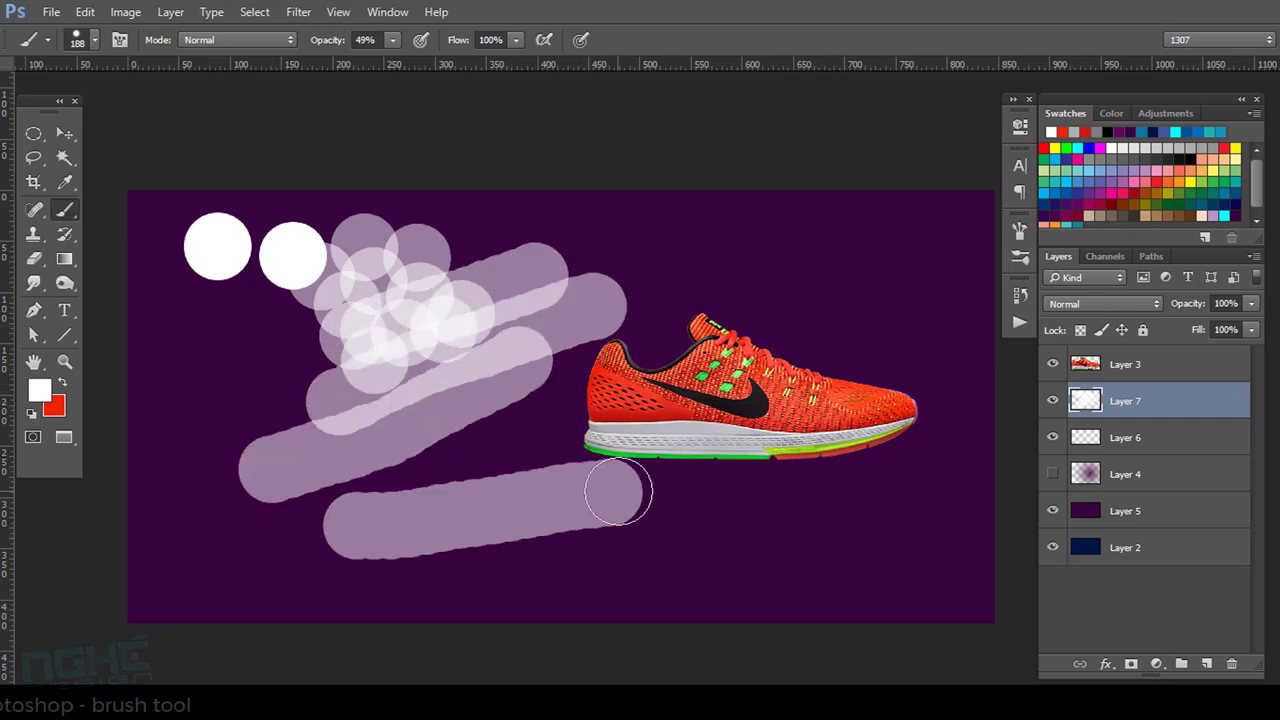
left_click_drag(354, 531, 630, 490)
mouse_move(740, 520)
left_mouse_down()
mouse_move(434, 591)
mouse_move(468, 537)
mouse_move(837, 543)
mouse_move(471, 480)
mouse_move(402, 518)
mouse_move(514, 486)
mouse_move(528, 458)
left_mouse_up()
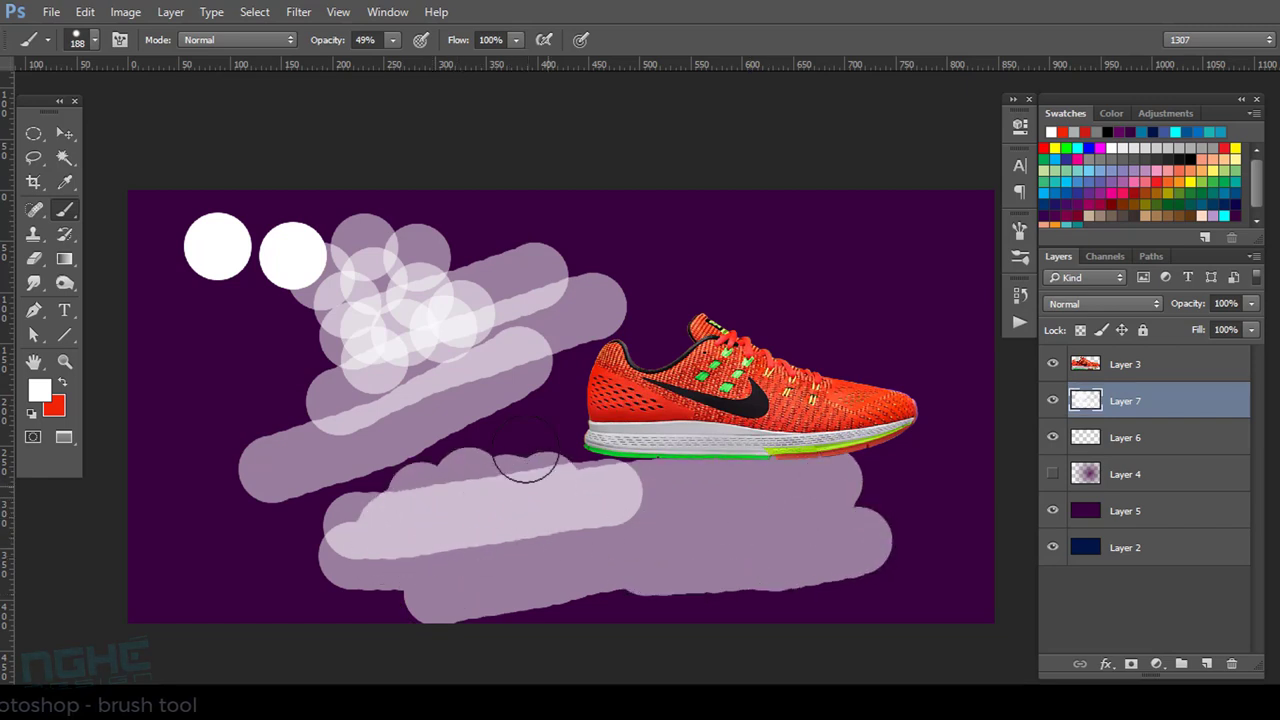
Set flow to 44% for a stroke above the shoe, then paint lower-left at 100% opacity.
left_click(514, 41)
left_click(462, 60)
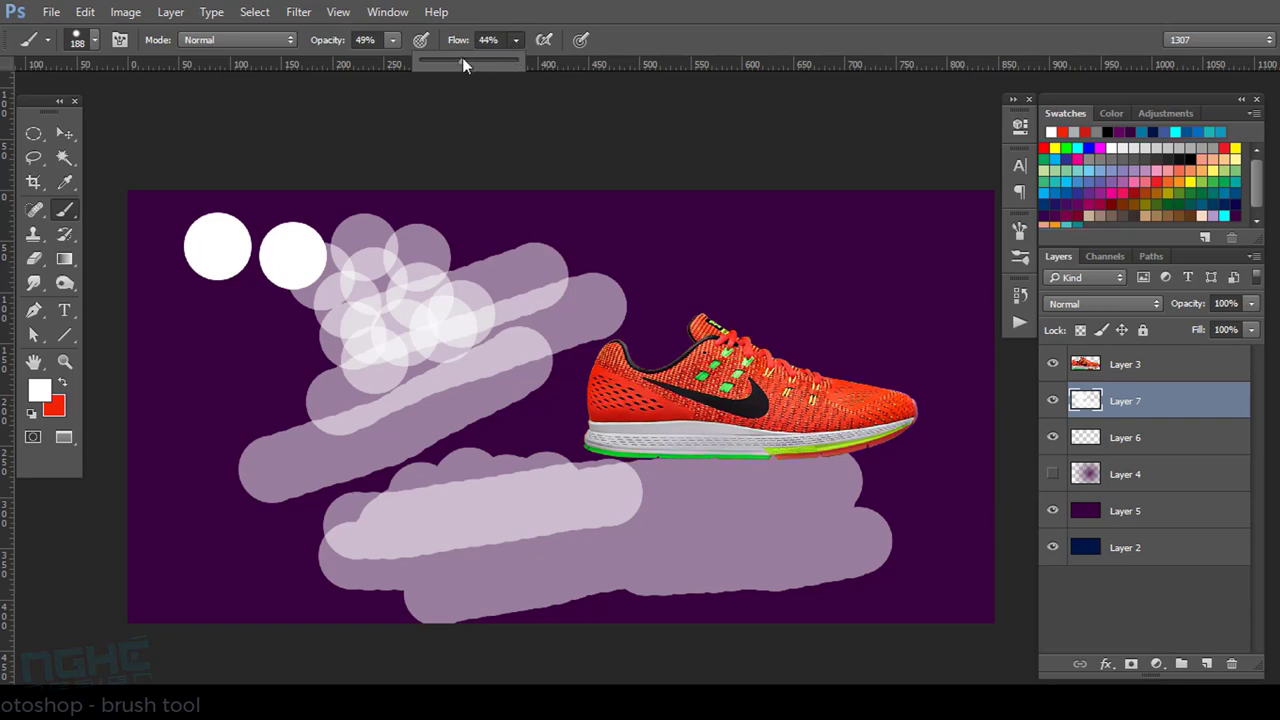
mouse_move(720, 237)
left_mouse_down()
mouse_move(741, 302)
mouse_move(886, 271)
mouse_move(620, 271)
mouse_move(833, 296)
mouse_move(863, 349)
mouse_move(808, 306)
mouse_move(729, 314)
mouse_move(733, 338)
left_mouse_up()
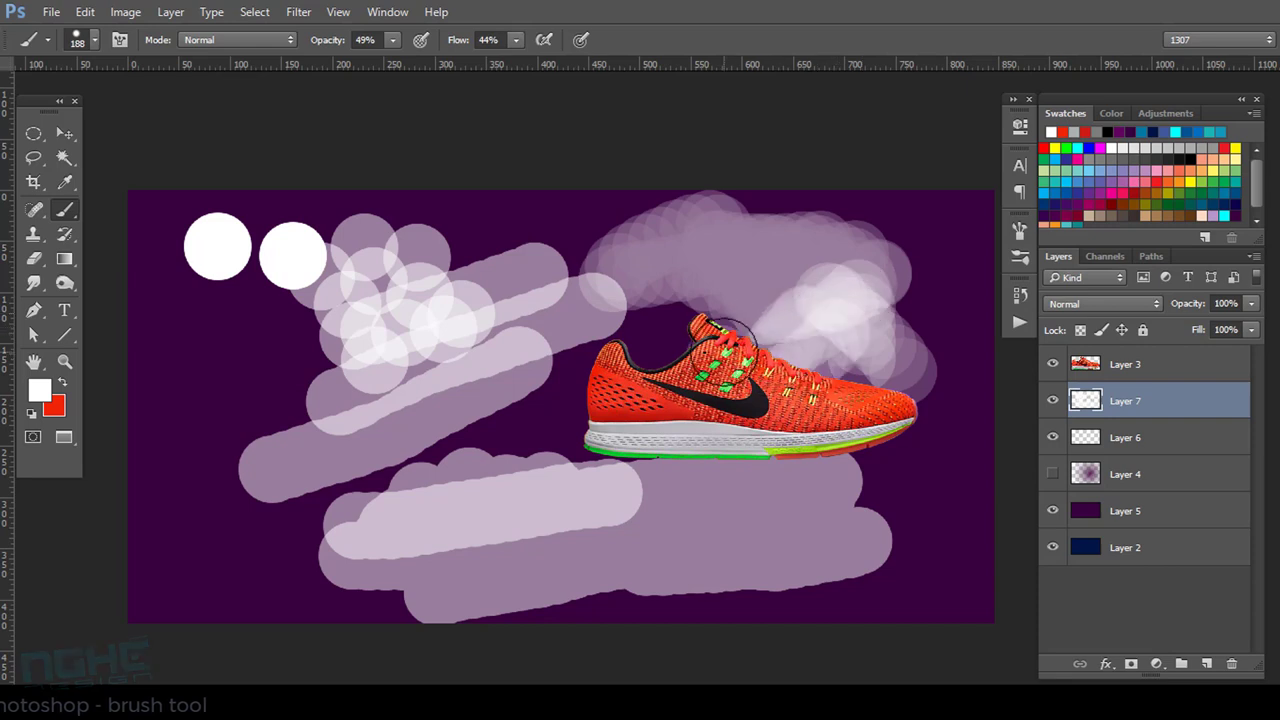
left_click(392, 40)
left_click_drag(391, 58, 512, 78)
mouse_move(183, 551)
left_mouse_down()
mouse_move(194, 503)
mouse_move(257, 529)
mouse_move(300, 505)
left_mouse_up()
Raise flow to 100%, lower opacity to 45%, and paint translucent strokes on the left.
left_click(393, 42)
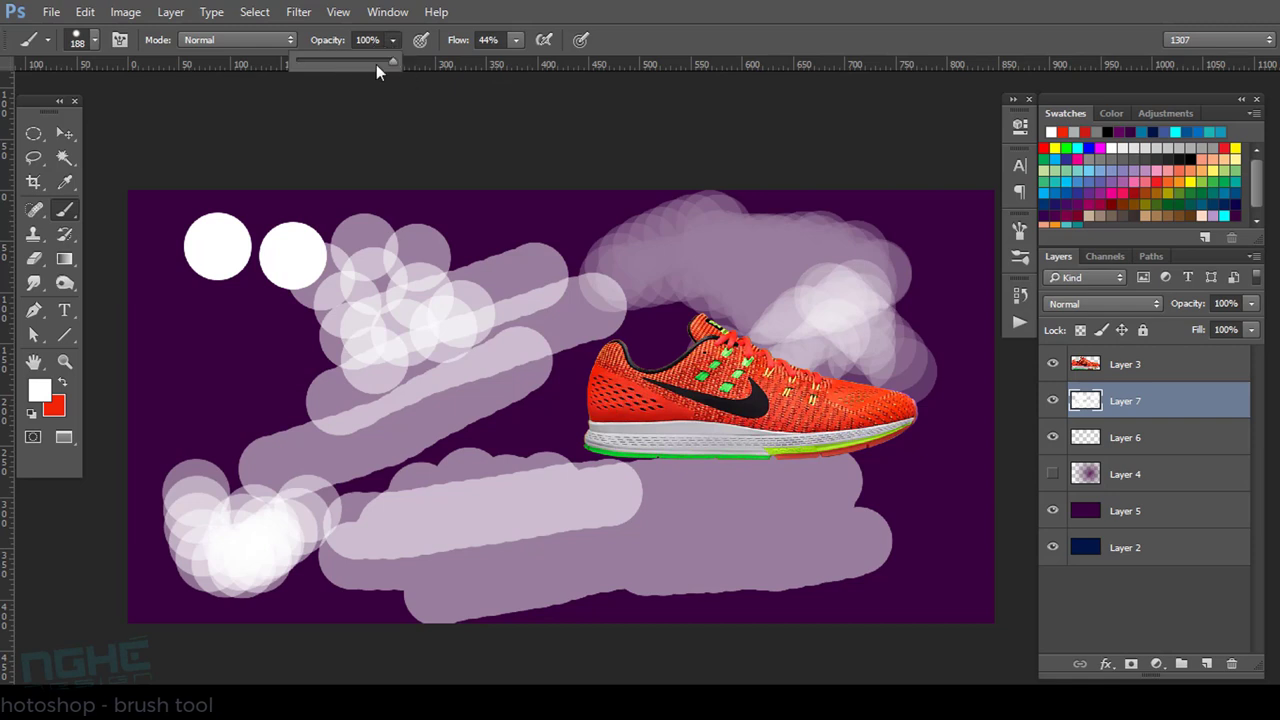
left_click(515, 40)
left_click_drag(514, 59, 600, 68)
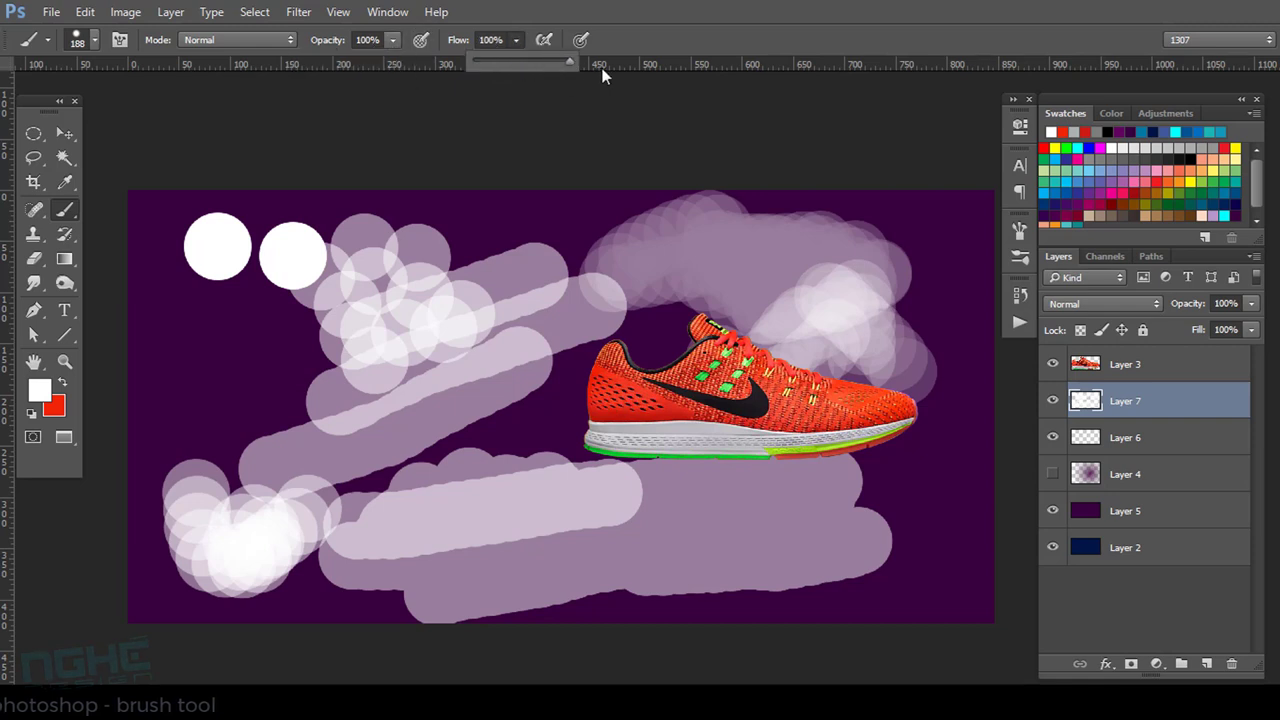
left_click(394, 40)
left_click_drag(367, 61, 340, 61)
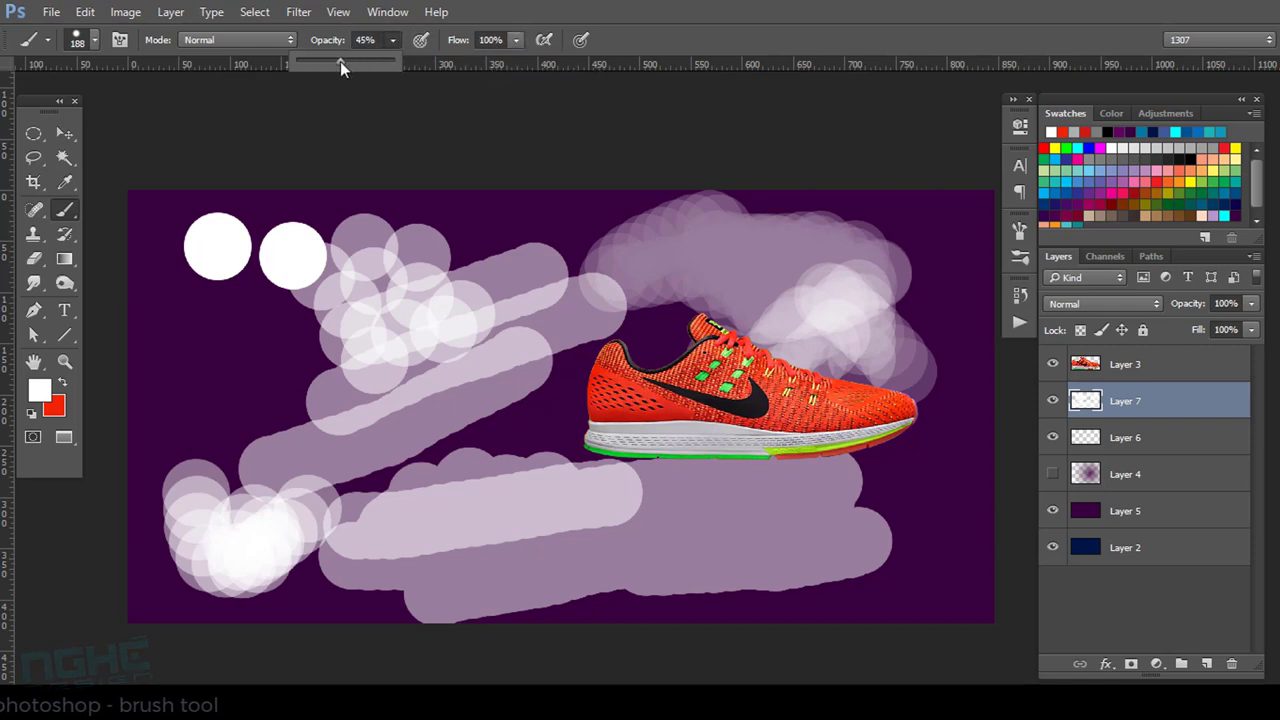
left_click_drag(233, 343, 278, 418)
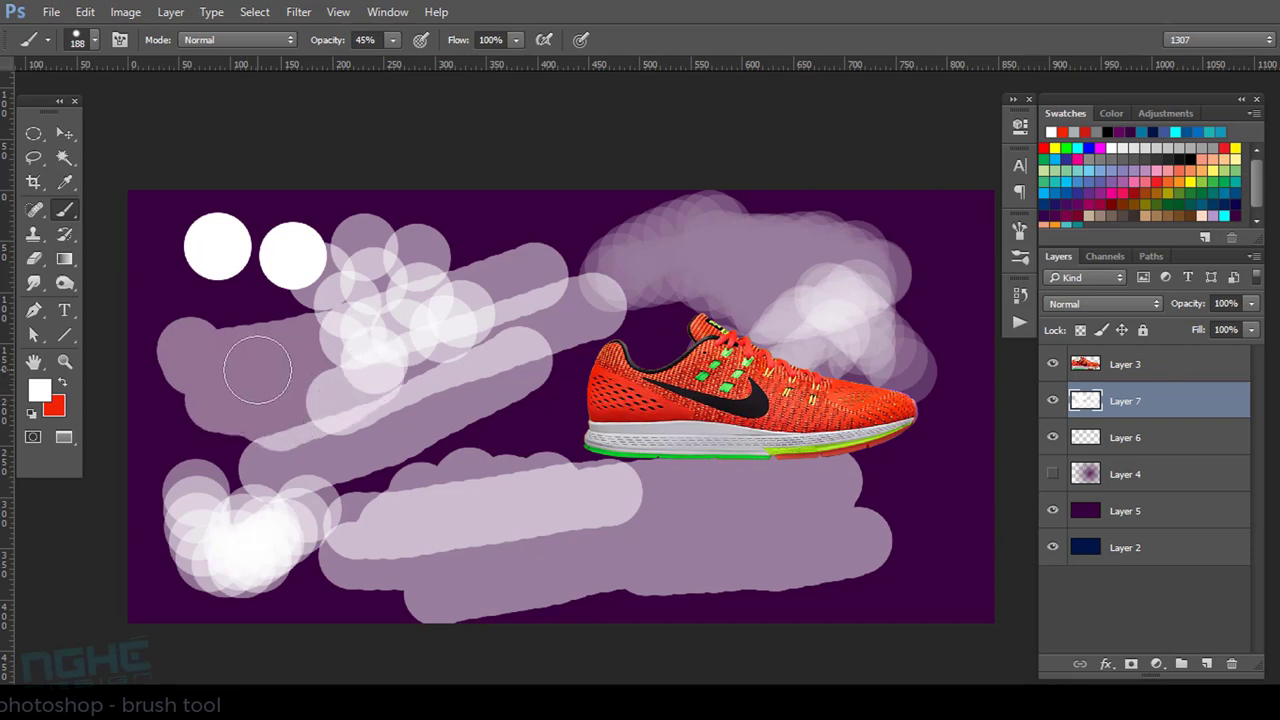
left_click_drag(254, 366, 254, 345)
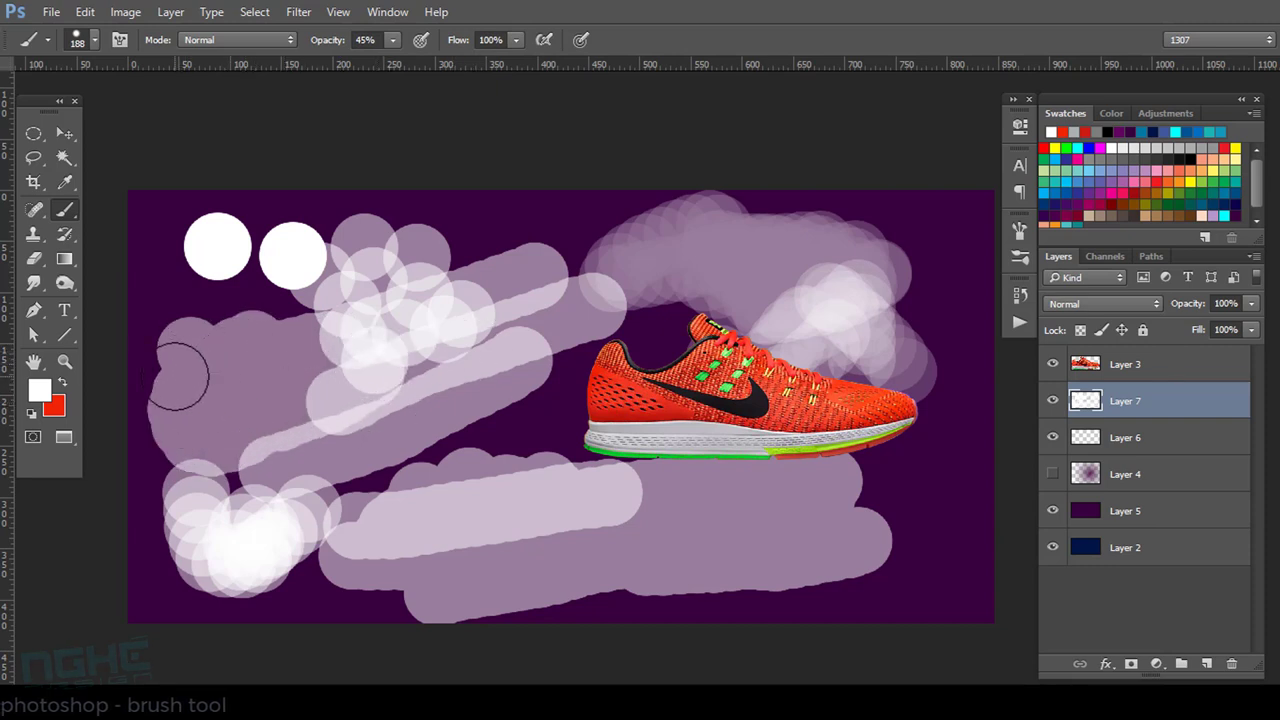
mouse_move(180, 363)
left_mouse_down()
mouse_move(308, 387)
mouse_move(345, 335)
left_mouse_up()
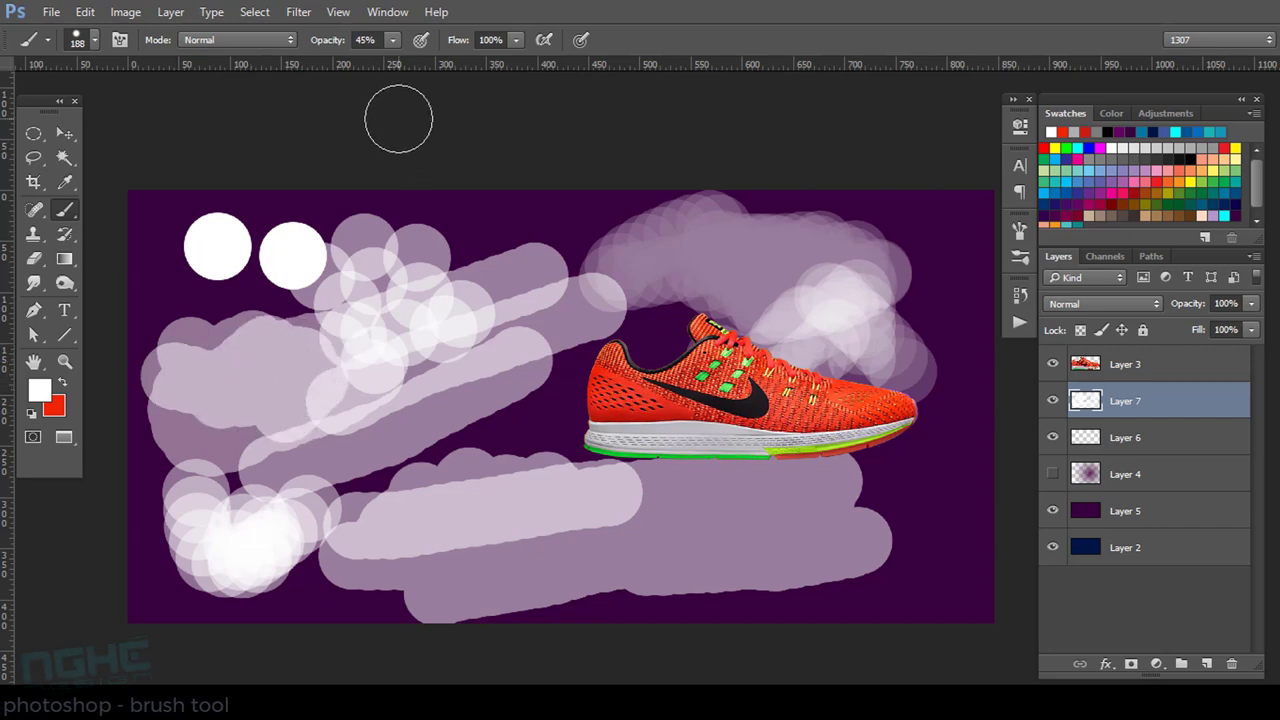
Add a solid white dot and lower-right stroke, then a soft lower-middle stroke at 26% flow.
left_click(393, 40)
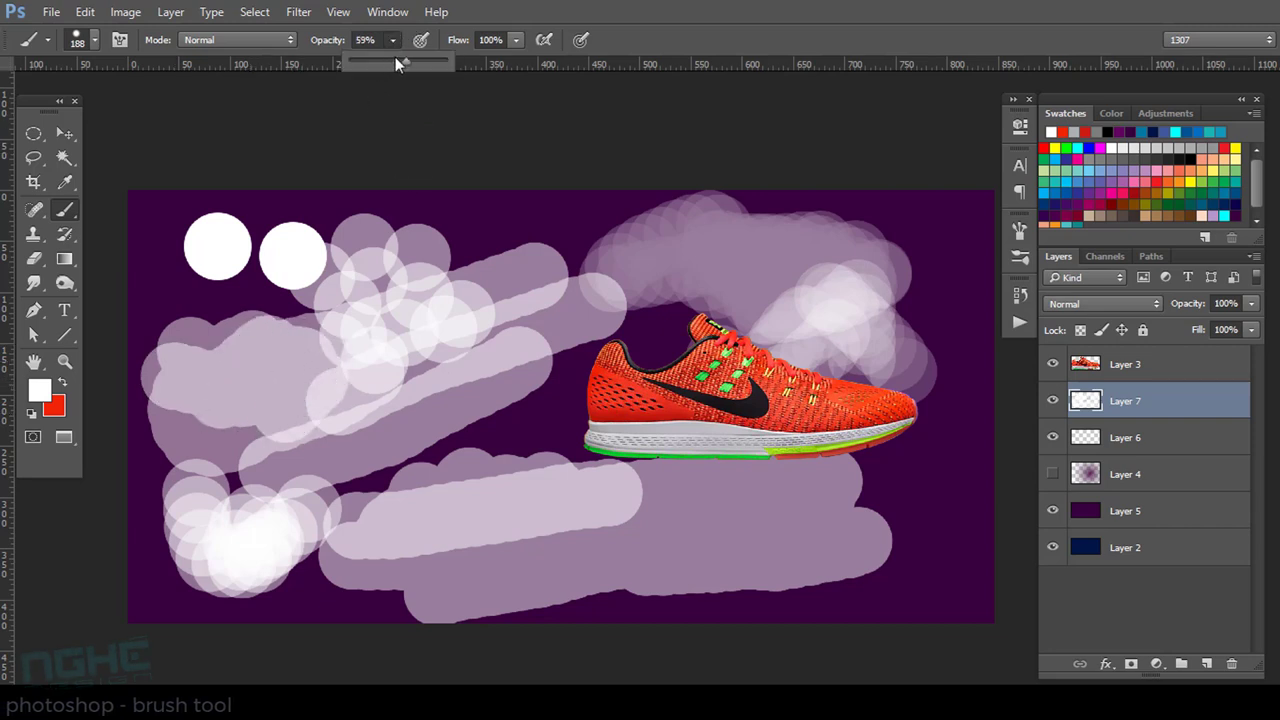
left_click(590, 410)
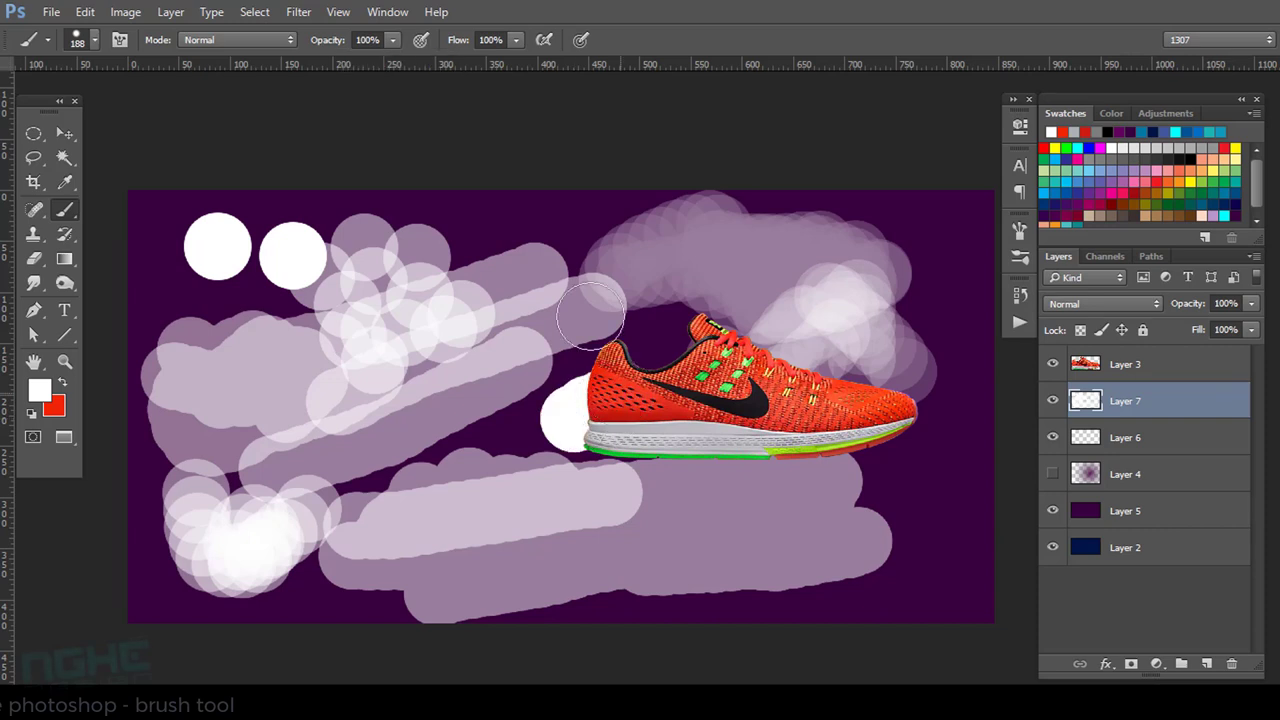
left_click(516, 40)
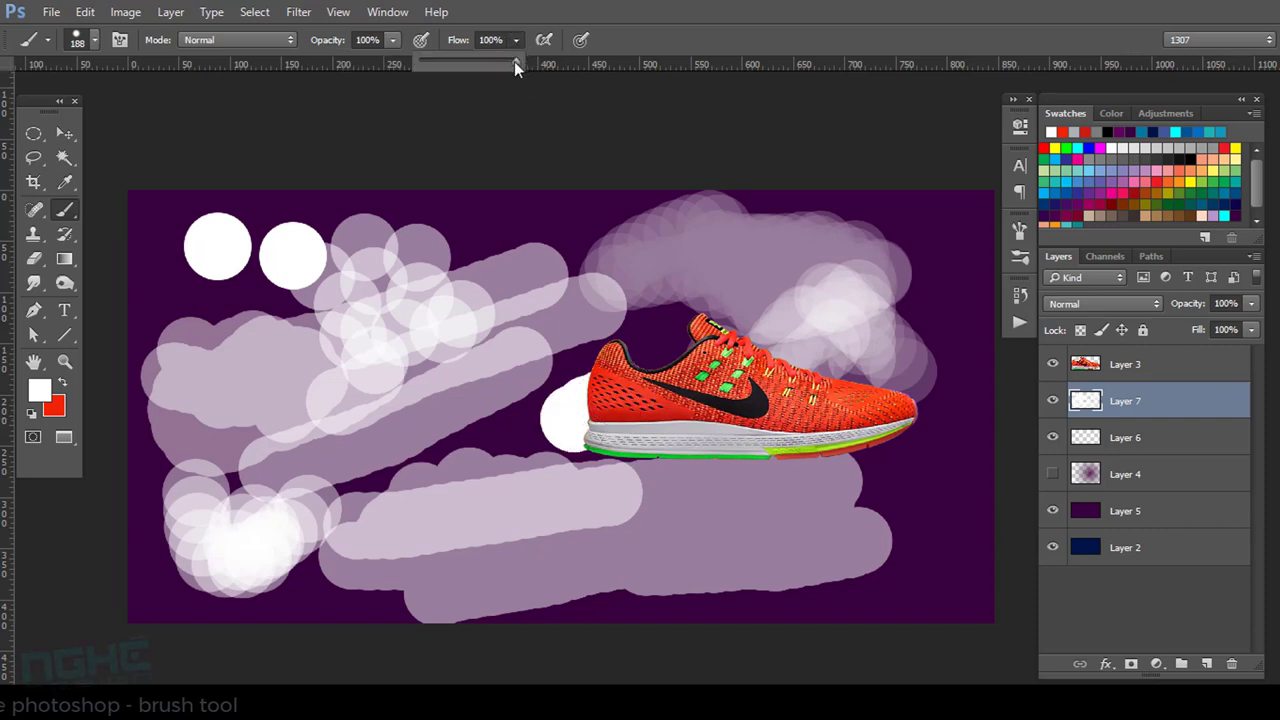
left_click_drag(691, 634, 724, 588)
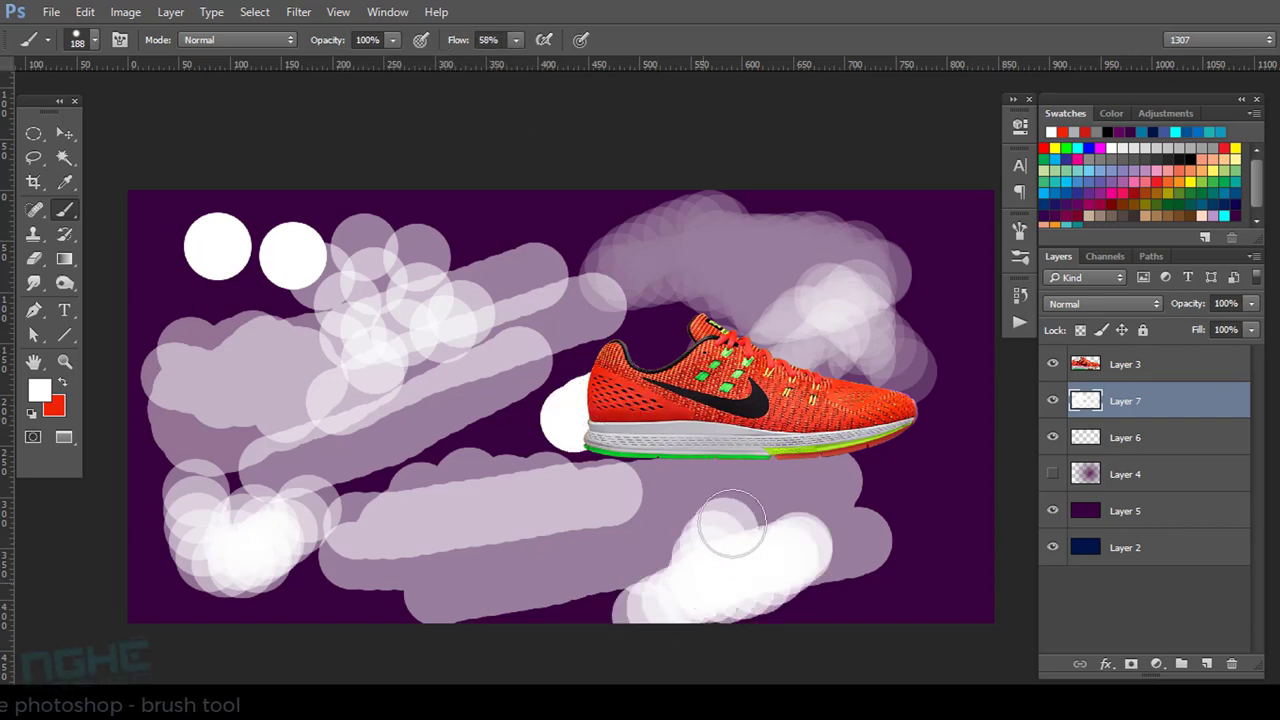
left_click(513, 41)
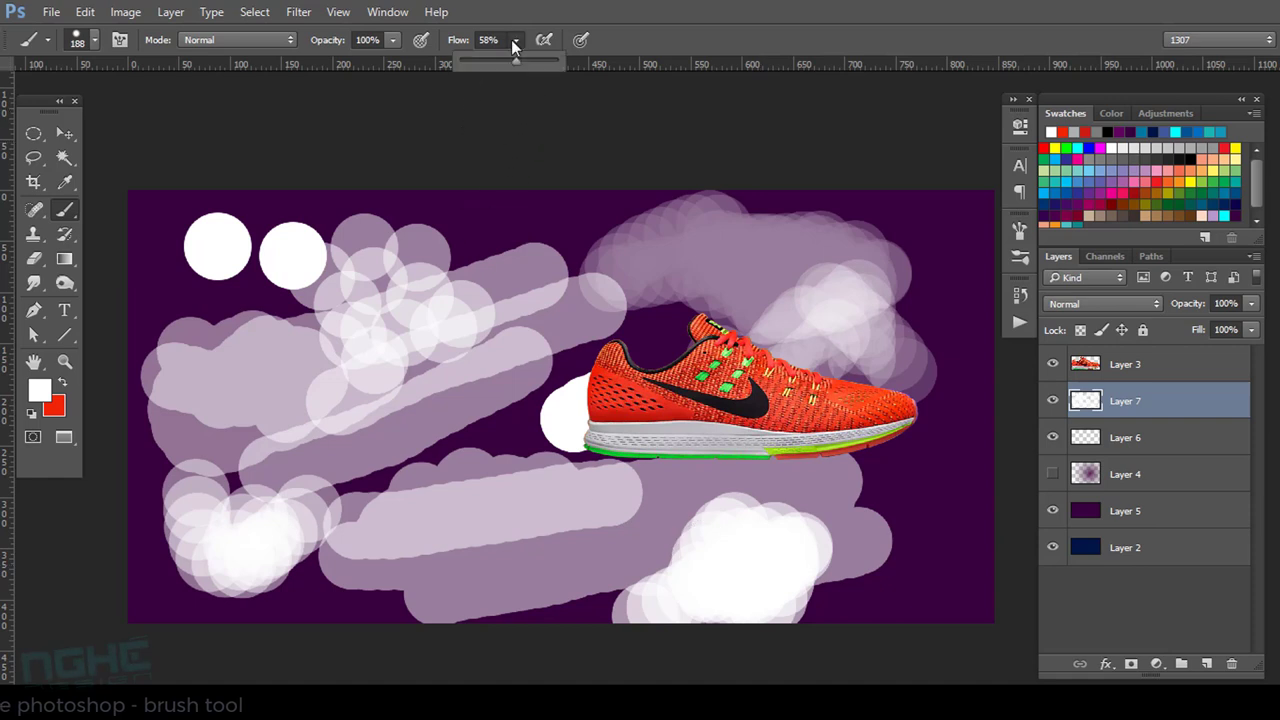
left_click(486, 62)
mouse_move(580, 514)
left_mouse_down()
mouse_move(766, 489)
mouse_move(714, 543)
mouse_move(809, 563)
mouse_move(823, 531)
mouse_move(691, 477)
mouse_move(677, 503)
mouse_move(689, 526)
mouse_move(572, 516)
mouse_move(509, 574)
mouse_move(520, 526)
mouse_move(497, 549)
mouse_move(430, 565)
left_mouse_up()
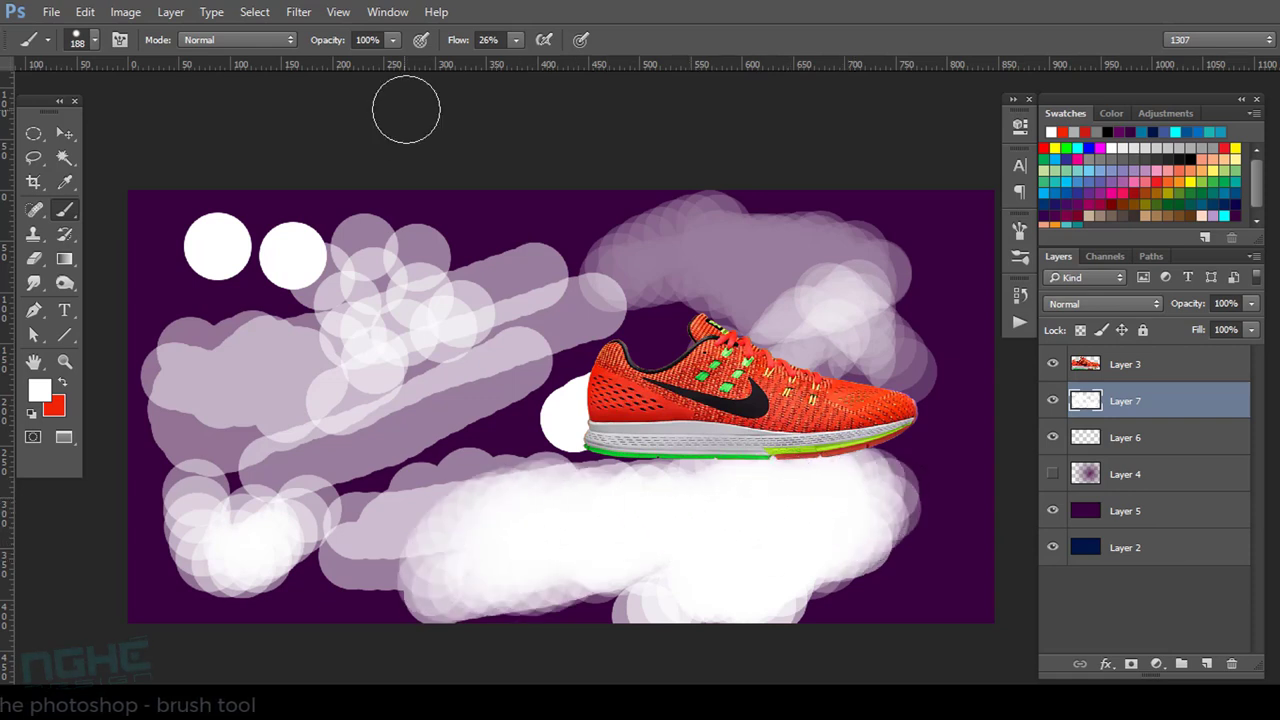
Paint a faint upper-left stroke at 38% opacity, then an opaque diagonal stroke at 100%.
left_click(516, 39)
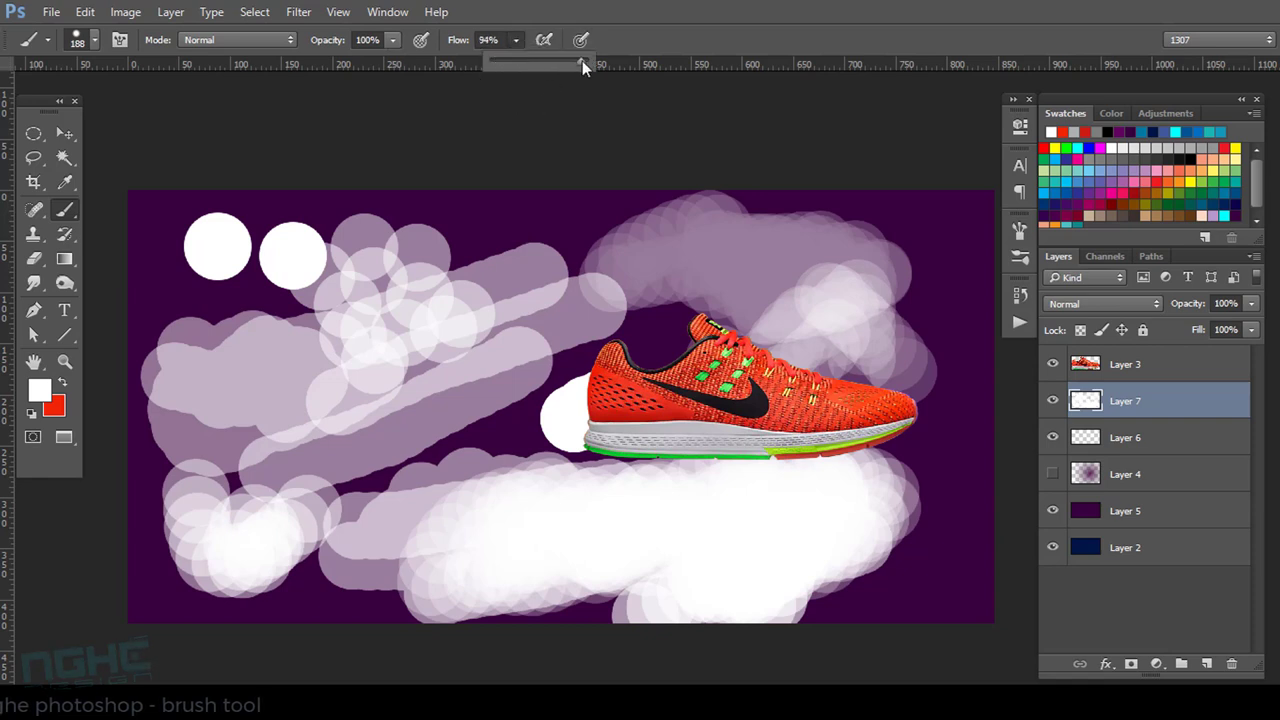
left_click(391, 44)
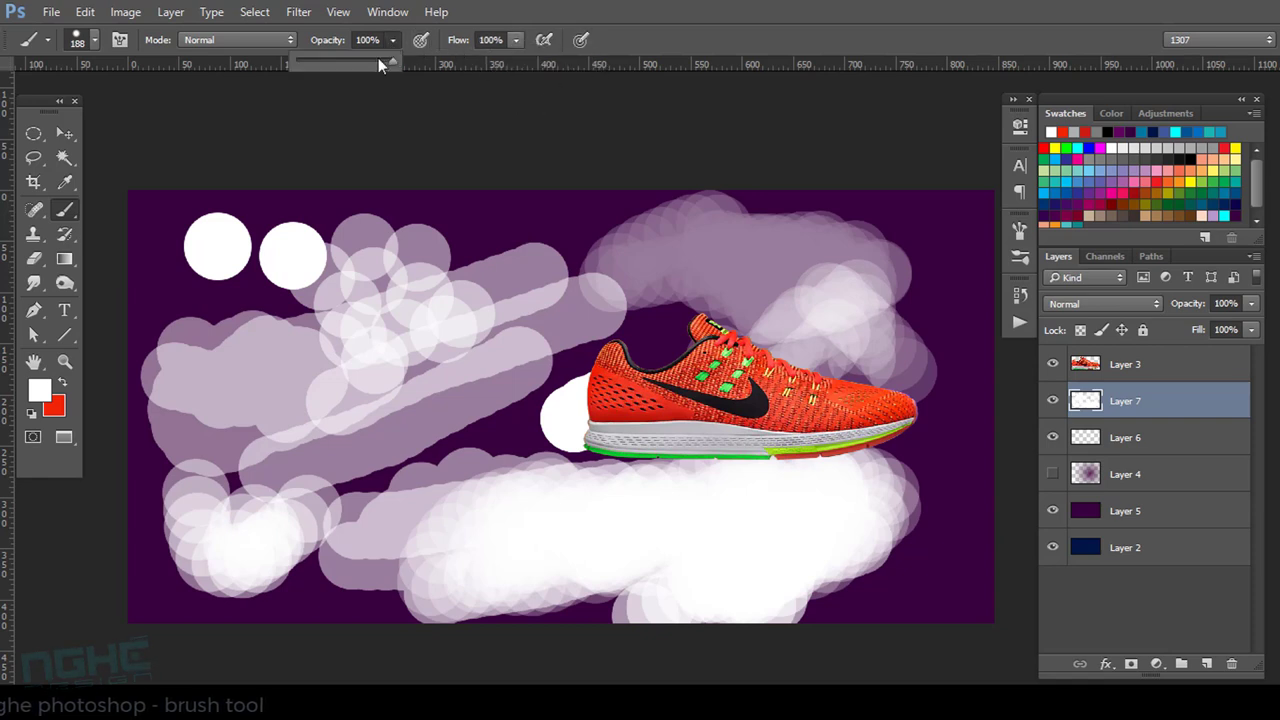
left_click(336, 62)
mouse_move(170, 250)
left_mouse_down()
mouse_move(256, 343)
mouse_move(237, 323)
mouse_move(306, 343)
mouse_move(249, 363)
mouse_move(245, 300)
mouse_move(223, 343)
left_mouse_up()
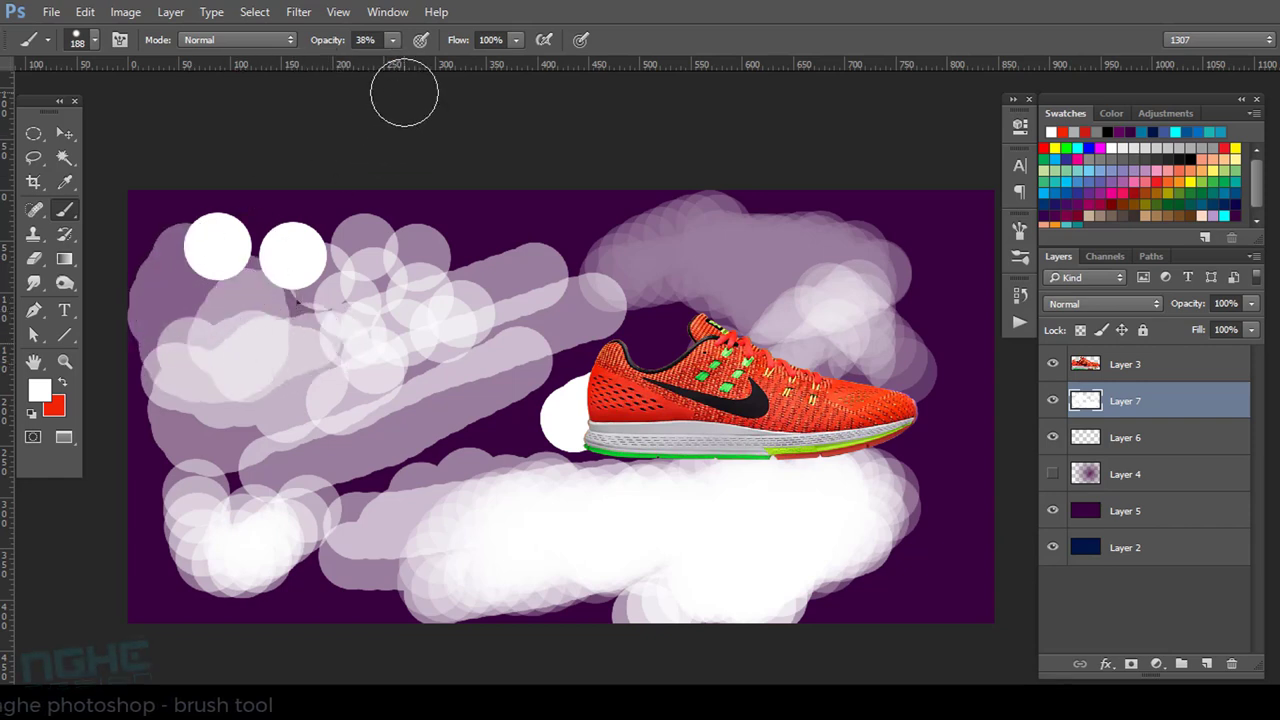
left_click(392, 40)
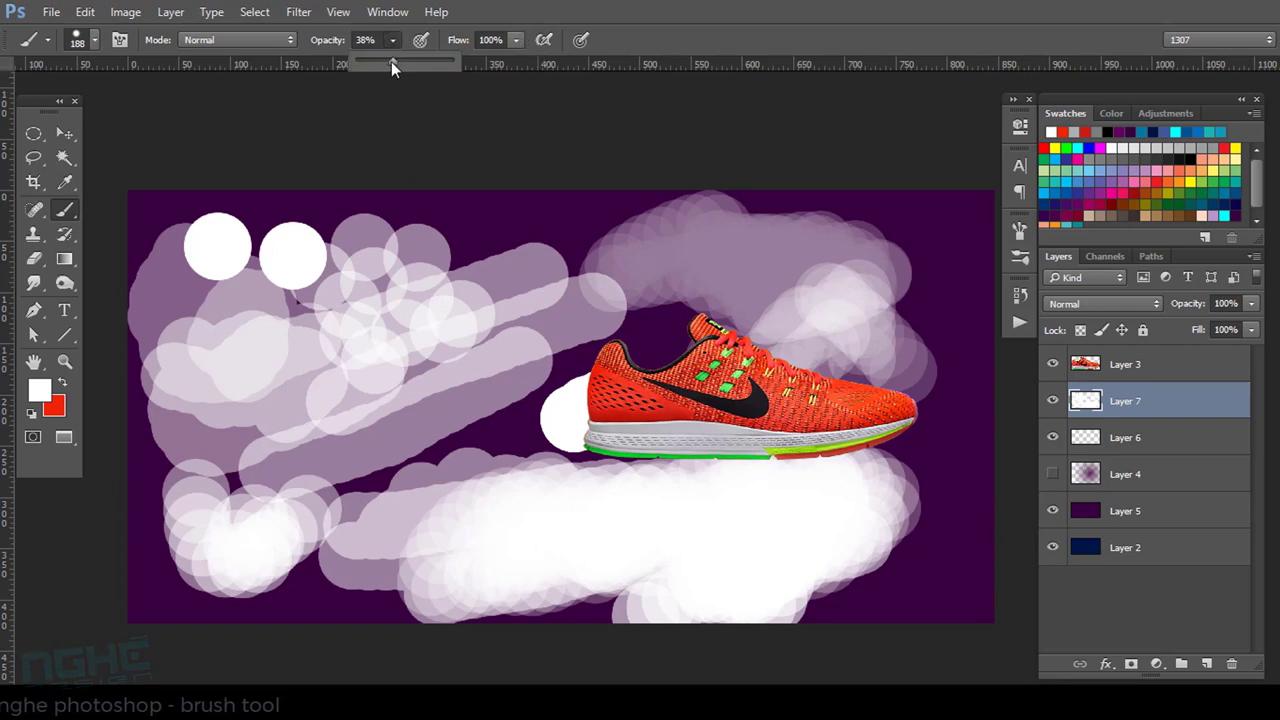
left_click_drag(391, 61, 452, 61)
mouse_move(508, 229)
left_mouse_down()
mouse_move(372, 358)
mouse_move(364, 348)
left_mouse_up()
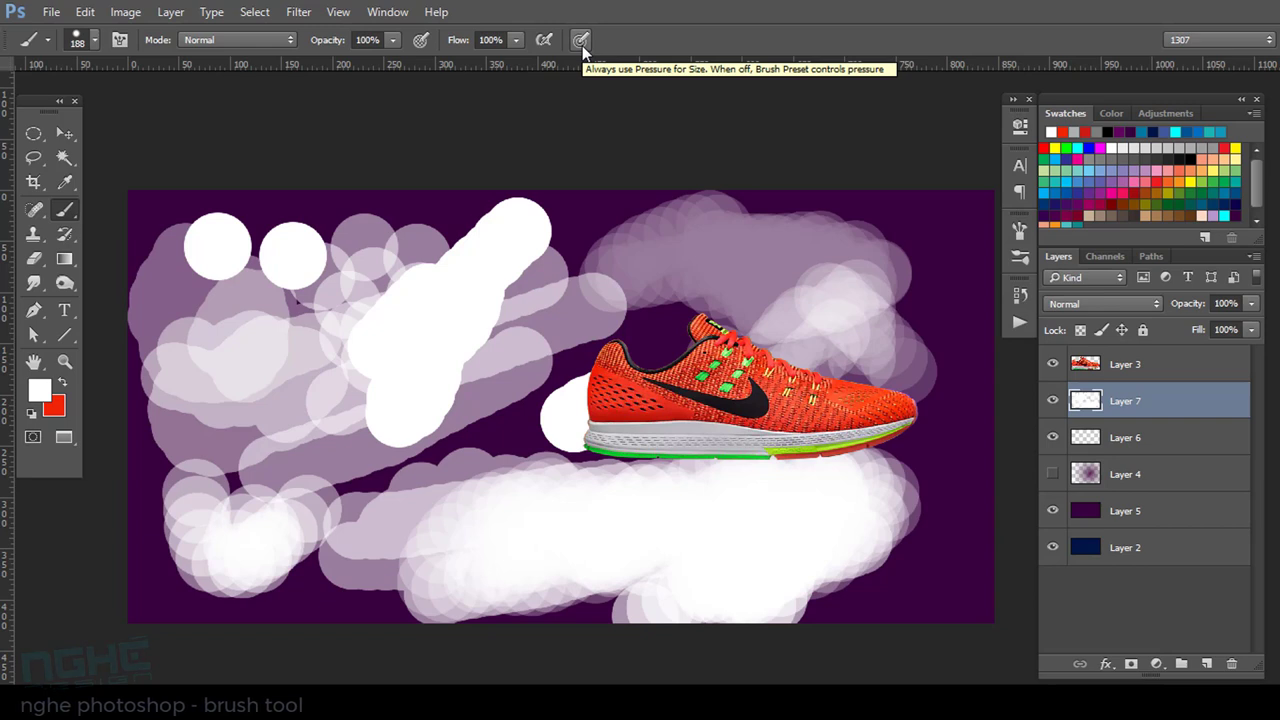
left_click(72, 141)
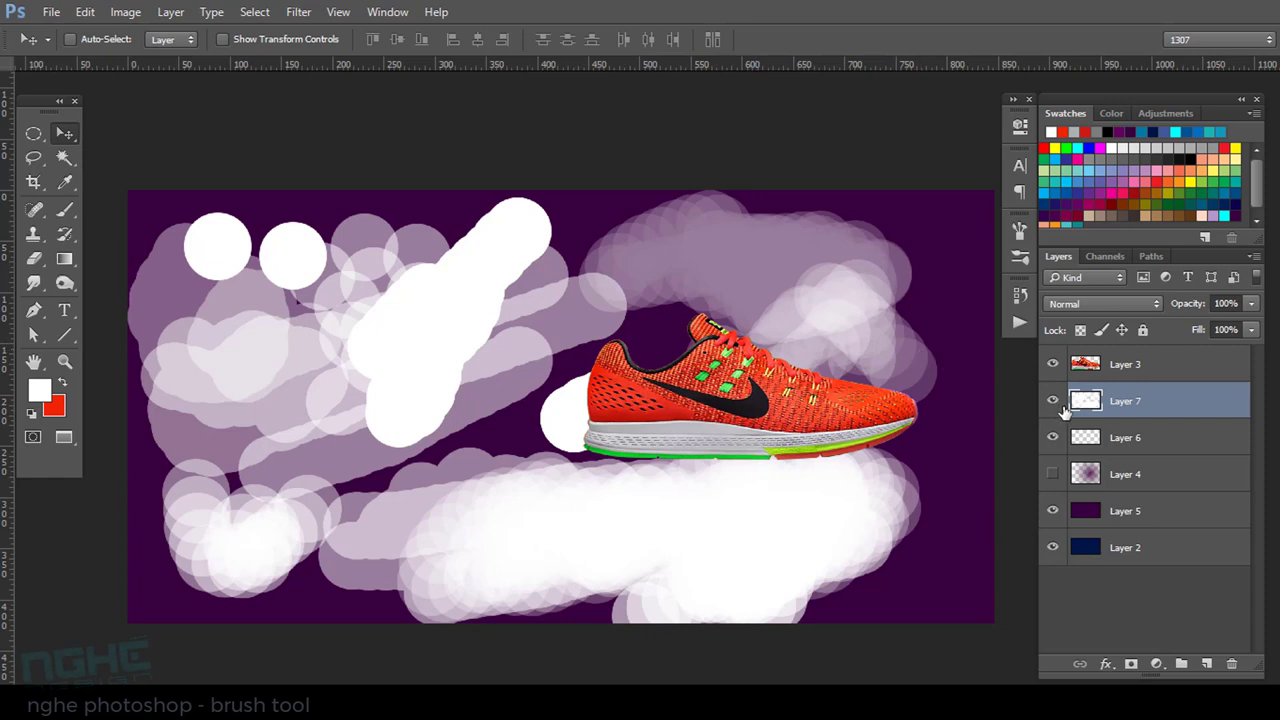
Delete Layer 7 with its strokes, show Layer 5, and sample the background purple.
left_click_drag(1066, 410, 1234, 667)
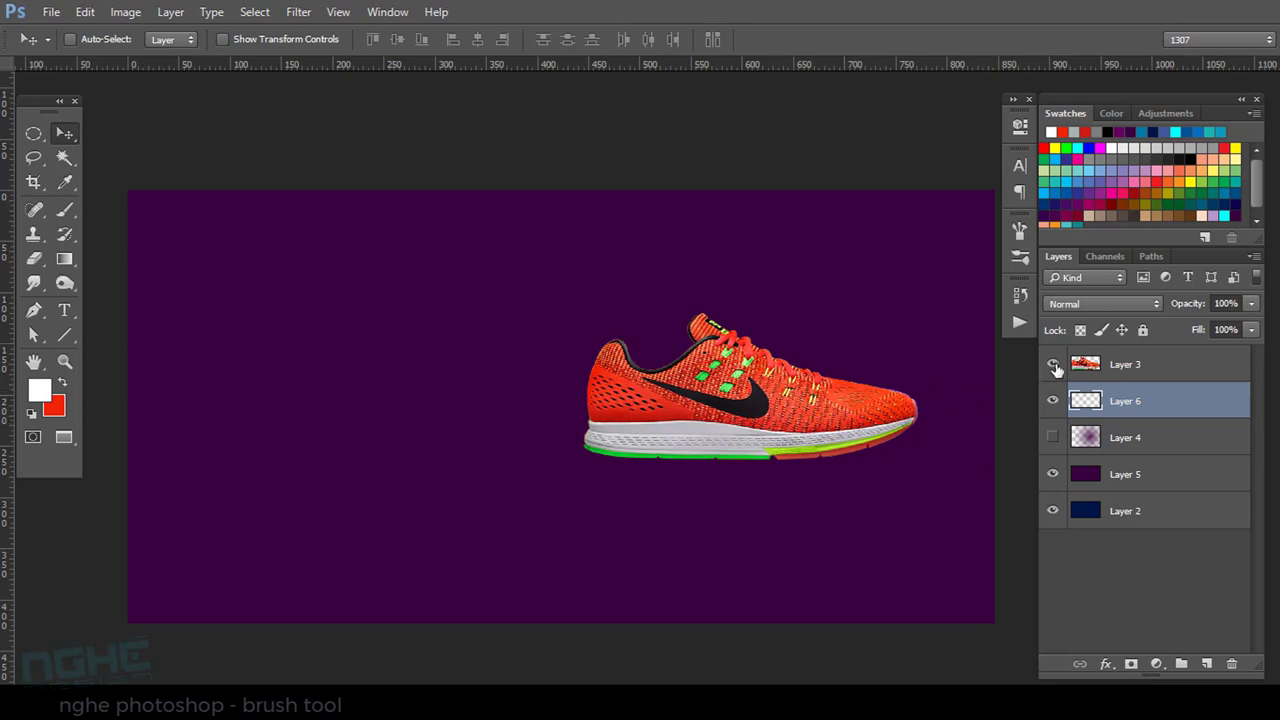
left_click(1052, 475)
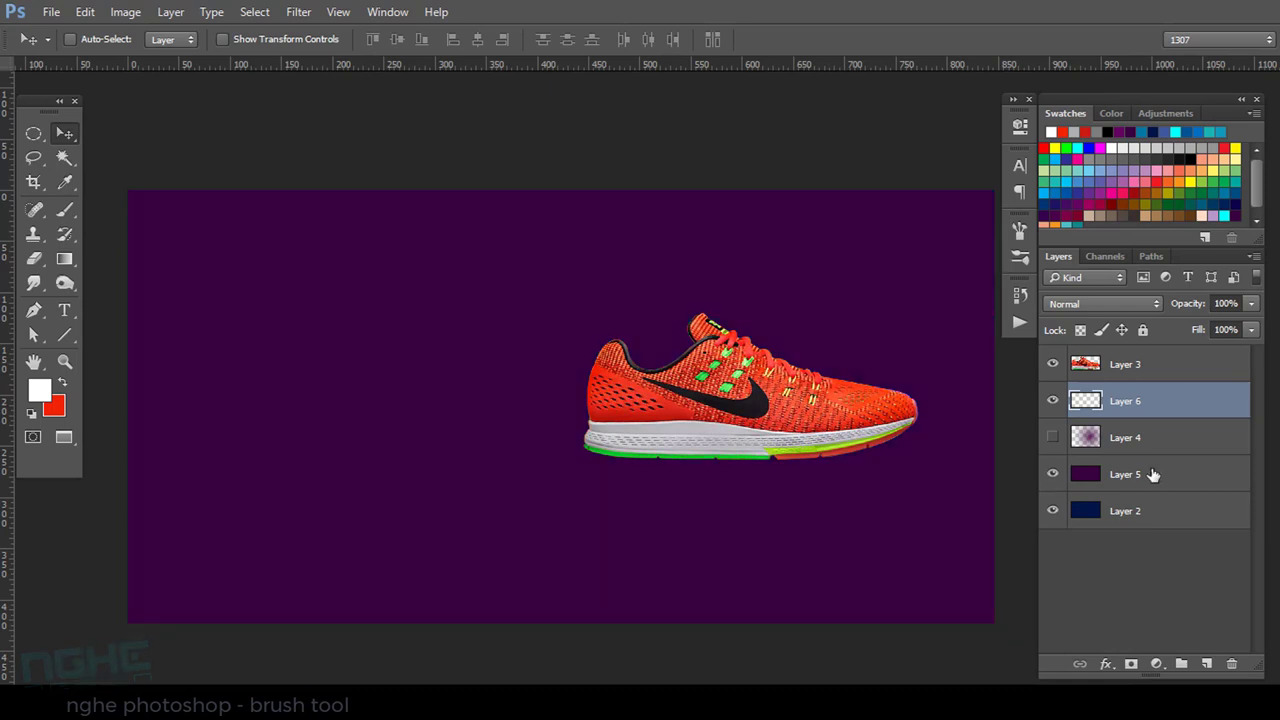
key("i")
left_click(386, 412)
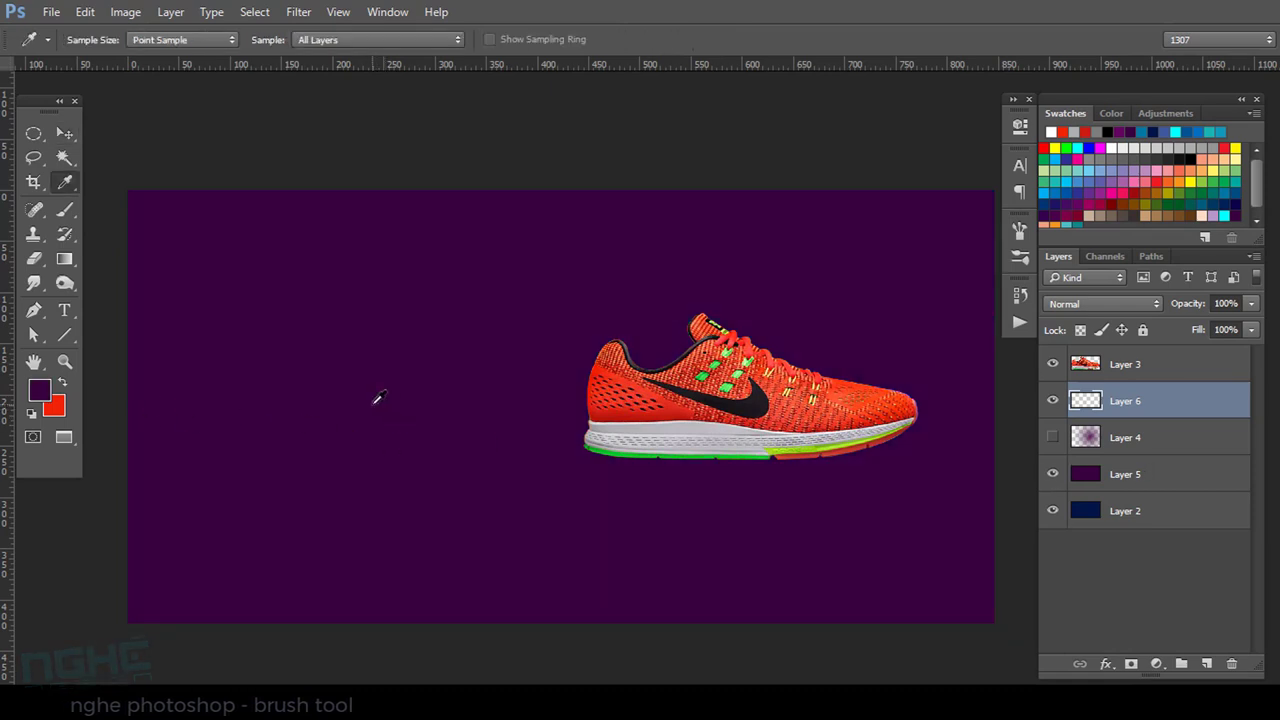
left_click(44, 395)
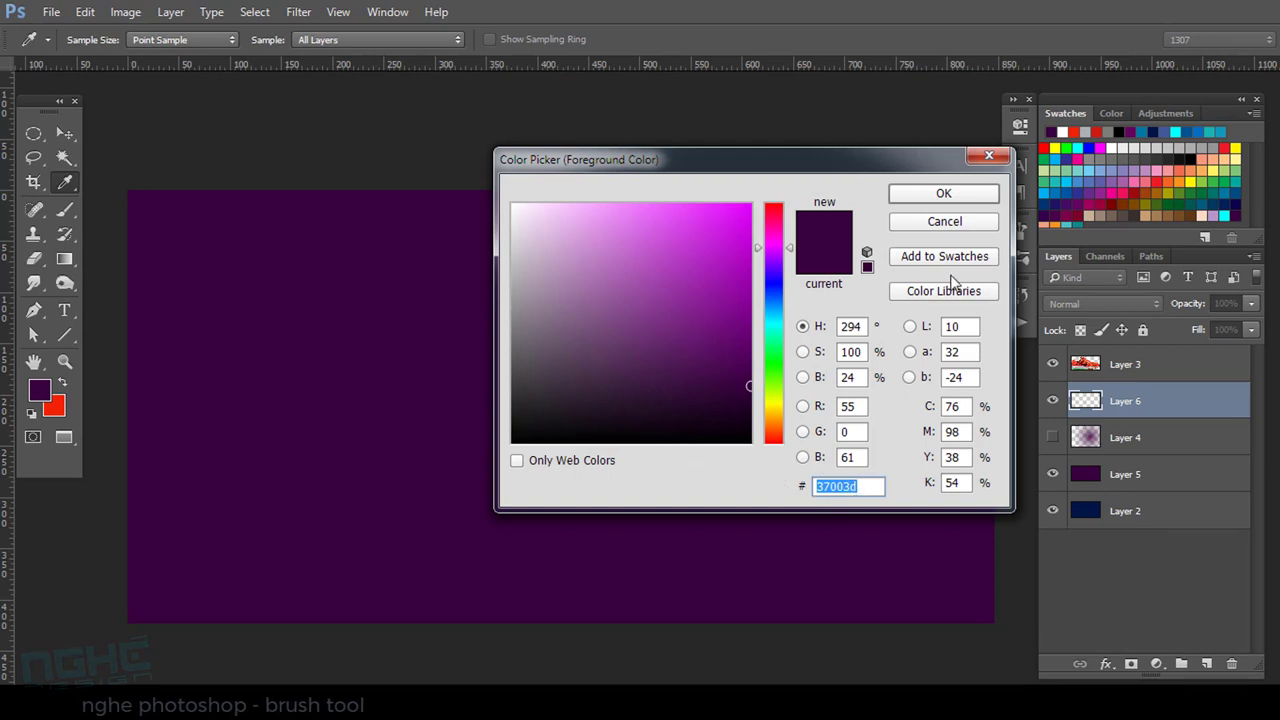
left_click(943, 222)
Hide the shoe, show Layer 4, and set the foreground to sampled purple #61045f.
left_click(1080, 366)
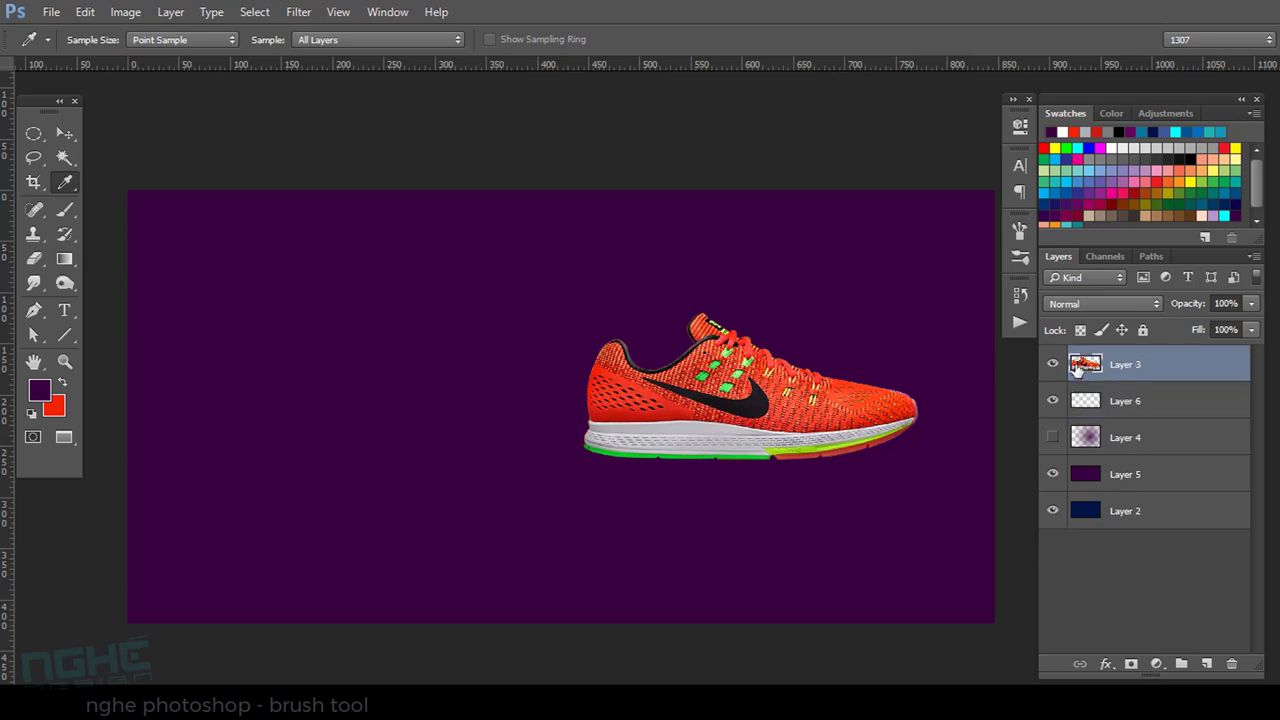
left_click(1052, 364)
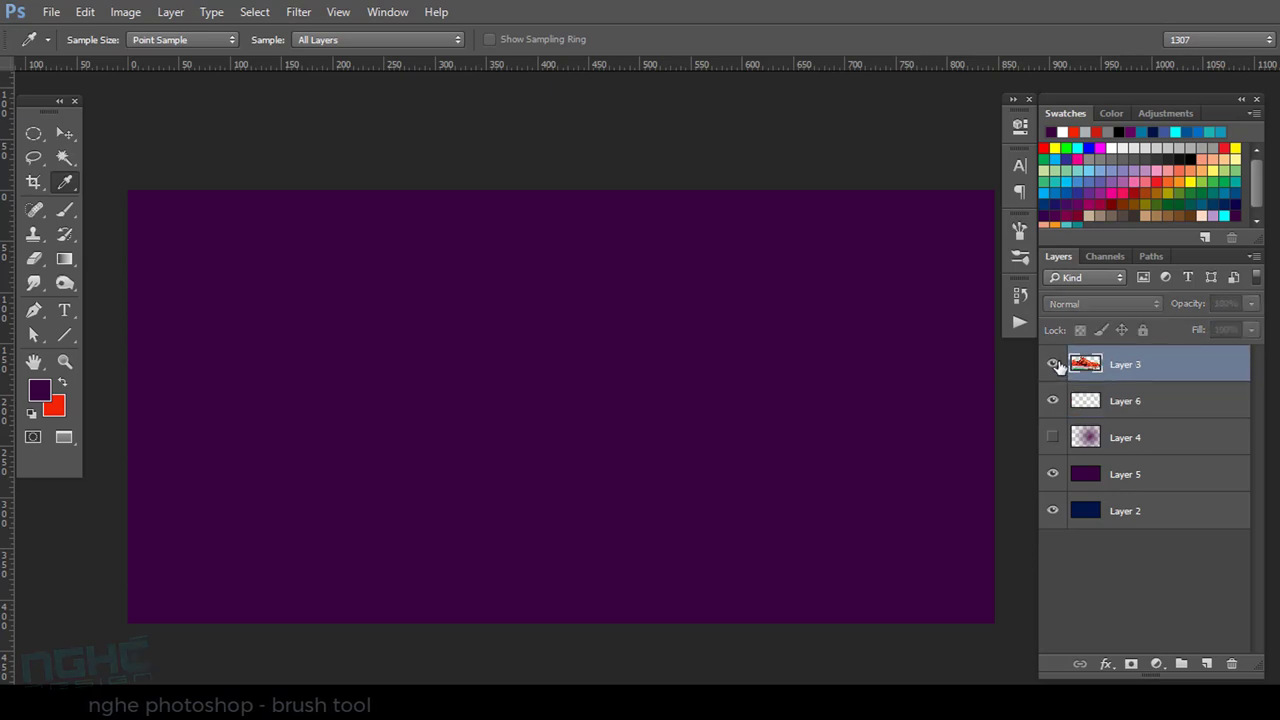
left_click(1052, 437)
left_click(1126, 448)
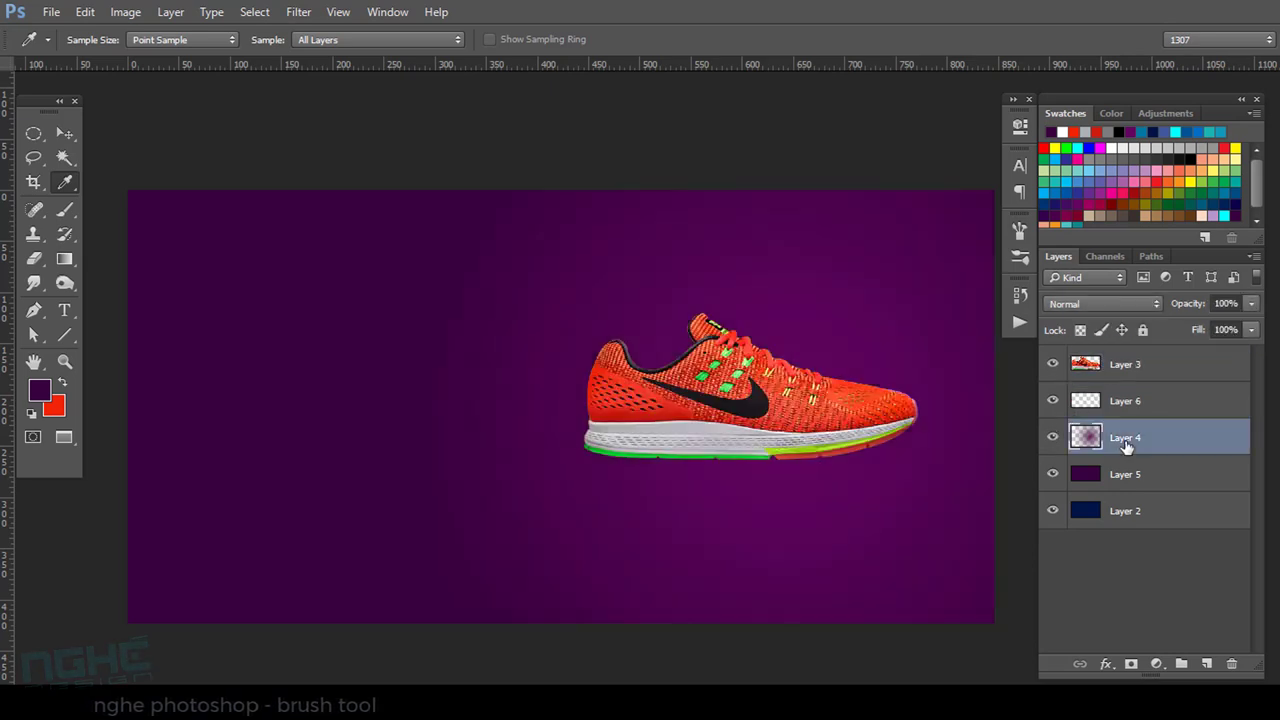
left_click(1052, 364)
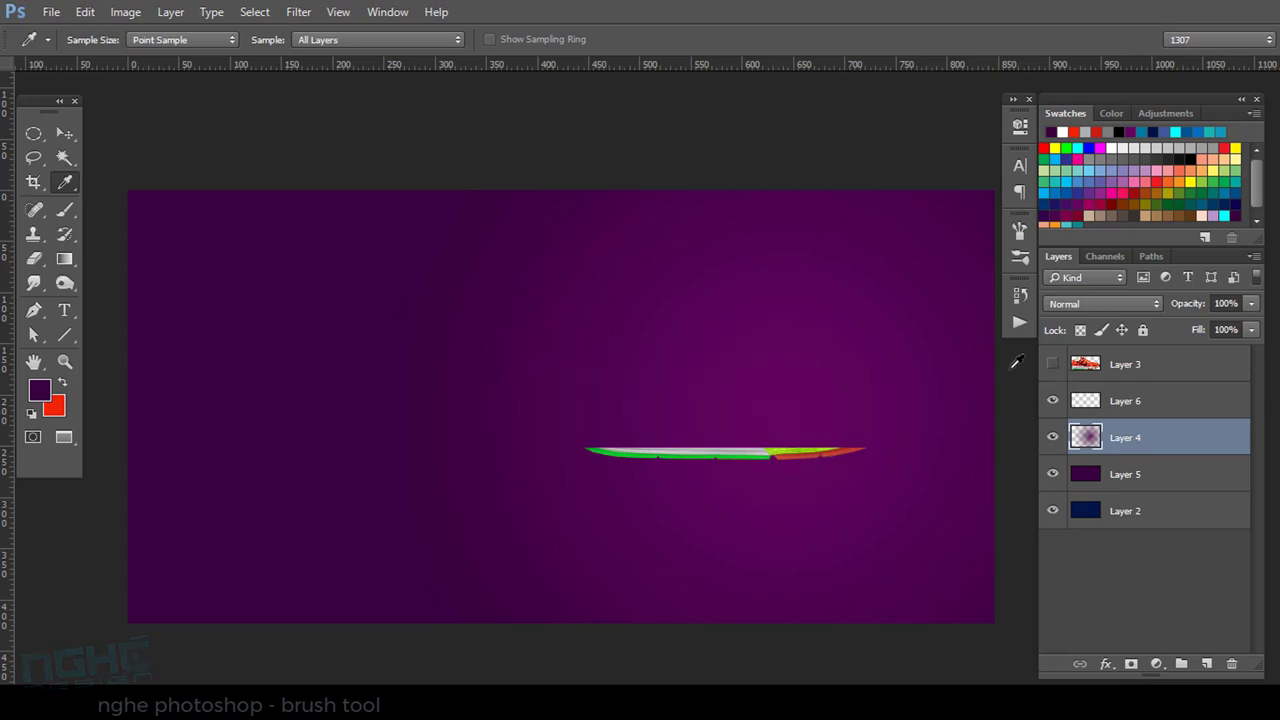
left_click(720, 418)
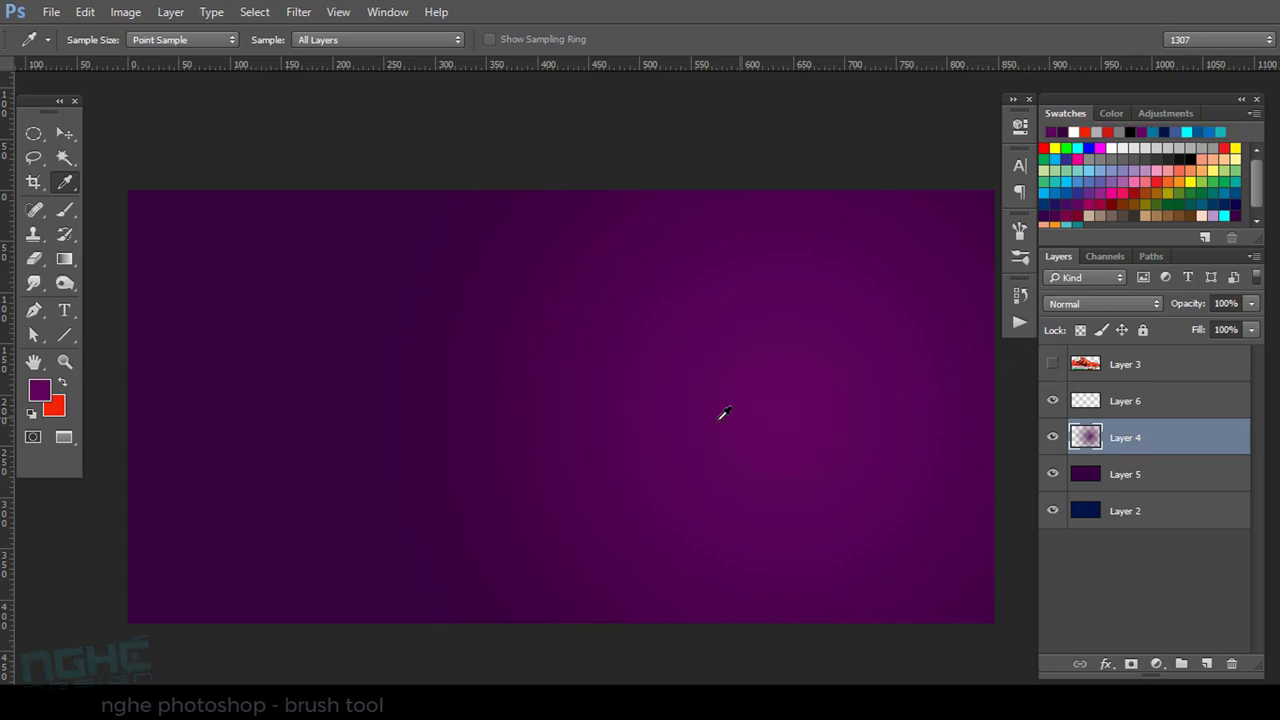
left_click(40, 391)
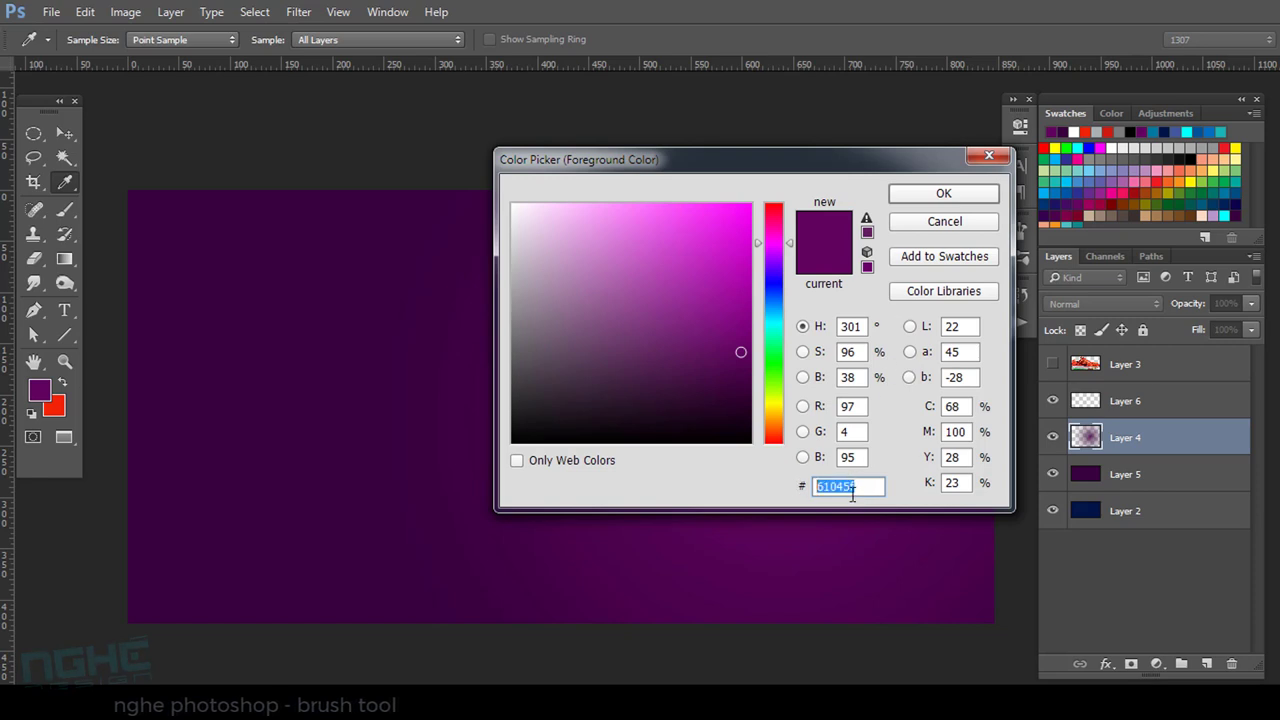
left_click(941, 196)
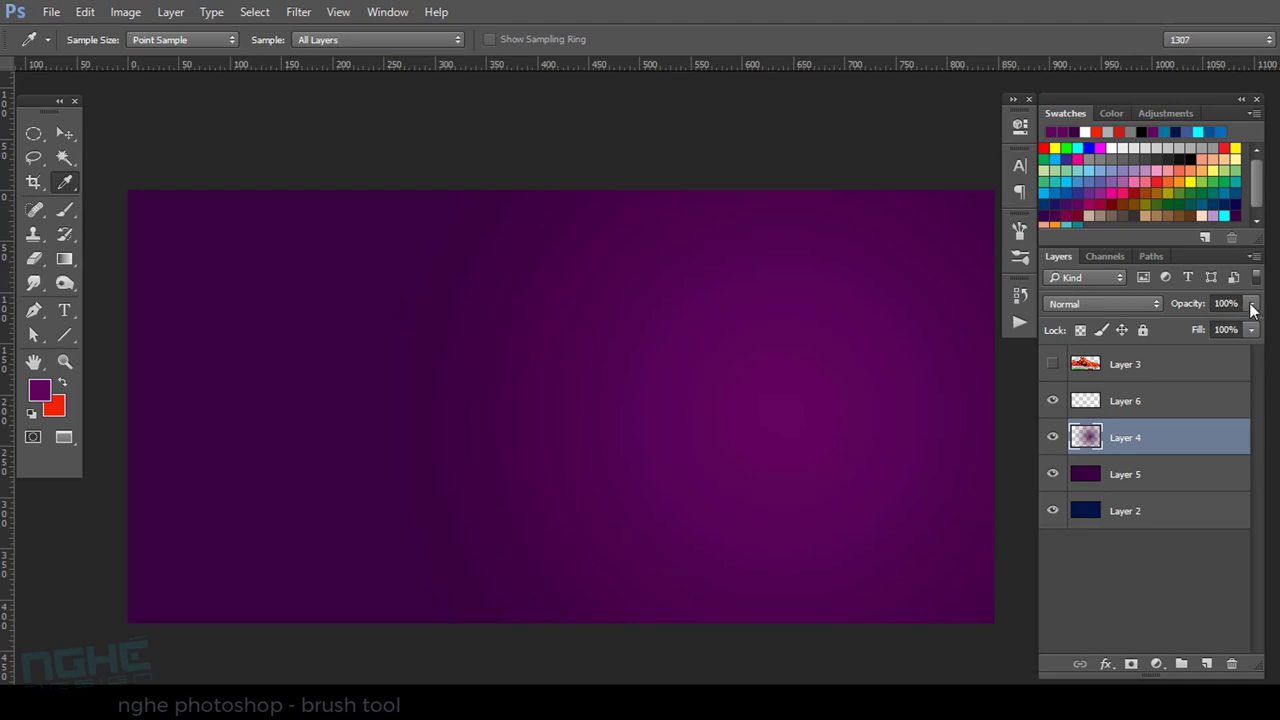
Set Layer 4's opacity to 55% and show the shoe layer again.
left_click(1251, 304)
left_click_drag(1223, 329, 1213, 329)
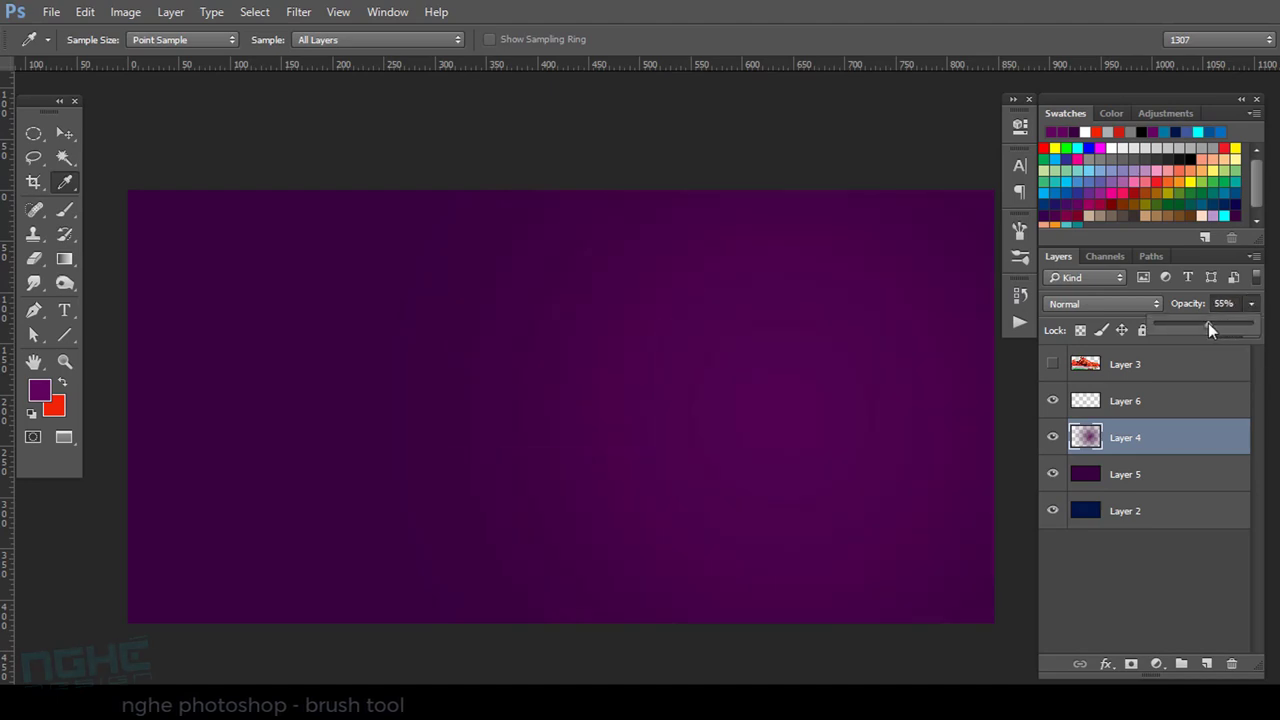
left_click(1051, 438)
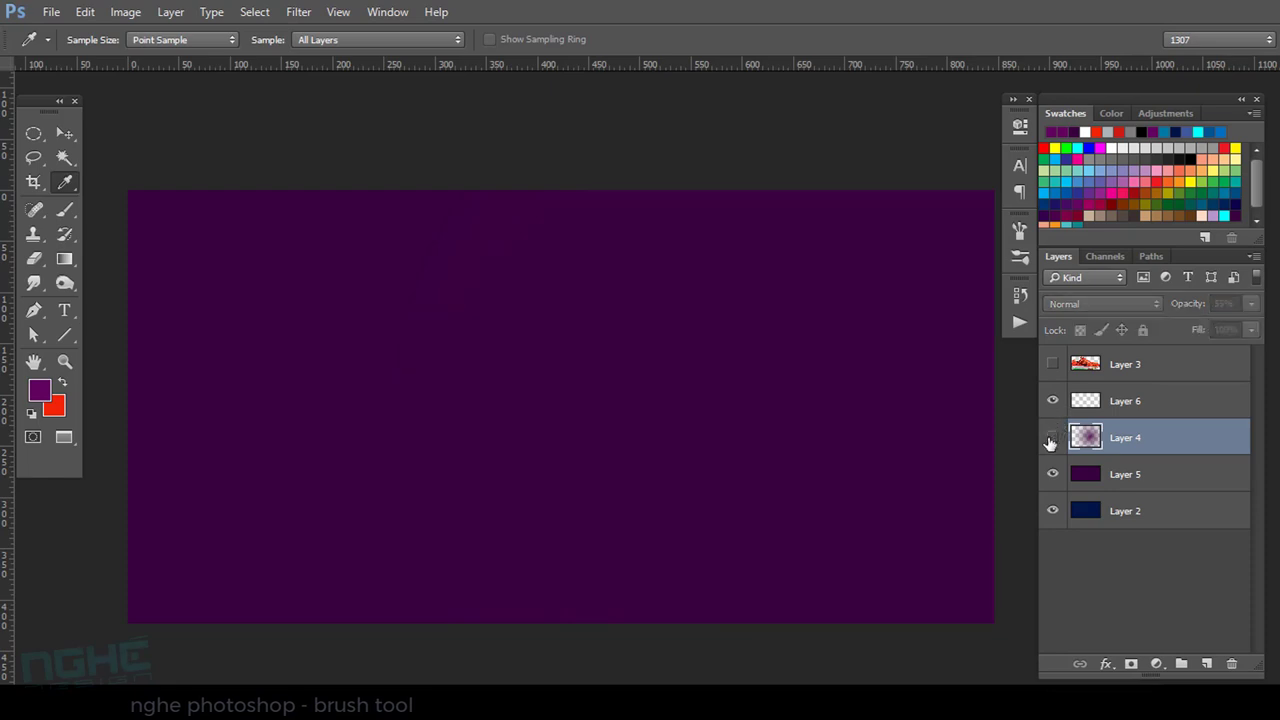
left_click(1051, 438)
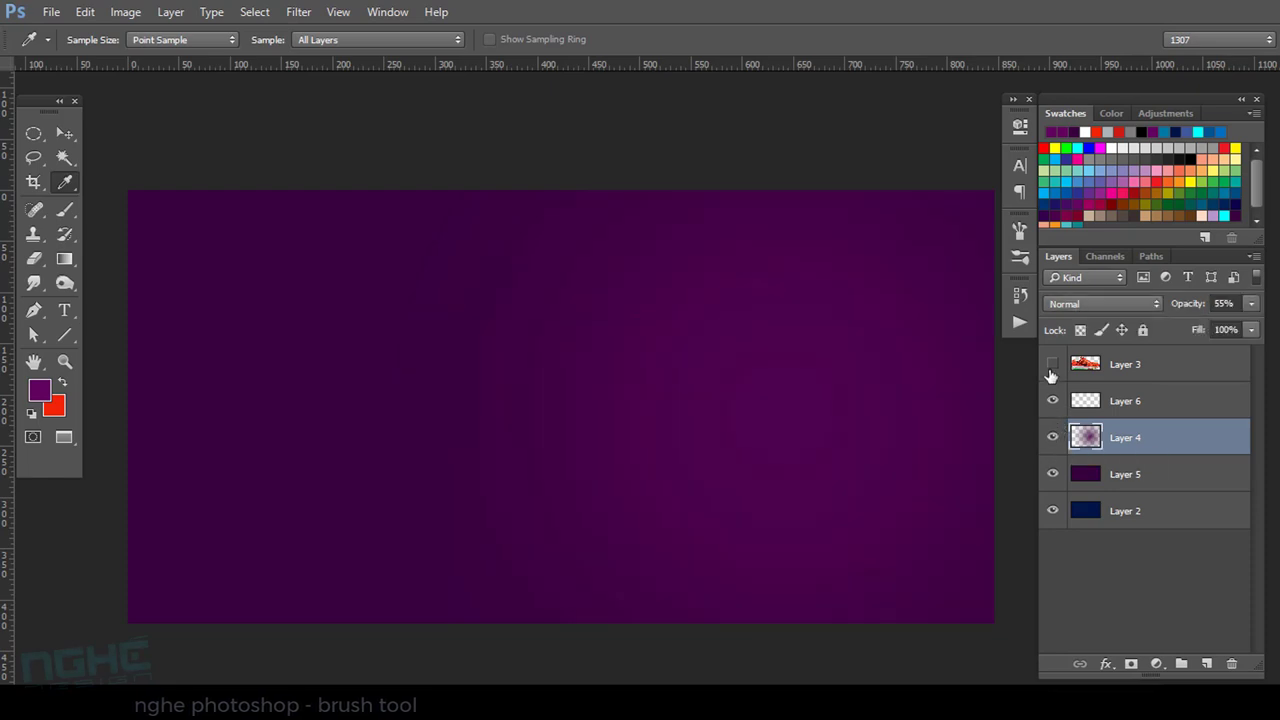
left_click(1052, 364)
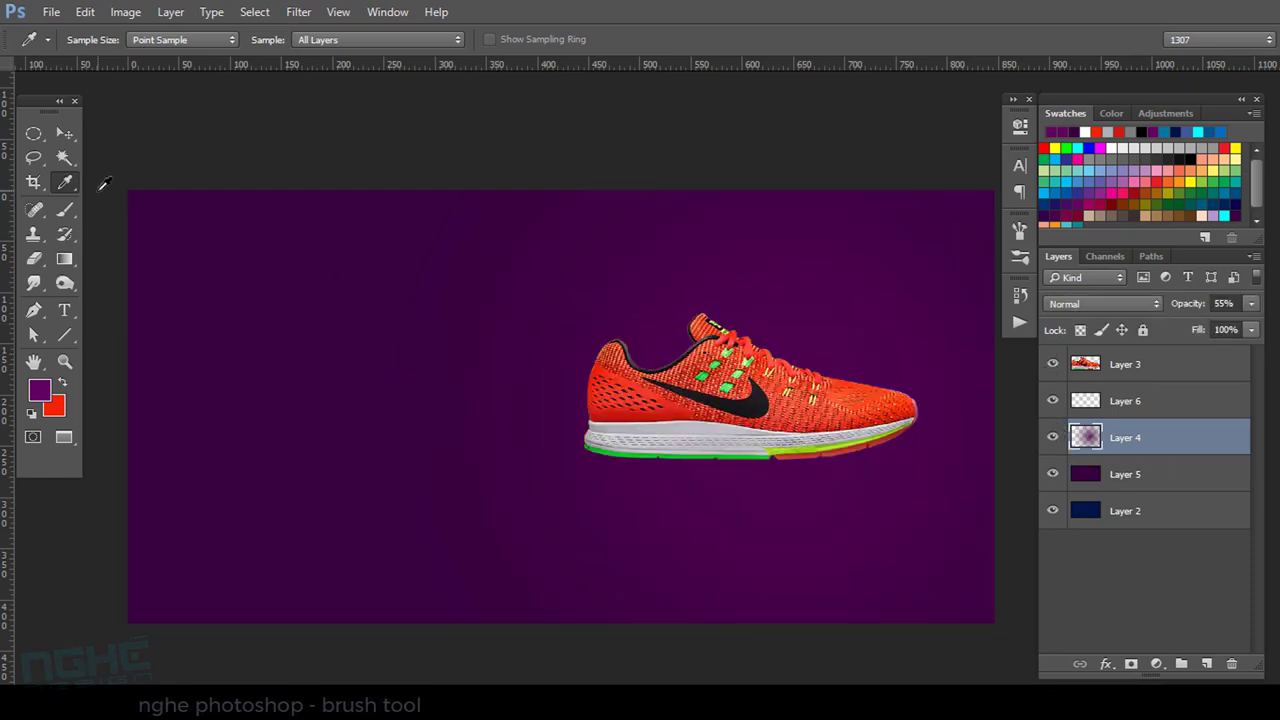
left_click(64, 134)
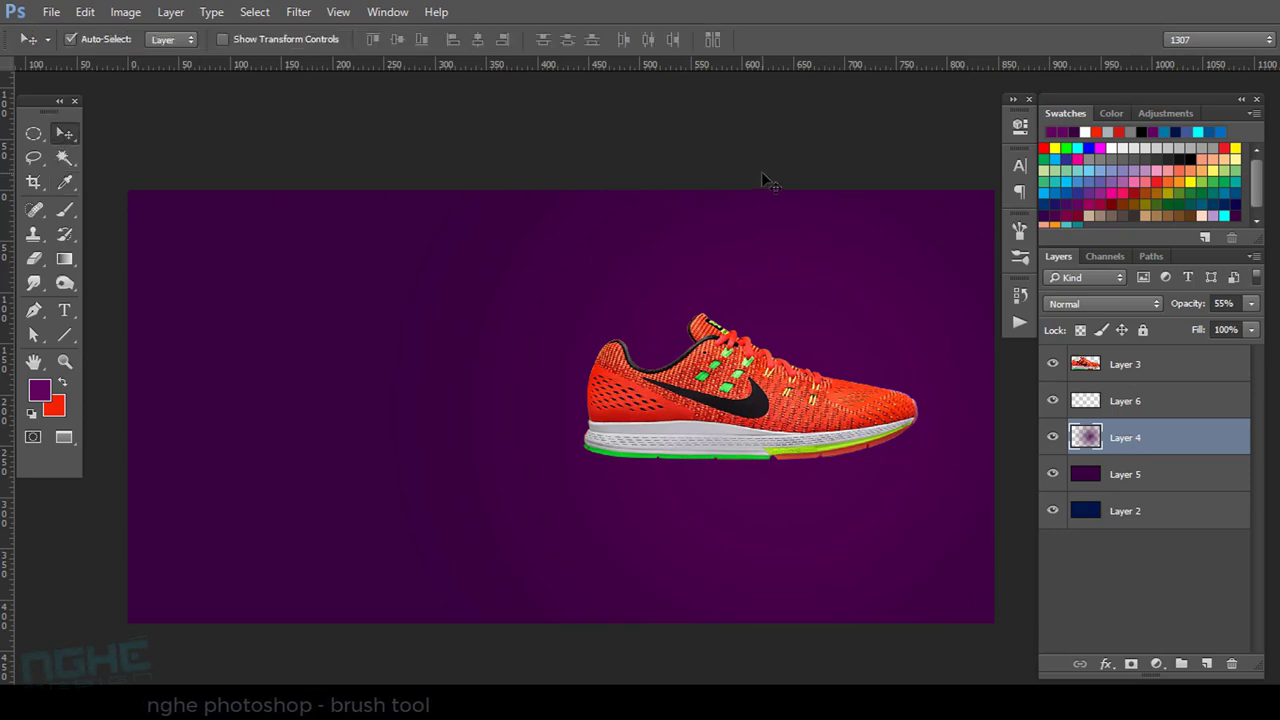
key("ctrl+alt+i")
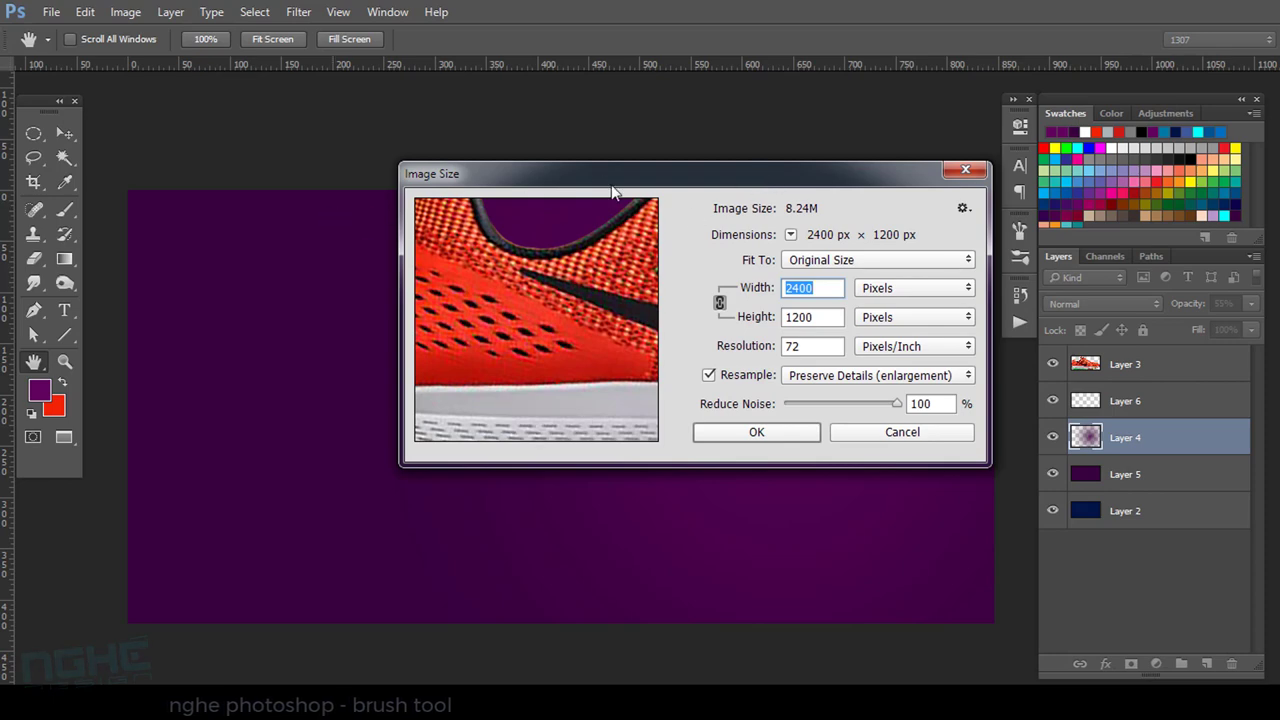
left_click(894, 435)
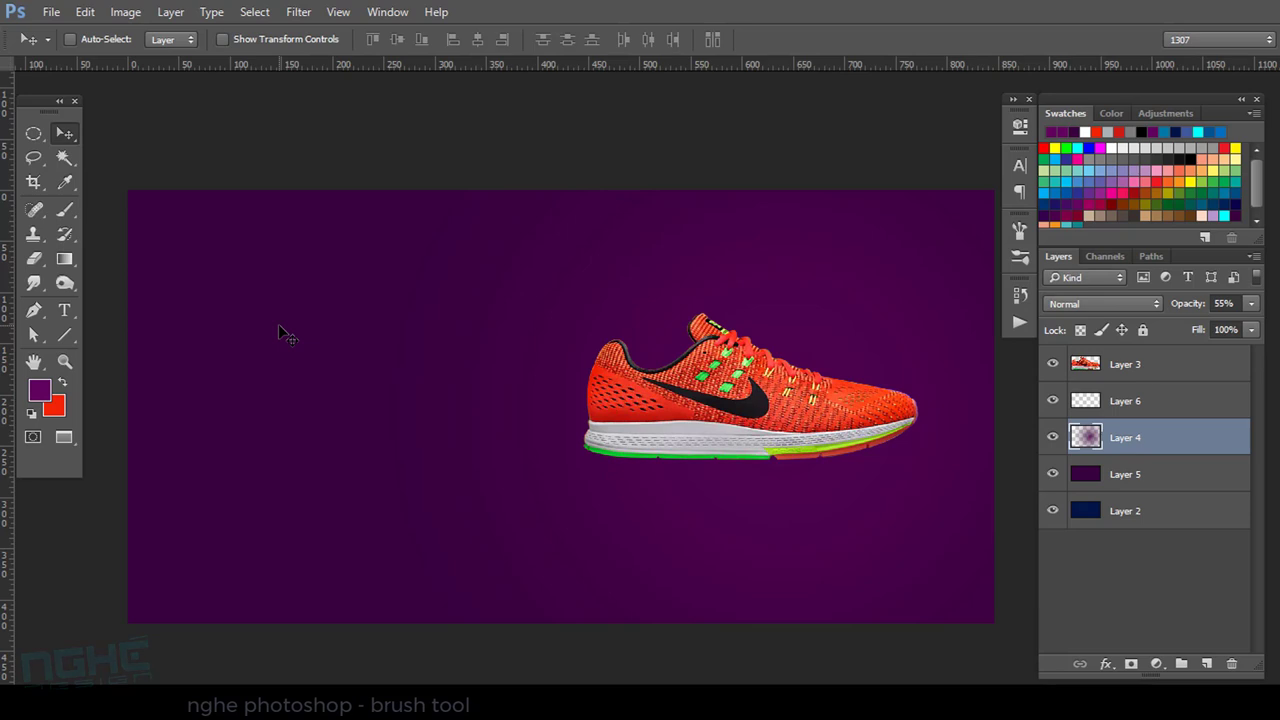
Add a new empty Layer 7 and turn a three-point Pen path left of the shoe into a selection.
key("b")
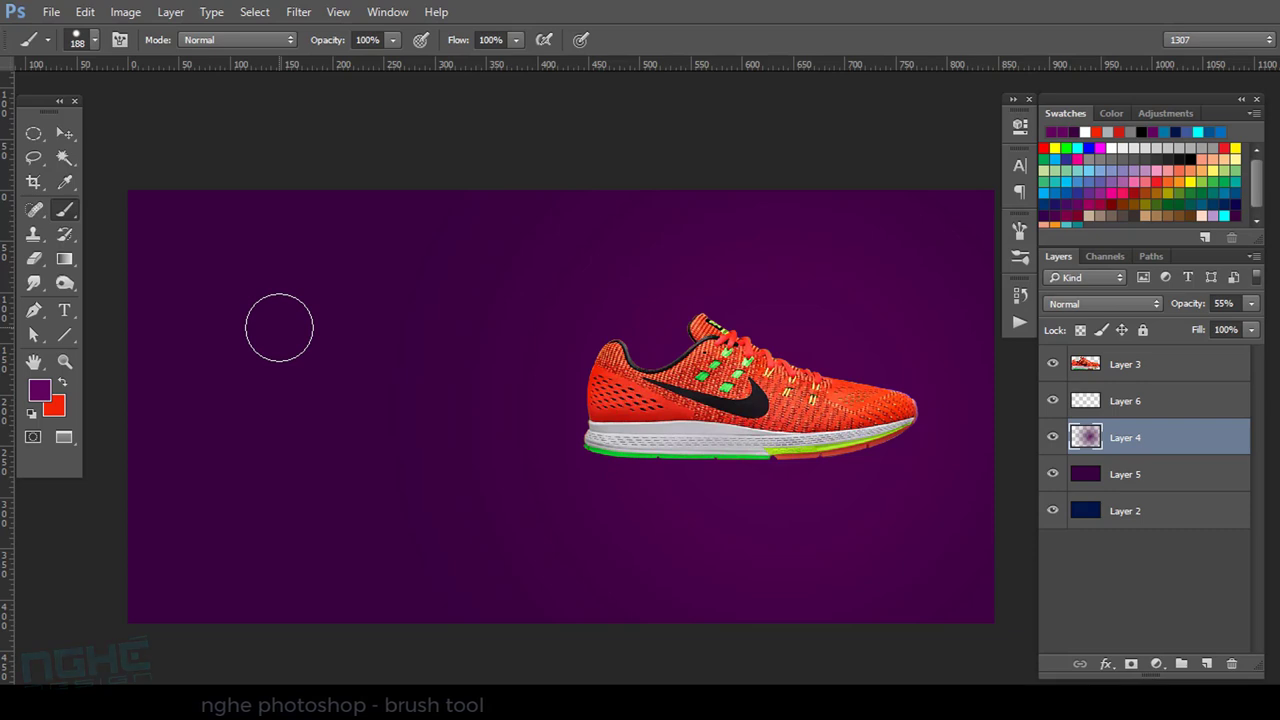
key("ctrl+shift+alt+n")
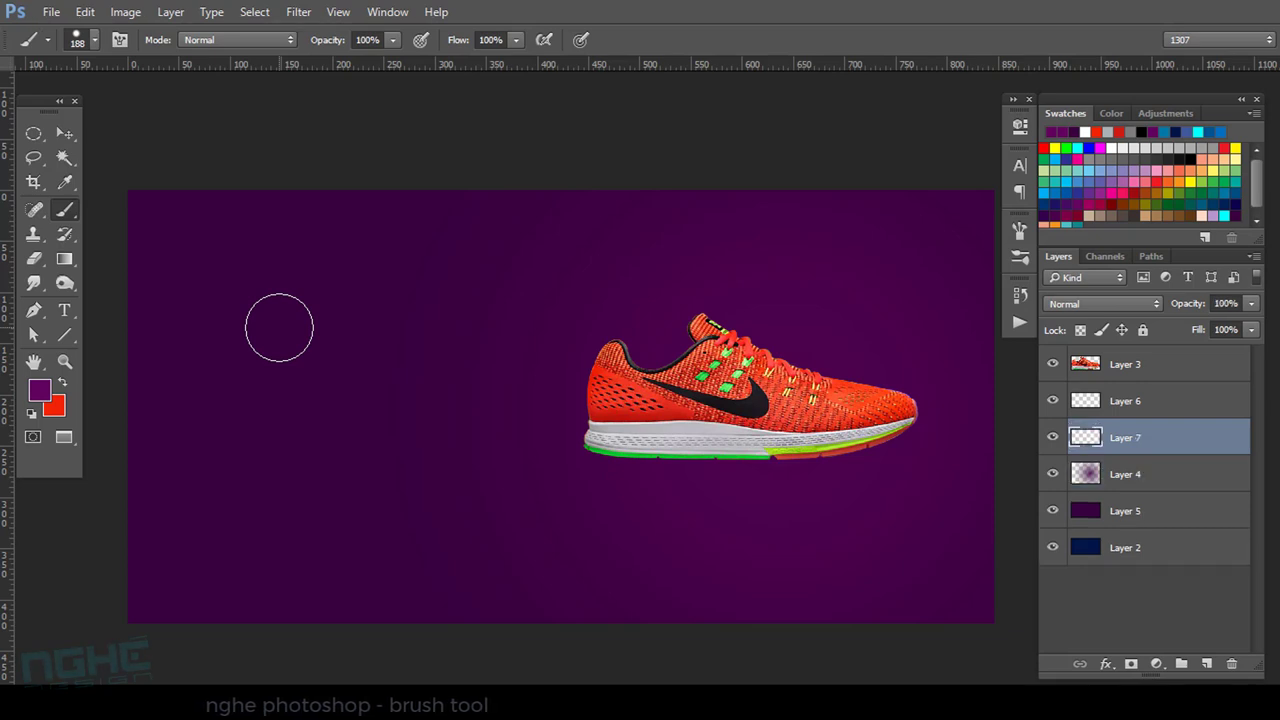
key("p")
scroll(306, 397, "up", 1)
scroll(306, 397, "up", 2)
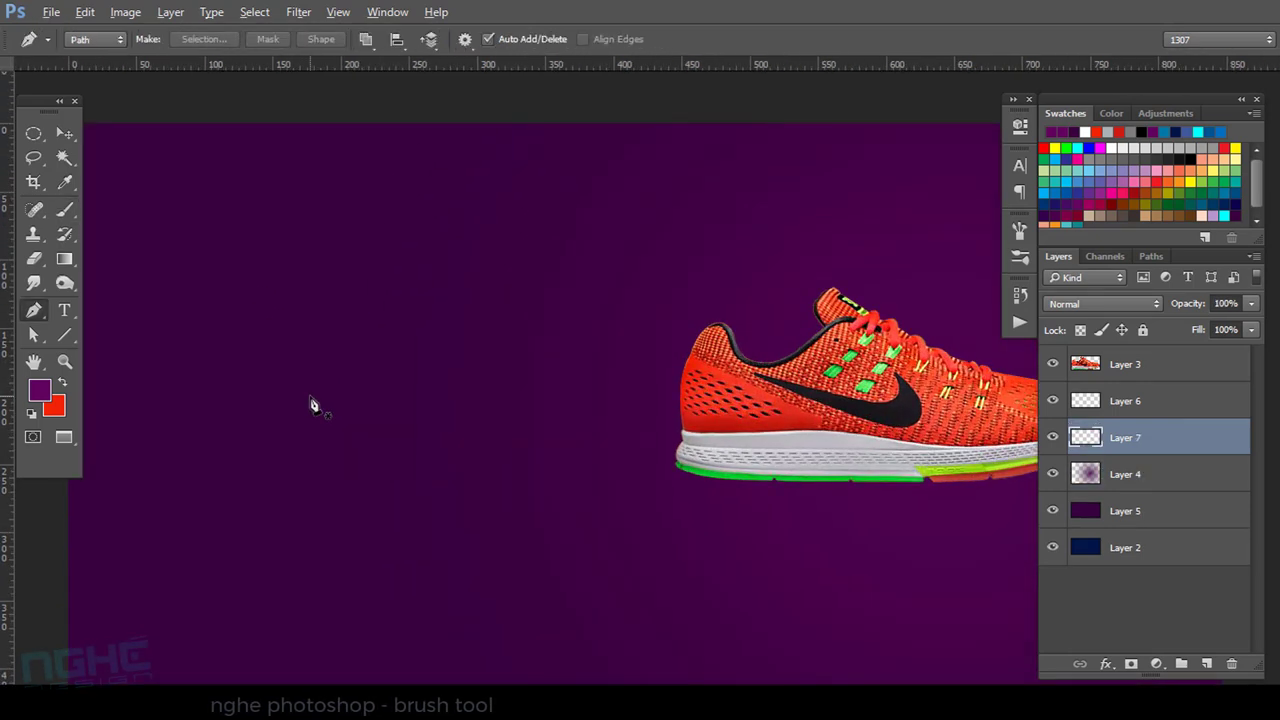
left_click(236, 384)
left_click(383, 299)
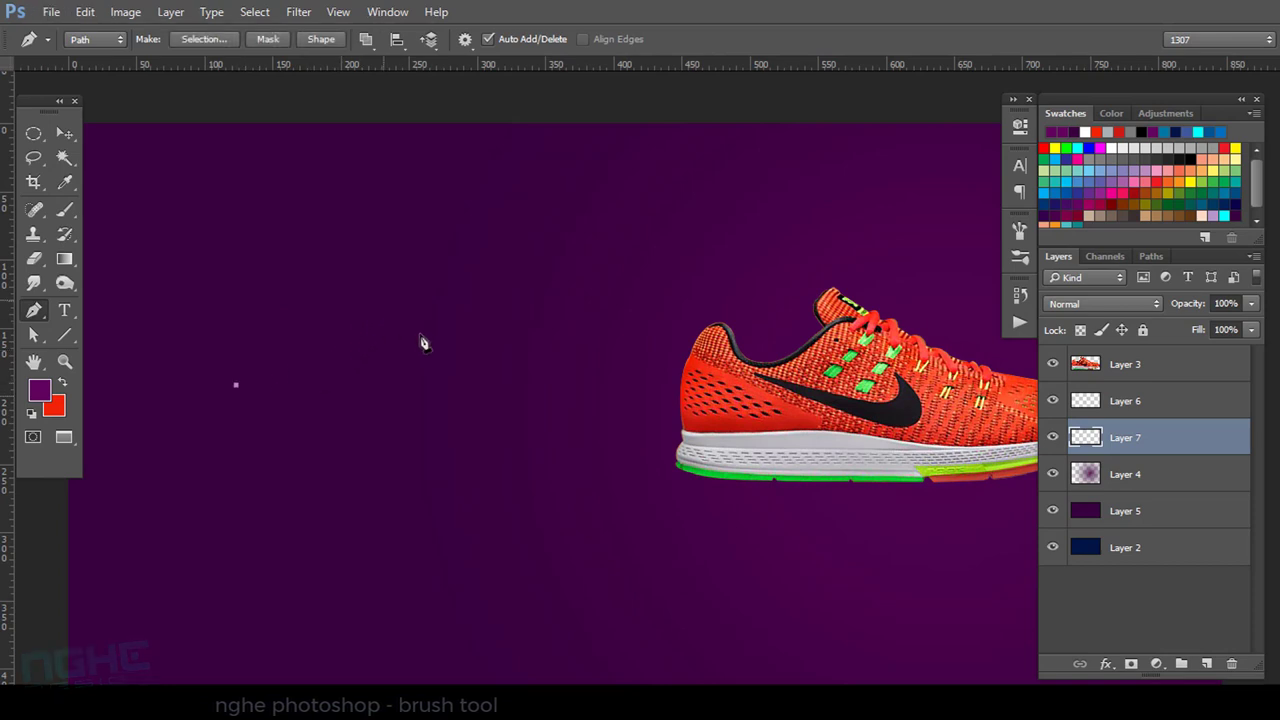
left_click(445, 383)
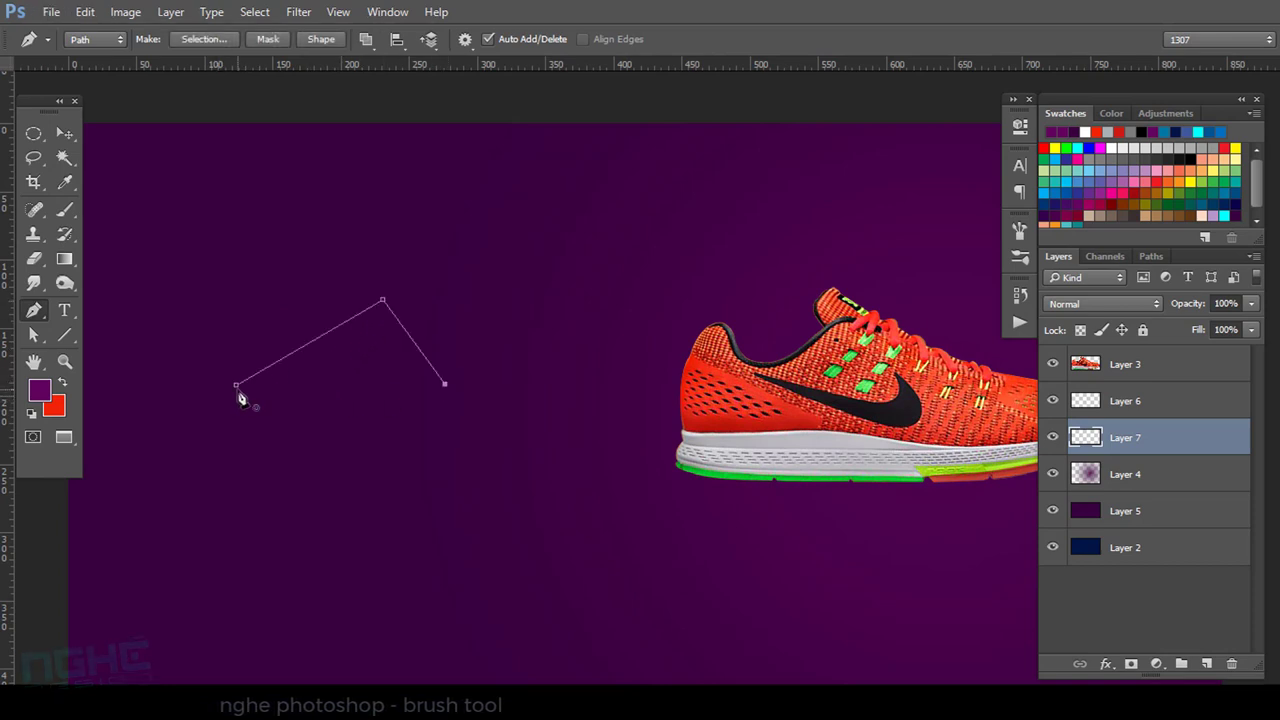
left_click(238, 386)
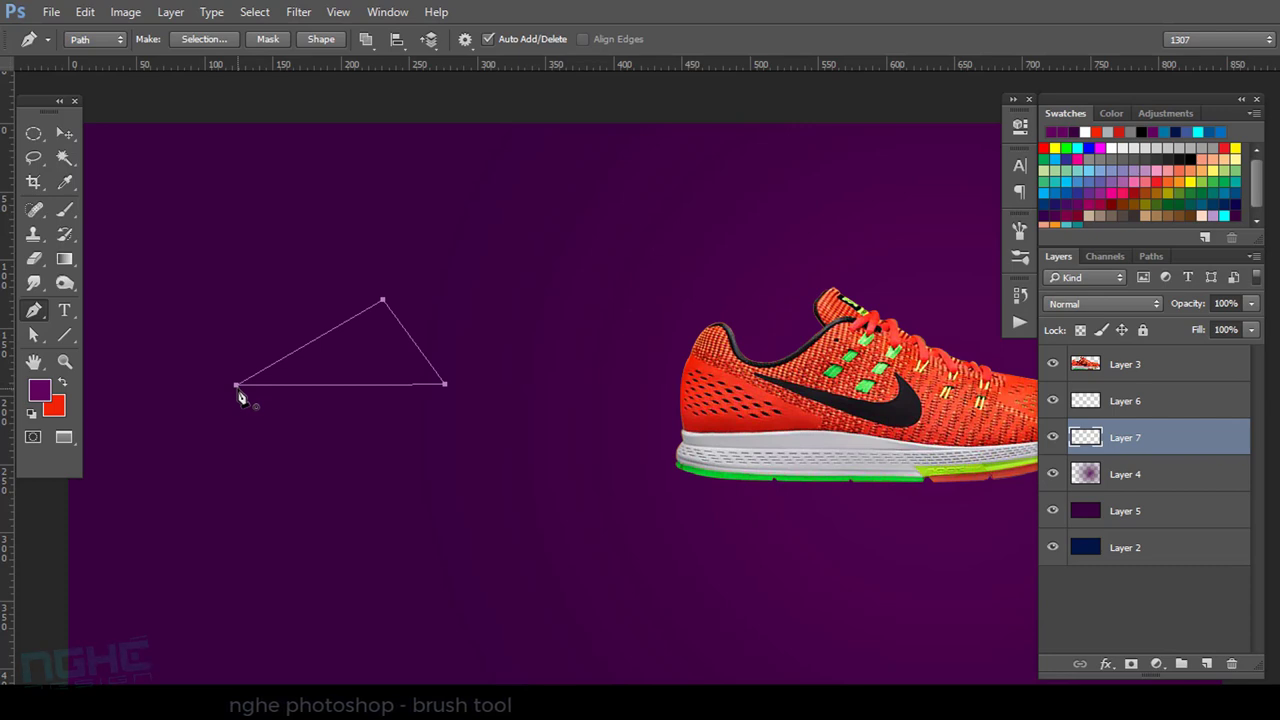
key("ctrl+Return")
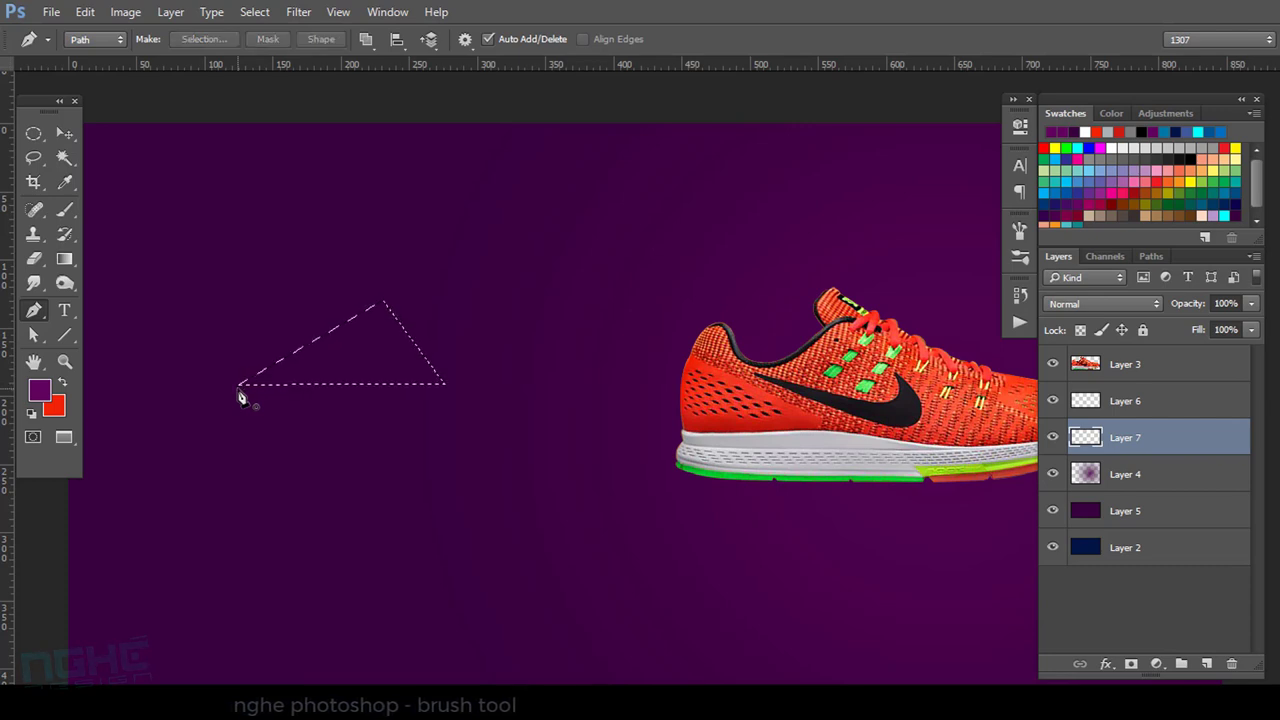
Fill the triangle selection with the Black, White gradient, running black to mid-grey.
key("g")
left_click(100, 40)
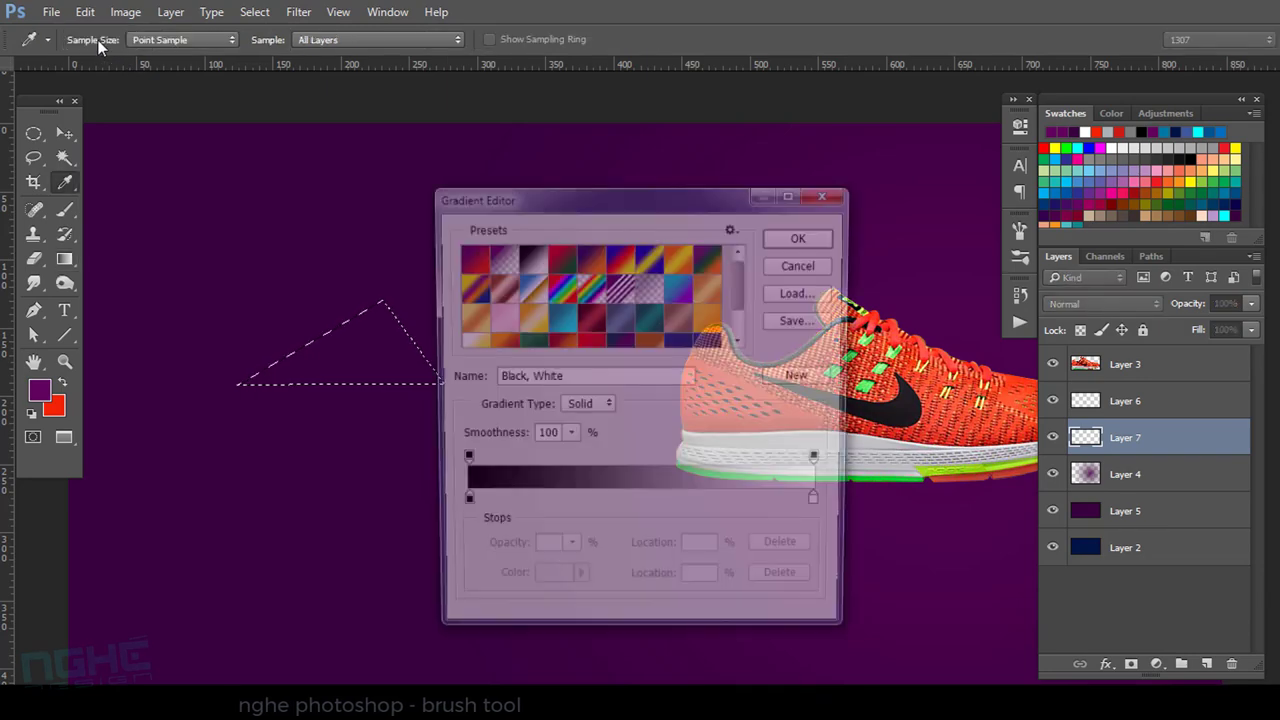
left_click(805, 237)
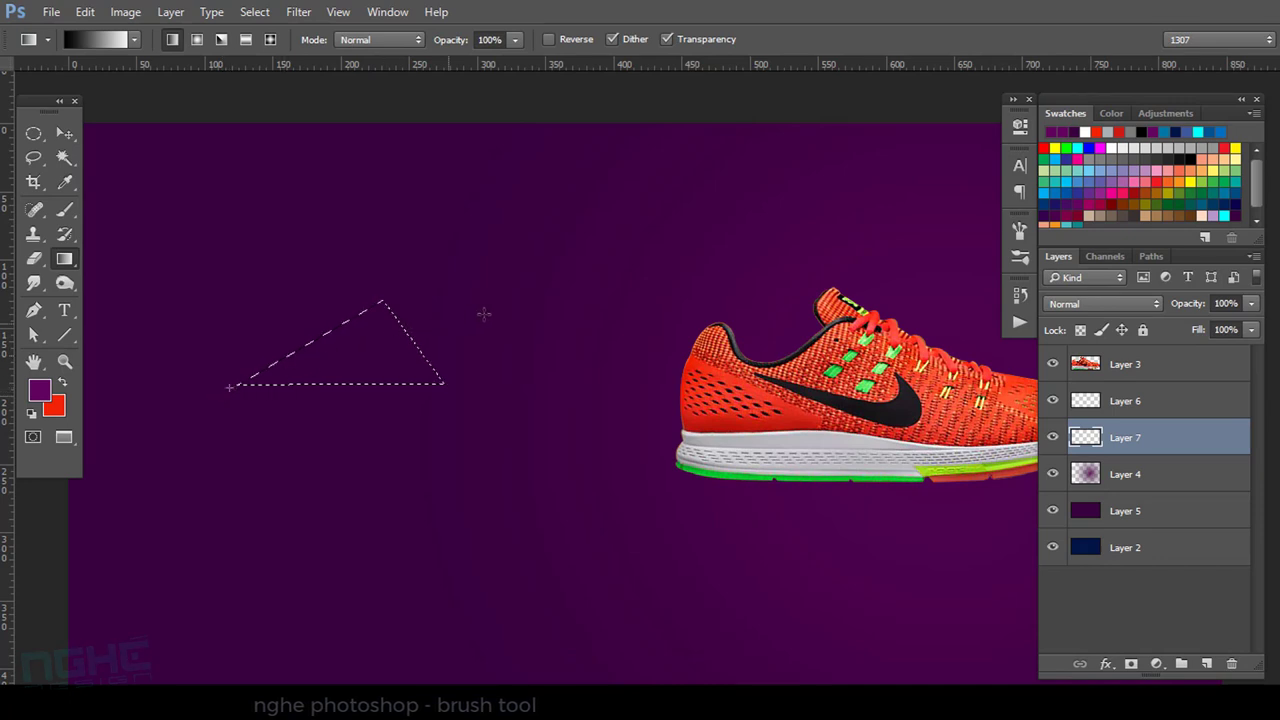
left_click_drag(569, 306, 583, 297)
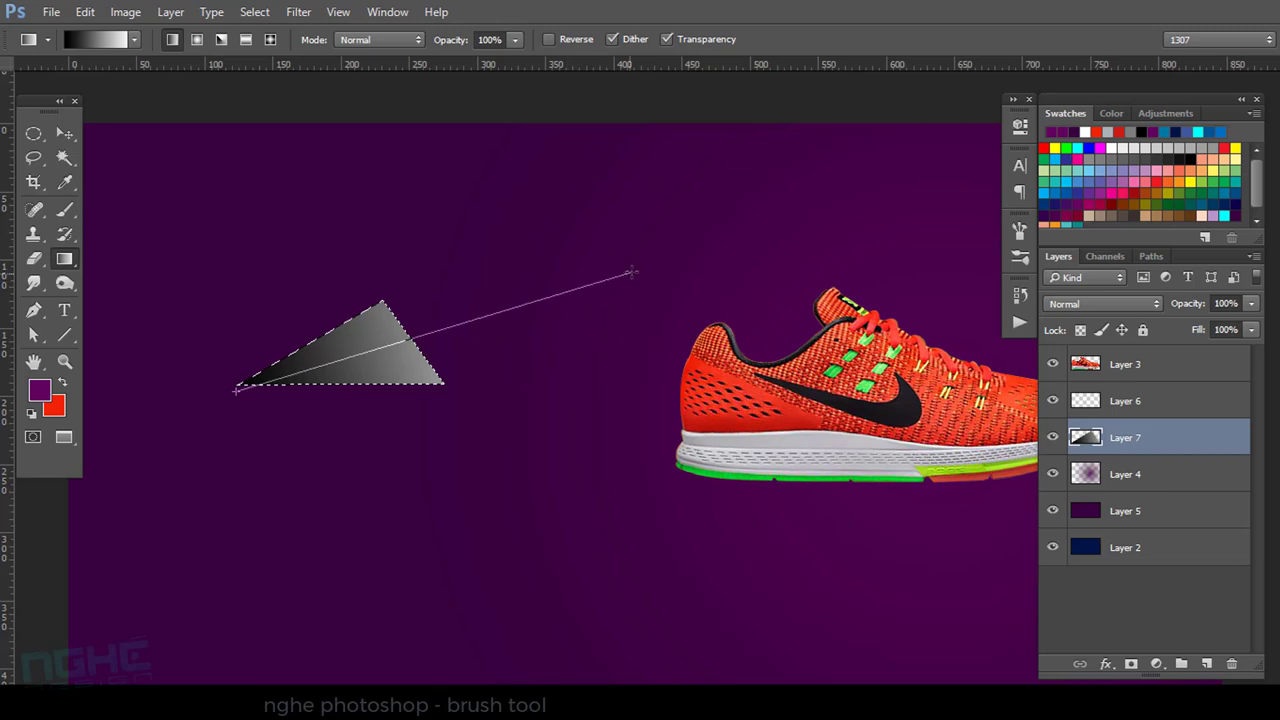
left_click_drag(599, 285, 632, 271)
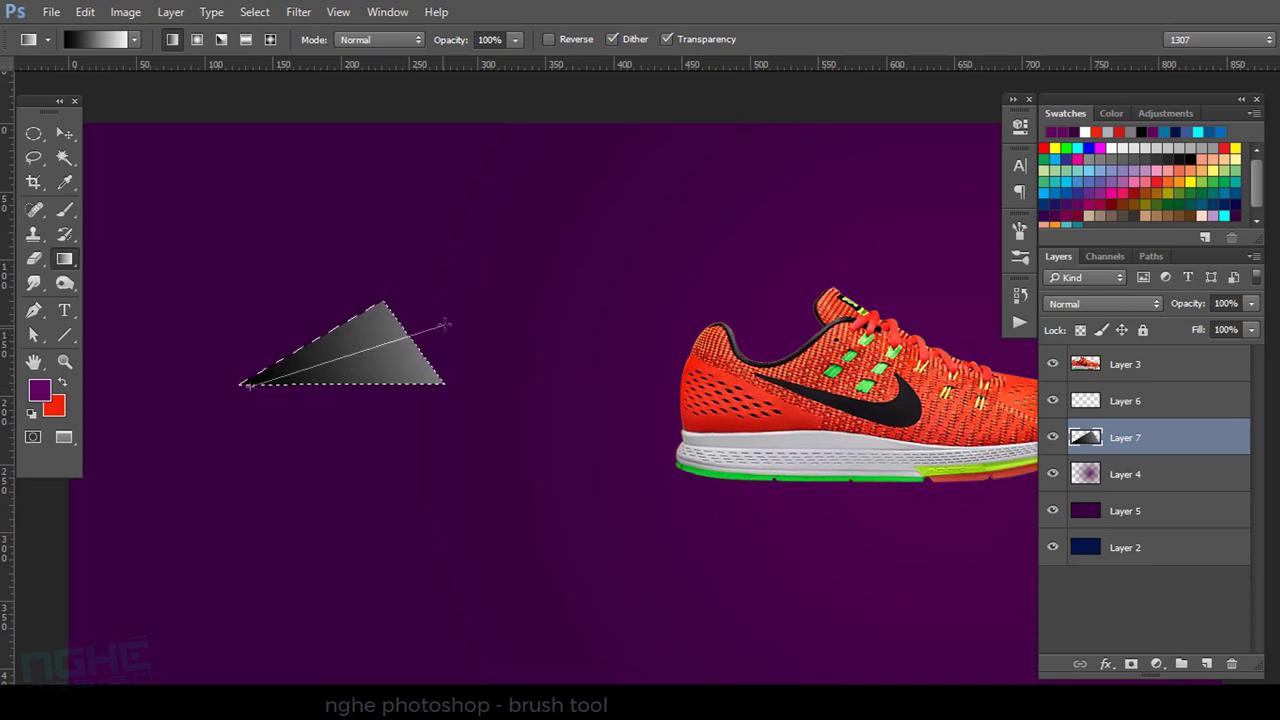
left_click_drag(411, 343, 410, 345)
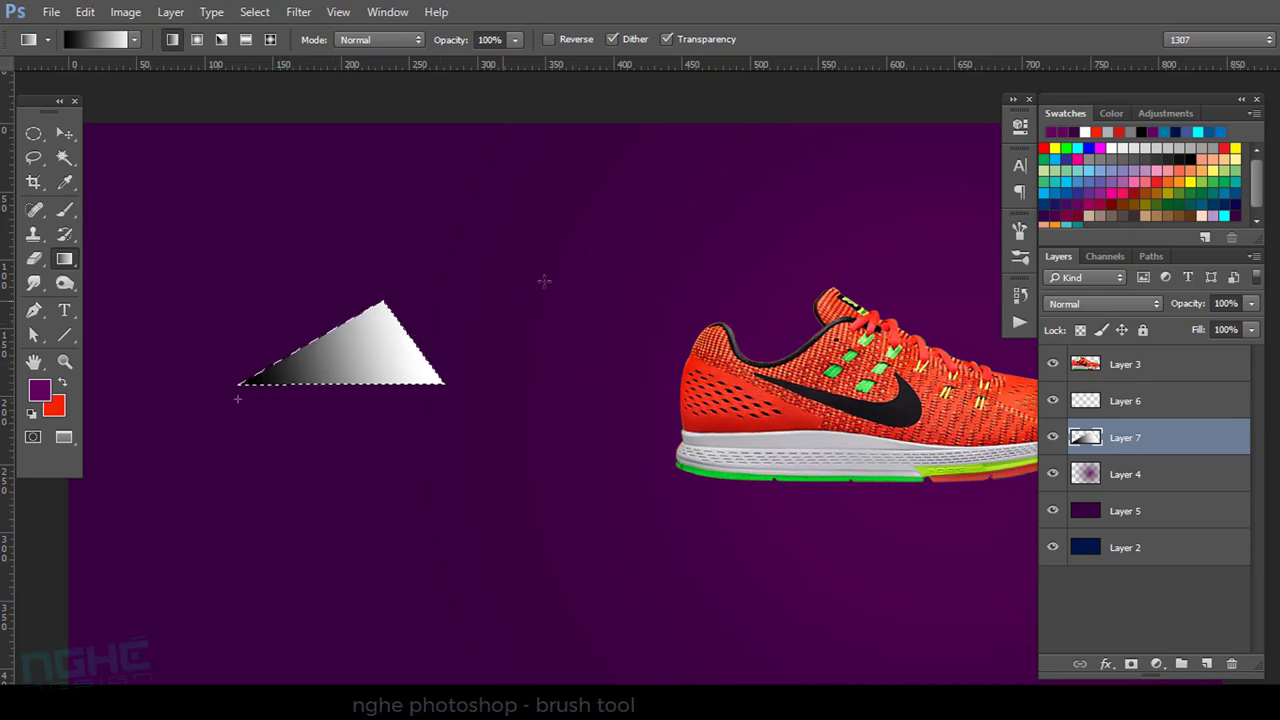
left_click_drag(238, 399, 613, 244)
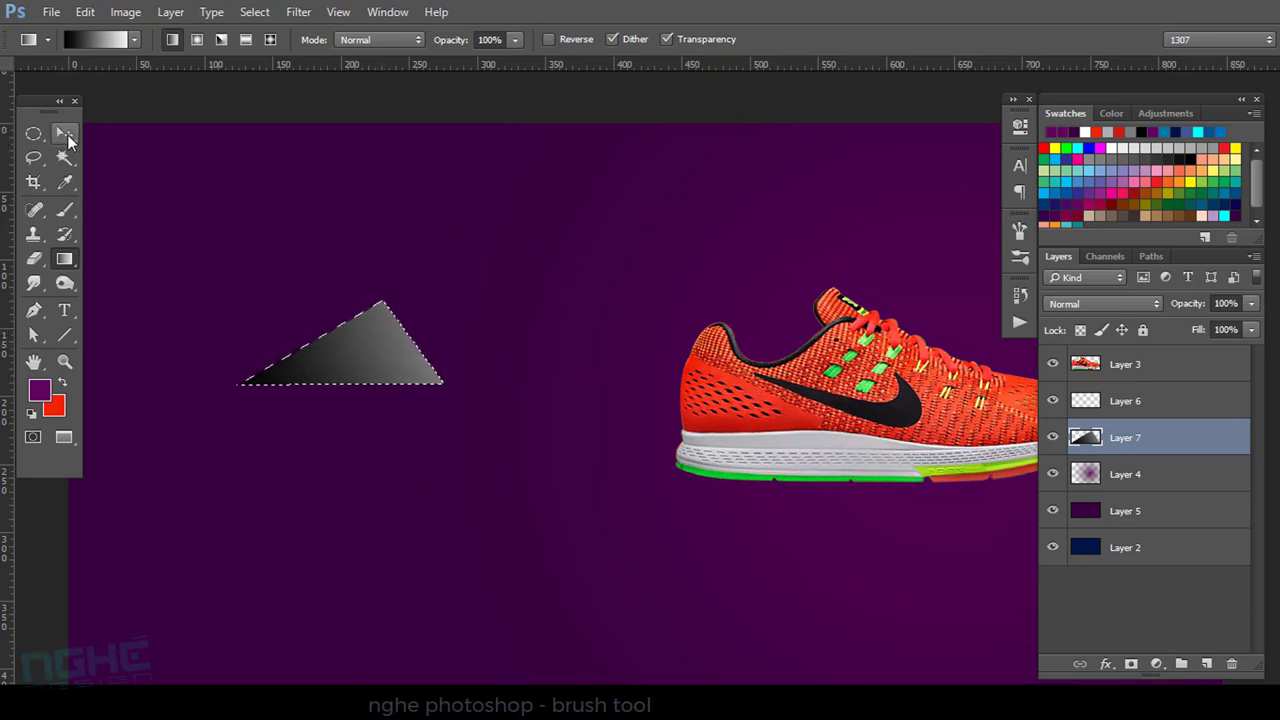
Deselect and Alt-drag the triangle downward to duplicate it as Layer 7 copy.
left_click(65, 134)
key("ctrl+d")
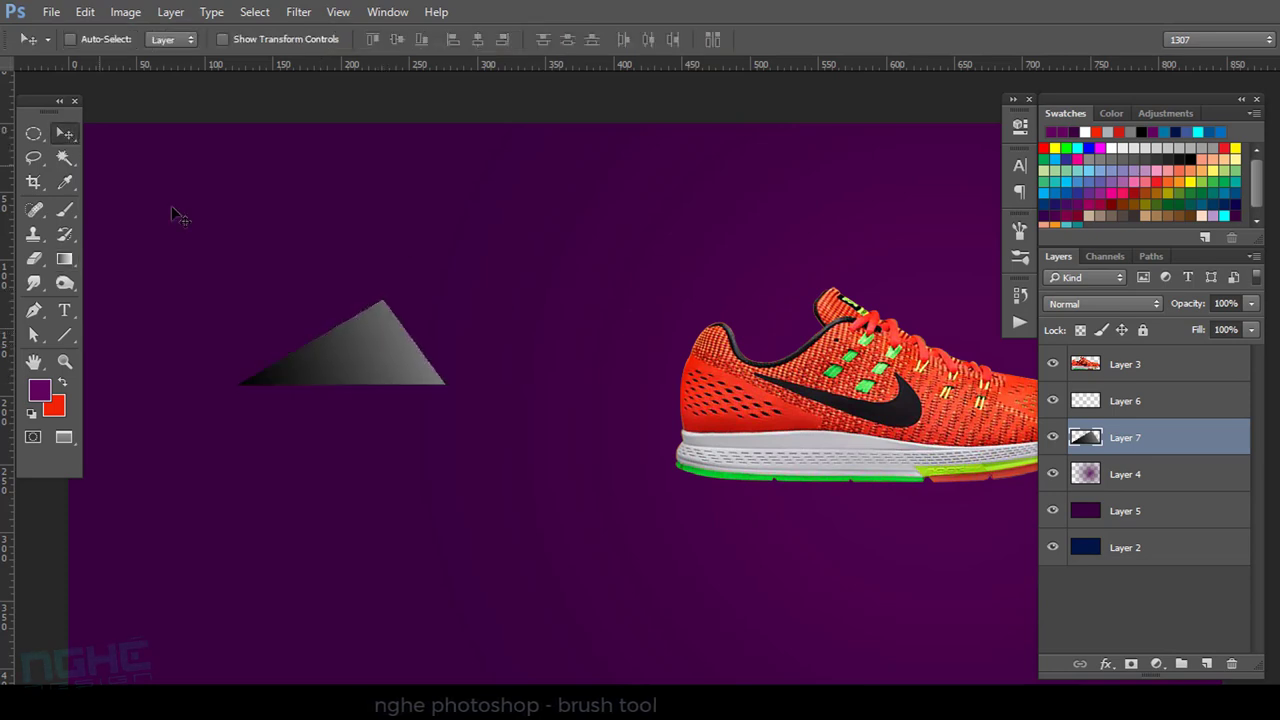
left_click_drag(377, 338, 422, 436)
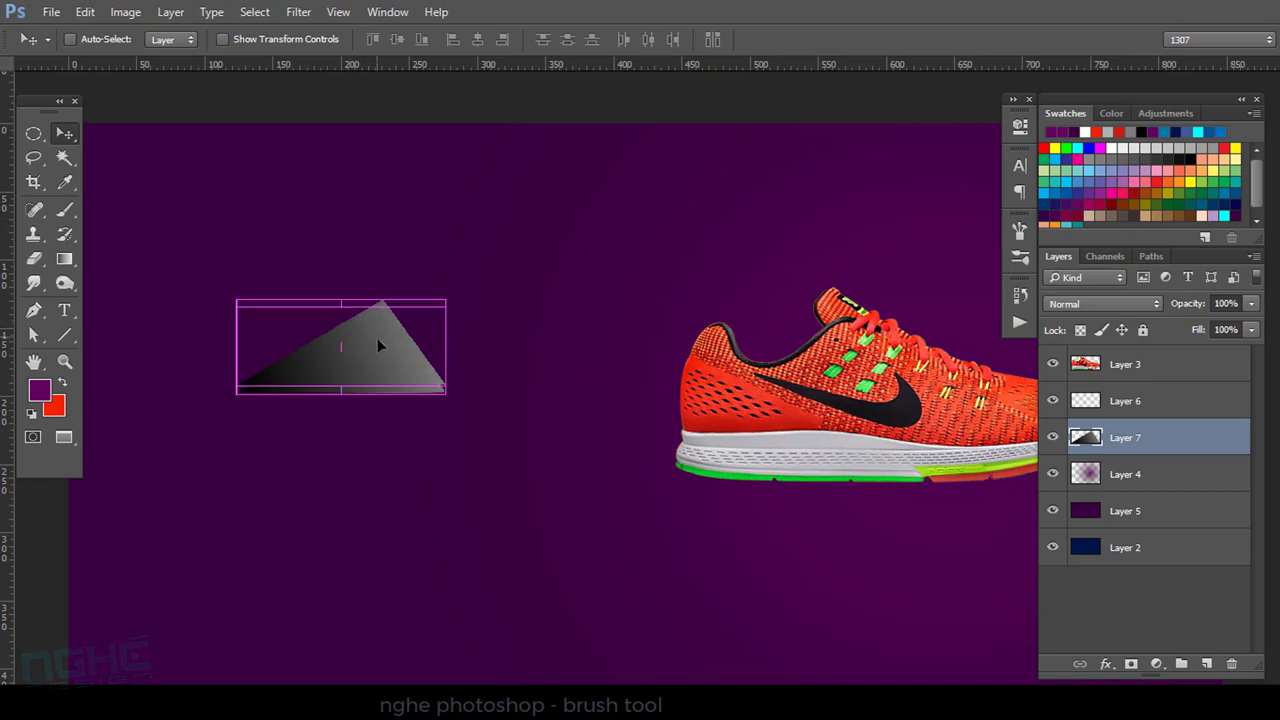
key("ctrl+t")
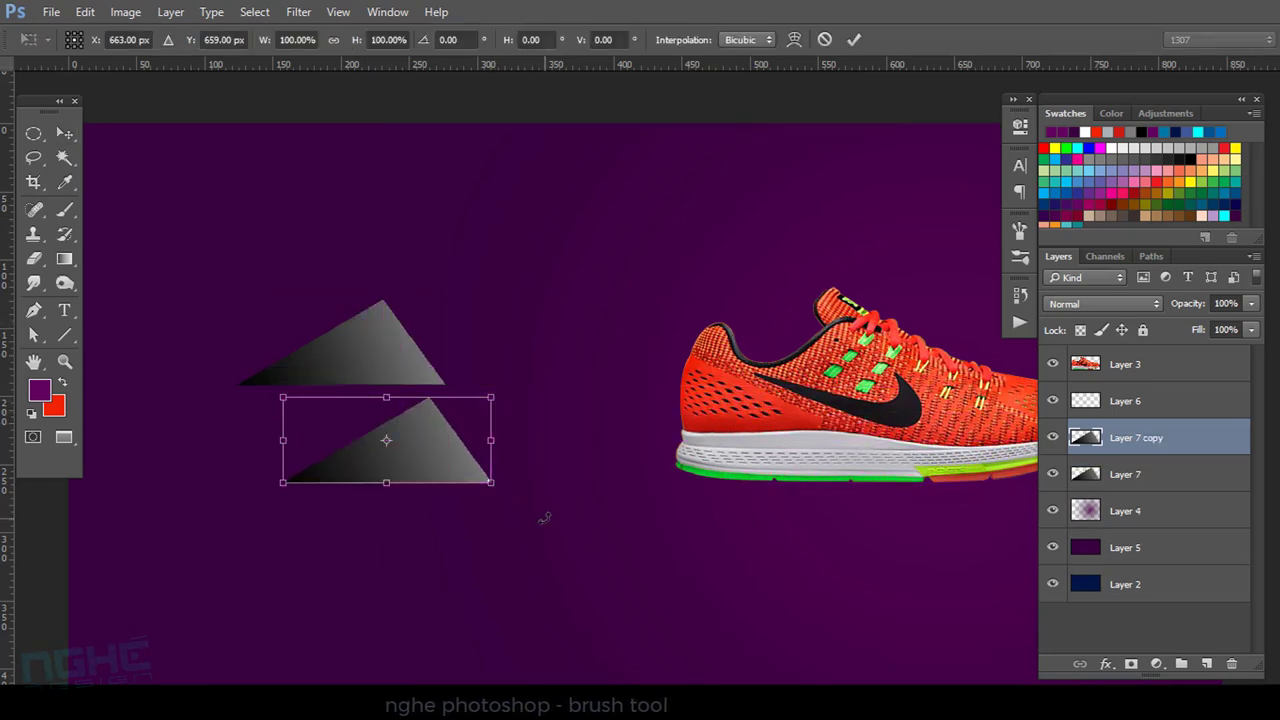
Rotate the triangle copy 180°, move it against the first triangle, and distort its corner into a lower facet.
left_click_drag(543, 520, 331, 411)
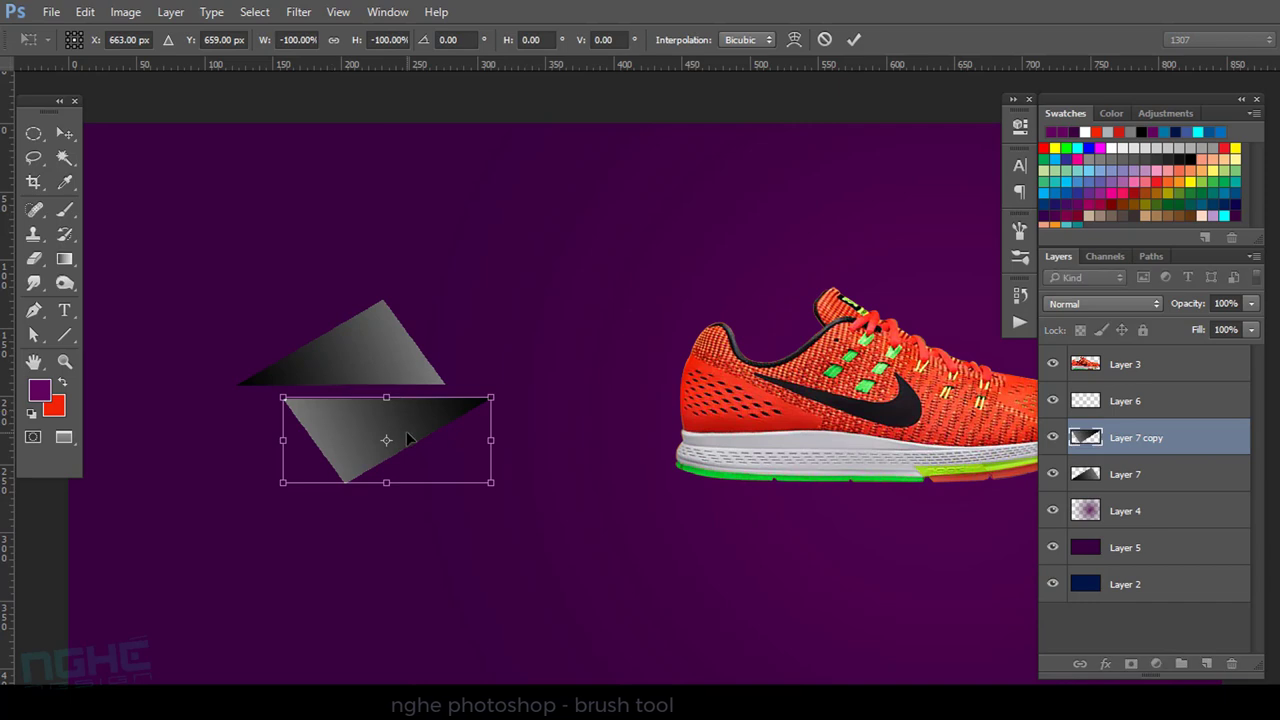
key("Return")
left_click_drag(400, 449, 355, 435)
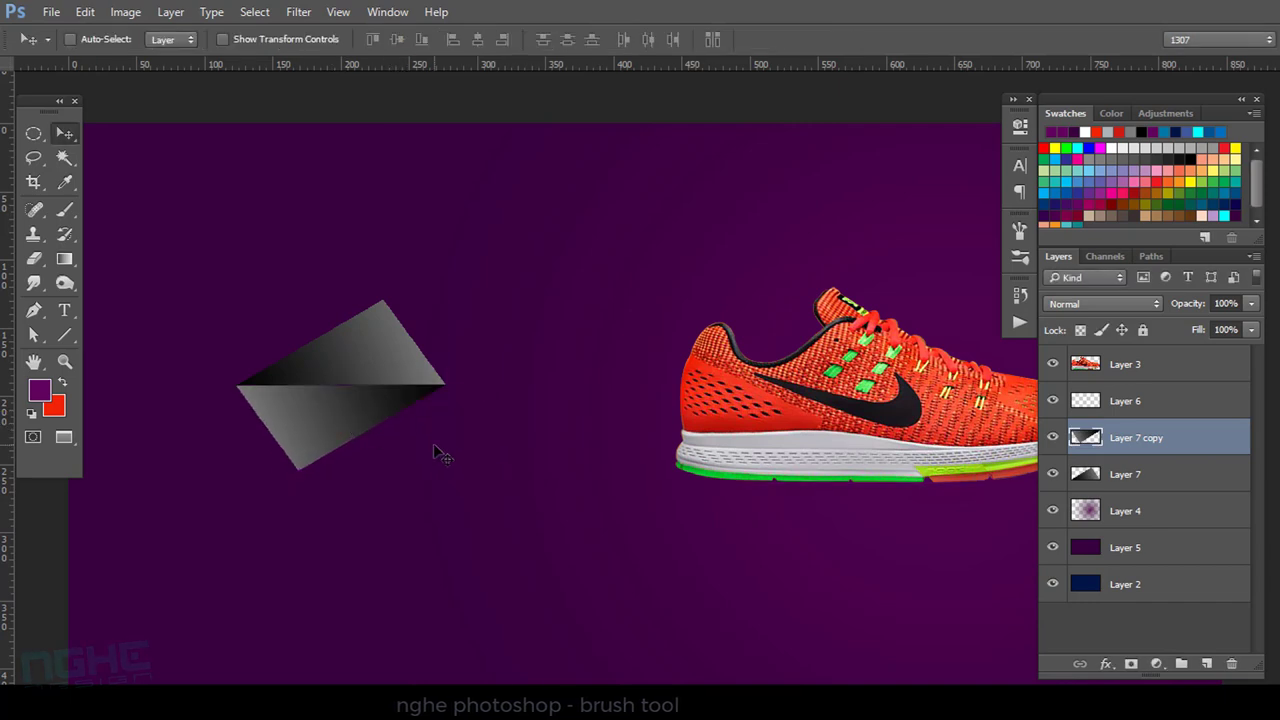
key("ctrl+t")
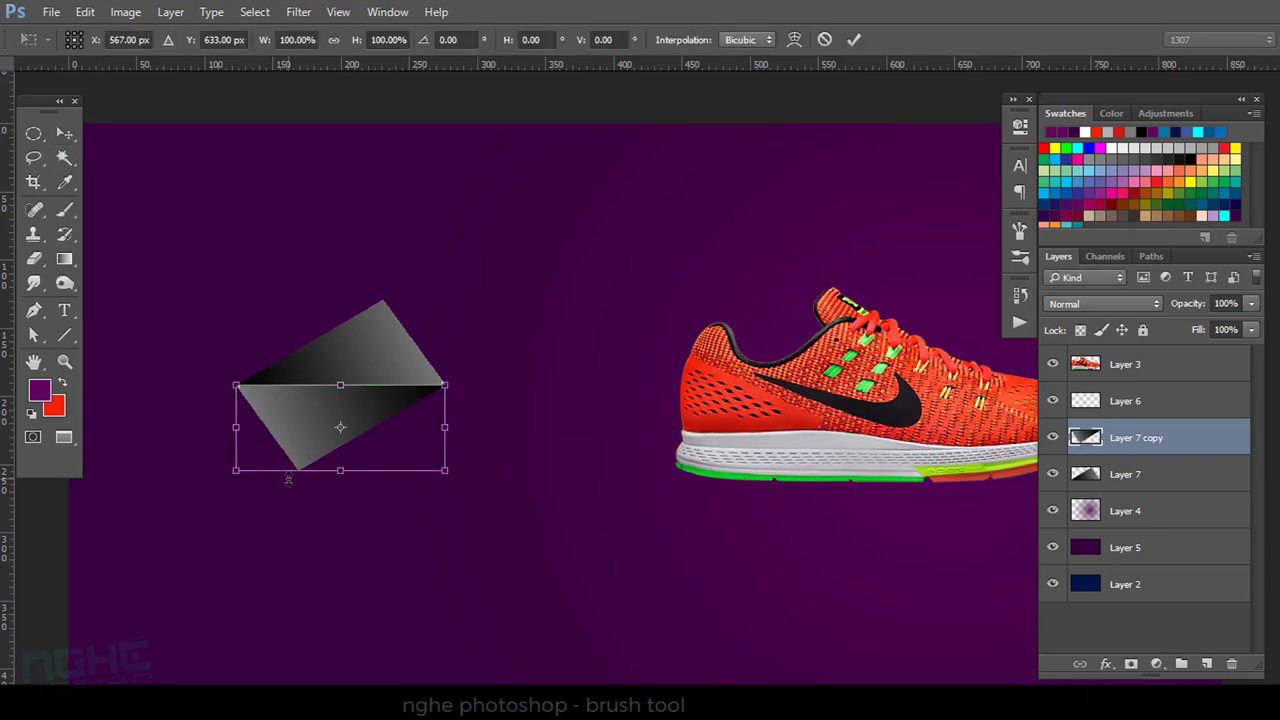
left_click_drag(236, 469, 265, 421)
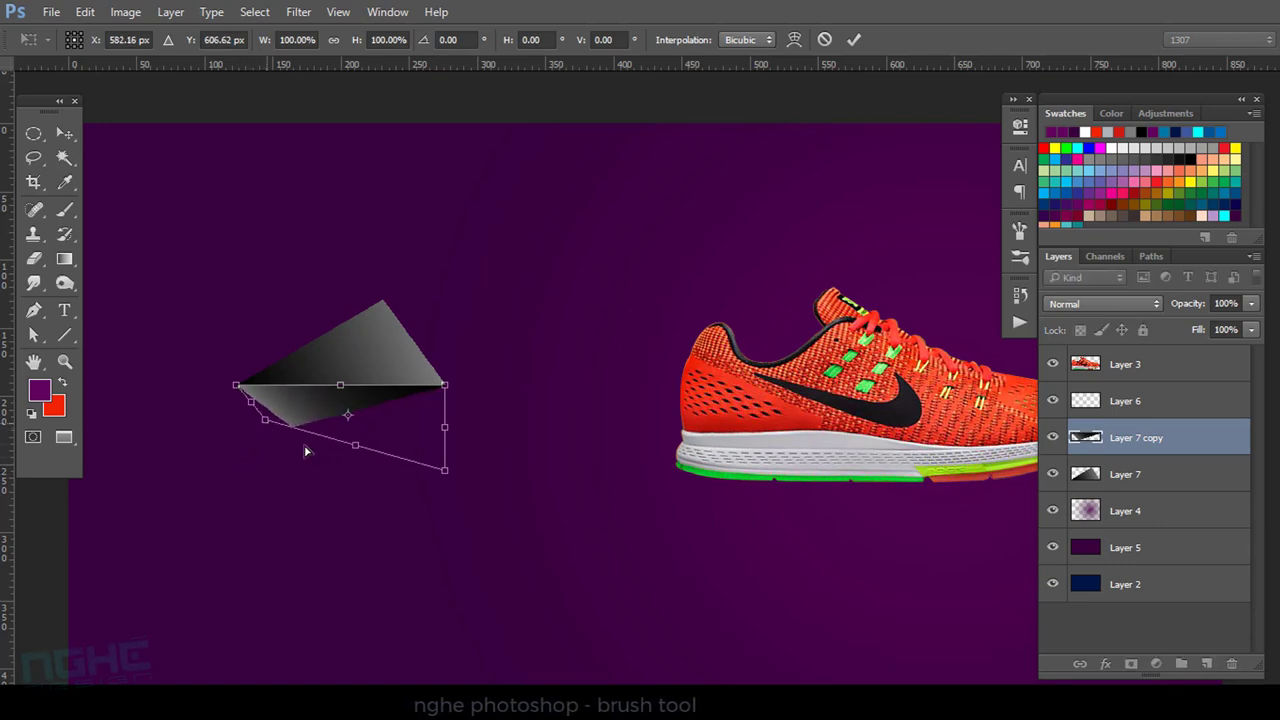
key("Return")
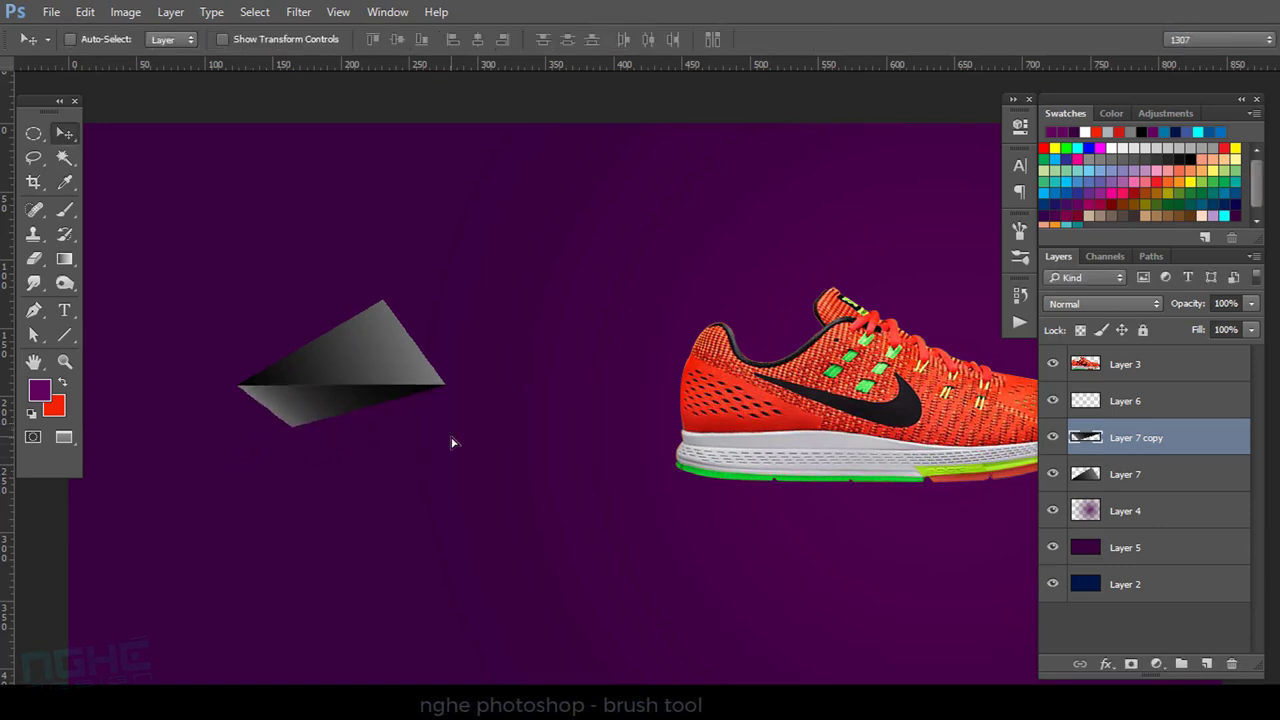
Select both triangle layers, toggle one's visibility to compare, and merge them with Ctrl+E.
left_click(1137, 478, "ctrl")
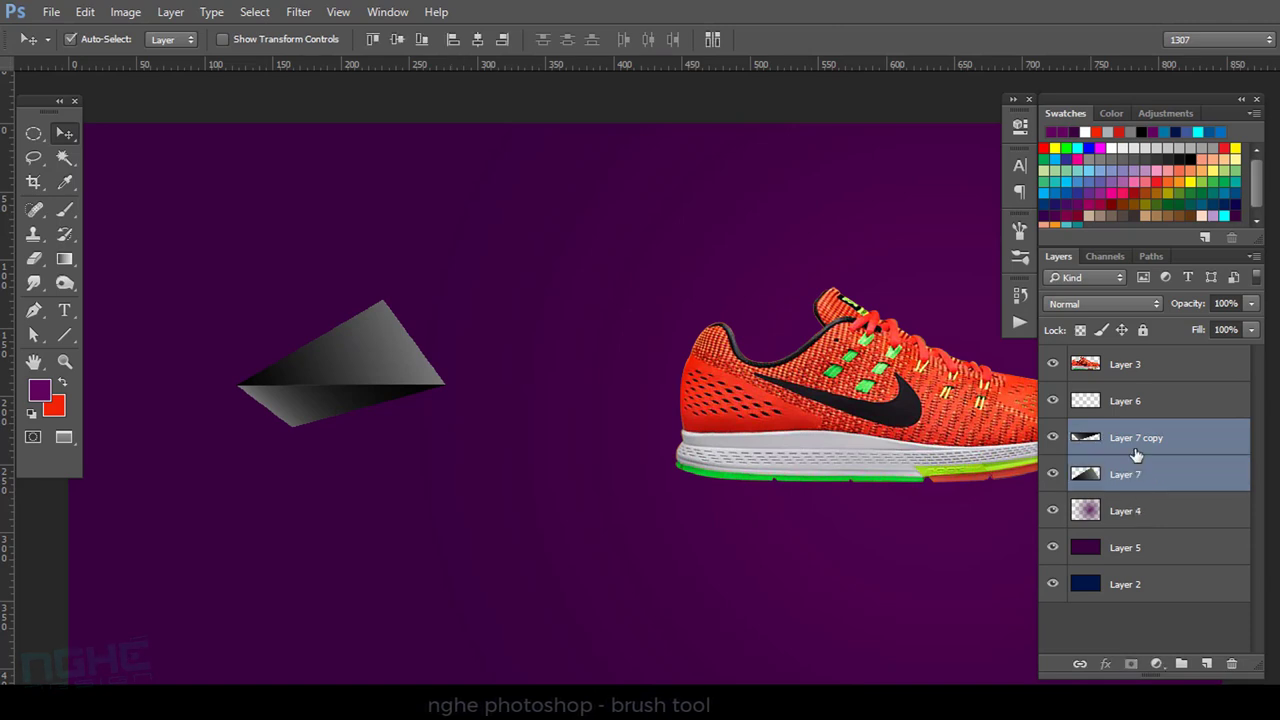
left_click(1052, 474)
left_click(1052, 474)
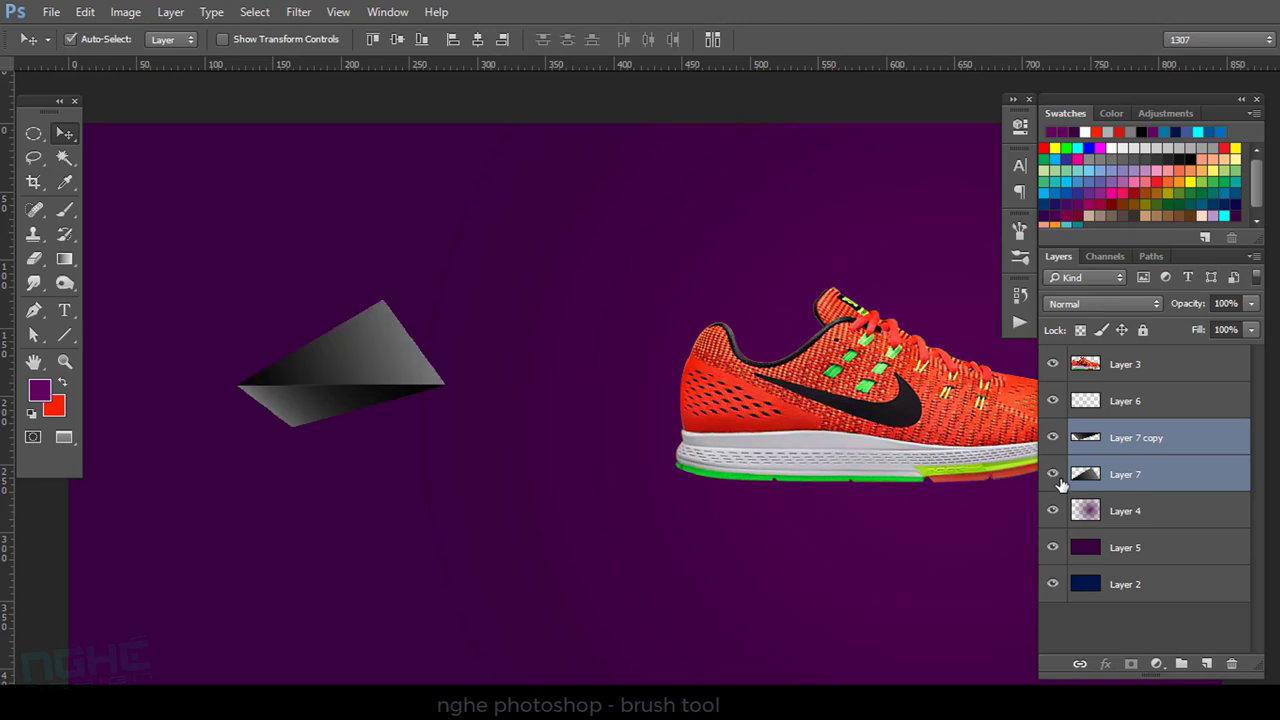
key("ctrl+e")
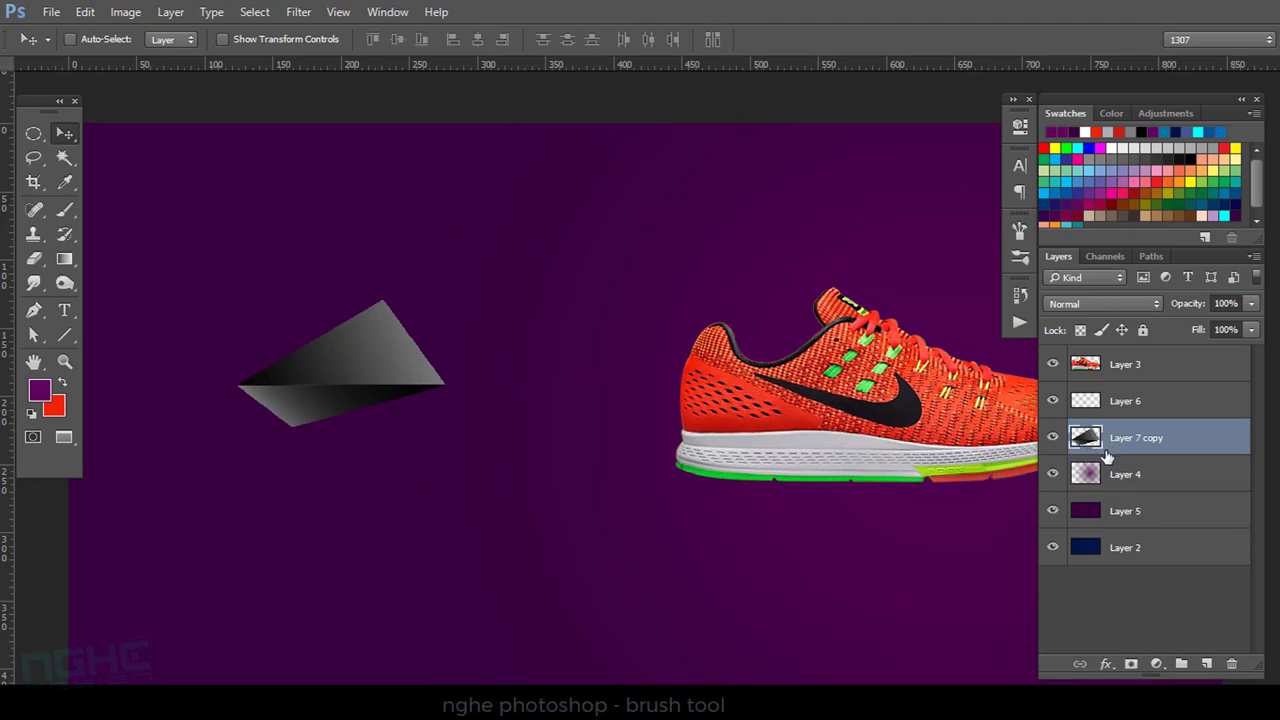
Trace a closed Pen path around the shape's top corner and convert it to a selection.
key("p")
left_click(325, 325)
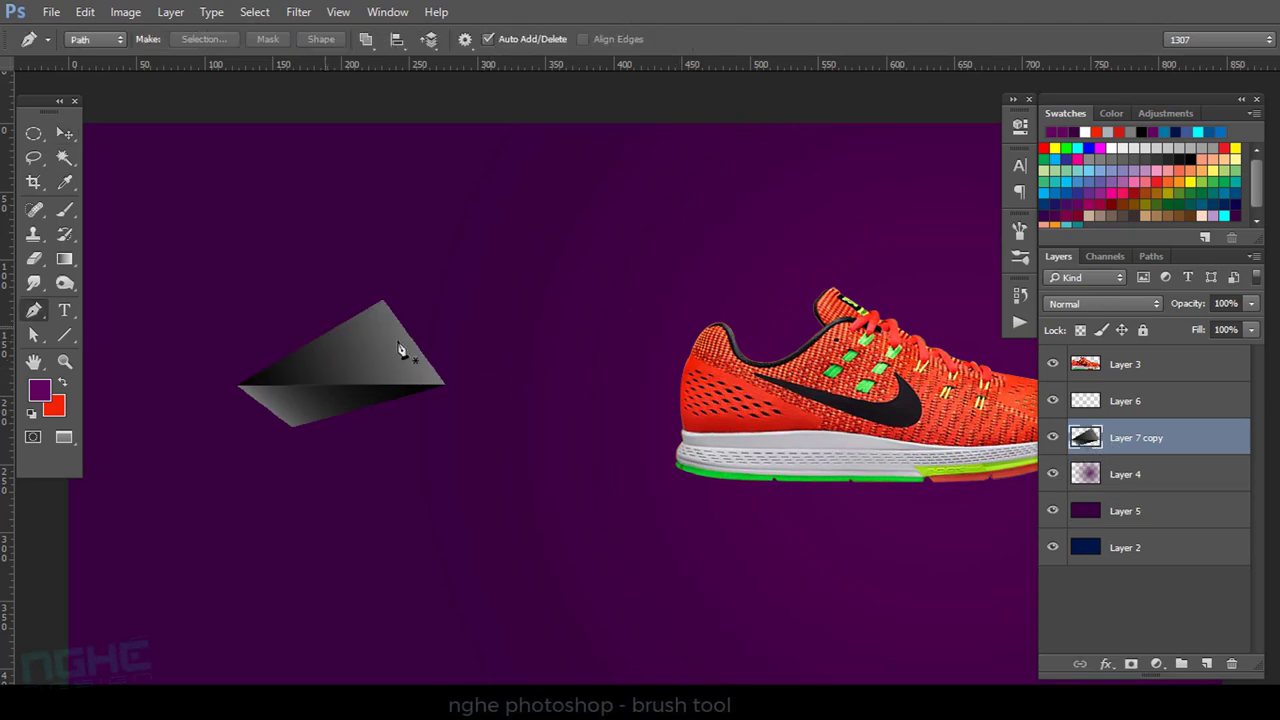
left_click(429, 355)
left_click(446, 330)
left_click(428, 290)
left_click(397, 274)
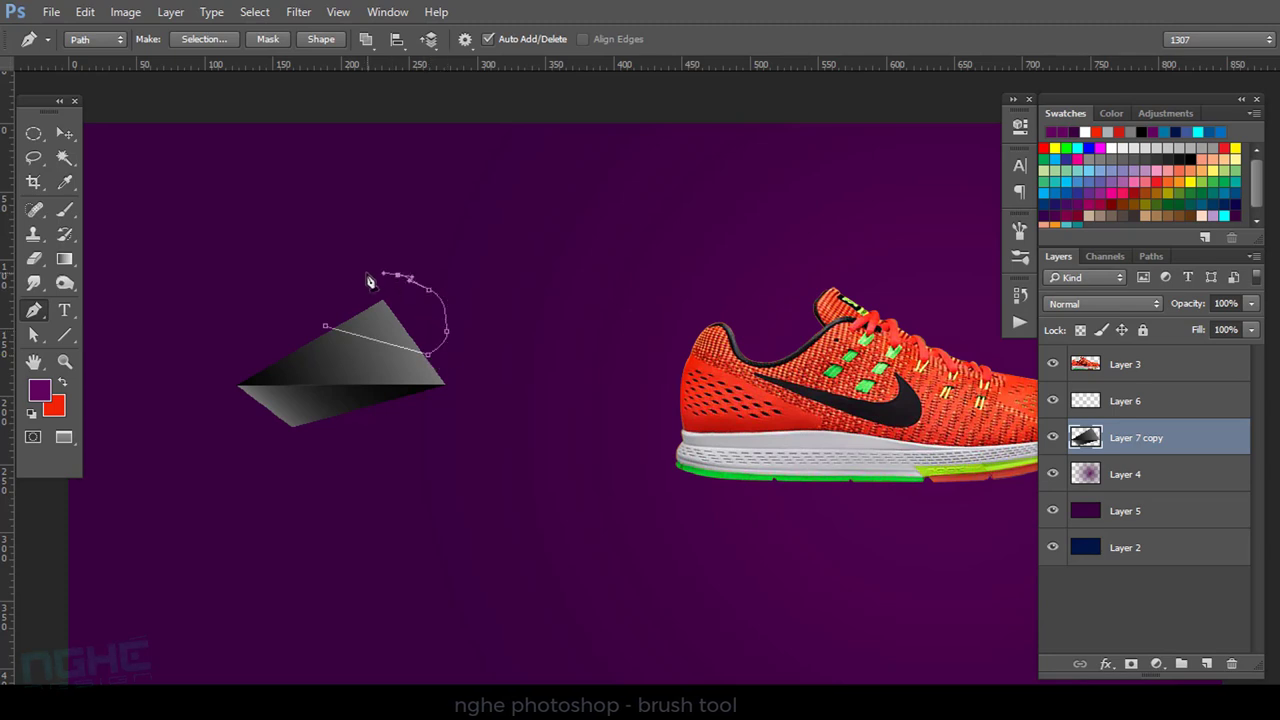
left_click(357, 279)
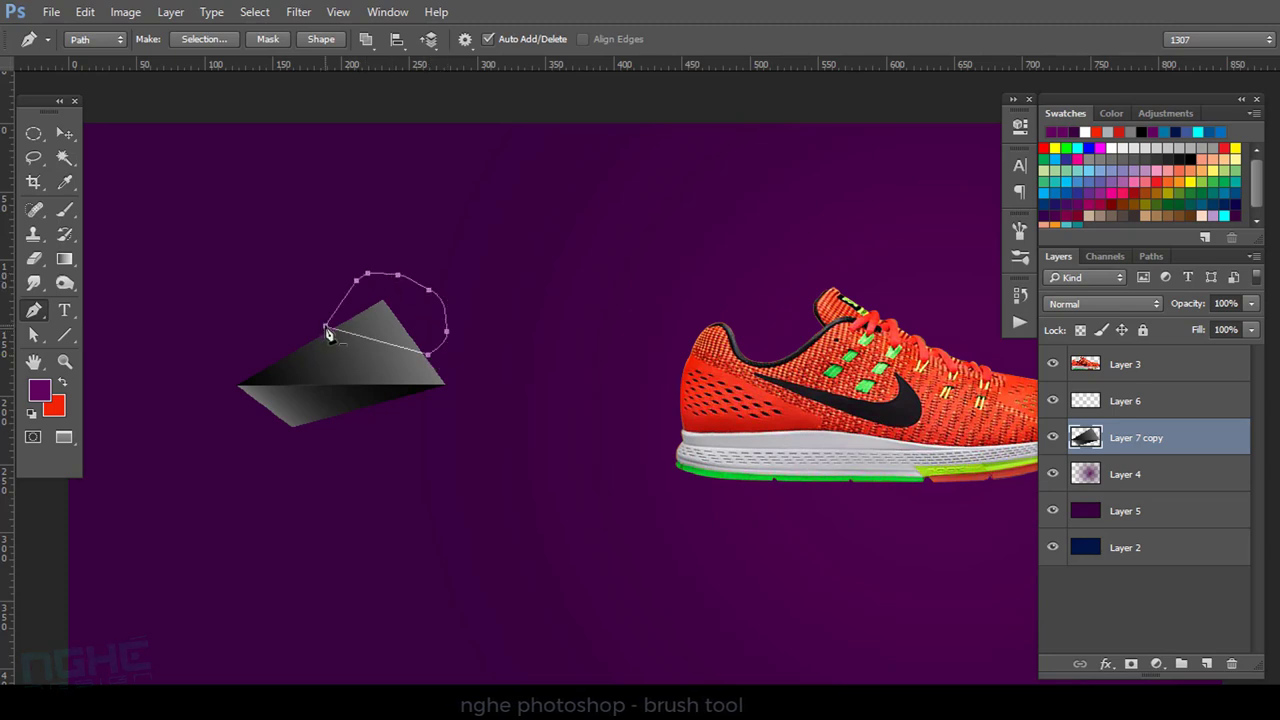
key("ctrl+Return")
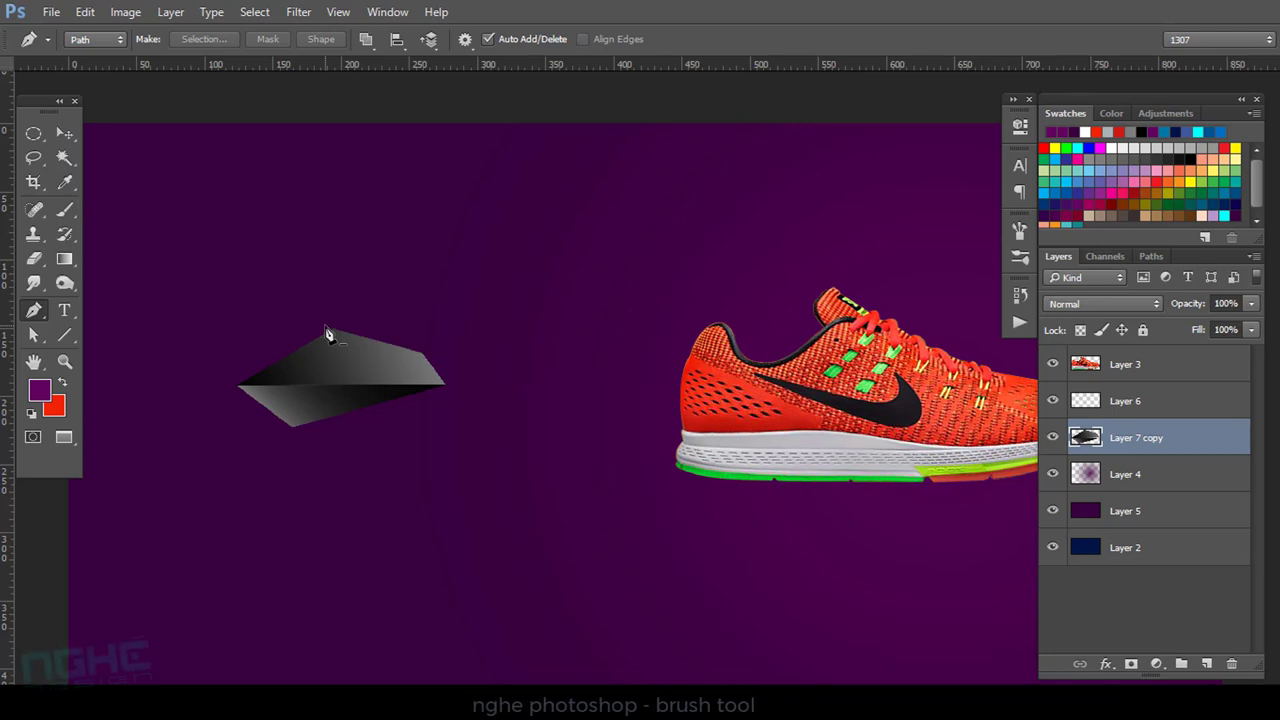
Select the shape's right tip with a curved closed path, delete it, and deselect.
scroll(395, 400, "up", 2)
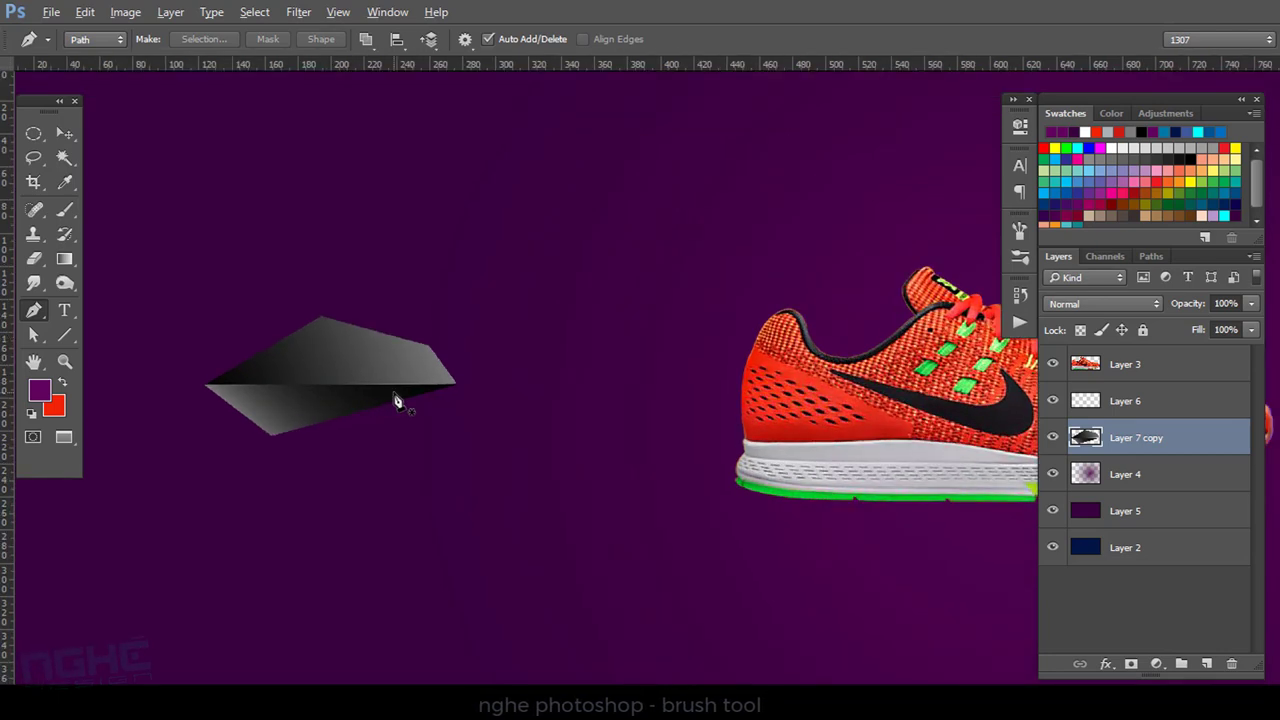
left_click_drag(398, 436, 457, 420)
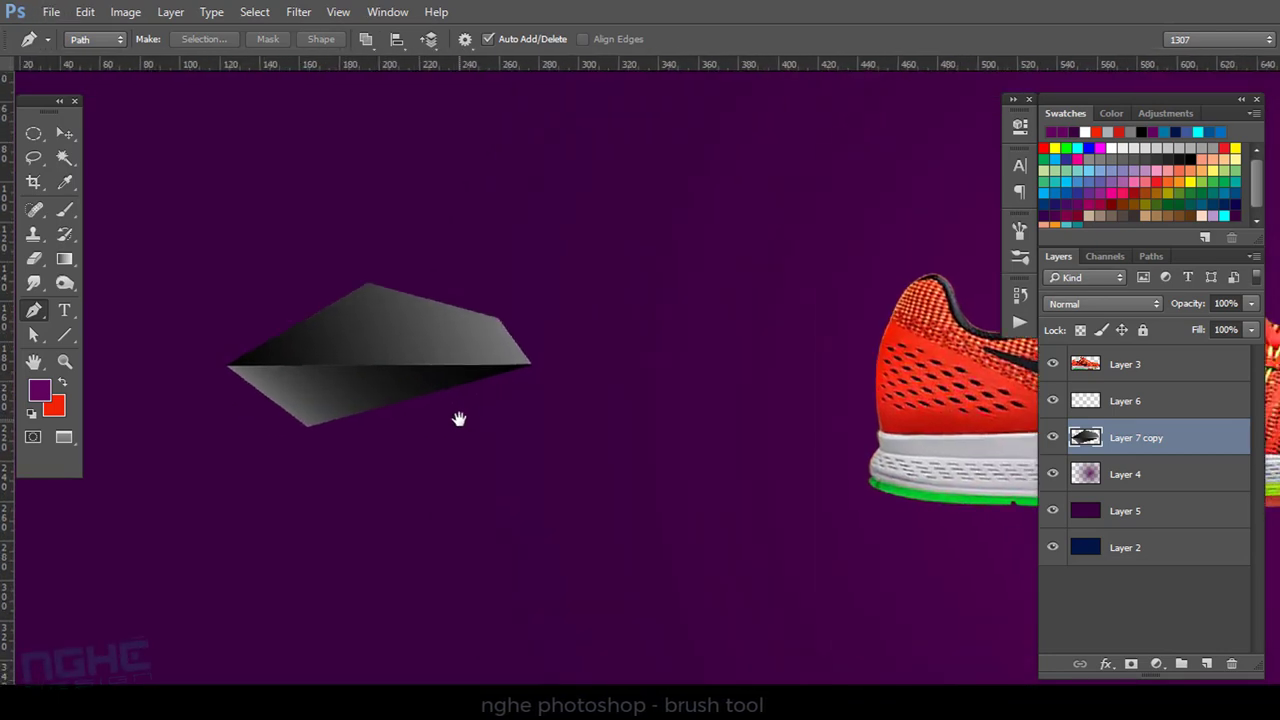
left_click(498, 317)
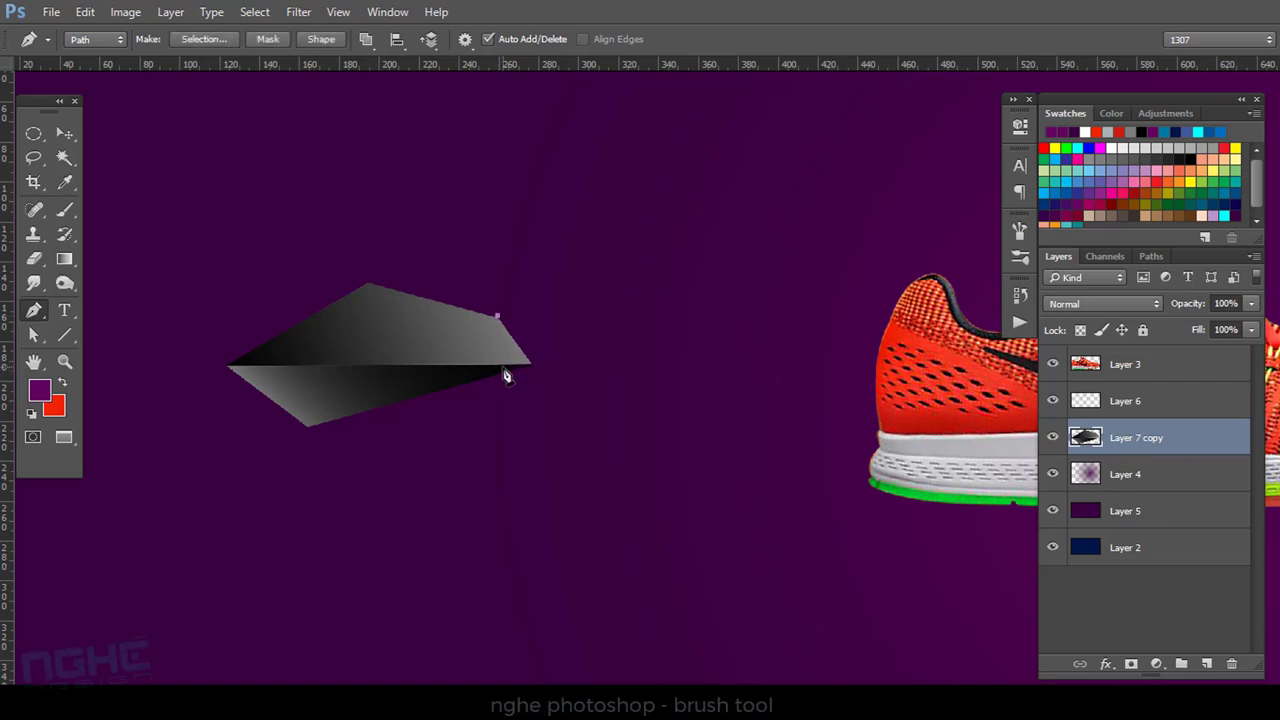
left_click(502, 367)
left_click(505, 420)
left_click(550, 430)
left_click(581, 402)
left_click_drag(584, 314, 558, 295)
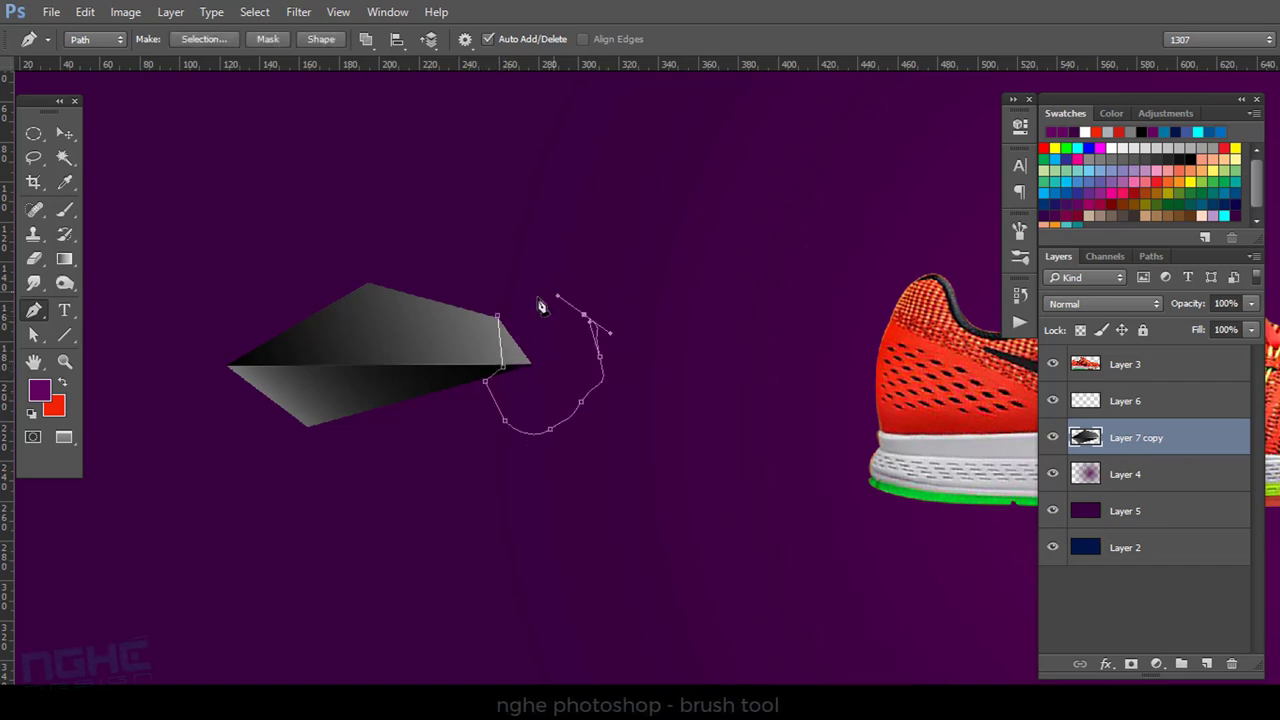
left_click(499, 318)
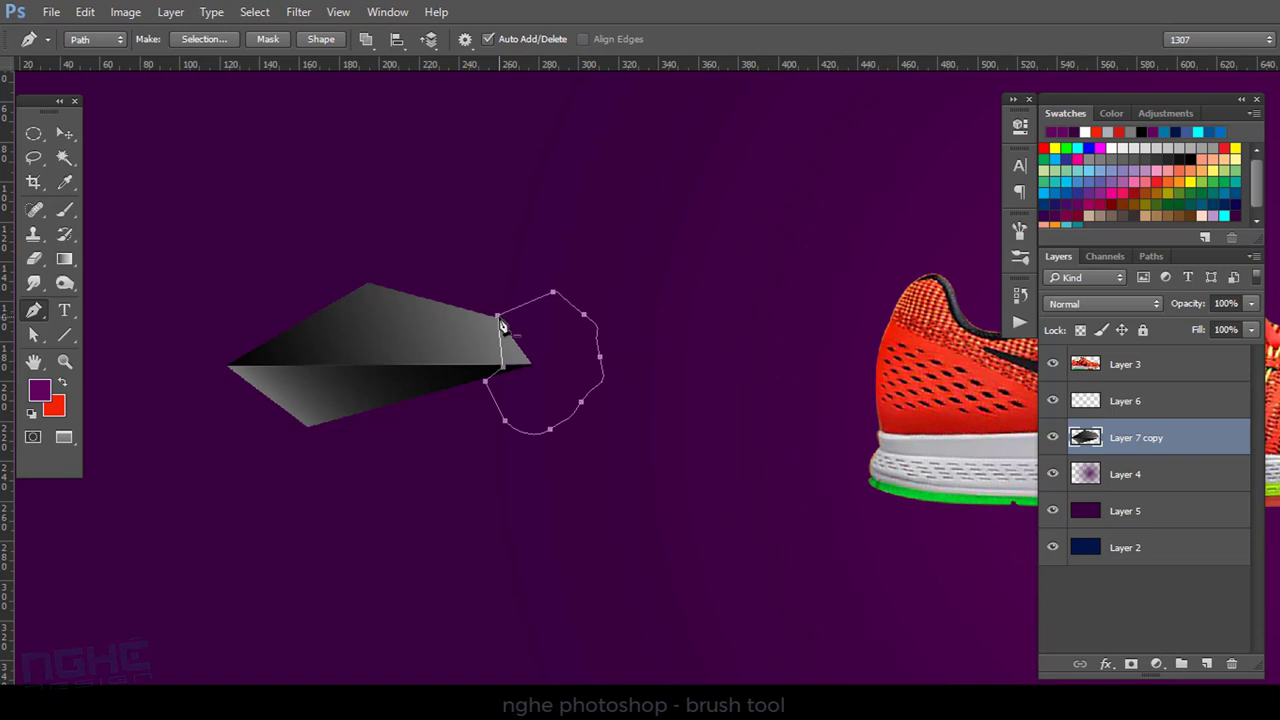
key("ctrl+Return")
key("Delete")
key("ctrl+d")
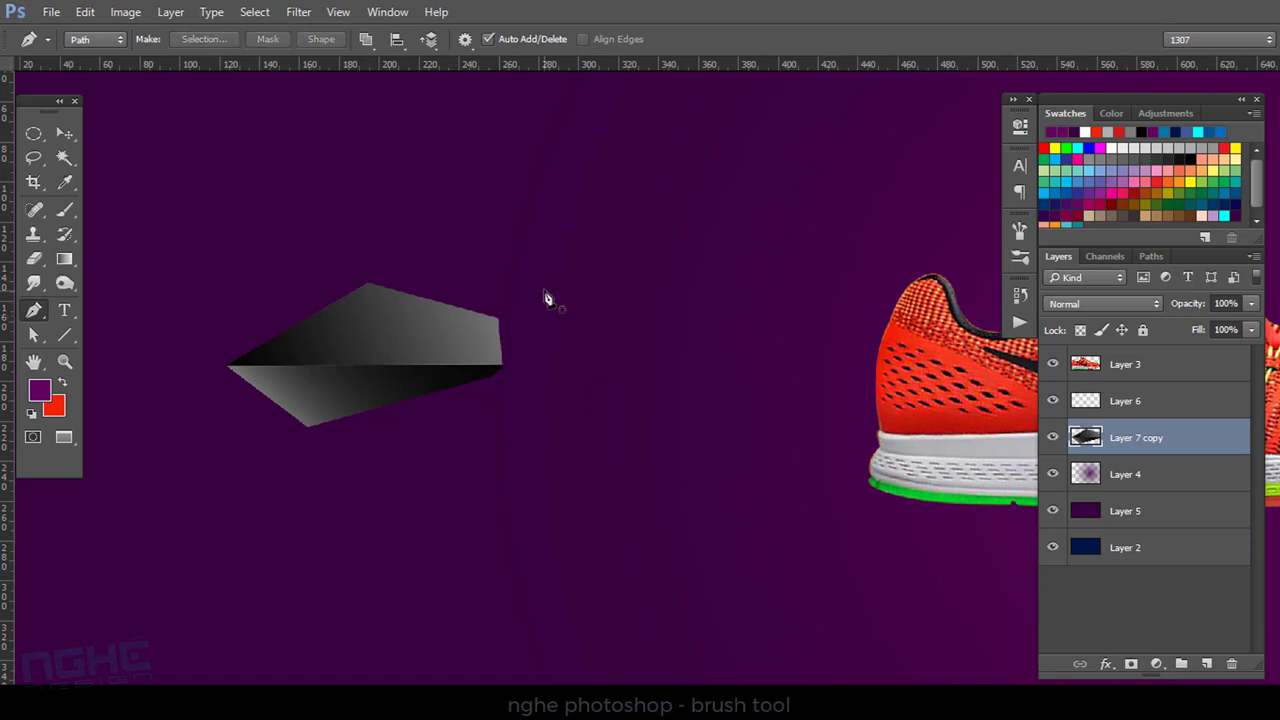
key("v")
scroll(533, 385, "down", 1)
Load Layer 7 copy's shard as a selection and define it as brush preset 'thien thach'.
scroll(535, 390, "down", 1)
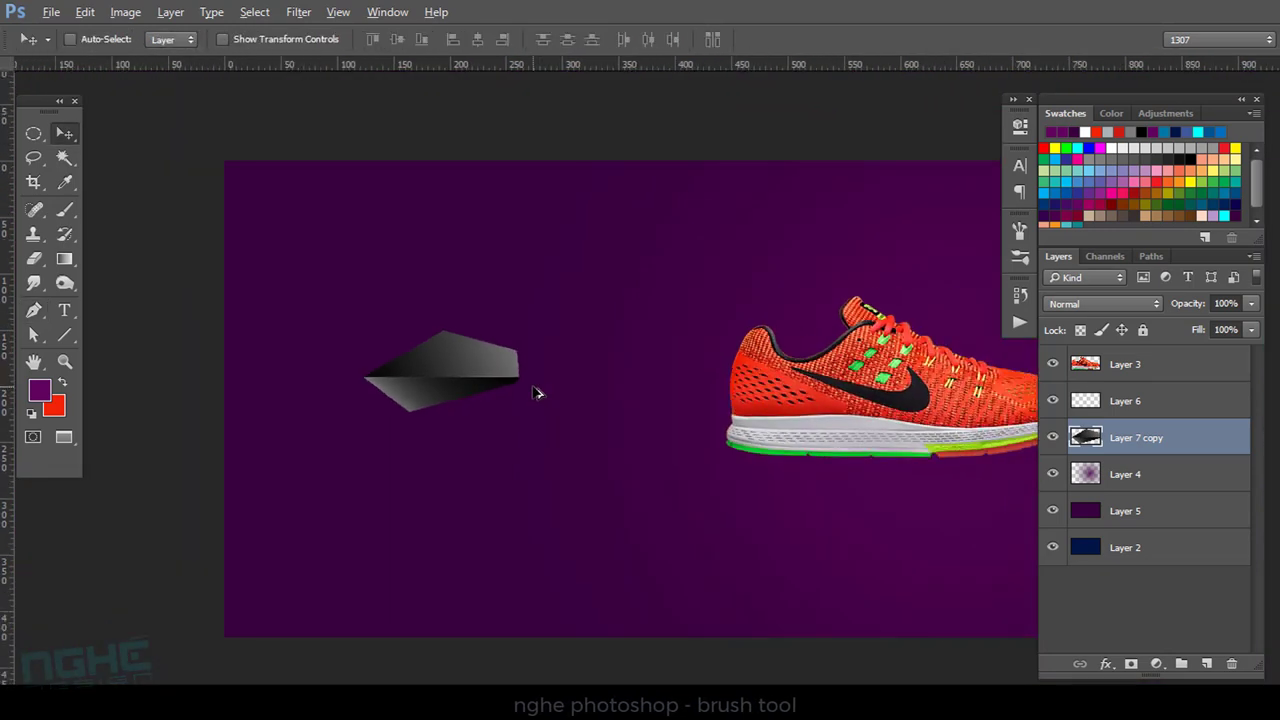
scroll(525, 393, "up", 2)
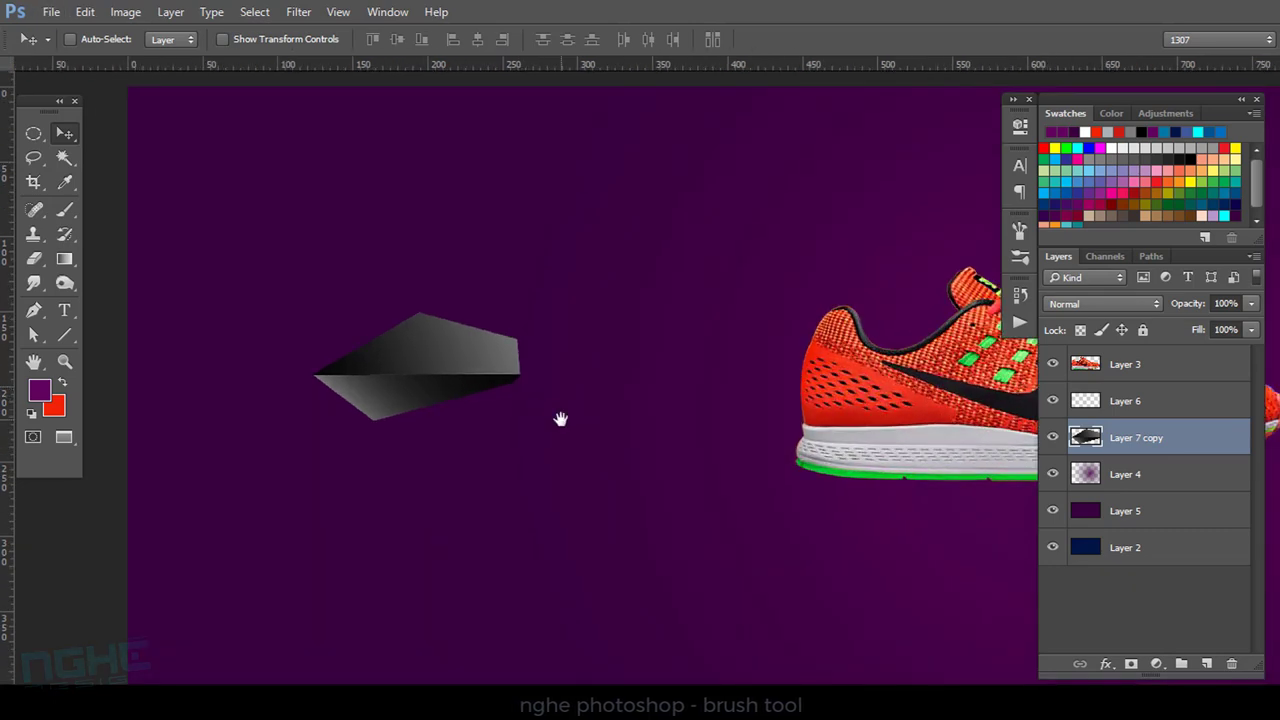
left_click_drag(560, 418, 477, 406)
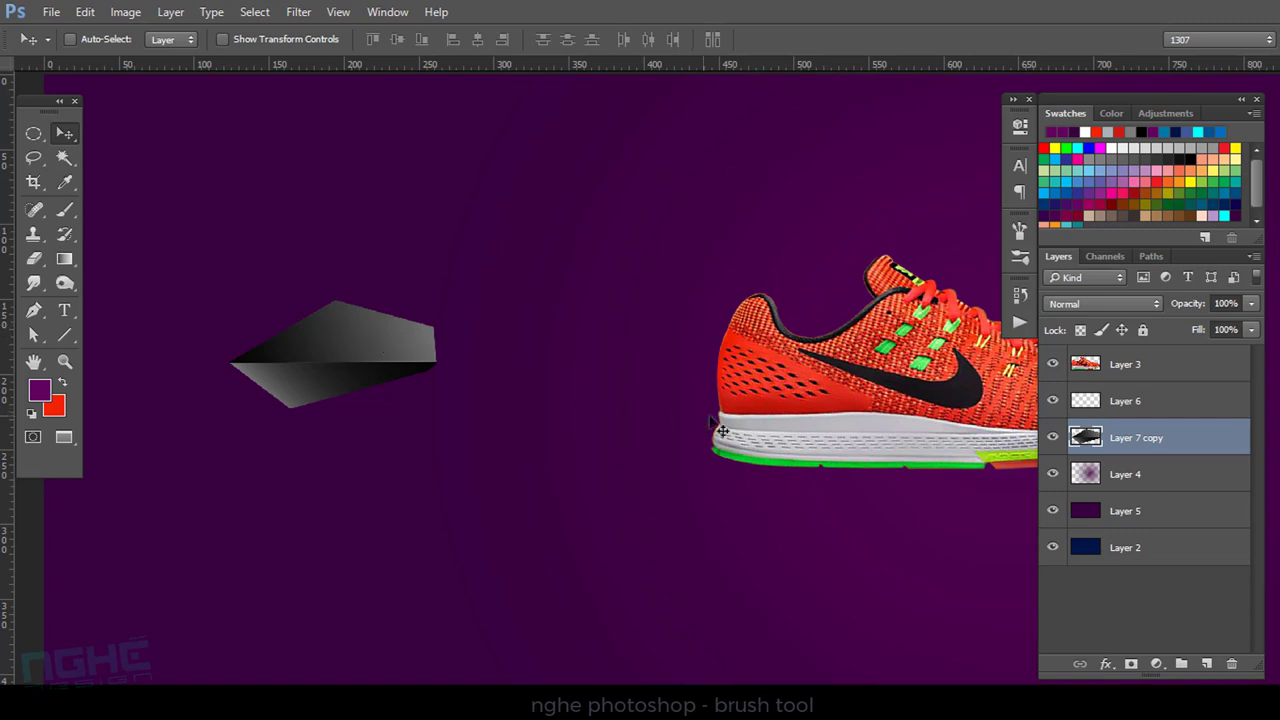
key("ctrl")
left_click(1090, 444, "ctrl")
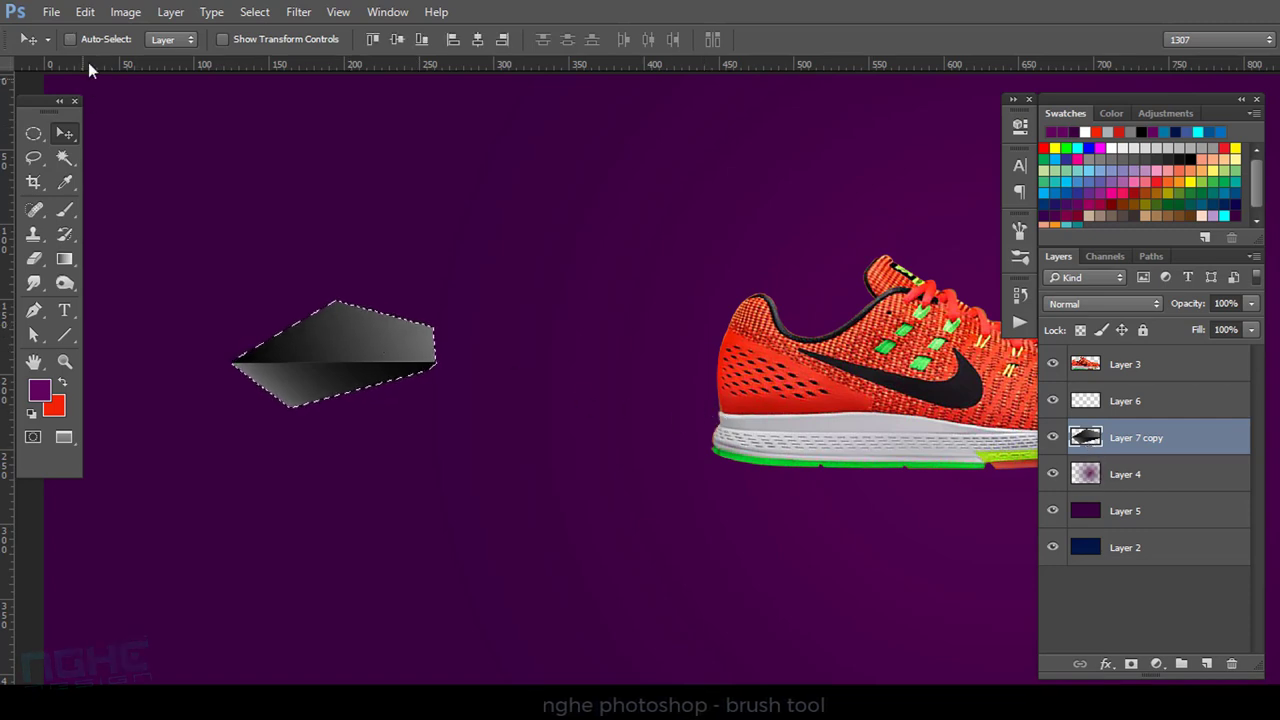
left_click(86, 12)
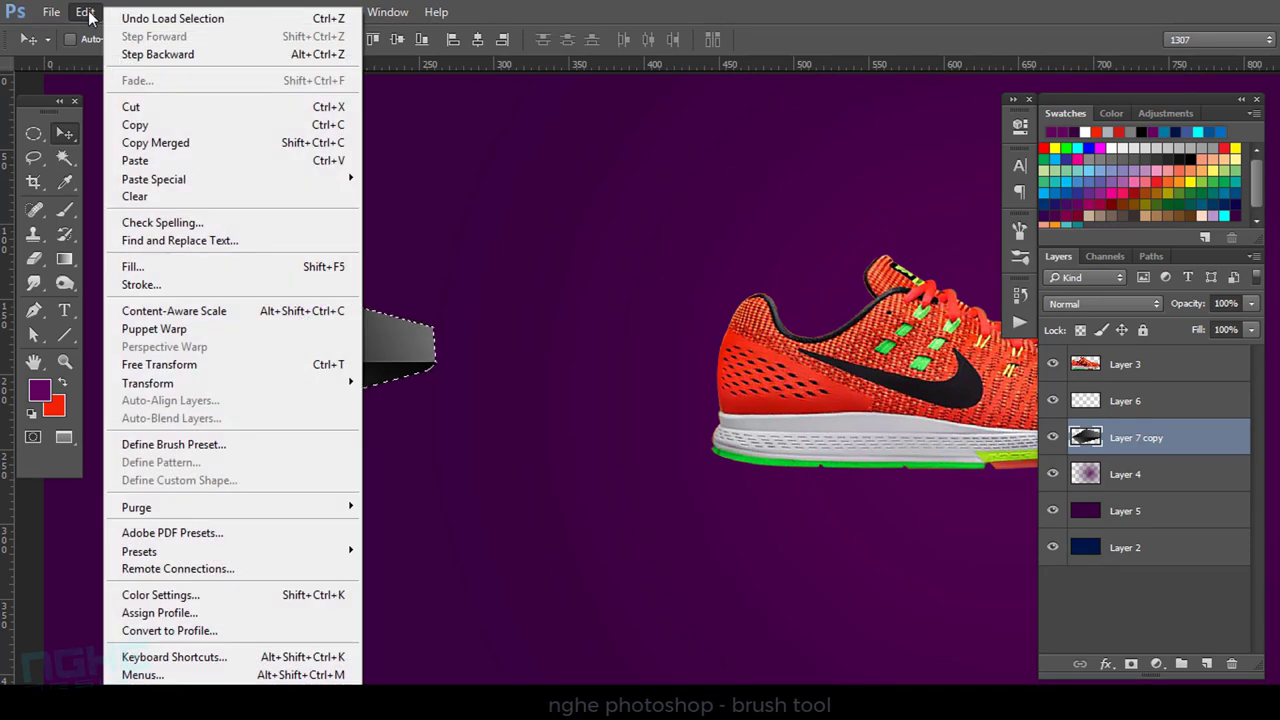
left_click(202, 443)
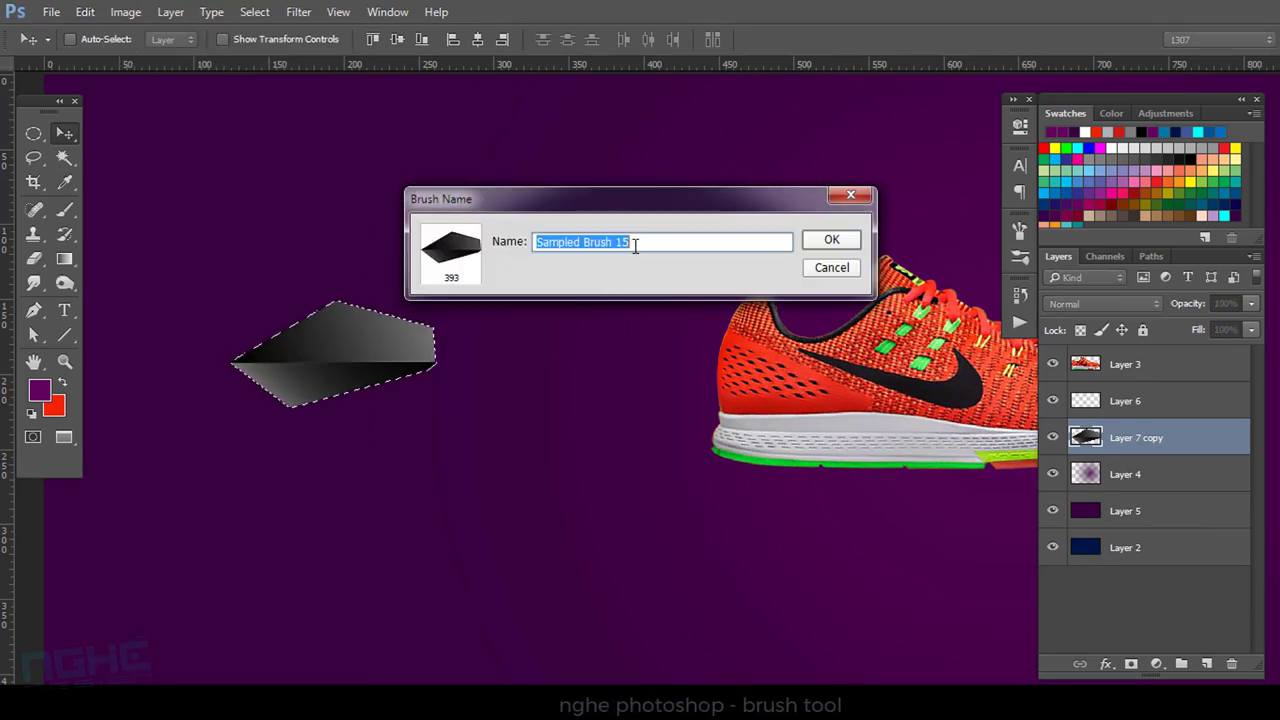
key("BackSpace")
type("thie")
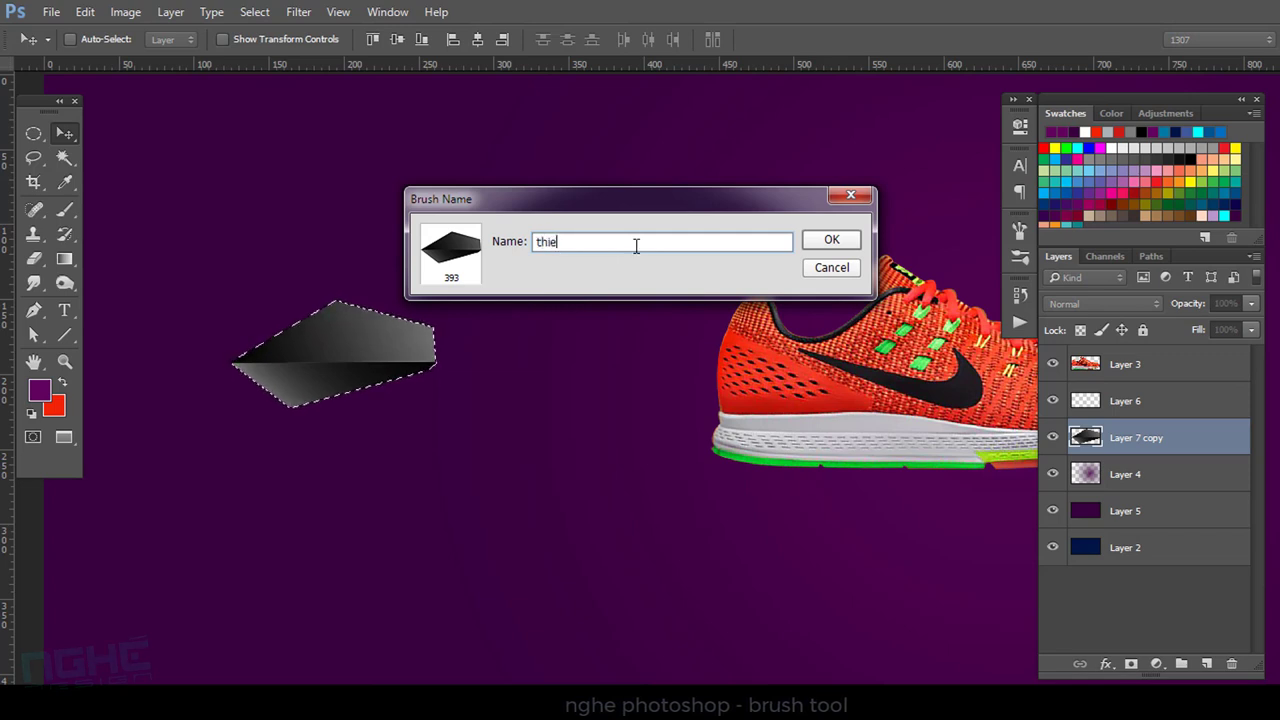
type("n thac")
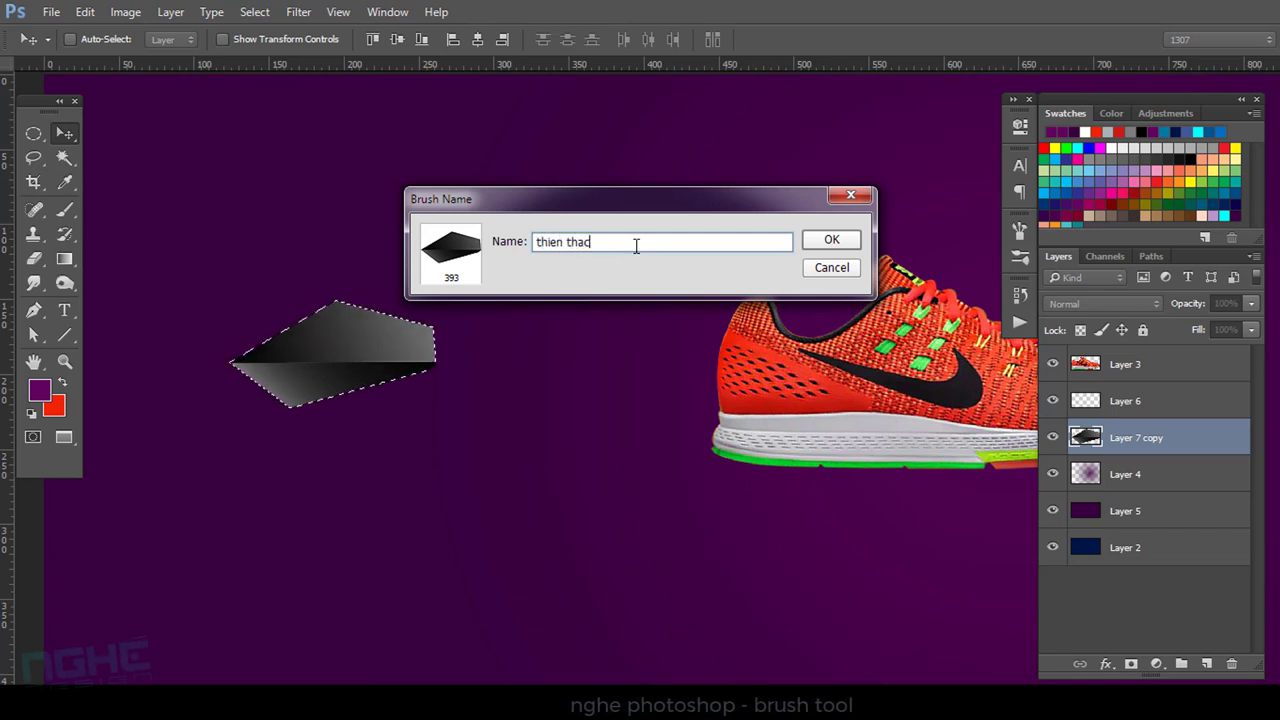
type("h")
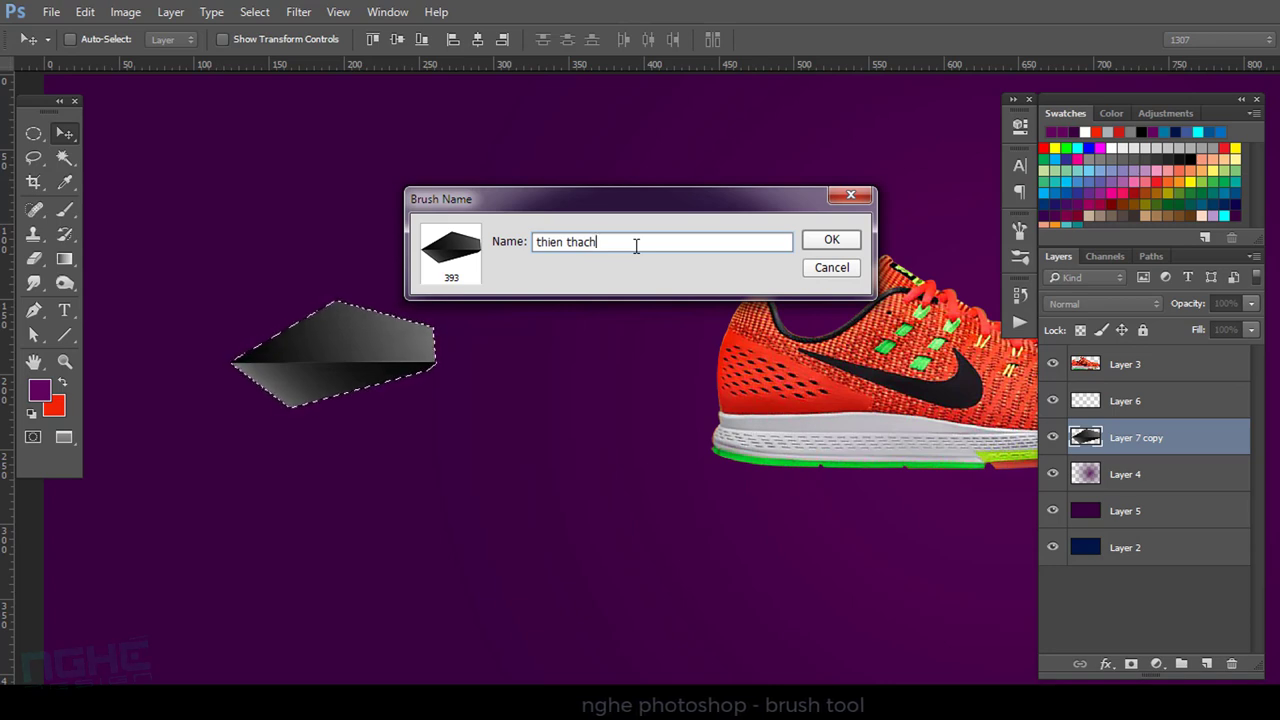
key("Return")
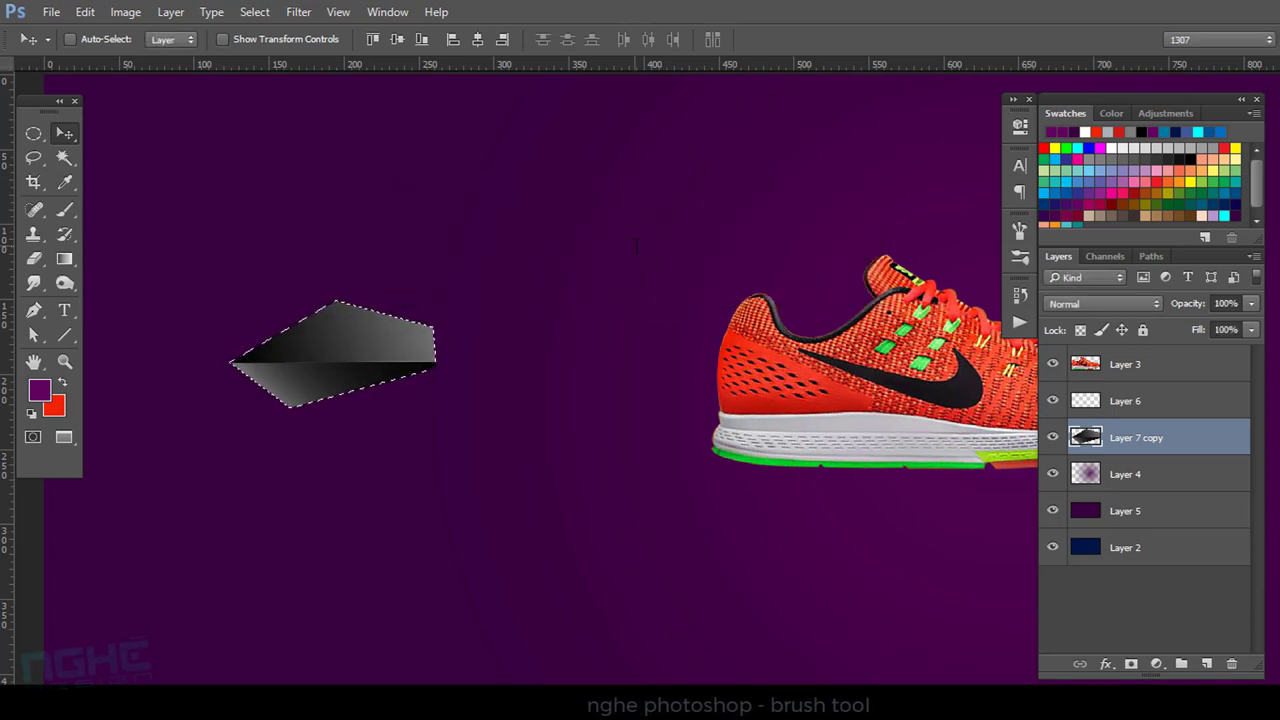
key("ctrl+d")
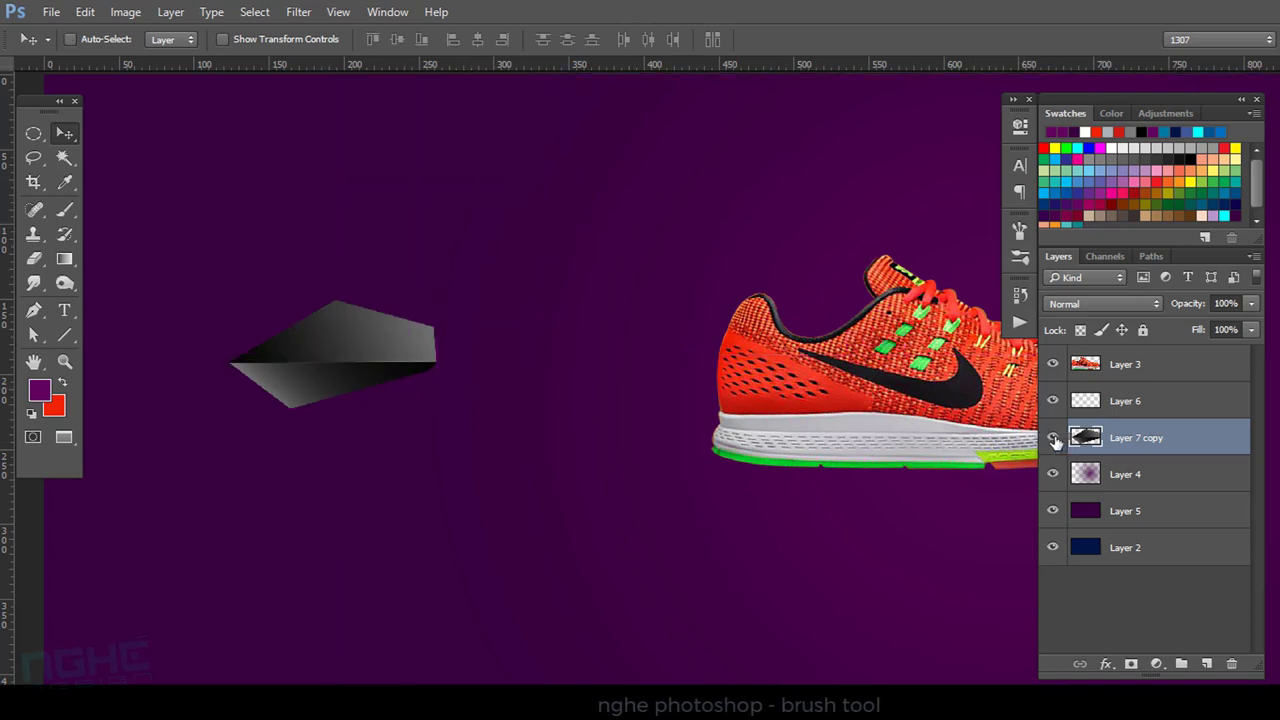
Hide Layer 7 copy and add empty Layers 7 and 8 above Layer 3, selecting Layer 7.
left_click(1053, 438)
scroll(850, 462, "down", 1)
scroll(790, 456, "down", 1)
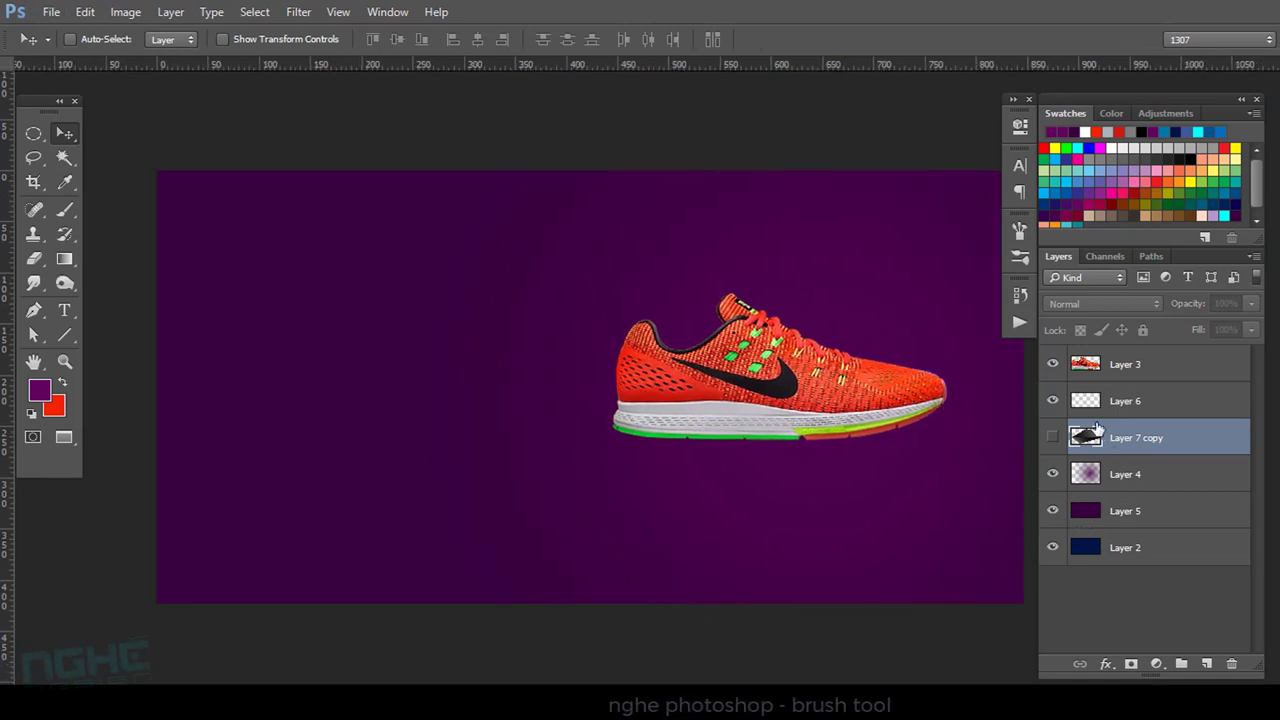
left_click(1116, 369)
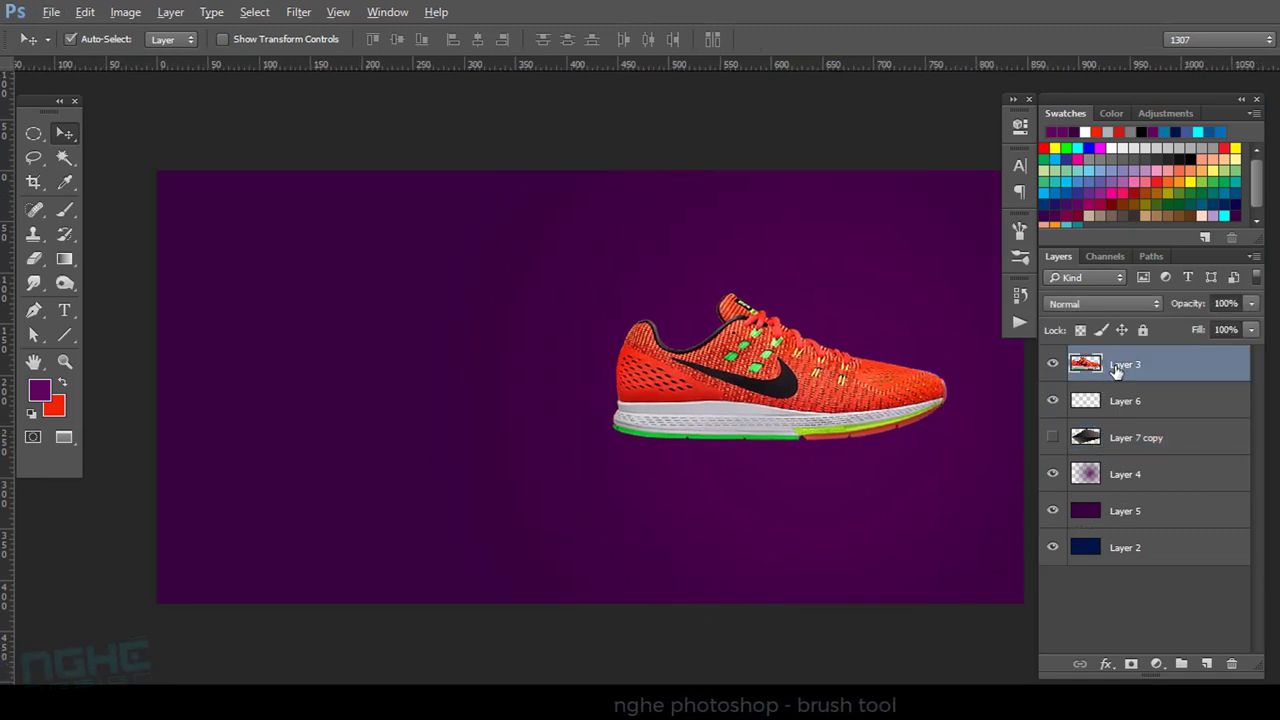
key("ctrl+shift+alt+n")
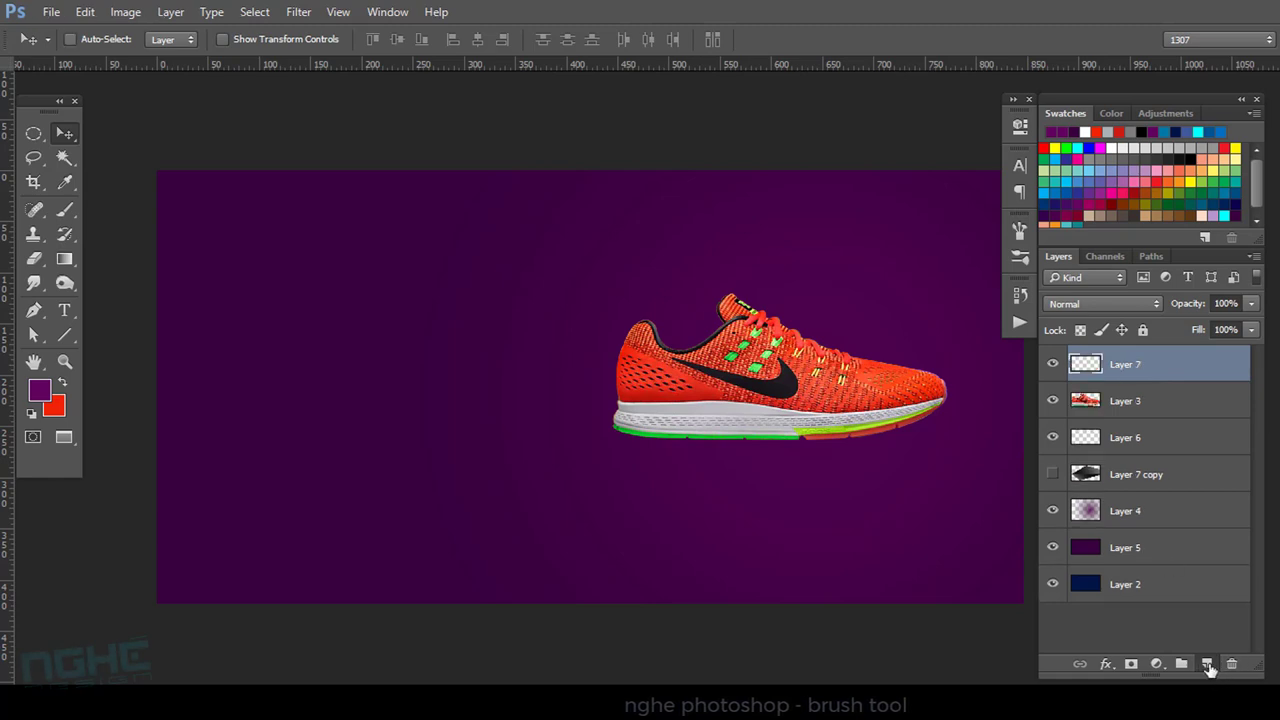
left_click(1206, 664)
left_click(1142, 398)
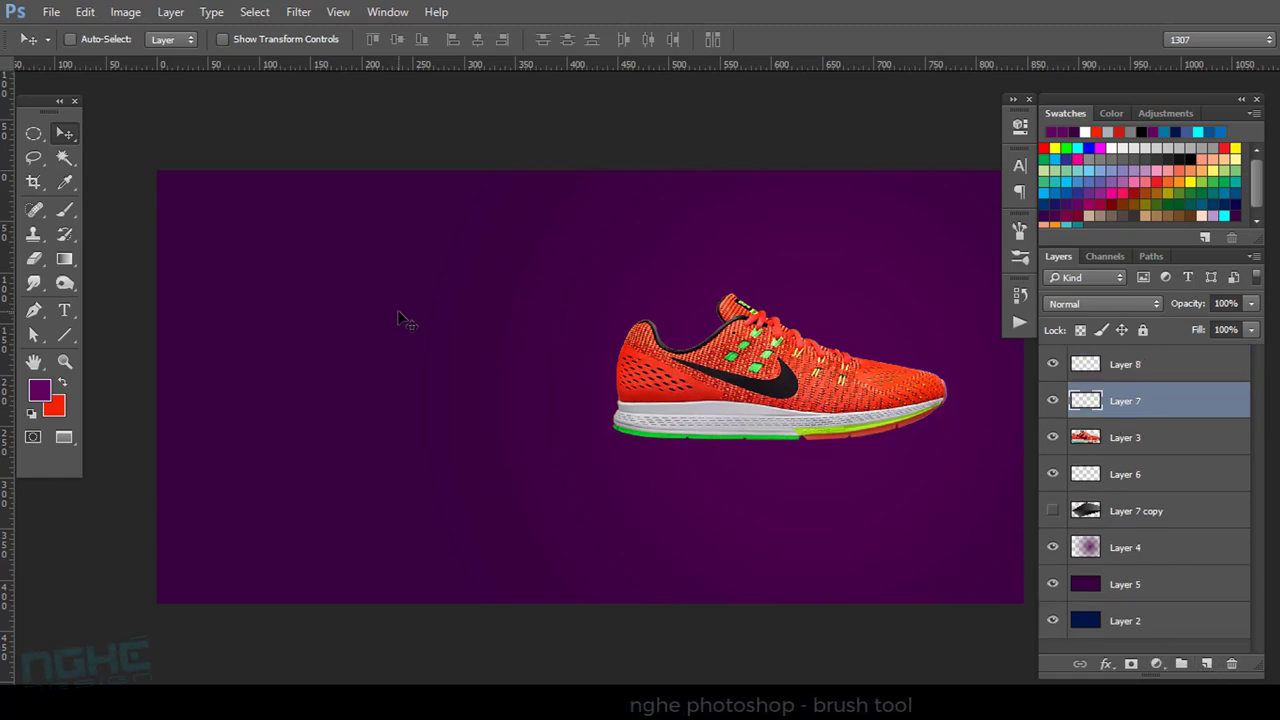
key("b")
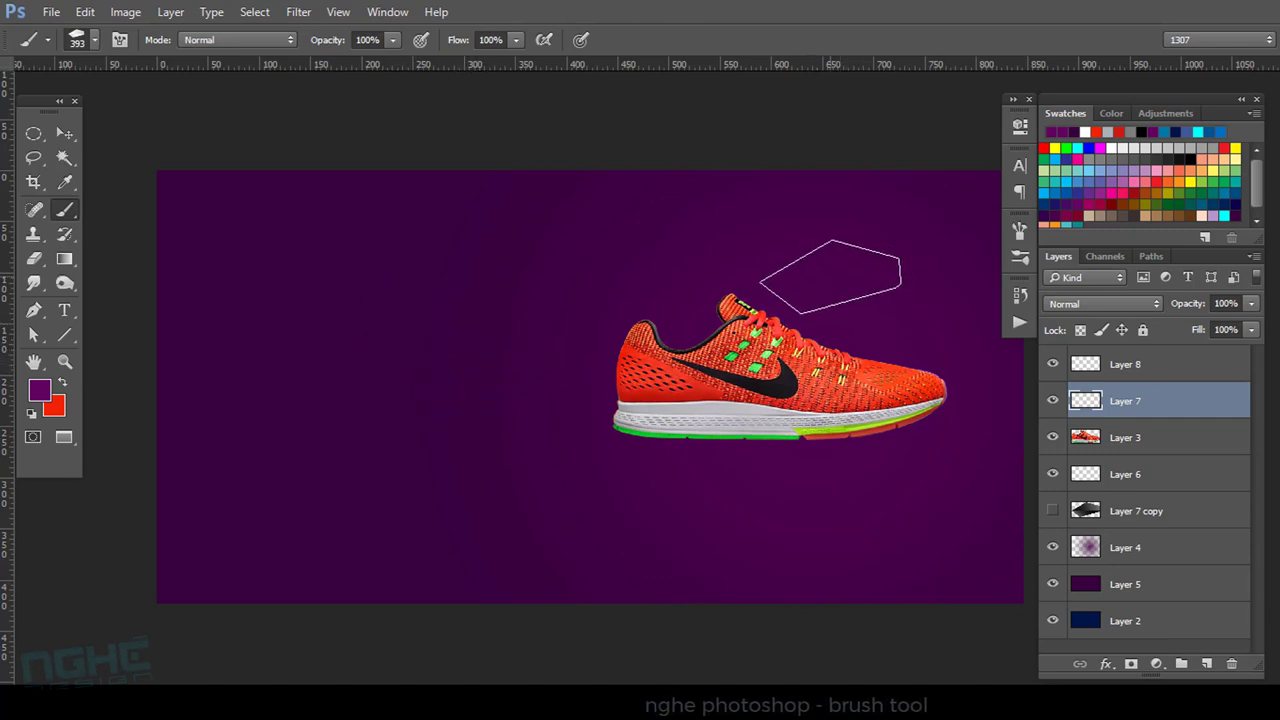
Sample the shoe's red and stamp six large red pentagon shards left of the shoe.
key("i")
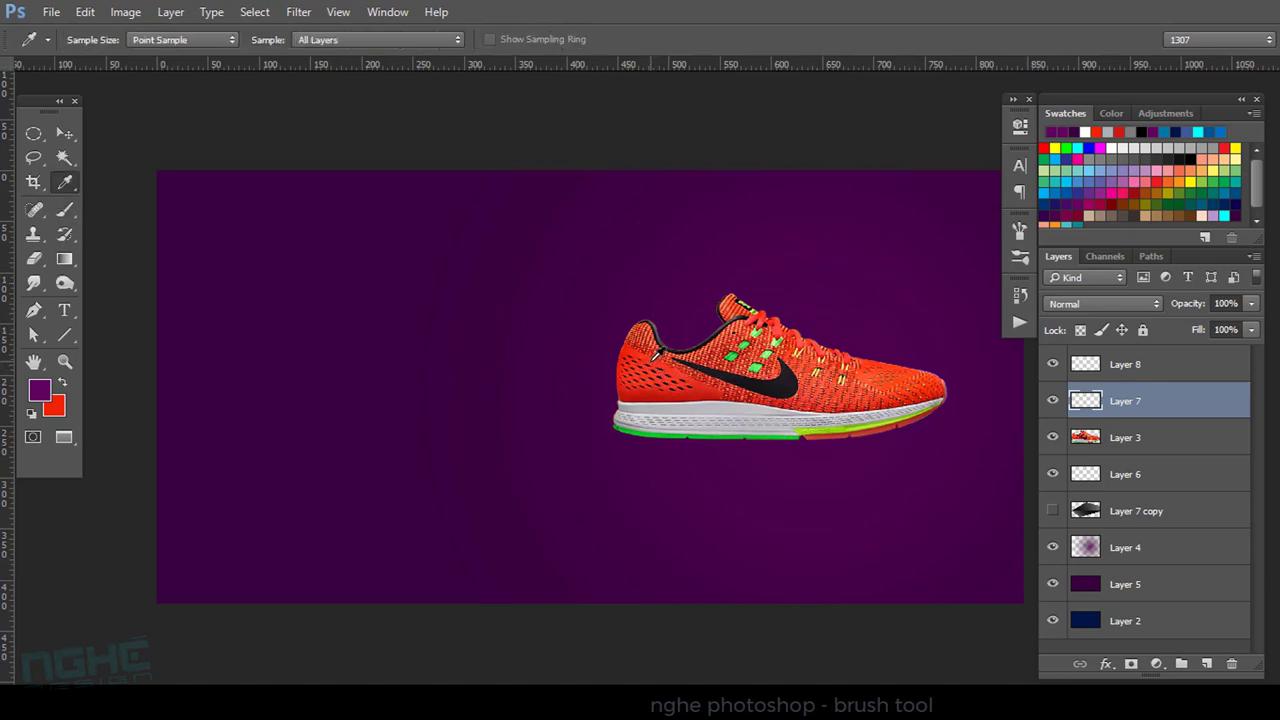
left_click(652, 356)
key("b")
left_click(392, 42)
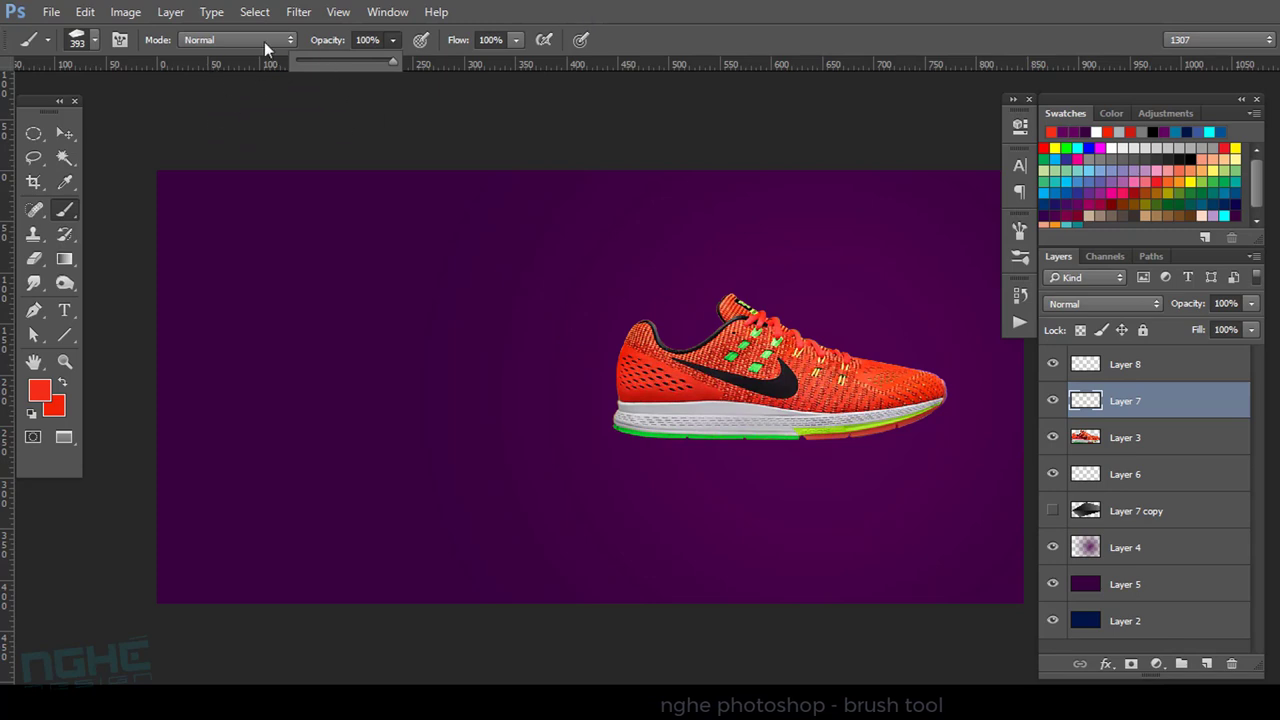
left_click(443, 371)
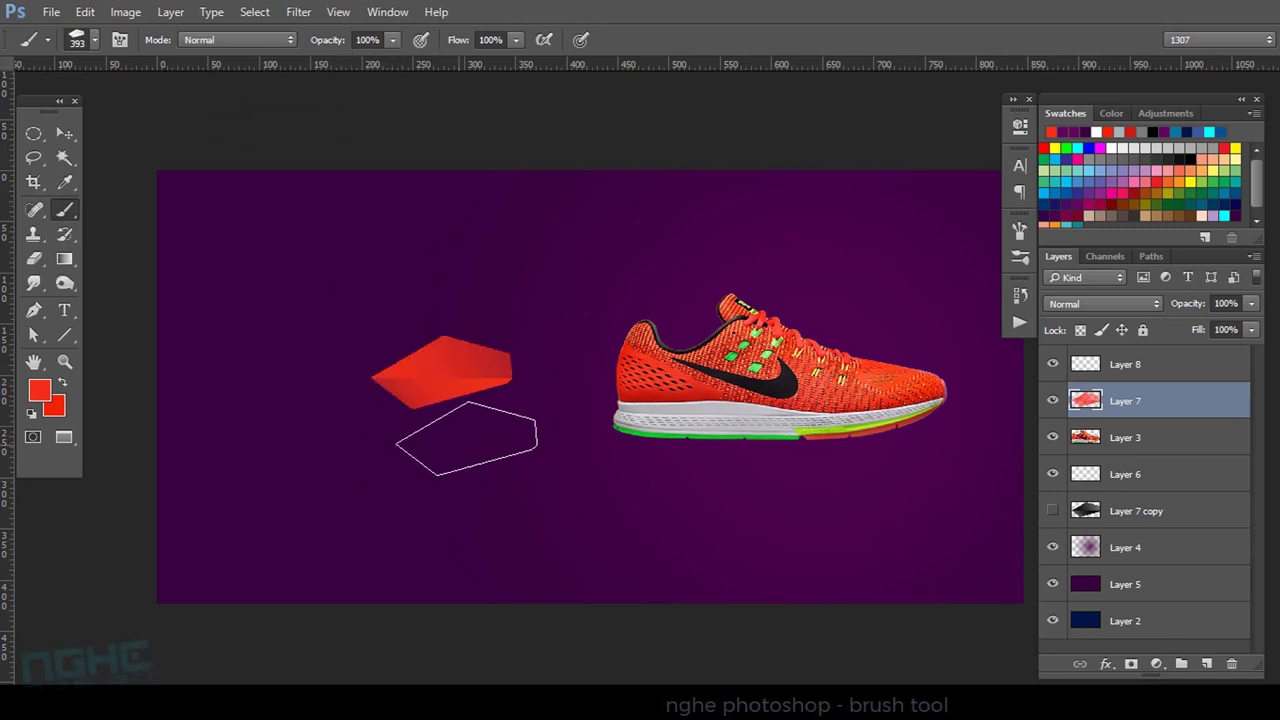
left_click(466, 439)
left_click(562, 496)
left_click(560, 318)
left_click(422, 255)
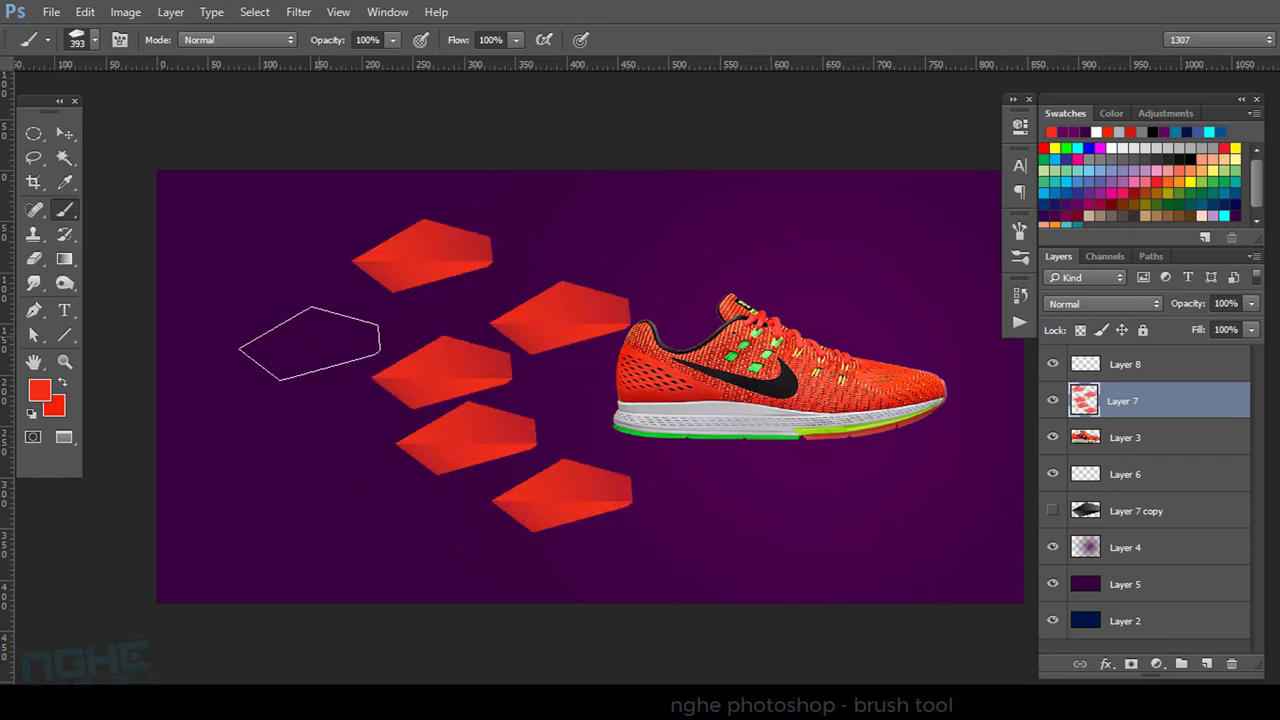
left_click(309, 343)
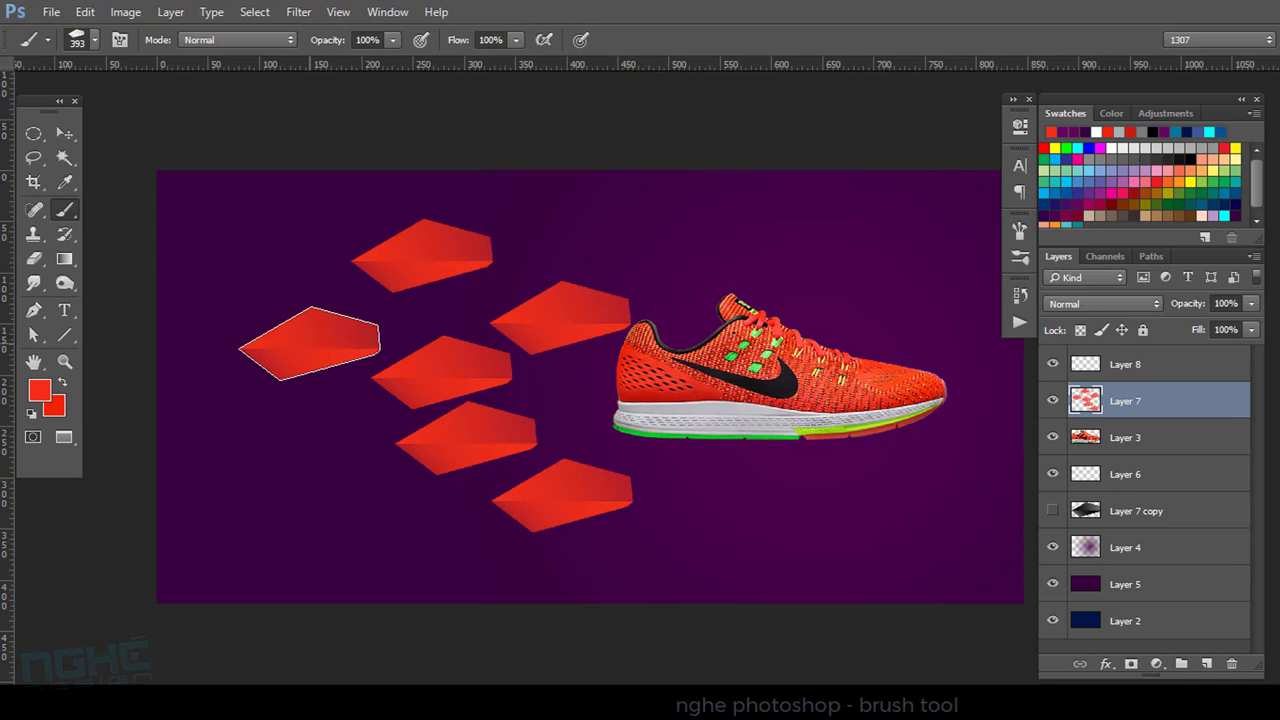
Delete Layer 7 with the large pentagon stamps and return to the shard brush.
scroll(428, 250, "up", 2)
scroll(428, 250, "up", 2)
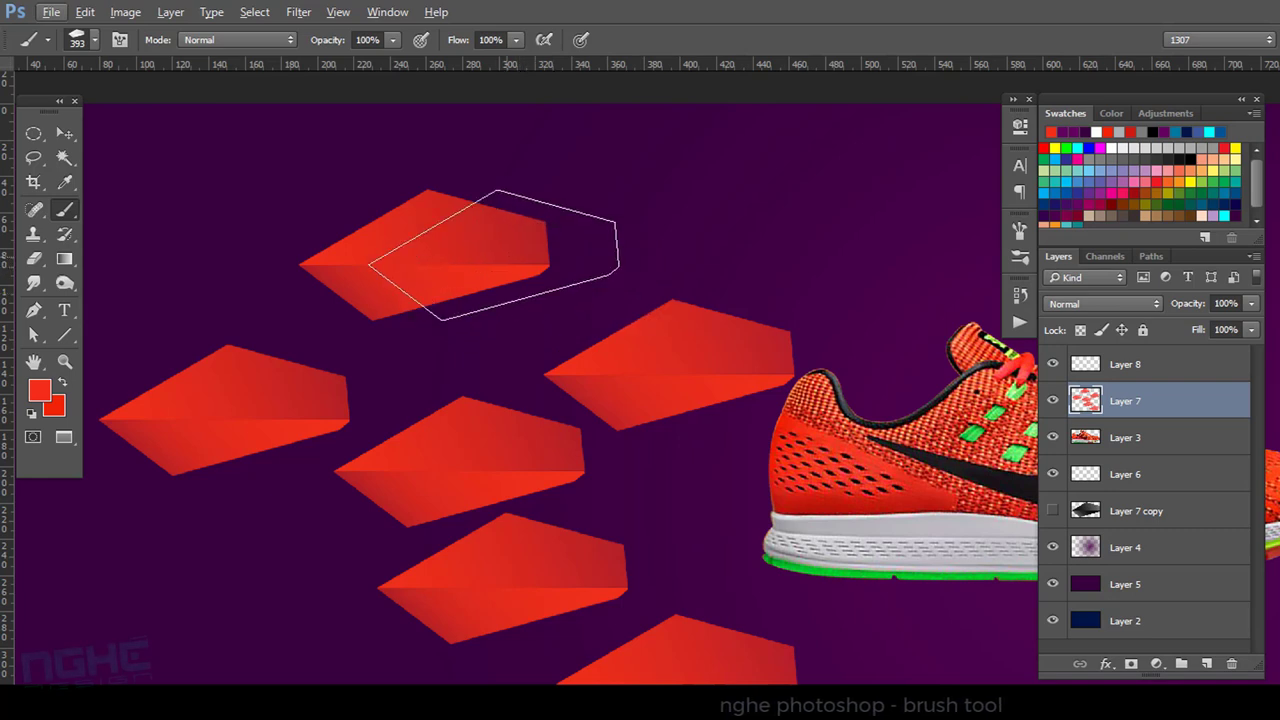
left_click(62, 135)
scroll(522, 382, "down", 2)
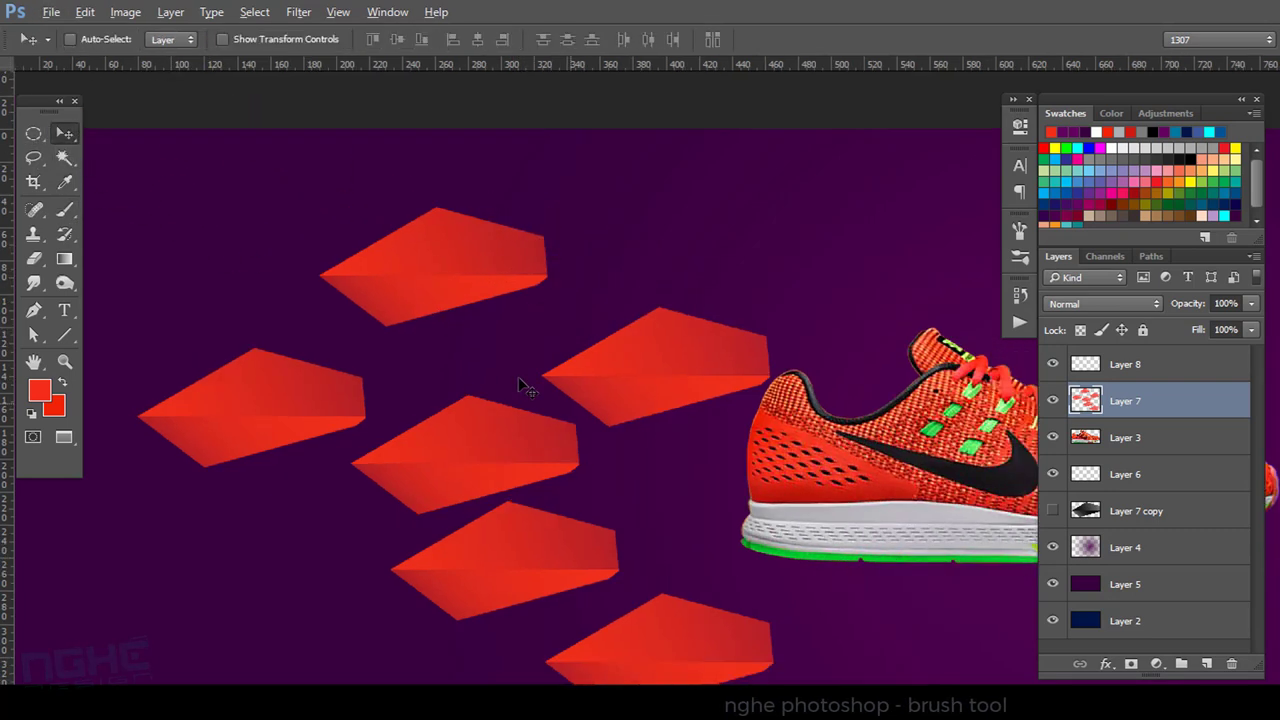
scroll(522, 384, "down", 1)
scroll(522, 384, "down", 1)
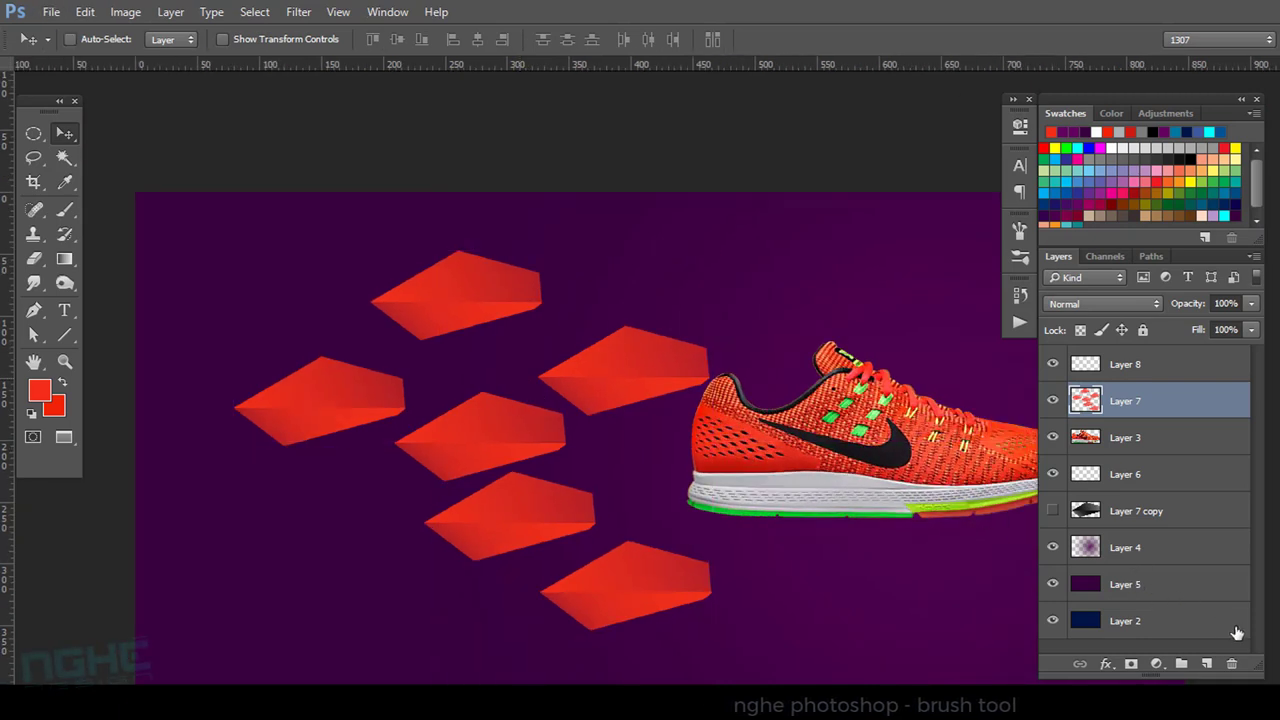
left_click(1230, 663)
scroll(830, 522, "up", 1)
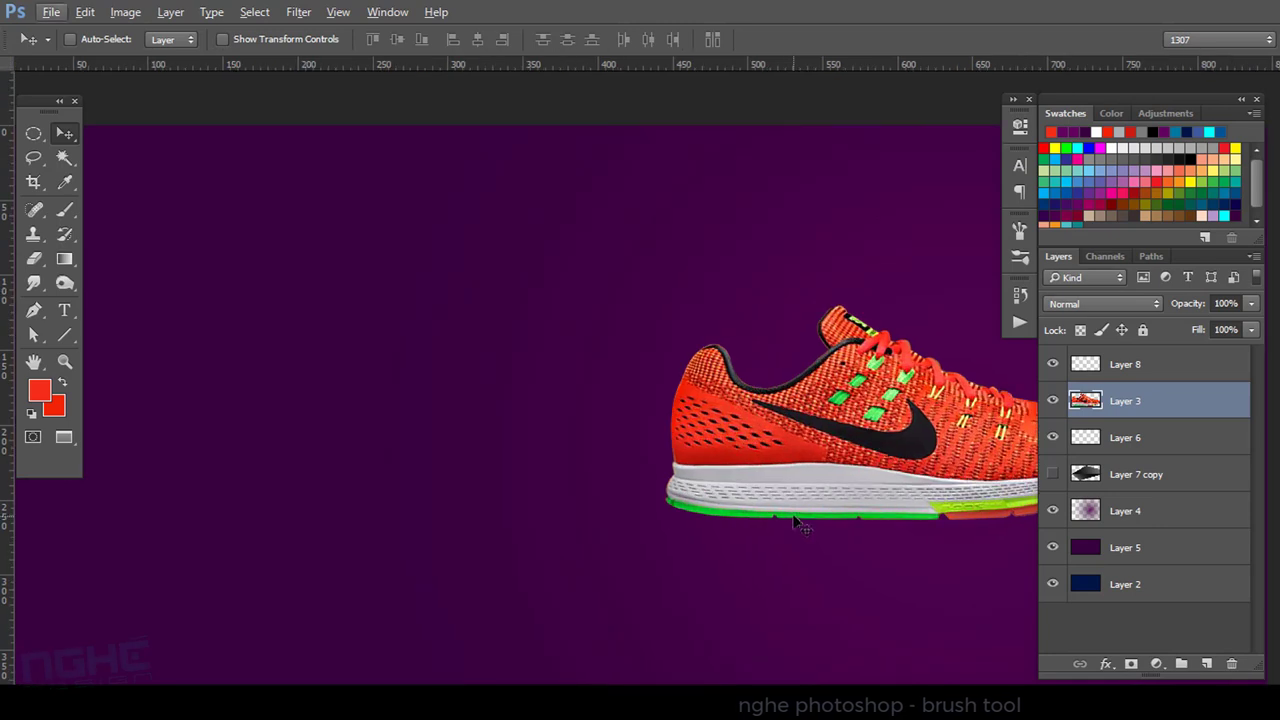
key("b")
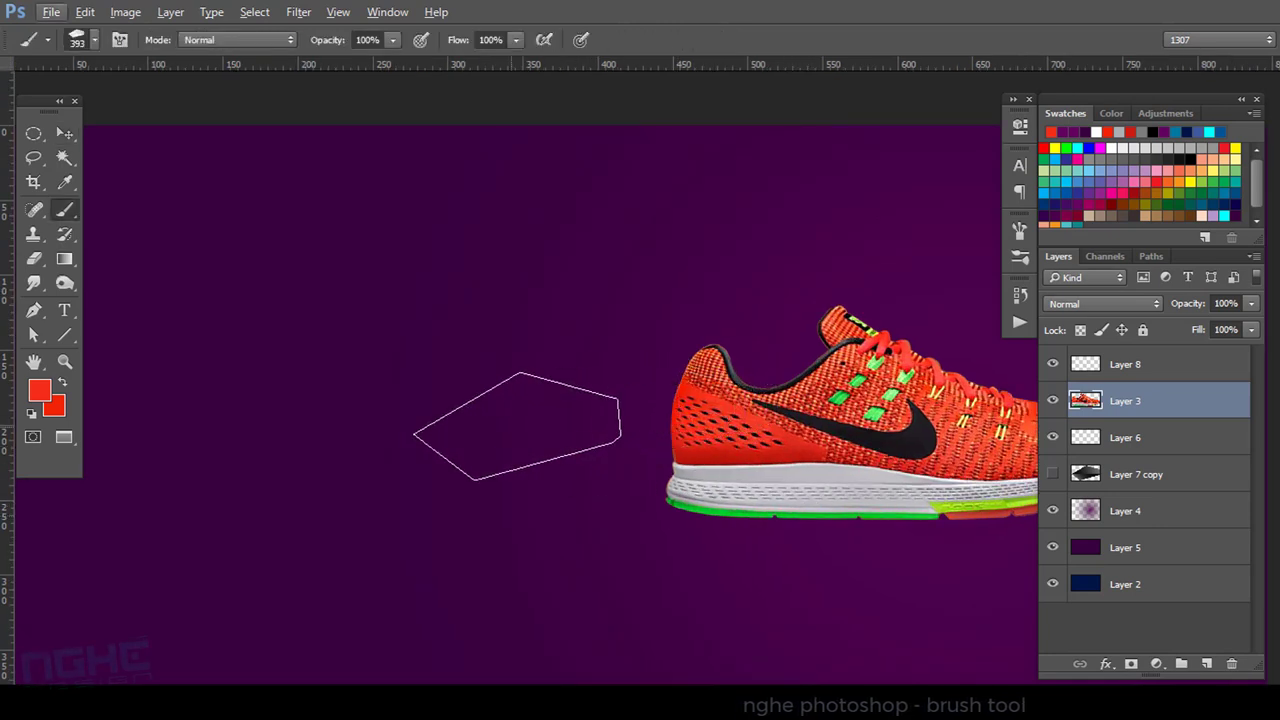
scroll(535, 447, "down", 1)
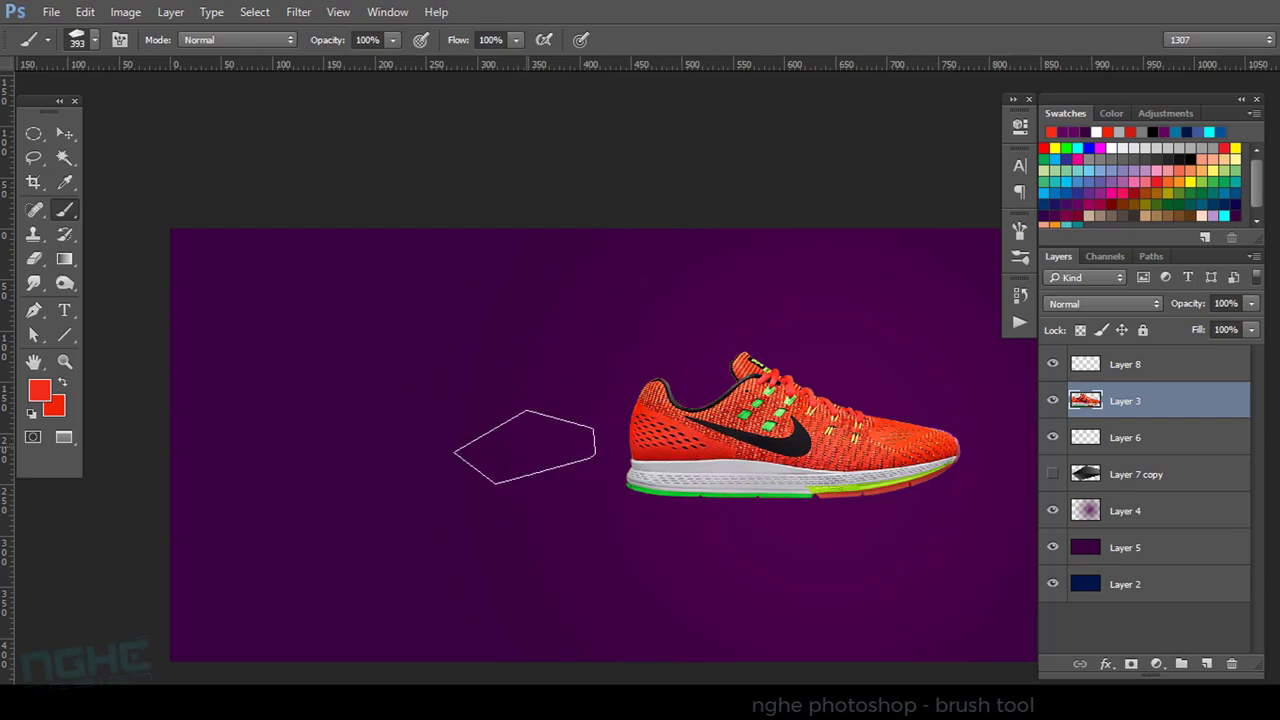
left_click_drag(487, 437, 464, 447)
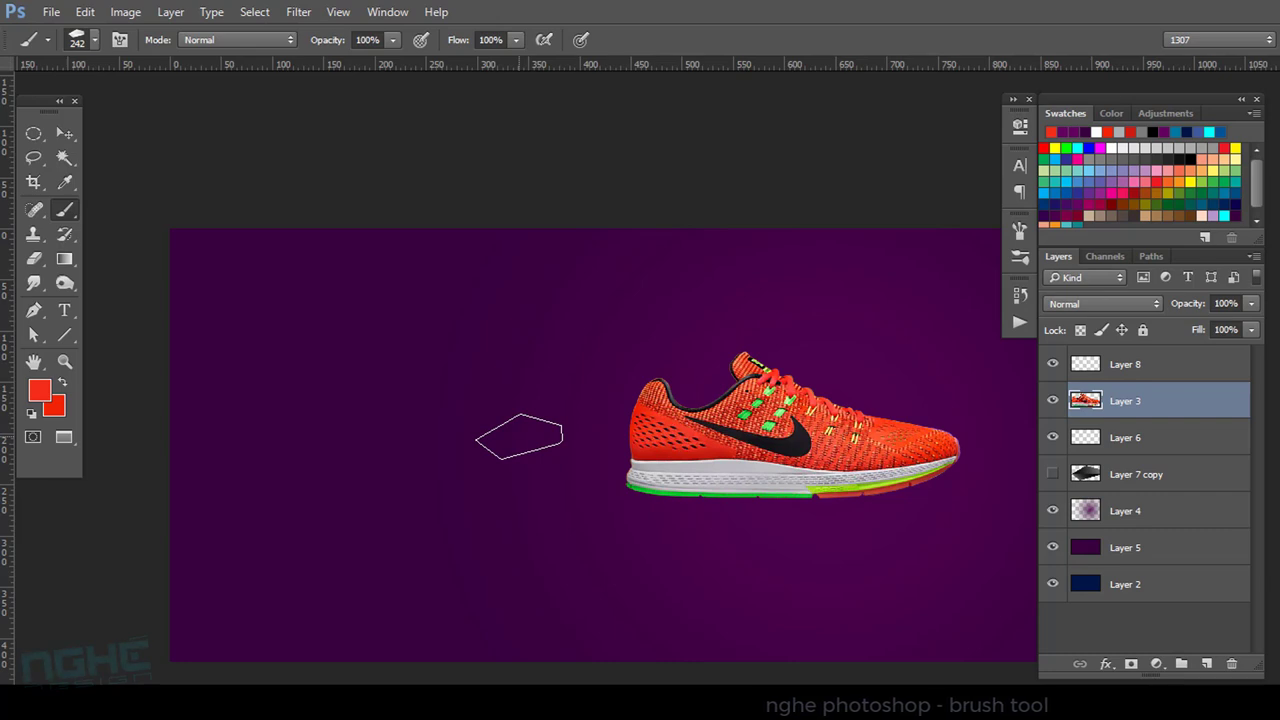
Stamp three small 46 px shards and three medium 91 px shards left of the shoe.
left_click(96, 40)
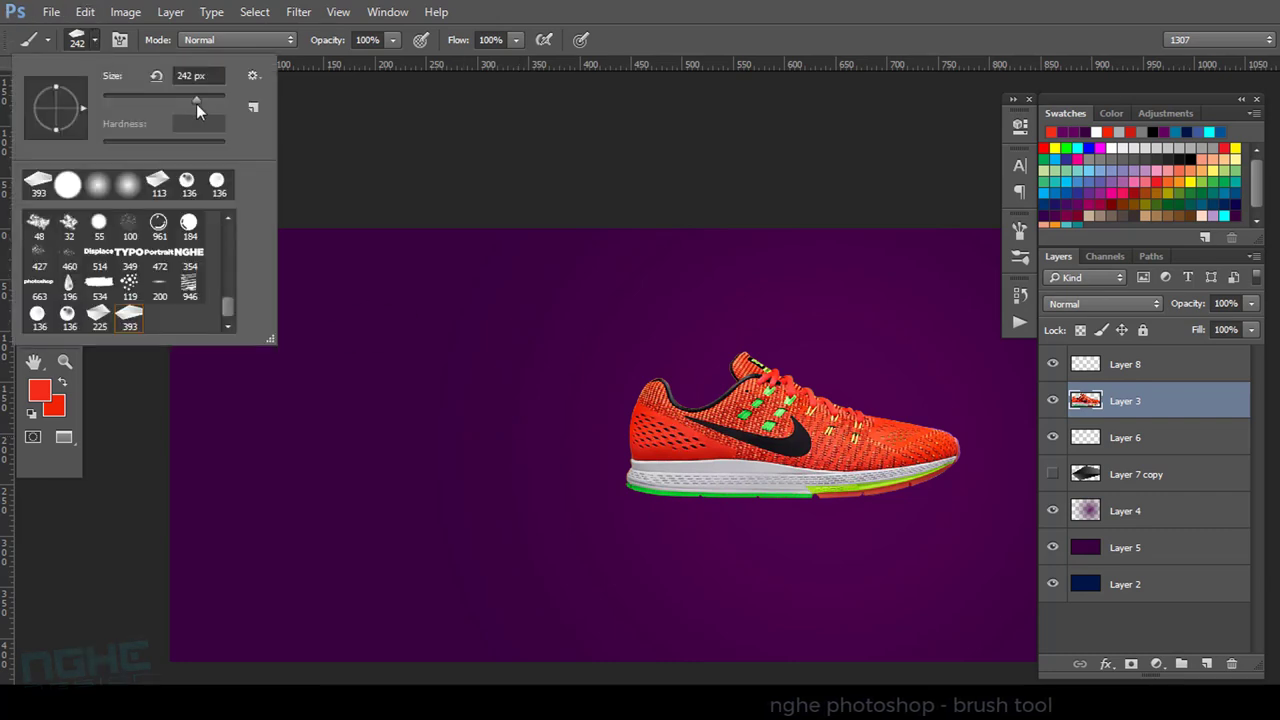
left_click_drag(196, 103, 131, 100)
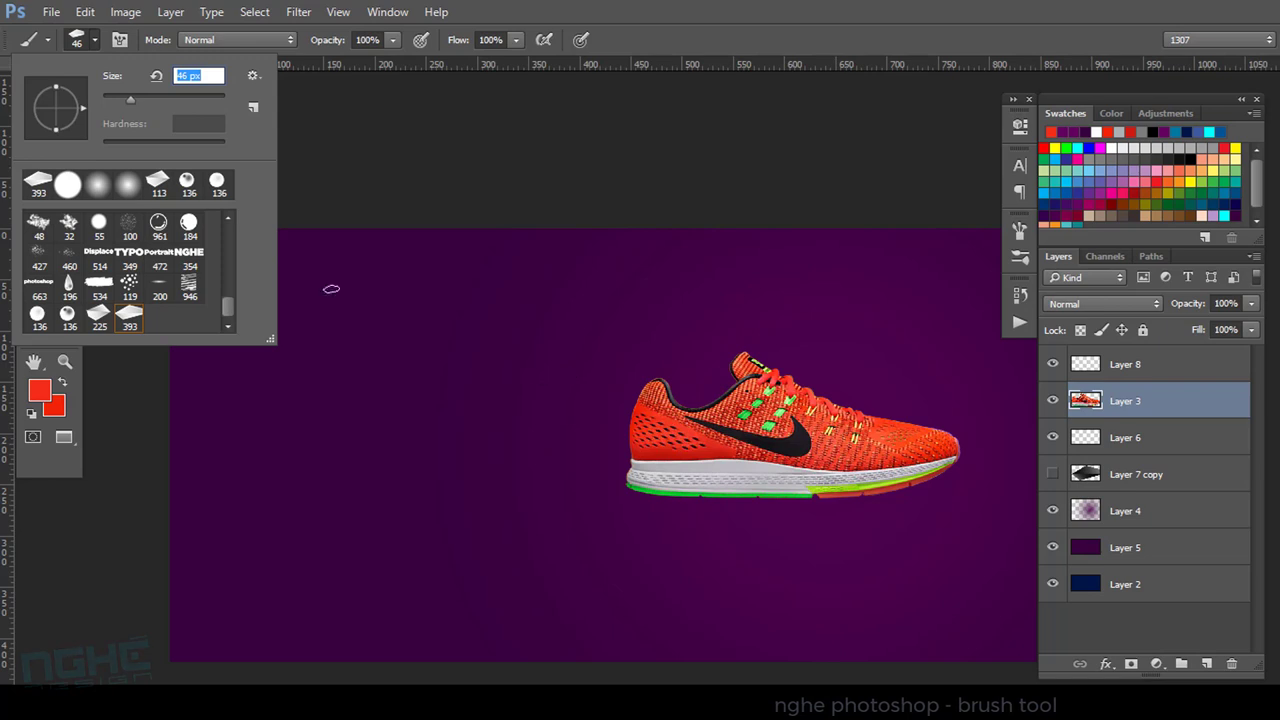
left_click(357, 362)
left_click(464, 397)
left_click(524, 370)
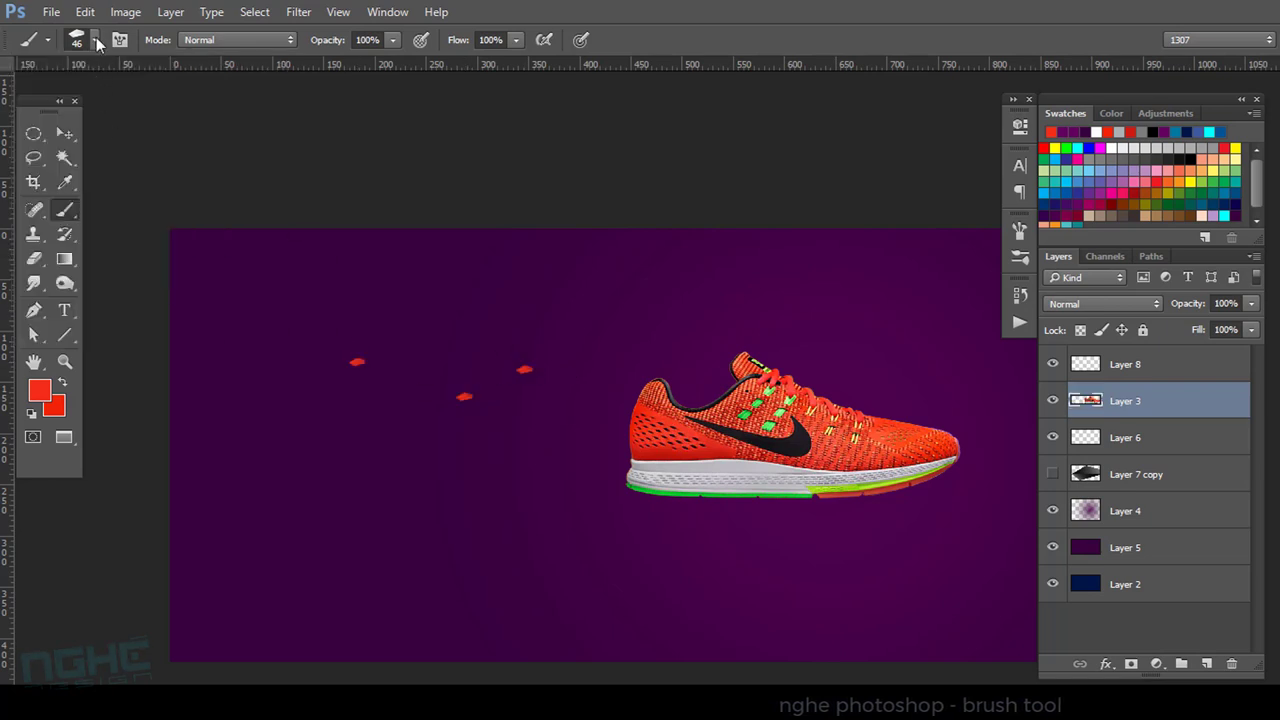
left_click(96, 40)
left_click_drag(129, 106, 157, 101)
left_click(445, 345)
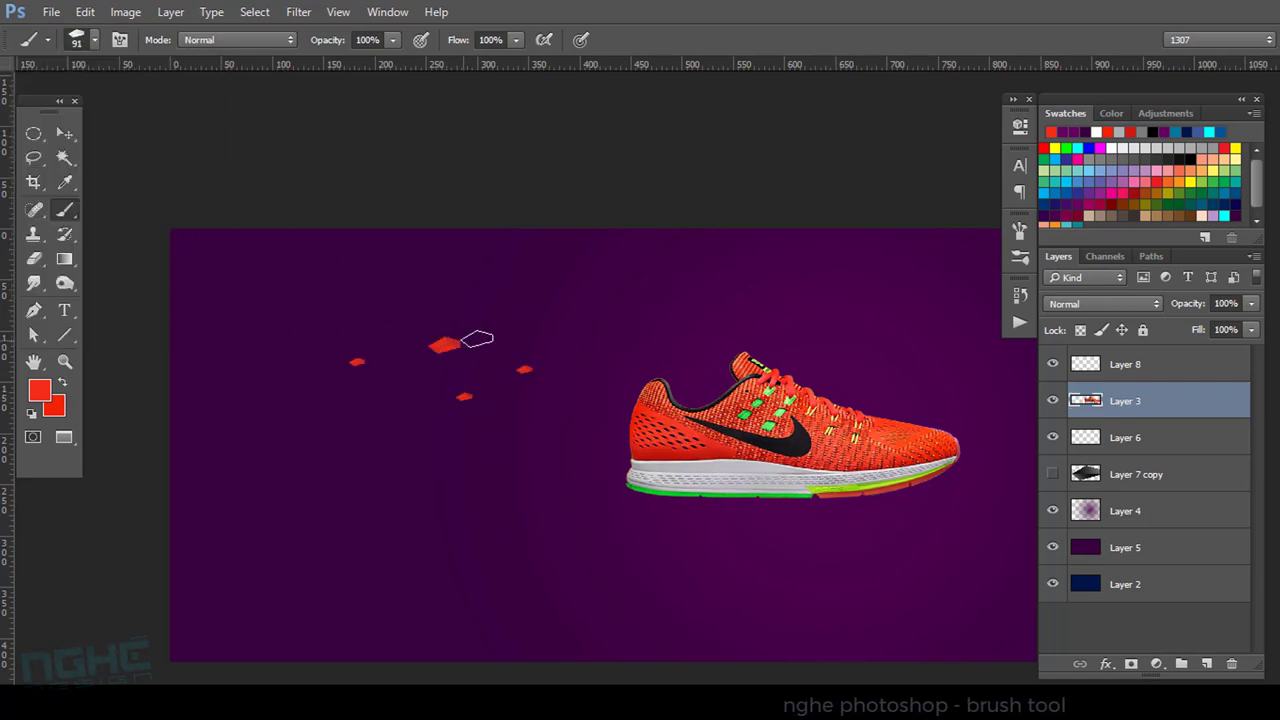
left_click(572, 320)
left_click(621, 332)
Stamp three larger 139 px shards lower left of the shoe, then enlarge the brush to 500 px.
right_click(492, 452)
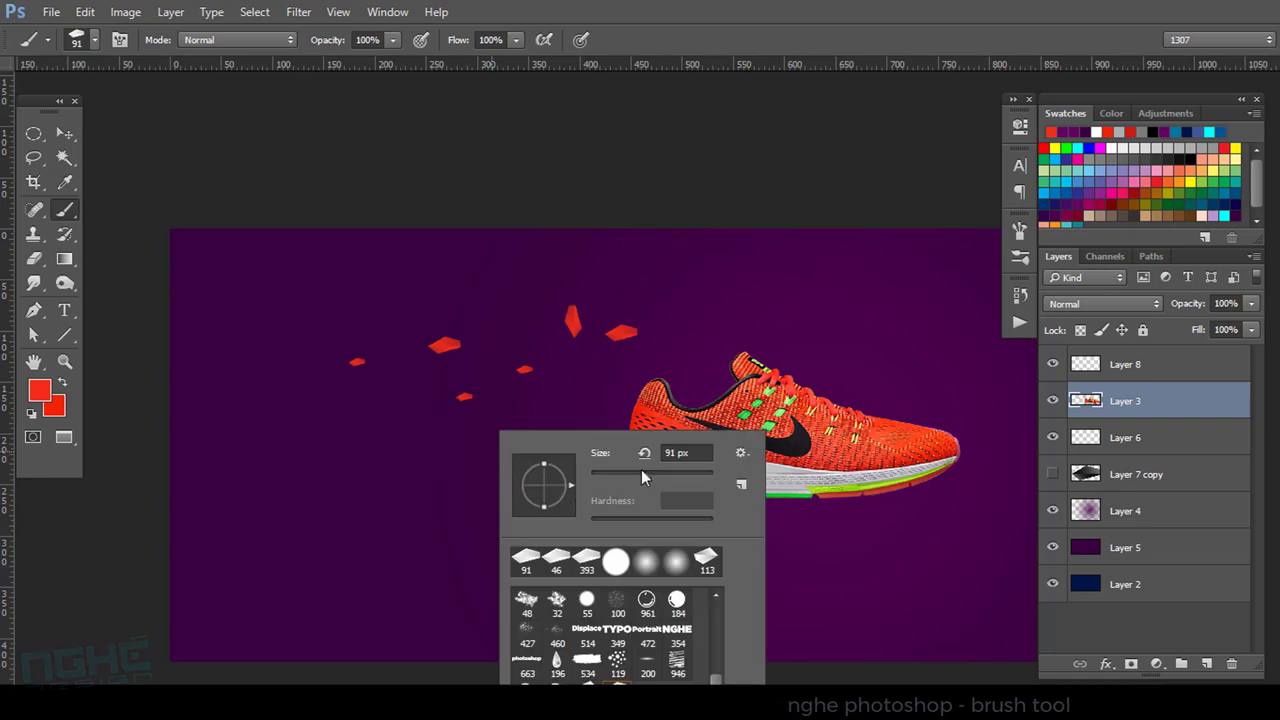
left_click_drag(641, 470, 664, 474)
left_click(419, 490)
left_click(328, 440)
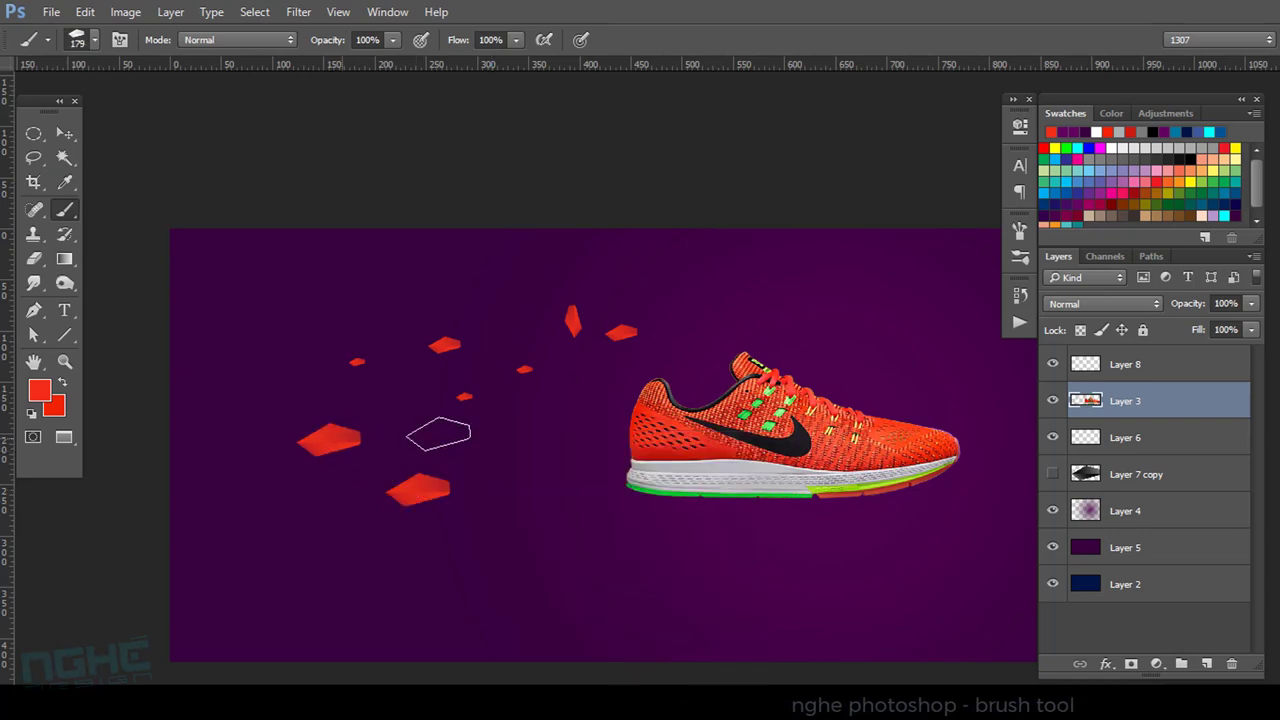
left_click(520, 429)
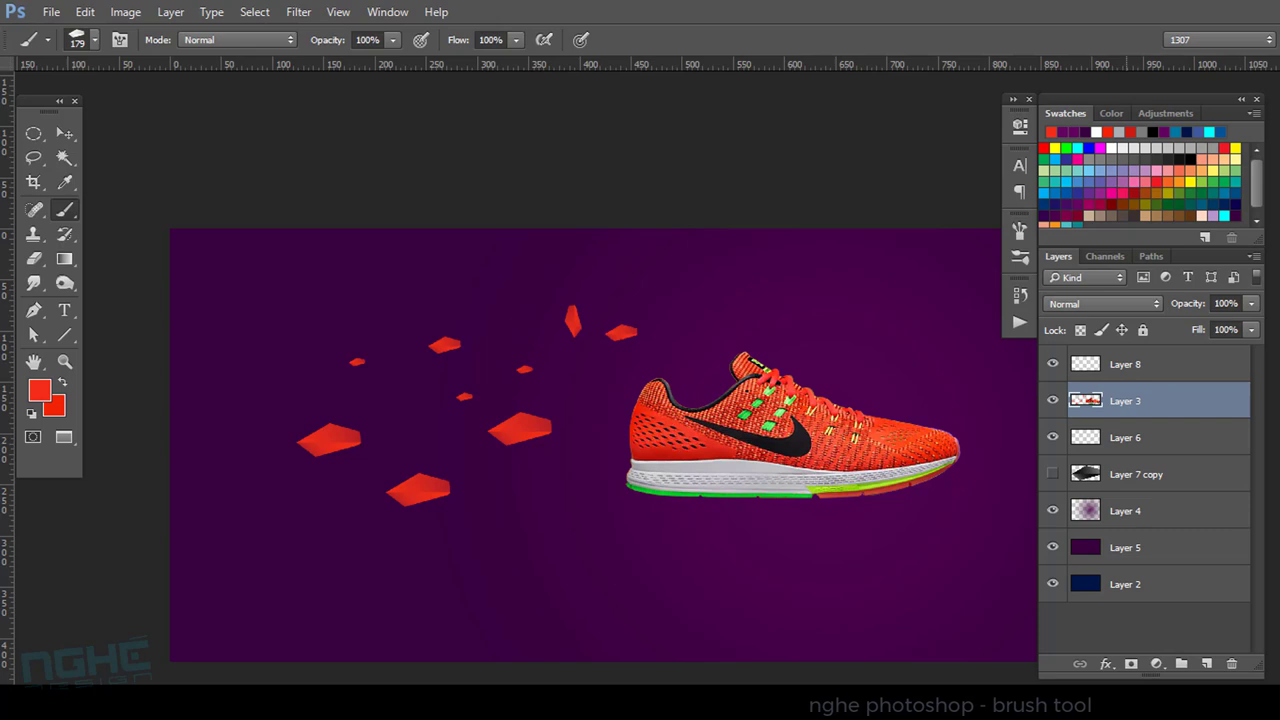
key("super")
key("Escape")
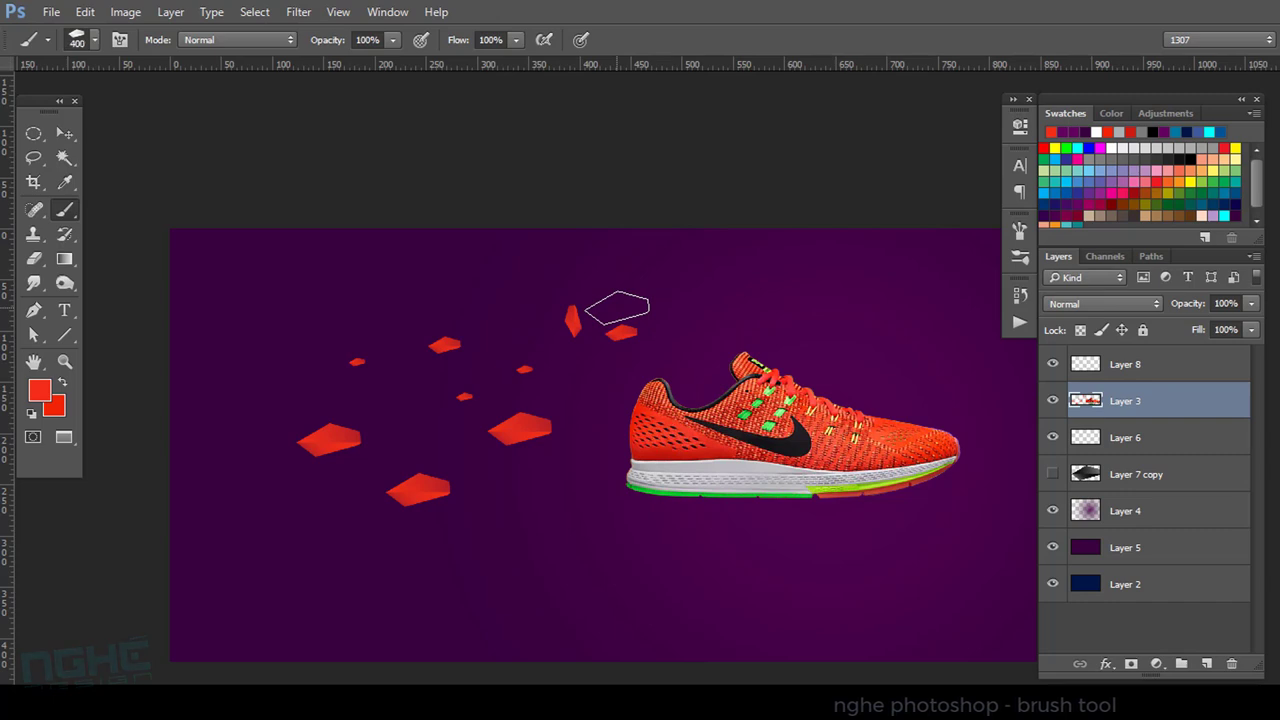
key("bracketright")
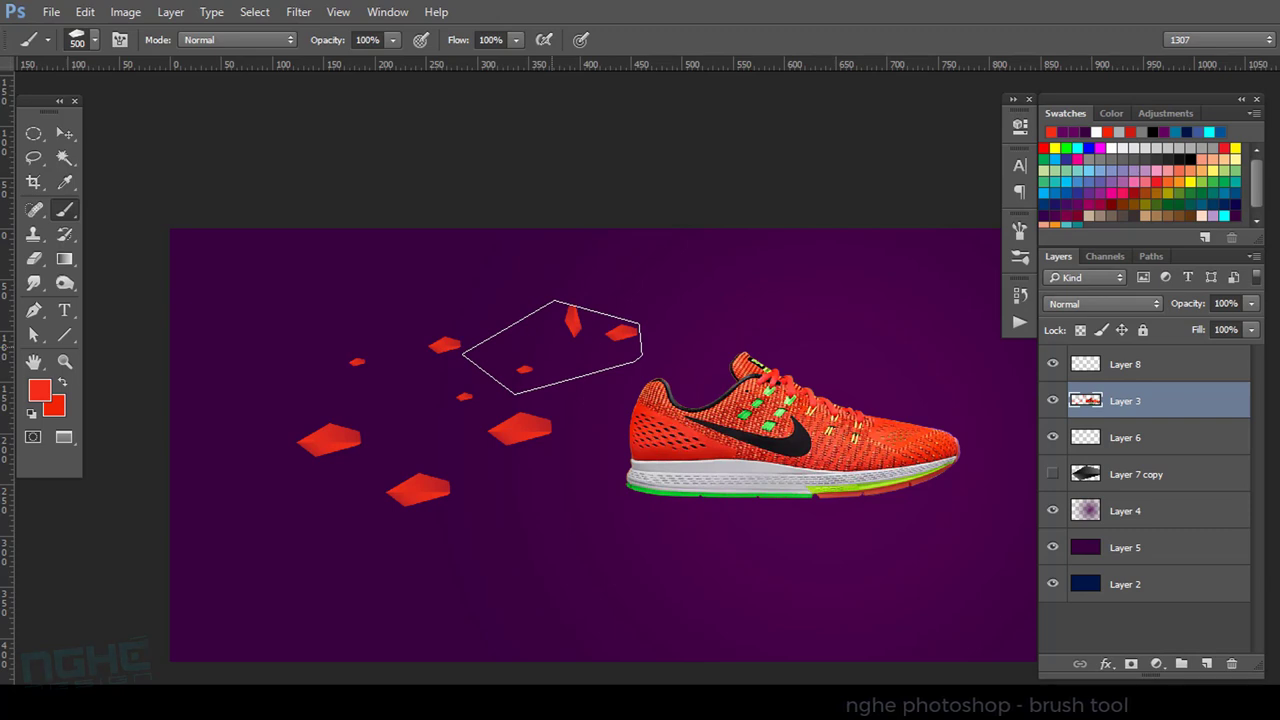
Resize the brush on the canvas and pick the 393 px pentagon shard preset.
right_click(552, 347, "alt")
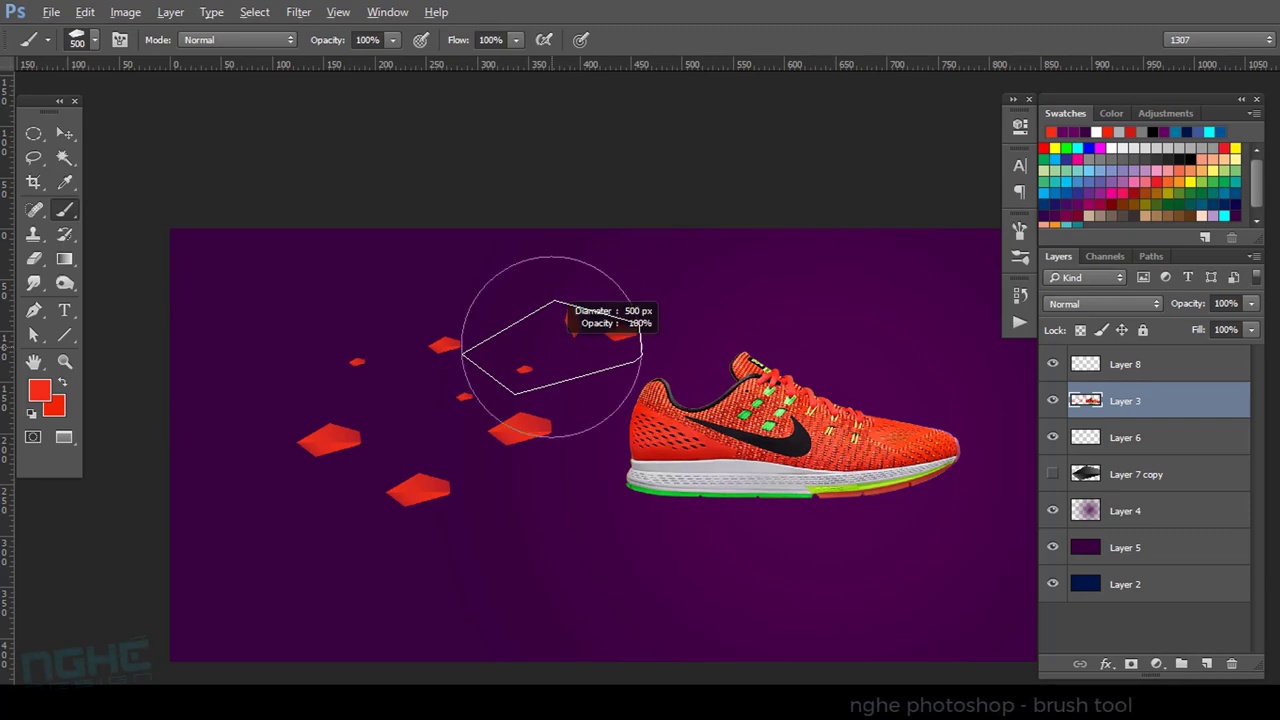
left_click_drag(552, 347, 469, 359)
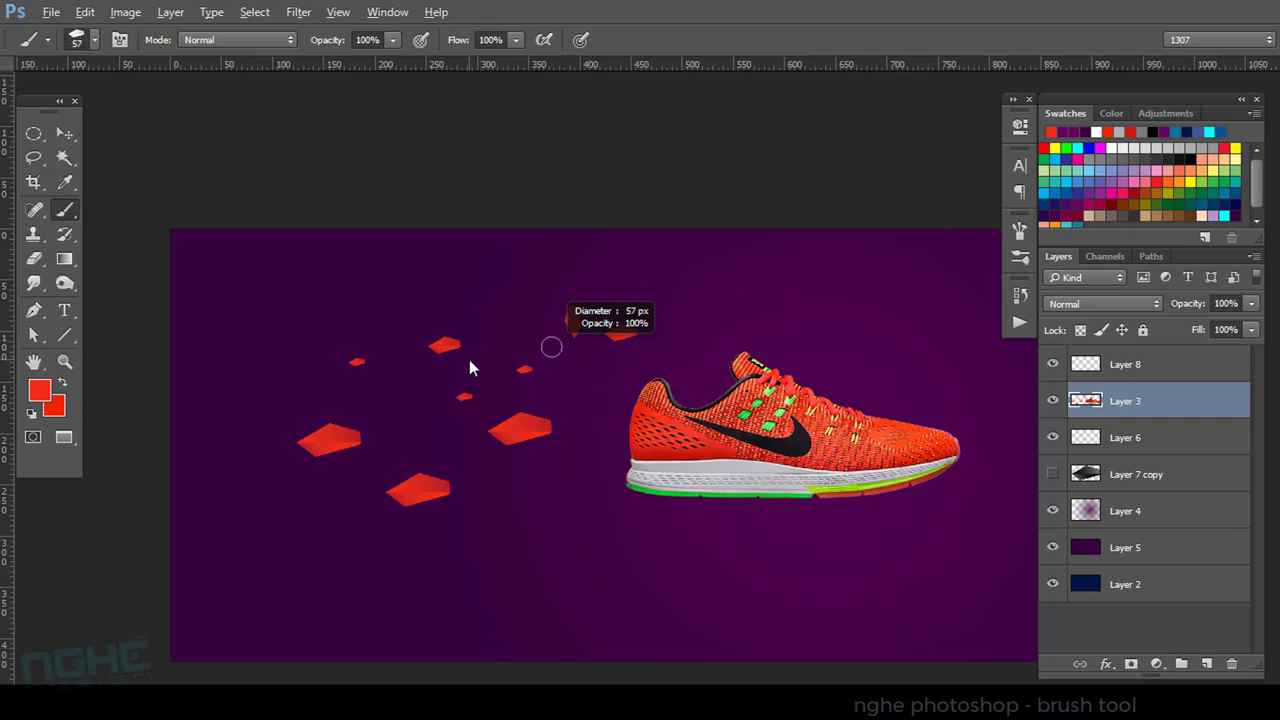
mouse_move(469, 359)
left_mouse_down()
mouse_move(620, 355)
mouse_move(550, 366)
mouse_move(556, 396)
mouse_move(536, 364)
mouse_move(548, 346)
mouse_move(549, 365)
left_mouse_up()
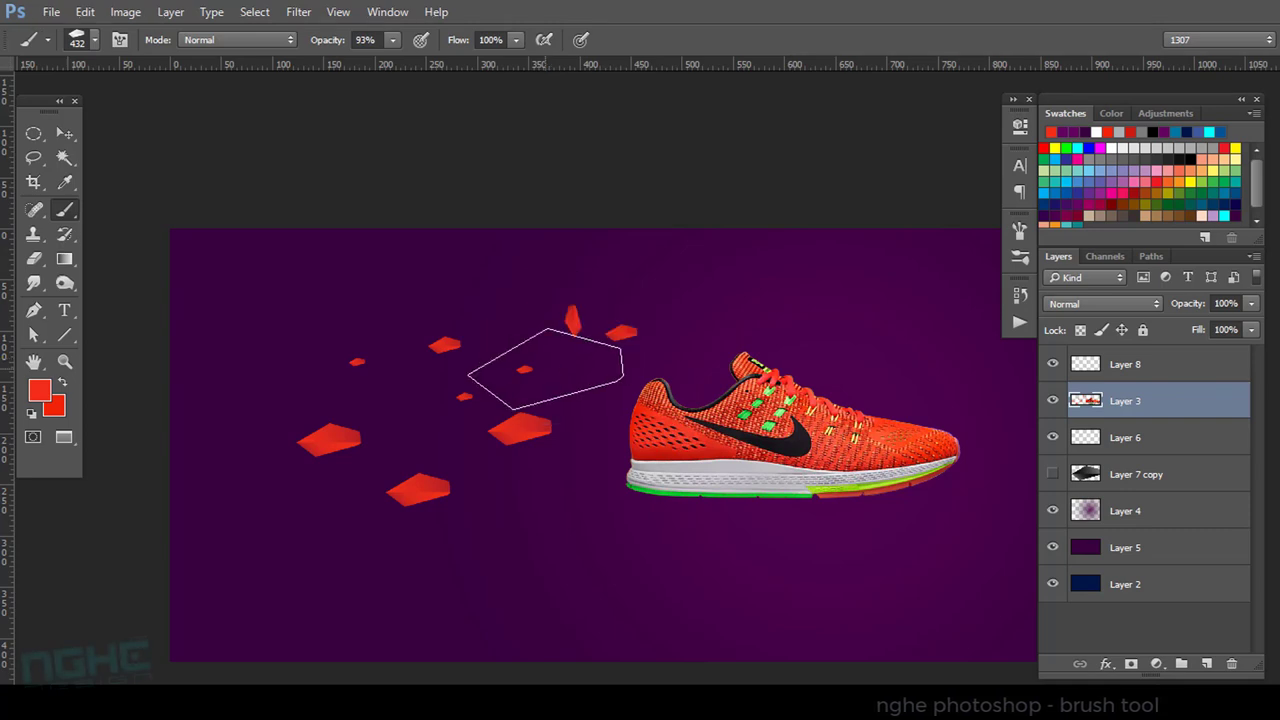
right_click(550, 367)
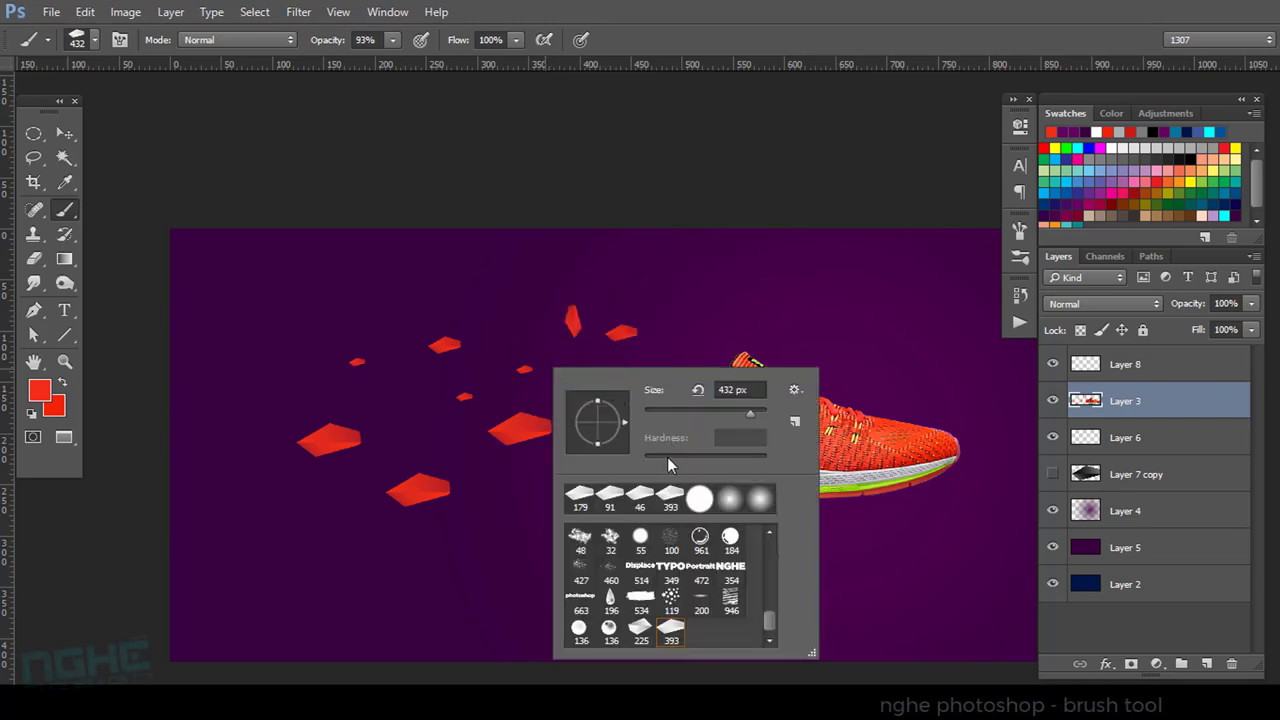
left_click(730, 498)
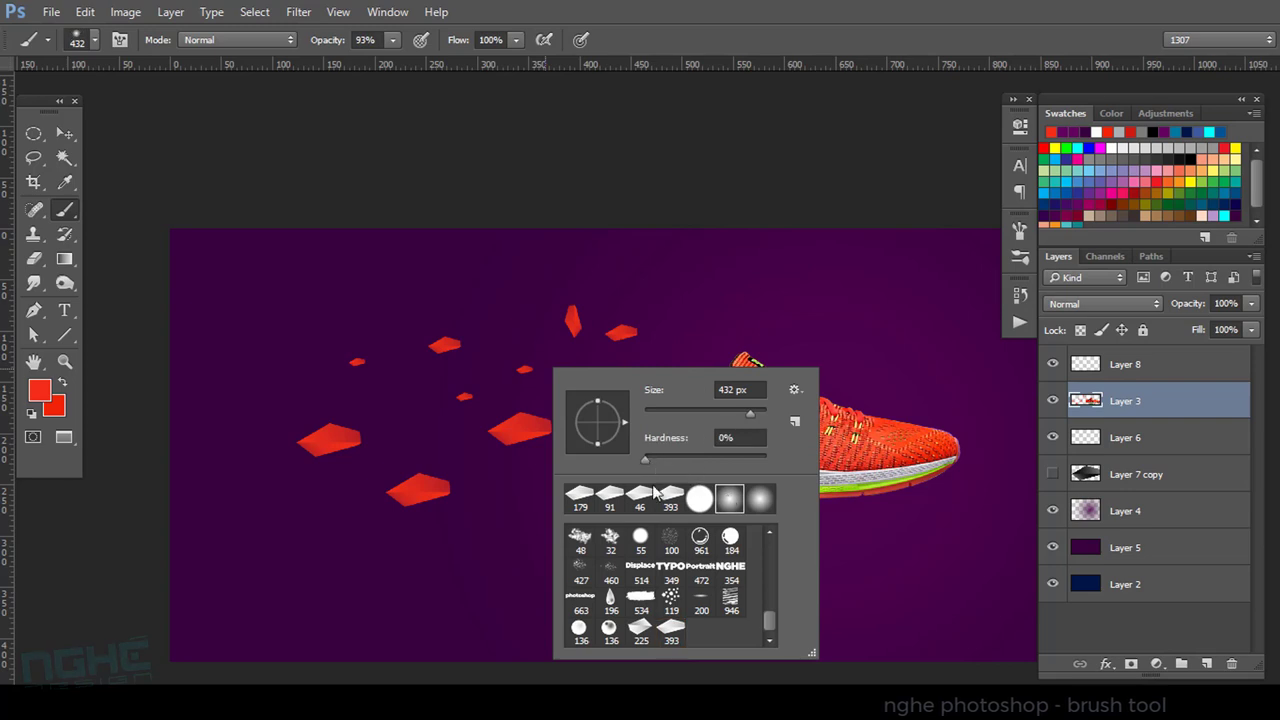
left_click(578, 500)
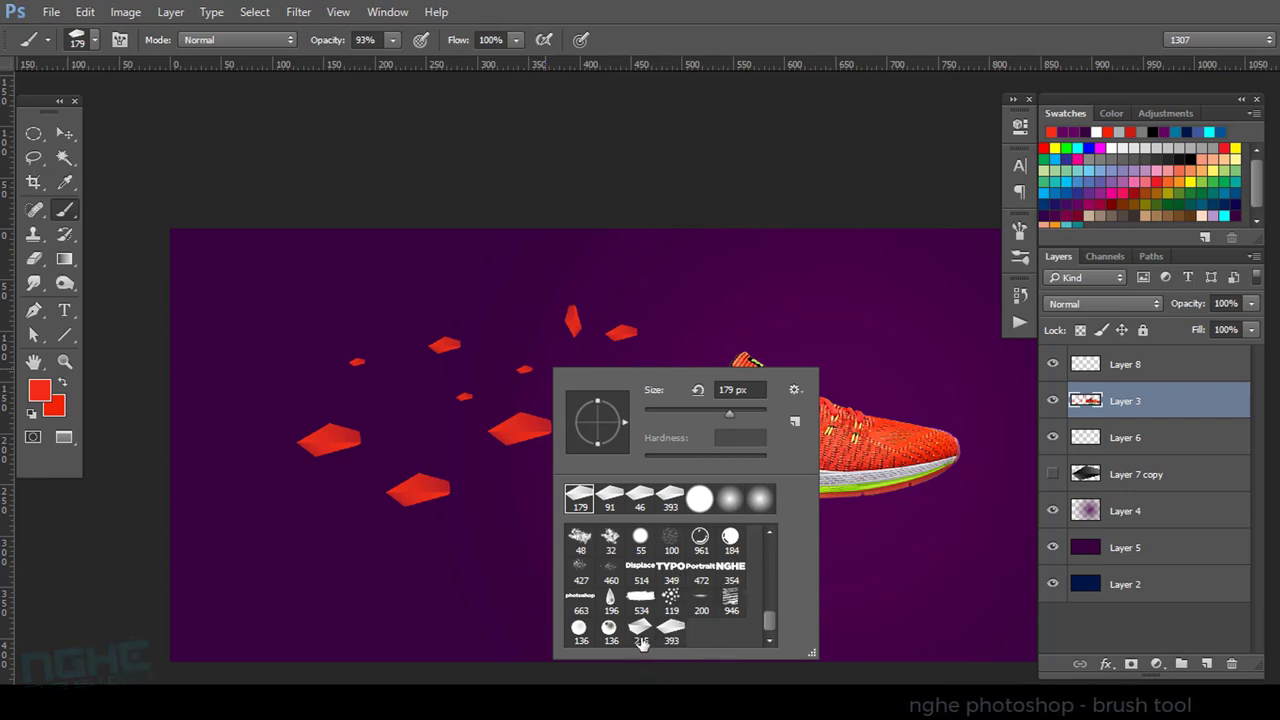
left_click(672, 634)
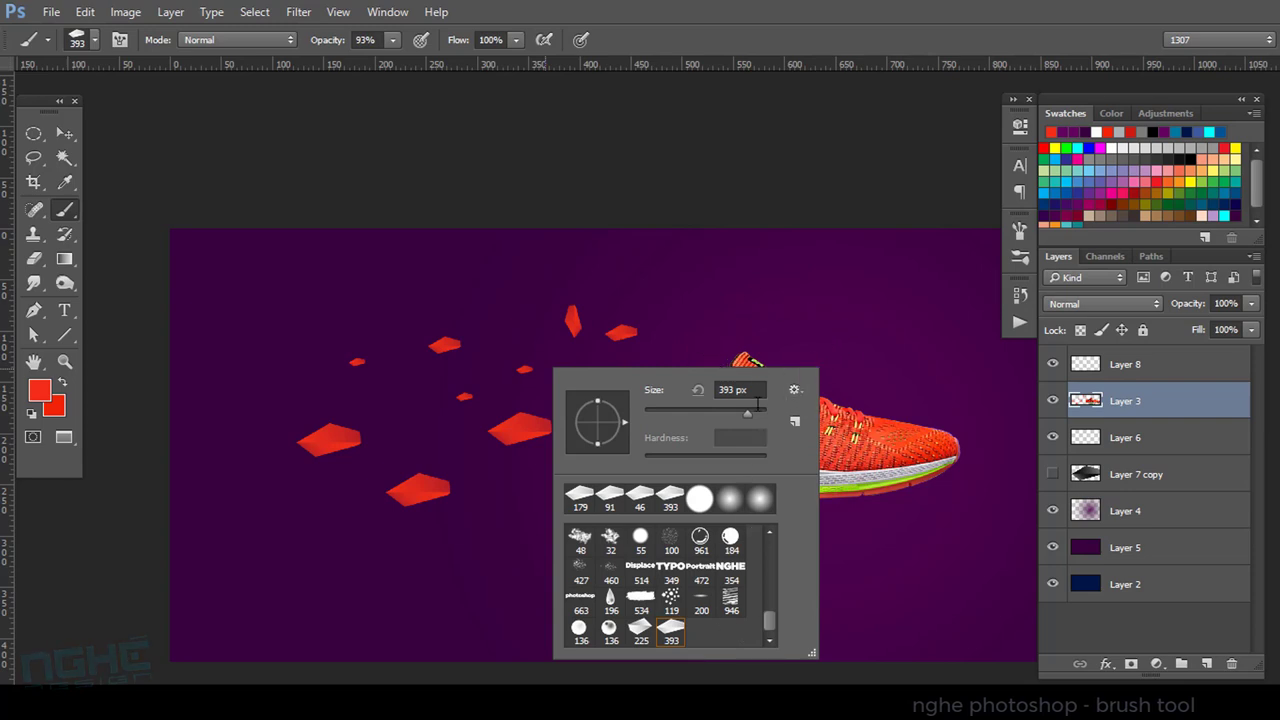
Stamp two large translucent shards above the shoe.
left_click(733, 311)
left_click(590, 316)
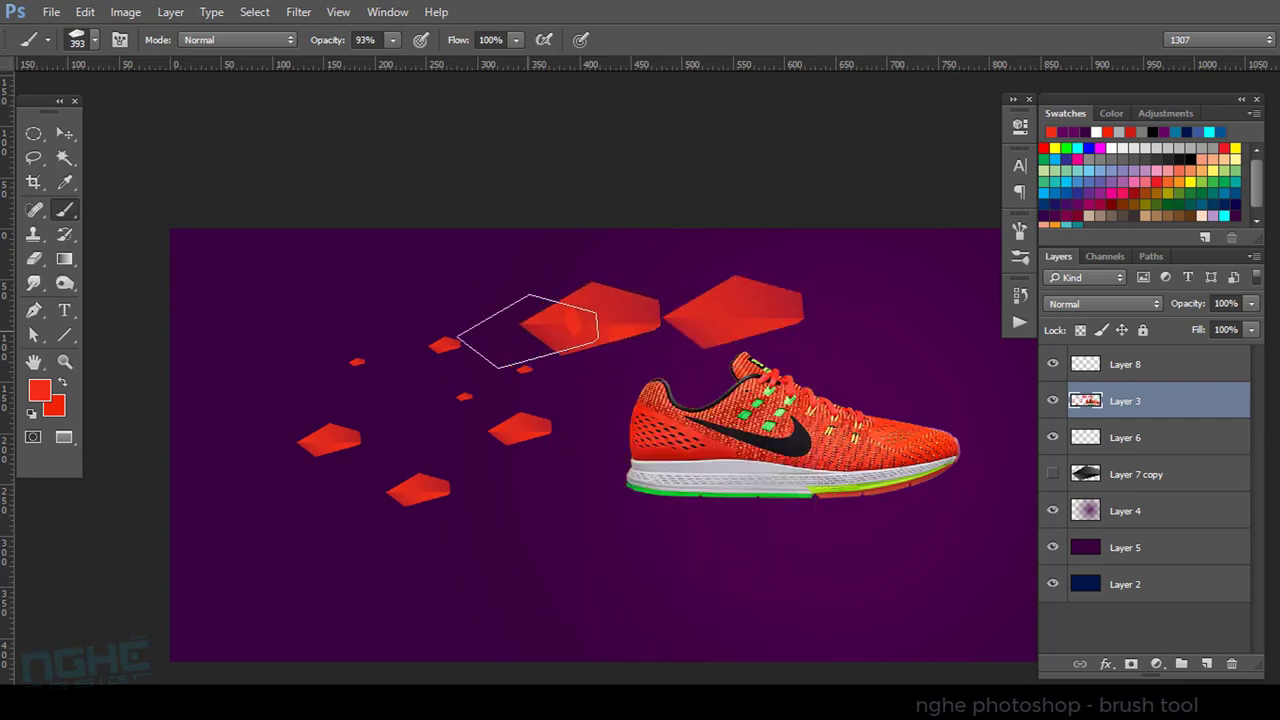
left_click_drag(465, 348, 476, 421)
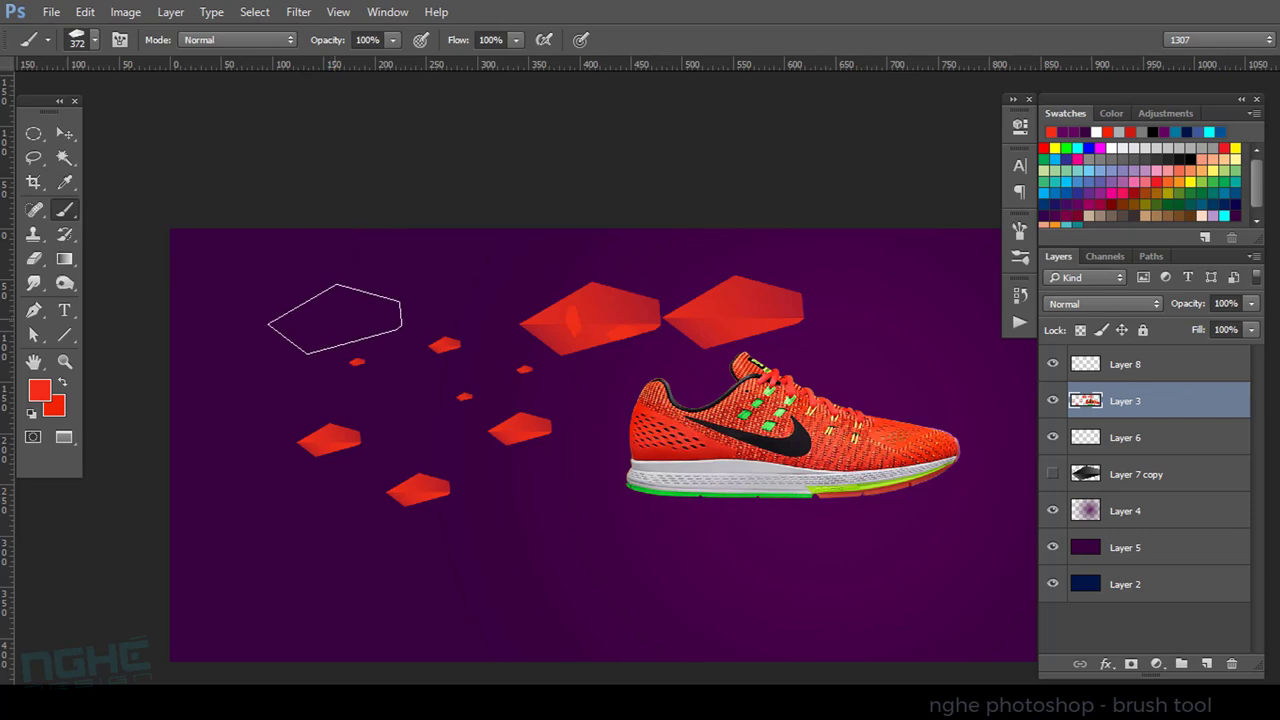
key("v")
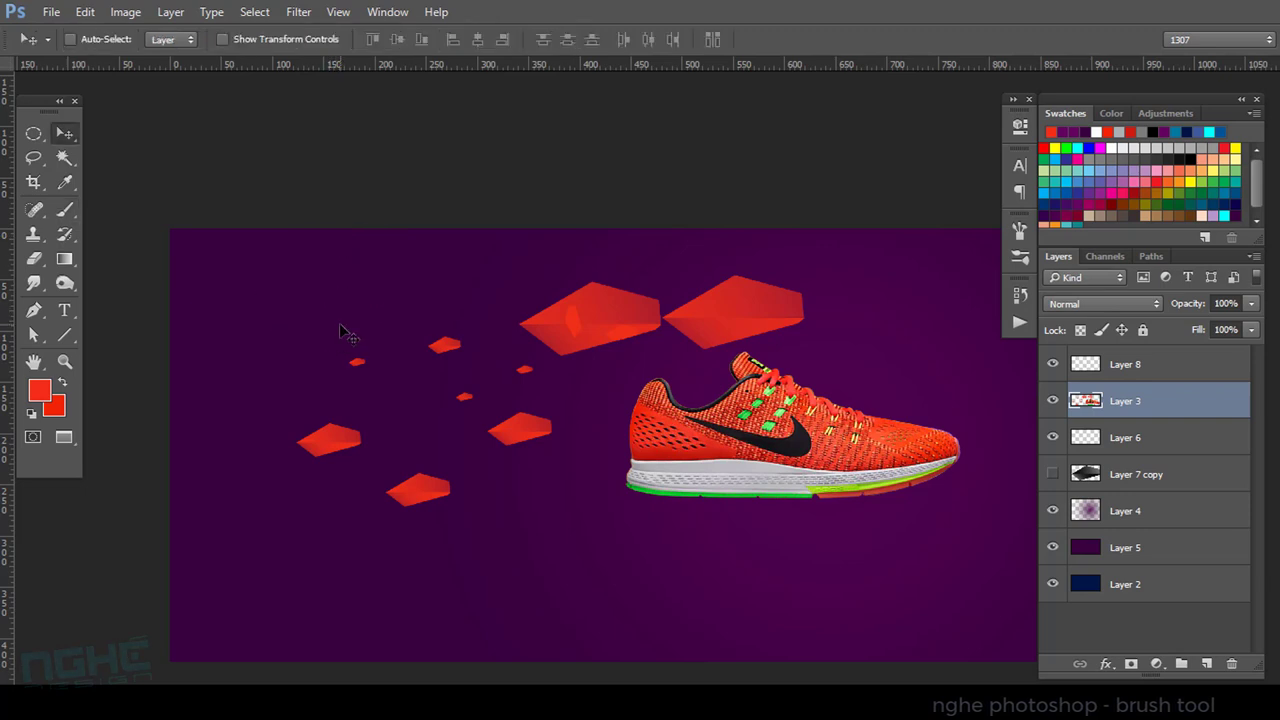
key("b")
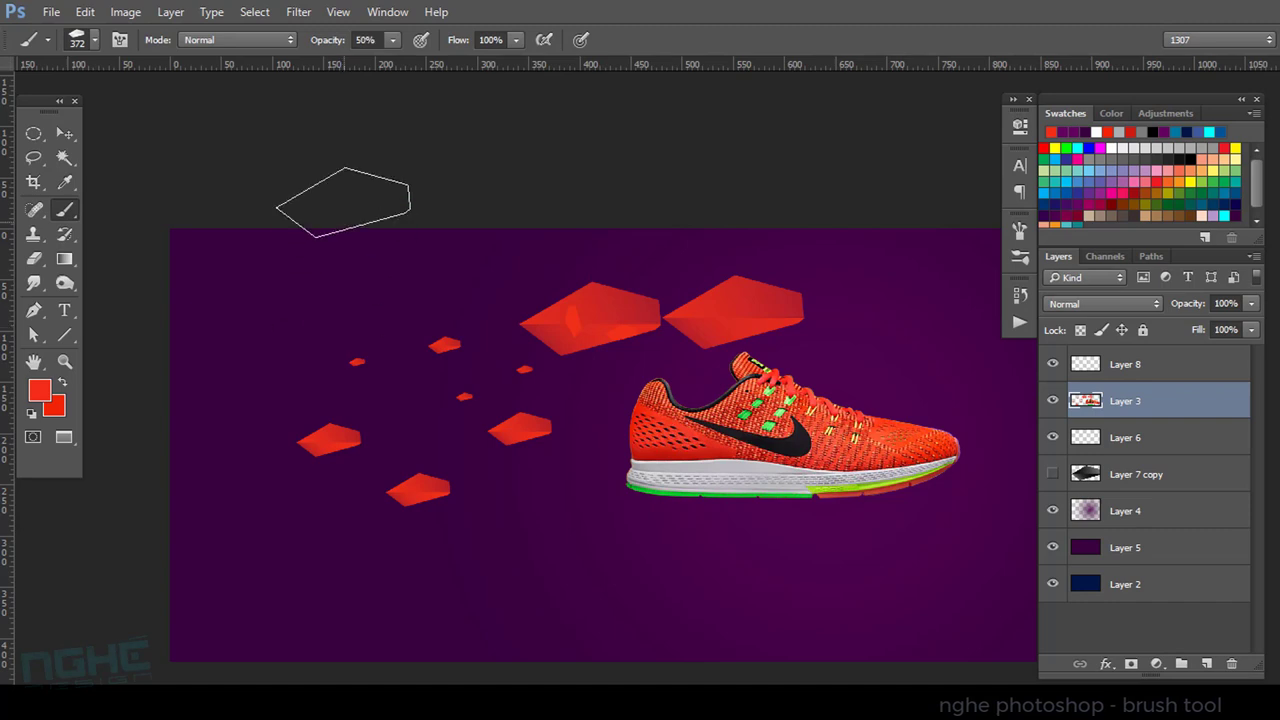
At 100% opacity, stamp three large shards on the left and toggle Layer 3 to check them.
key("9")
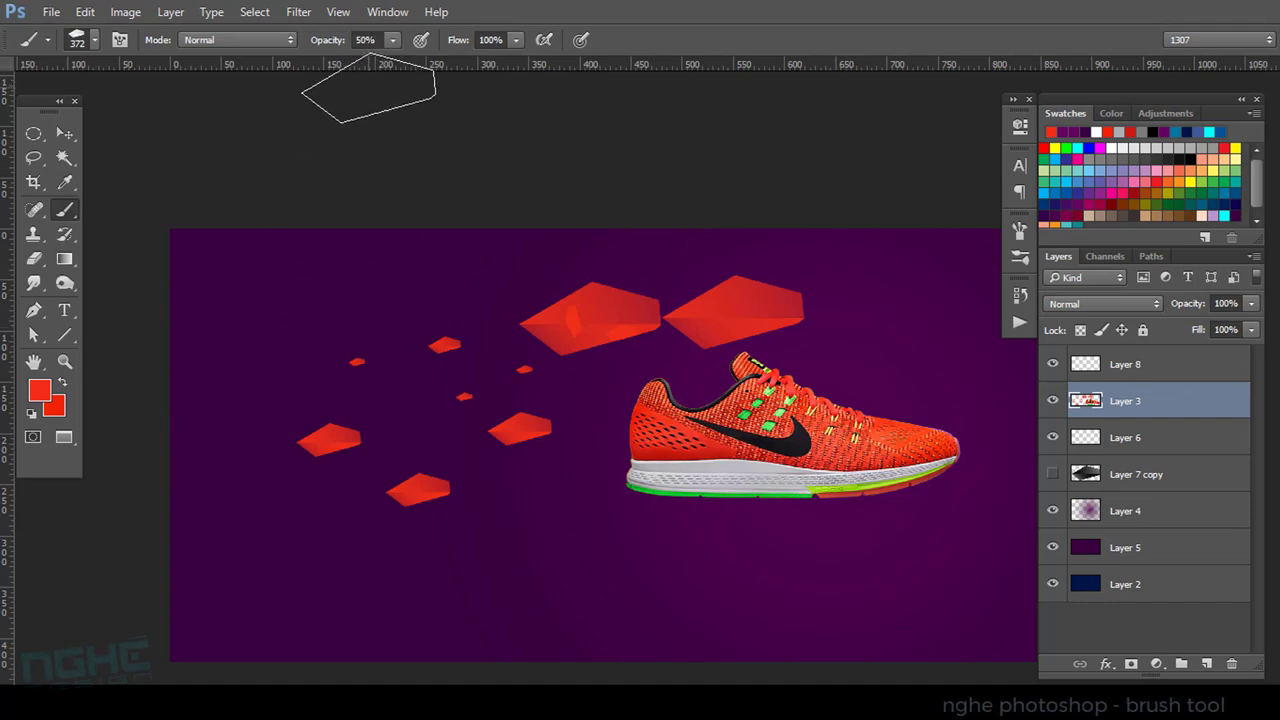
key("0")
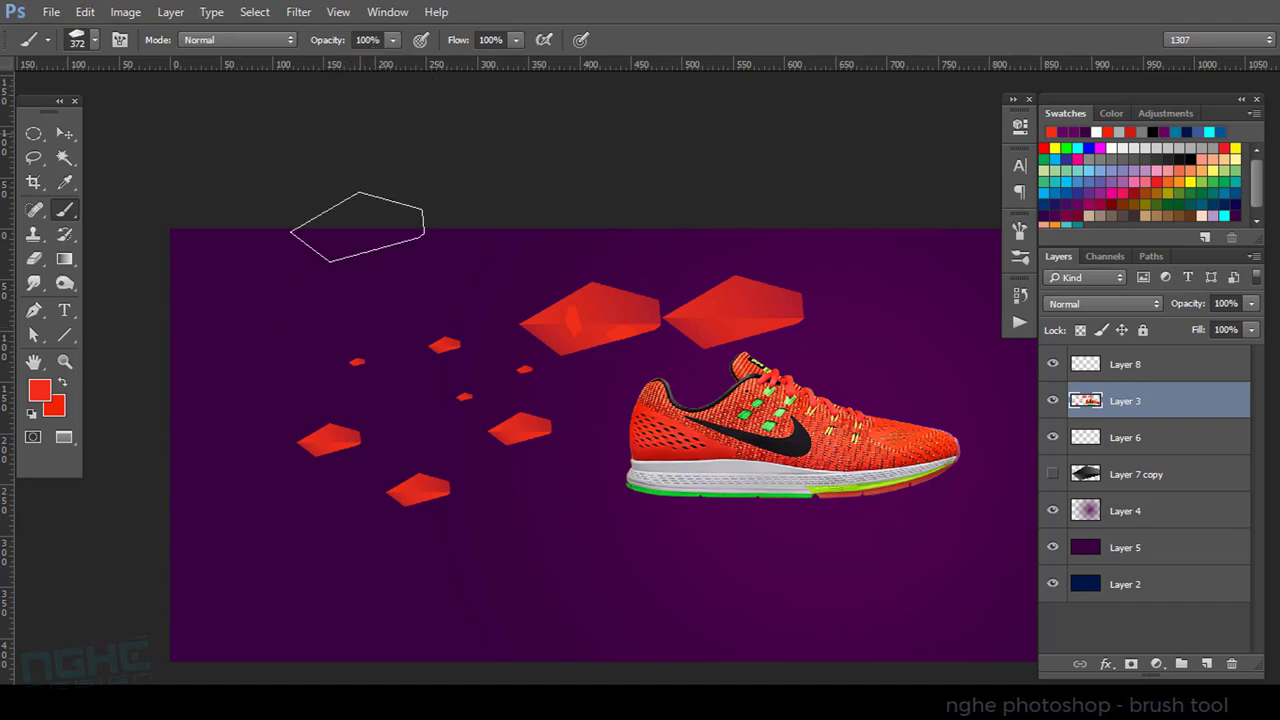
left_click(387, 333)
left_click(287, 388)
left_click(400, 457)
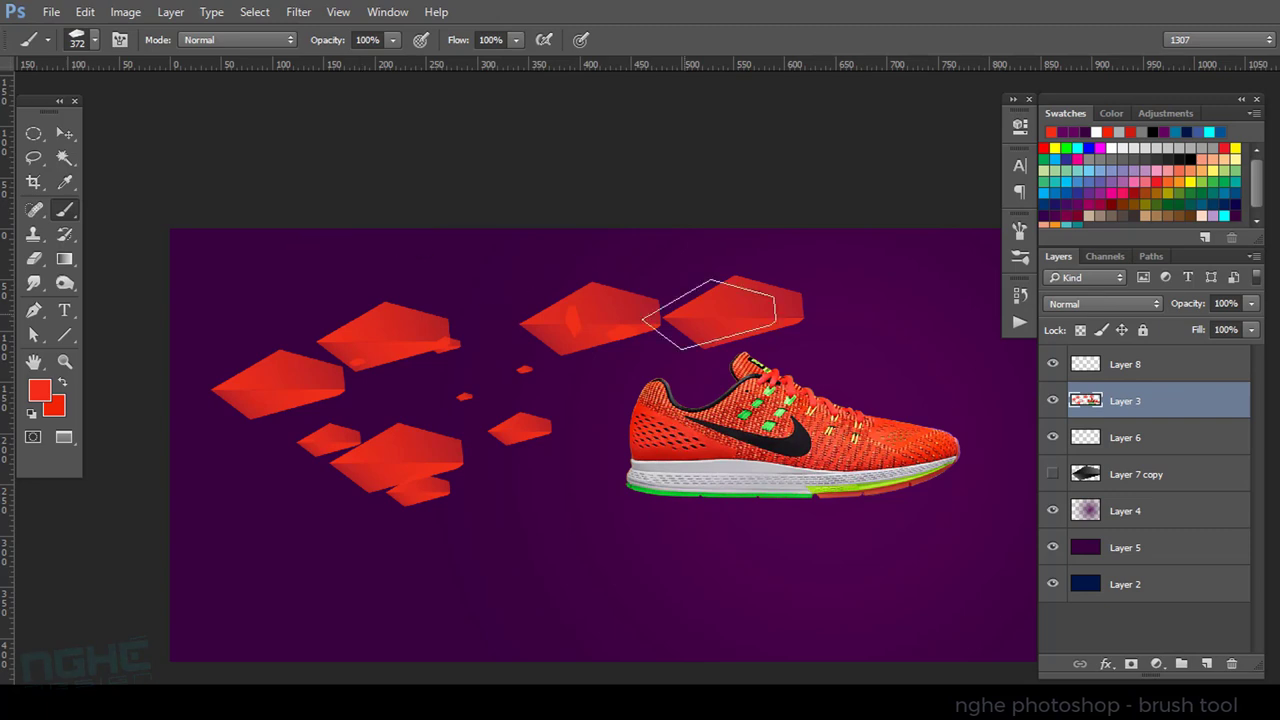
left_click(1052, 400)
Lasso the red shards beside the shoe on Layer 3, delete them, and deselect.
key("l")
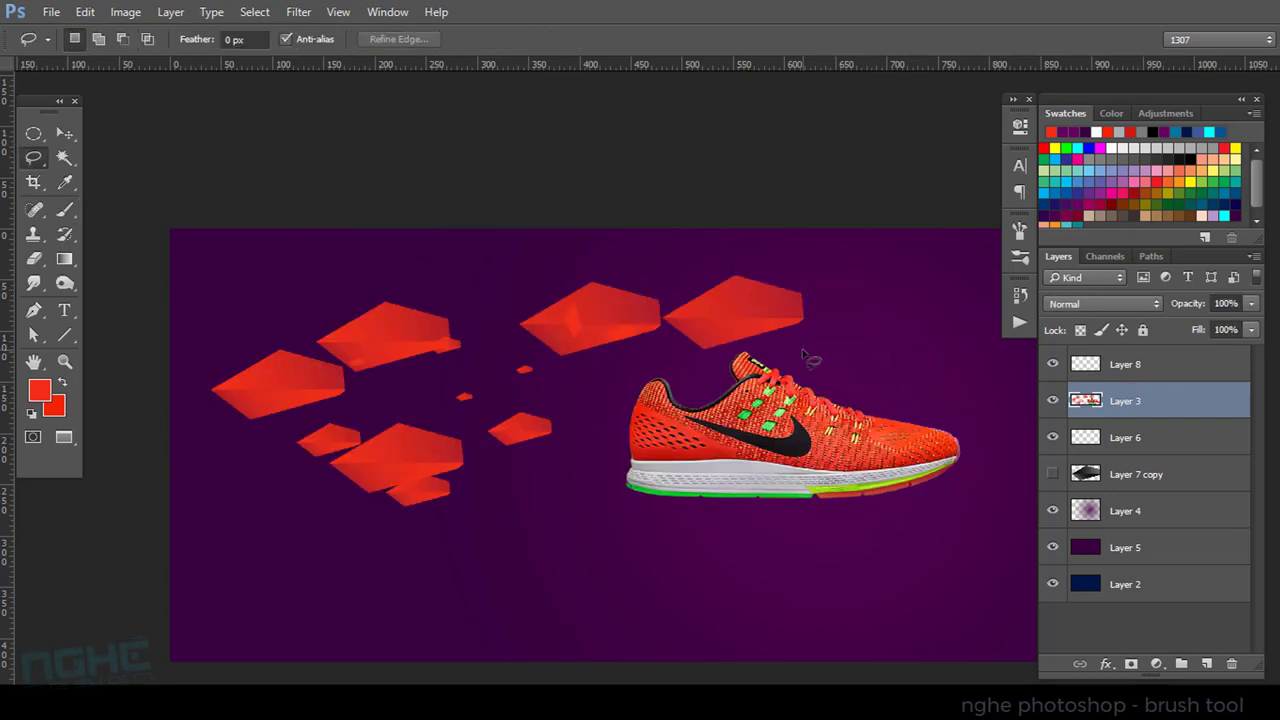
mouse_move(805, 355)
left_mouse_down()
mouse_move(740, 360)
mouse_move(340, 563)
mouse_move(225, 312)
mouse_move(734, 240)
mouse_move(825, 320)
mouse_move(785, 357)
left_mouse_up()
left_click(787, 366)
key("Delete")
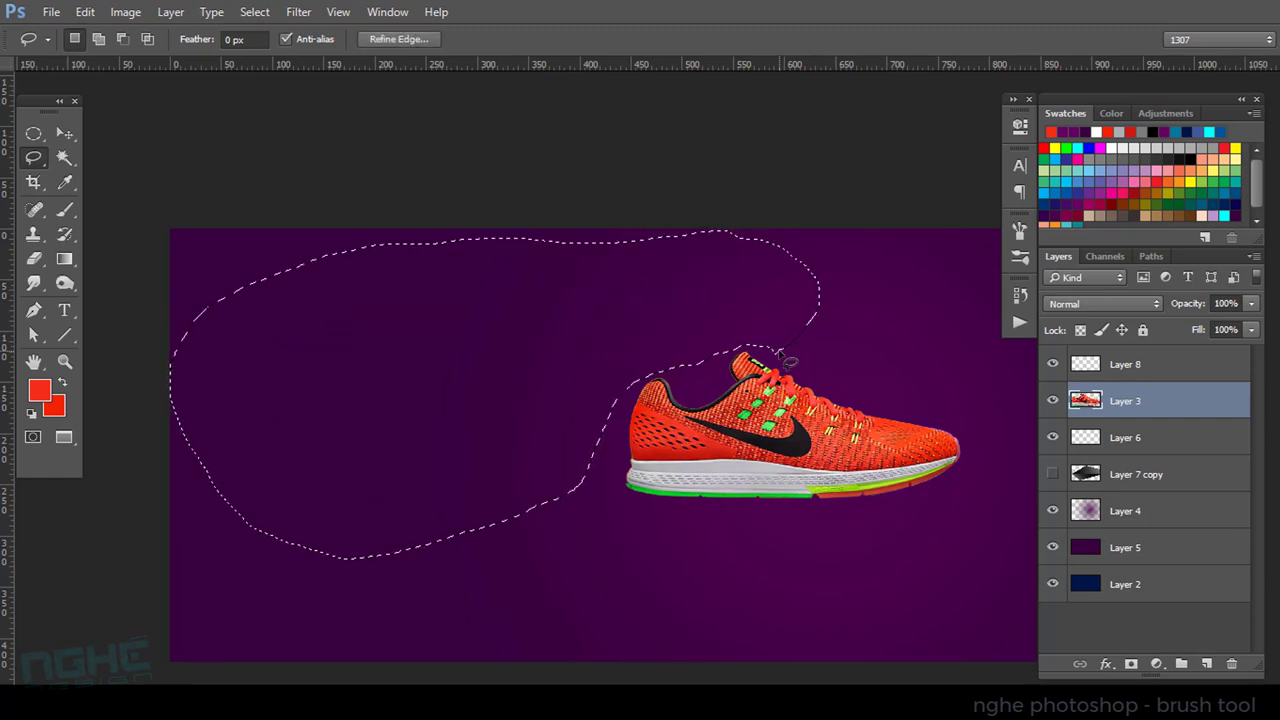
key("ctrl+d")
key("b")
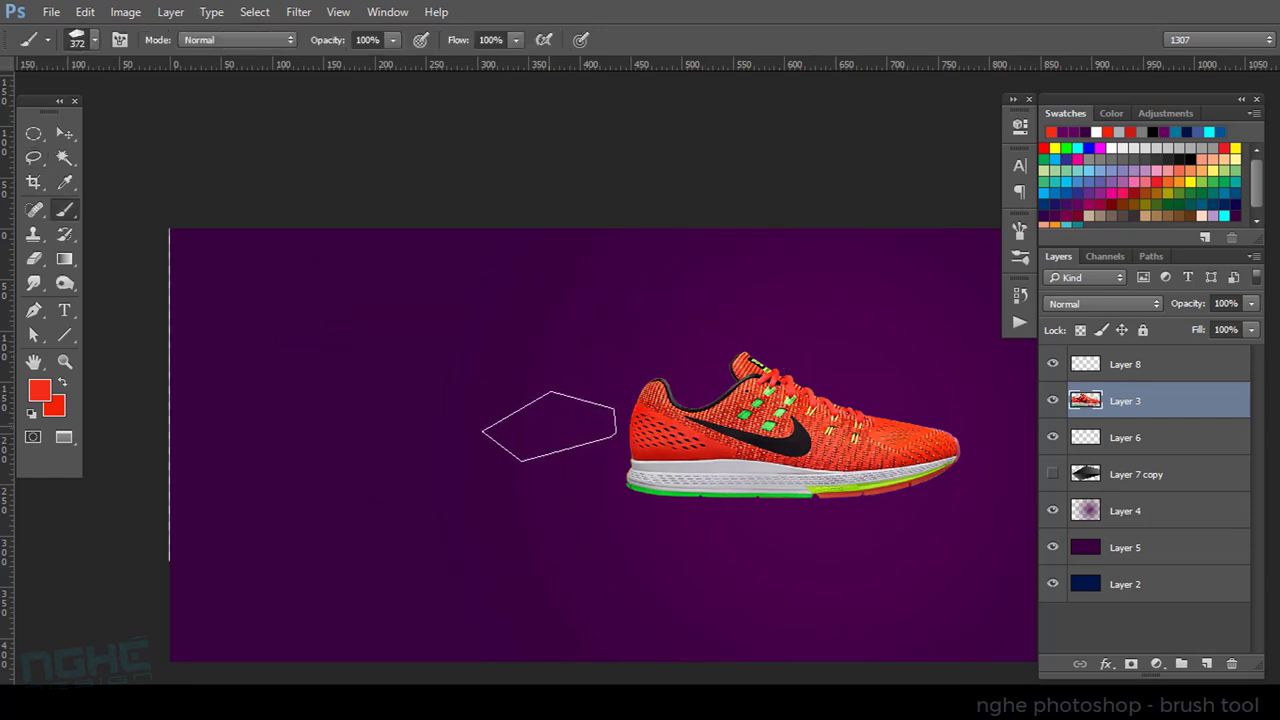
Set the shard brush spacing to 264%, paint two test rows, and undo them.
left_click(119, 40)
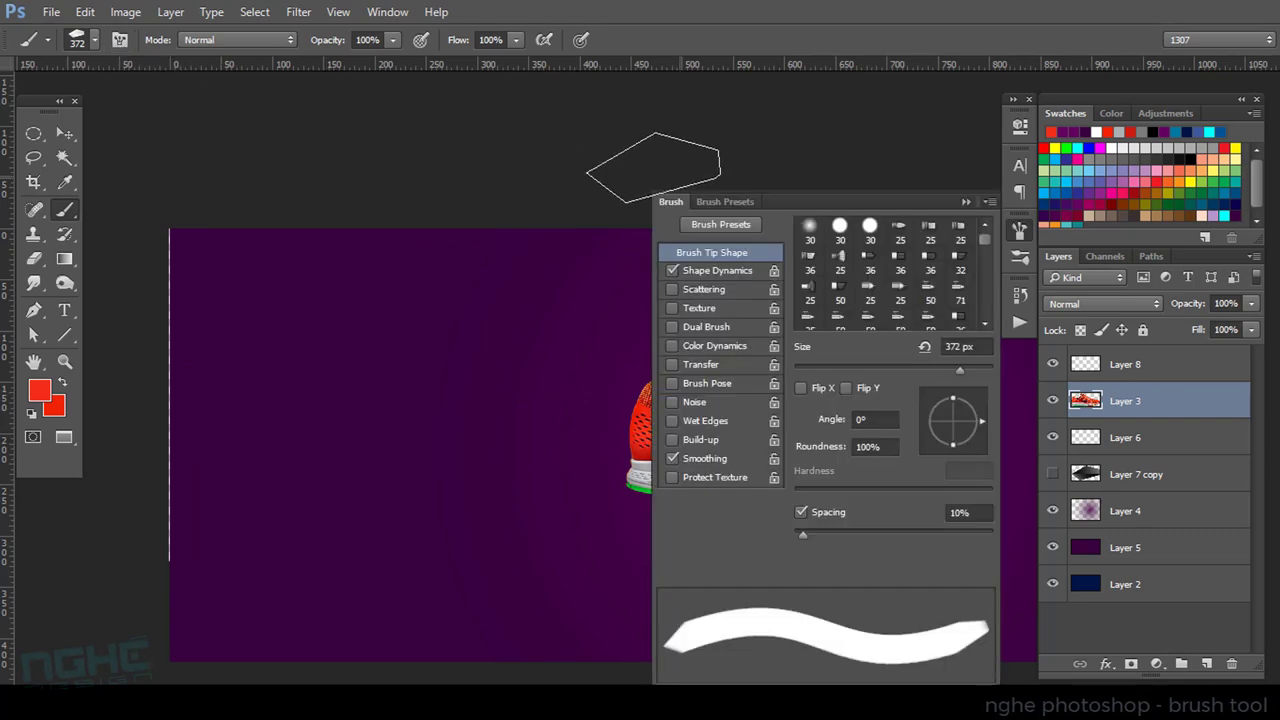
mouse_move(593, 379)
left_mouse_down()
mouse_move(445, 297)
mouse_move(481, 317)
mouse_move(450, 335)
left_mouse_up()
scroll(445, 297, "down", 1)
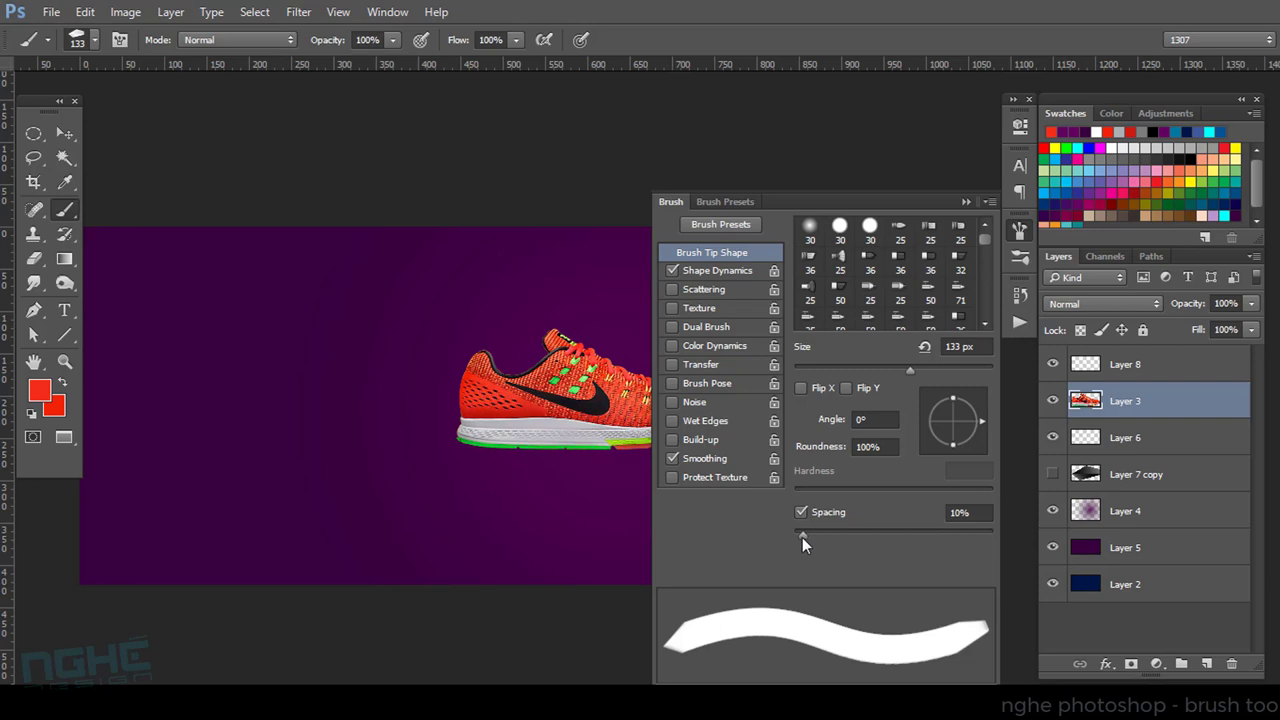
mouse_move(803, 537)
left_mouse_down()
mouse_move(930, 525)
mouse_move(949, 535)
left_mouse_up()
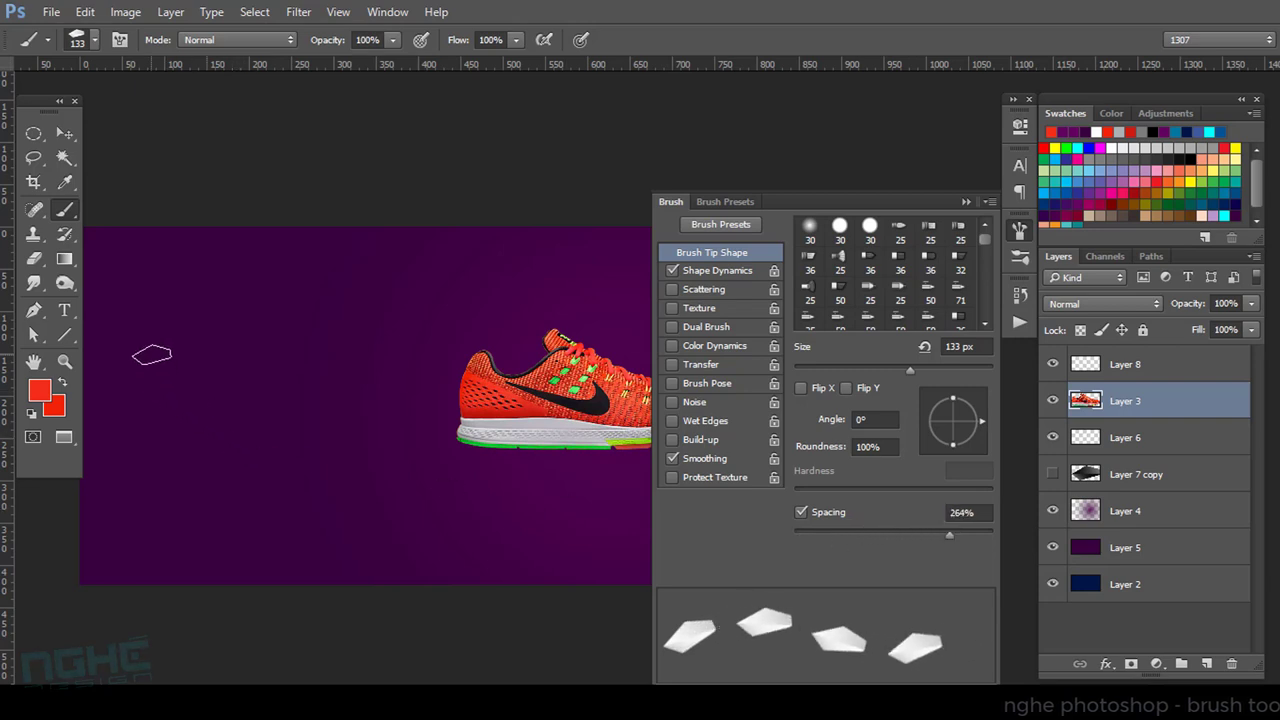
left_click_drag(151, 355, 478, 340)
left_click_drag(145, 437, 371, 417)
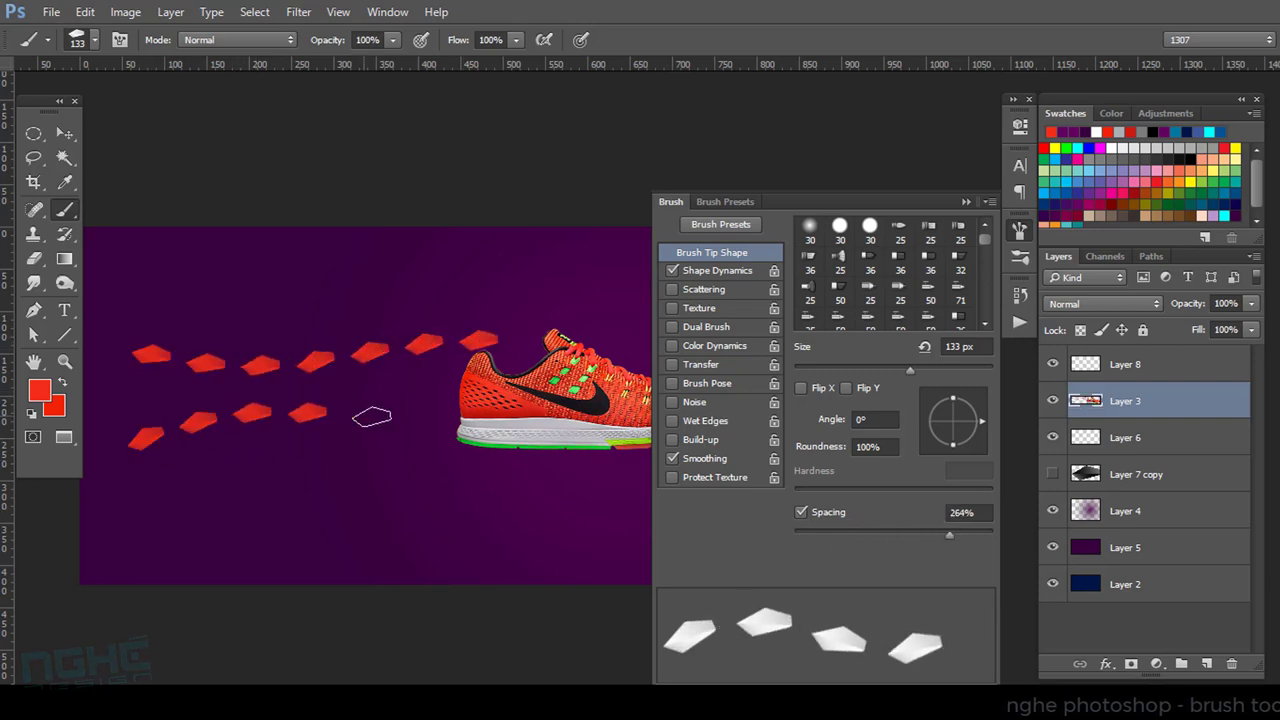
key("ctrl+z")
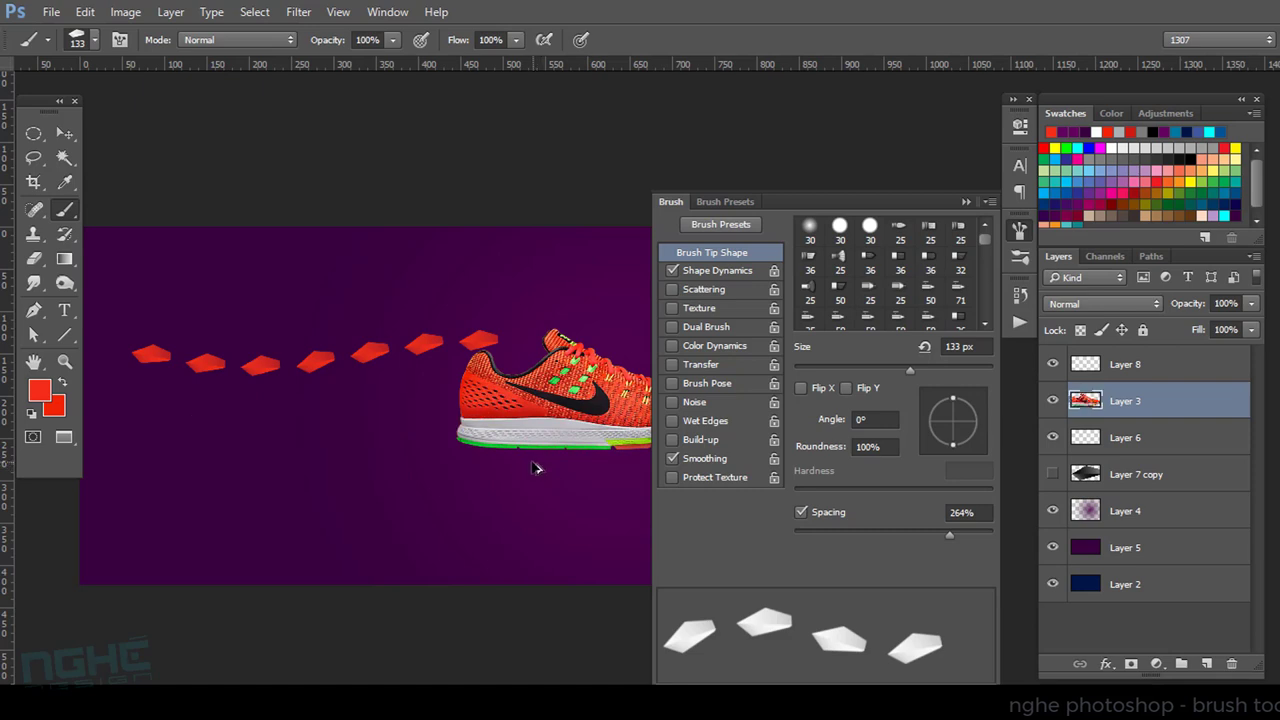
key("ctrl+alt+z")
Paint three test rows of shards on Layer 8, then undo them all.
left_click(1120, 366)
mouse_move(157, 446)
left_mouse_down()
mouse_move(238, 410)
mouse_move(420, 415)
left_mouse_up()
mouse_move(178, 545)
left_mouse_down()
mouse_move(294, 466)
mouse_move(417, 452)
left_mouse_up()
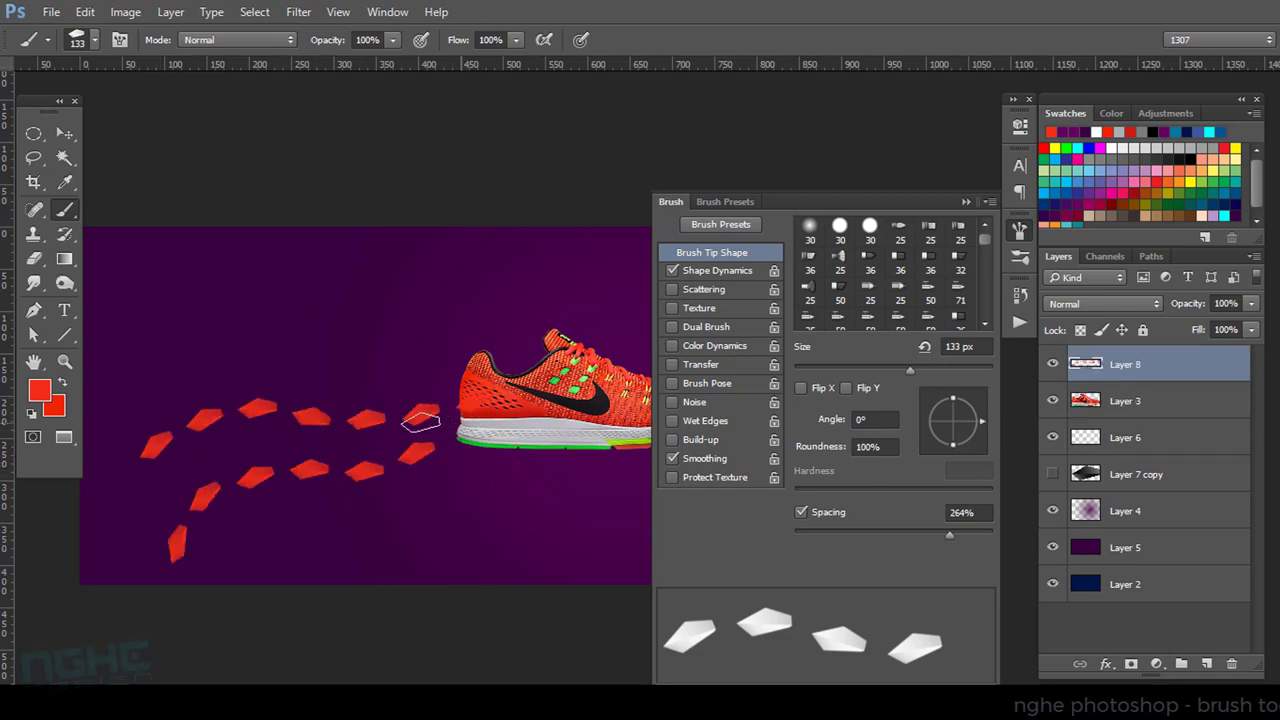
left_click_drag(157, 358, 420, 376)
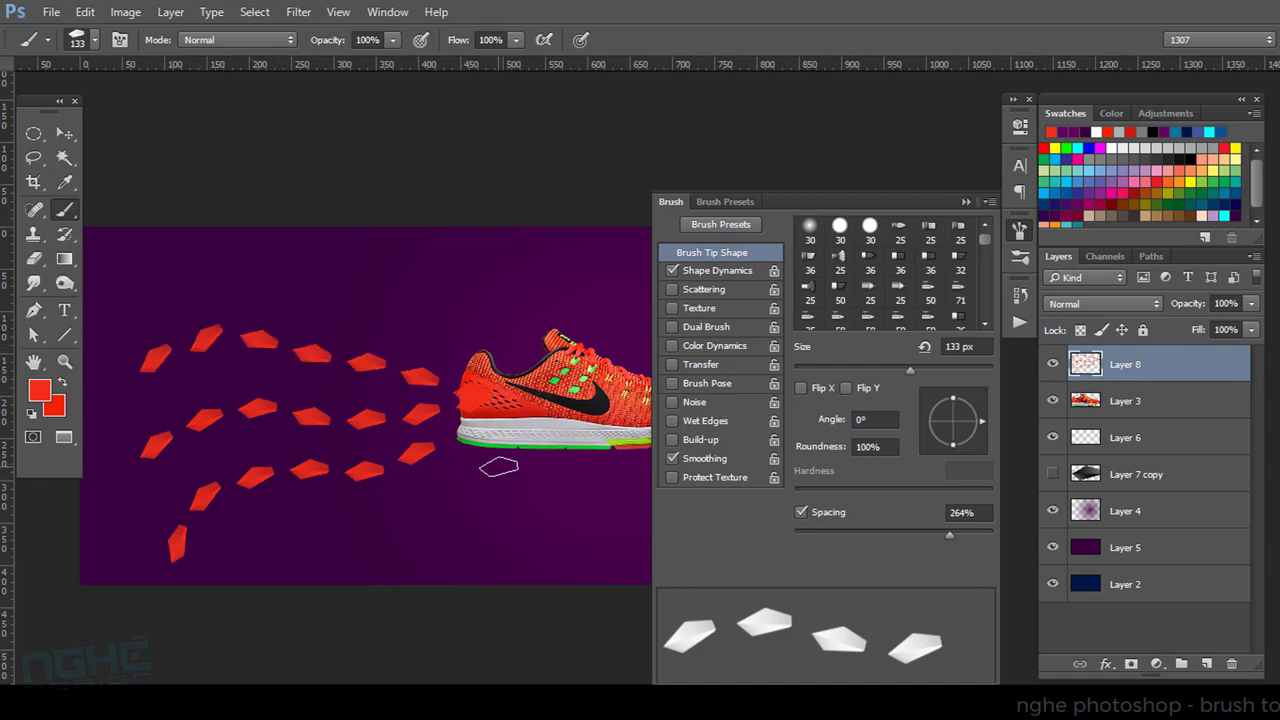
key("ctrl+z")
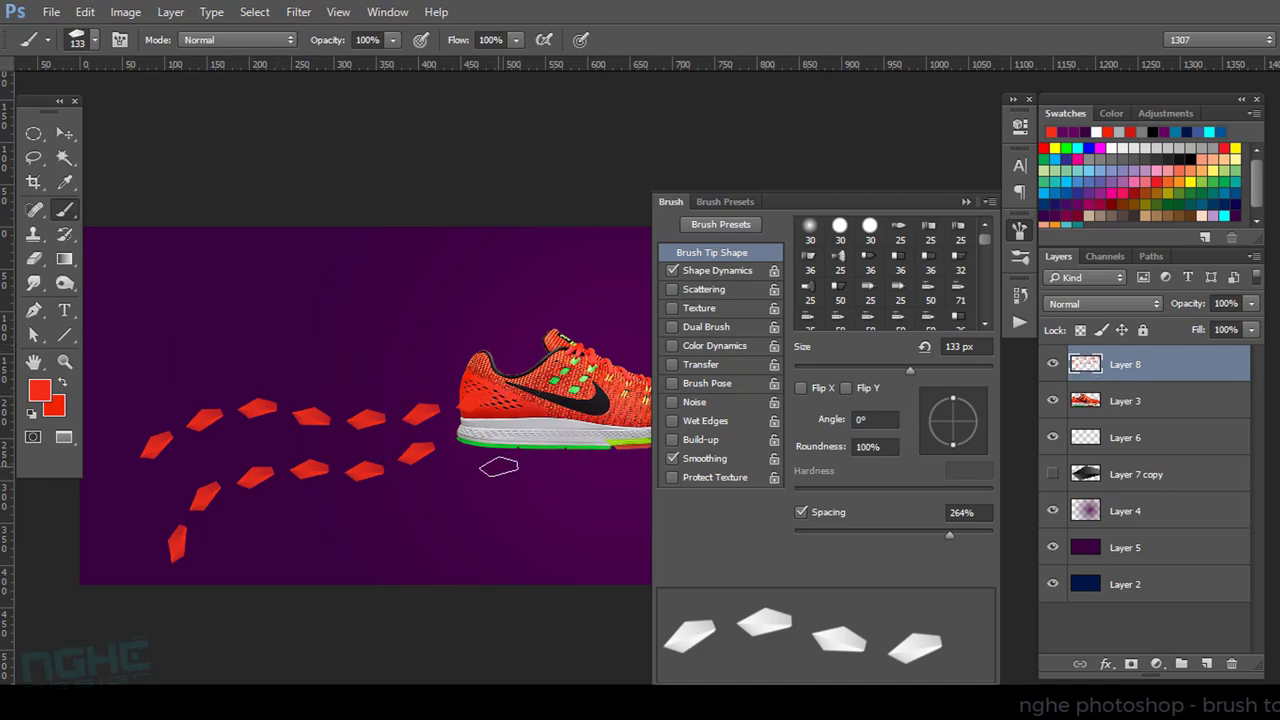
key("ctrl+z")
key("ctrl+z")
key("ctrl+alt+z")
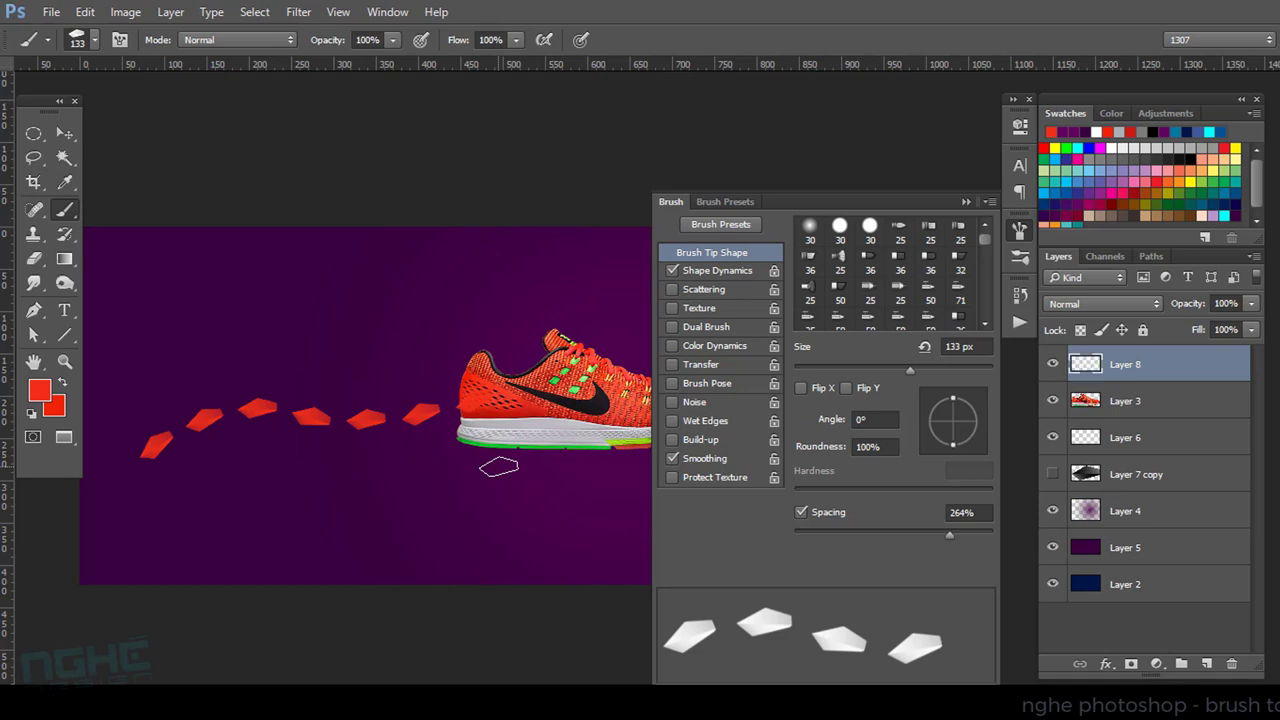
key("ctrl+alt+z")
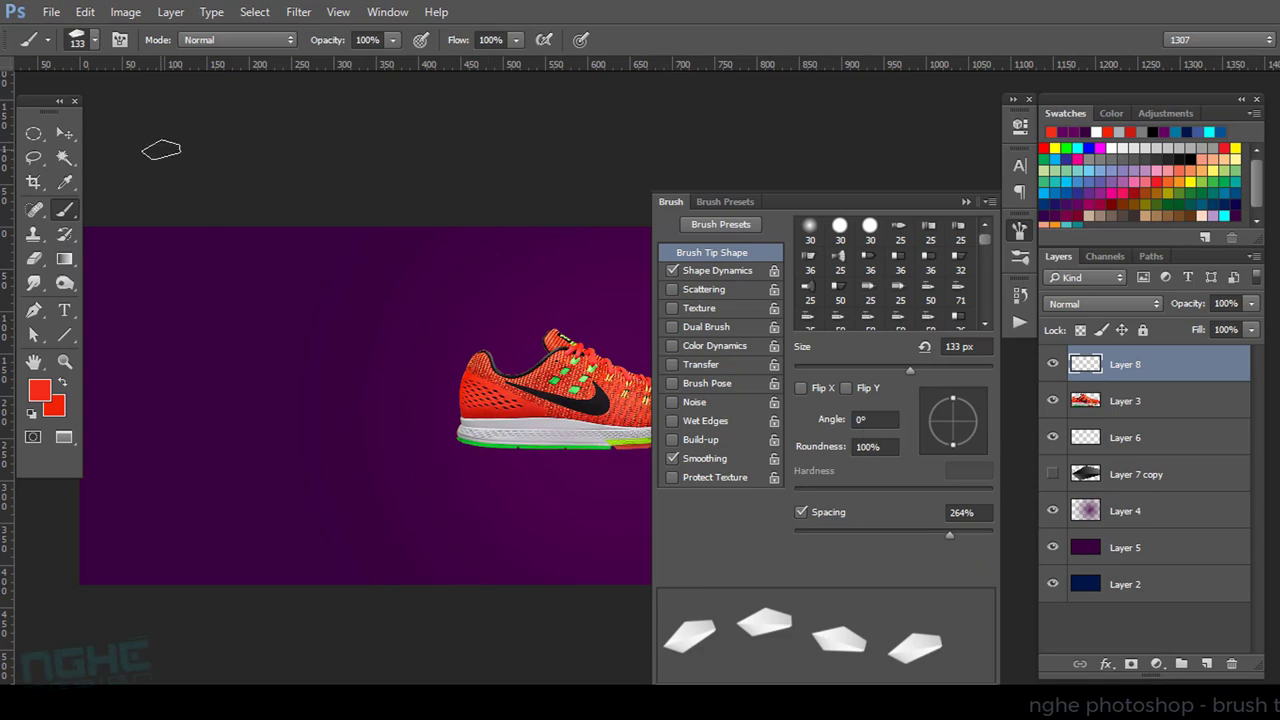
Try different brush tip roundness and angle values, ending round and horizontal.
left_click_drag(950, 398, 951, 402)
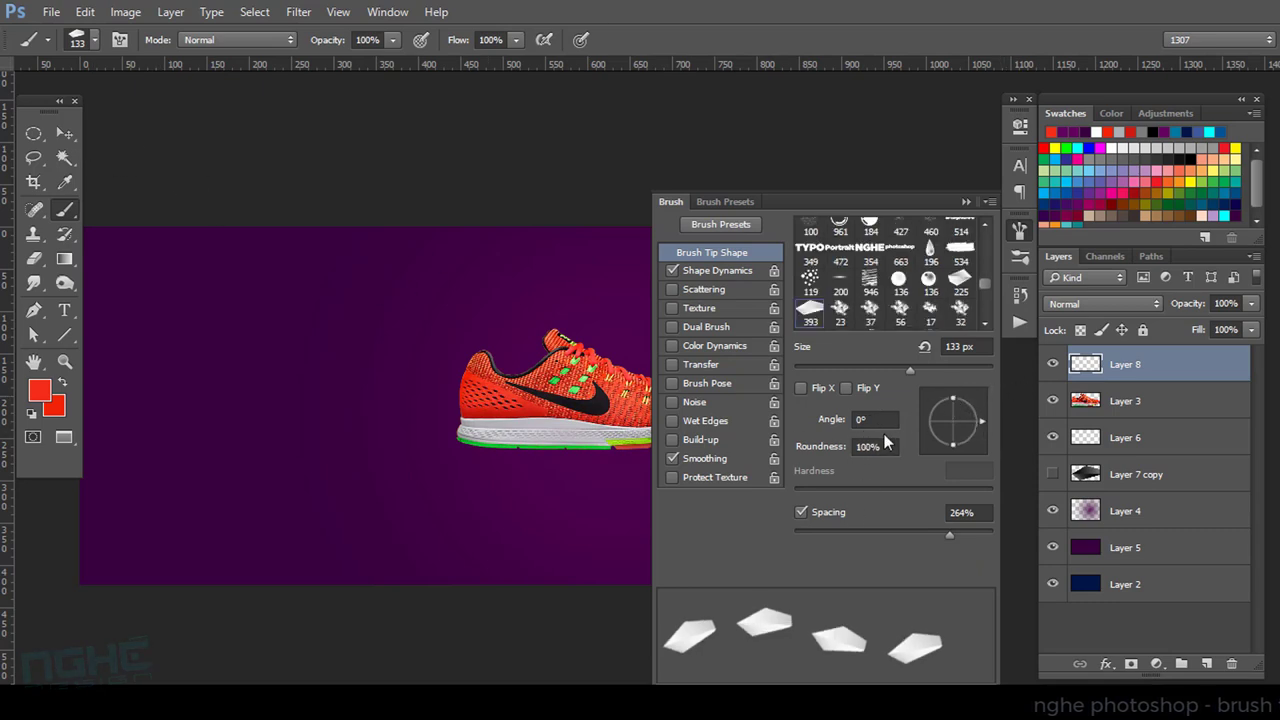
mouse_move(953, 404)
left_mouse_down()
mouse_move(953, 420)
mouse_move(944, 385)
left_mouse_up()
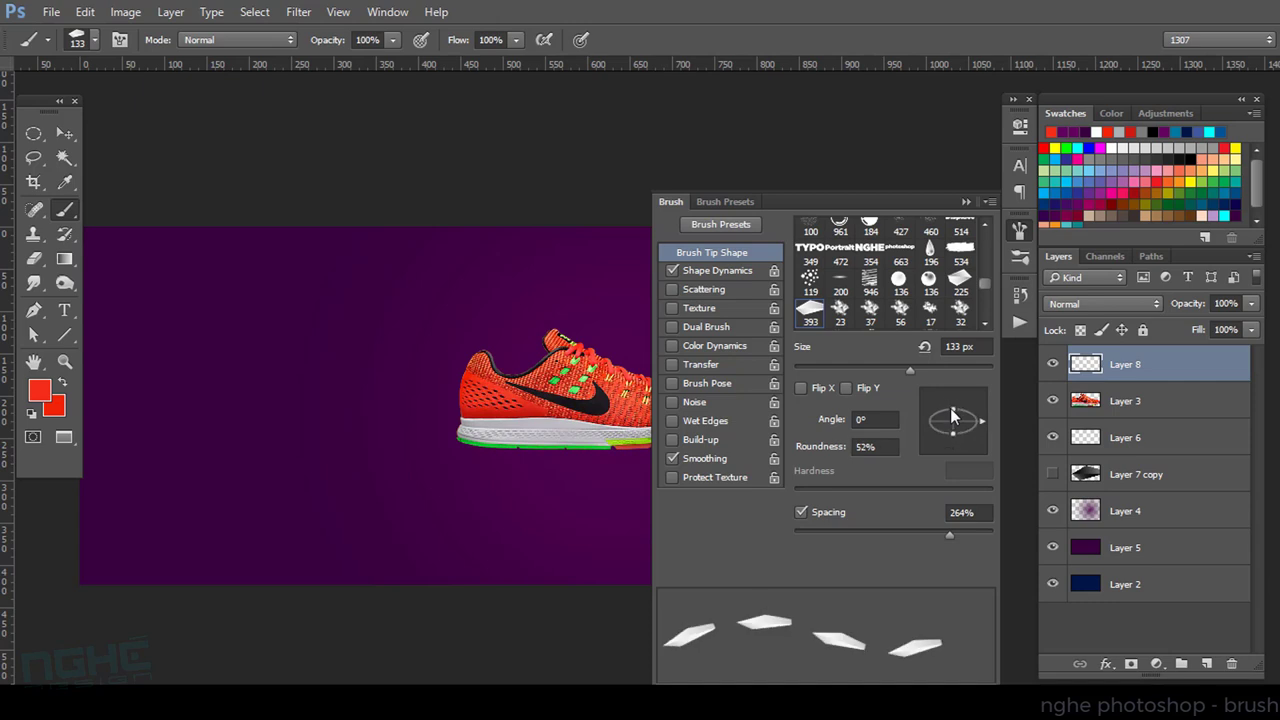
left_click_drag(952, 403, 953, 388)
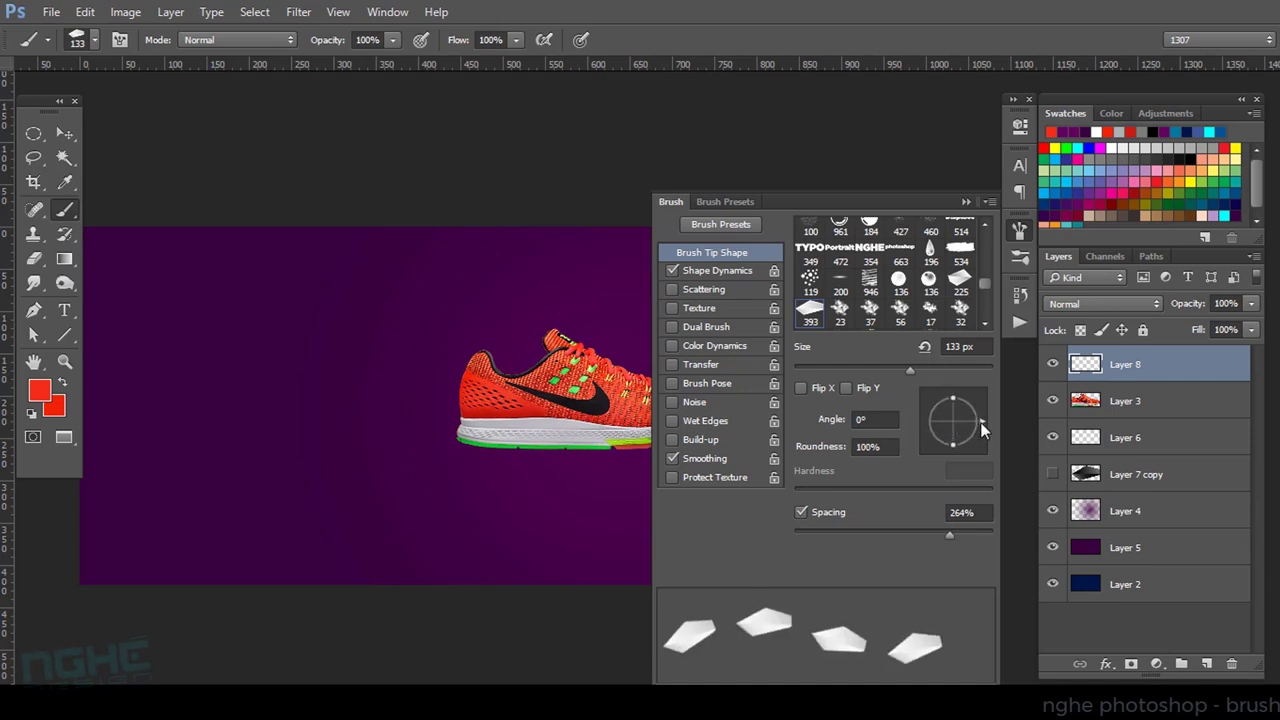
mouse_move(980, 422)
left_mouse_down()
mouse_move(964, 401)
mouse_move(938, 405)
left_mouse_up()
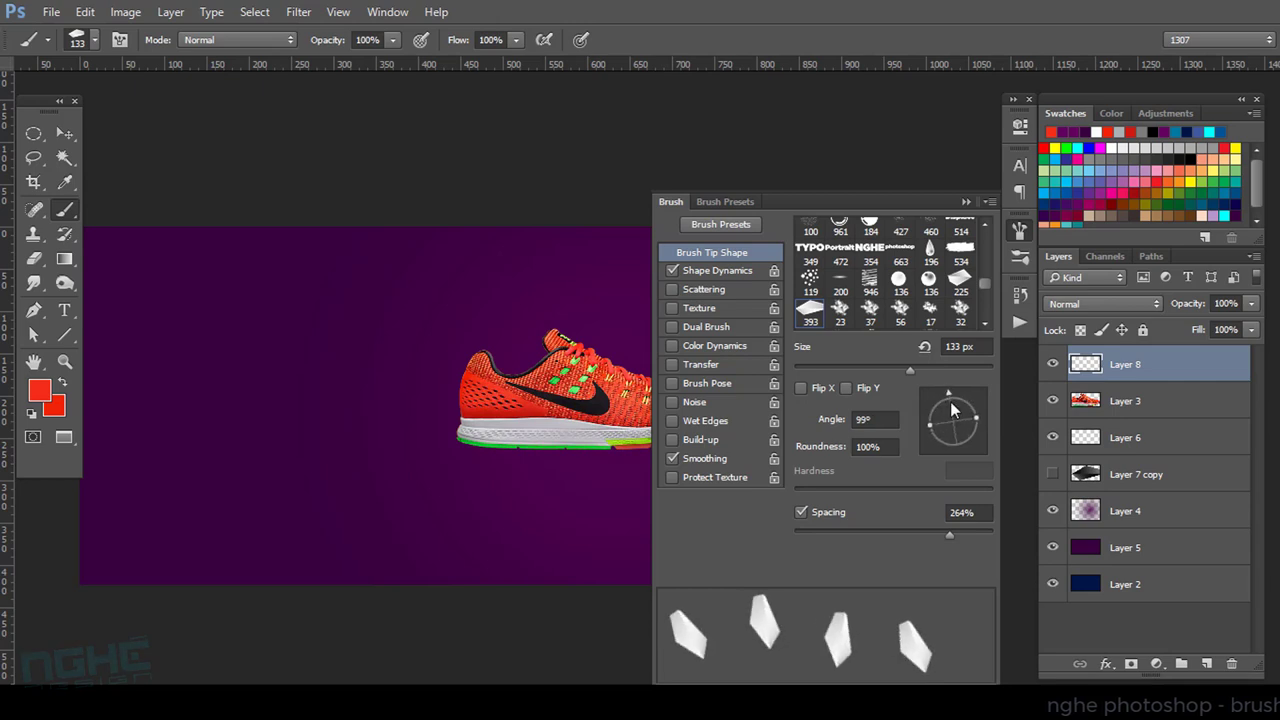
left_click_drag(938, 405, 955, 400)
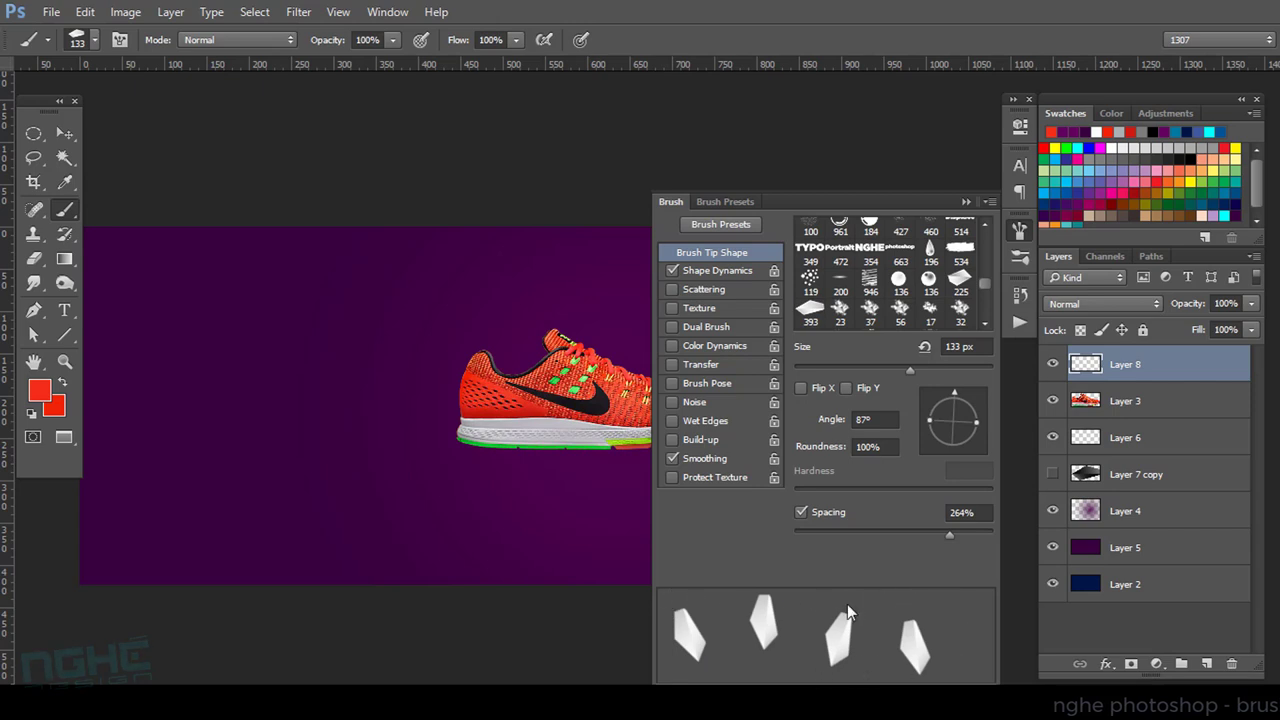
left_click_drag(957, 404, 983, 420)
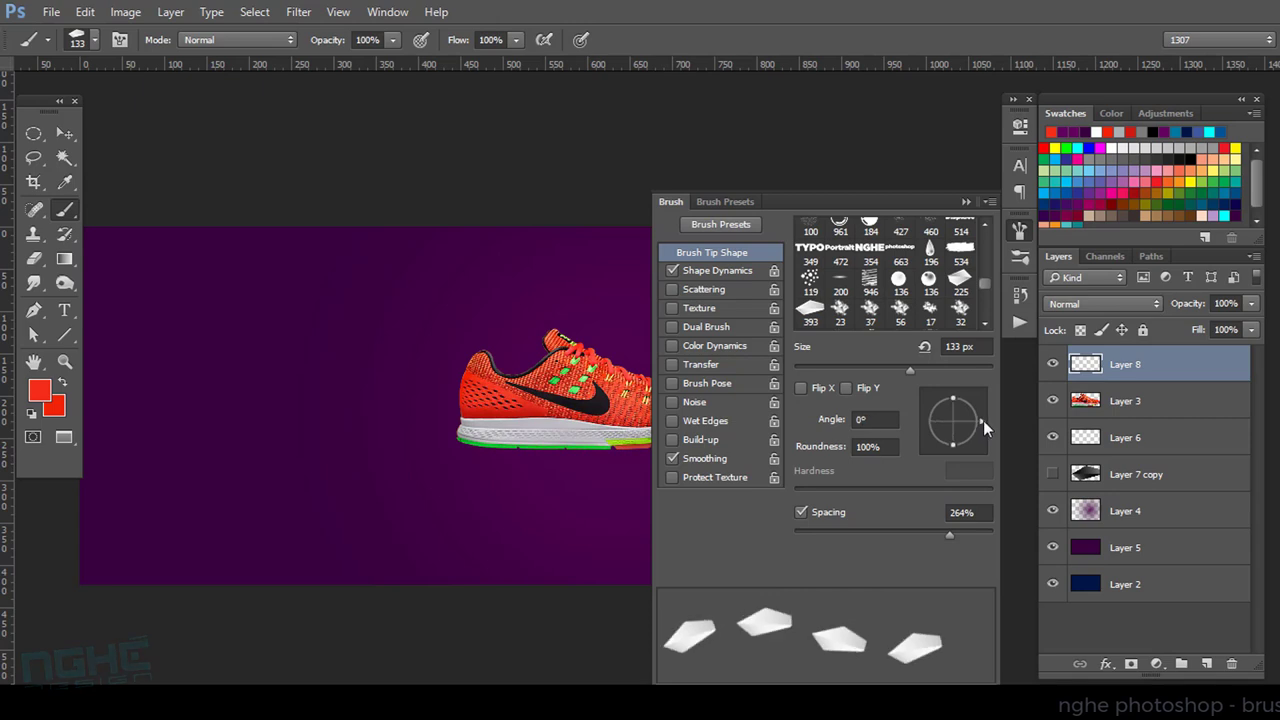
Set Shape Dynamics Size Jitter to 70% and test-paint rows of red shards.
left_click(725, 272)
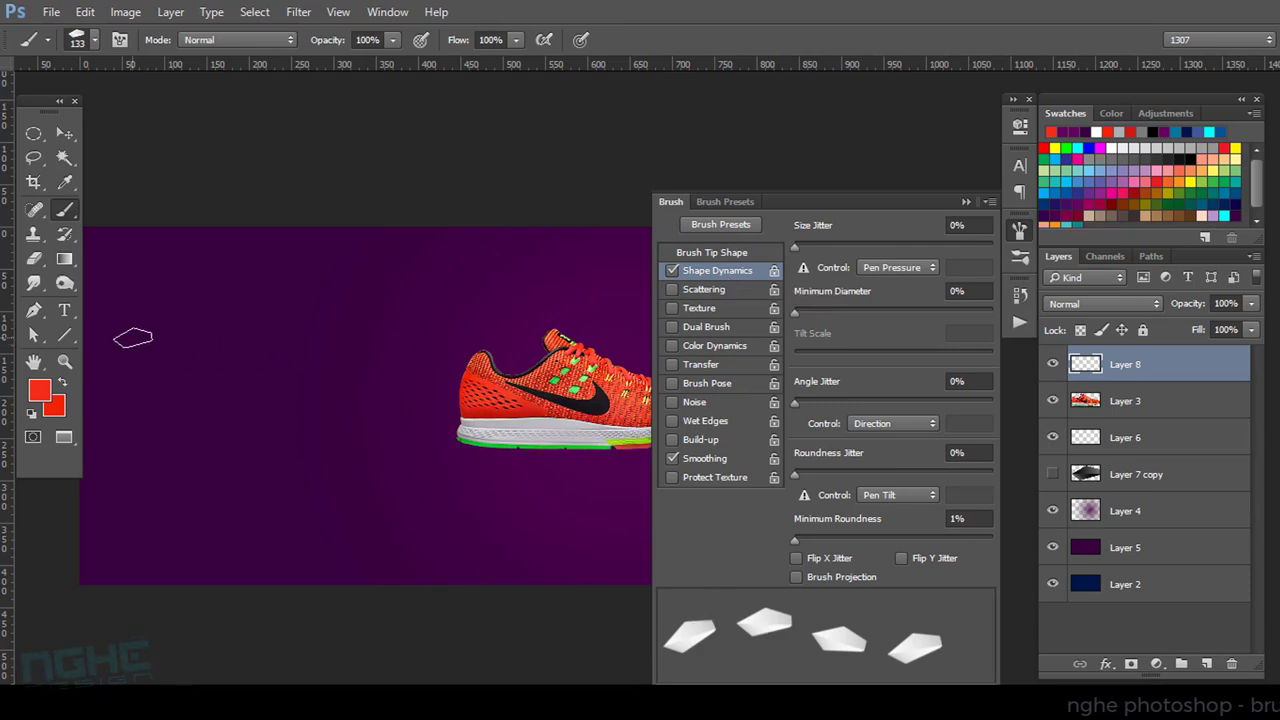
left_click_drag(130, 338, 458, 289)
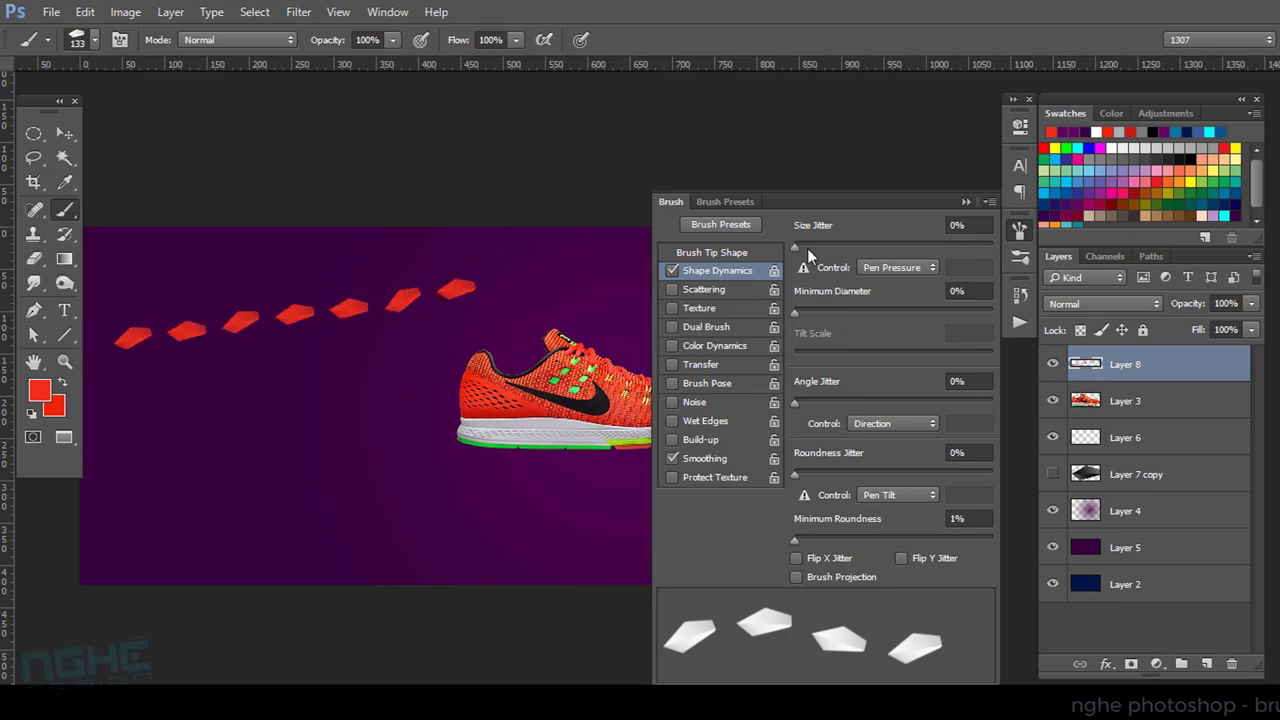
left_click_drag(795, 243, 932, 246)
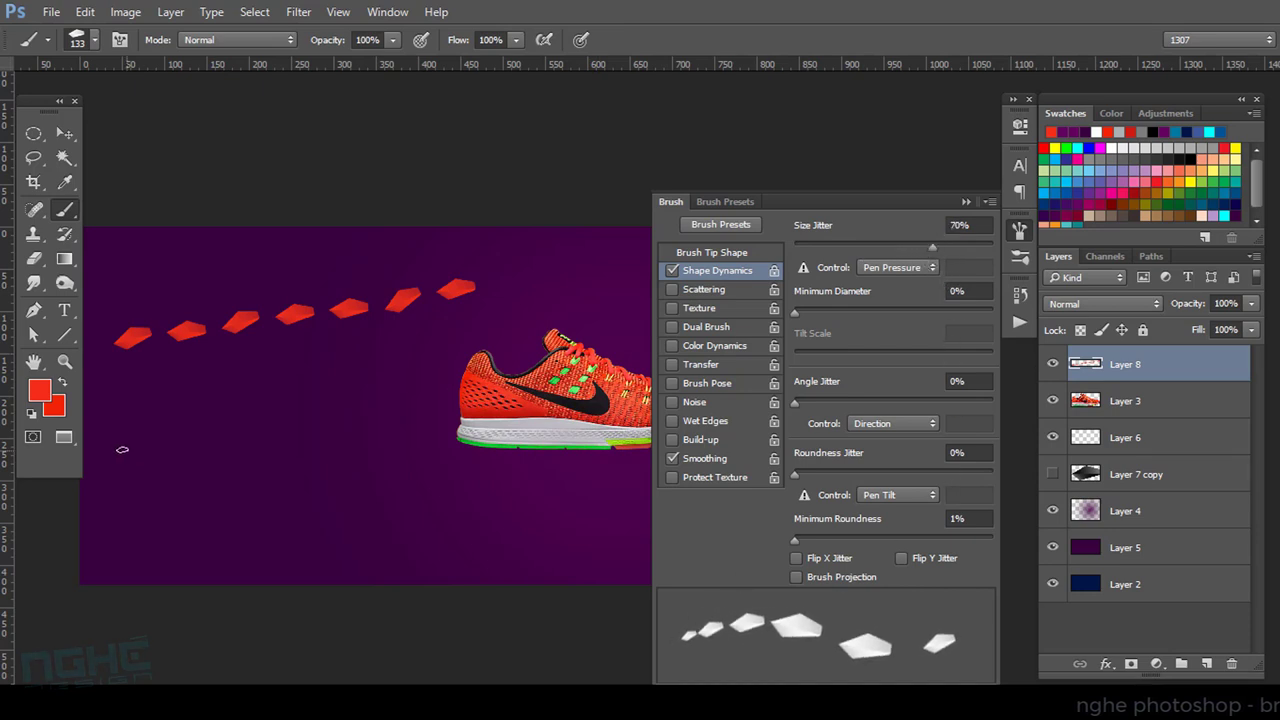
mouse_move(122, 382)
left_mouse_down()
mouse_move(262, 342)
mouse_move(395, 338)
mouse_move(561, 304)
left_mouse_up()
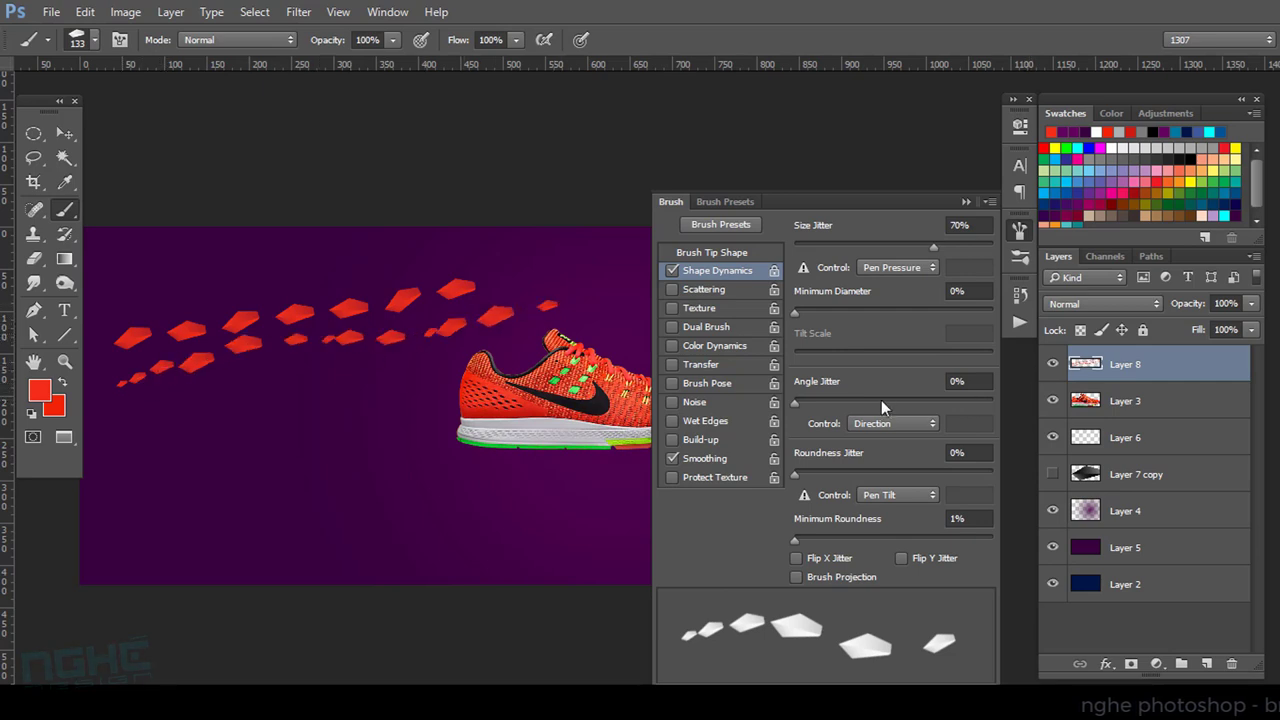
Set Angle Jitter to 100% and paint randomly rotated shard trails toward the shoe.
left_click_drag(795, 400, 943, 408)
left_click_drag(987, 407, 995, 404)
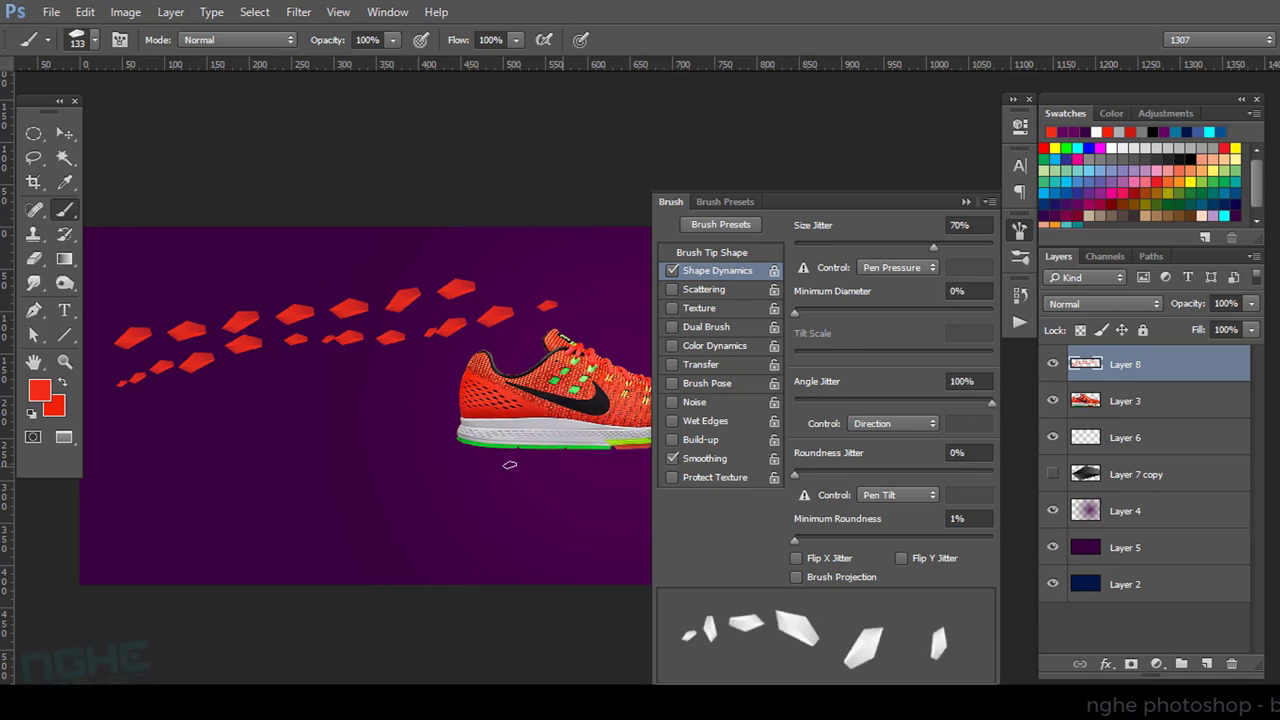
left_click_drag(147, 452, 520, 381)
left_click_drag(161, 530, 465, 405)
left_click_drag(230, 562, 480, 452)
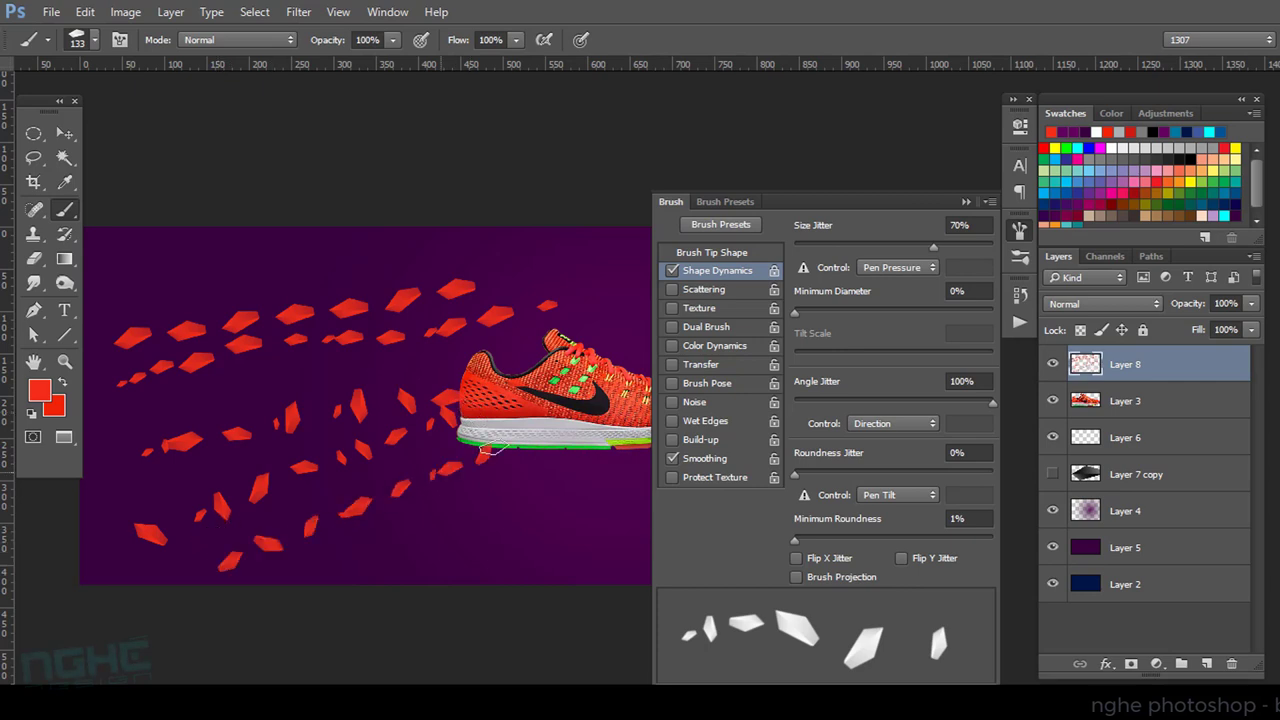
mouse_move(137, 271)
left_mouse_down()
mouse_move(289, 286)
mouse_move(423, 323)
left_mouse_up()
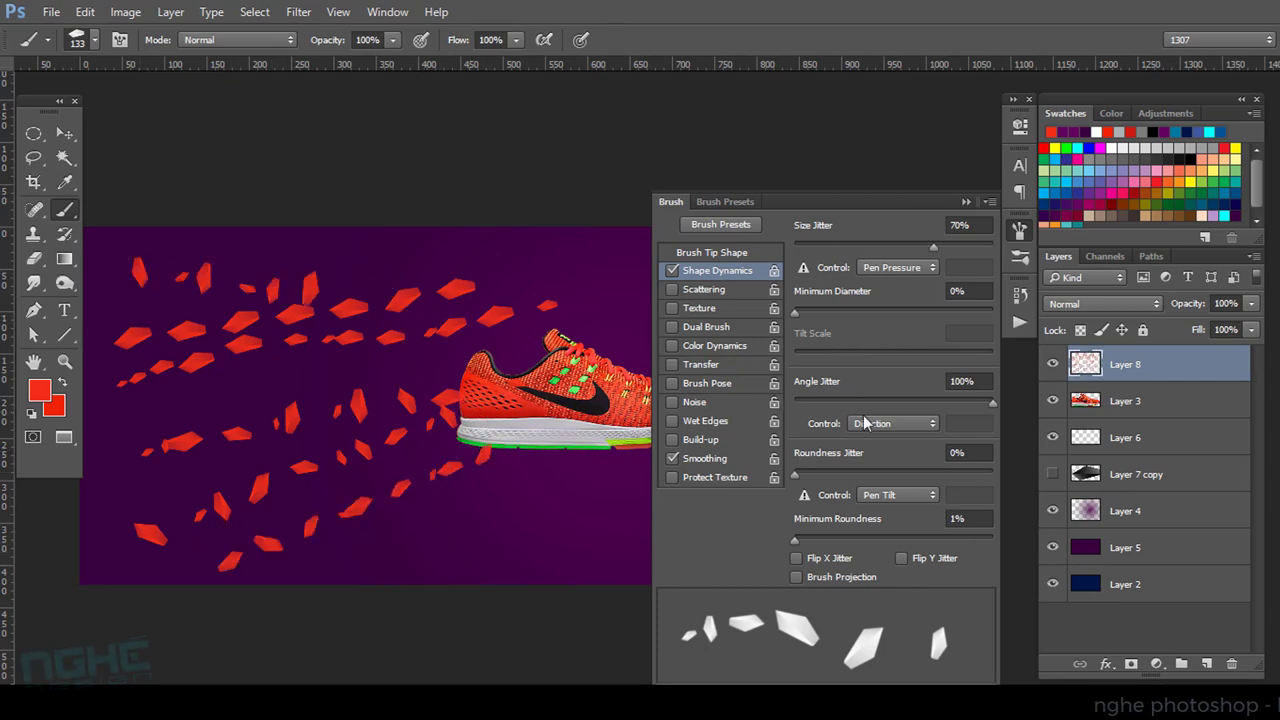
Turn on Flip X and Flip Y Jitter, paint shards below the shoe, and select the canvas.
left_click(796, 558)
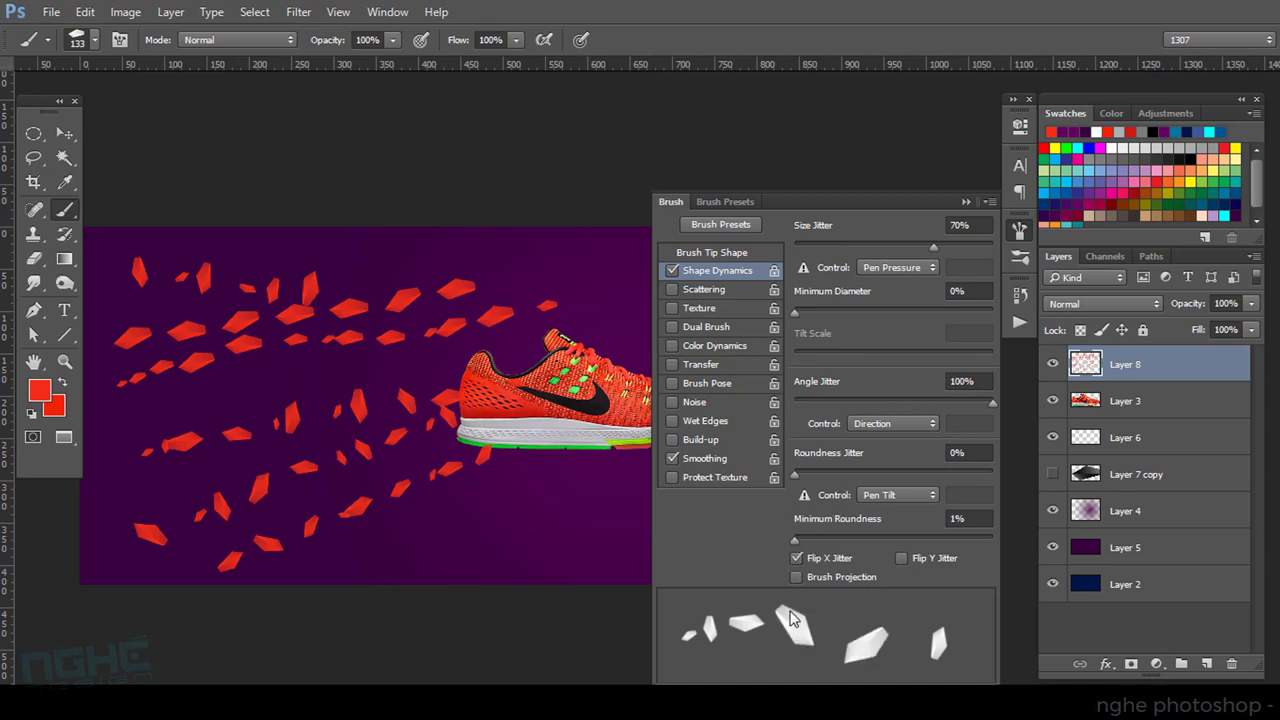
left_click(901, 560)
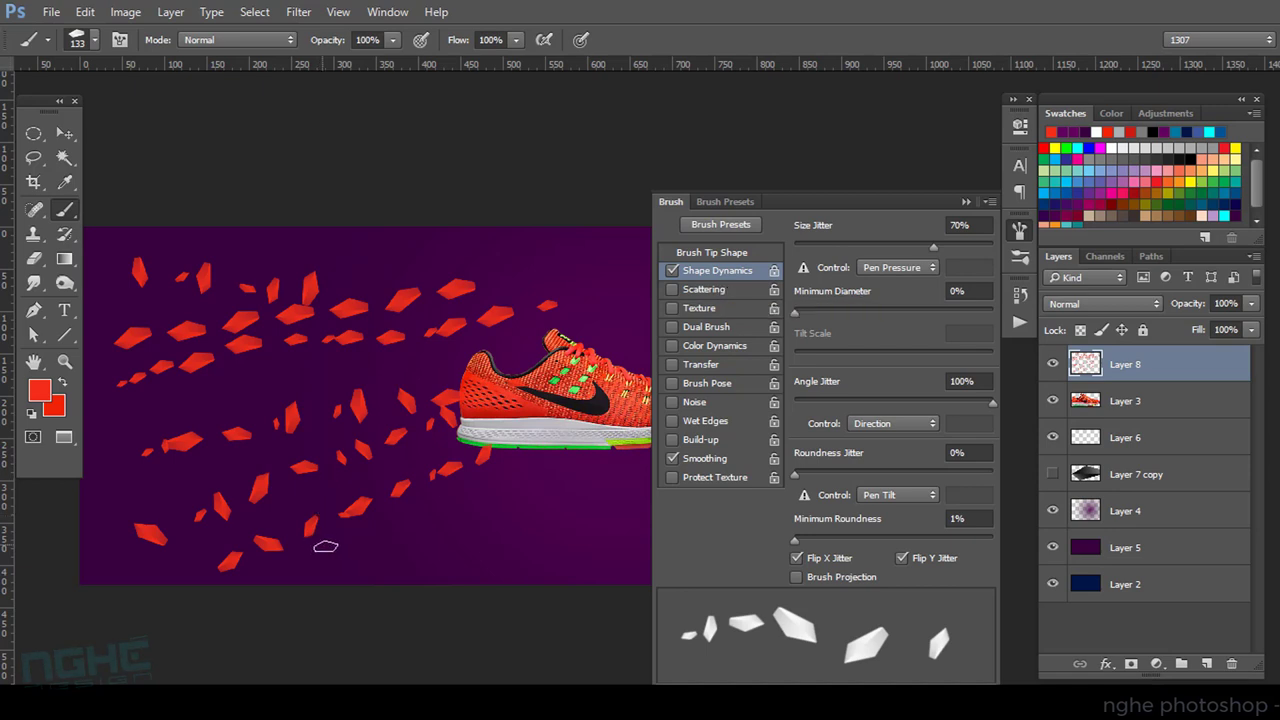
mouse_move(326, 546)
left_mouse_down()
mouse_move(353, 553)
mouse_move(500, 484)
left_mouse_up()
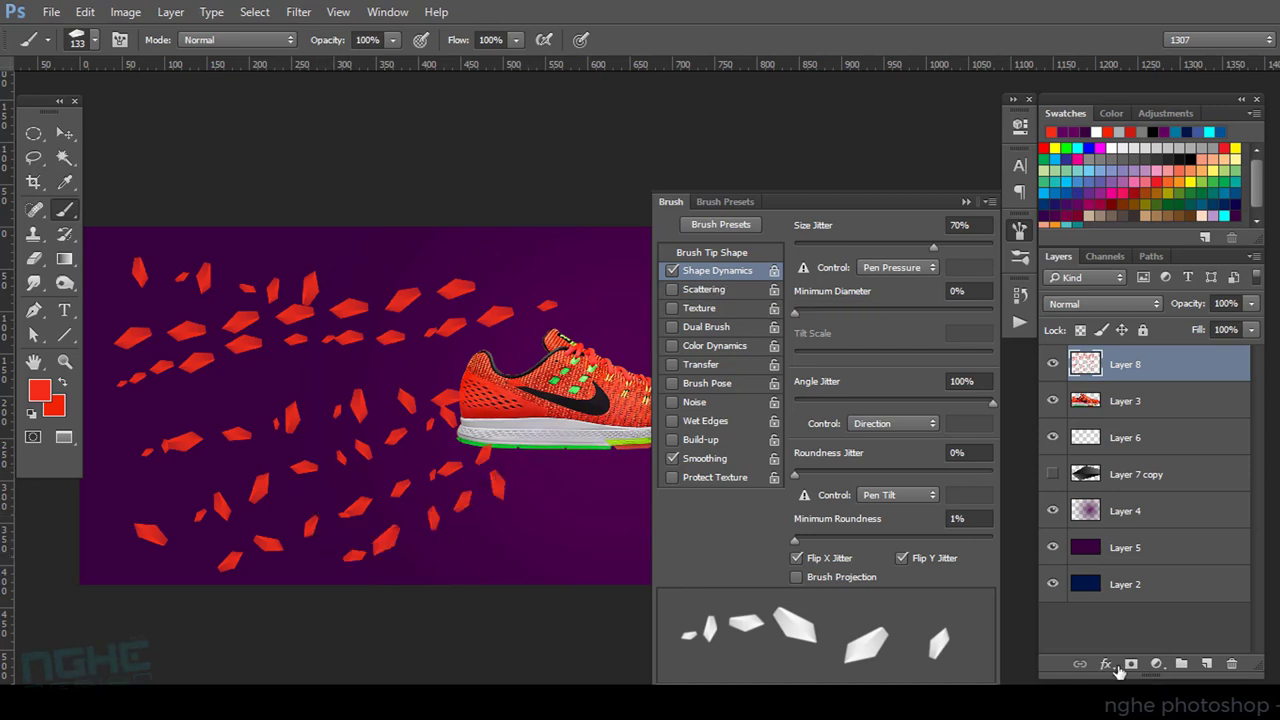
key("ctrl+a")
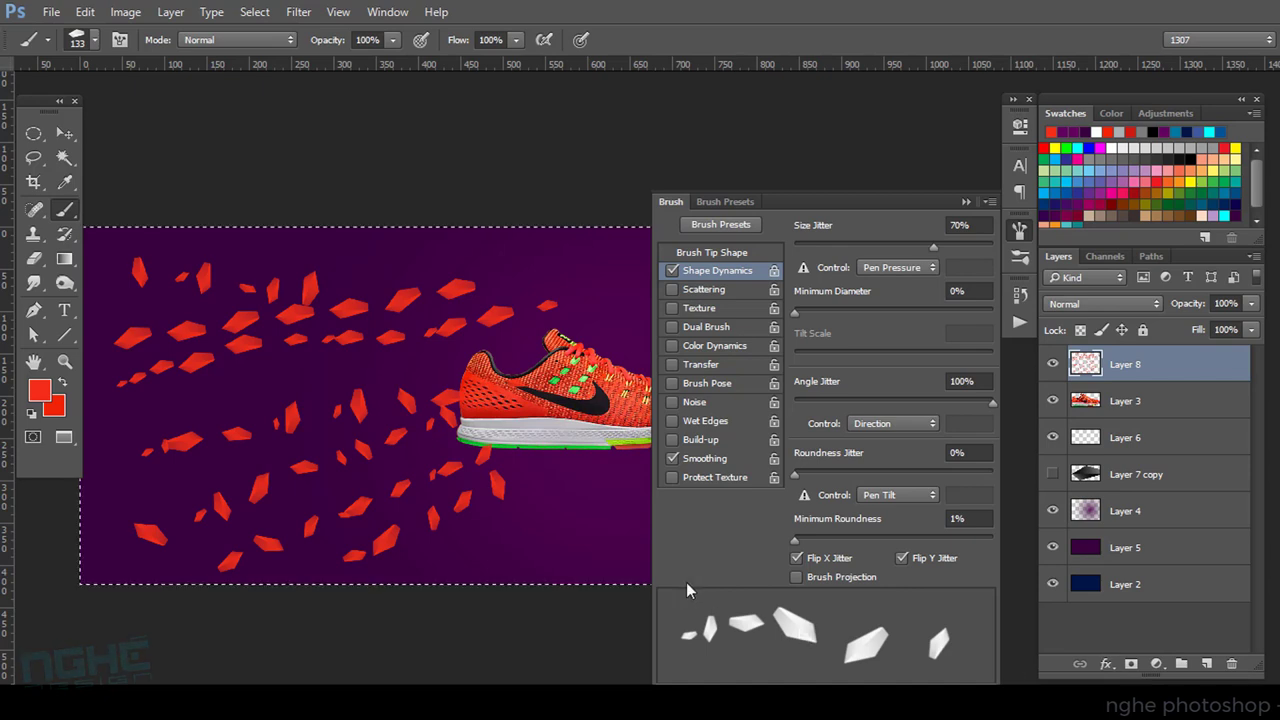
Erase all shards from Layer 8 and clear the selection.
key("Delete")
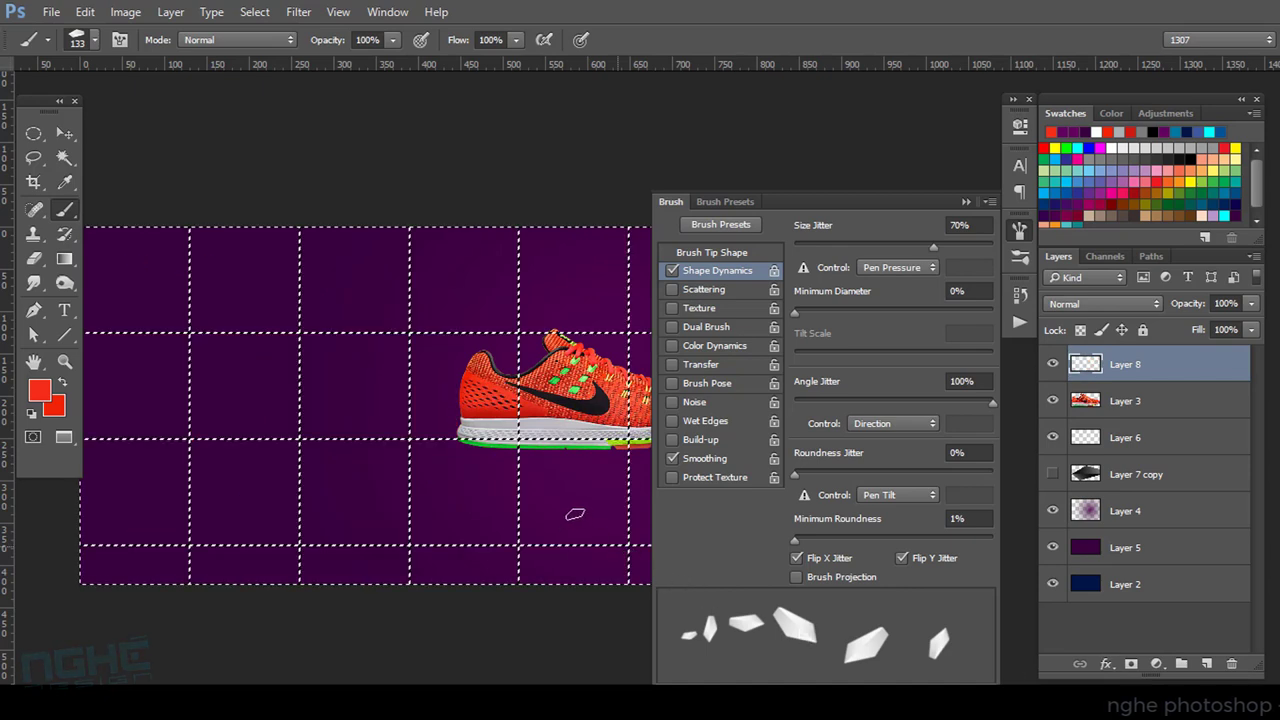
key("ctrl+d")
scroll(575, 514, "down", 1)
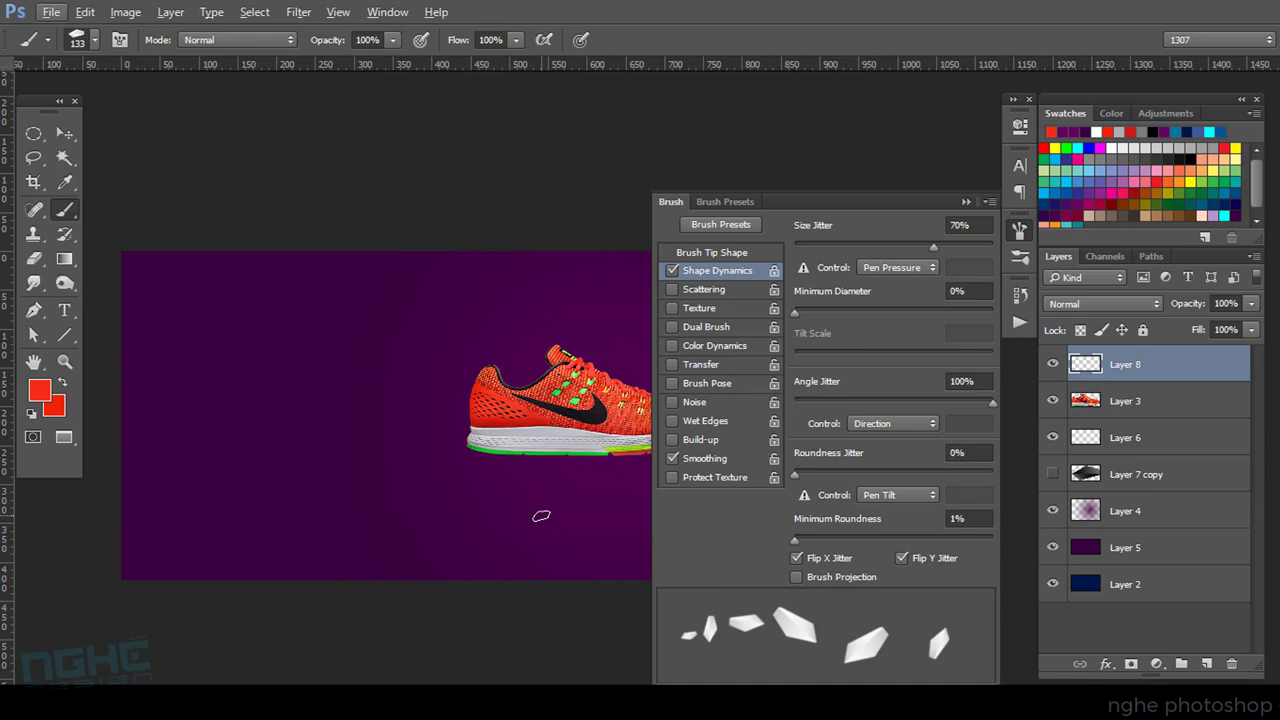
left_click_drag(555, 514, 530, 513)
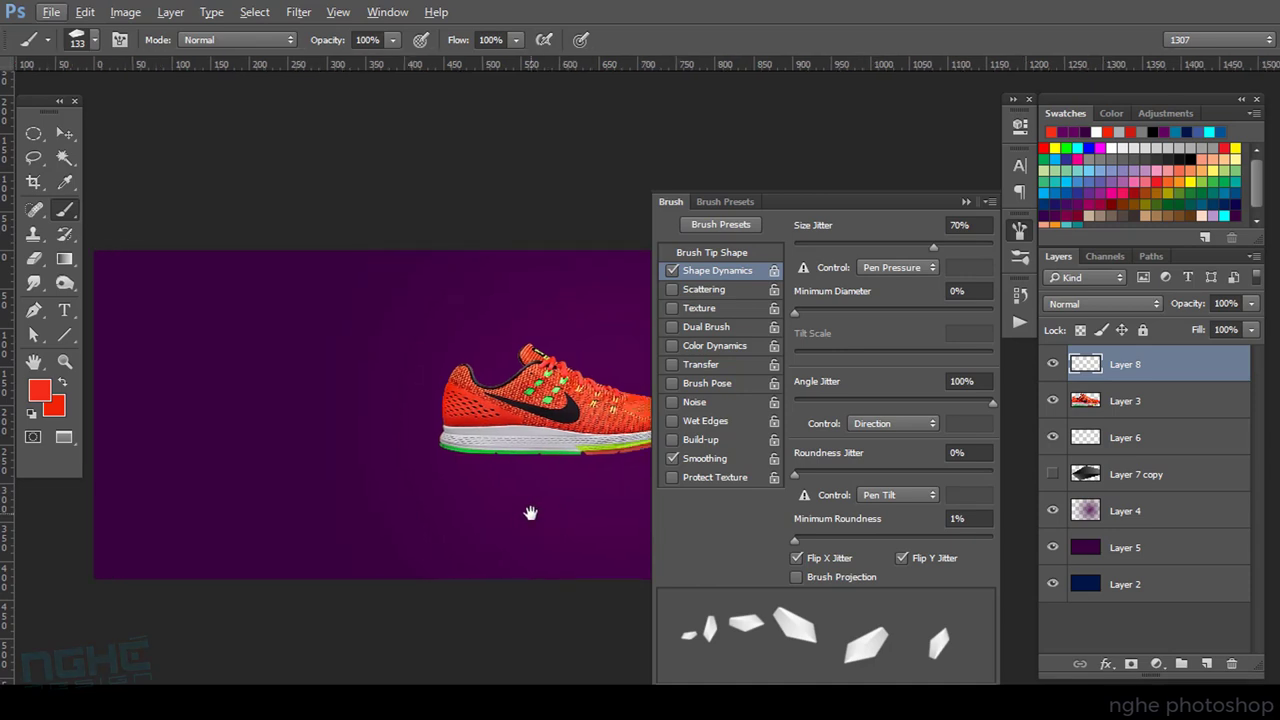
Enable Scattering, widen the scatter, raise Count, and paint trails of scattered red shards.
left_click(728, 291)
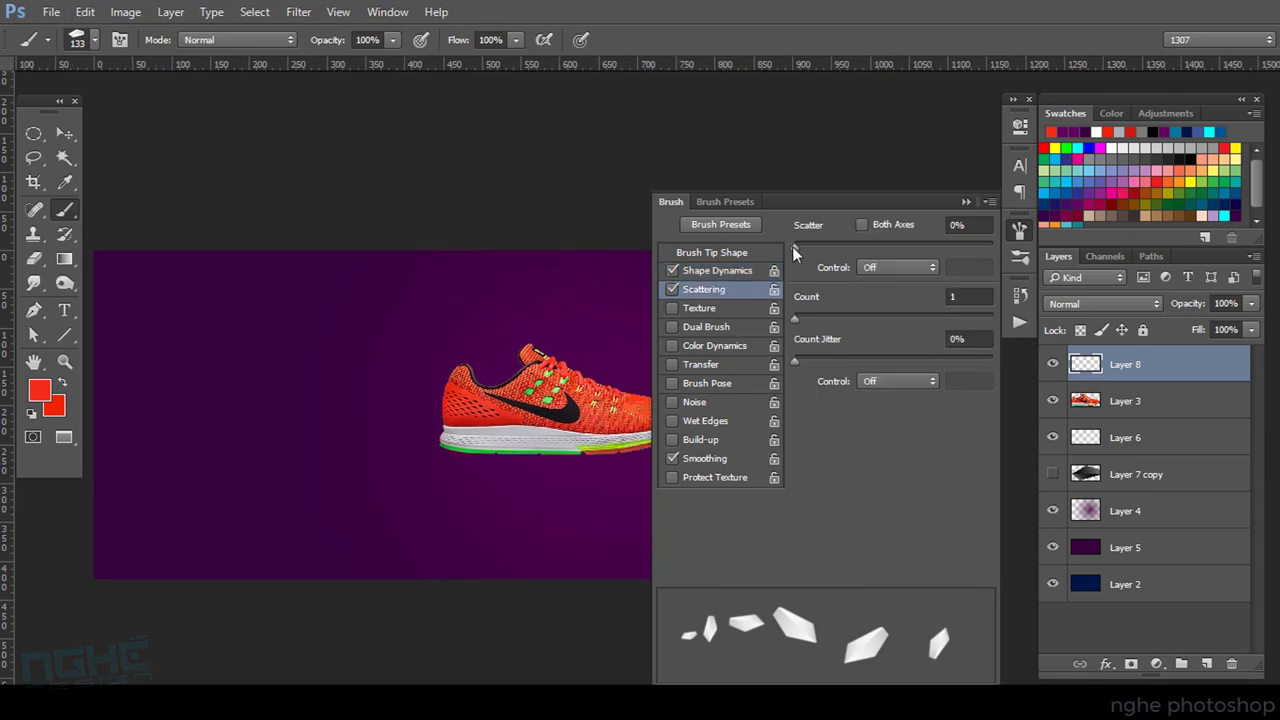
left_click_drag(795, 246, 869, 244)
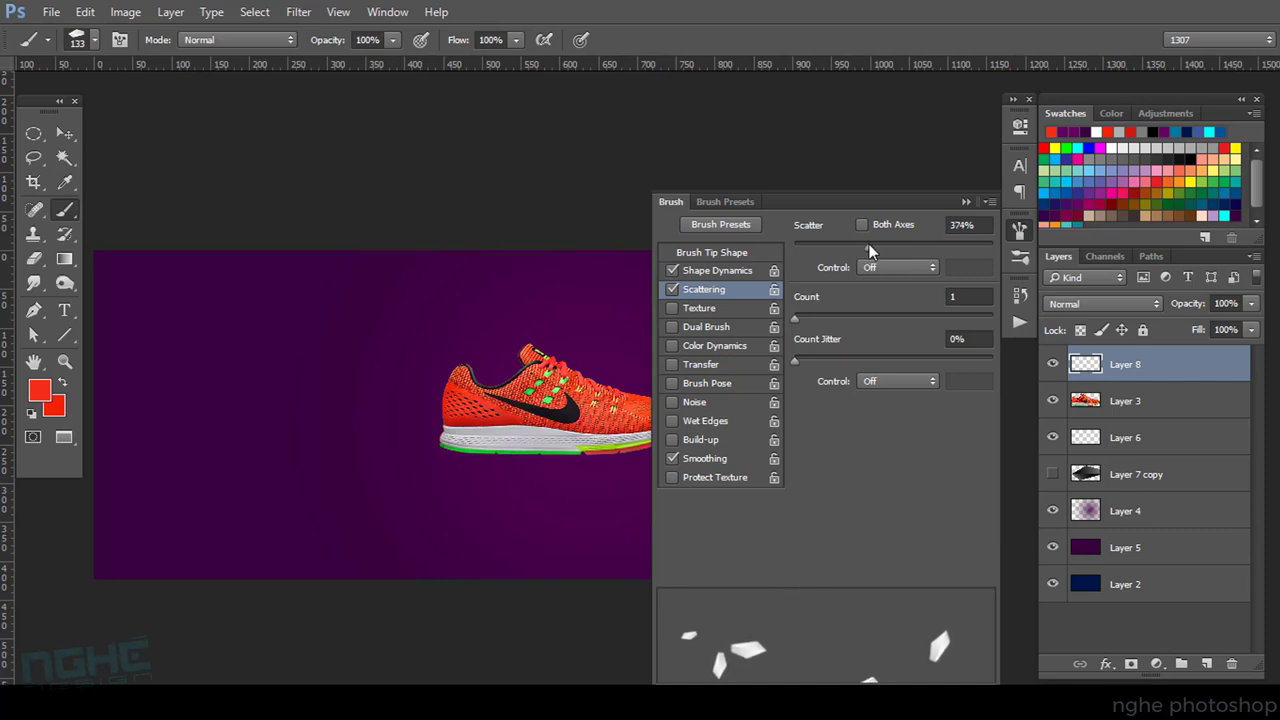
mouse_move(200, 453)
left_mouse_down()
mouse_move(338, 382)
mouse_move(535, 320)
left_mouse_up()
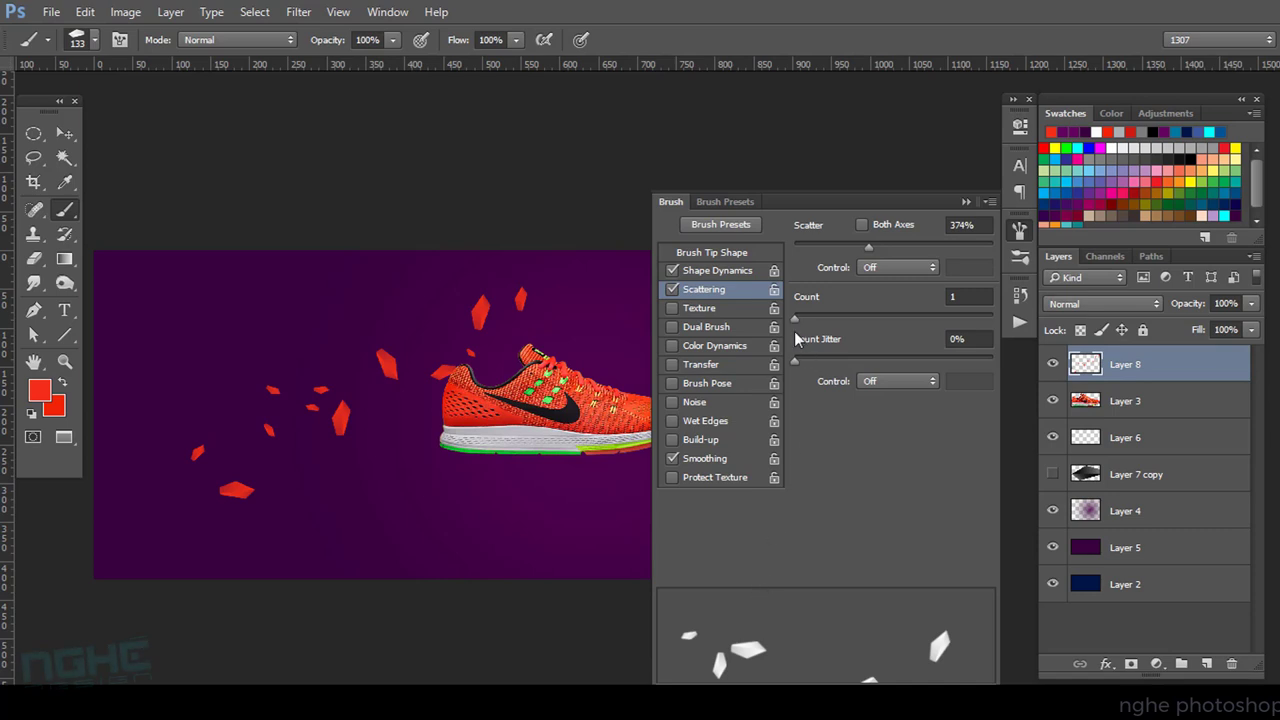
left_click_drag(795, 320, 908, 318)
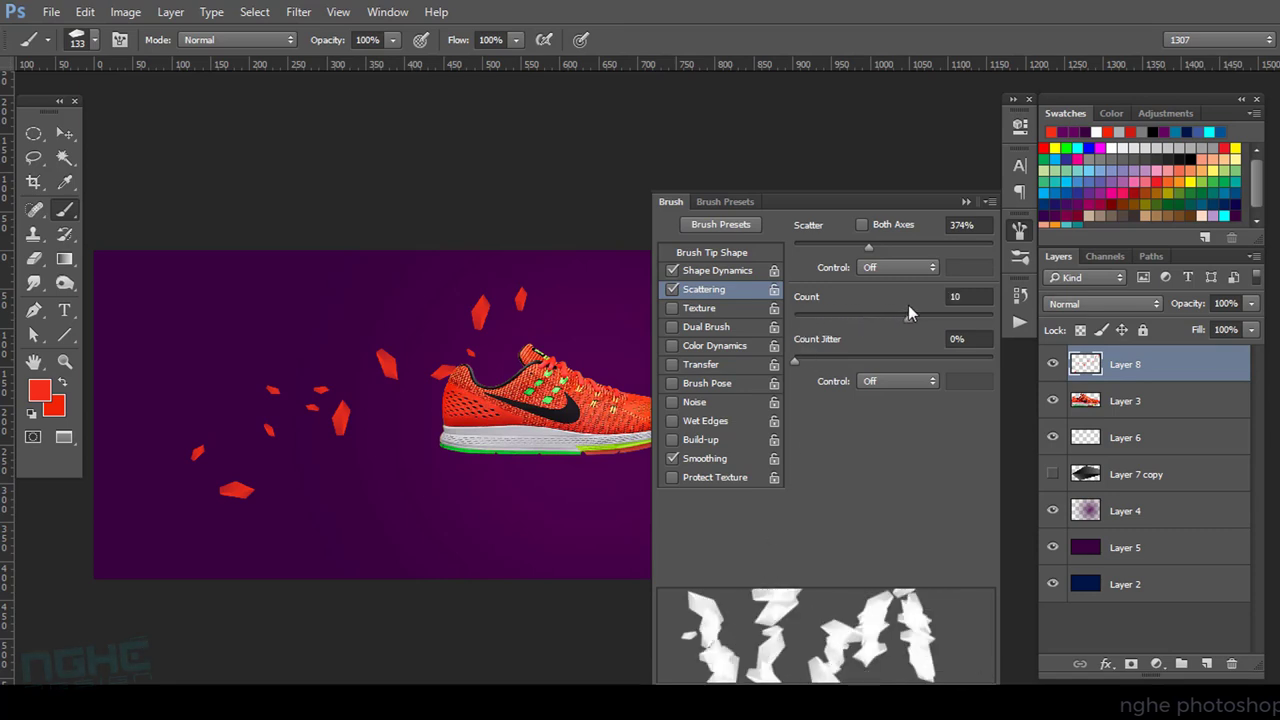
left_click_drag(170, 449, 428, 402)
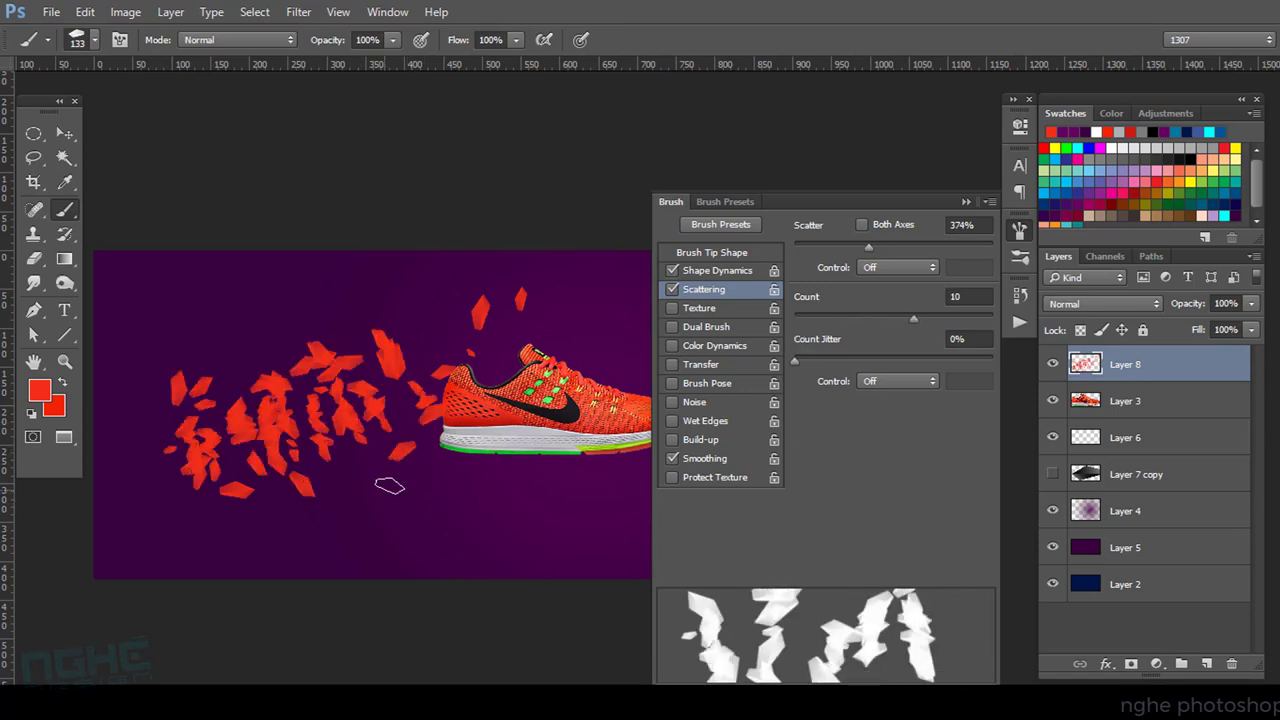
Reset Count to 1 and settle Scatter at about 52%.
left_click_drag(914, 318, 792, 318)
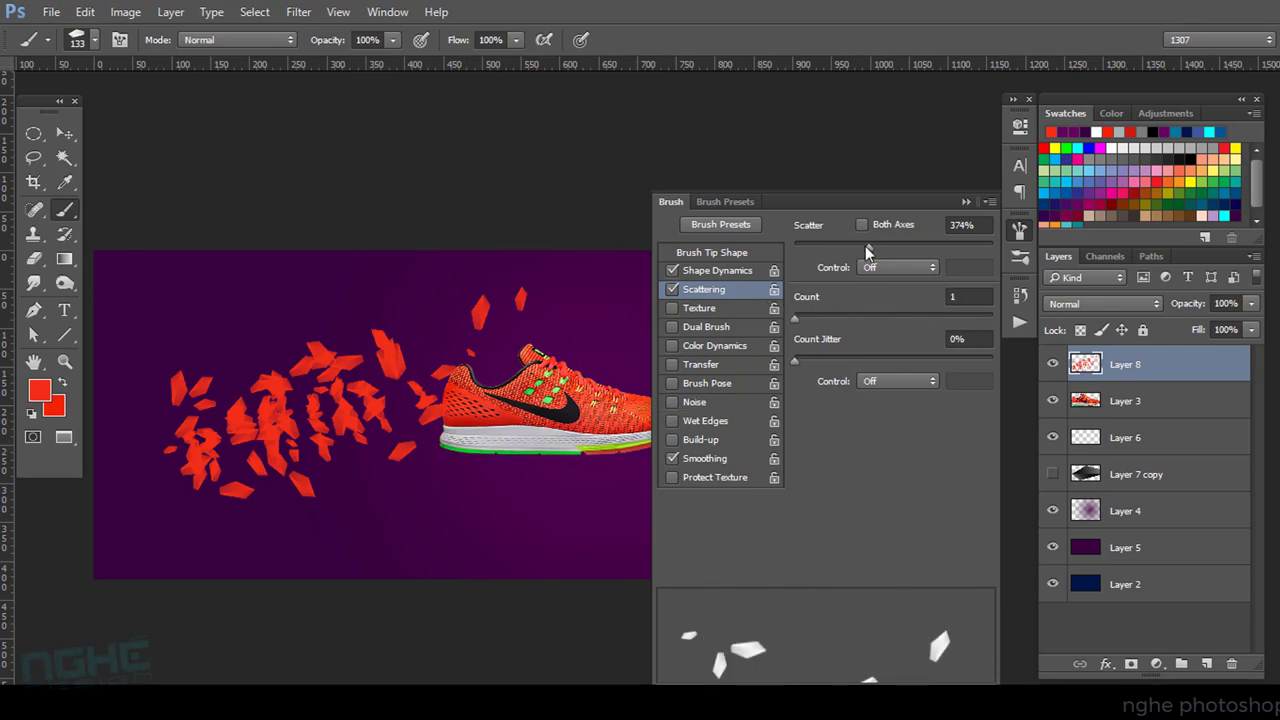
left_click_drag(866, 246, 804, 251)
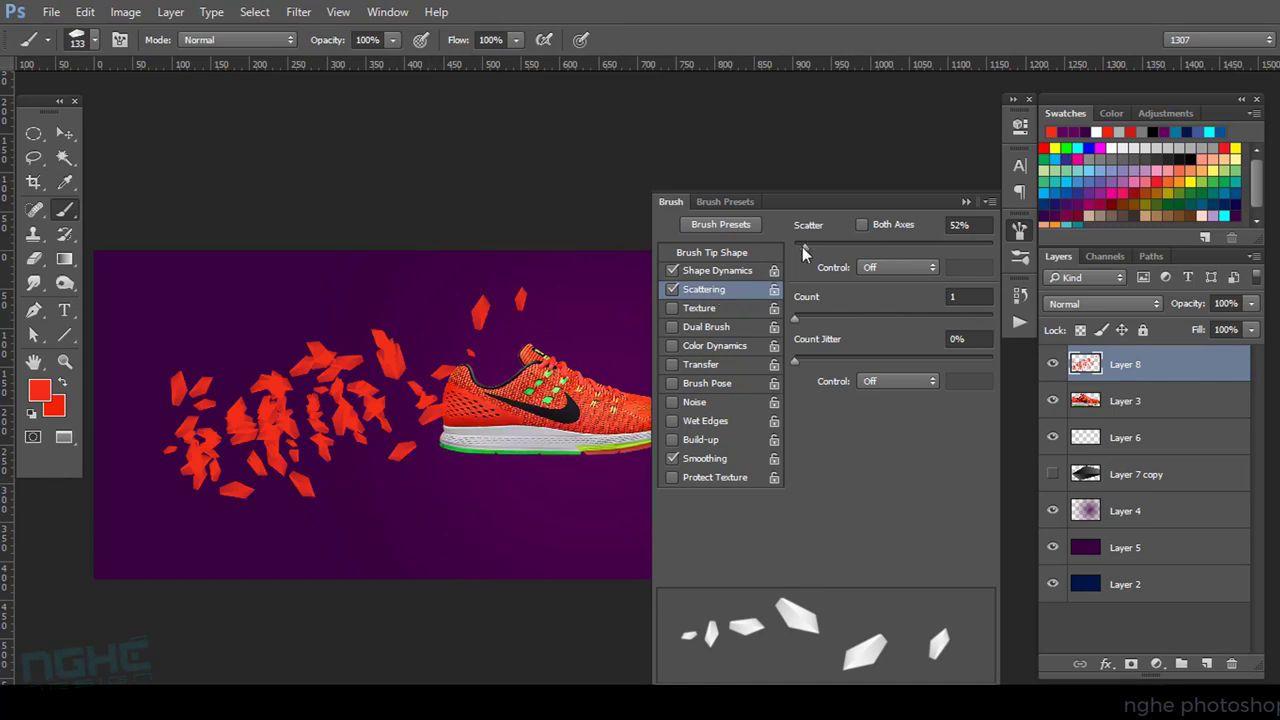
left_click_drag(802, 247, 796, 247)
left_click(732, 270)
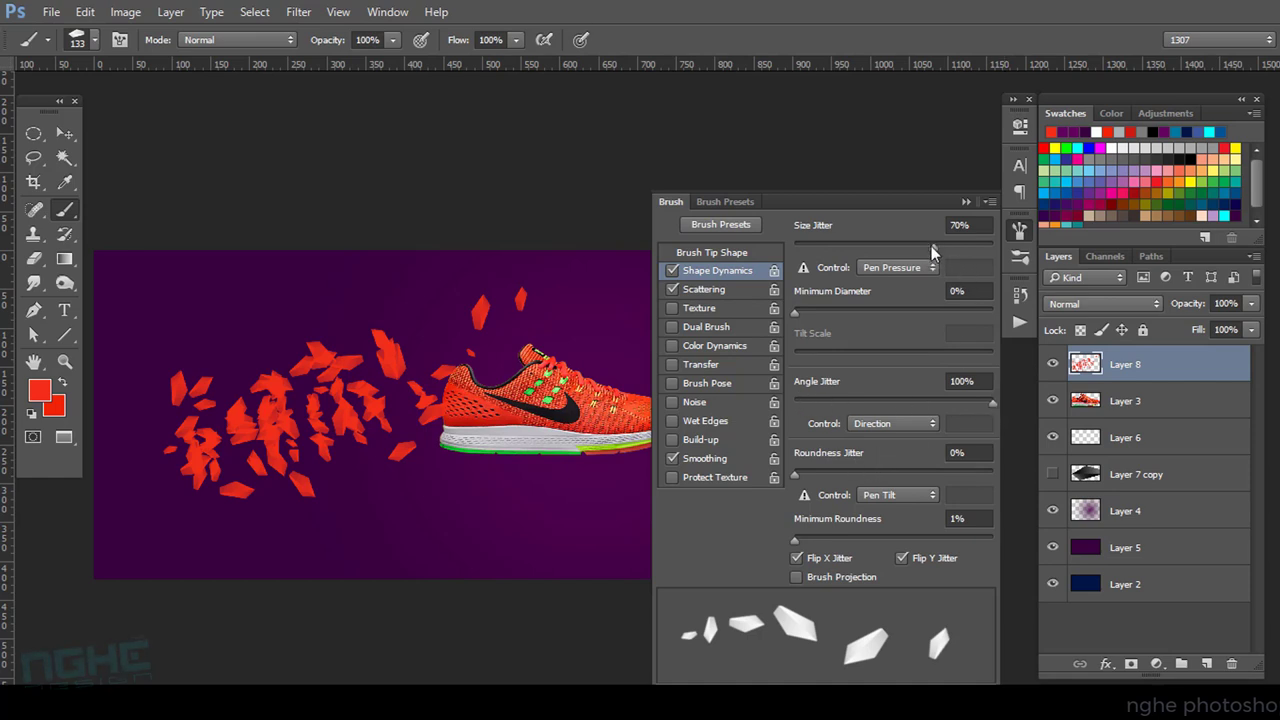
Raise Size Jitter to 73% and enable Color Dynamics with Foreground/Background Jitter.
left_click_drag(932, 246, 940, 244)
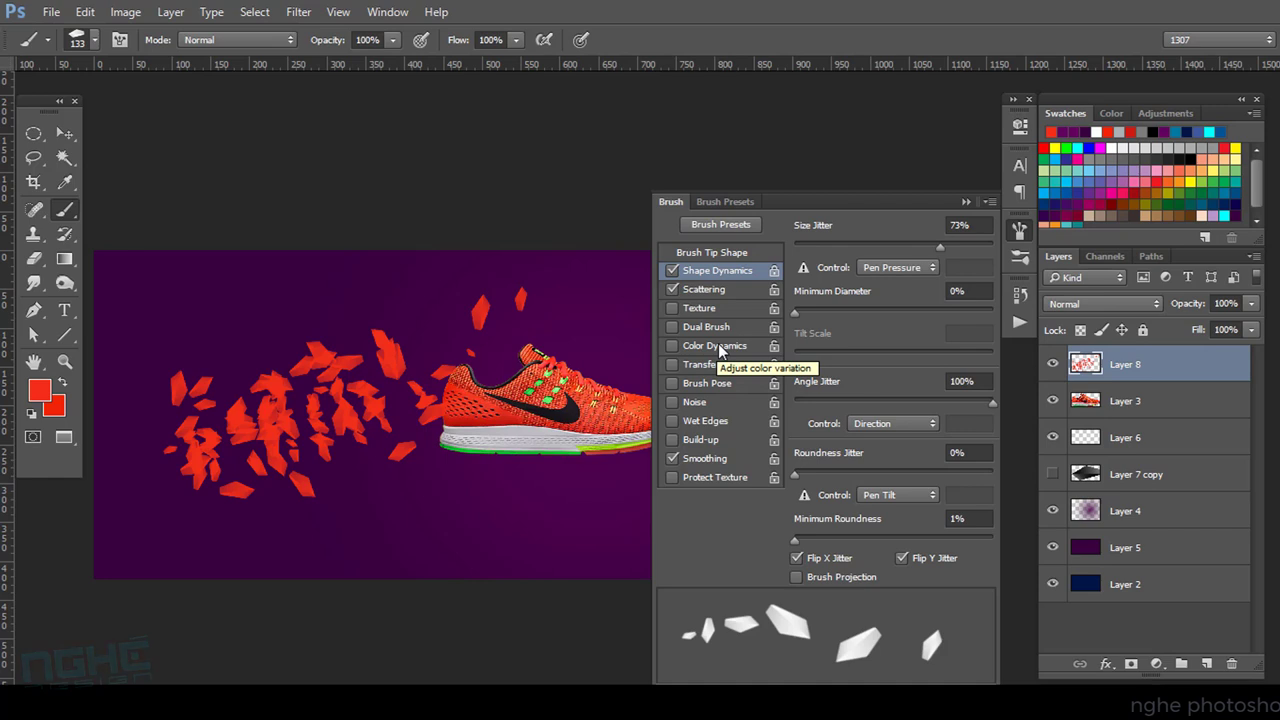
left_click(673, 346)
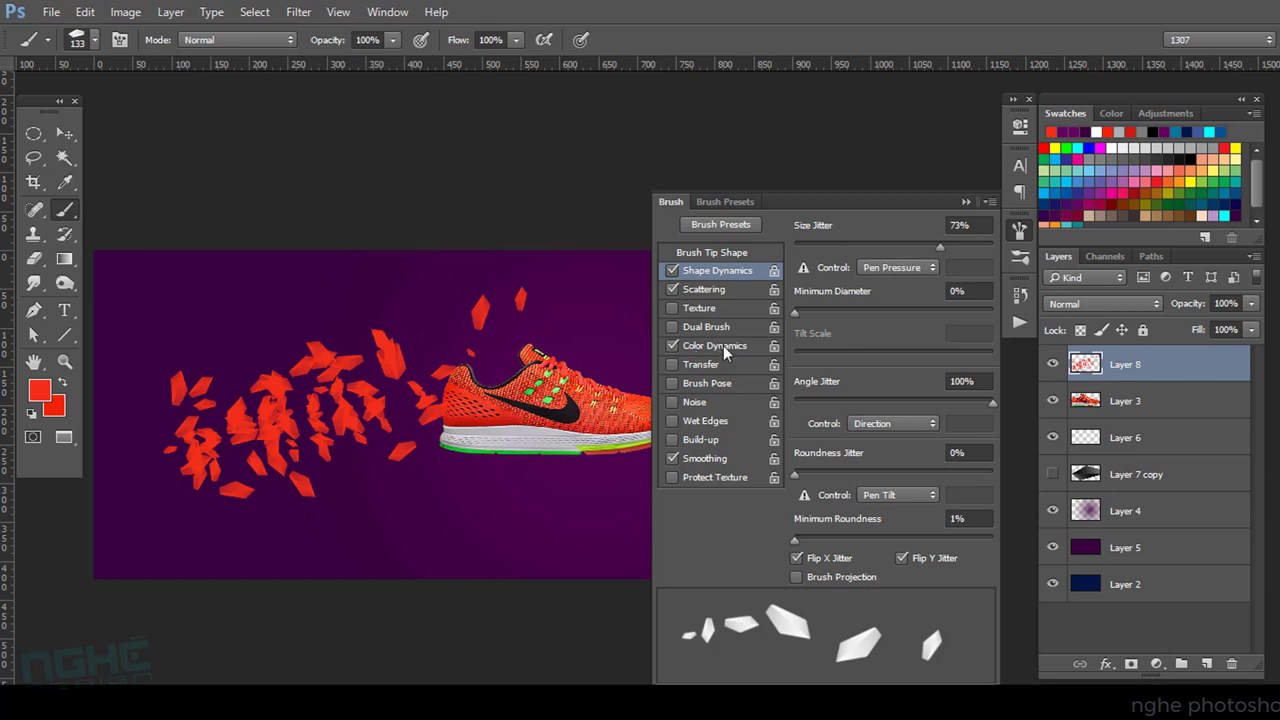
left_click(723, 345)
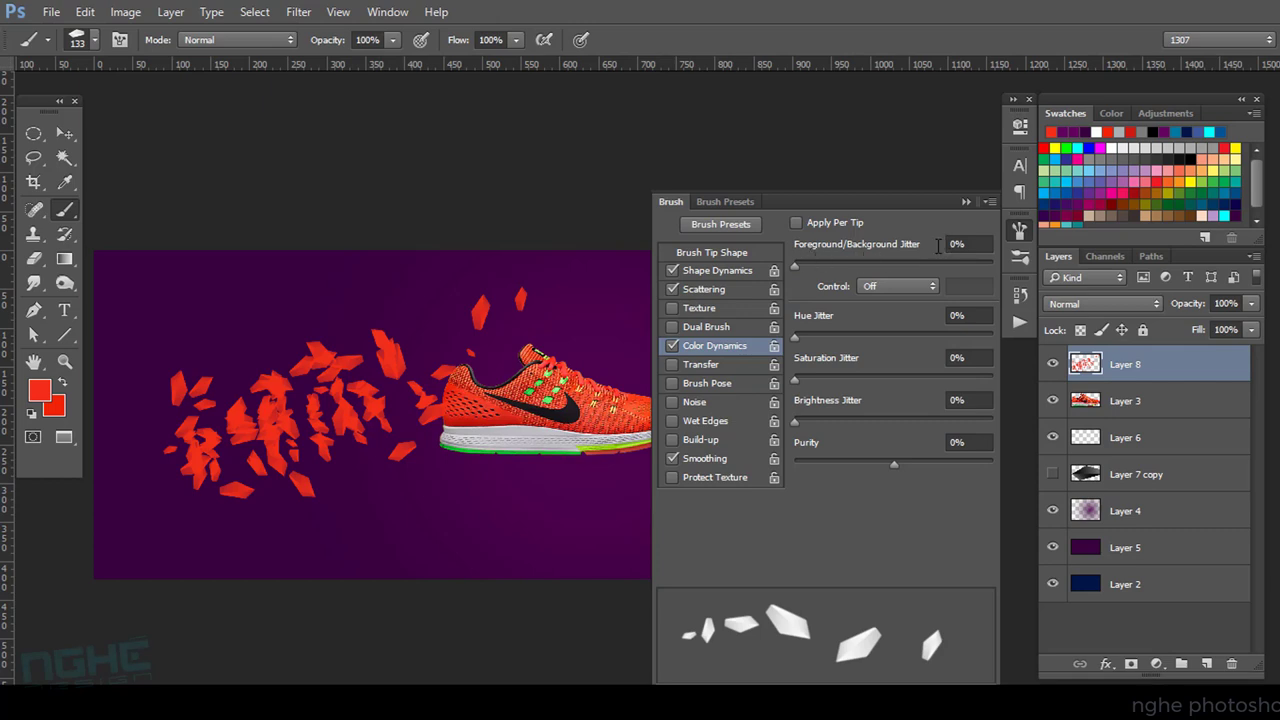
left_click_drag(796, 262, 905, 262)
Pick light yellow and paint yellow-orange shards across the upper left.
left_click(1222, 168)
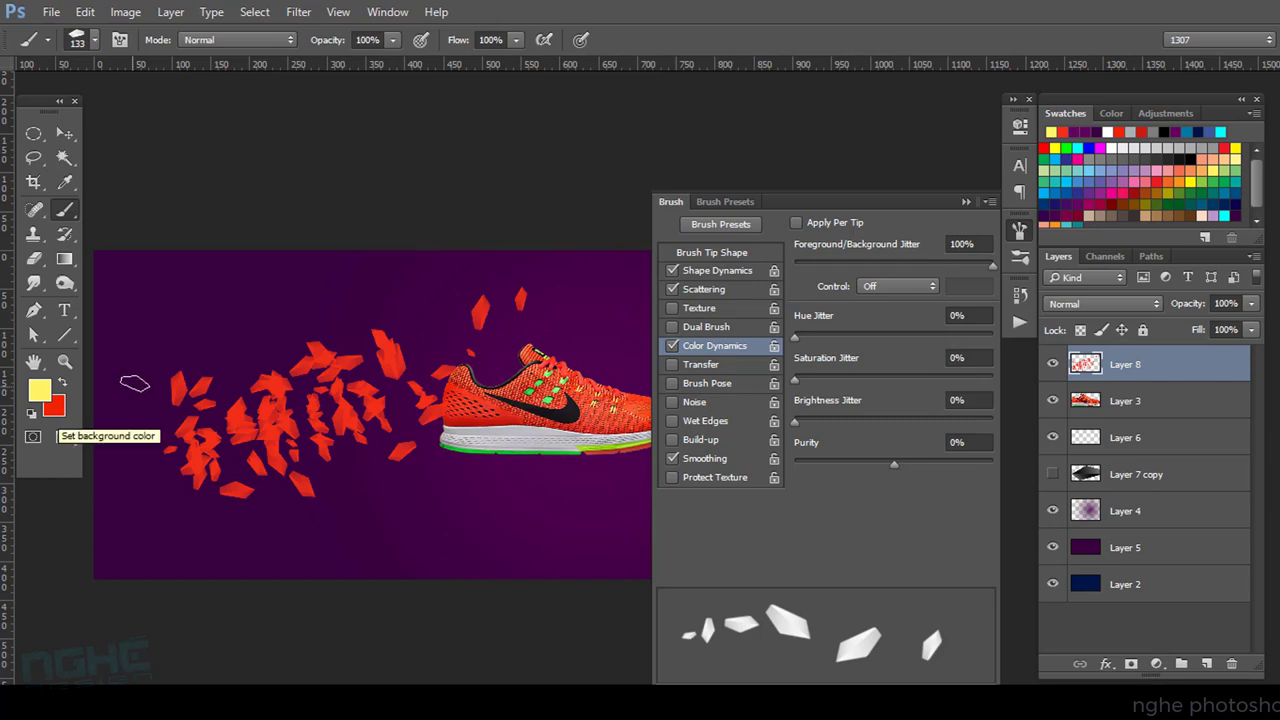
mouse_move(143, 338)
left_mouse_down()
mouse_move(206, 320)
mouse_move(416, 313)
mouse_move(430, 300)
left_mouse_up()
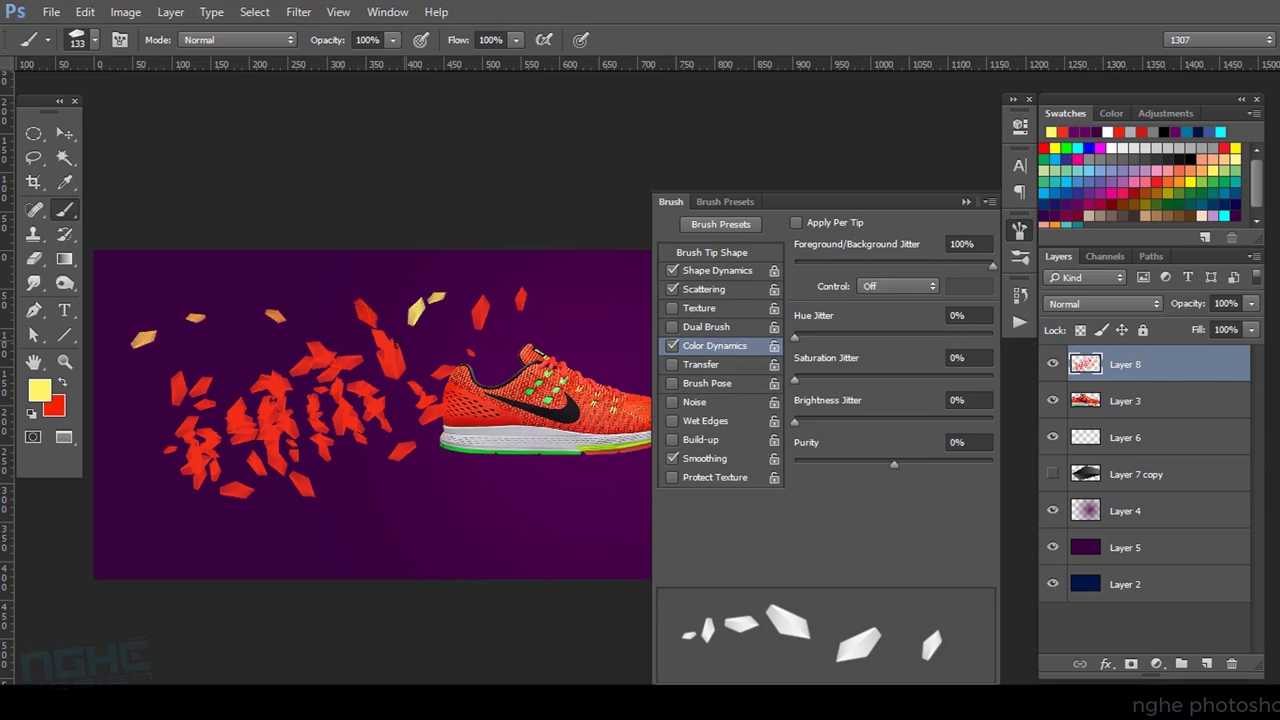
left_click(211, 355)
left_click(128, 390)
left_click(230, 345)
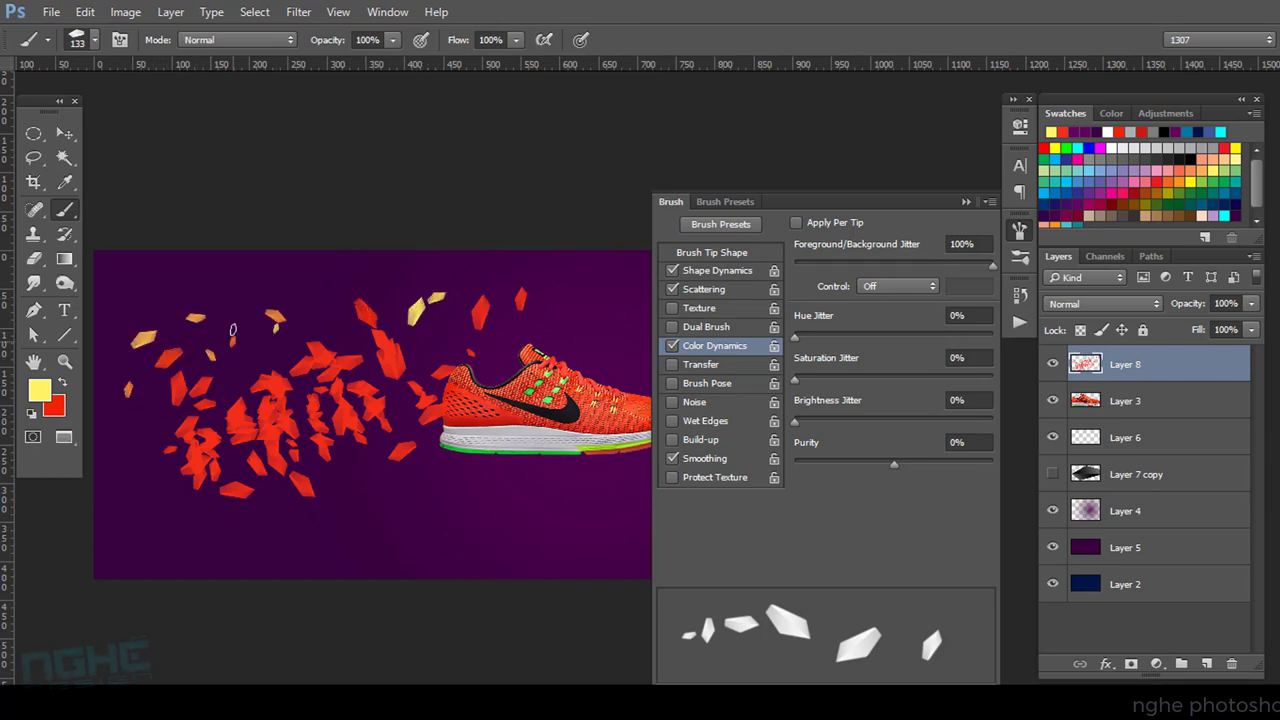
left_click(230, 298)
left_click(136, 287)
left_click(112, 323)
Paint multicoloured shards along the bottom with Hue Jitter, then reset it and disable Color Dynamics.
left_click(797, 259)
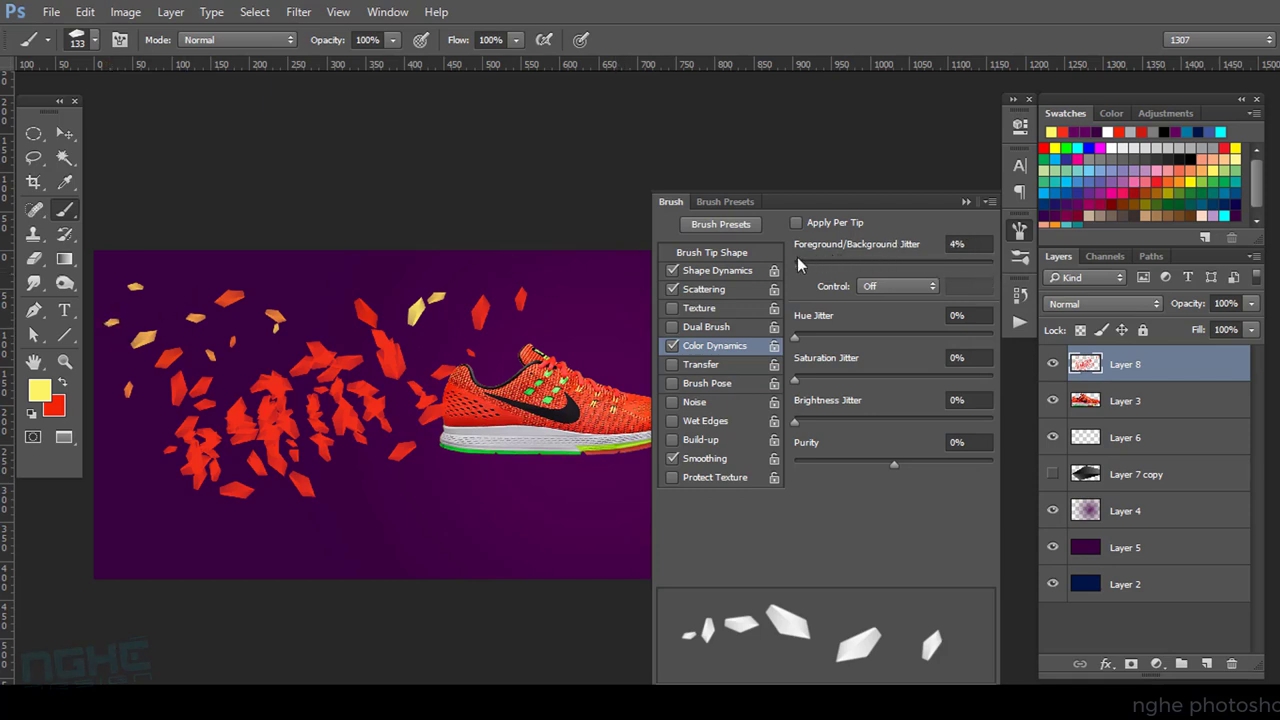
left_click_drag(795, 334, 875, 332)
mouse_move(266, 538)
left_mouse_down()
mouse_move(530, 518)
mouse_move(575, 500)
mouse_move(450, 480)
mouse_move(595, 340)
mouse_move(560, 290)
mouse_move(340, 290)
mouse_move(291, 367)
mouse_move(187, 455)
mouse_move(158, 536)
mouse_move(360, 560)
mouse_move(525, 567)
mouse_move(600, 555)
left_mouse_up()
left_click(528, 486)
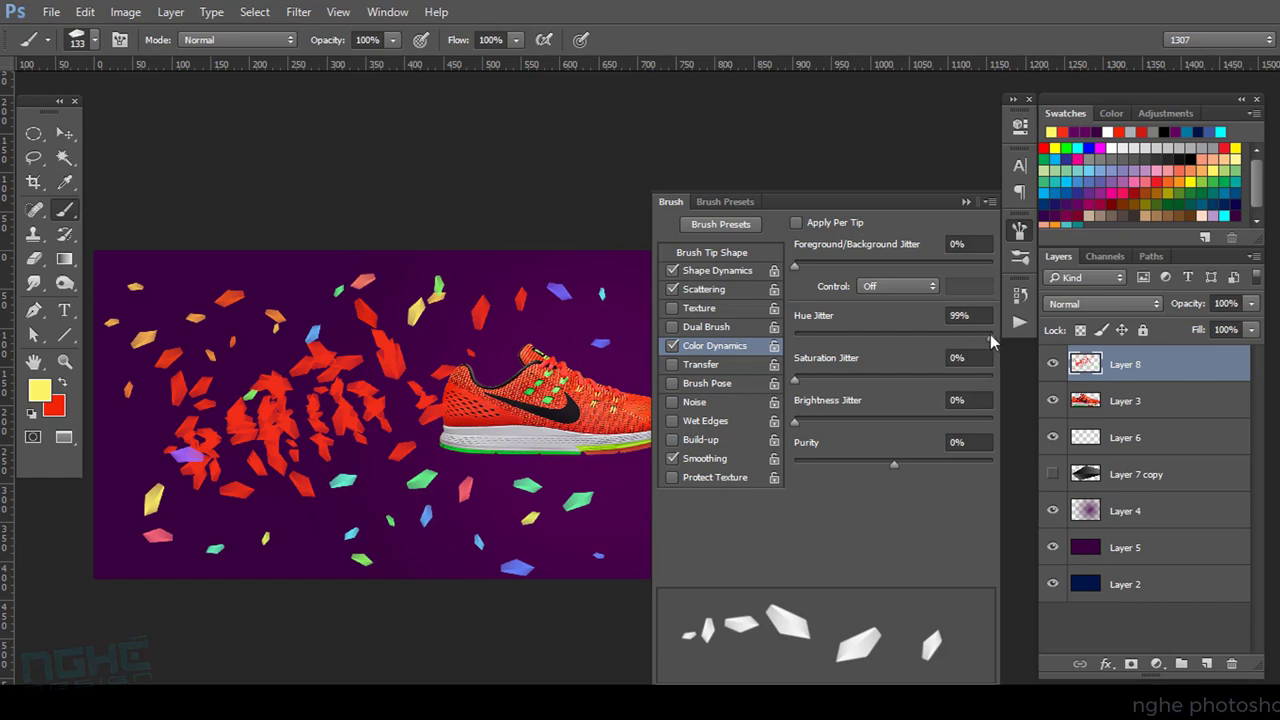
left_click_drag(990, 337, 794, 340)
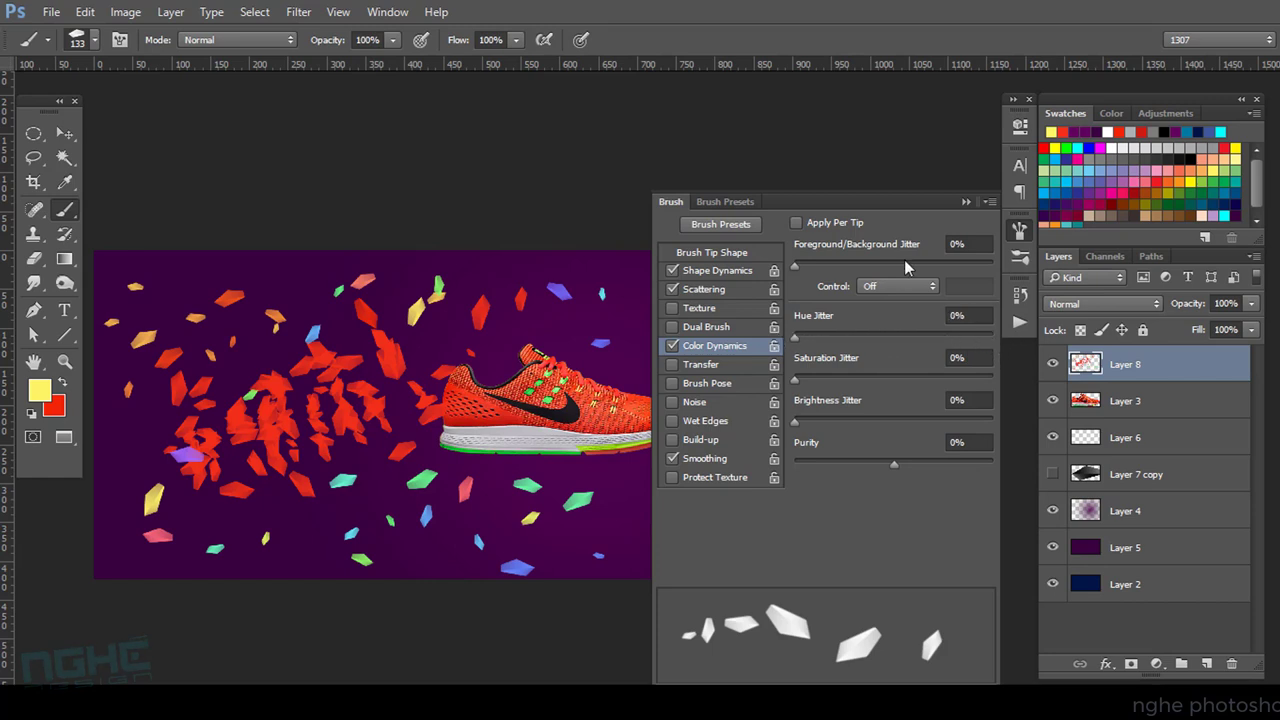
left_click(671, 346)
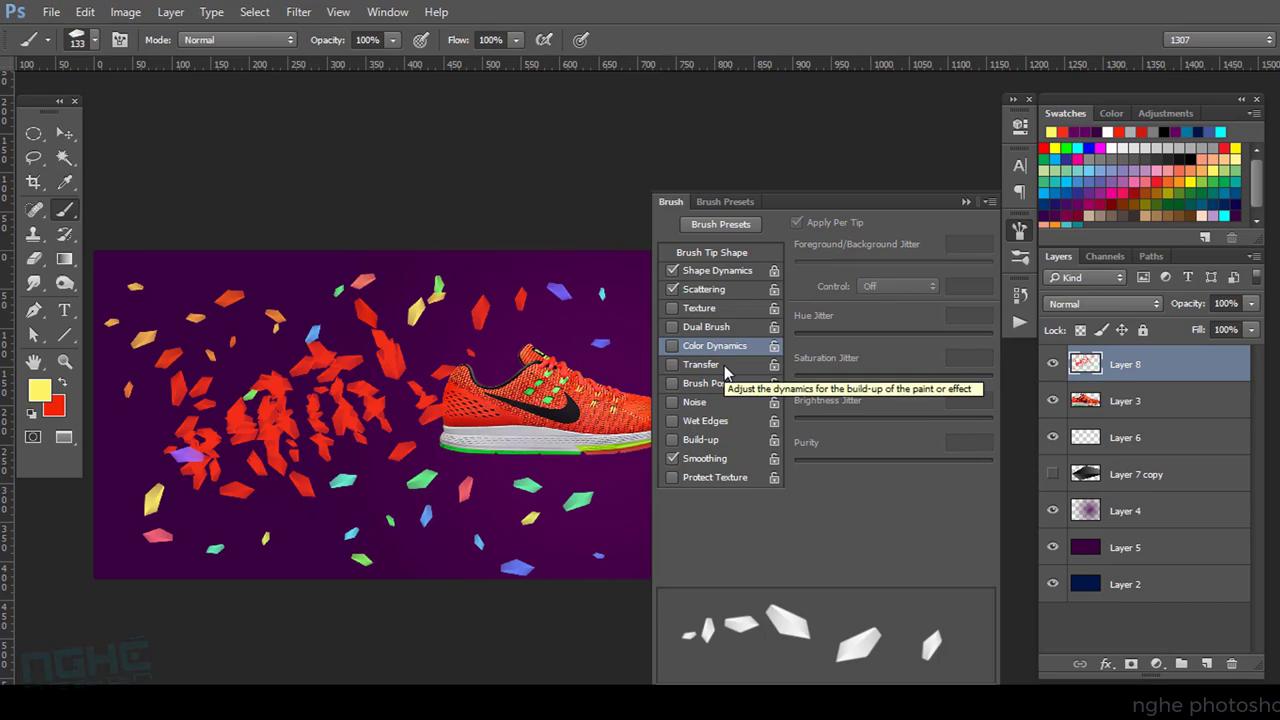
Enable Transfer with 0% Opacity Jitter and erase everything on Layer 8.
left_click(725, 367)
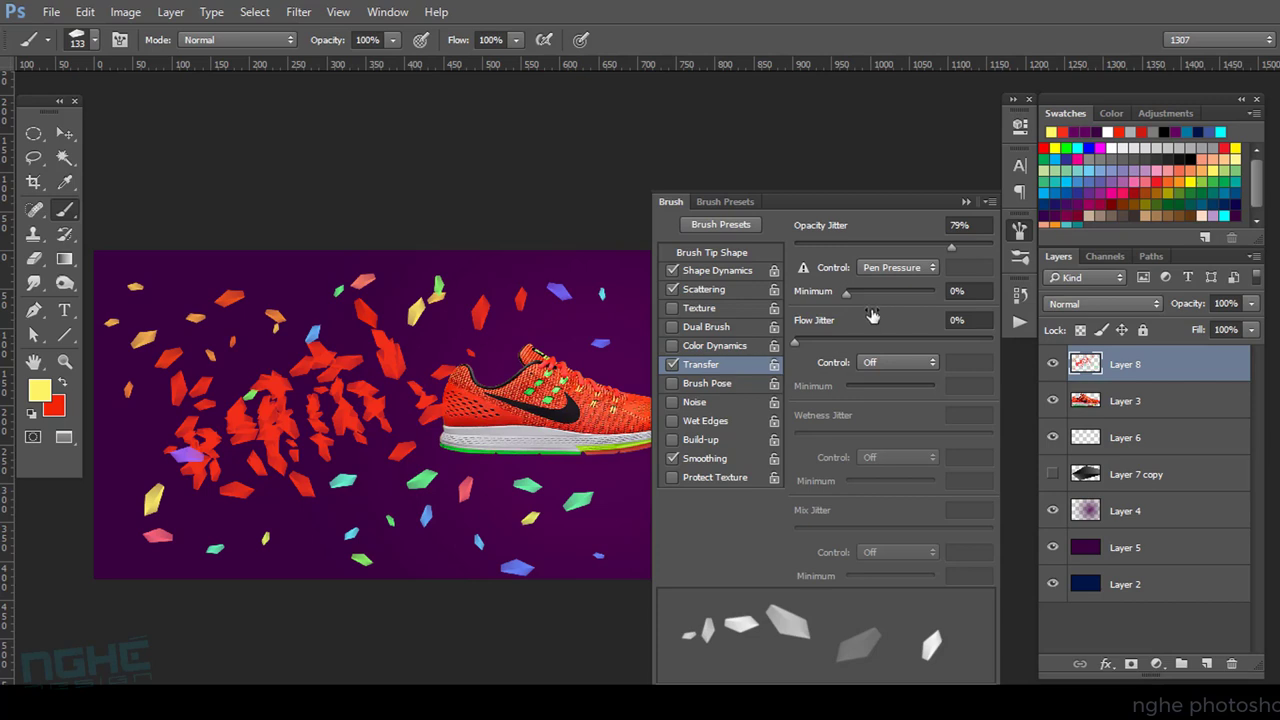
left_click_drag(948, 247, 779, 257)
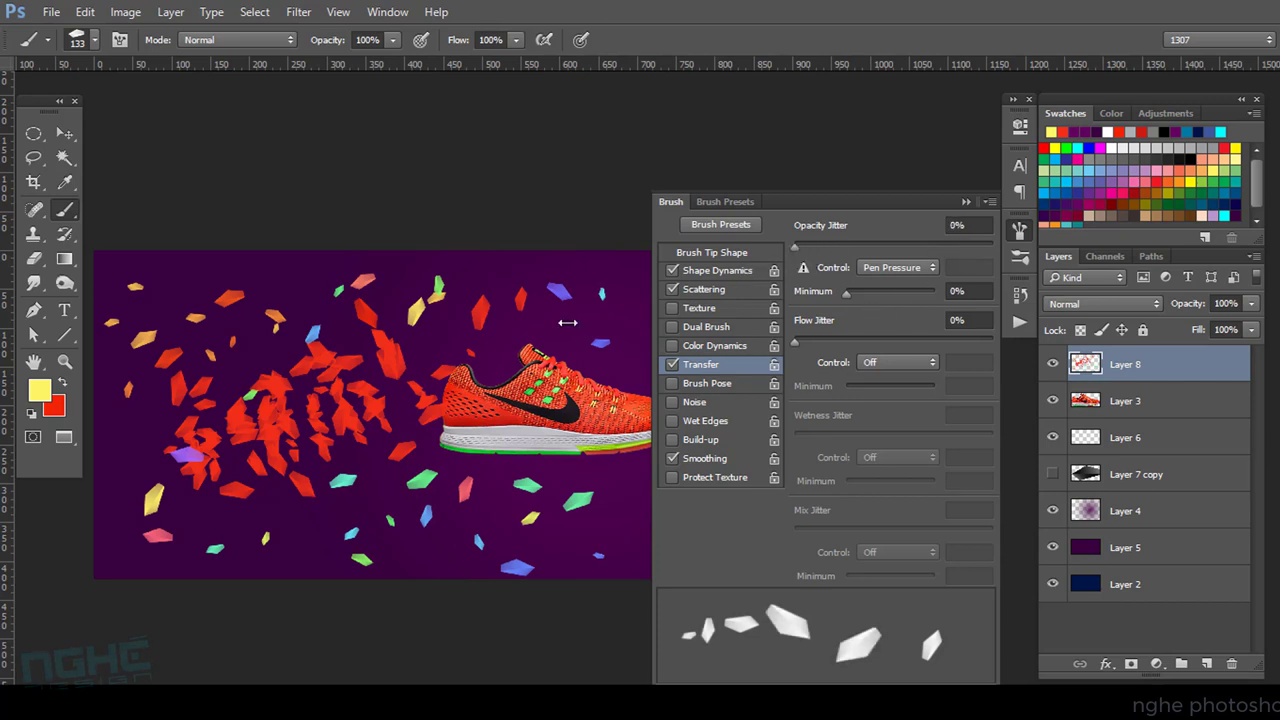
key("ctrl+a")
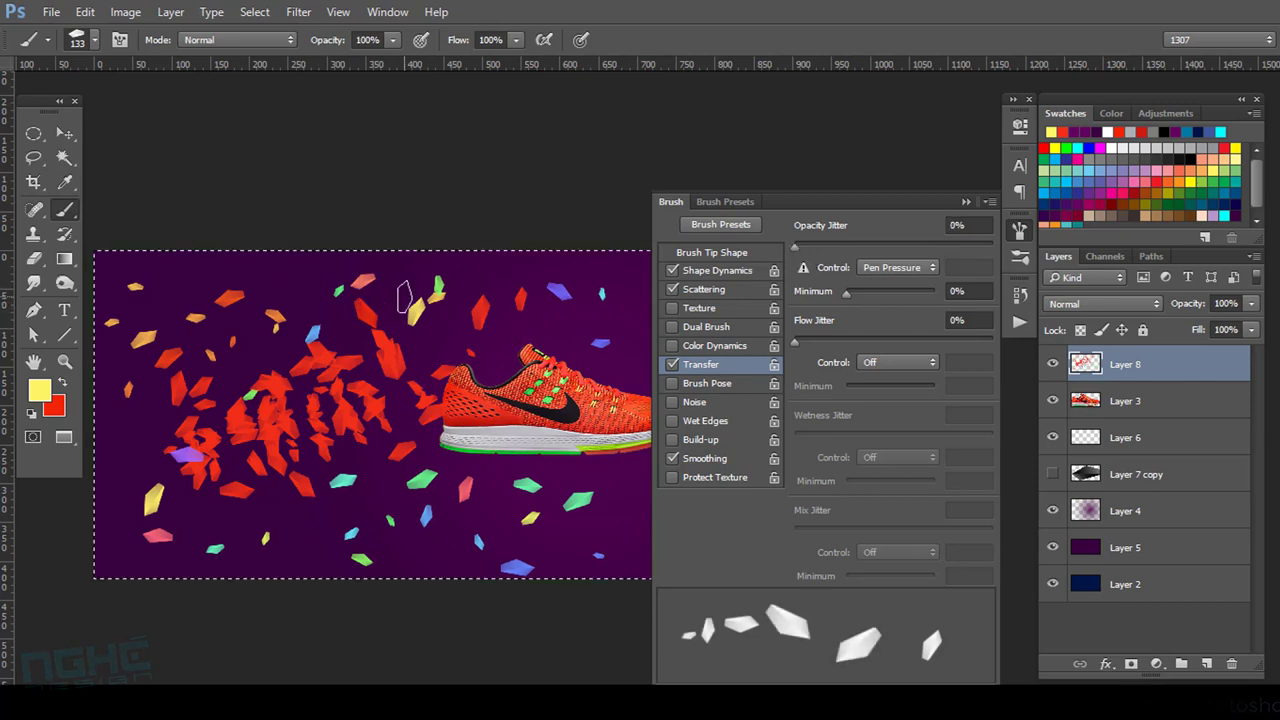
key("Delete")
key("ctrl+apostrophe")
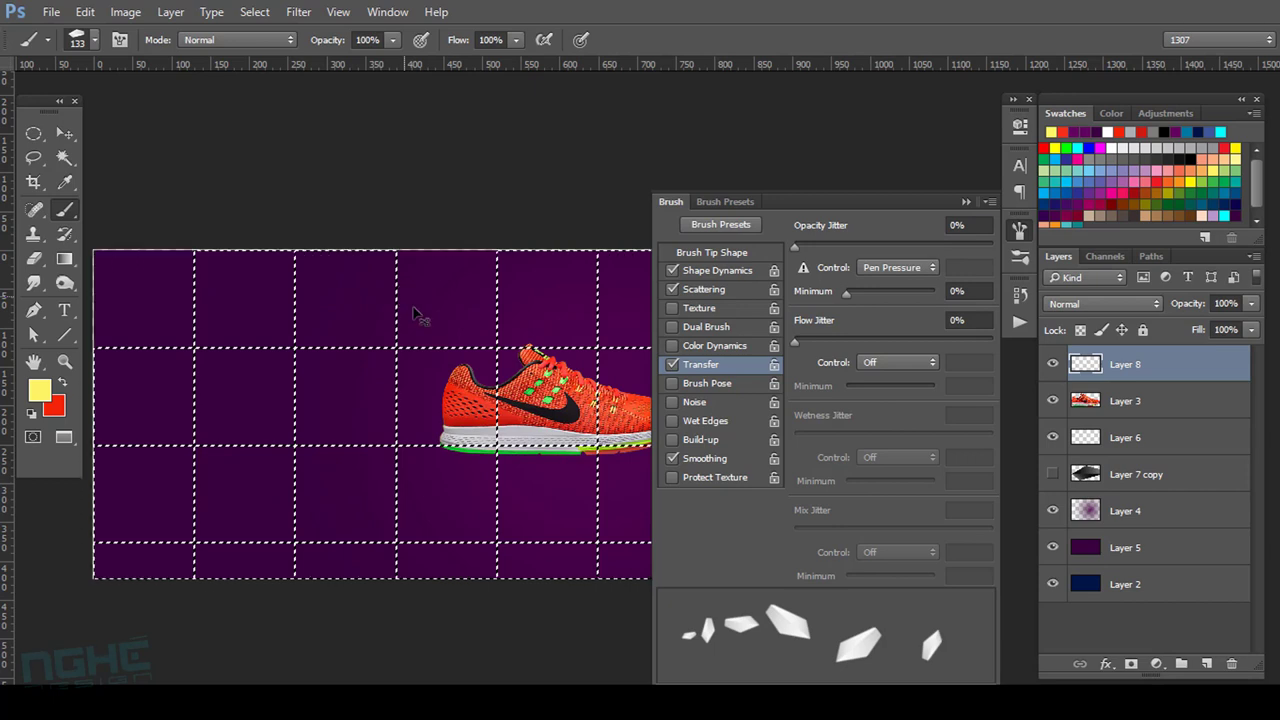
key("ctrl+d")
key("ctrl+apostrophe")
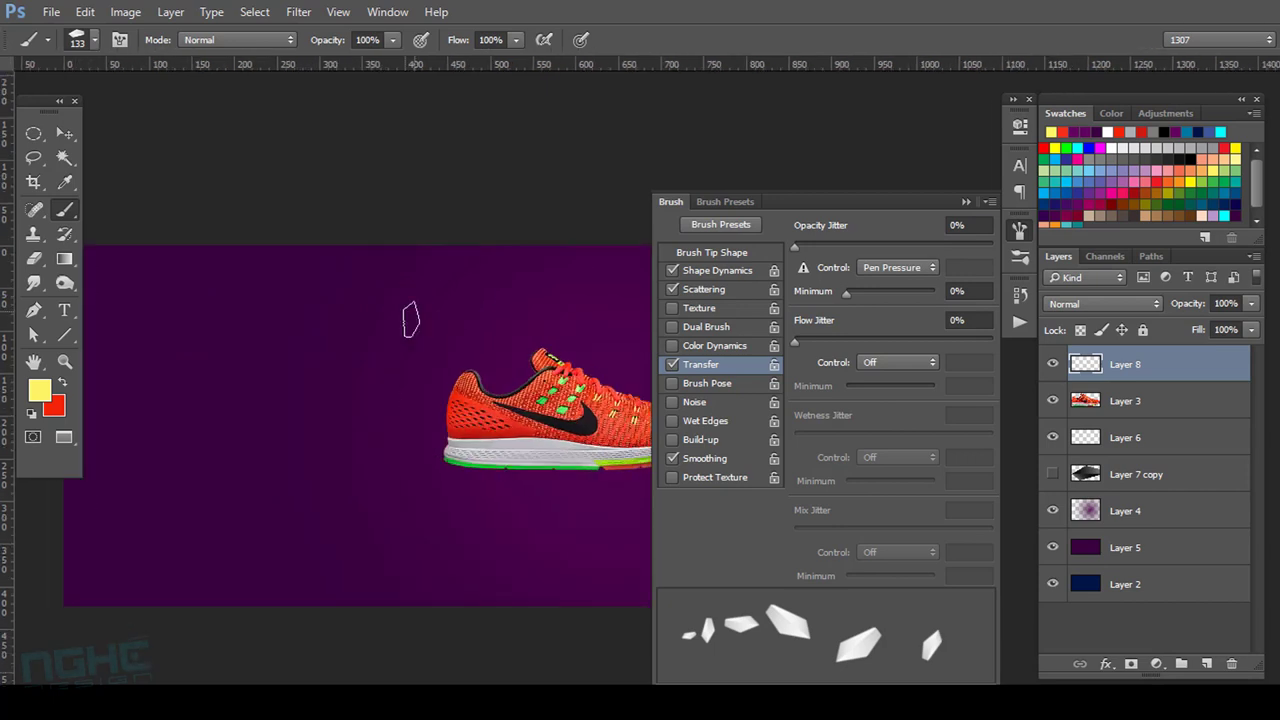
left_click_drag(397, 353, 419, 350)
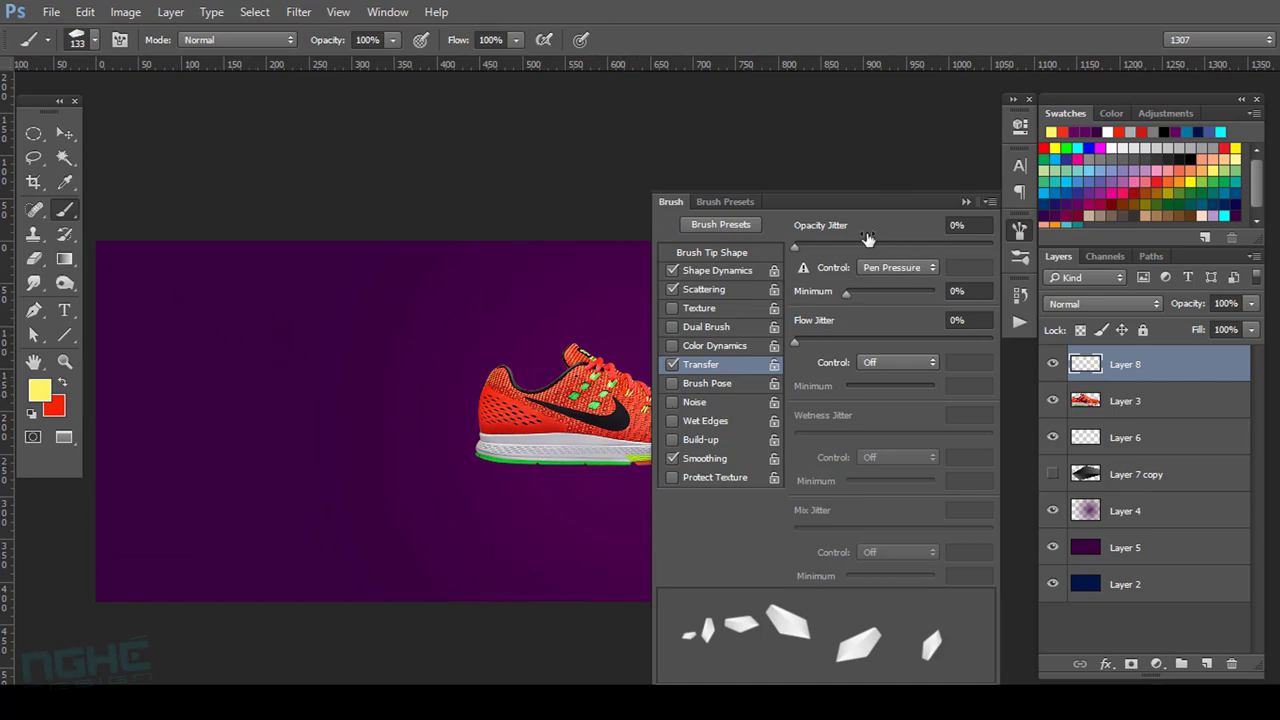
Switch back to red and stamp red shards left of the shoe.
left_click(63, 383)
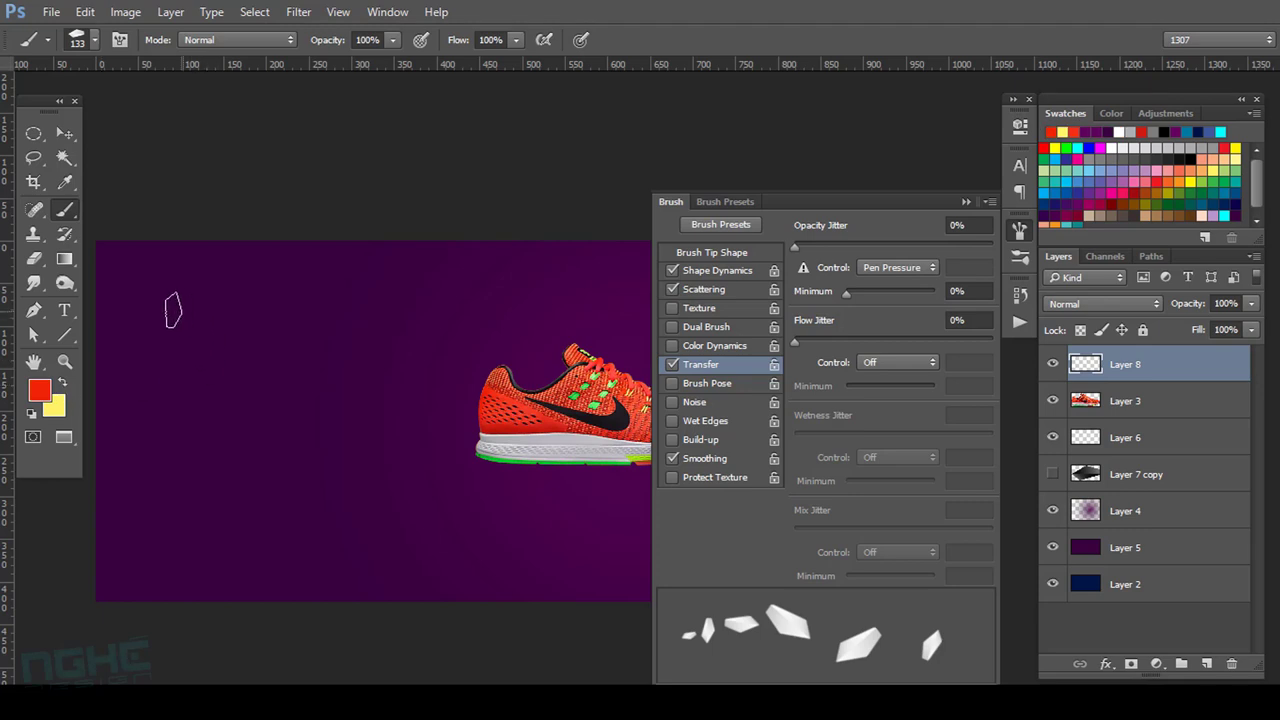
left_click(172, 310)
left_click(285, 316)
left_click(440, 296)
left_click(193, 365)
left_click(271, 377)
left_click(366, 376)
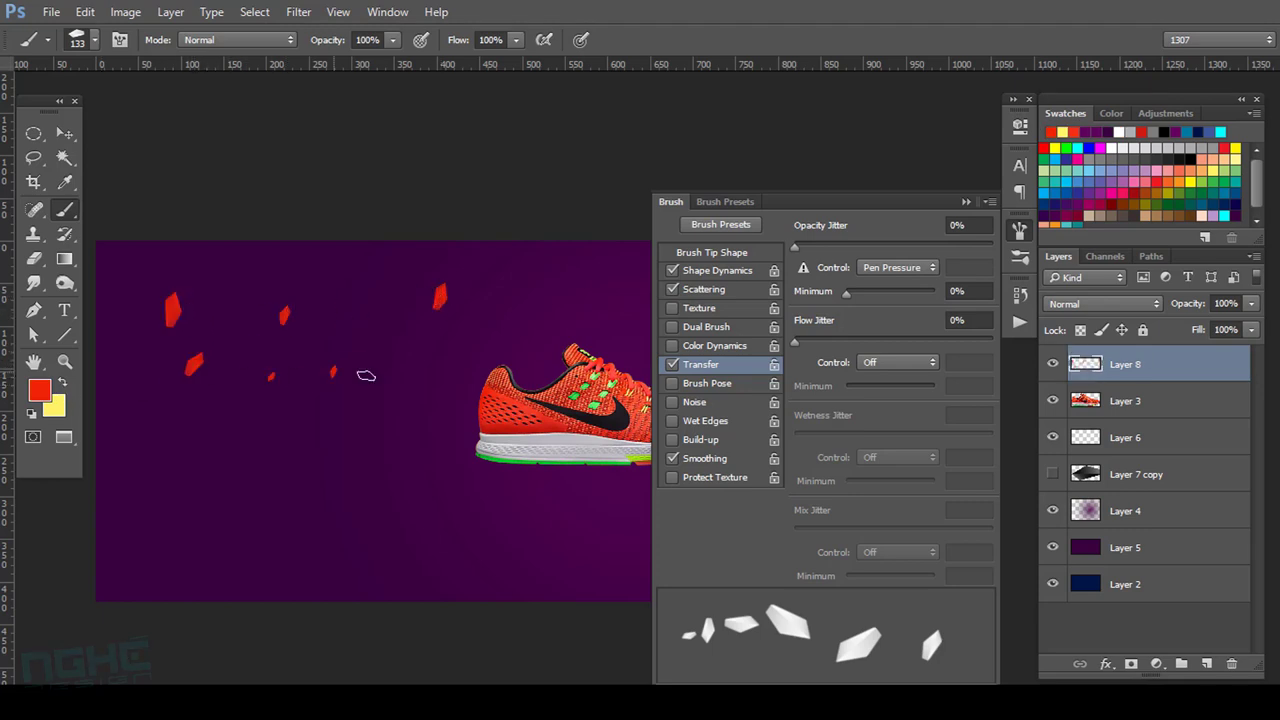
left_click(326, 429)
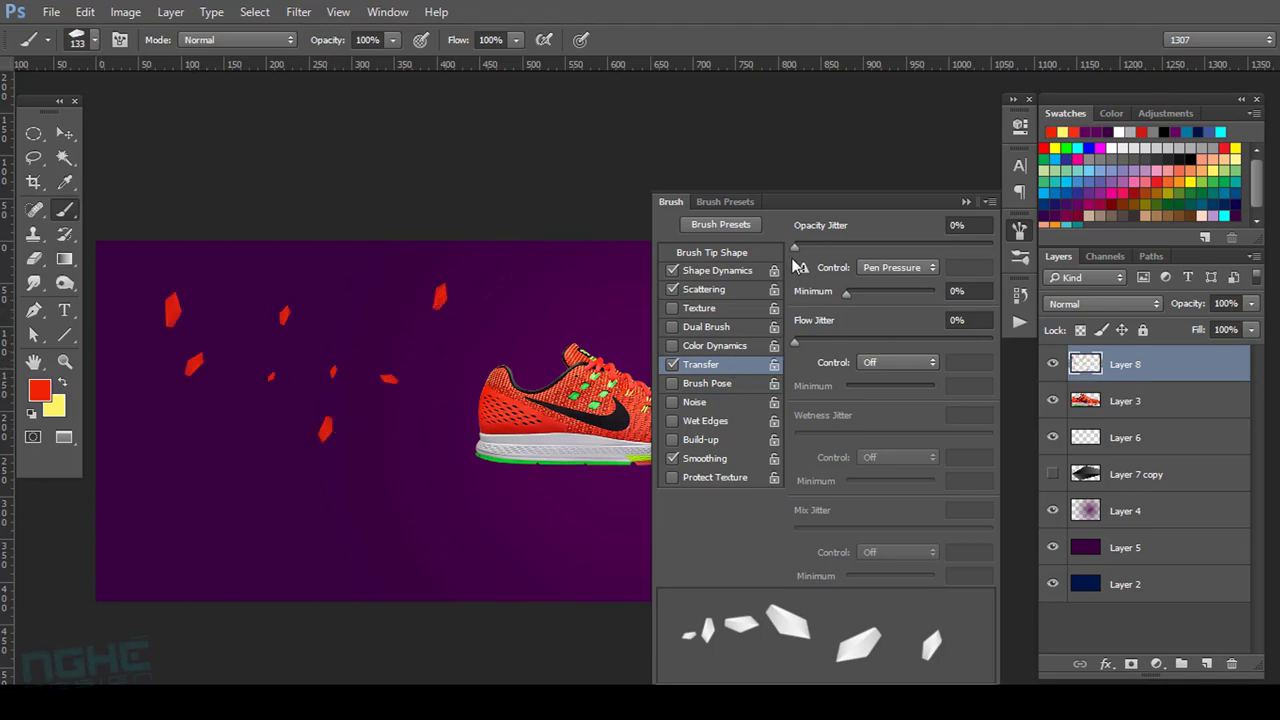
Set Opacity Jitter to 76% and stamp semi-transparent red shards lower down.
mouse_move(796, 249)
left_mouse_down()
mouse_move(990, 252)
mouse_move(946, 253)
left_mouse_up()
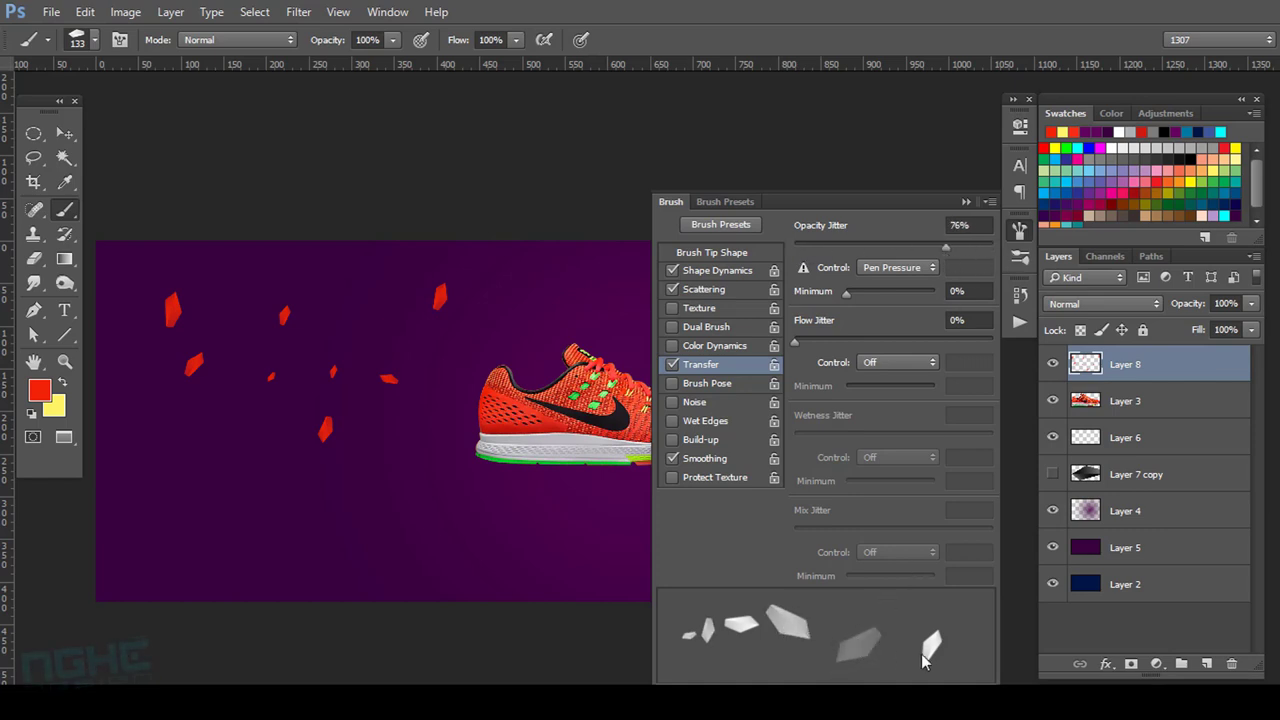
left_click(240, 509)
left_click(307, 525)
left_click(408, 510)
left_click(386, 477)
left_click(355, 502)
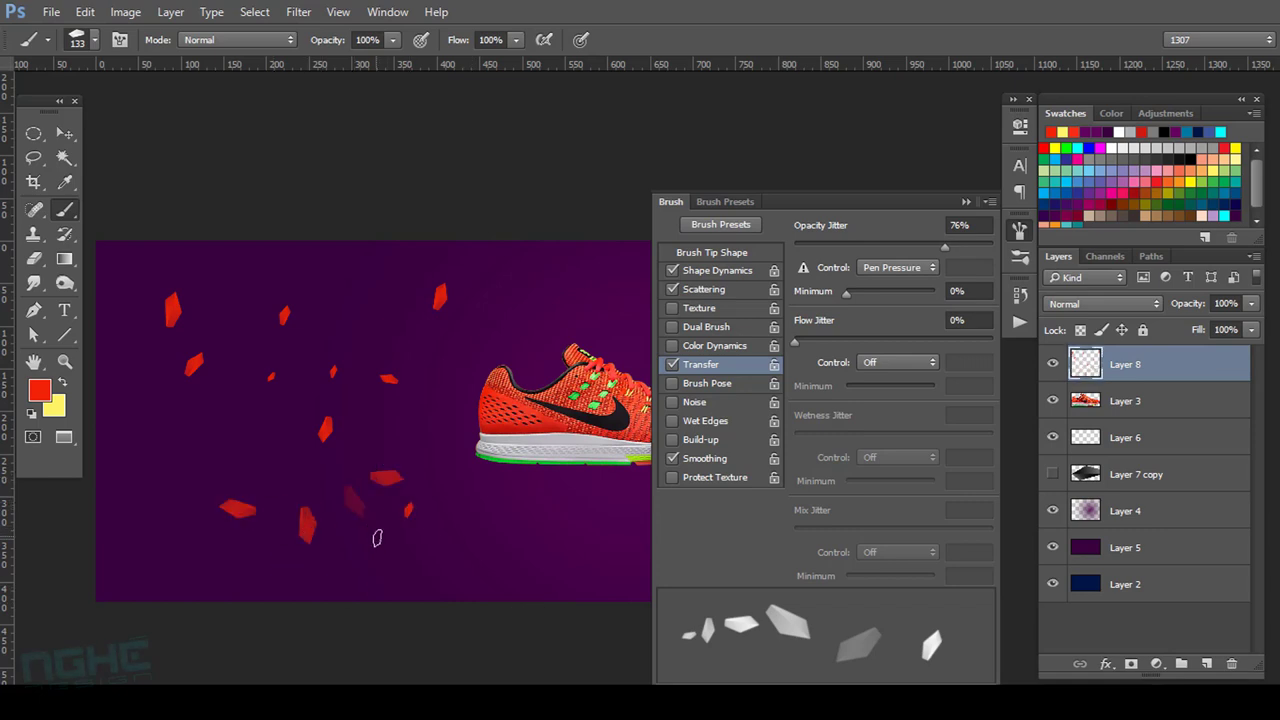
left_click(382, 545)
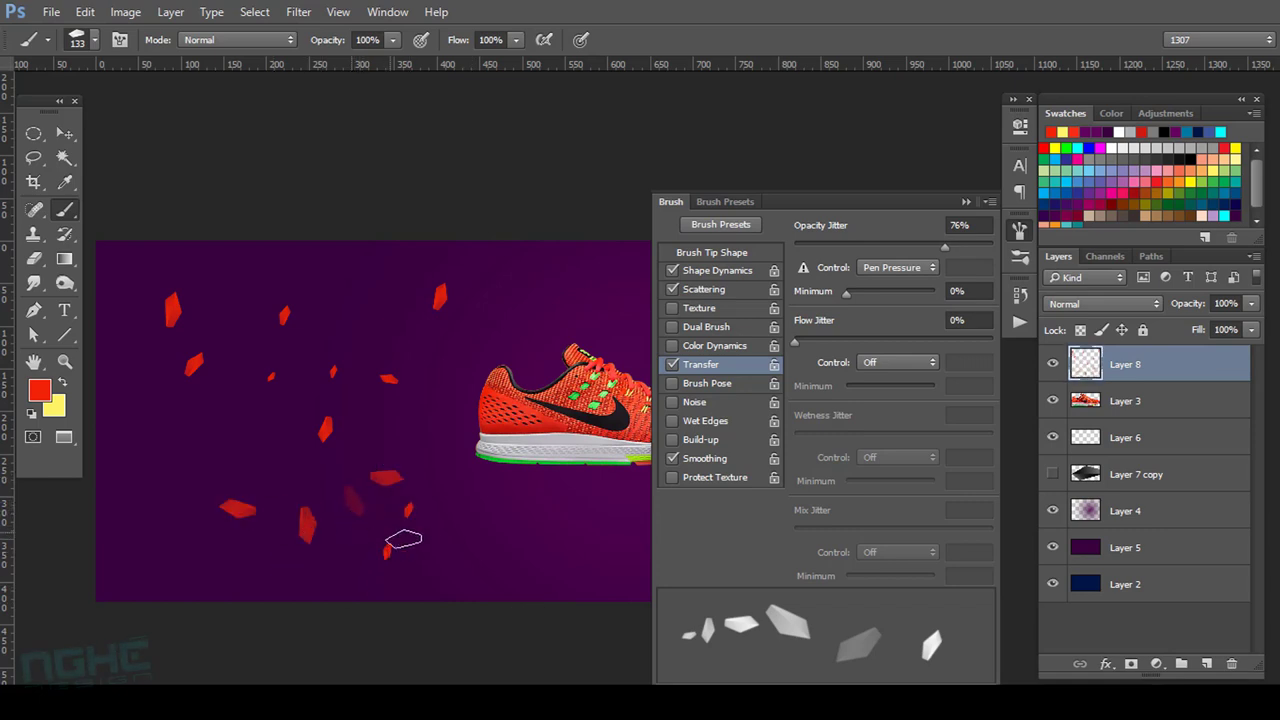
Scatter more varied-opacity red shards just left of the shoe and across the lower left.
left_click(405, 538)
left_click(456, 535)
left_click(445, 475)
left_click(424, 397)
left_click(403, 455)
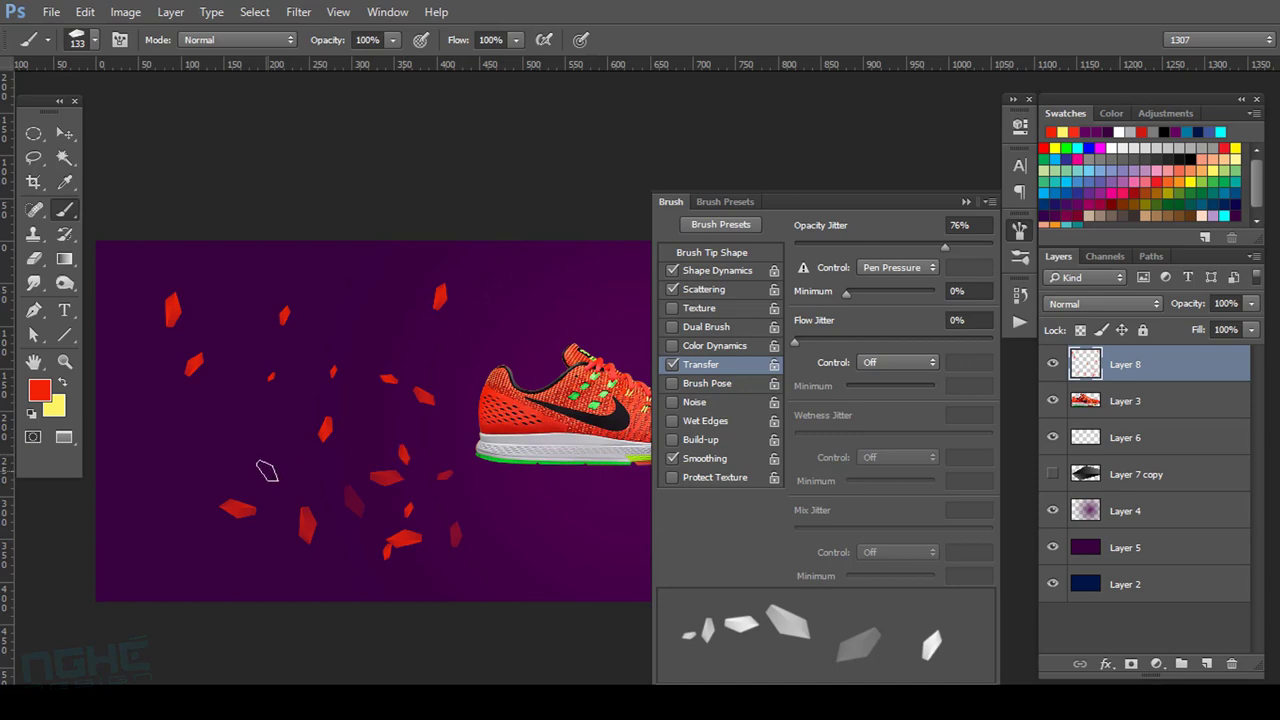
left_click(267, 471)
left_click(191, 443)
left_click(158, 498)
left_click(130, 554)
left_click(211, 573)
left_click(200, 497)
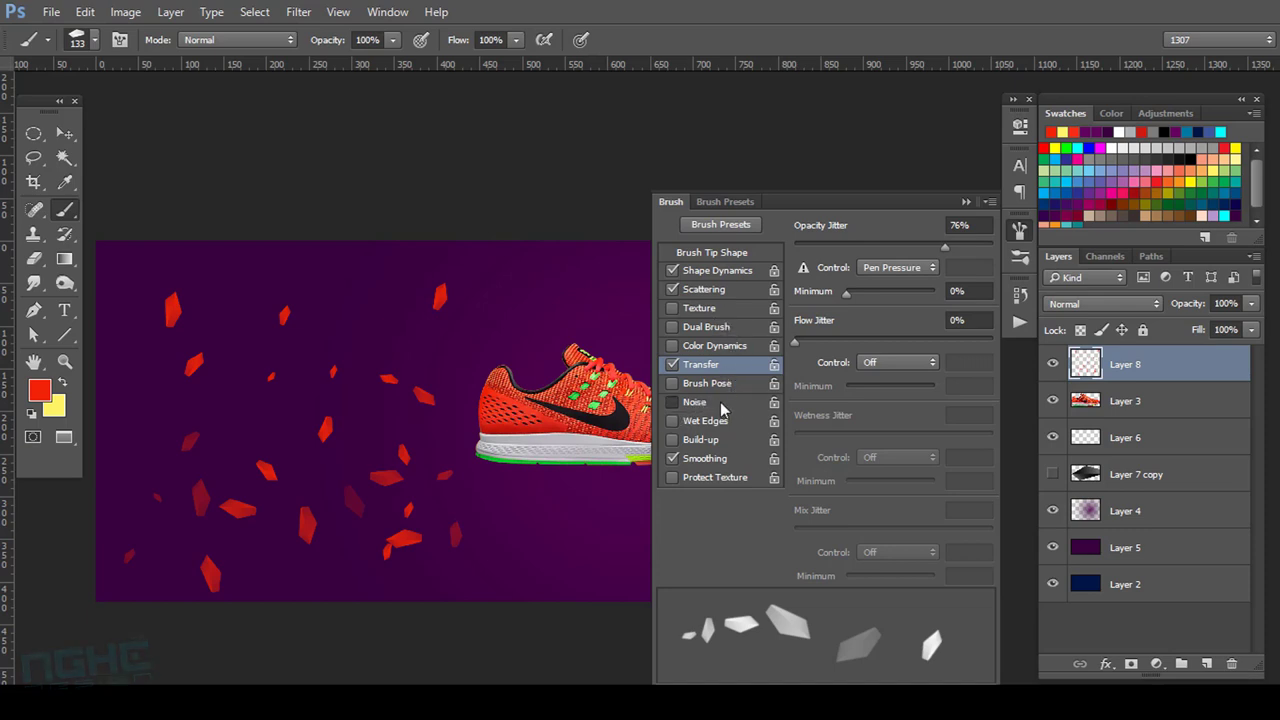
Turn off Noise and Scattering on the shard brush and set Opacity Jitter to 73%.
left_click(671, 403)
left_click(715, 270)
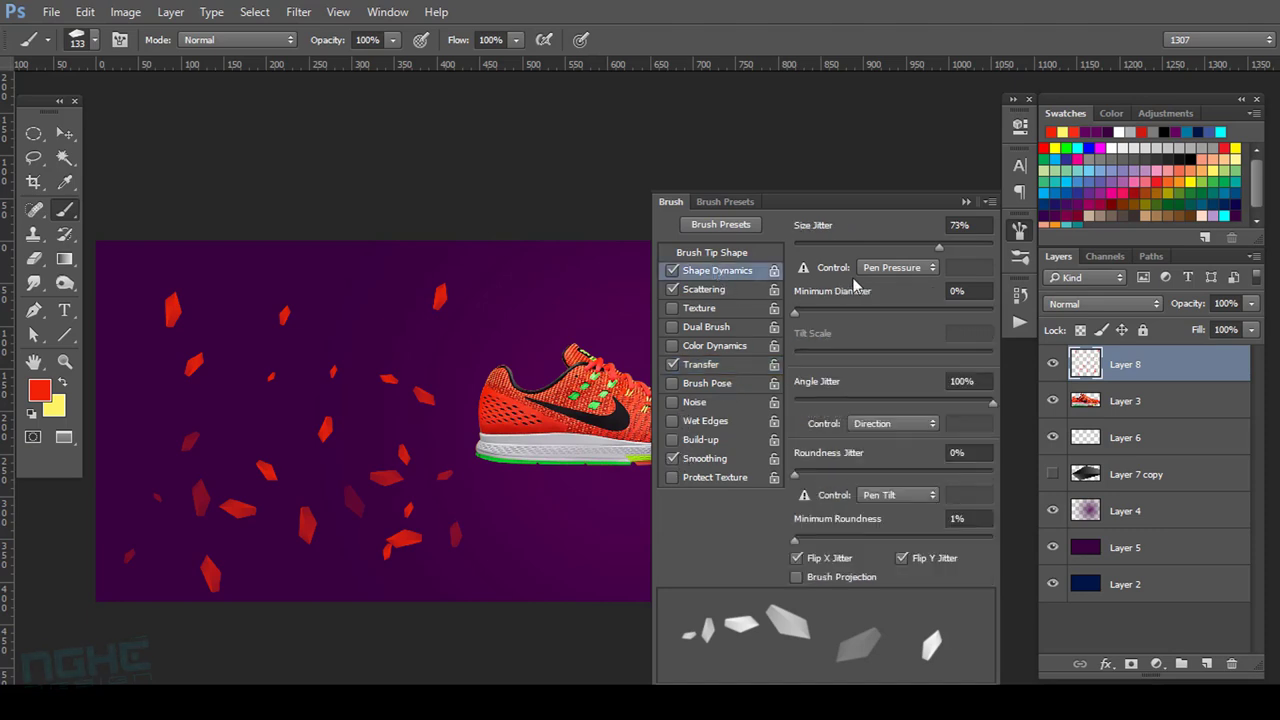
left_click(672, 290)
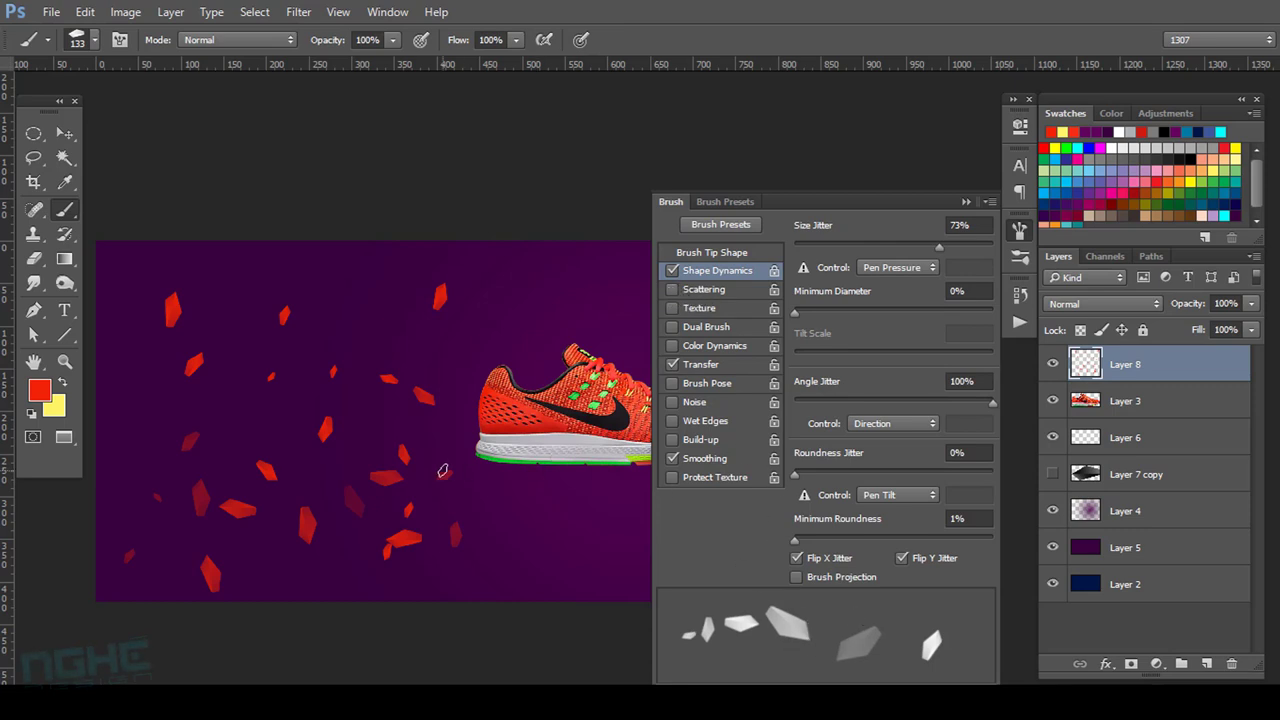
left_click(703, 366)
left_click_drag(920, 248, 939, 253)
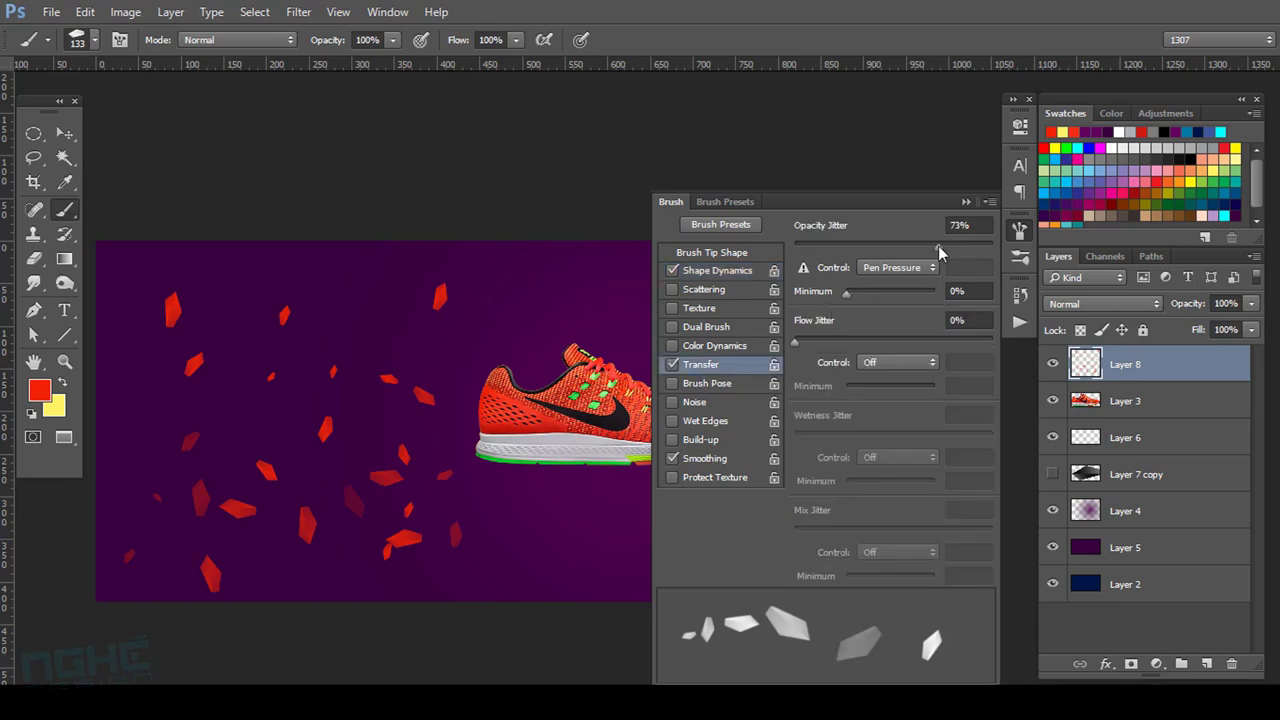
left_click(966, 202)
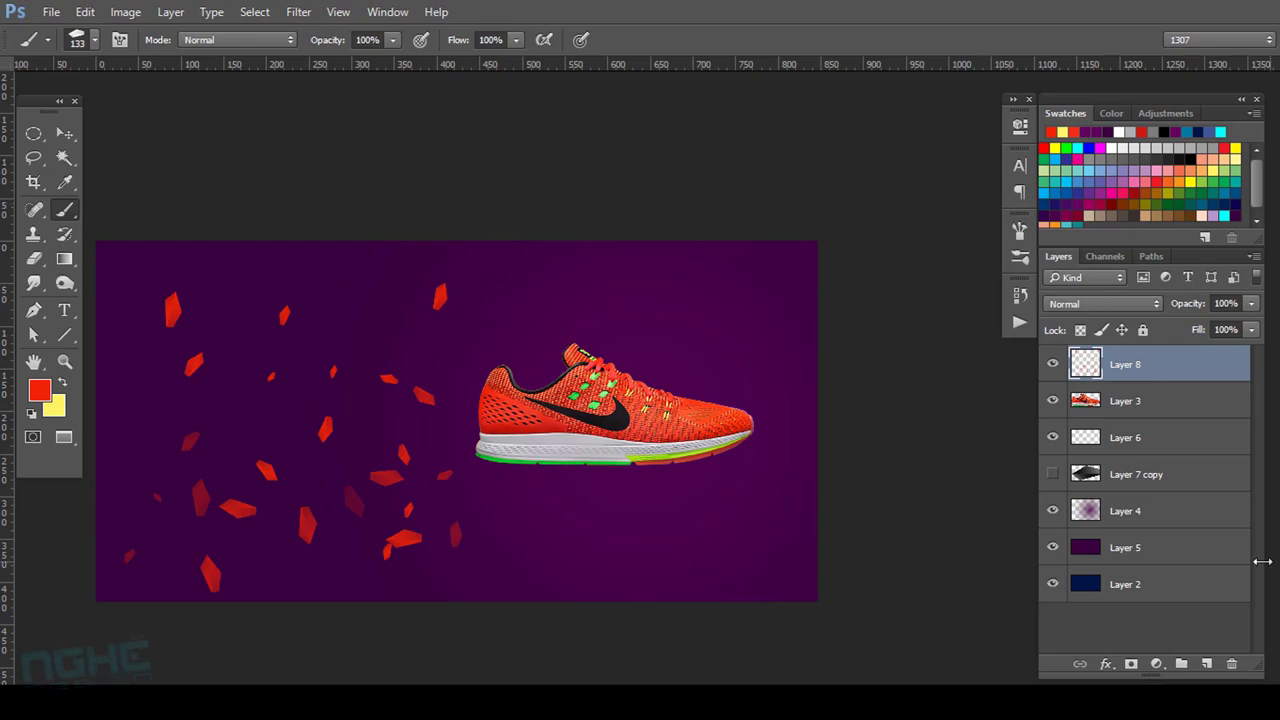
Replace the old shard Layer 8 with a new empty layer and frame the heel.
left_click(1231, 664)
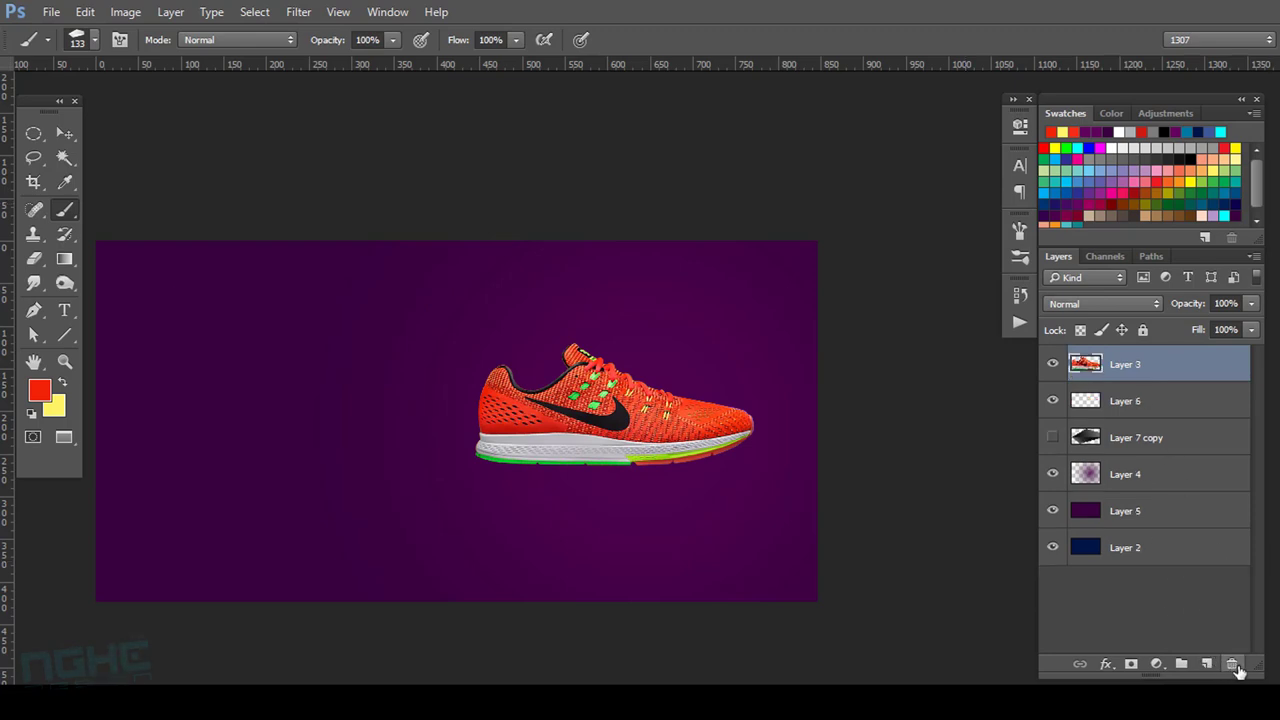
left_click(1206, 664)
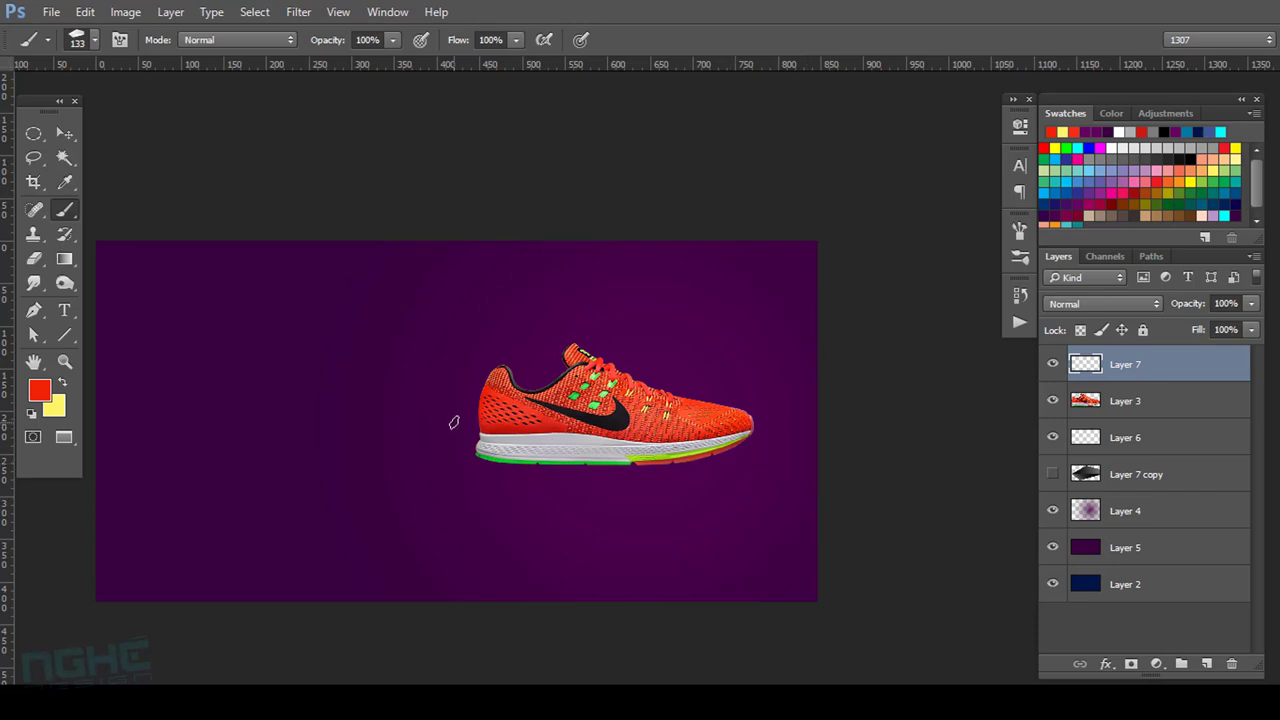
scroll(453, 422, "up", 3)
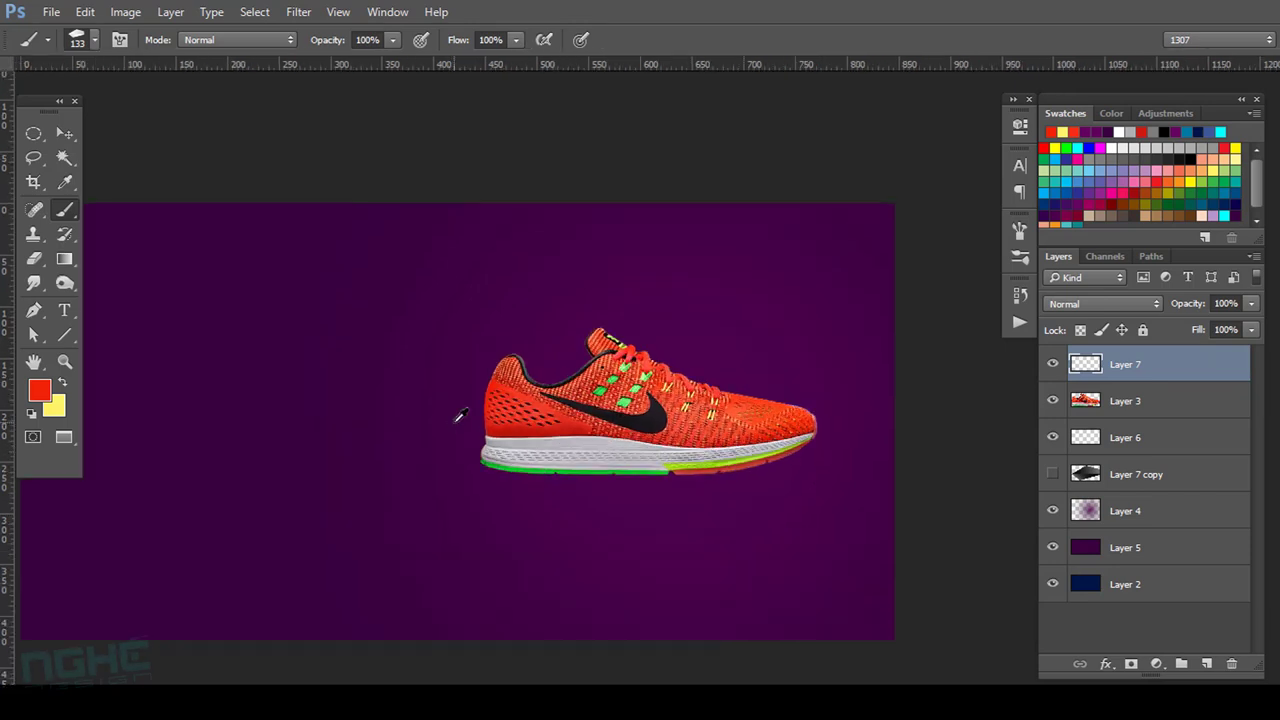
left_click_drag(548, 408, 569, 407)
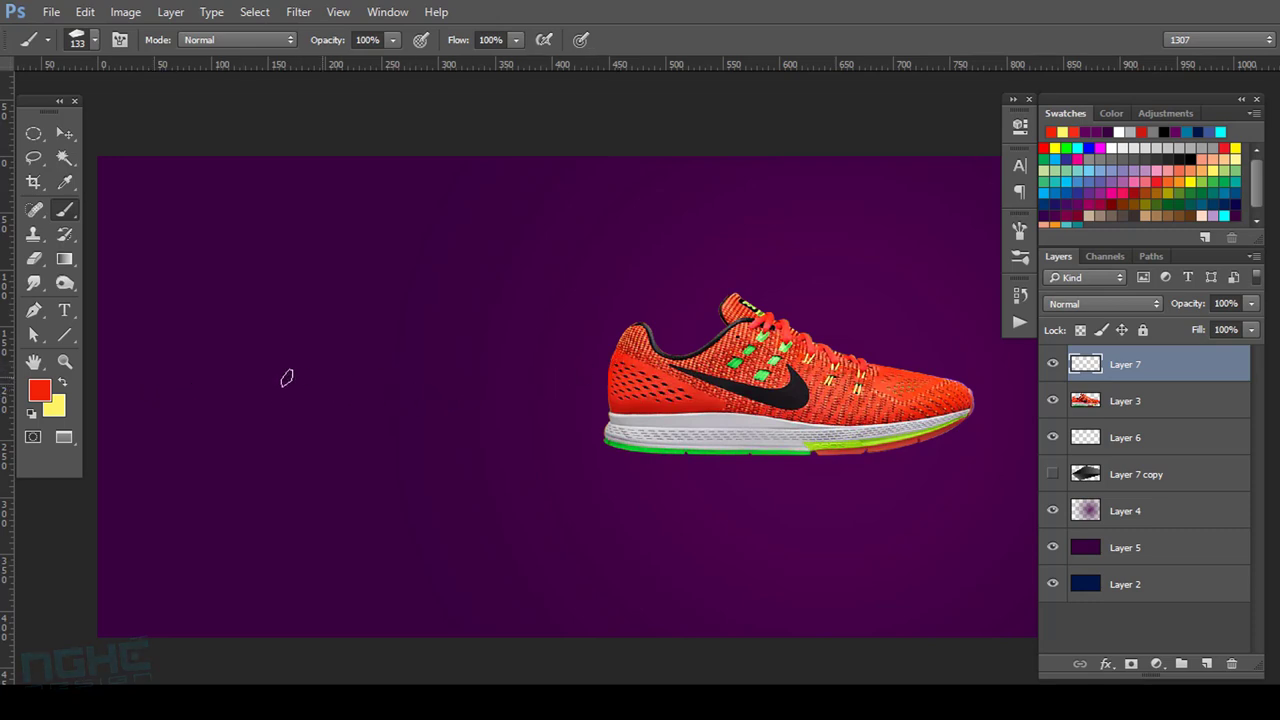
Stamp nine red shards on Layer 7 trailing left from the shoe's heel.
left_click(559, 367)
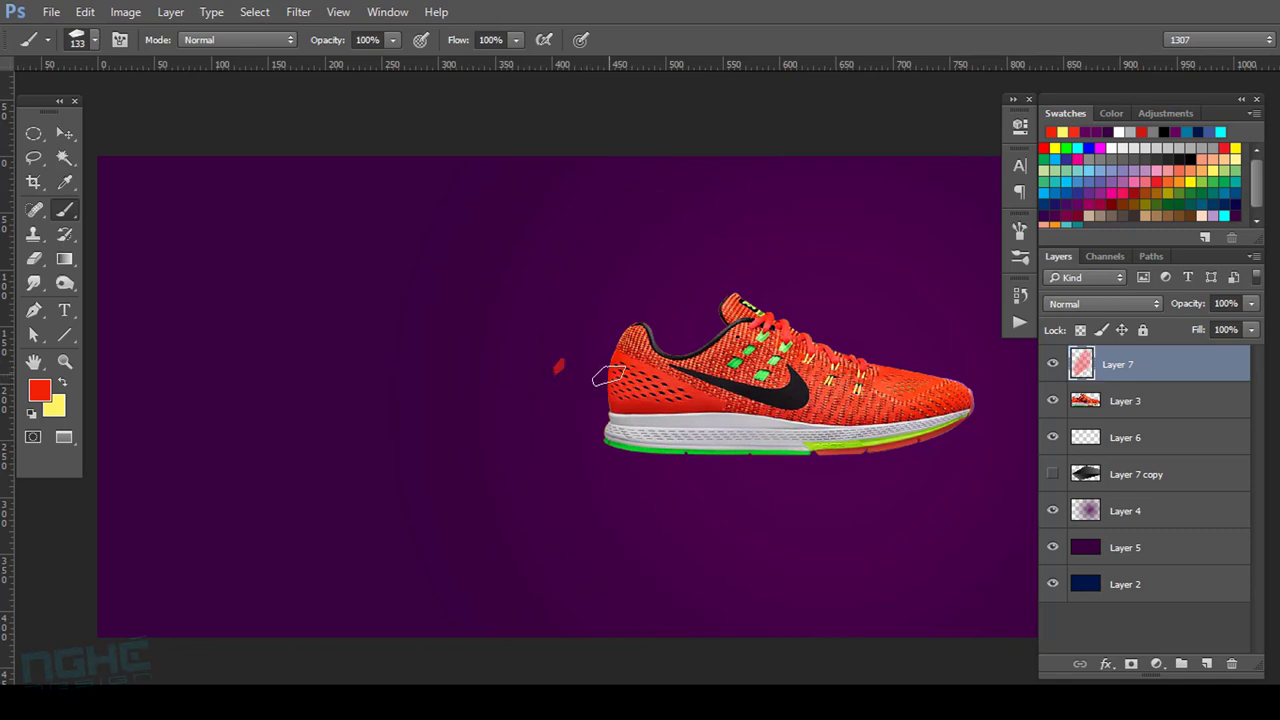
left_click(600, 377)
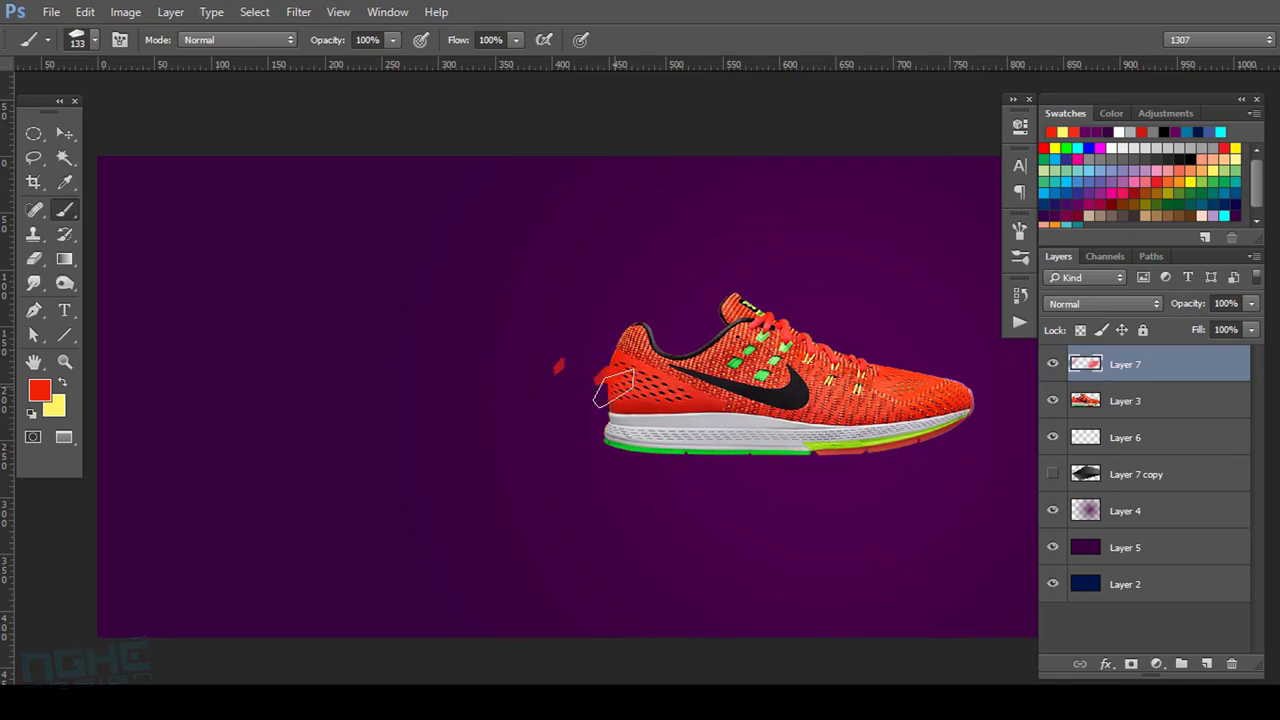
left_click(596, 406)
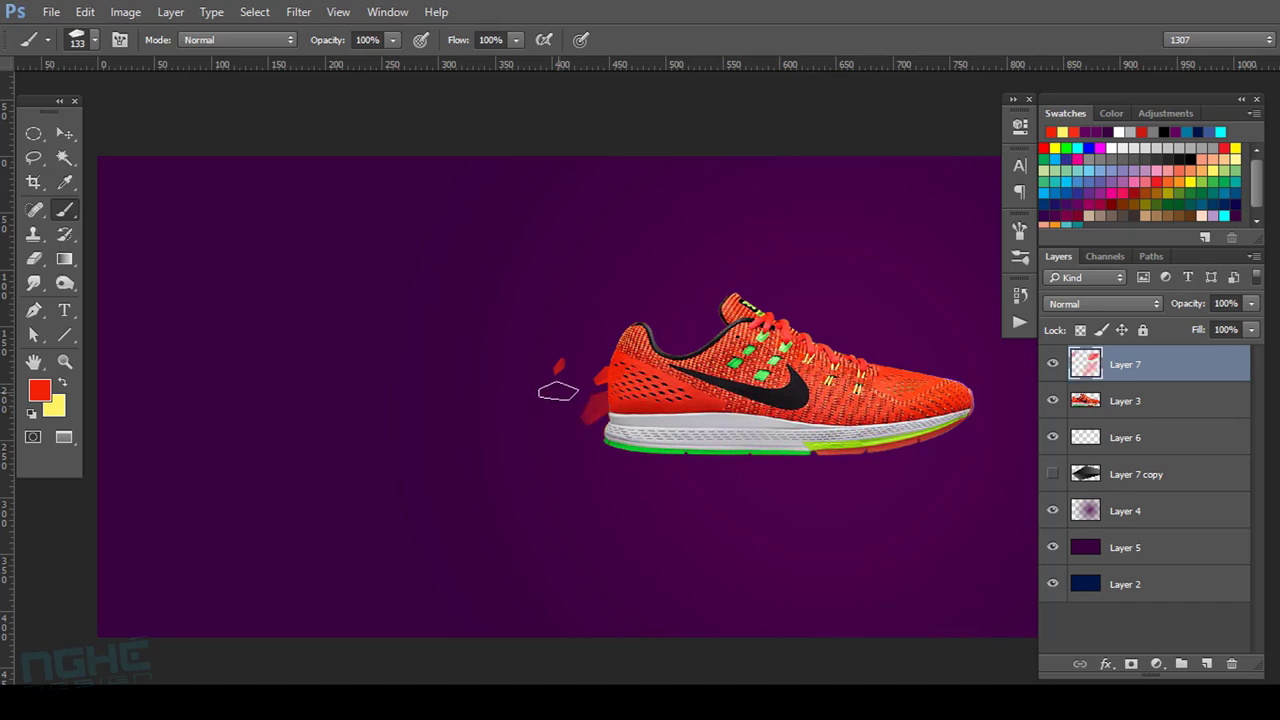
left_click(558, 390)
left_click(513, 395)
left_click(587, 362)
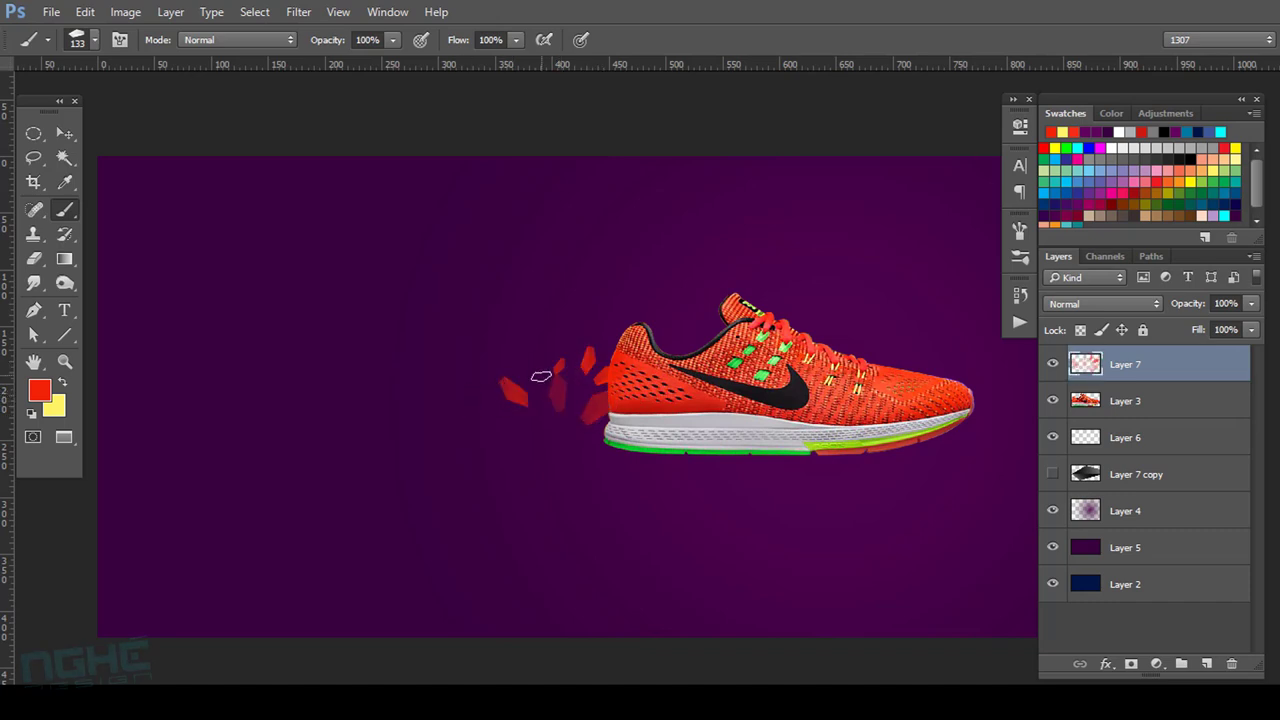
left_click(528, 369)
left_click(473, 380)
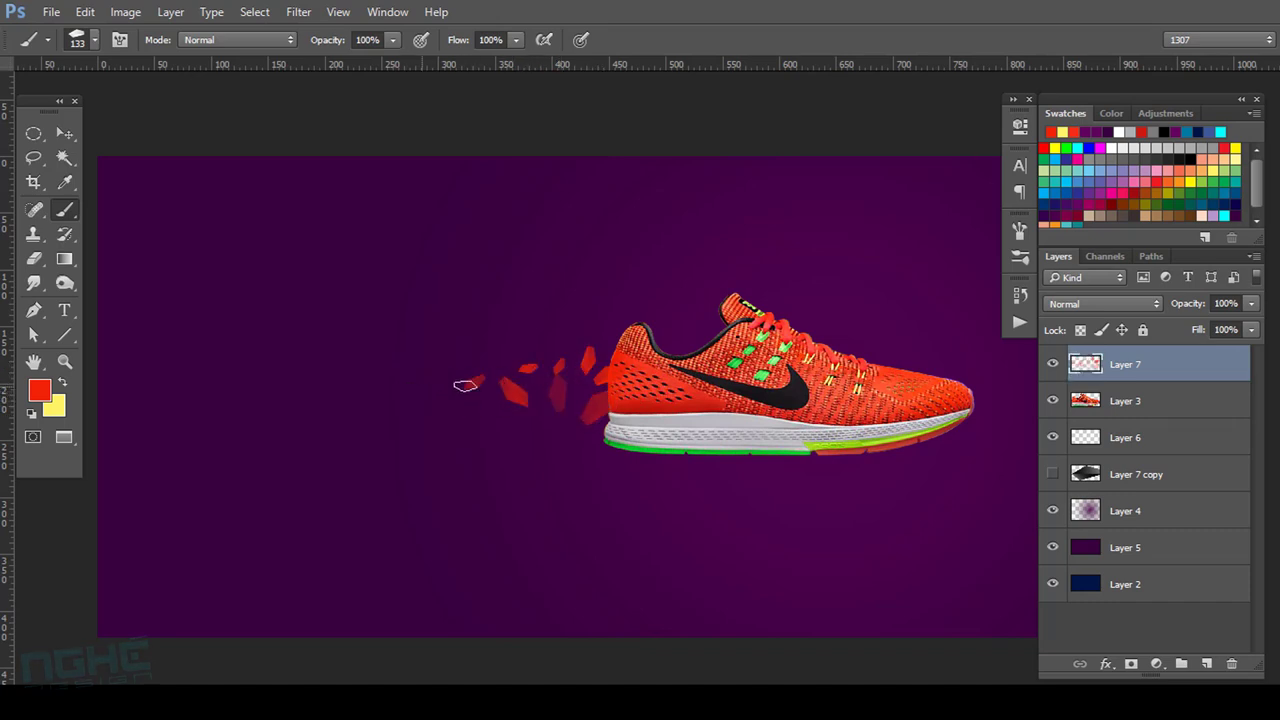
left_click(418, 394)
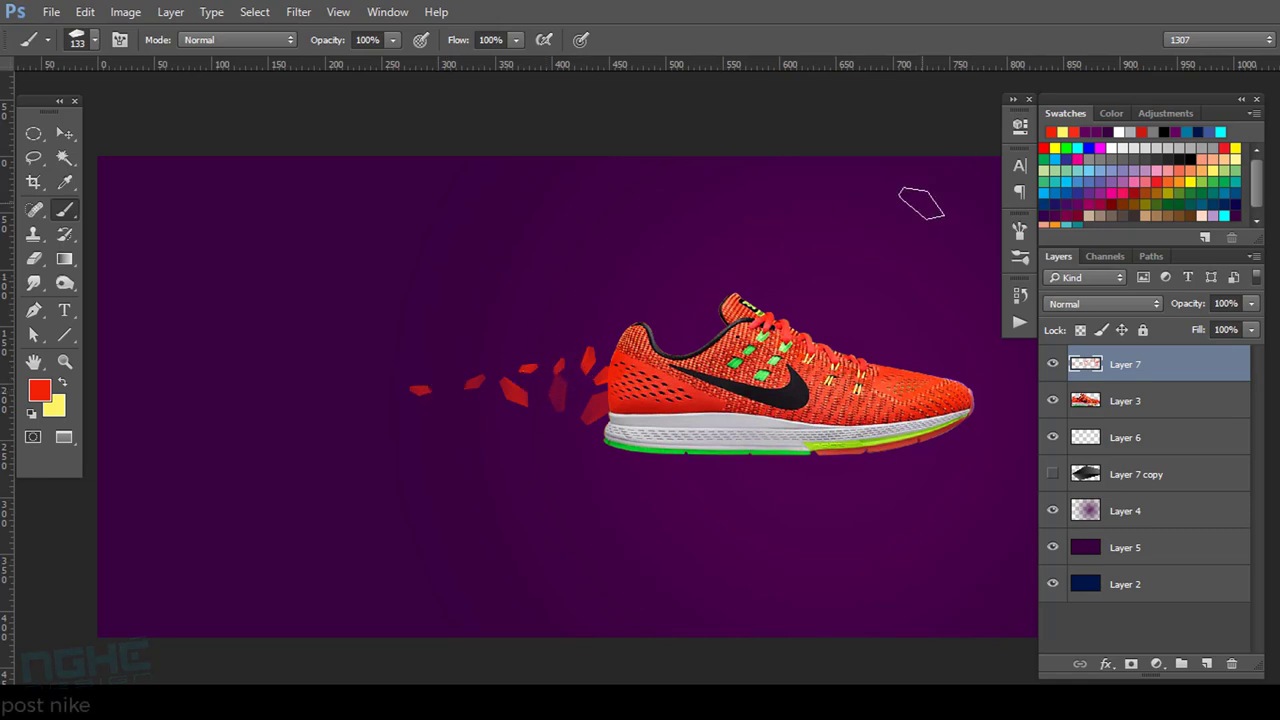
left_click(1017, 229)
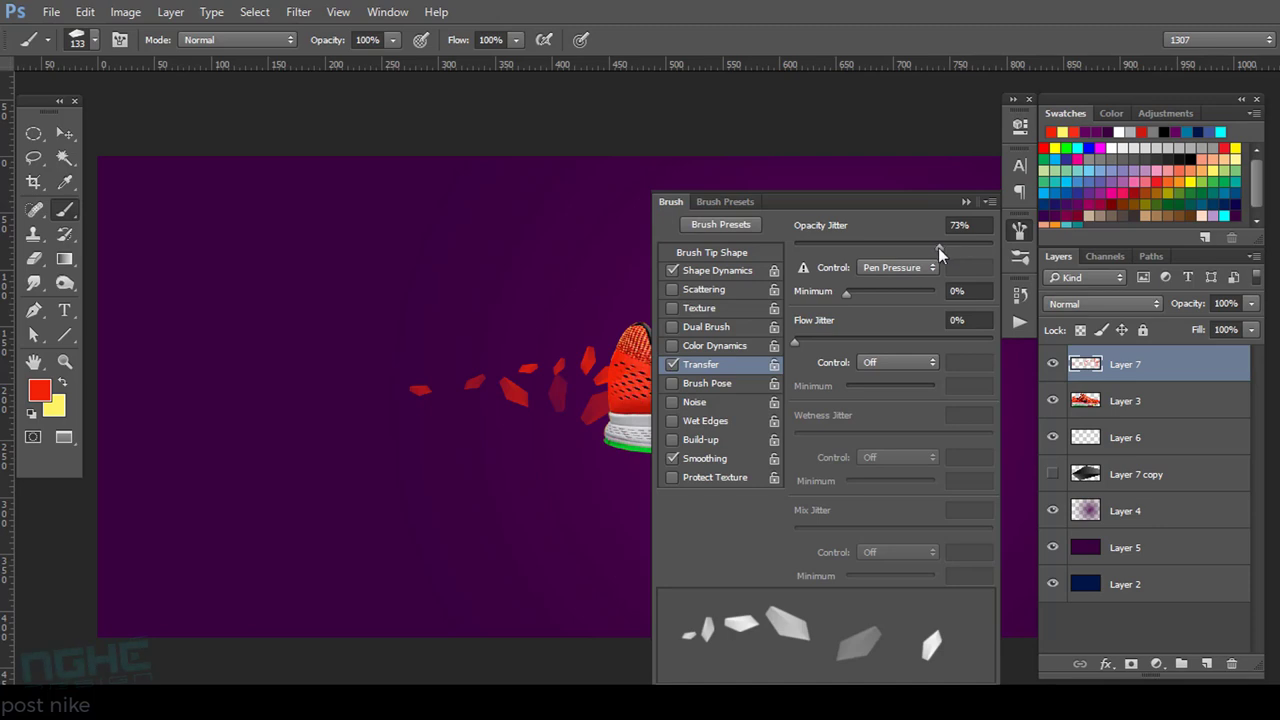
Remove opacity jitter, shrink the brush to 48 px, and paint four smaller shards further left.
left_click_drag(938, 247, 794, 247)
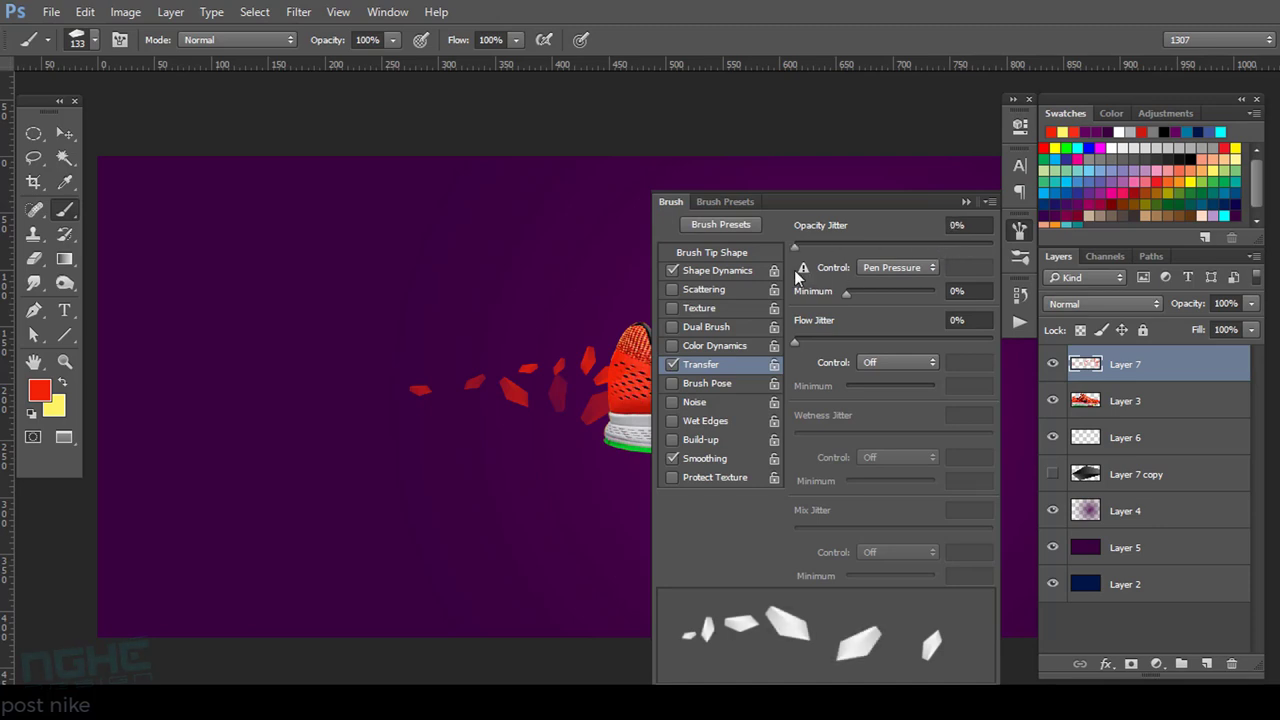
left_click(966, 201)
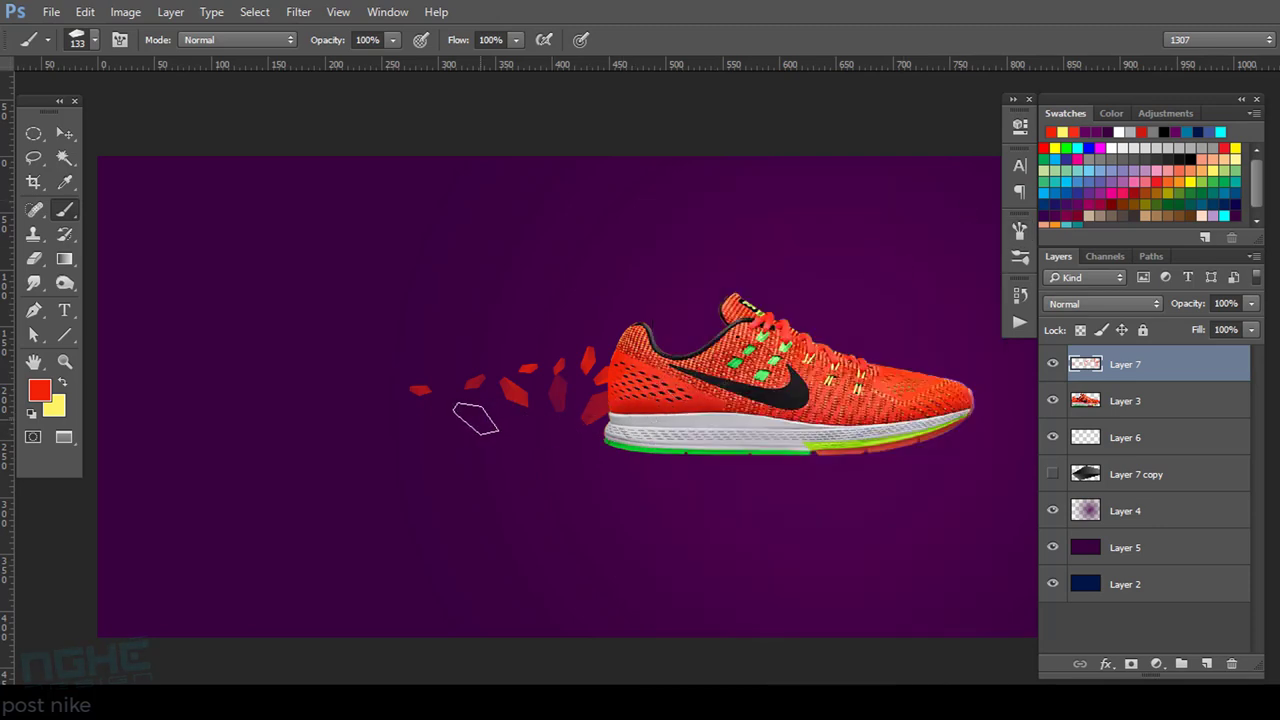
left_click_drag(497, 425, 452, 397)
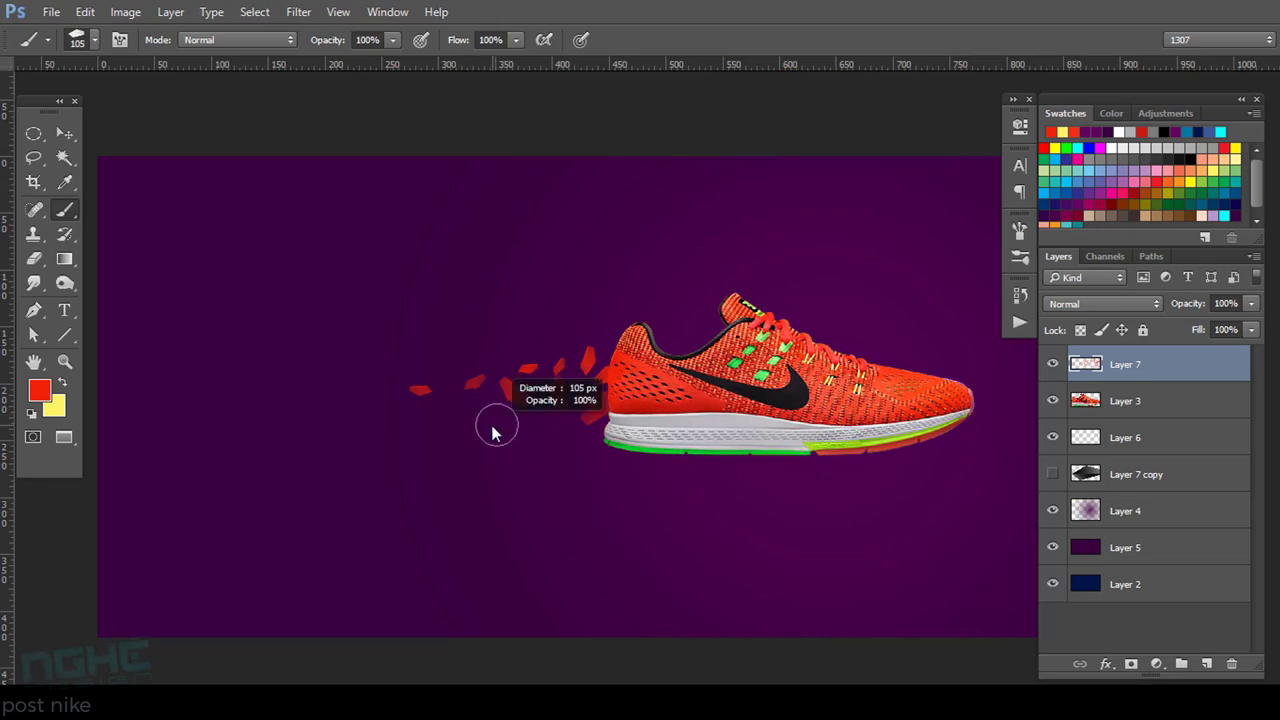
left_click(452, 397)
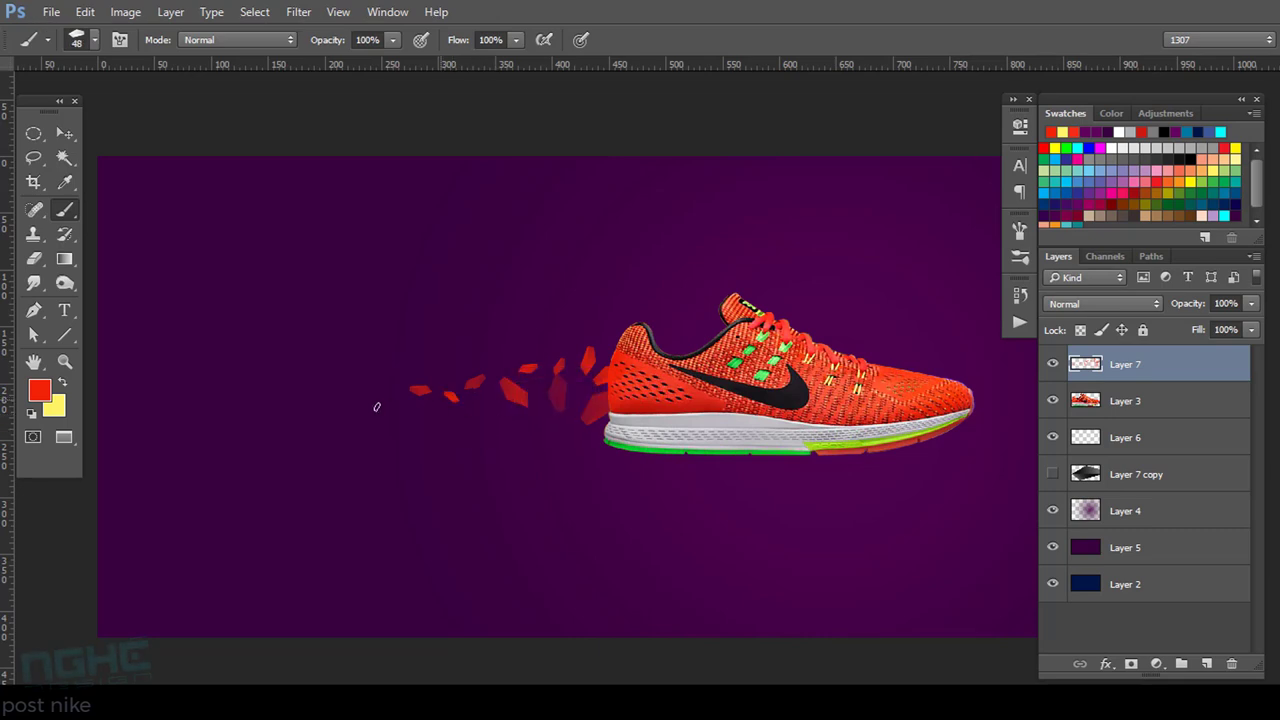
left_click(352, 396)
left_click(262, 413)
left_click(200, 402)
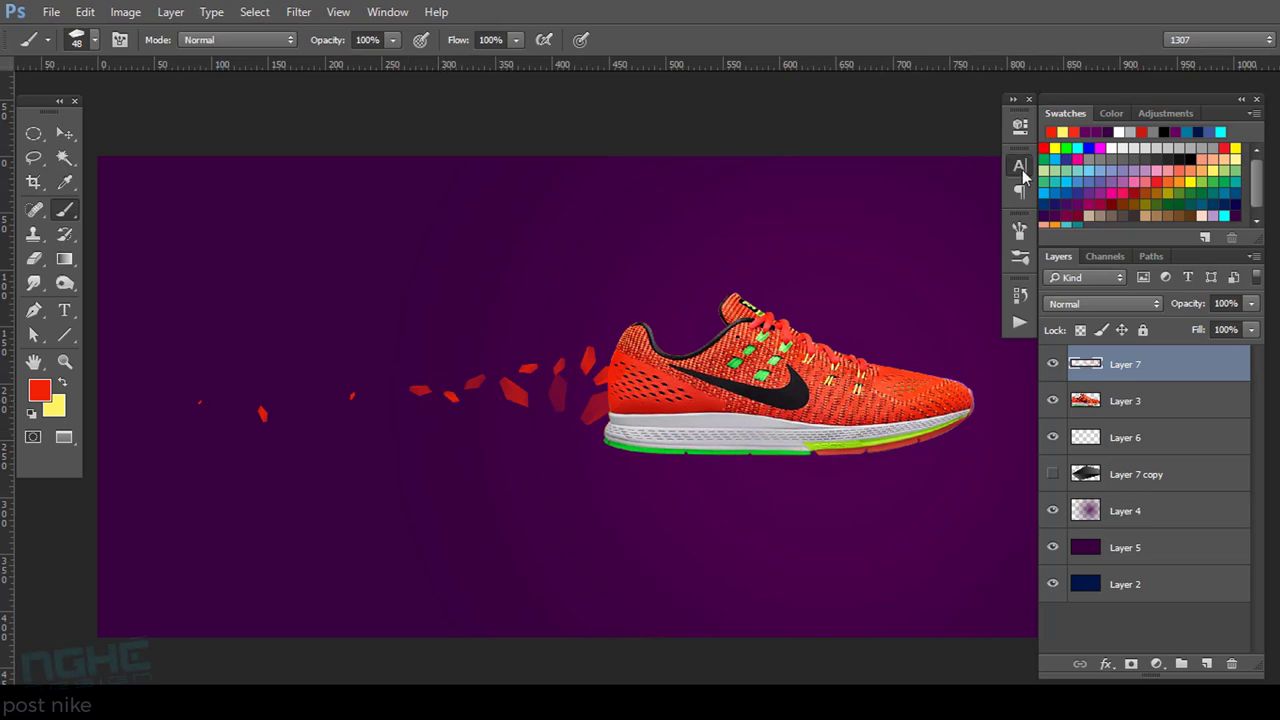
Lower the shard brush's Shape Dynamics Size Jitter to 10%.
left_click(1020, 166)
left_click(1020, 166)
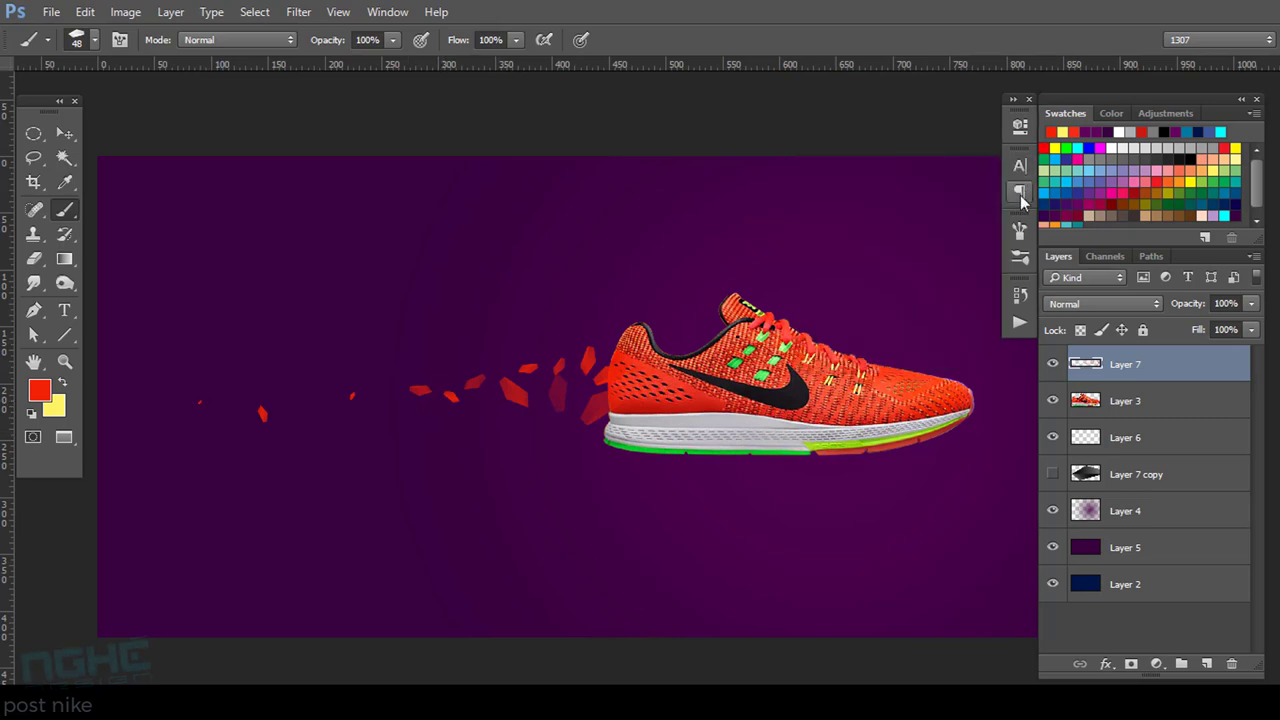
left_click(1020, 229)
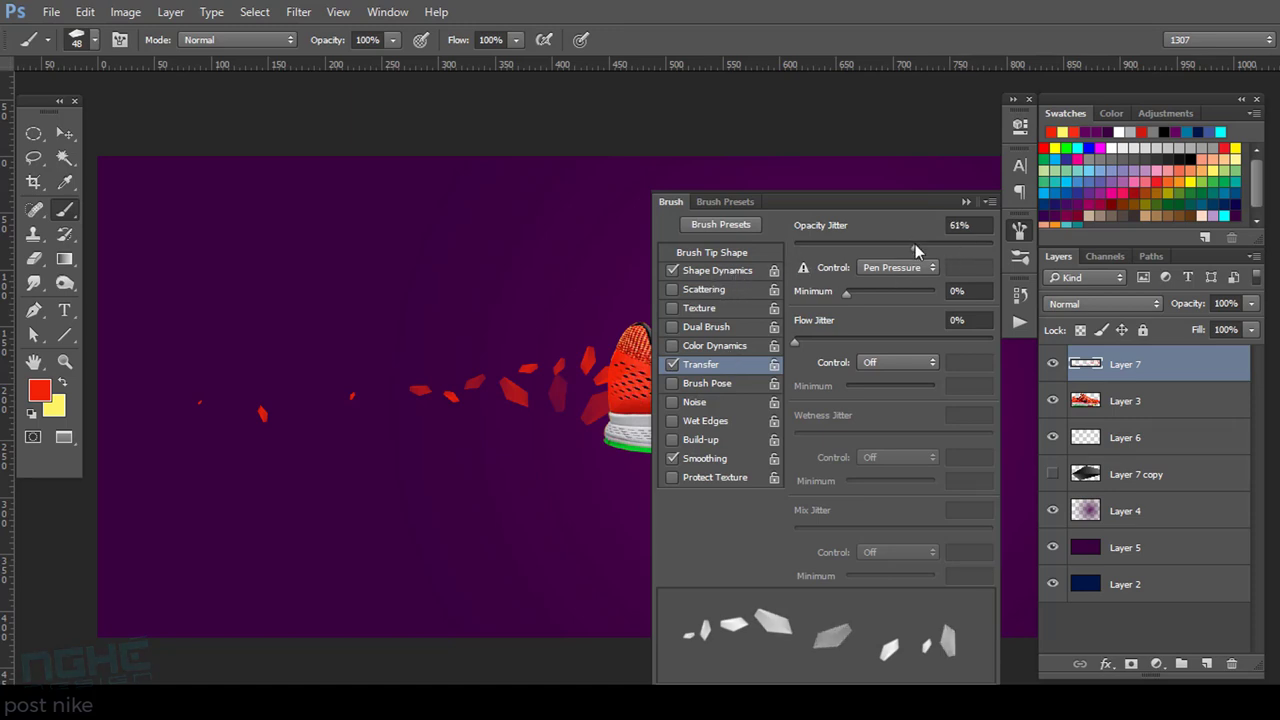
left_click(740, 272)
left_click_drag(921, 250, 814, 253)
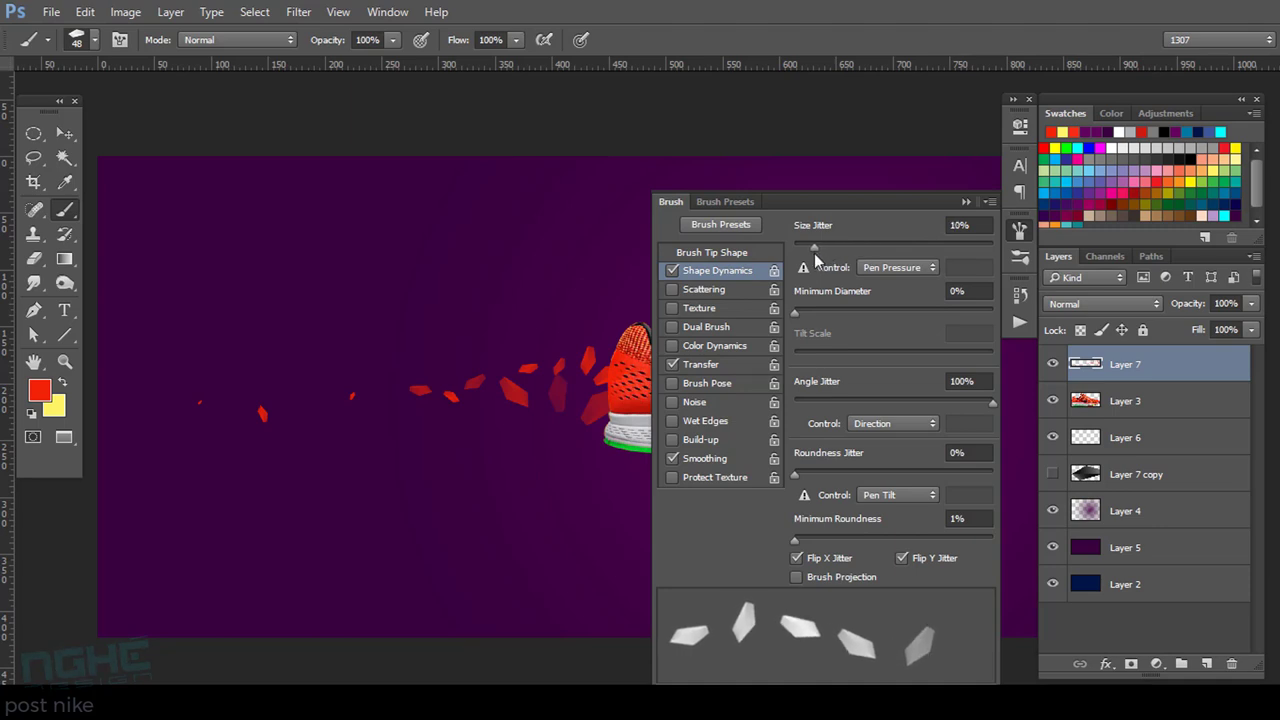
left_click(963, 203)
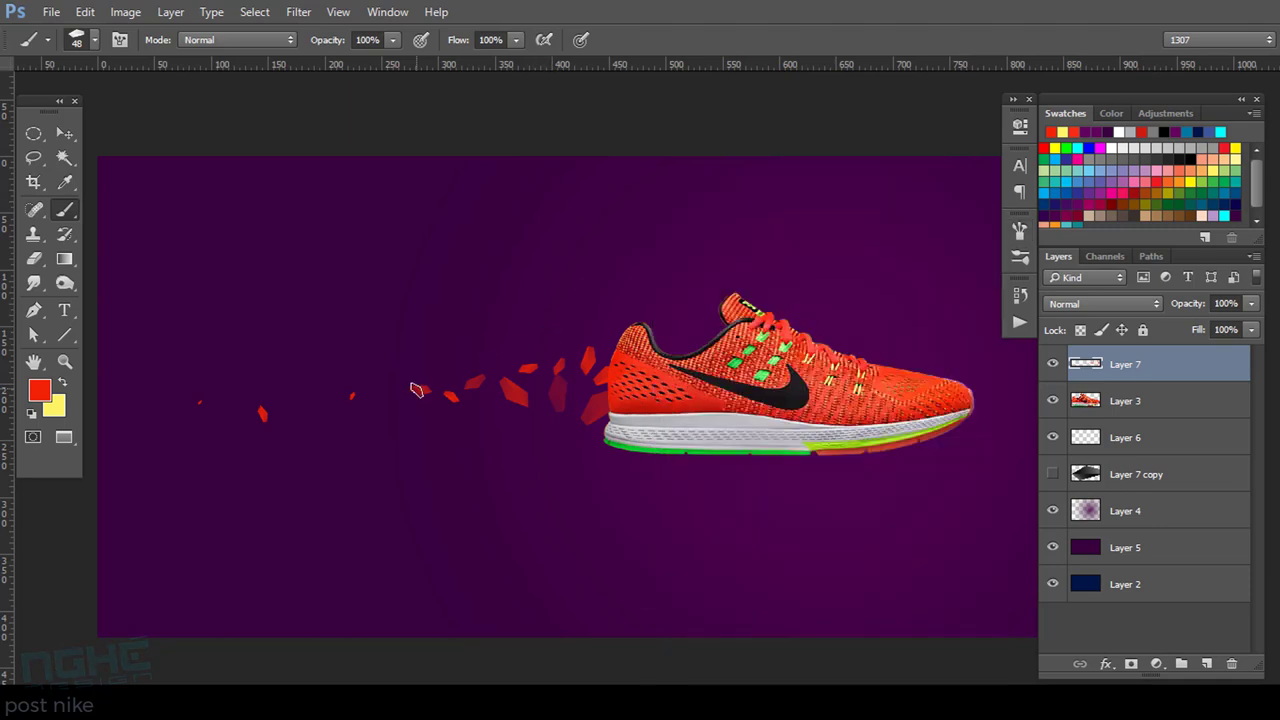
Add red shards beside the heel, above the collar and along the trail.
left_click(545, 412)
left_click(586, 394)
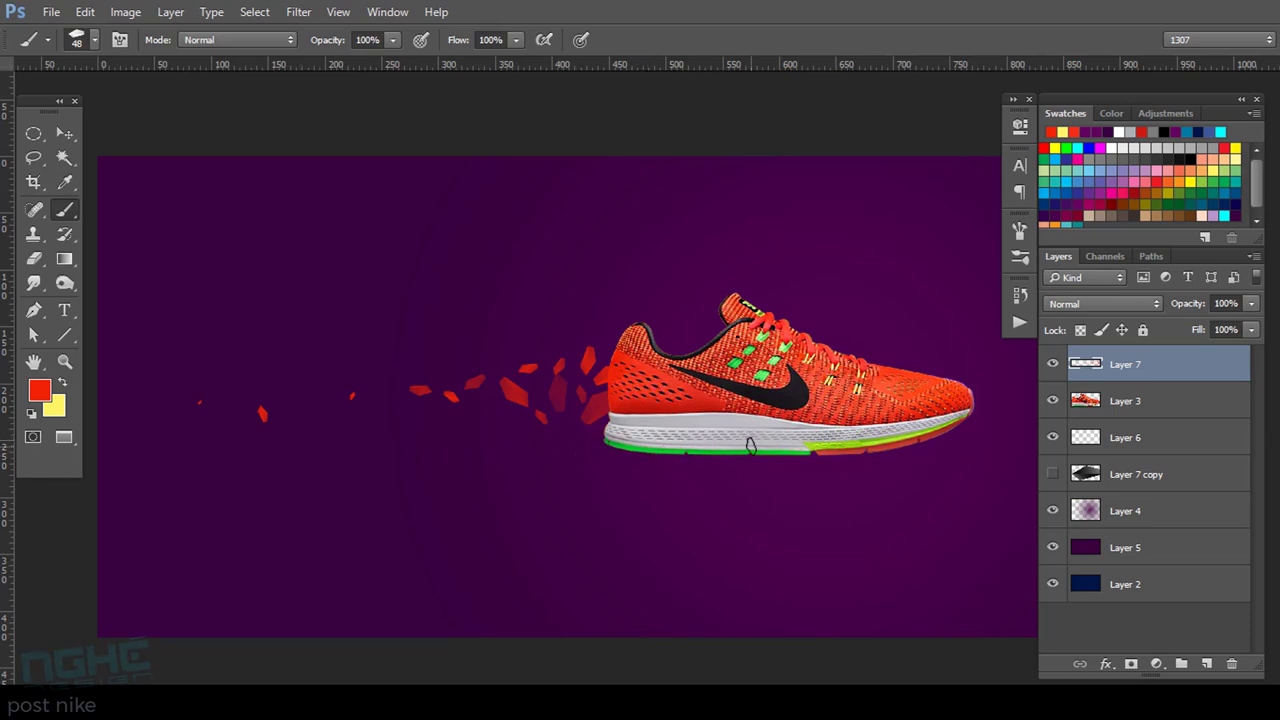
left_click(707, 317)
left_click(677, 318)
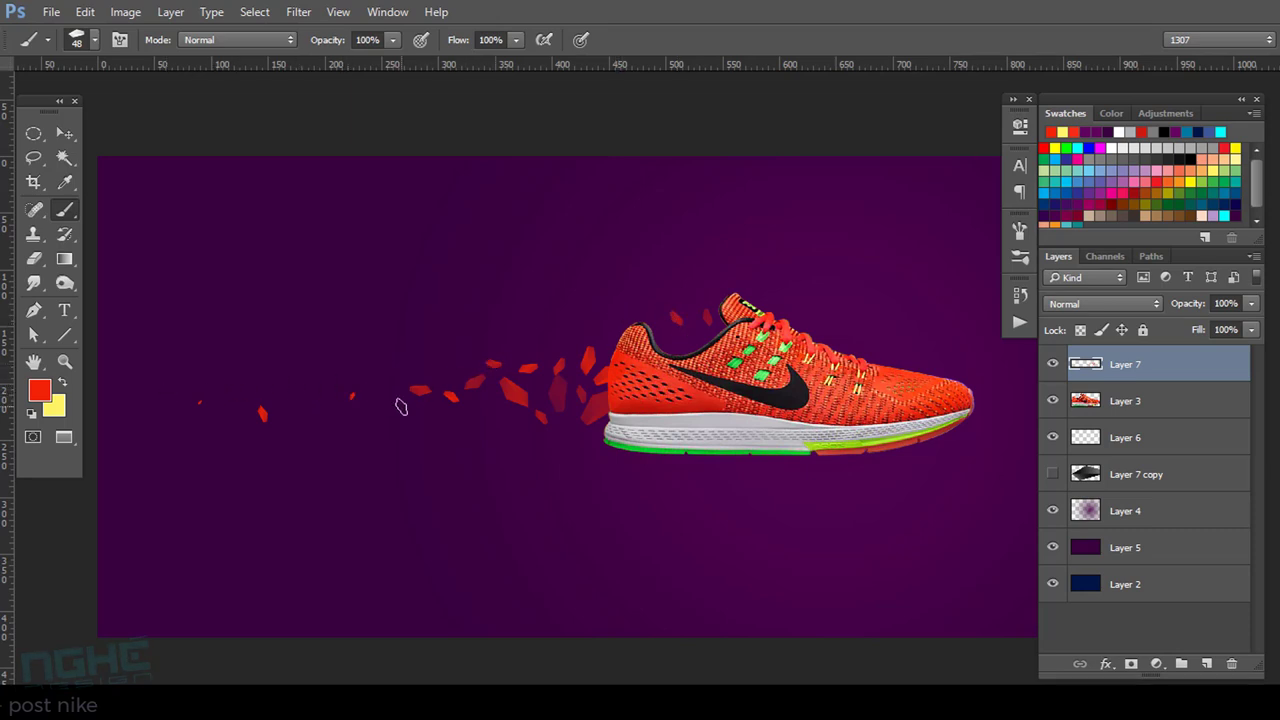
left_click(391, 405)
Resize the brush to 16 then 39 px, add small shards near the heel, and zoom in.
left_click_drag(429, 414, 423, 421)
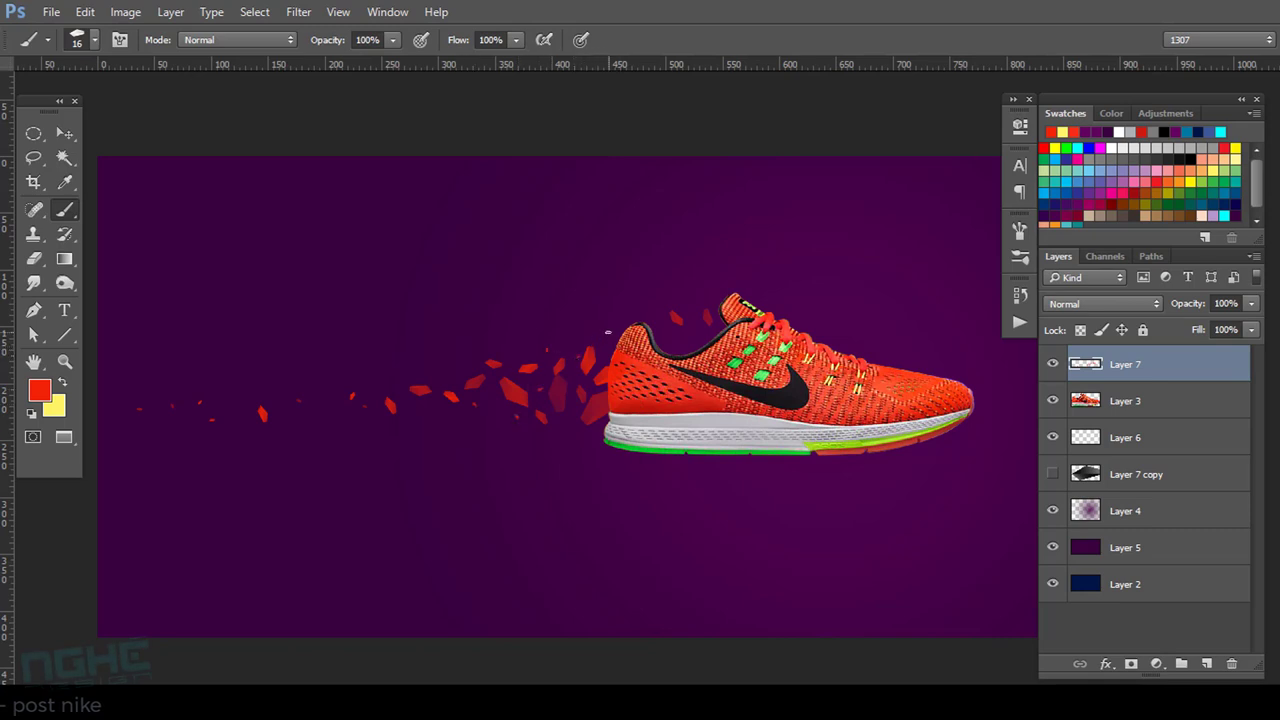
left_click_drag(594, 306, 598, 316)
left_click(587, 330)
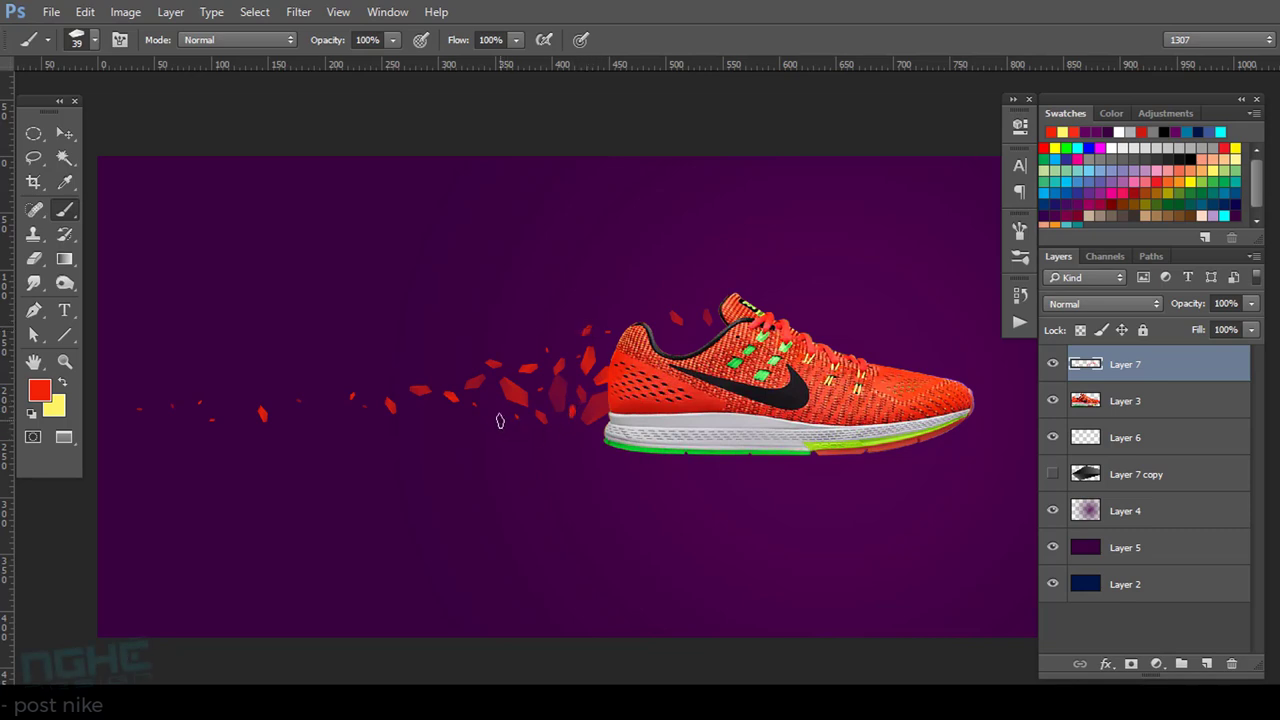
left_click(459, 415)
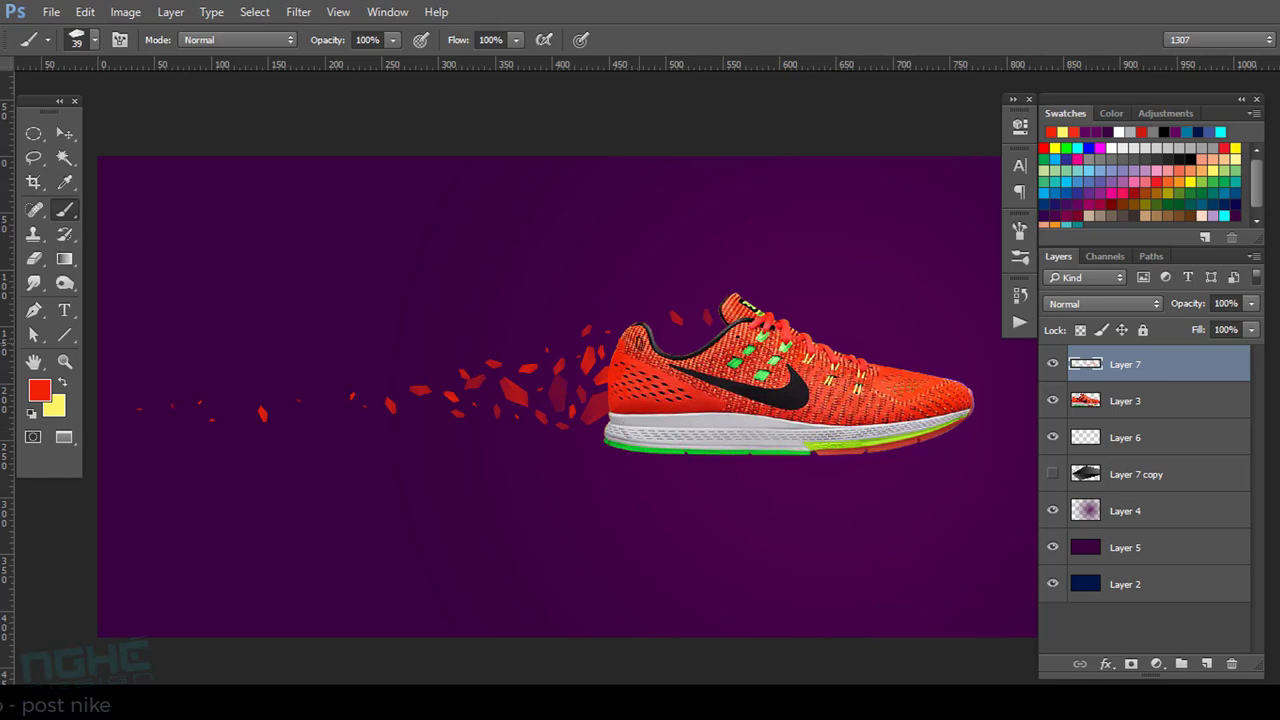
scroll(667, 318, "up", 2)
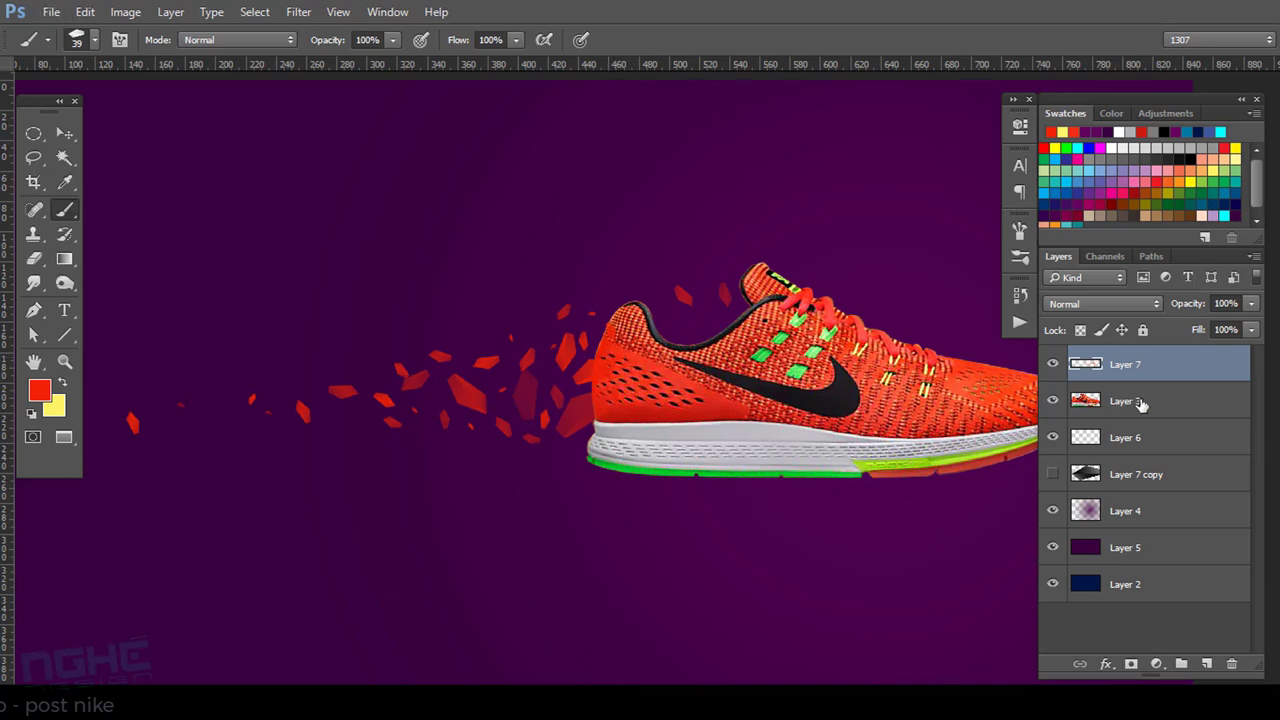
Add a white layer mask to the shoe's Layer 3 and enlarge the brush to 96 px.
left_click(1130, 402)
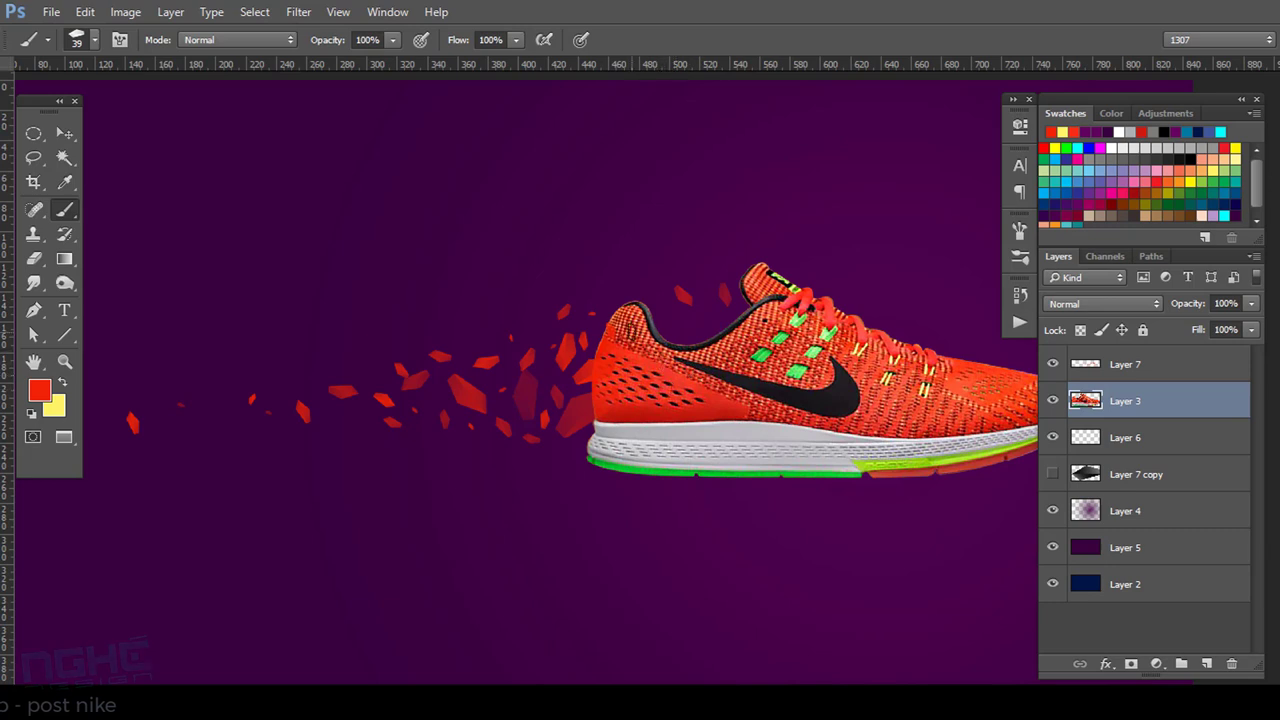
left_click(1130, 662)
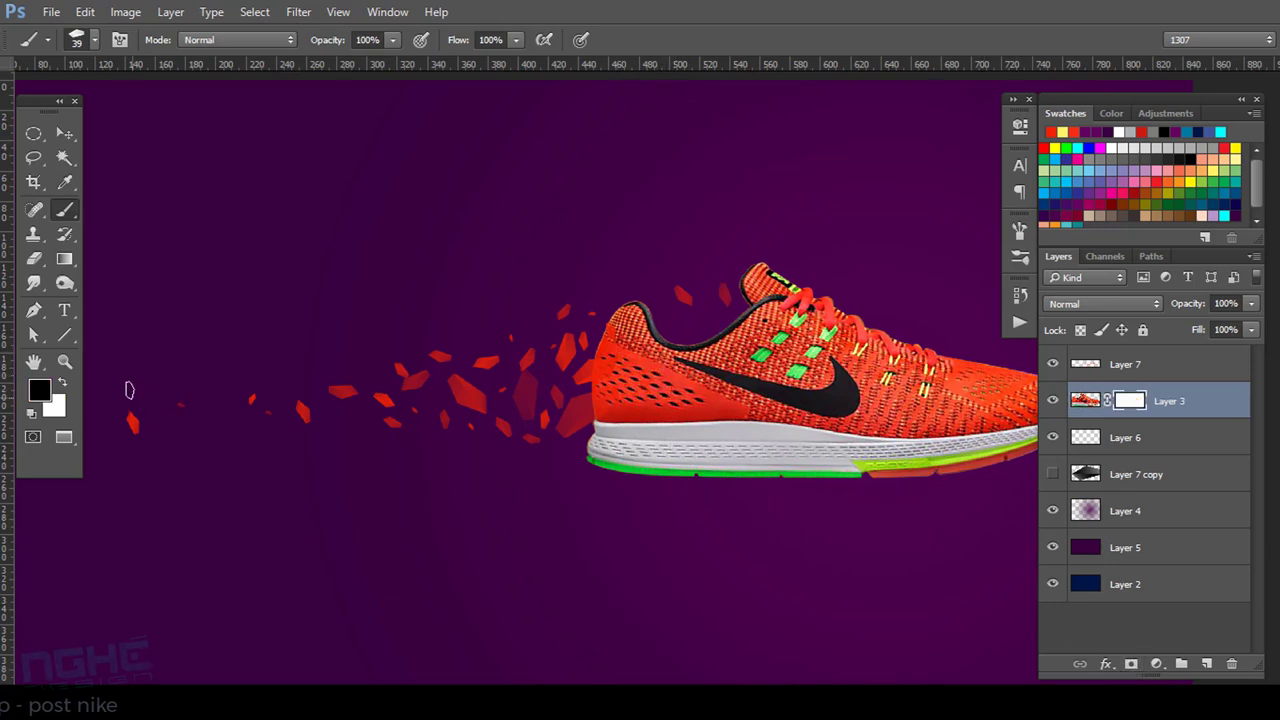
left_click_drag(553, 482, 571, 491)
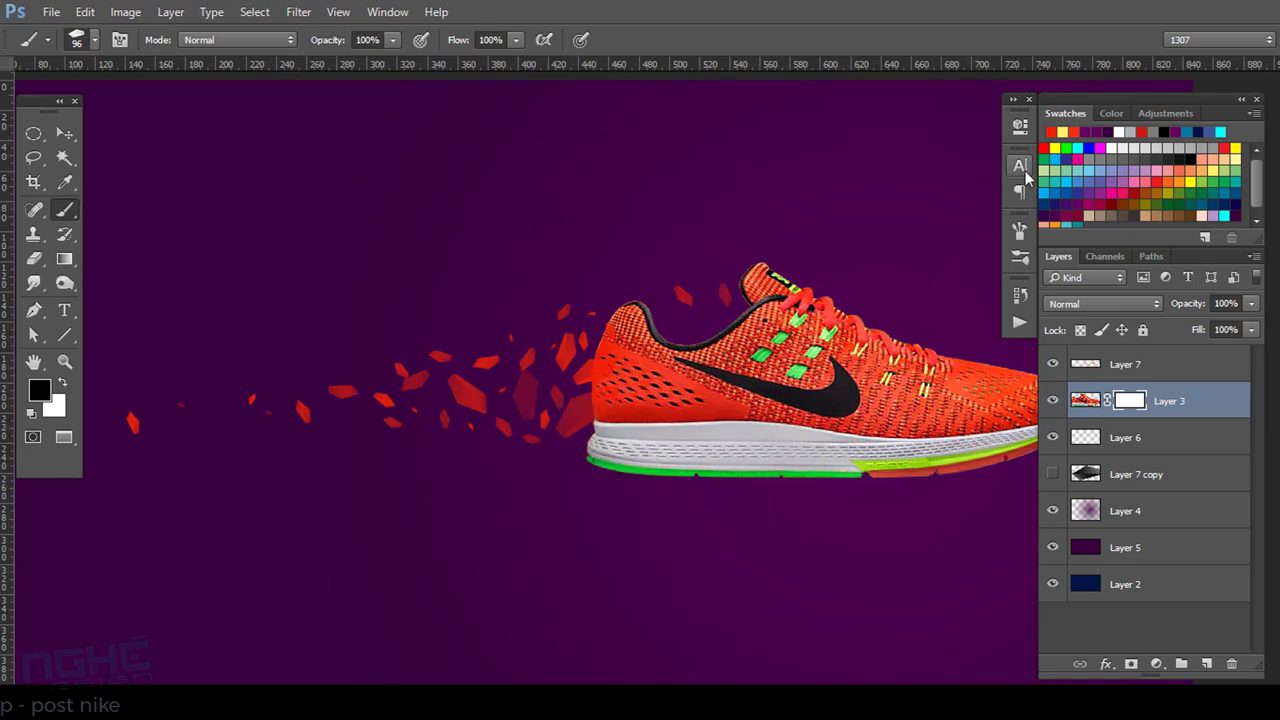
Set Size Jitter to 57% and test-stamp a shard on the heel, undoing one trial stroke.
left_click(1020, 230)
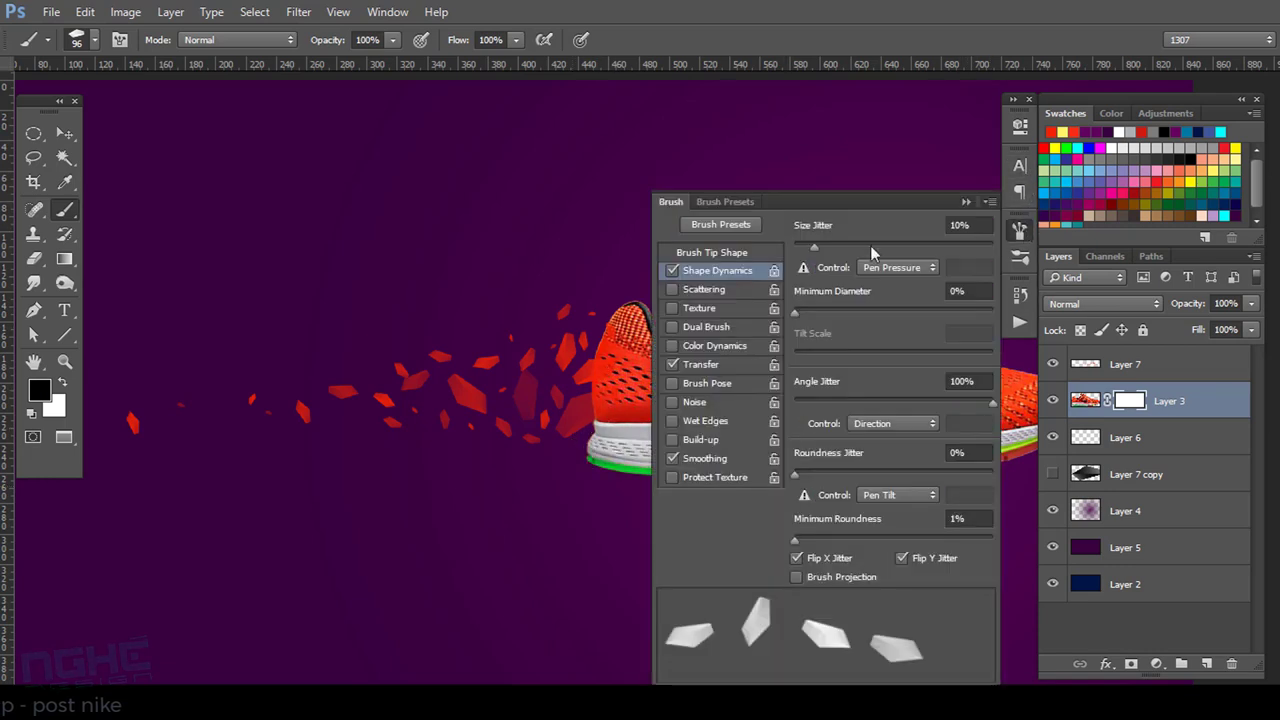
left_click(966, 201)
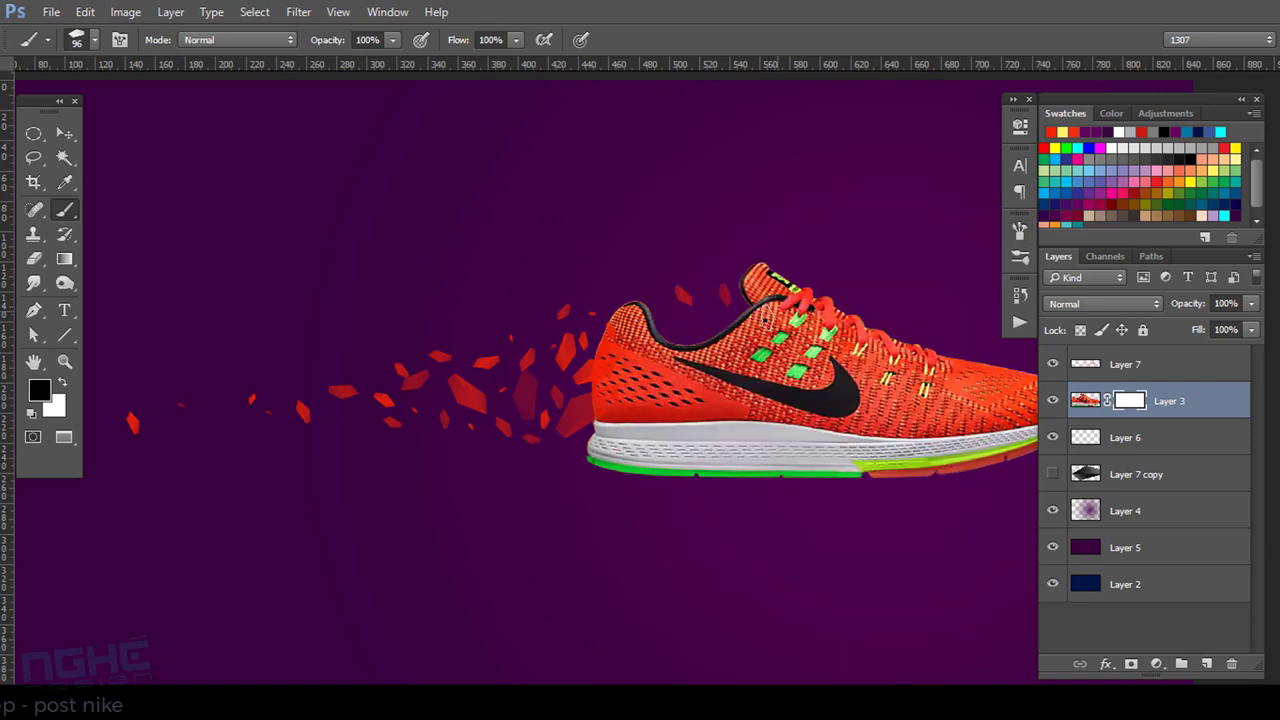
left_click_drag(600, 360, 660, 405)
key("ctrl+z")
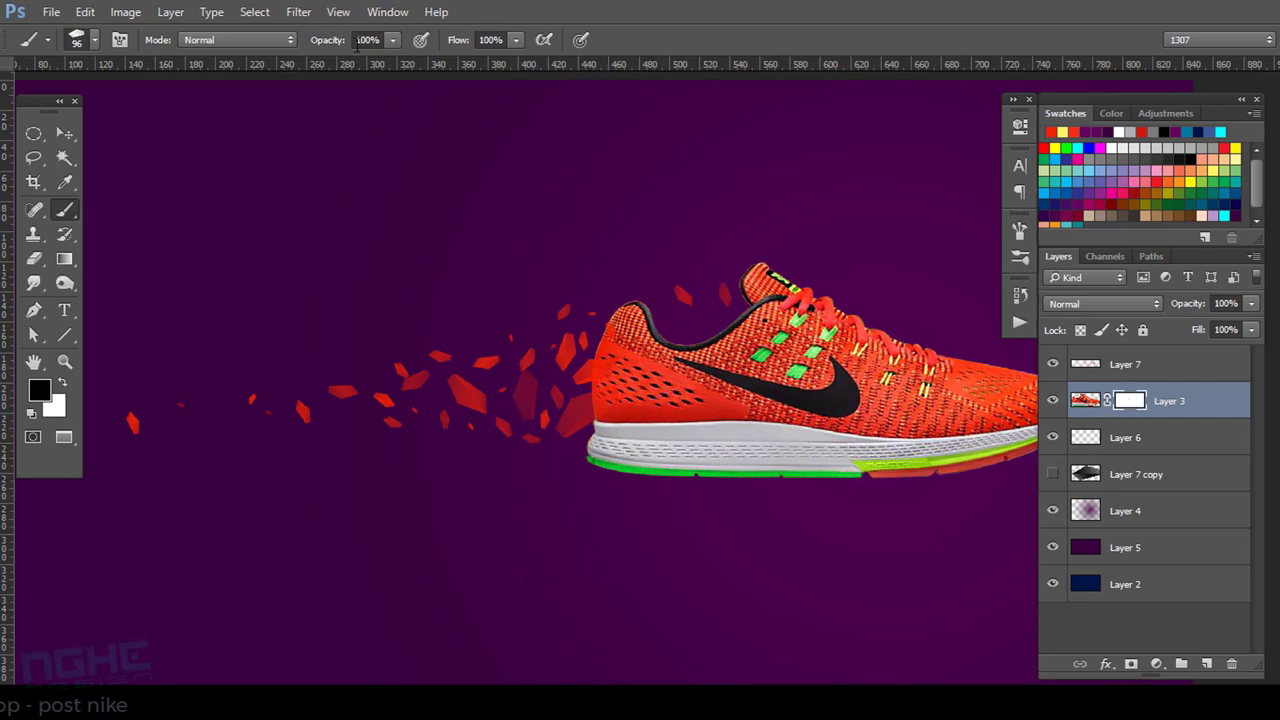
left_click(618, 345)
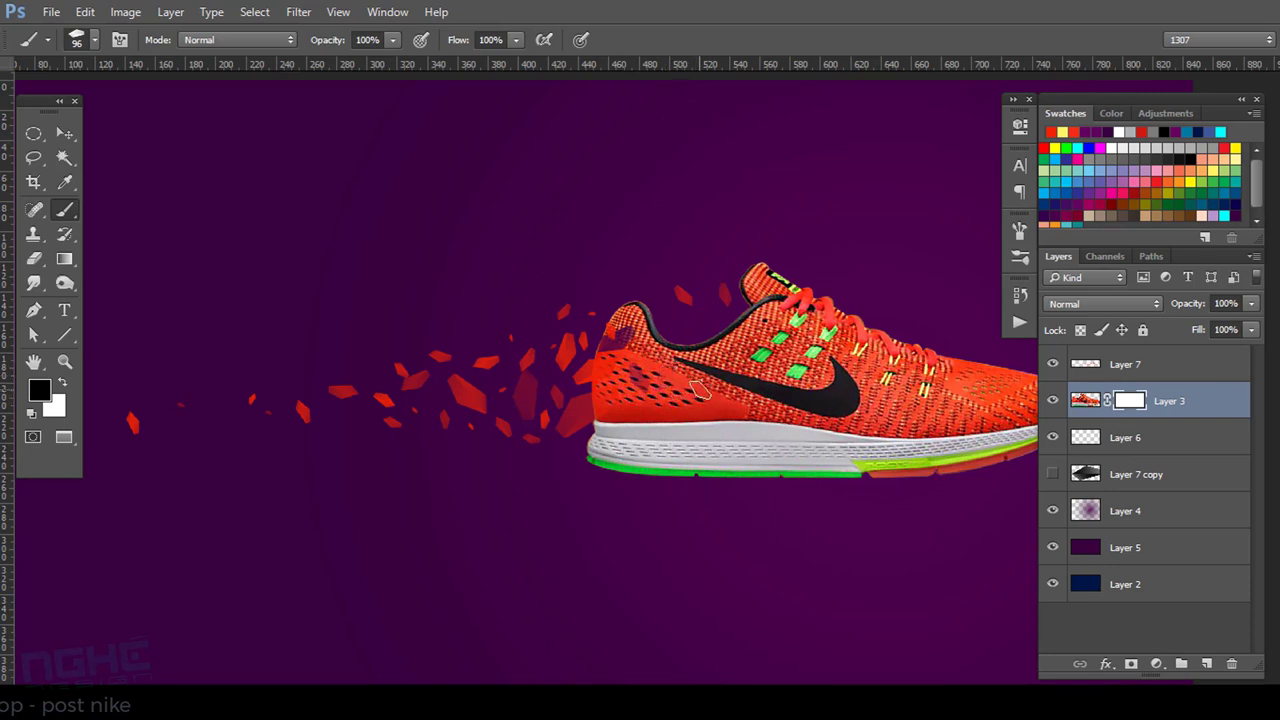
left_click(1022, 238)
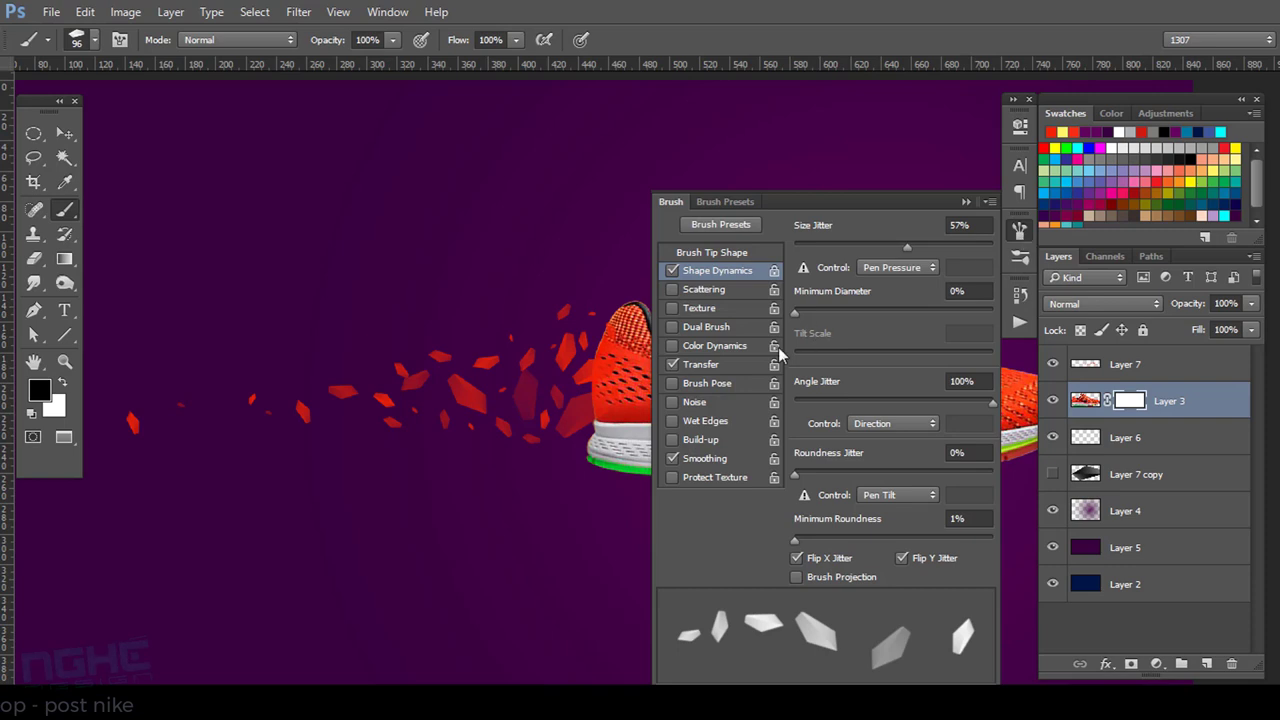
Set Opacity Jitter to 0% and mask shard holes into the heel, sole and upper.
left_click(700, 364)
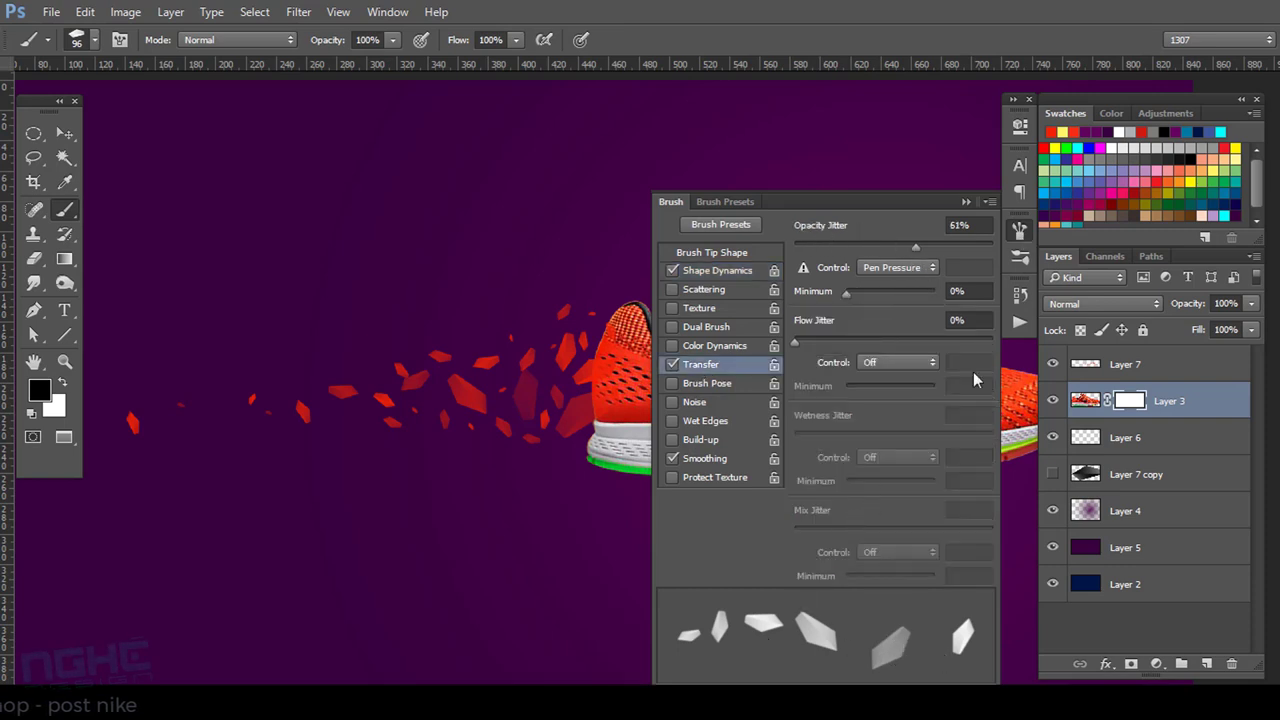
left_click_drag(915, 246, 763, 248)
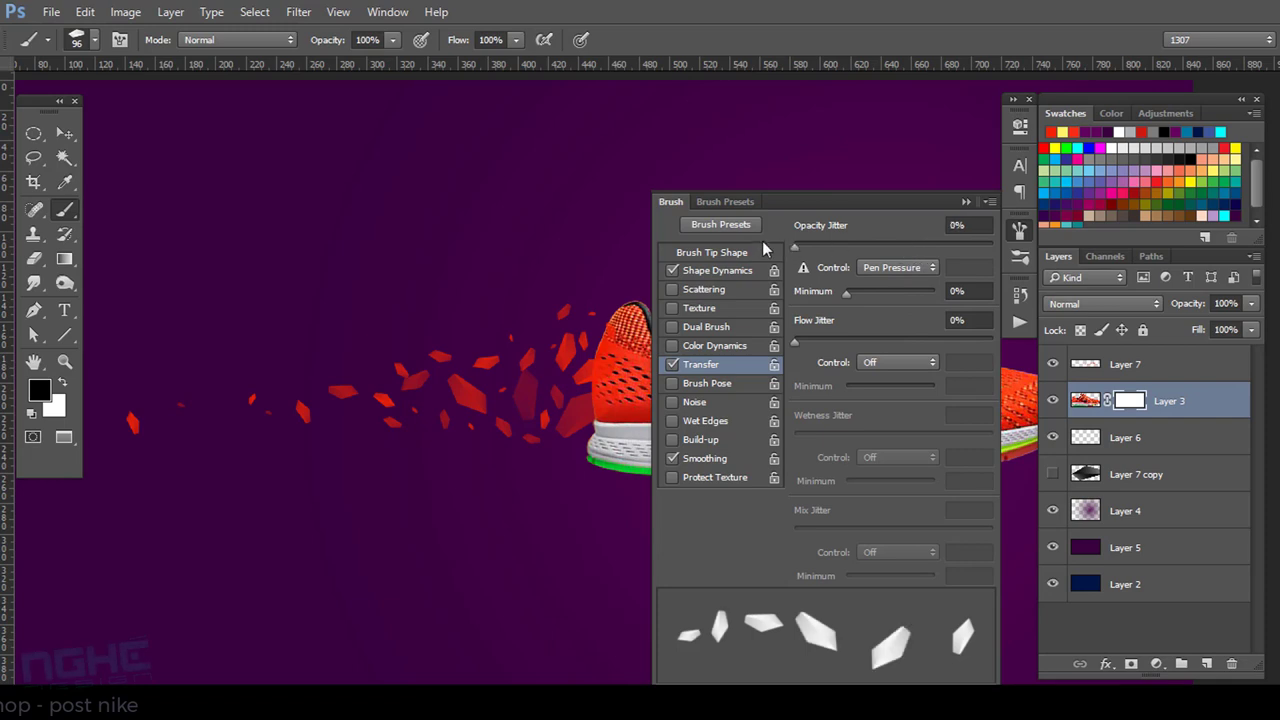
left_click(966, 201)
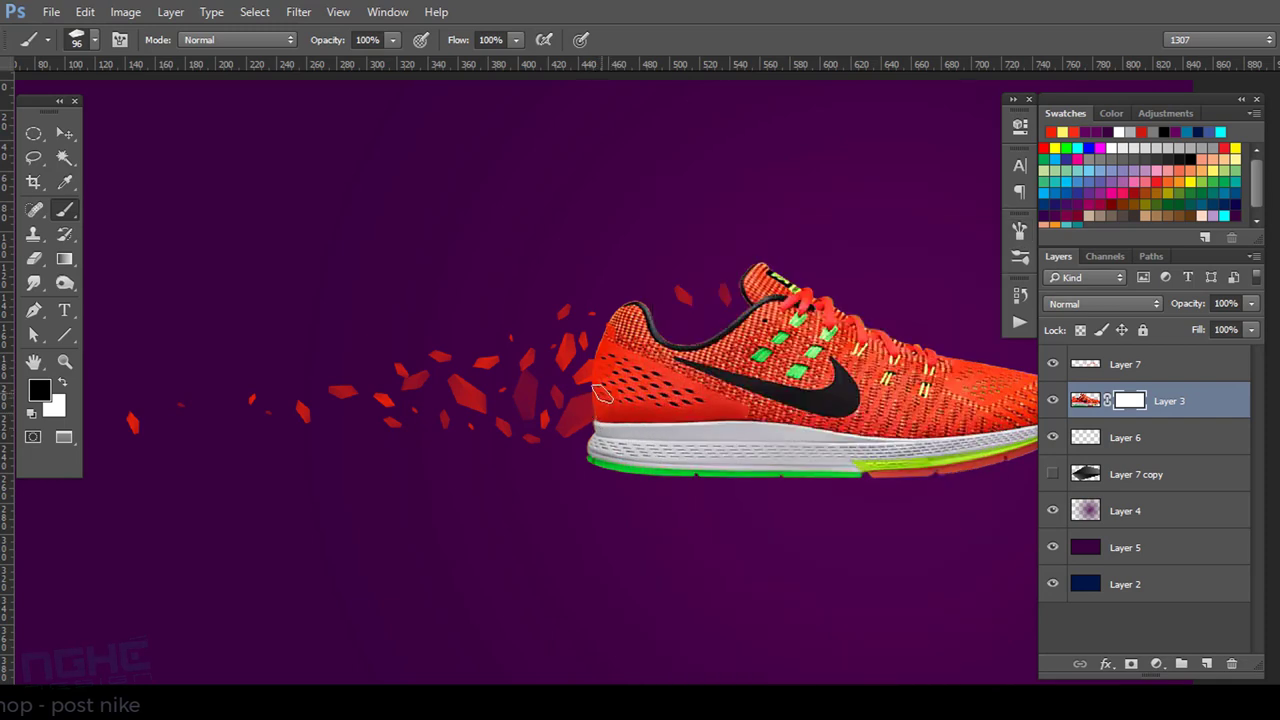
mouse_move(601, 393)
left_mouse_down()
mouse_move(669, 368)
mouse_move(615, 338)
mouse_move(599, 396)
mouse_move(606, 424)
mouse_move(630, 440)
left_mouse_up()
left_click(668, 440)
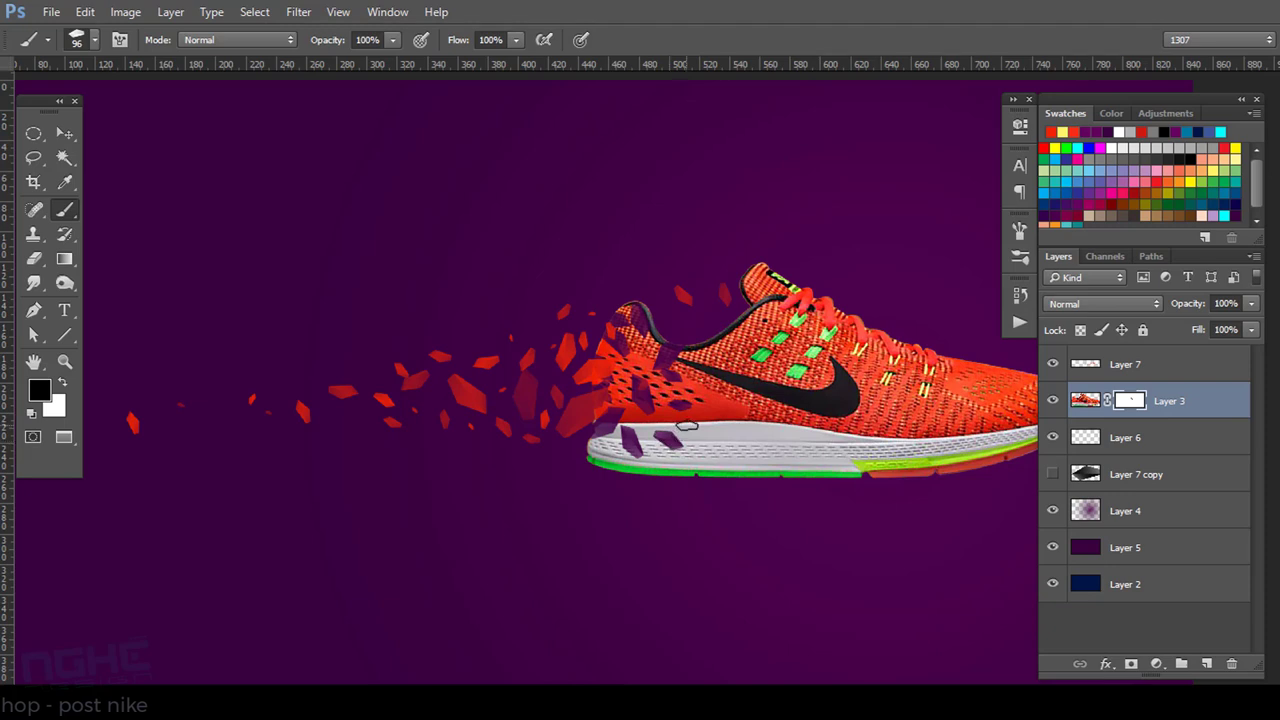
left_click(696, 424)
left_click(718, 423)
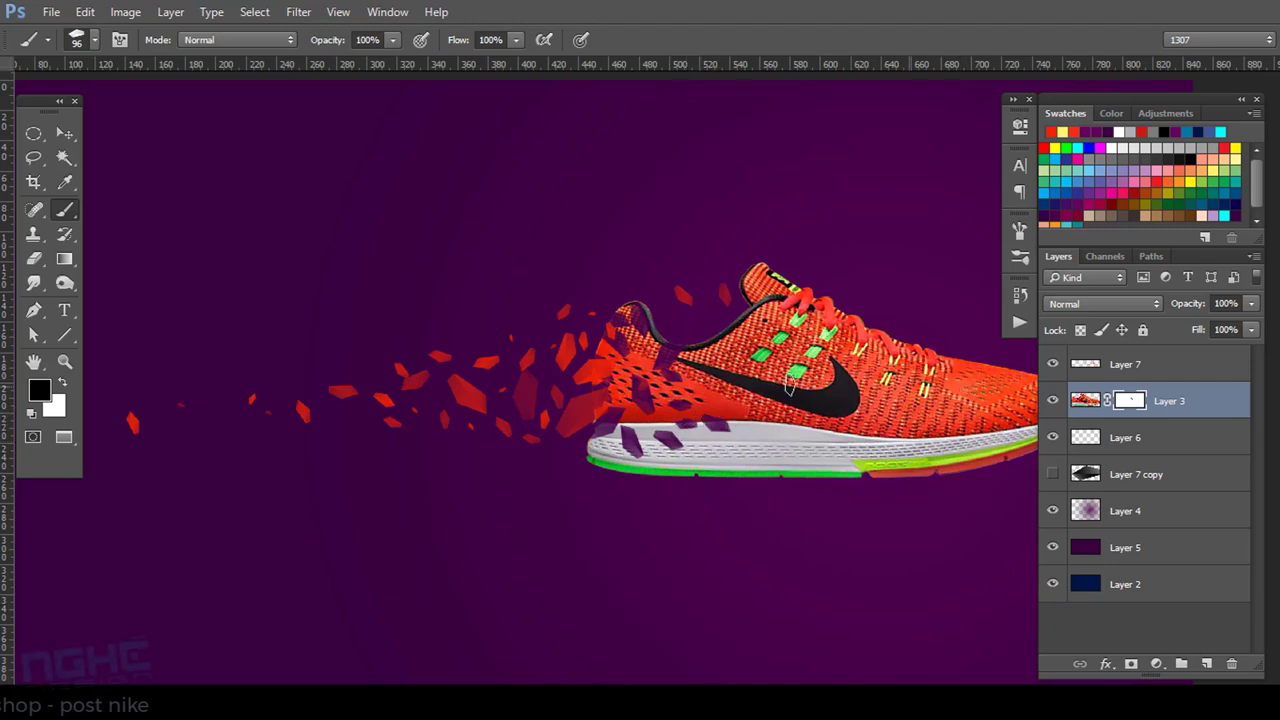
left_click(708, 386)
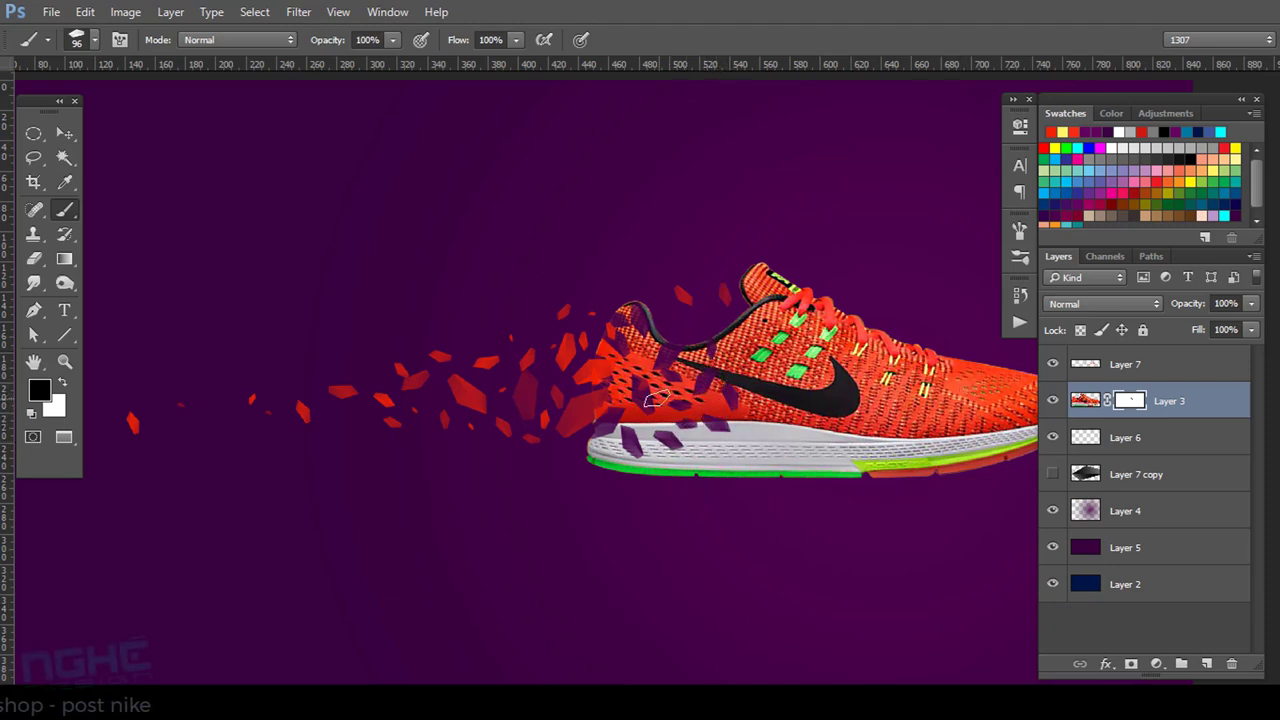
At 120 px stamp holes at the heel and sole's left end, then paint the rear upper at 78 px.
left_click_drag(614, 387, 607, 373)
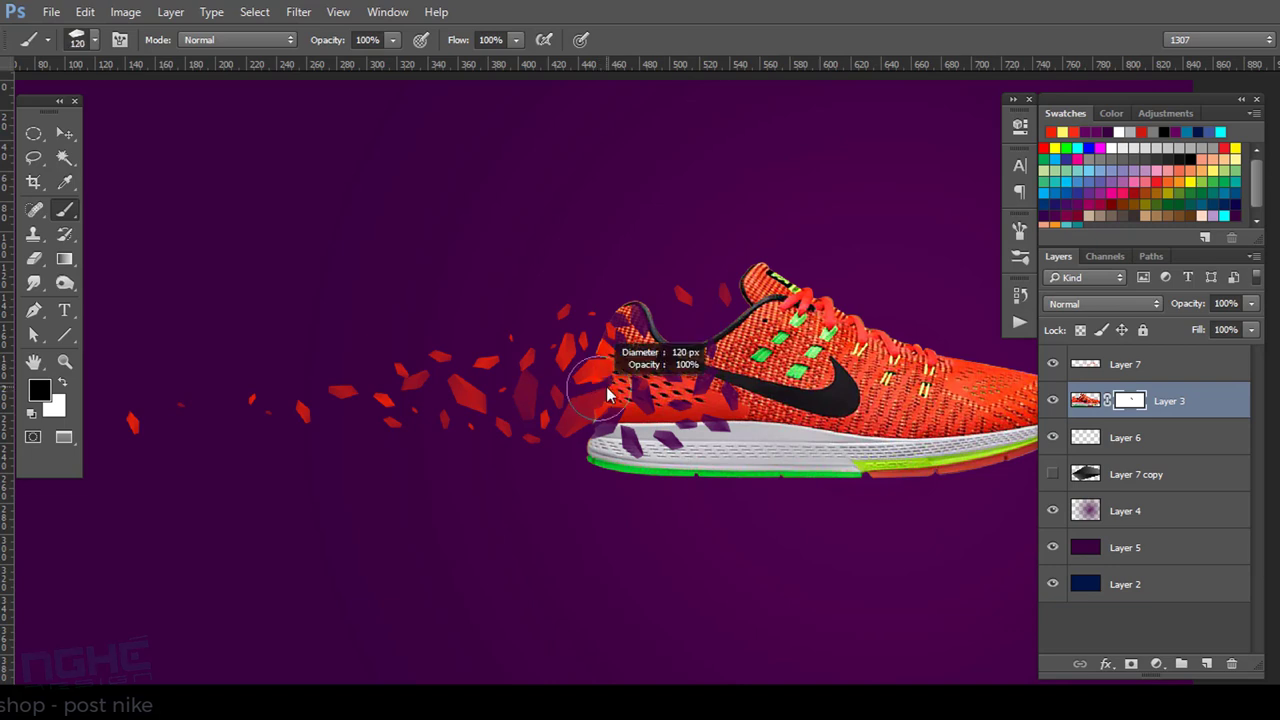
left_click(605, 366)
left_click(600, 458)
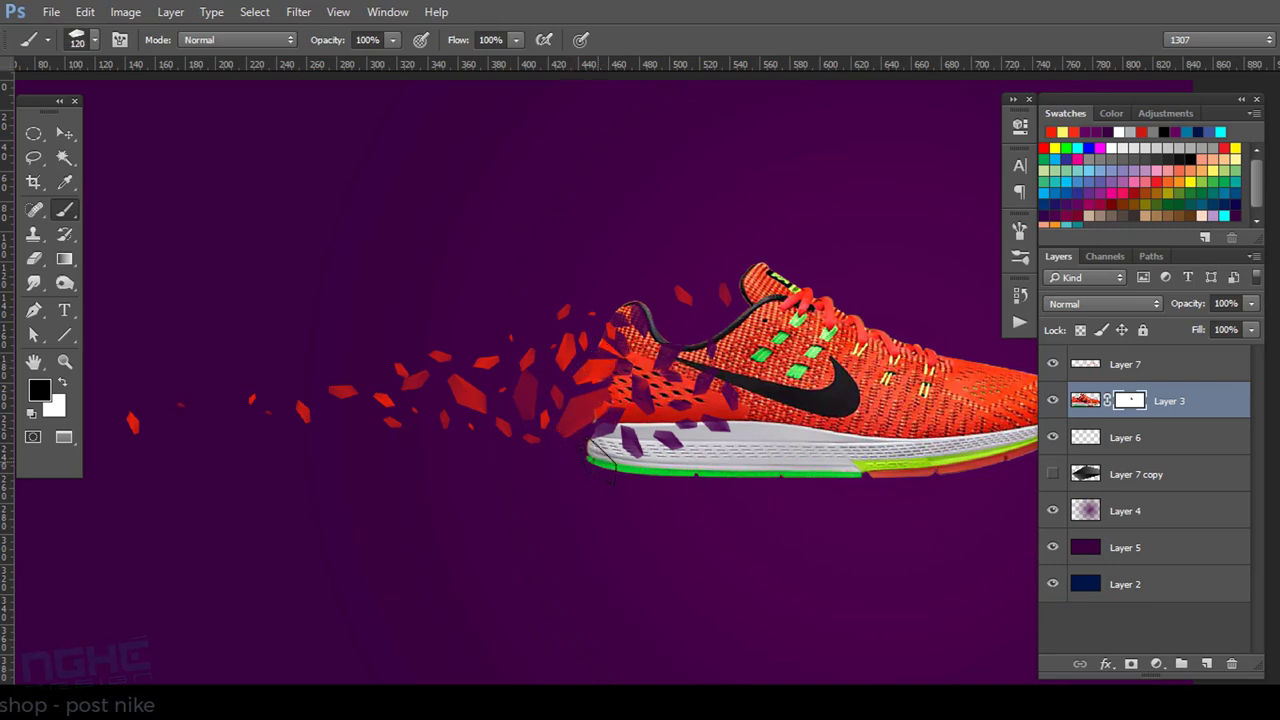
left_click(651, 465)
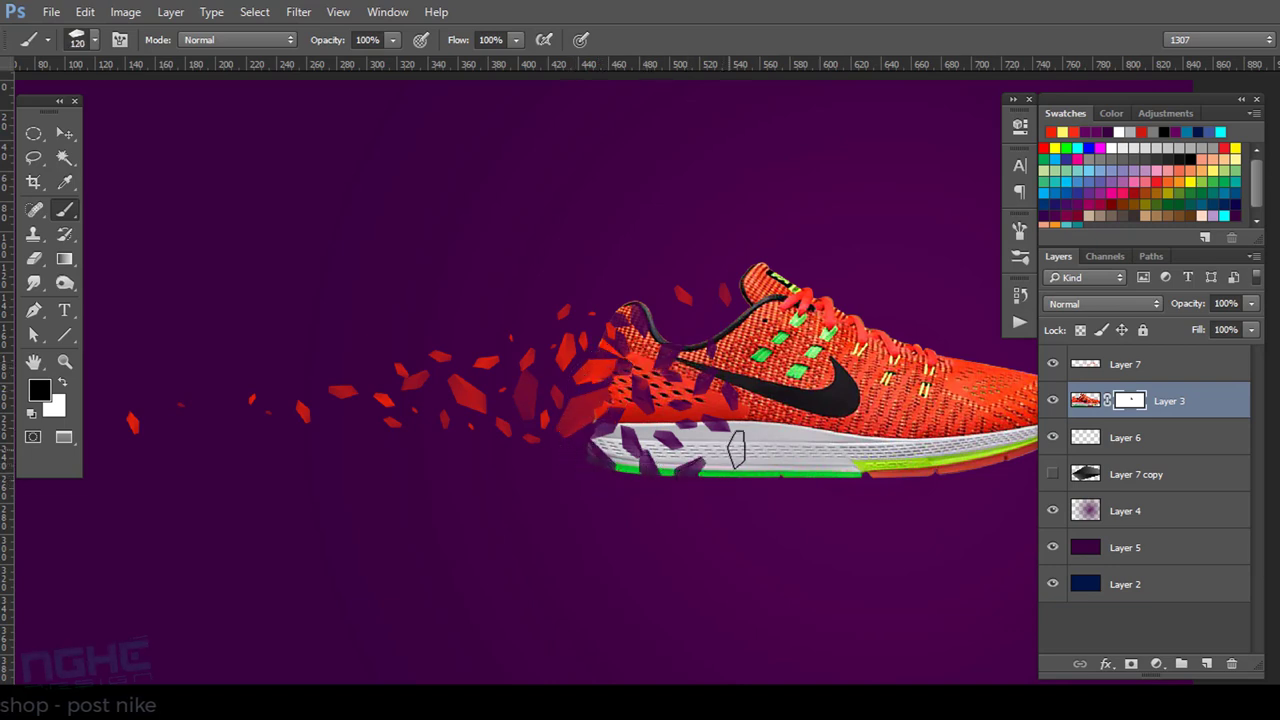
left_click_drag(758, 440, 740, 454)
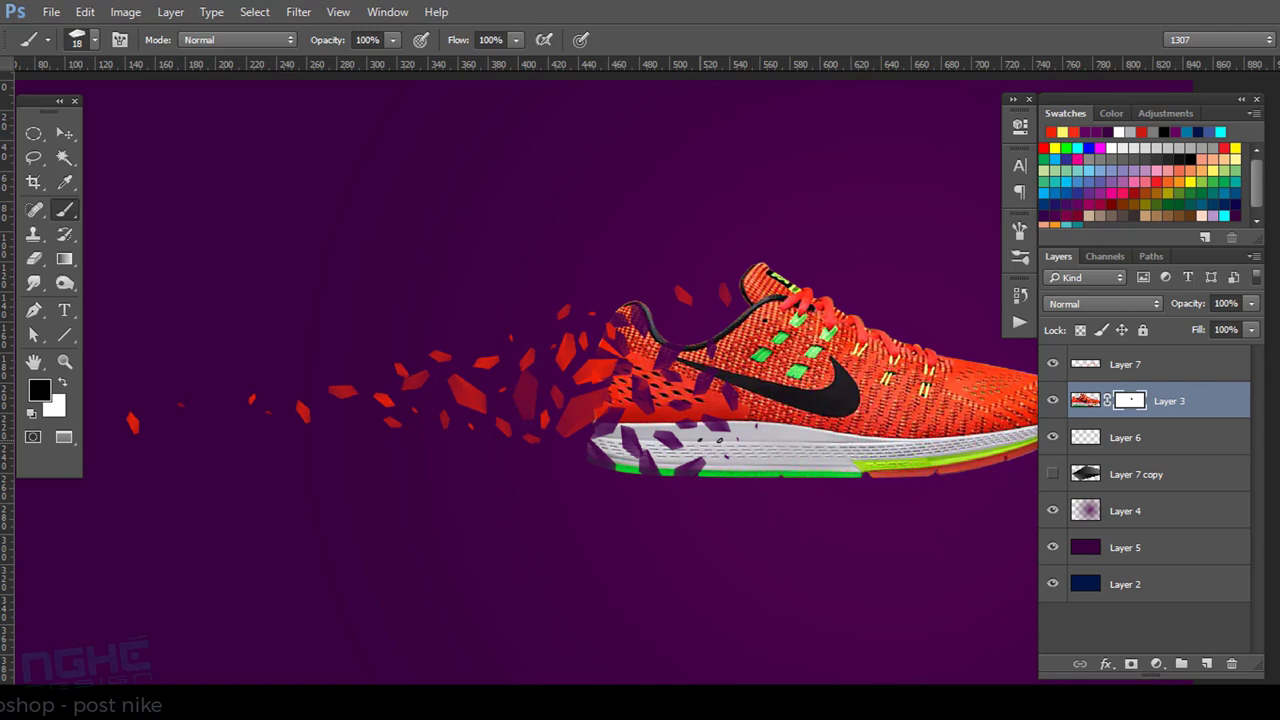
left_click_drag(720, 438, 730, 450)
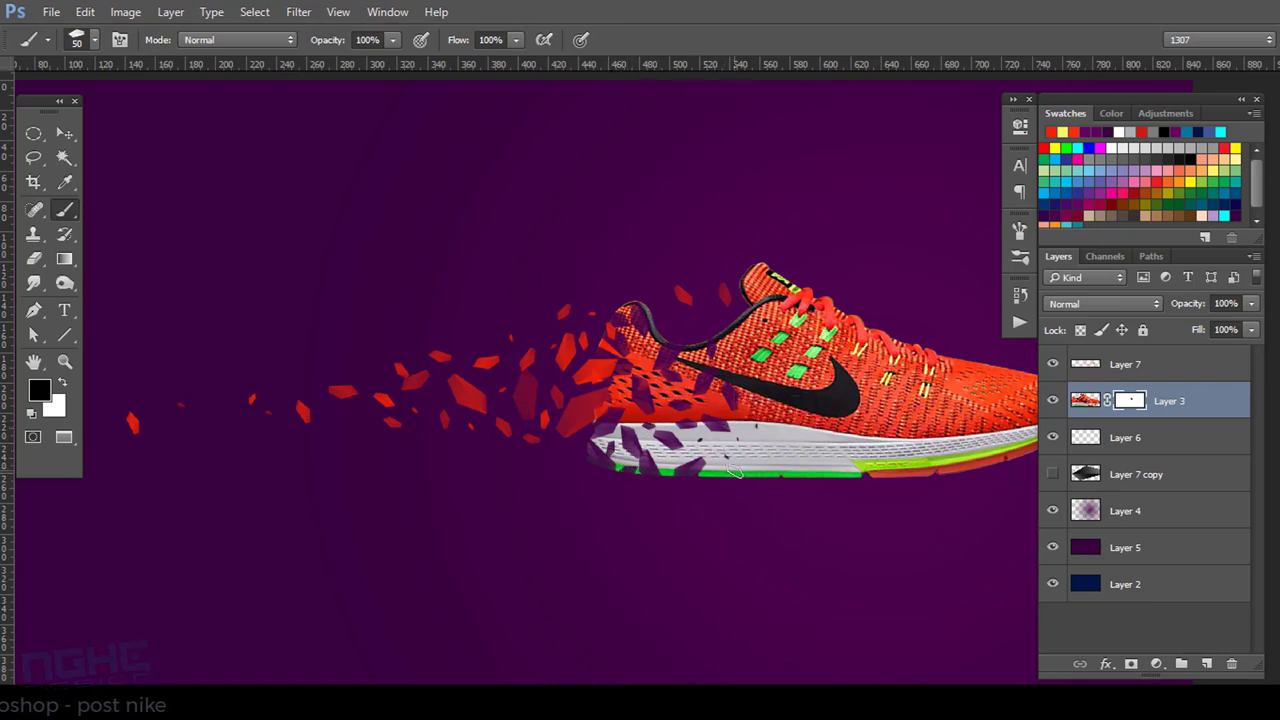
left_click_drag(740, 332, 750, 338)
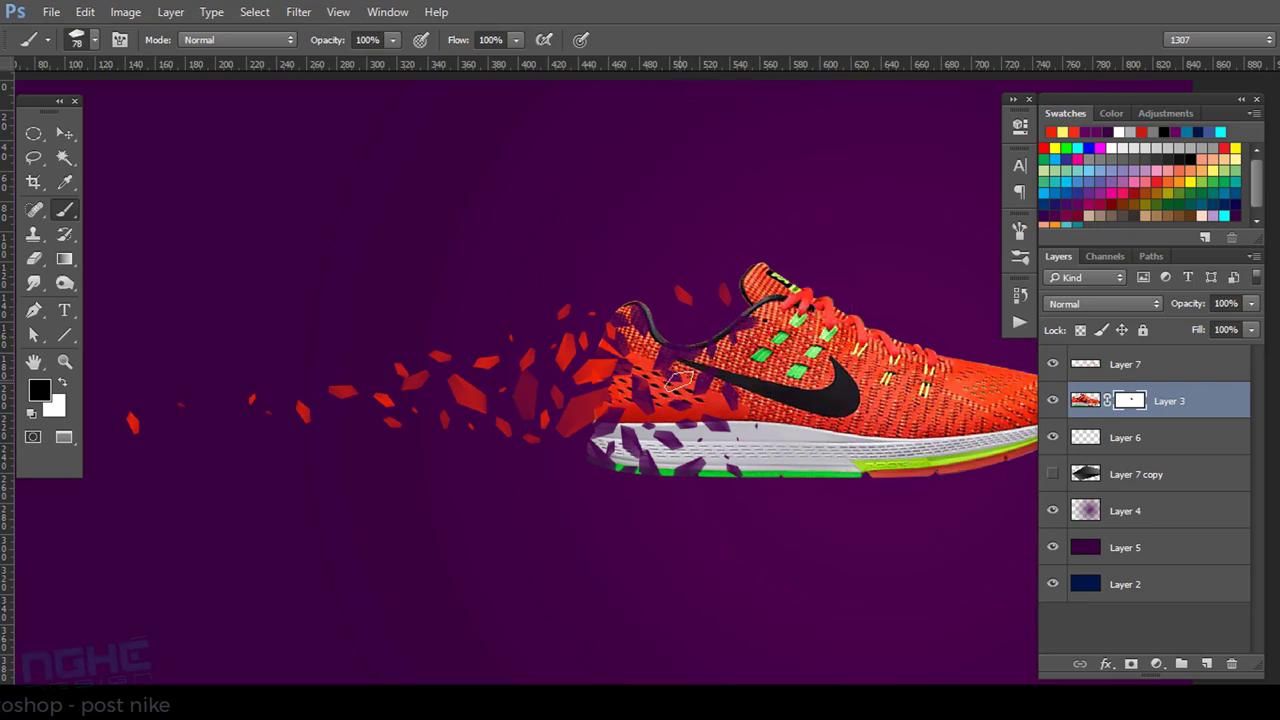
mouse_move(690, 370)
left_mouse_down()
mouse_move(645, 405)
mouse_move(603, 350)
mouse_move(660, 338)
mouse_move(651, 300)
mouse_move(663, 294)
mouse_move(631, 297)
mouse_move(622, 320)
mouse_move(752, 293)
left_mouse_up()
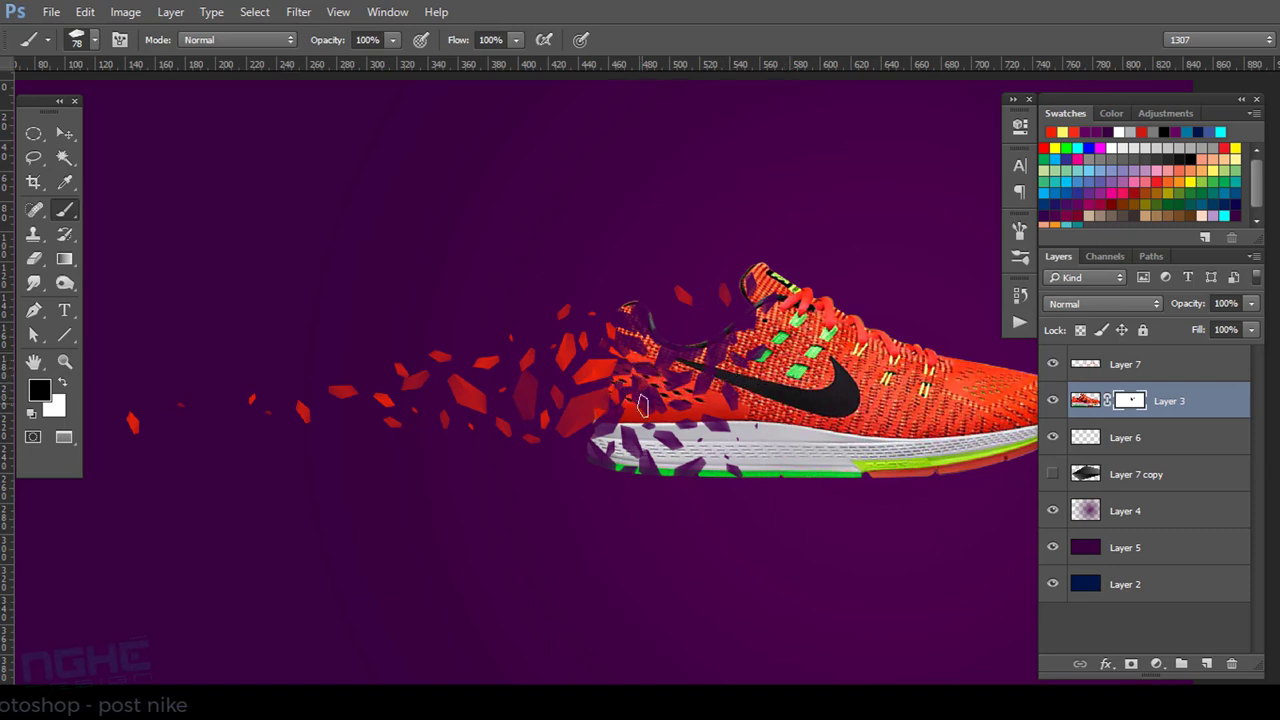
Add more shard holes near the heel and sole, then mask the area left of the swoosh at 99 px.
left_click_drag(618, 398, 638, 410)
mouse_move(752, 398)
left_mouse_down()
mouse_move(766, 428)
mouse_move(745, 462)
left_mouse_up()
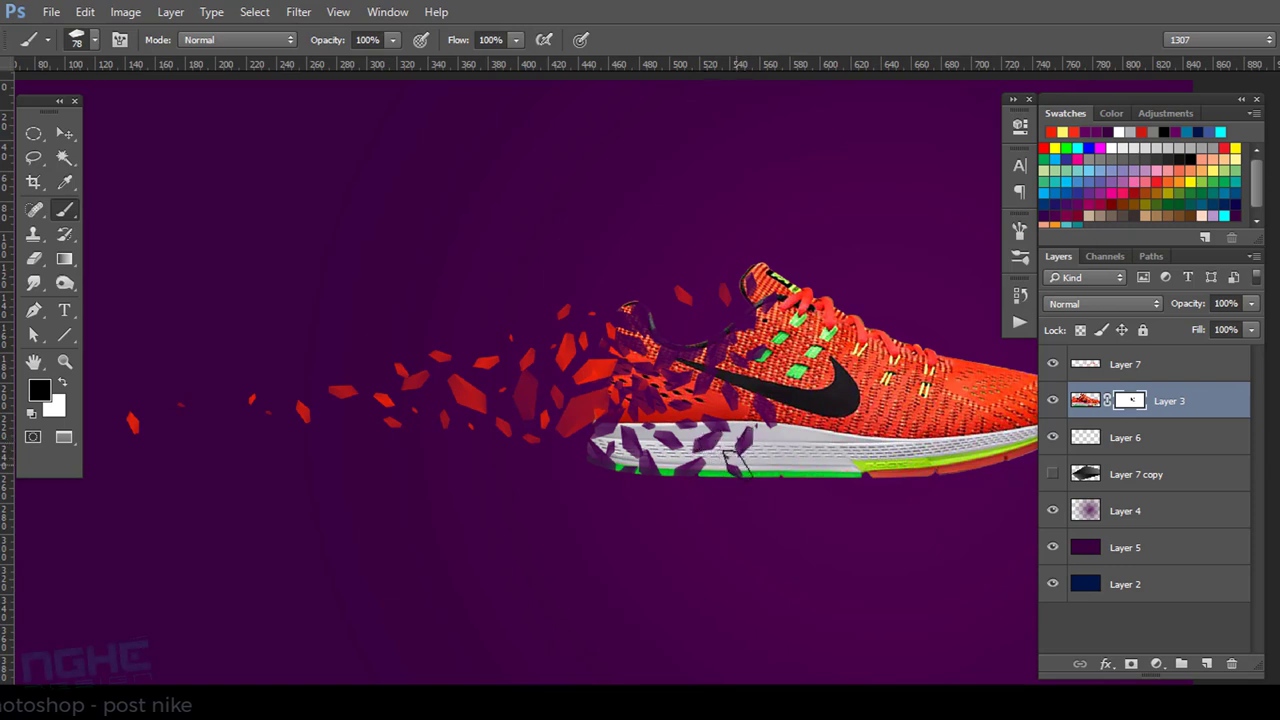
left_click(776, 463)
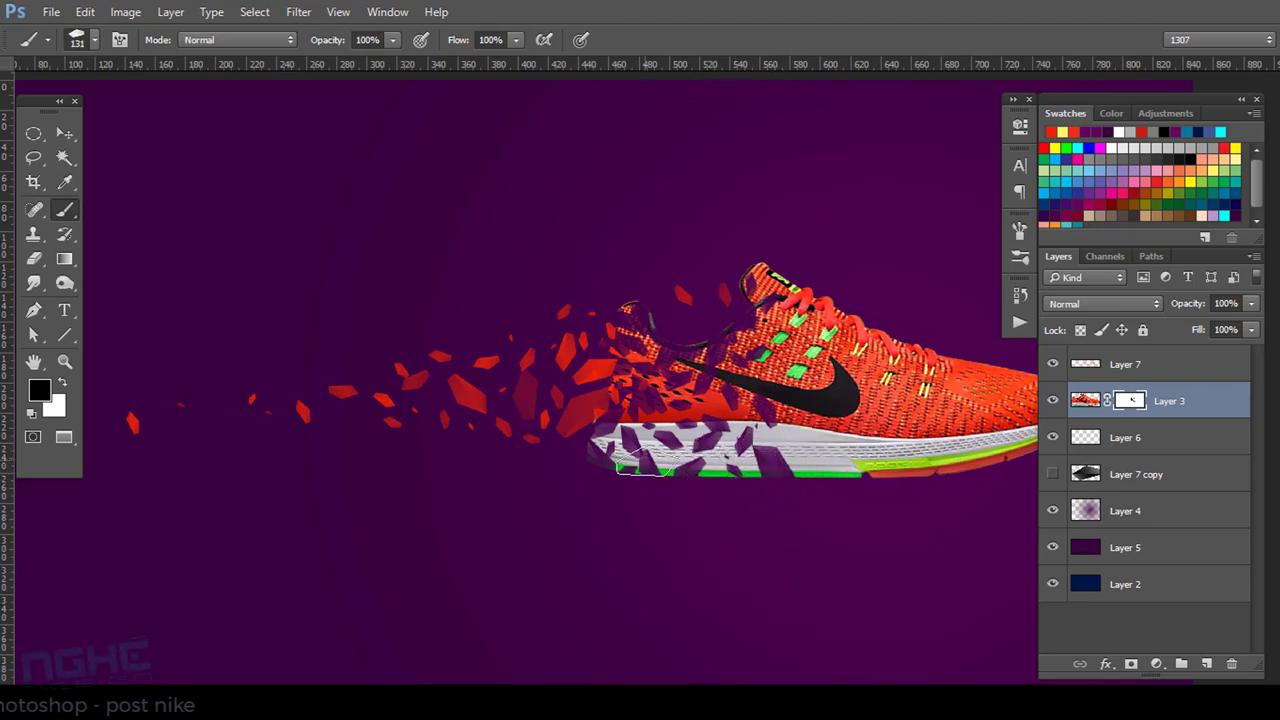
left_click(630, 456)
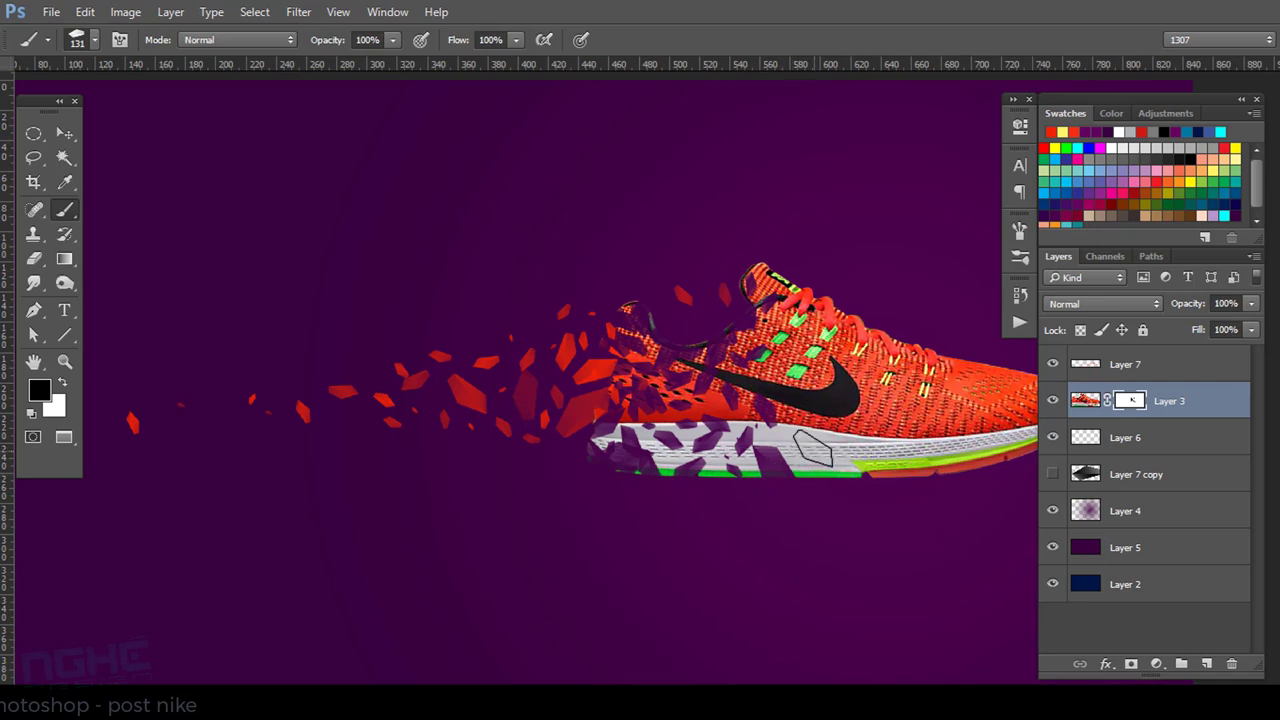
left_click_drag(808, 457, 800, 452)
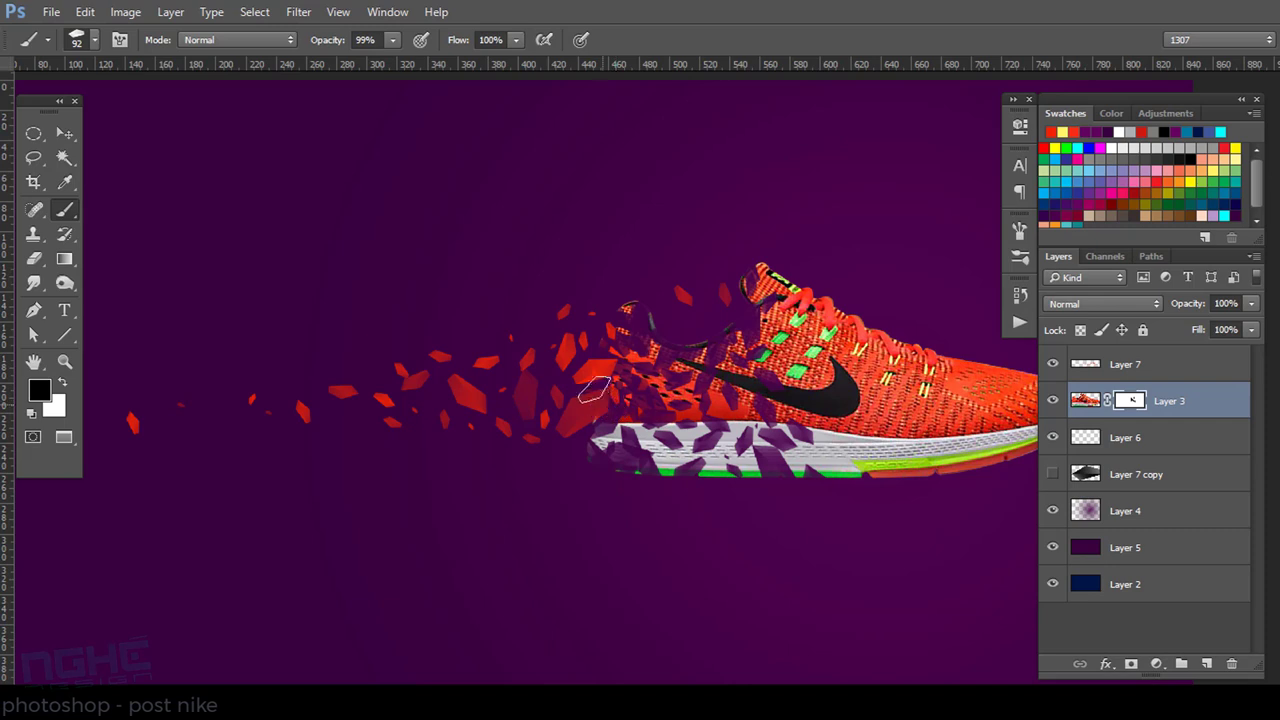
left_click_drag(606, 357, 790, 412)
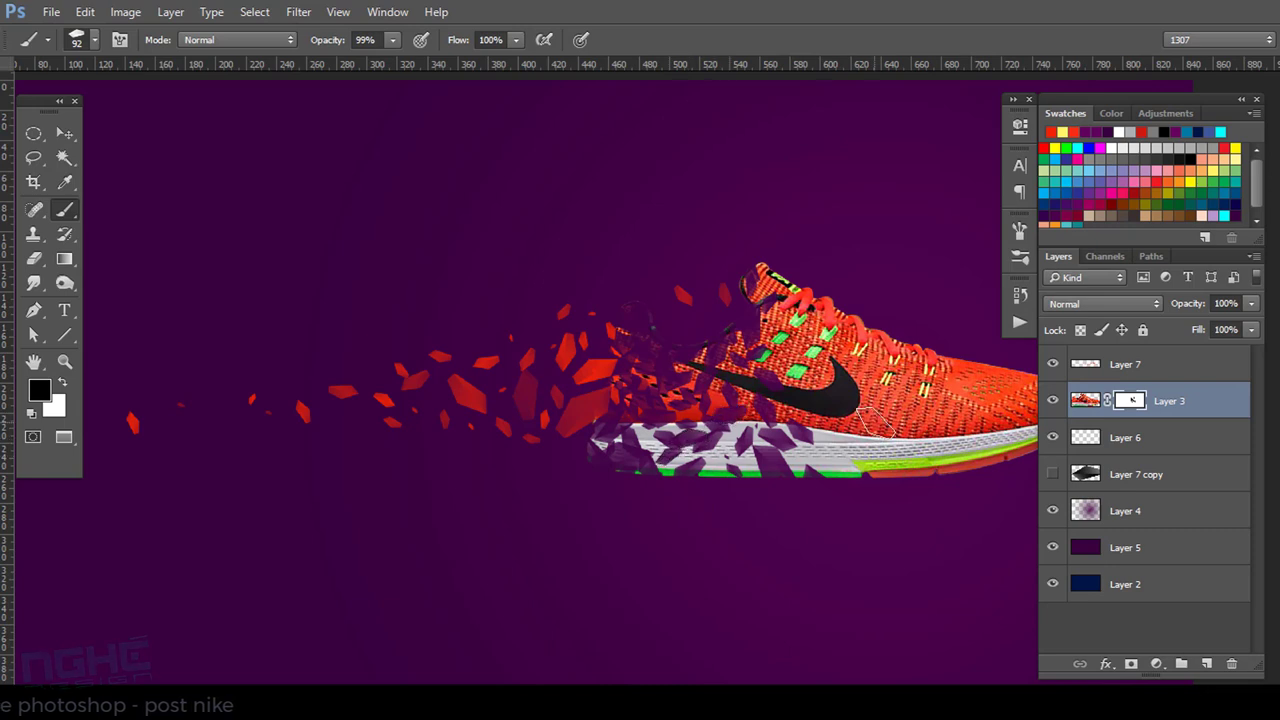
right_click(878, 435, "alt")
left_click_drag(878, 435, 880, 392)
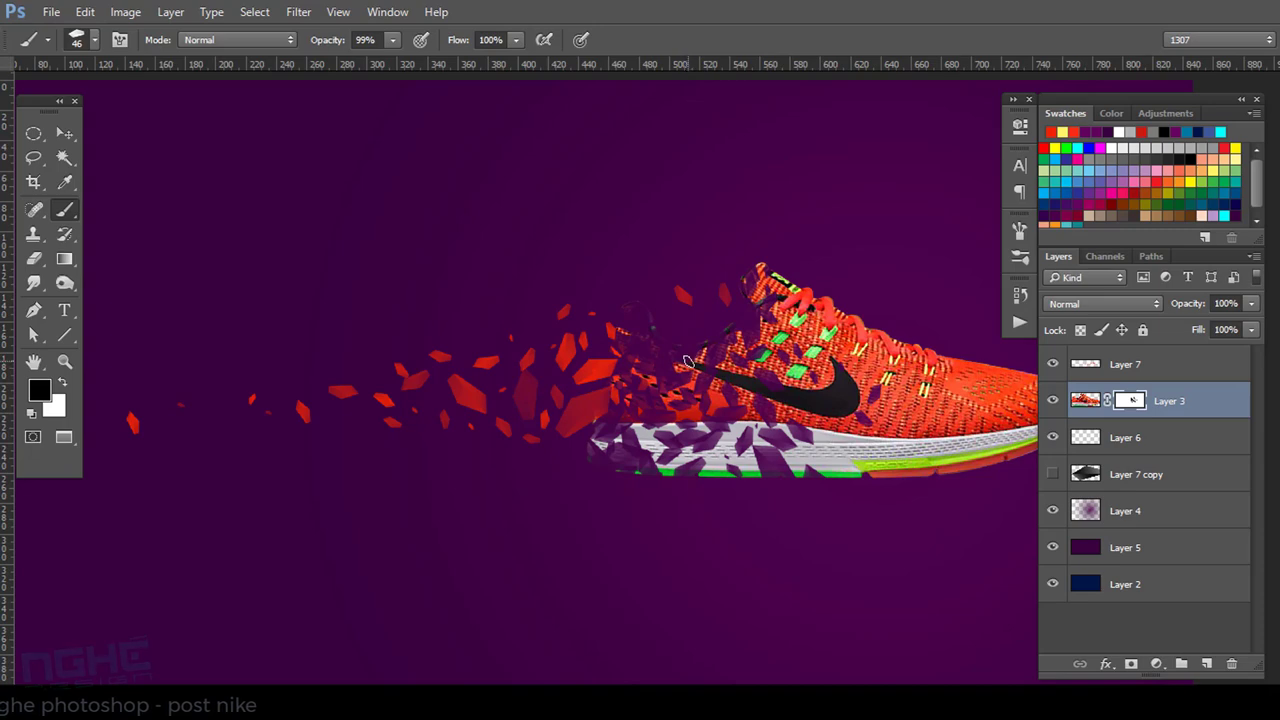
Fit the image on screen, then zoom and pan with the Move tool to review the shattered heel.
key("ctrl+0")
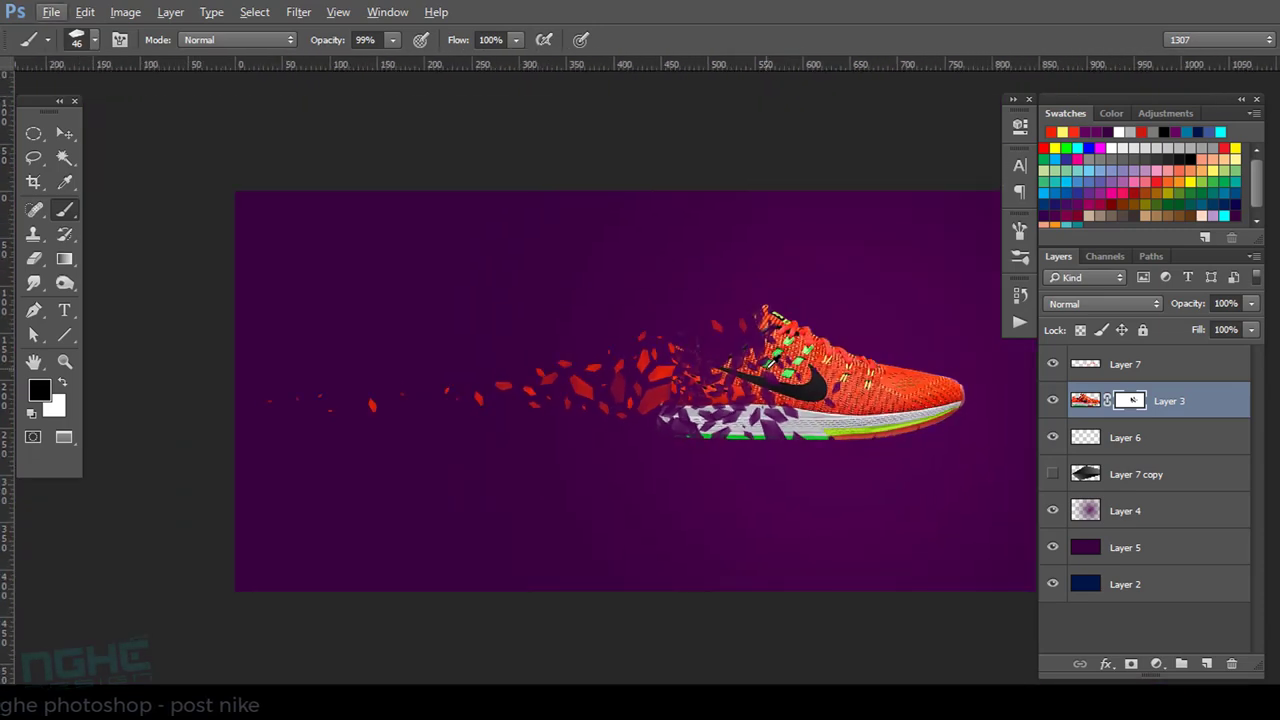
scroll(745, 400, "up", 1)
scroll(745, 400, "up", 1)
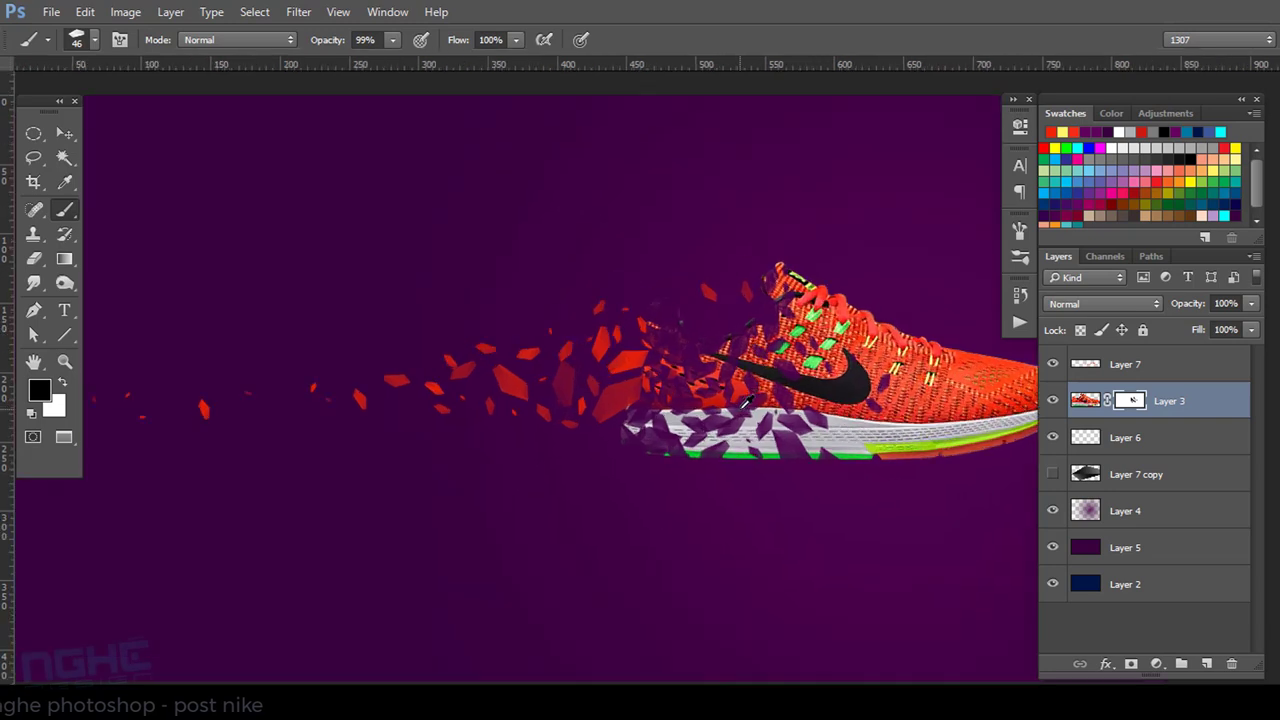
scroll(747, 401, "up", 1)
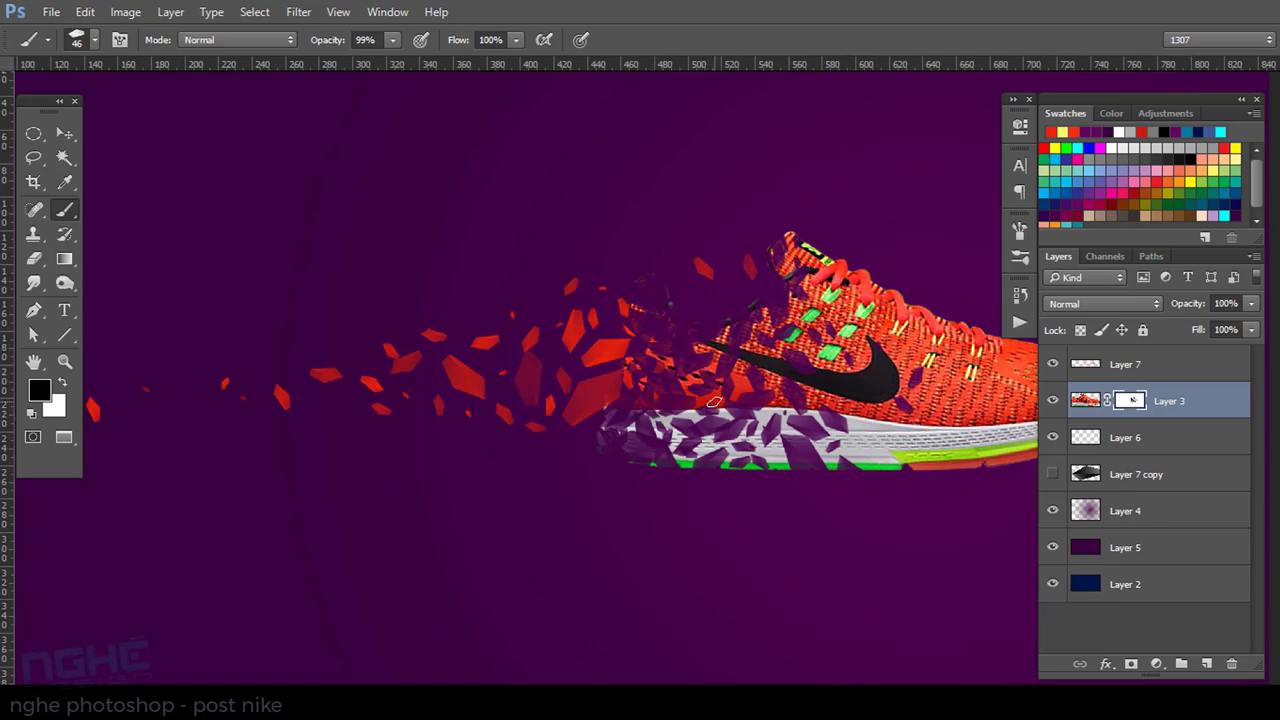
scroll(703, 430, "up", 1)
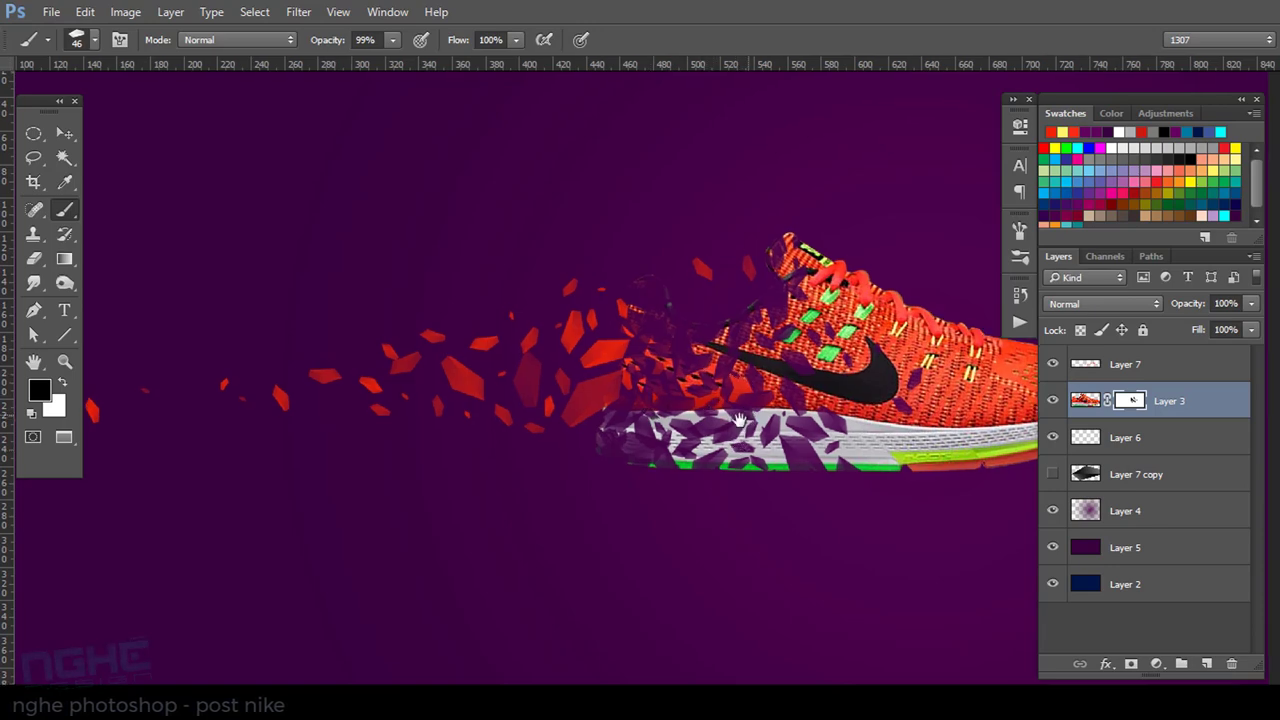
key("v")
left_click_drag(703, 430, 760, 480)
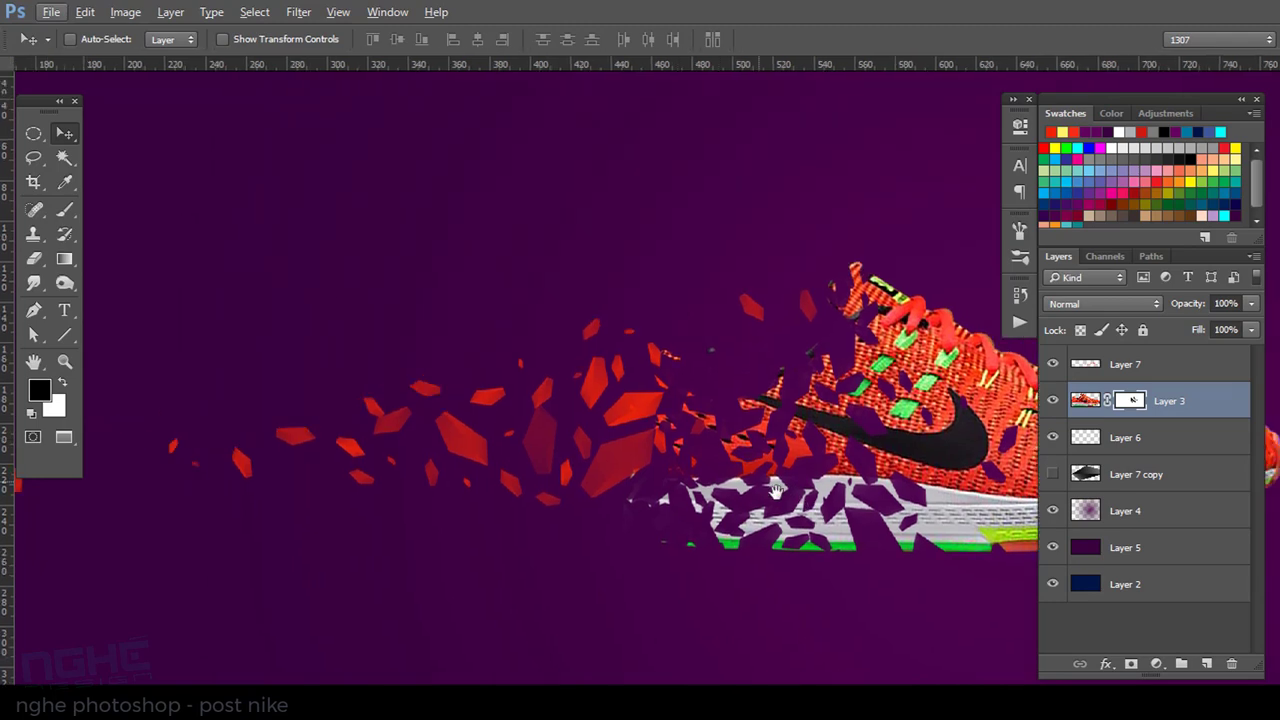
scroll(770, 483, "down", 1)
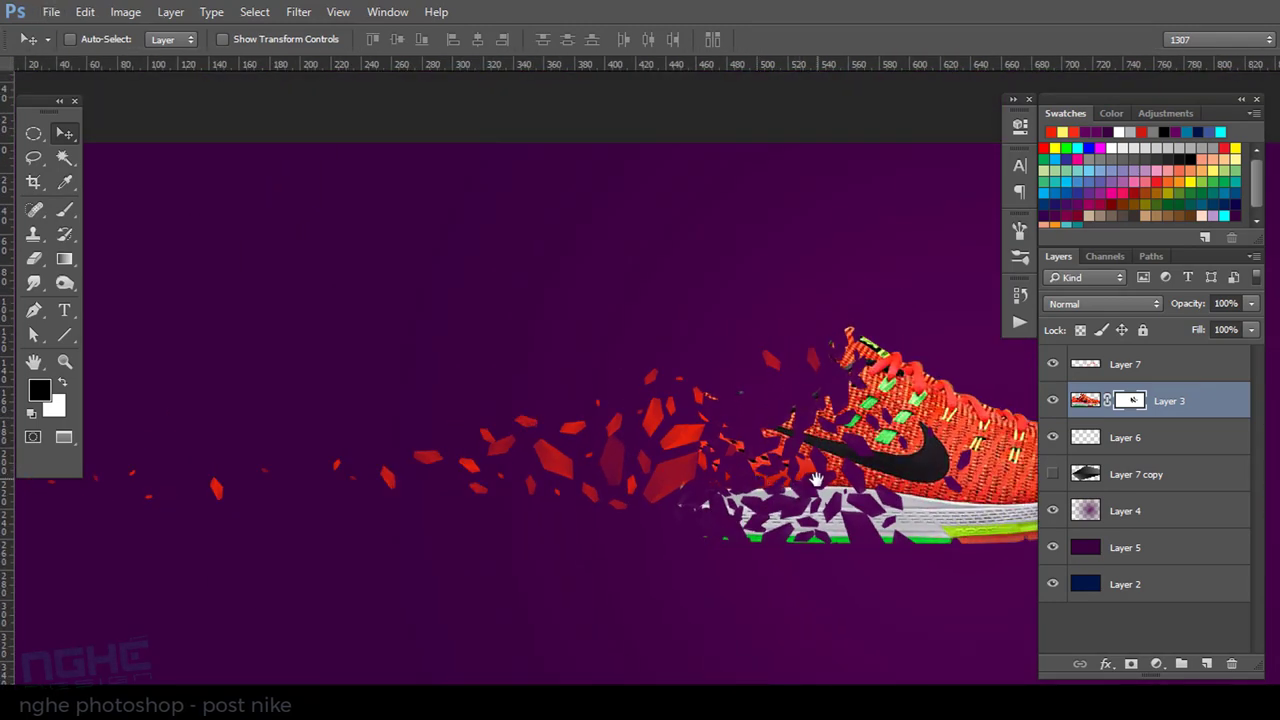
scroll(791, 487, "down", 1)
scroll(760, 470, "up", 1)
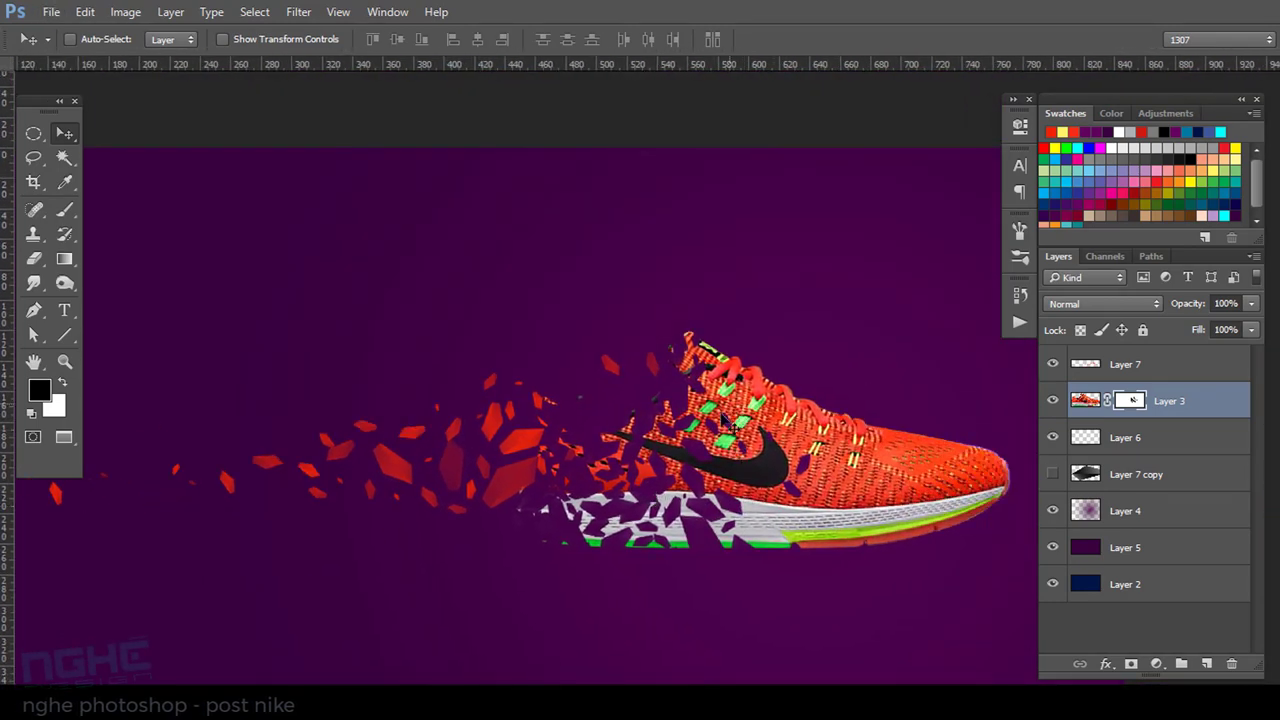
scroll(652, 450, "up", 1)
scroll(650, 480, "up", 1)
scroll(655, 484, "left", 1)
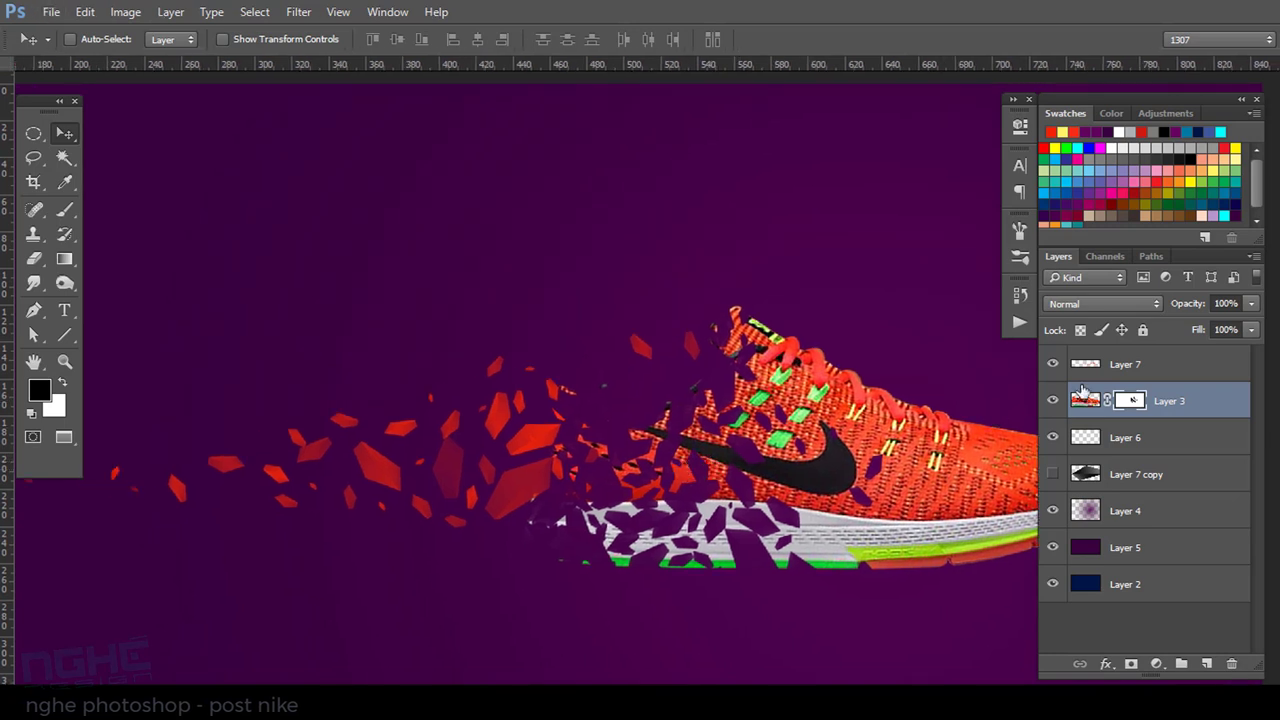
On Layer 7, set the shard brush's Opacity Jitter back to 69%.
left_click(1116, 370)
key("b")
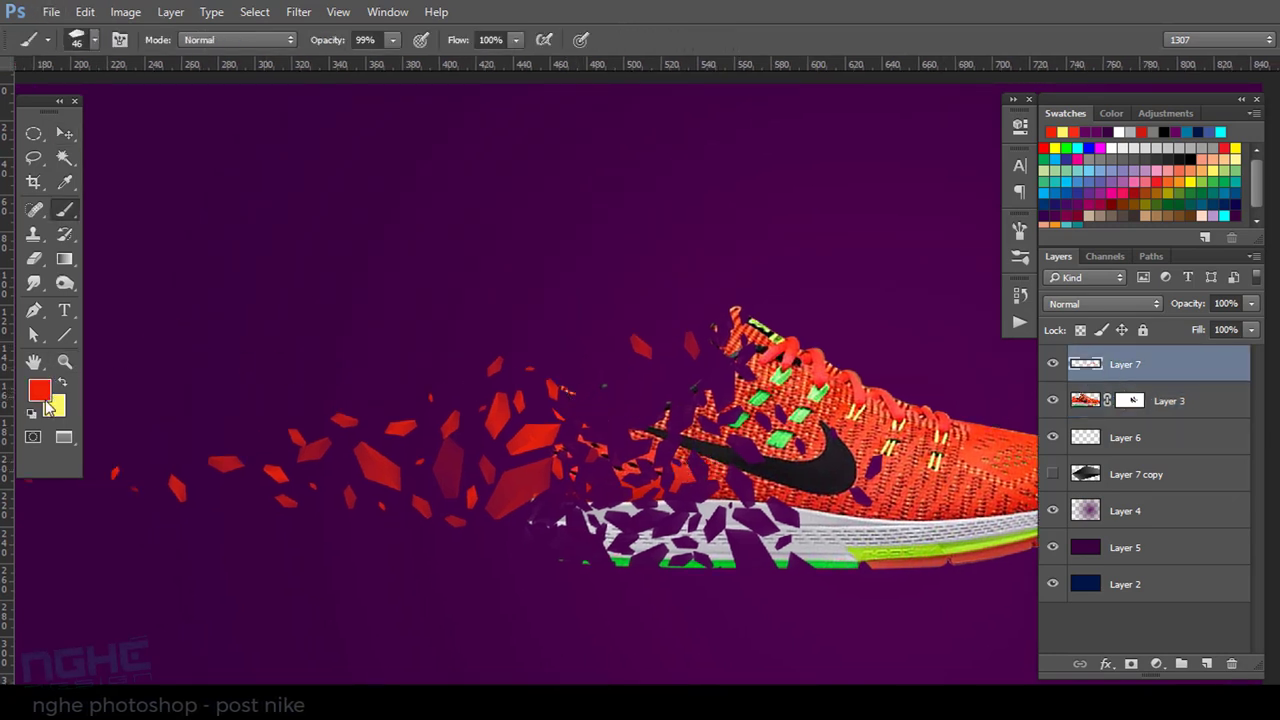
left_click(1020, 230)
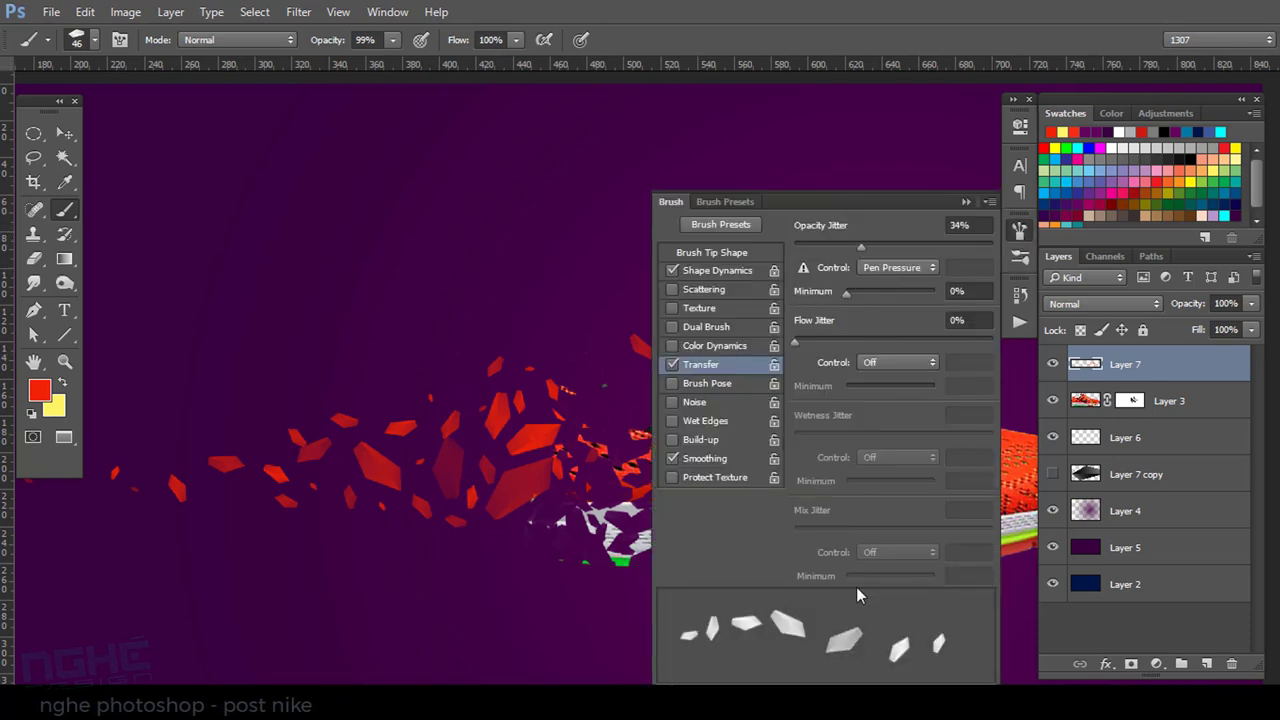
left_click(879, 247)
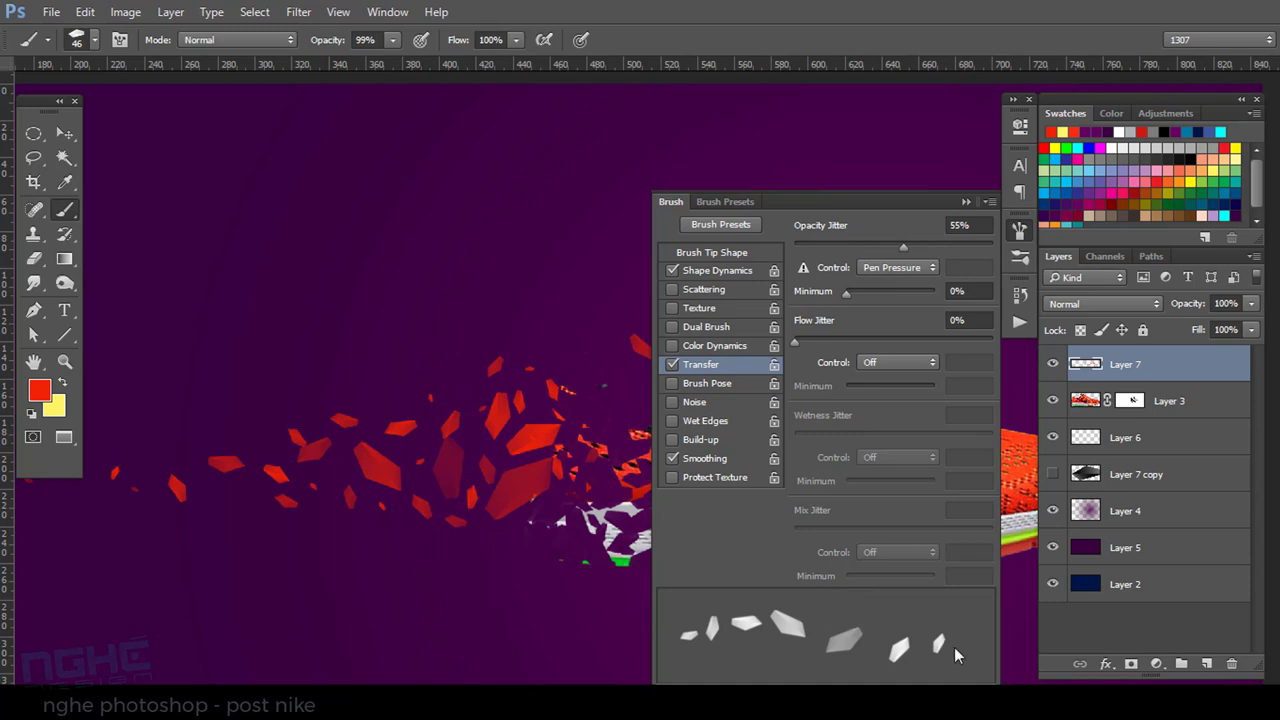
left_click(930, 247)
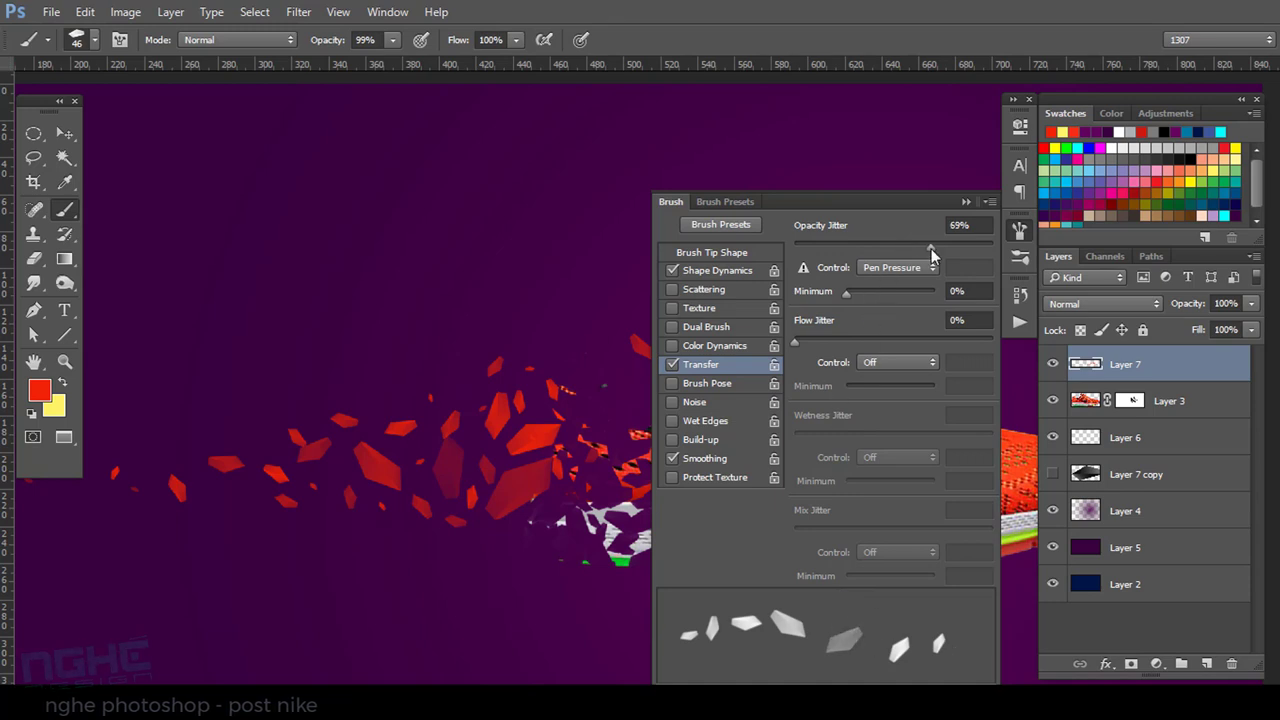
left_click(966, 203)
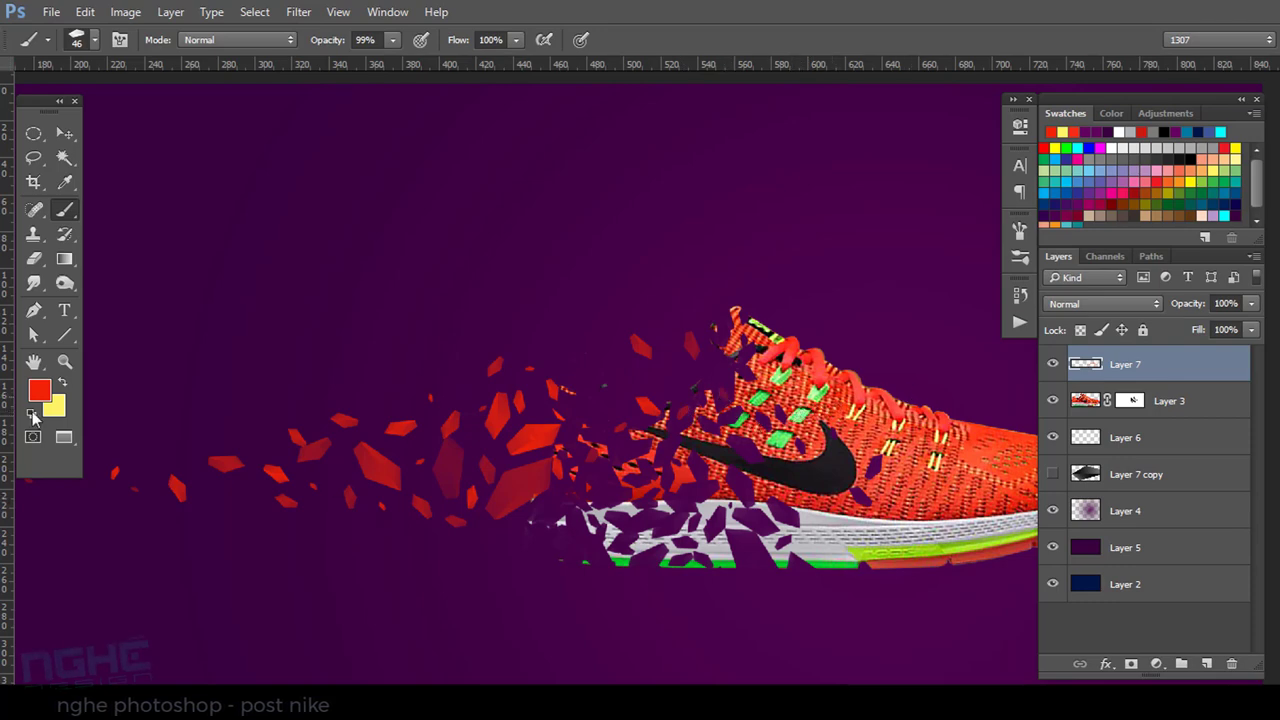
left_click(58, 408)
Cancel the colour picker, sample green from the shoe's sole, and create a new layer.
left_click(926, 224)
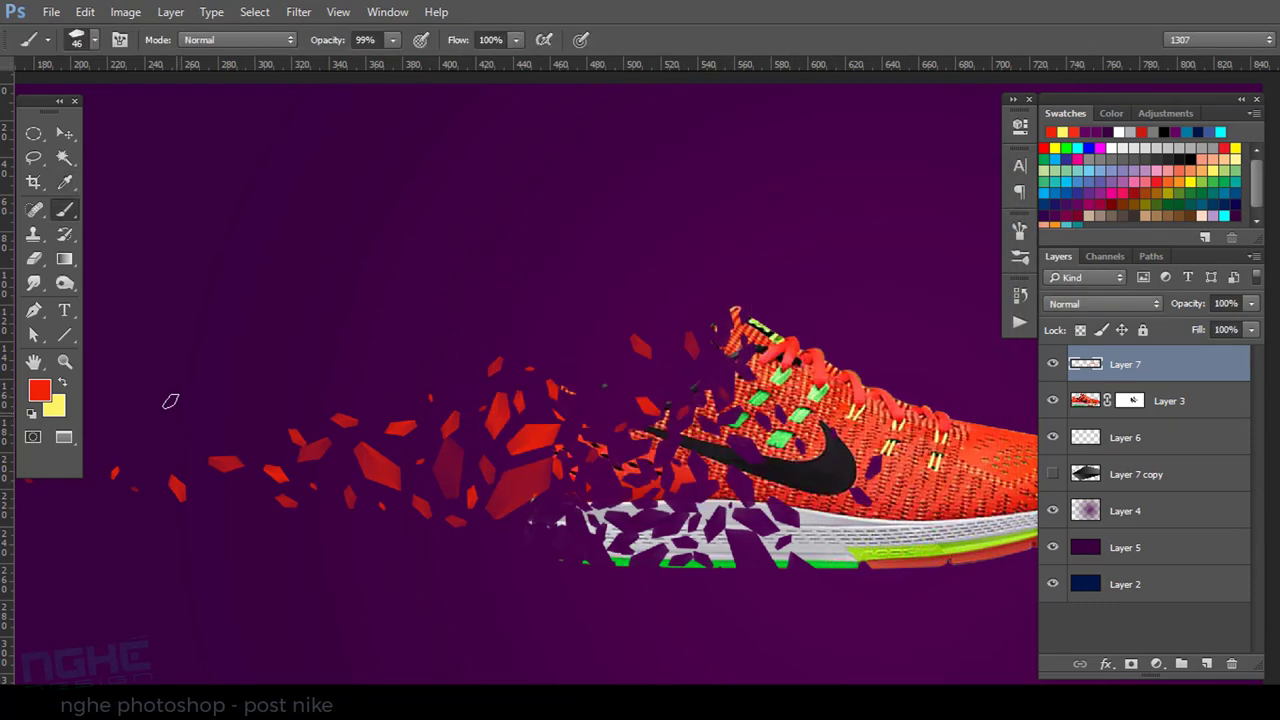
left_click(64, 385)
key("i")
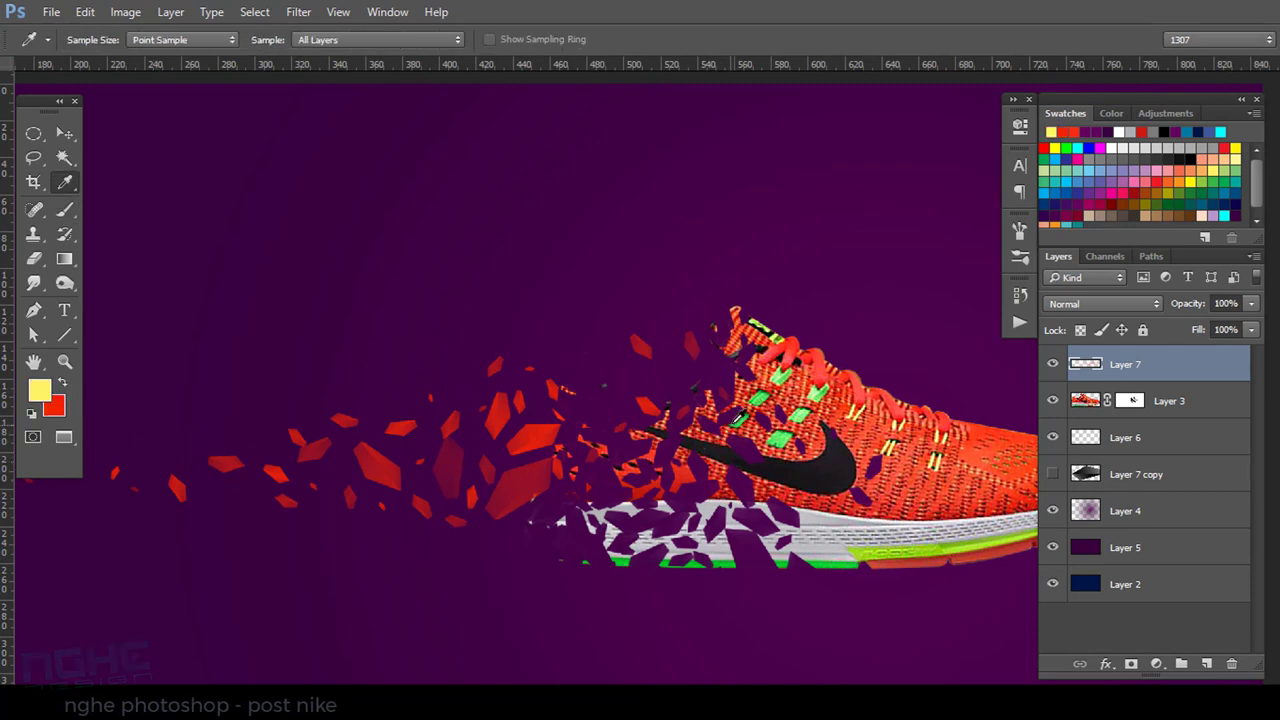
left_click(829, 562)
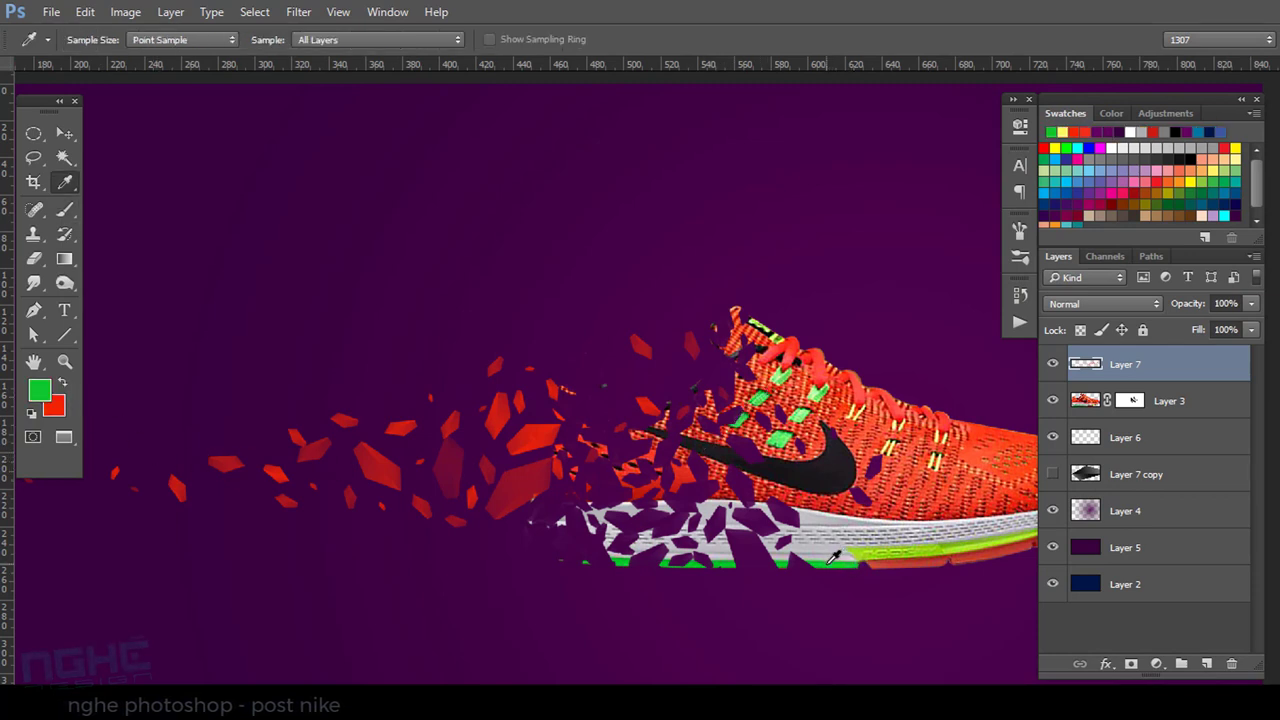
key("b")
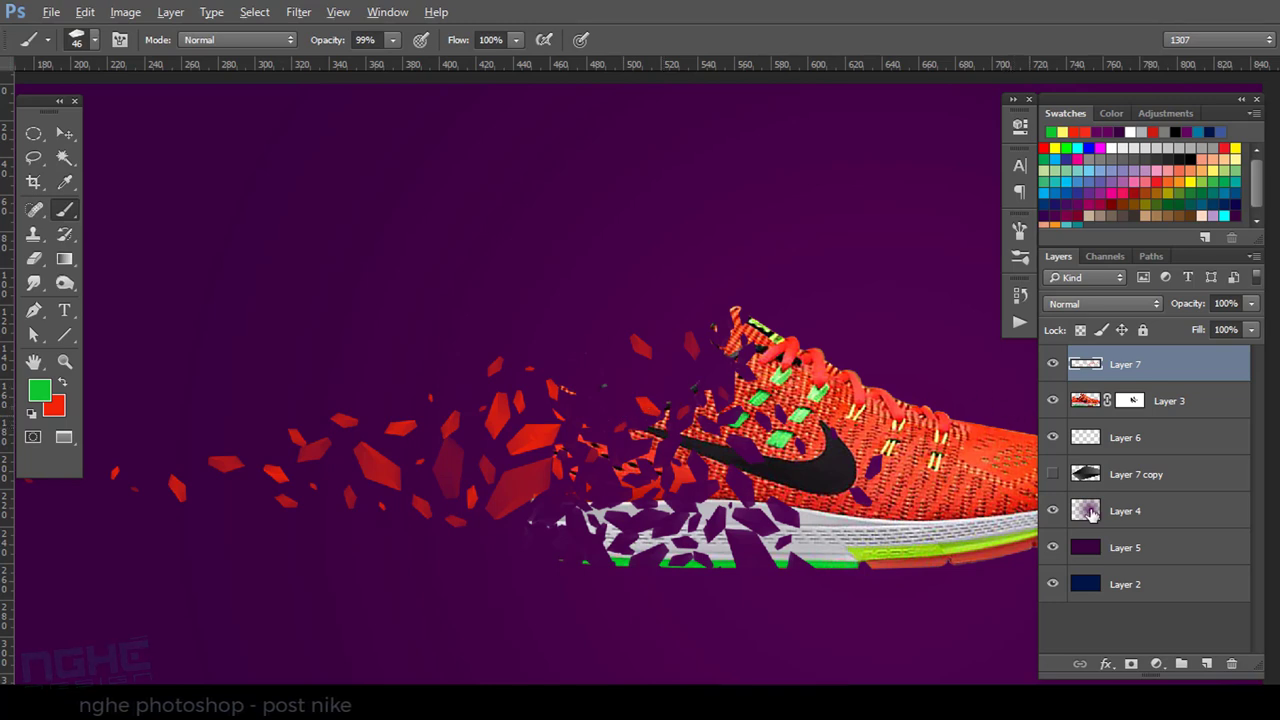
key("ctrl+shift+alt+n")
Stamp green shards, partly in a lighter sampled green, around the laces, swoosh and red fragments.
left_click(717, 370)
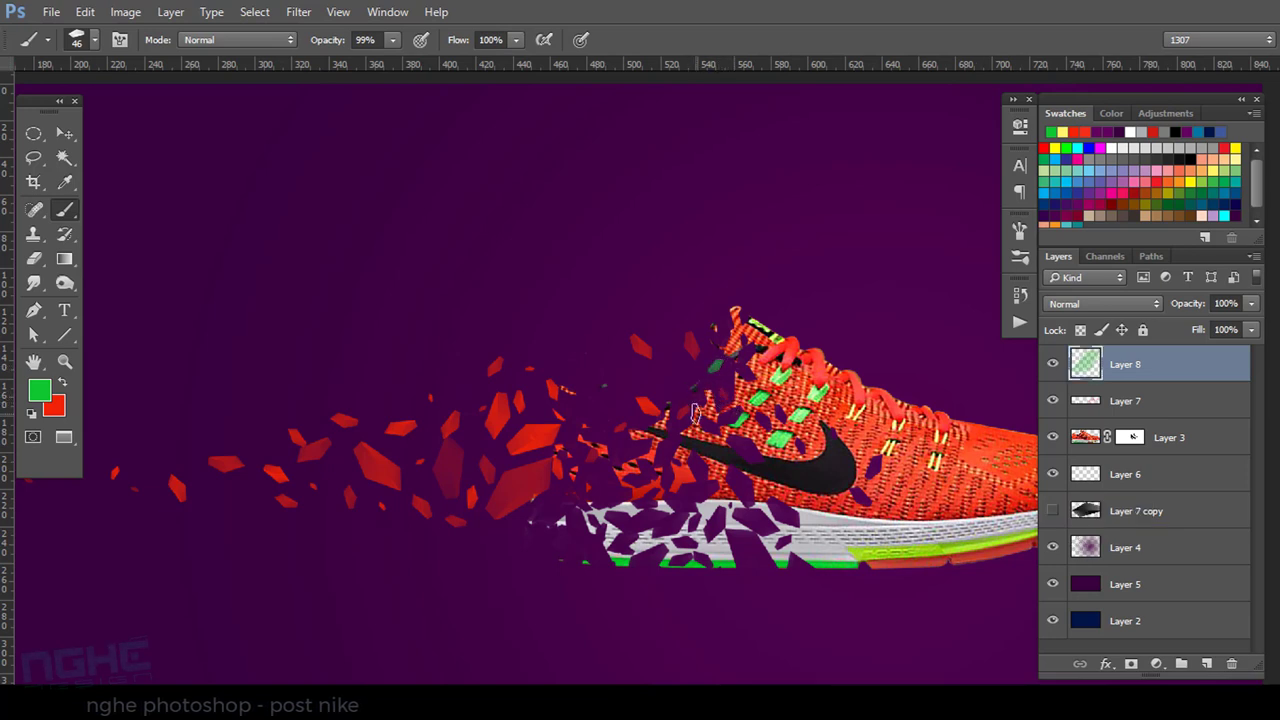
key("i")
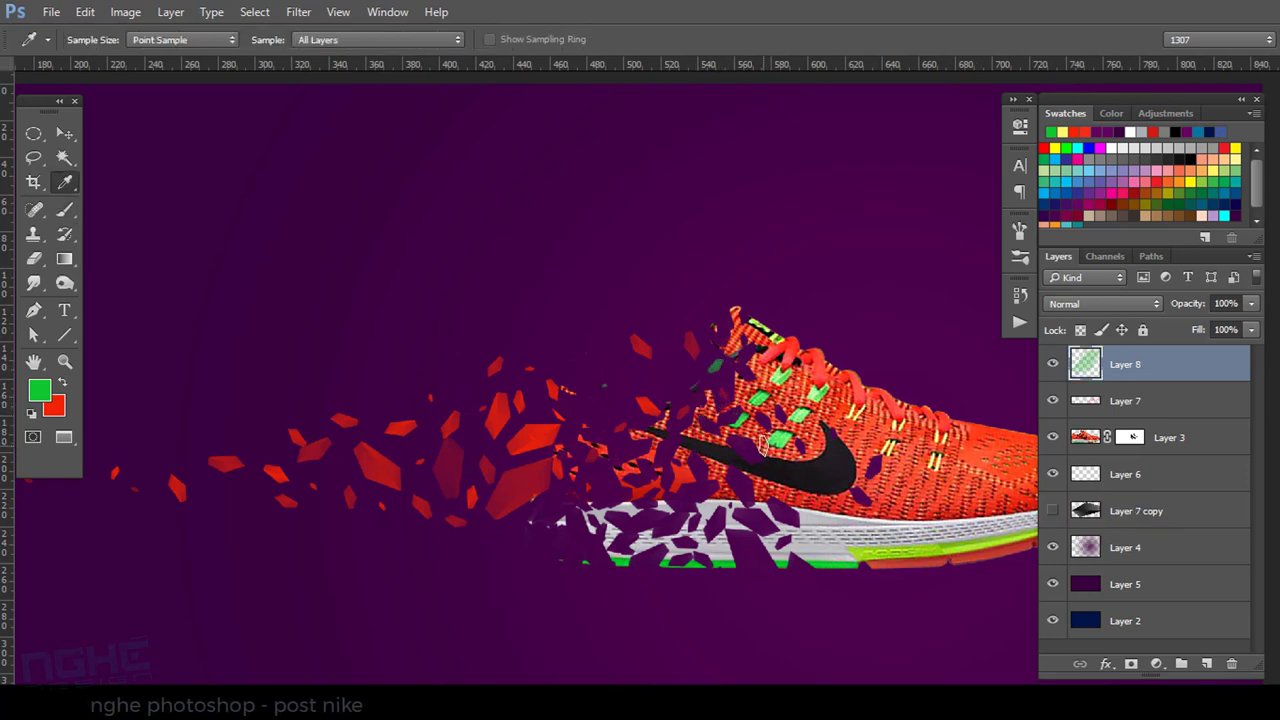
left_click(785, 430)
key("b")
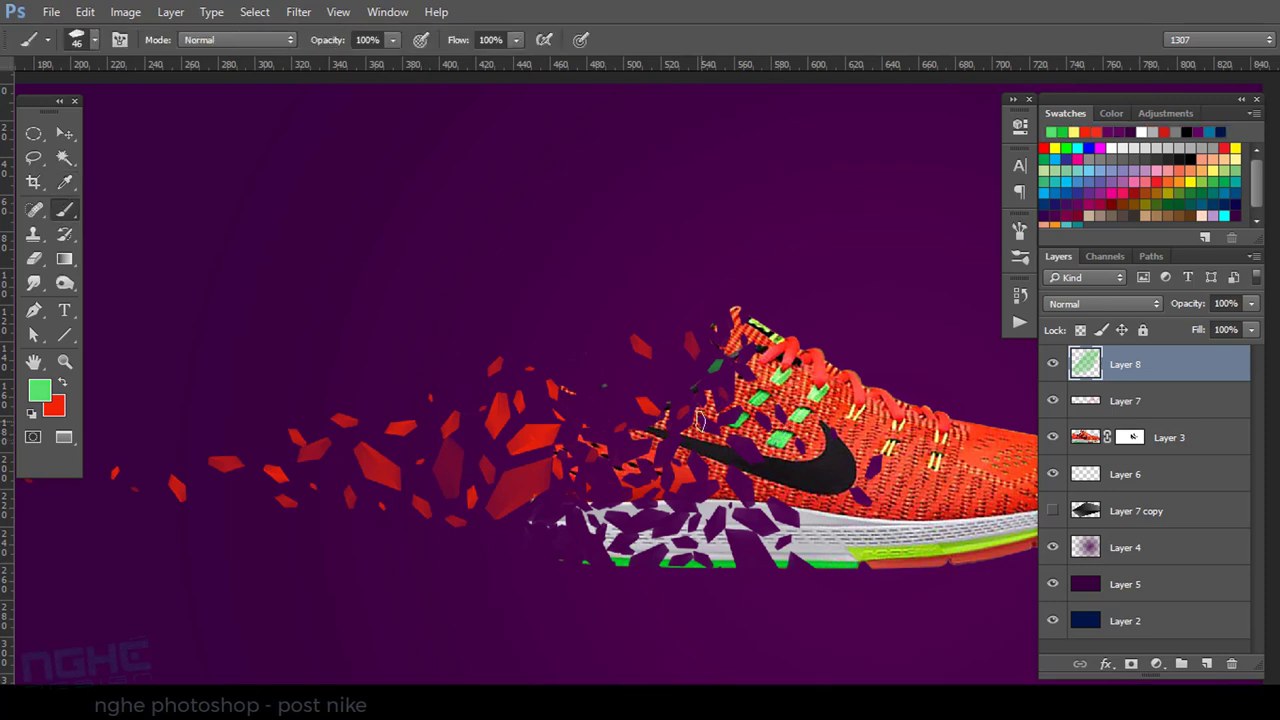
left_click(688, 406)
left_click(728, 393)
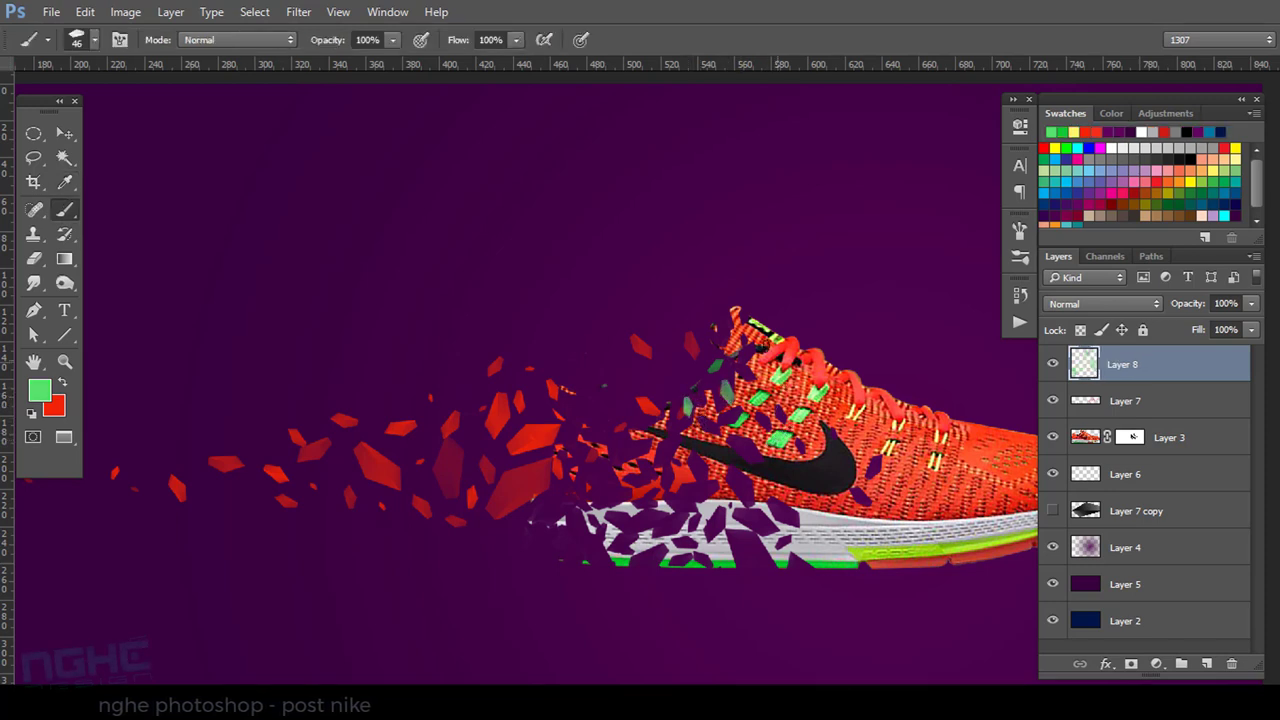
left_click(627, 369)
left_click(591, 399)
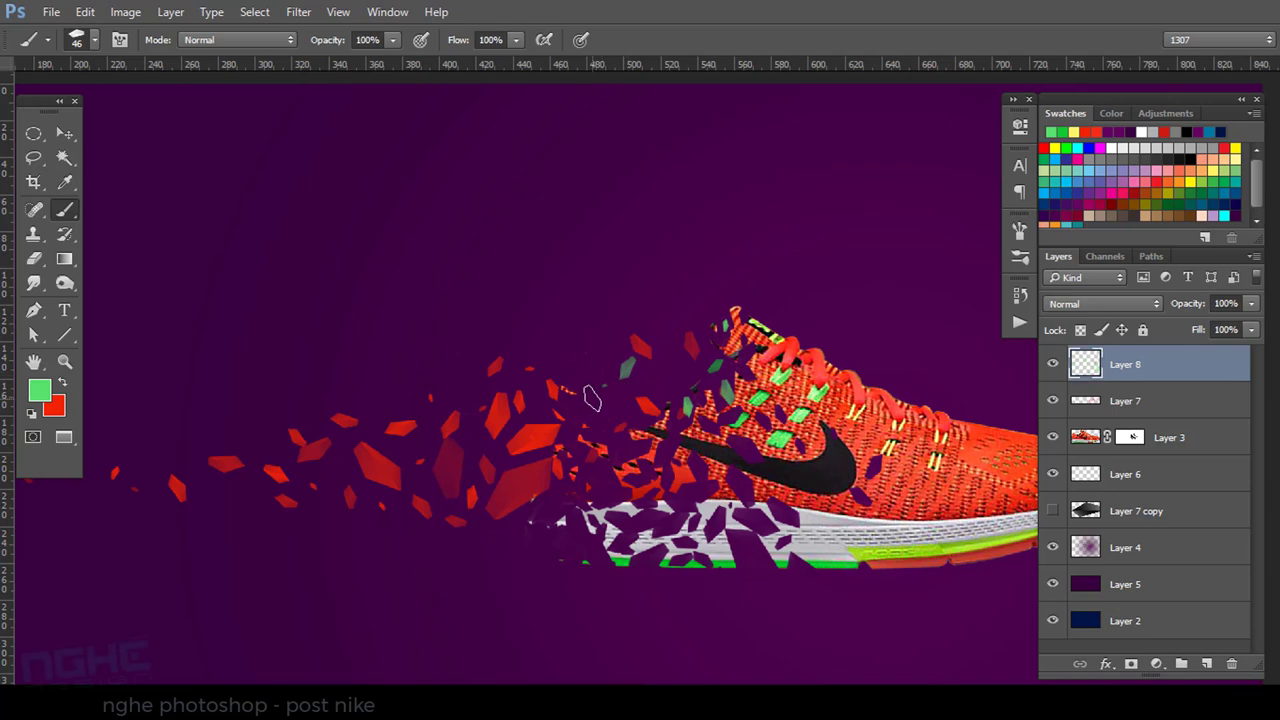
left_click(643, 381)
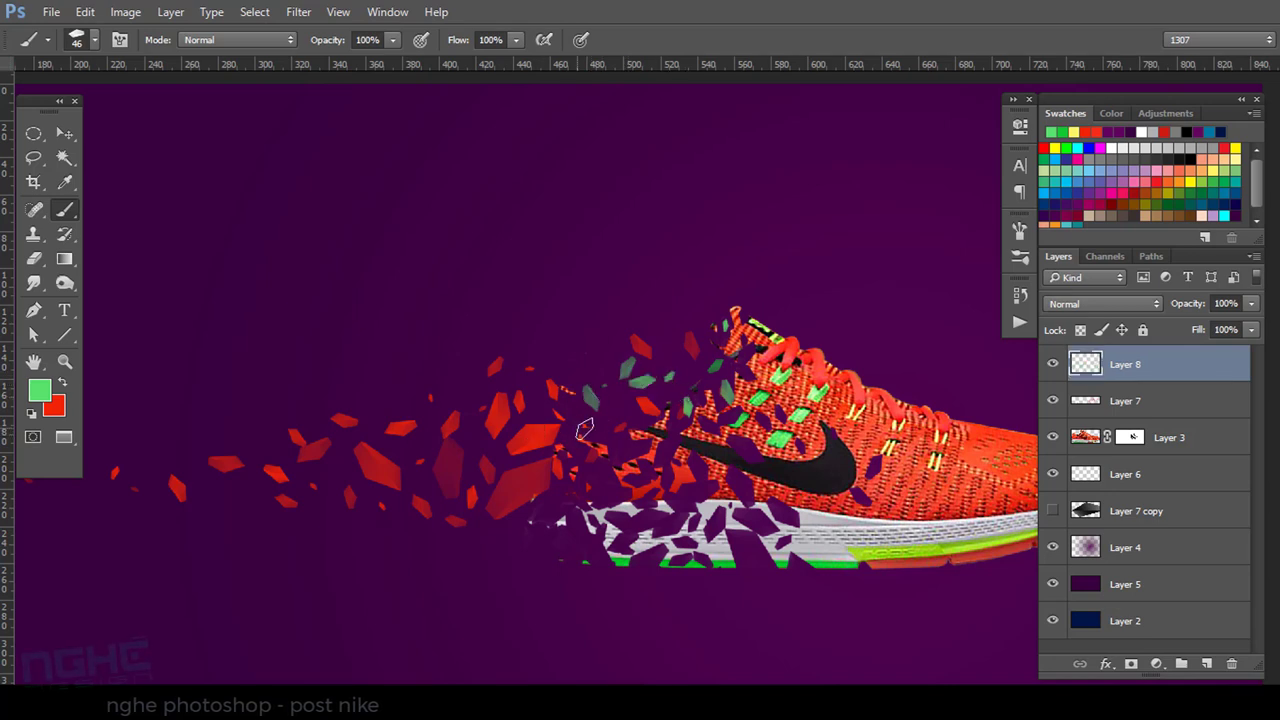
left_click(694, 378)
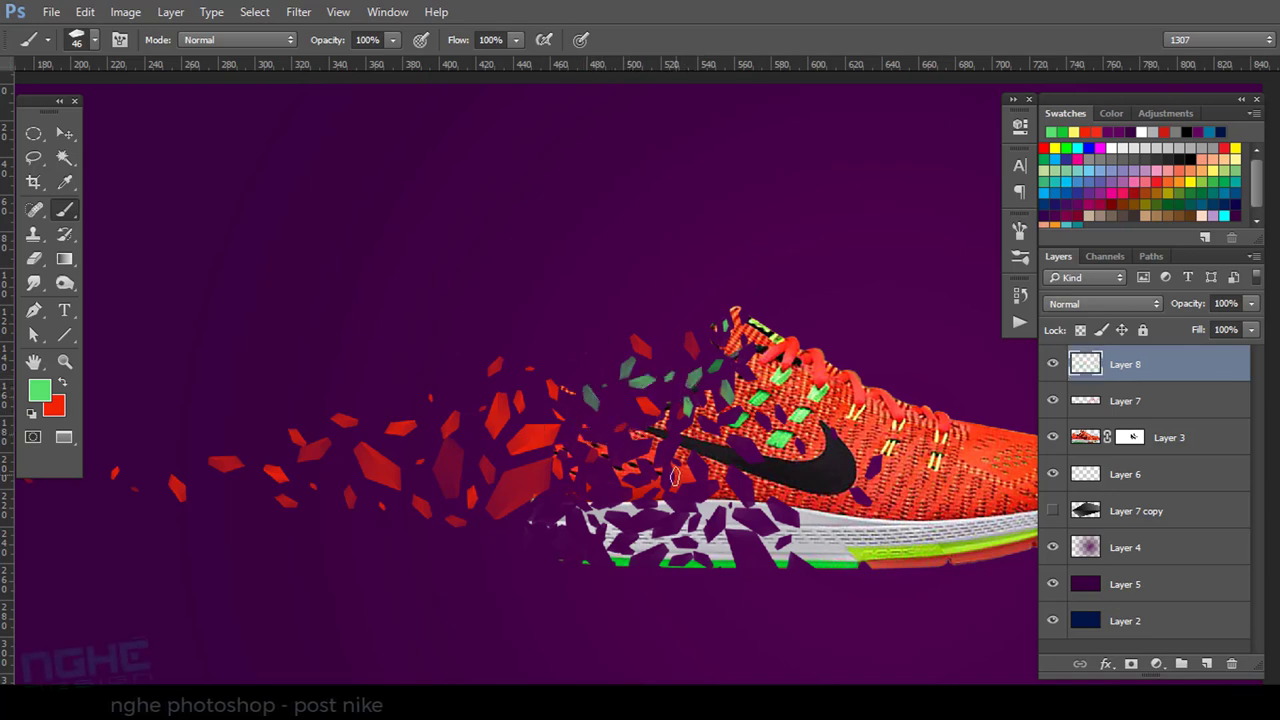
Recentre the view on the sole, sample a brighter green, and add another new layer.
scroll(675, 478, "down", 2)
scroll(643, 534, "left", 2)
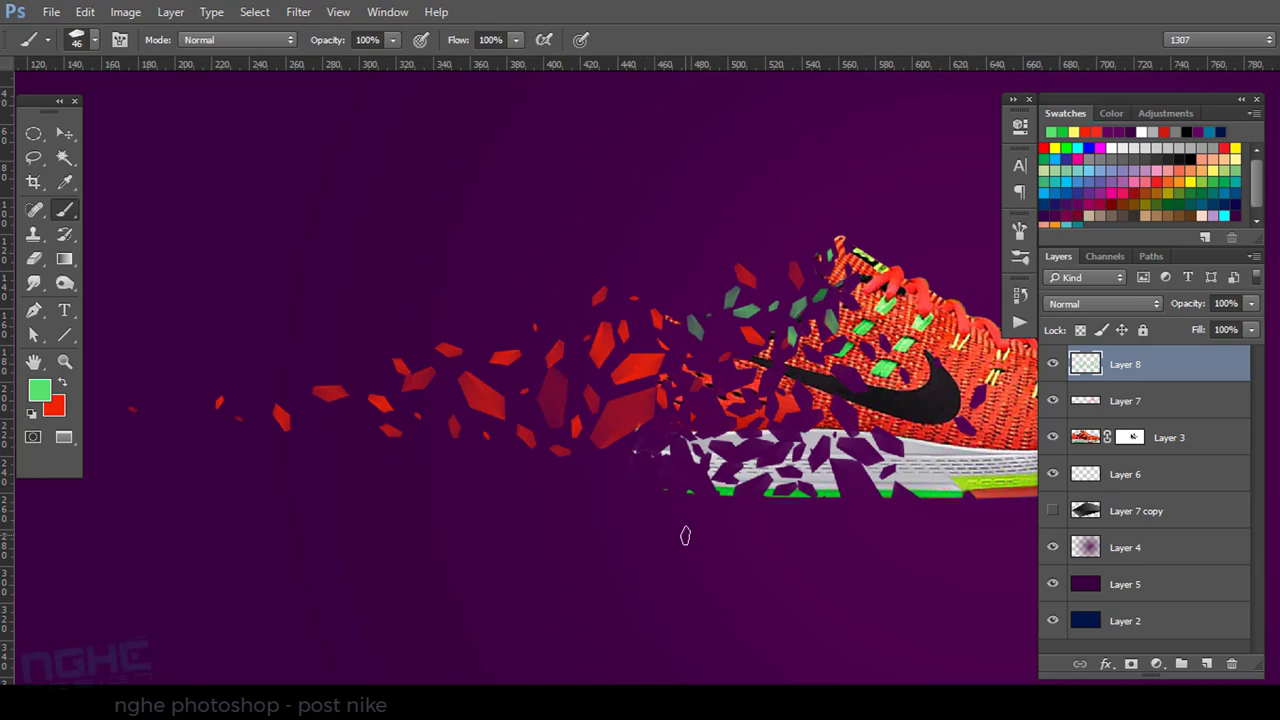
left_click_drag(762, 516, 614, 558)
key("i")
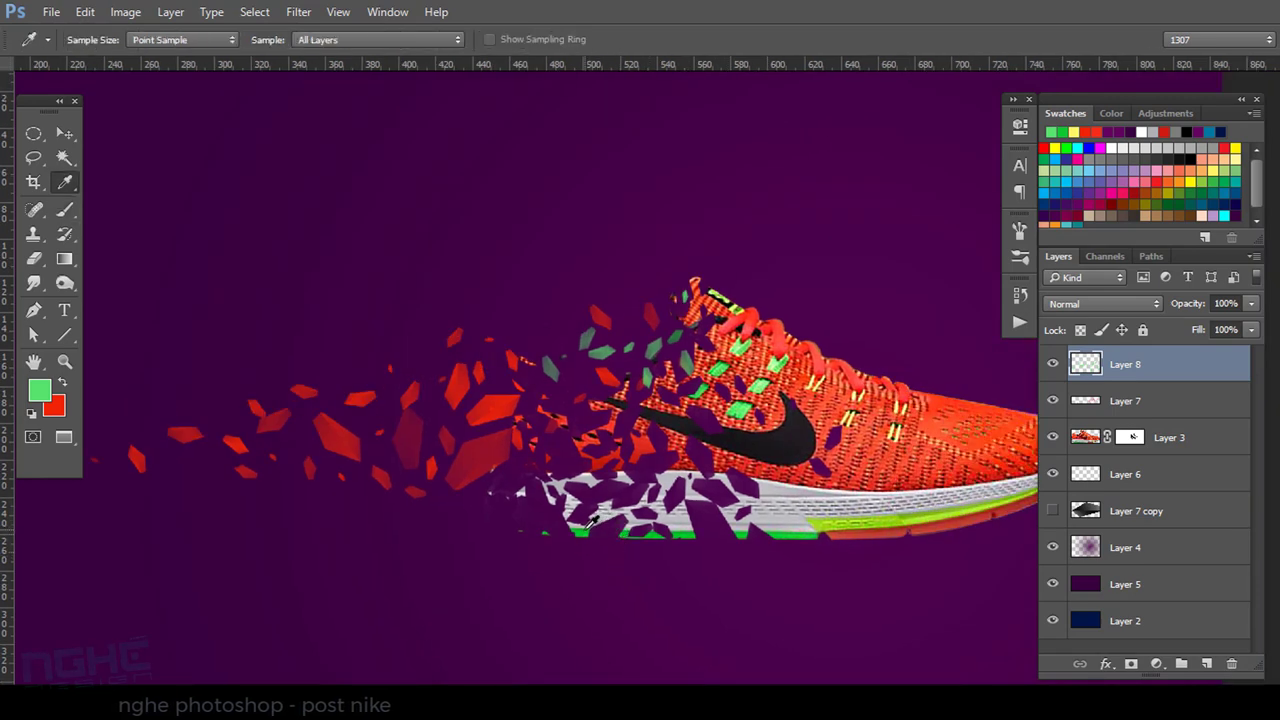
left_click(578, 530)
key("b")
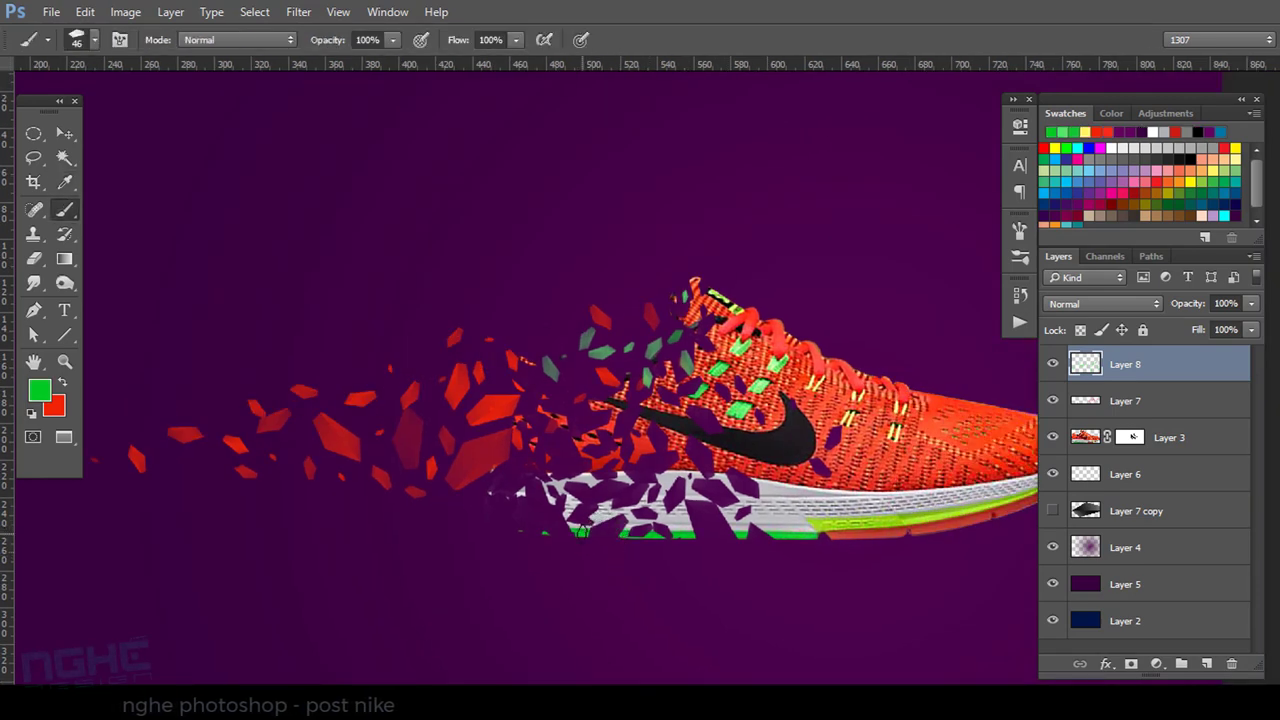
key("ctrl+shift+alt+n")
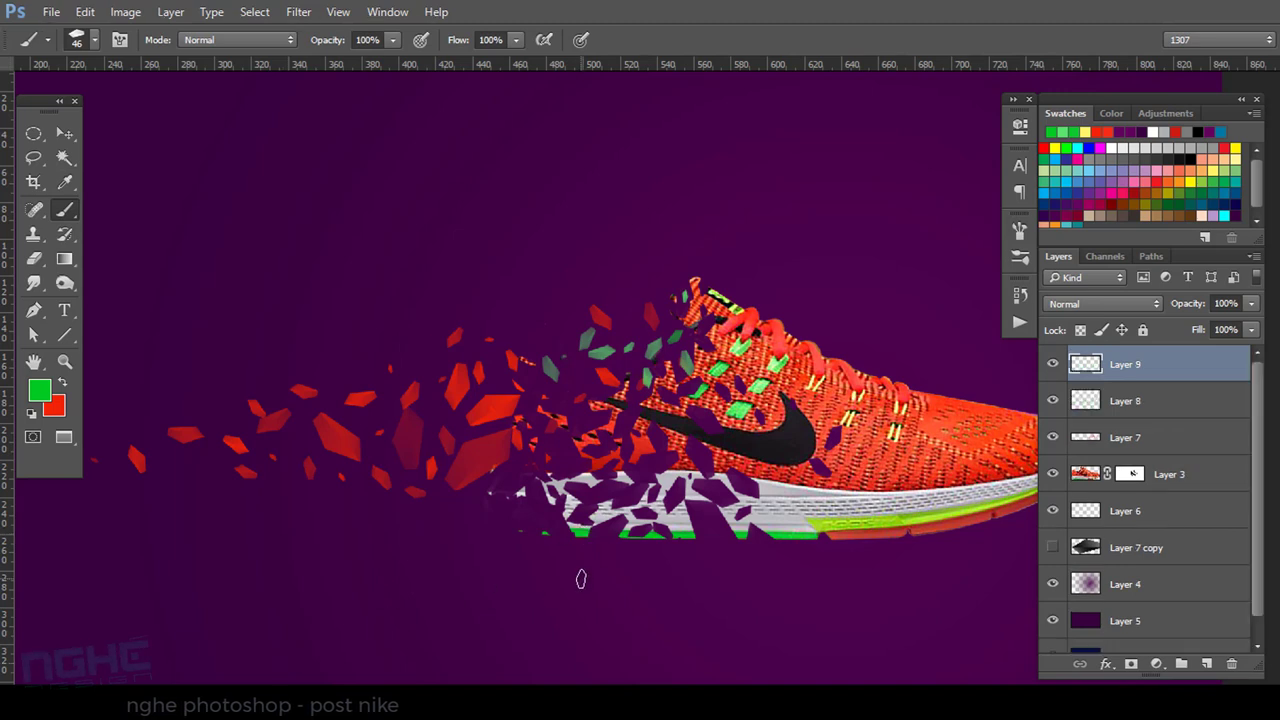
Stamp a row of green shards beneath and left of the sole, shrink the brush, and add Layer 10.
left_click(545, 537)
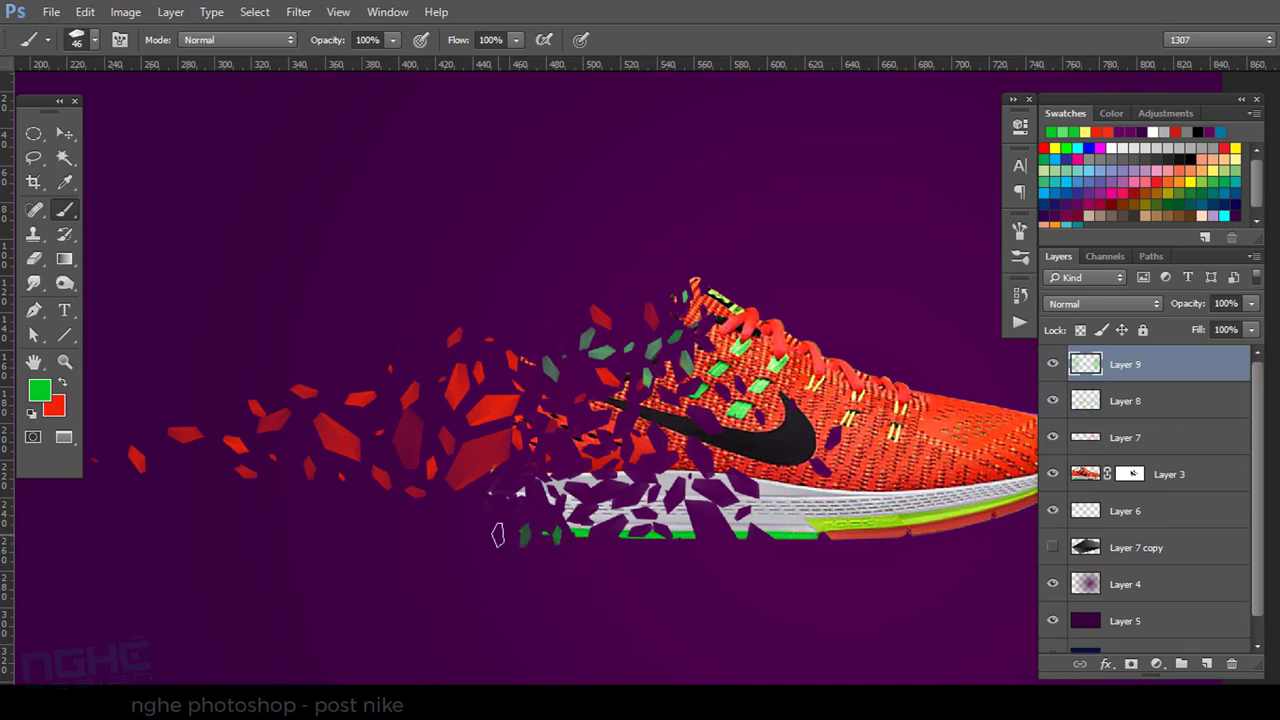
left_click(494, 538)
left_click(680, 531)
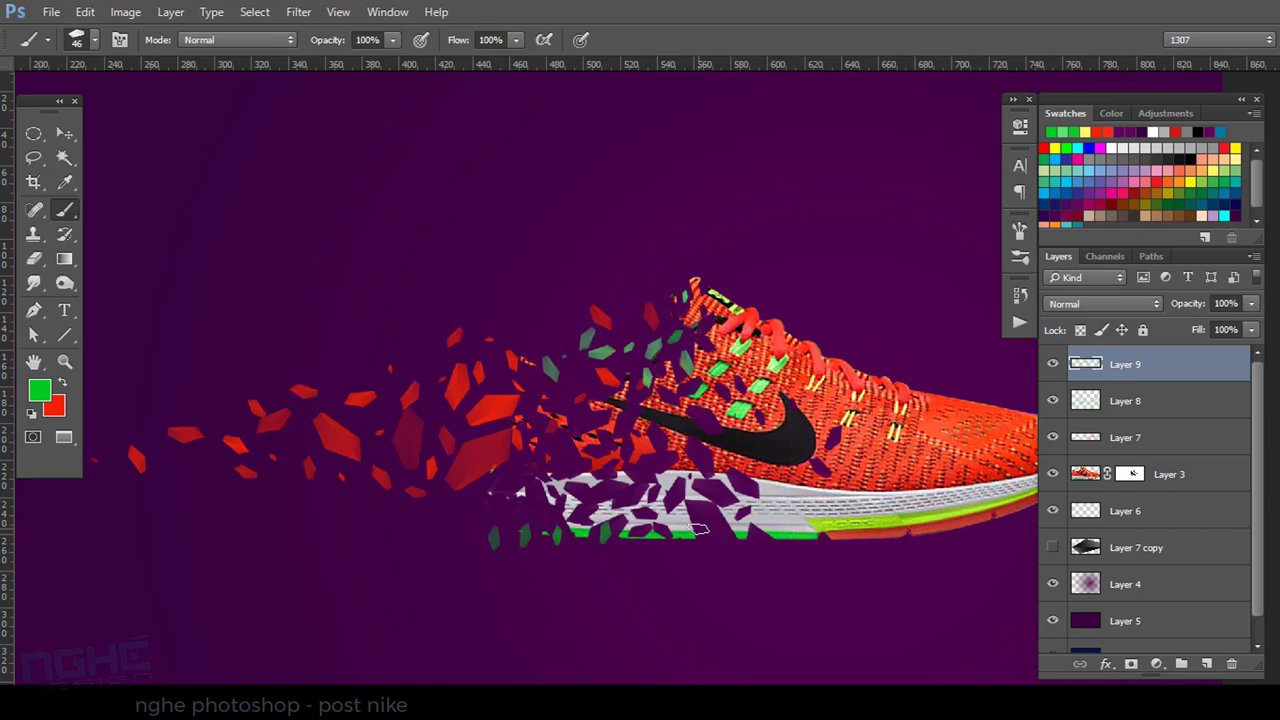
left_click(467, 535)
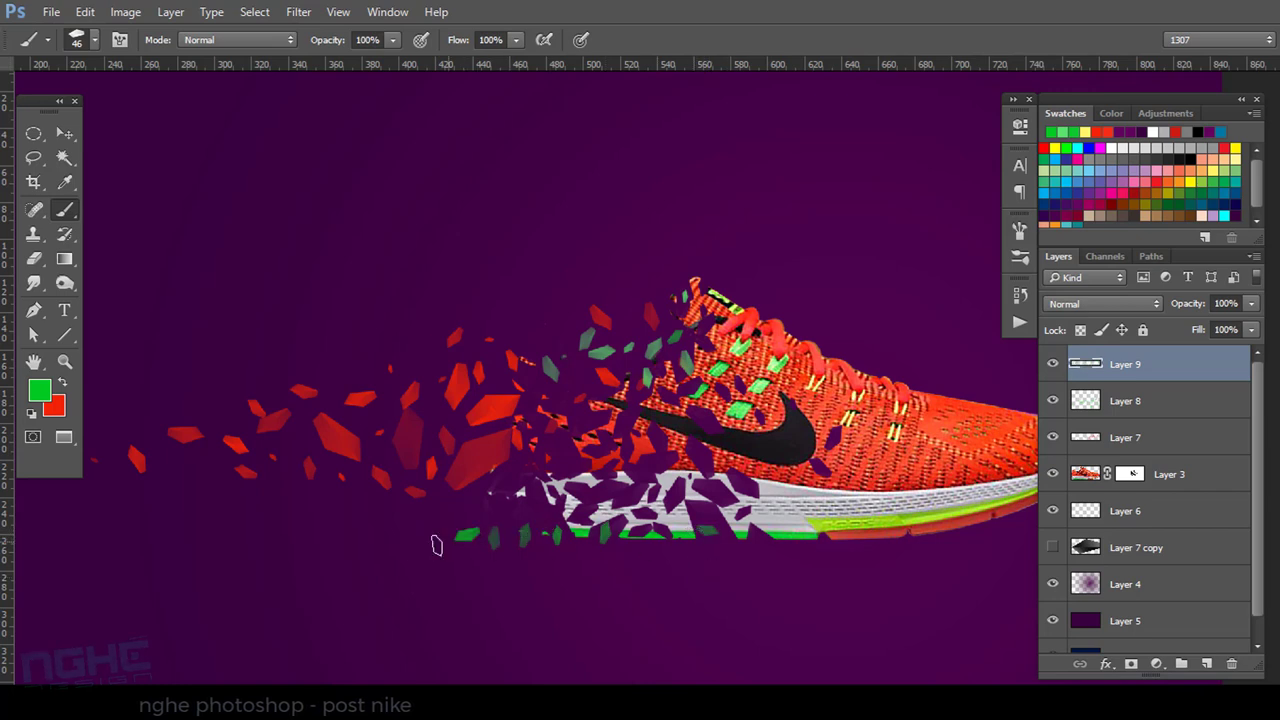
left_click(432, 538)
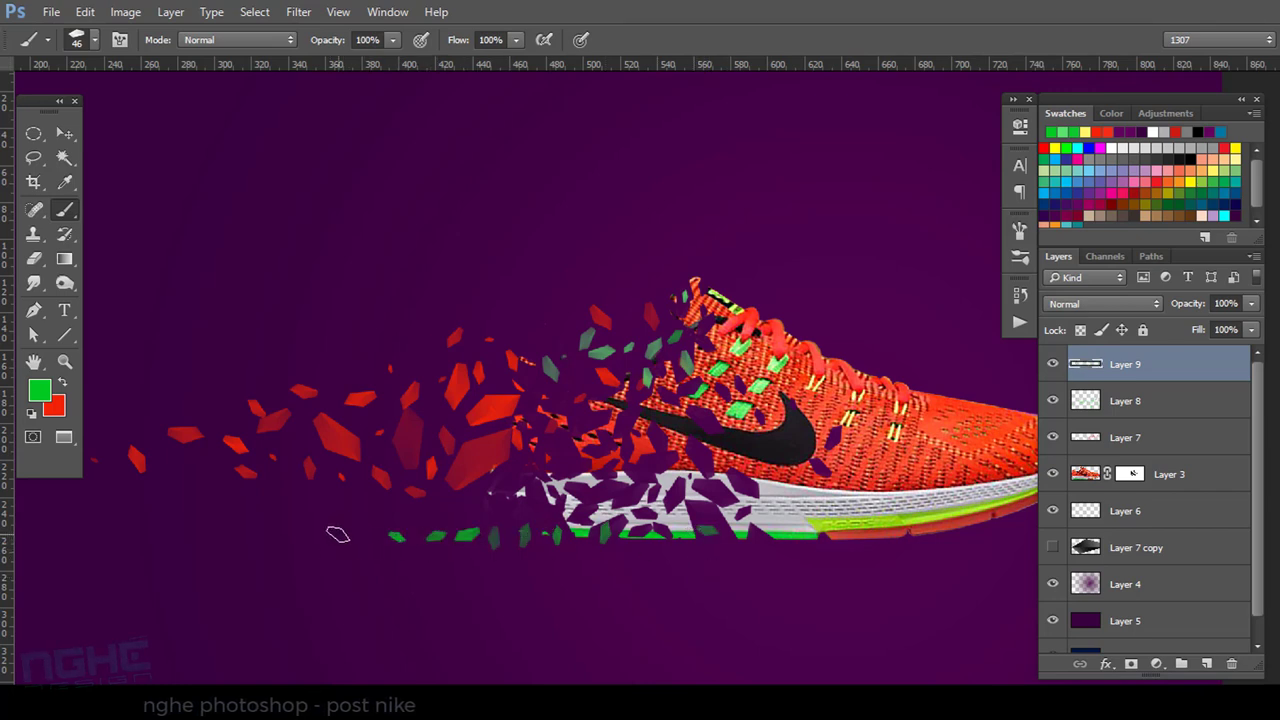
left_click(396, 537)
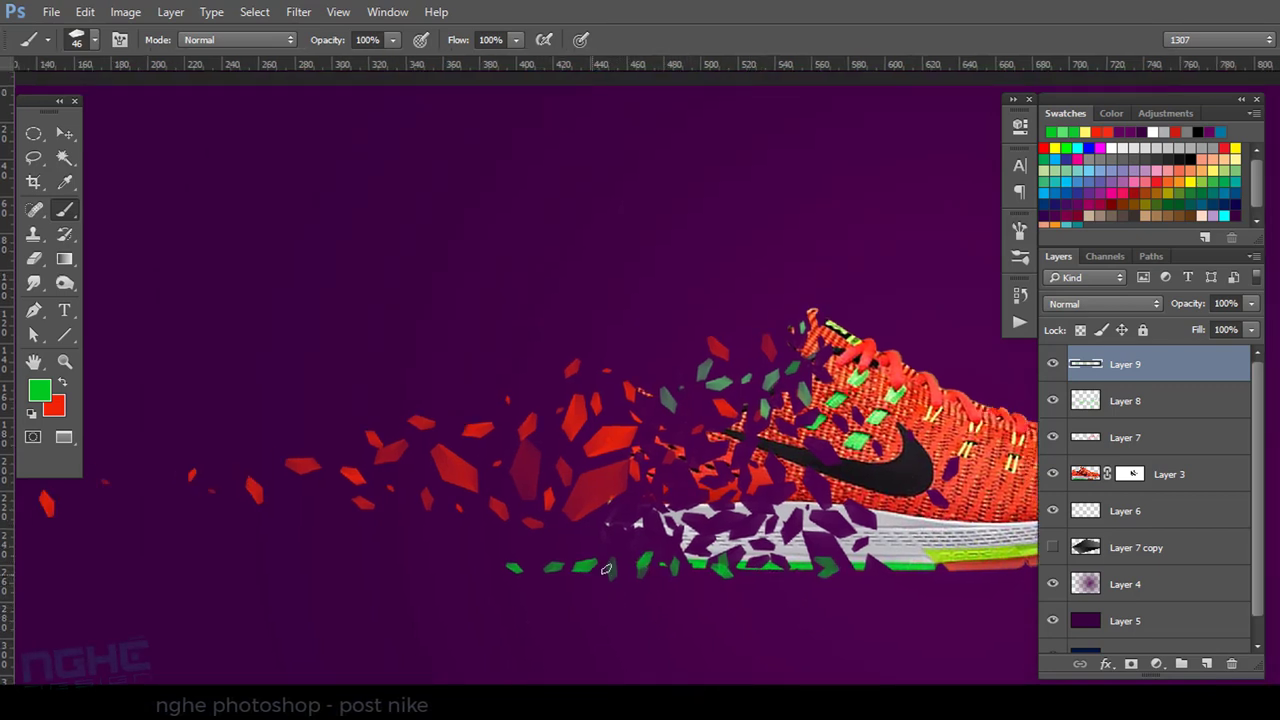
left_click(619, 537)
left_click(558, 477)
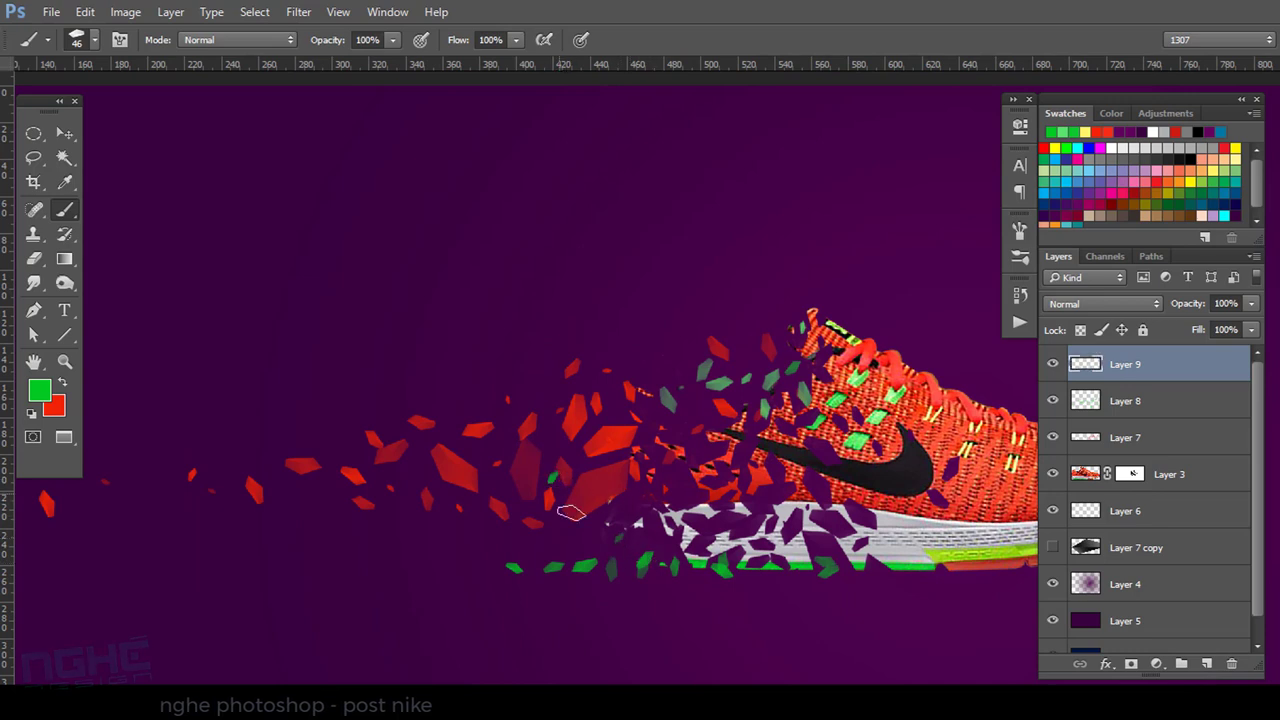
left_click(490, 571)
left_click_drag(387, 573, 380, 571)
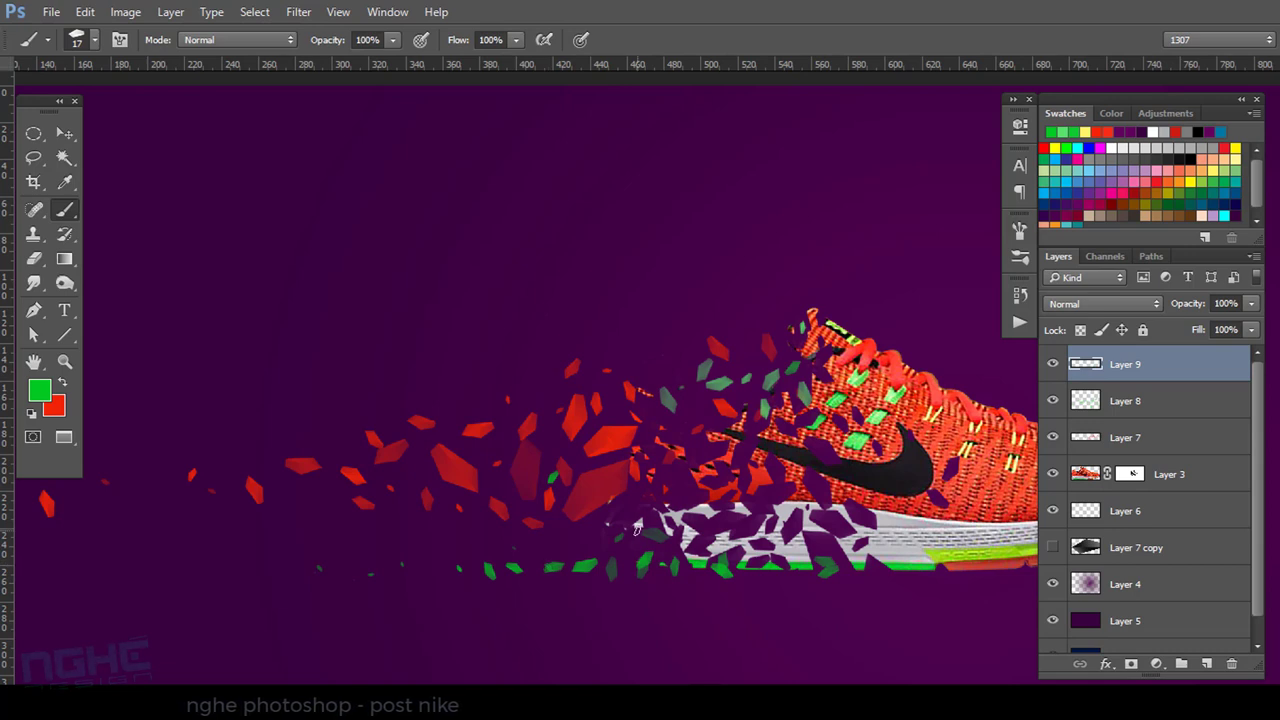
key("ctrl+shift+alt+n")
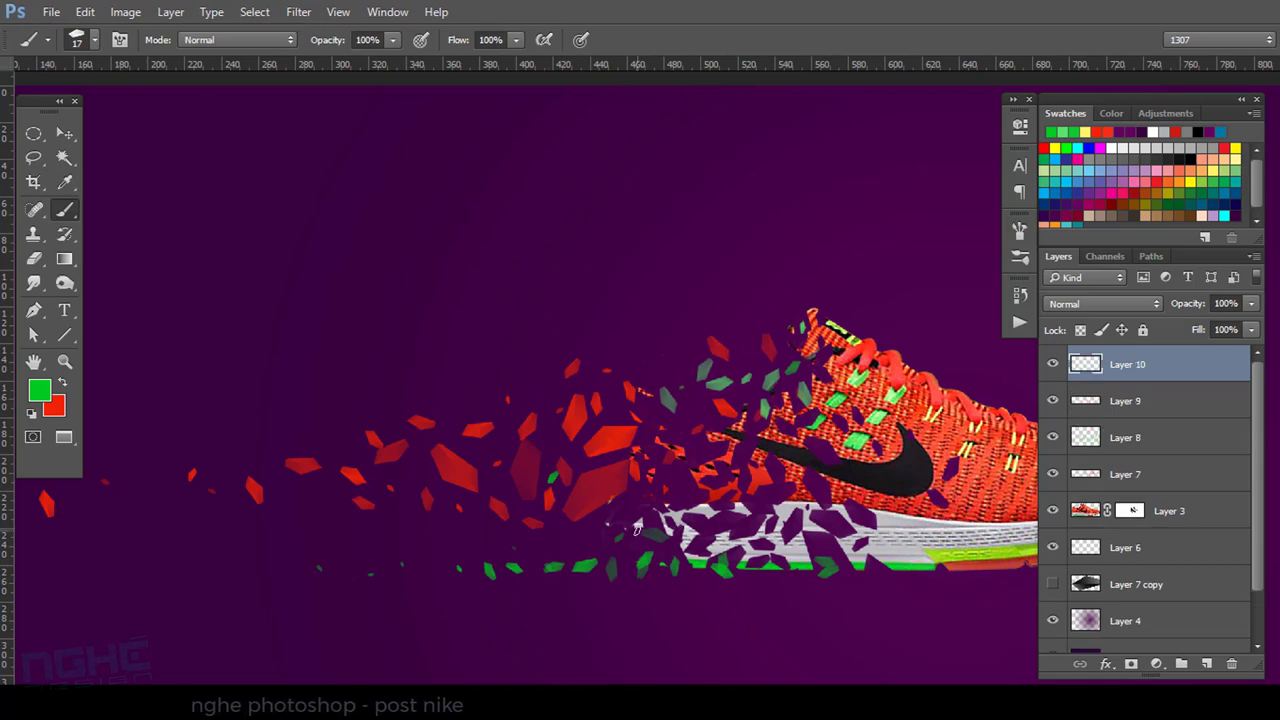
Sample the sole, switch to white, and paint white shards along the sole's edge.
key("i")
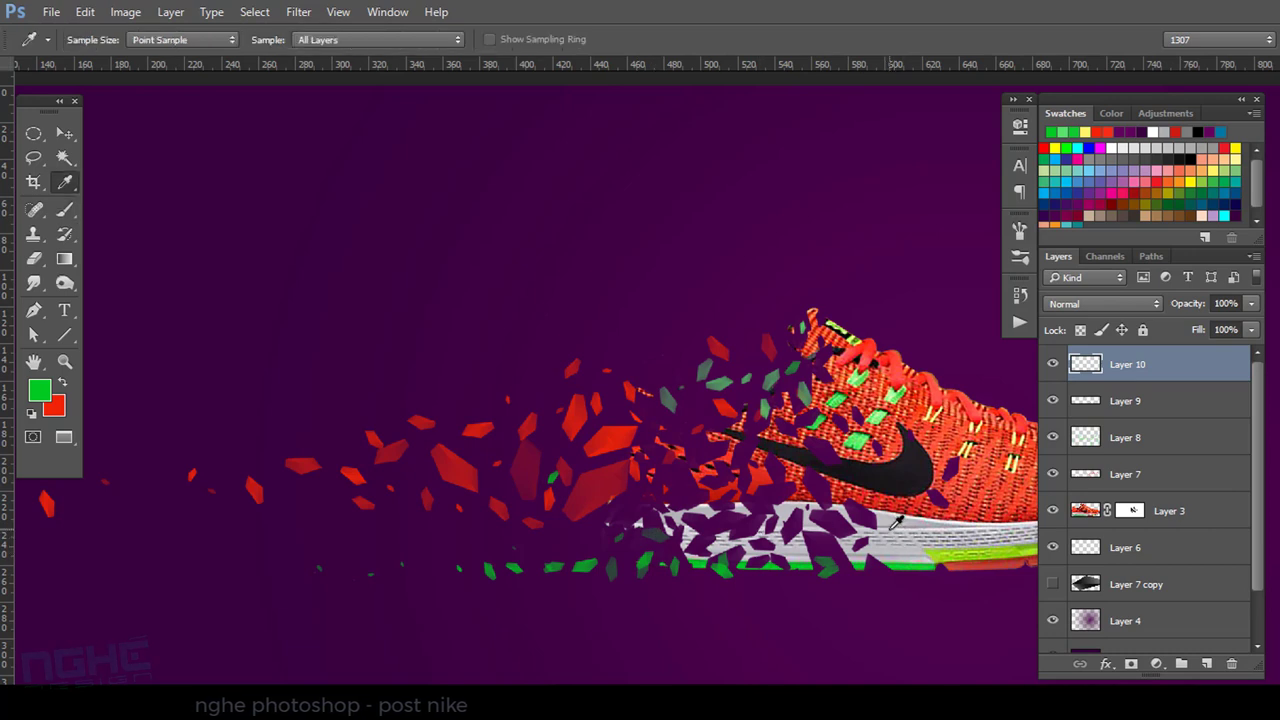
left_click(787, 505)
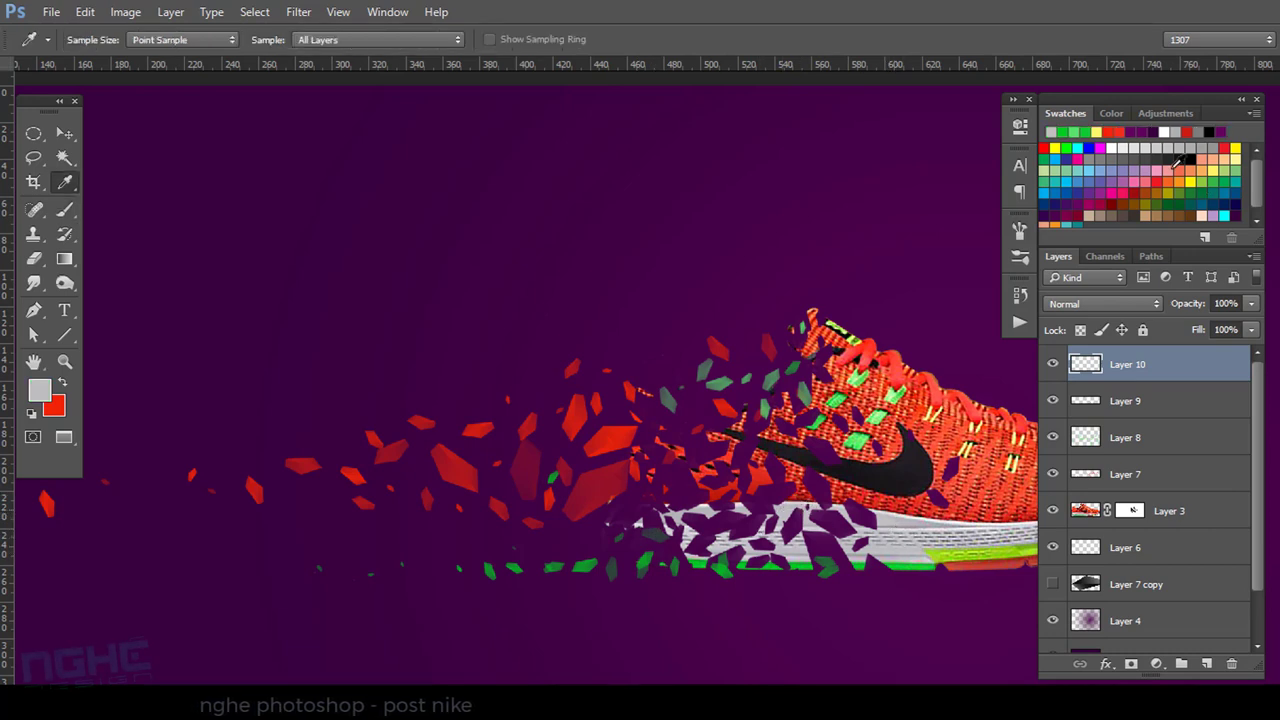
left_click(1112, 147)
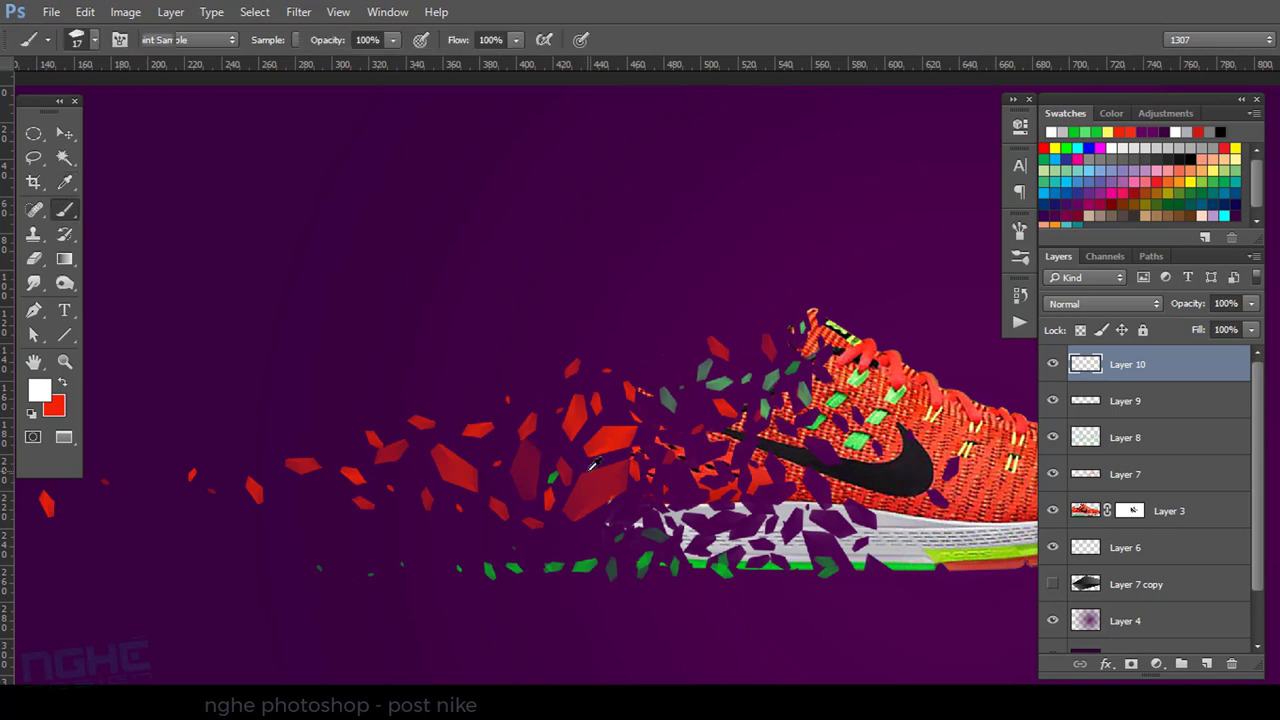
key("b")
left_click_drag(645, 512, 578, 548)
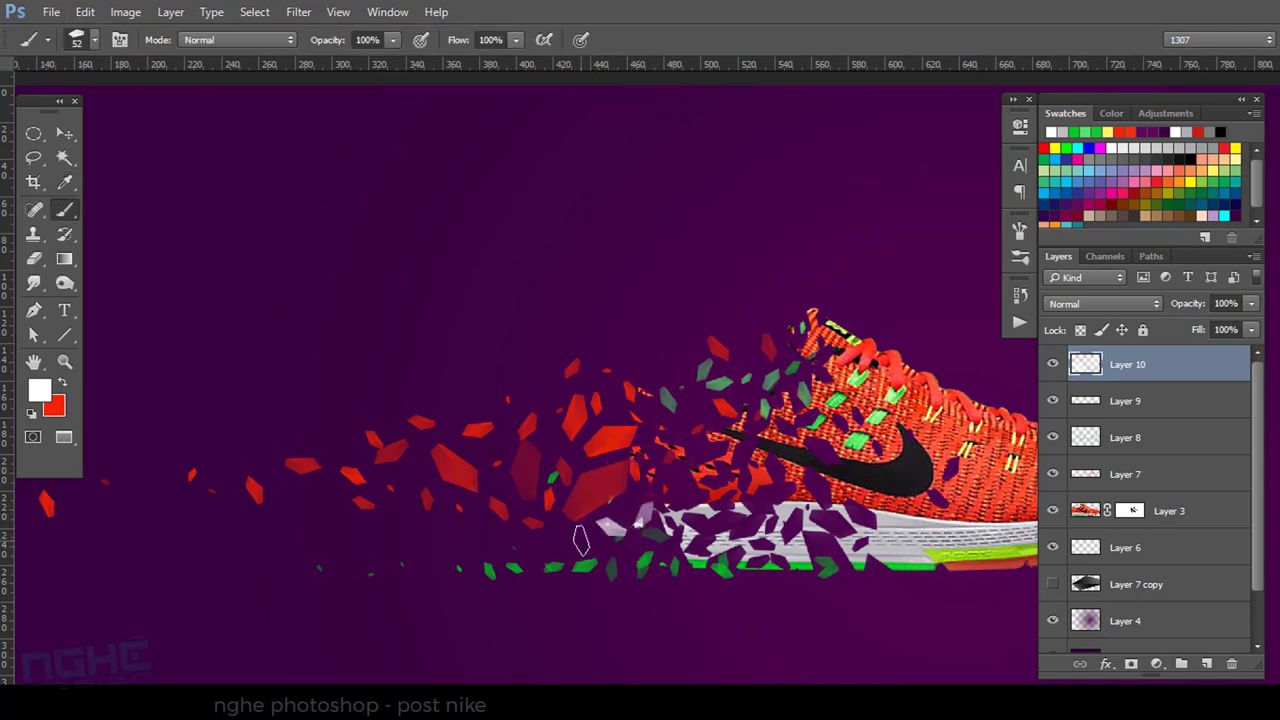
left_click_drag(700, 535, 715, 525)
left_click_drag(547, 538, 466, 549)
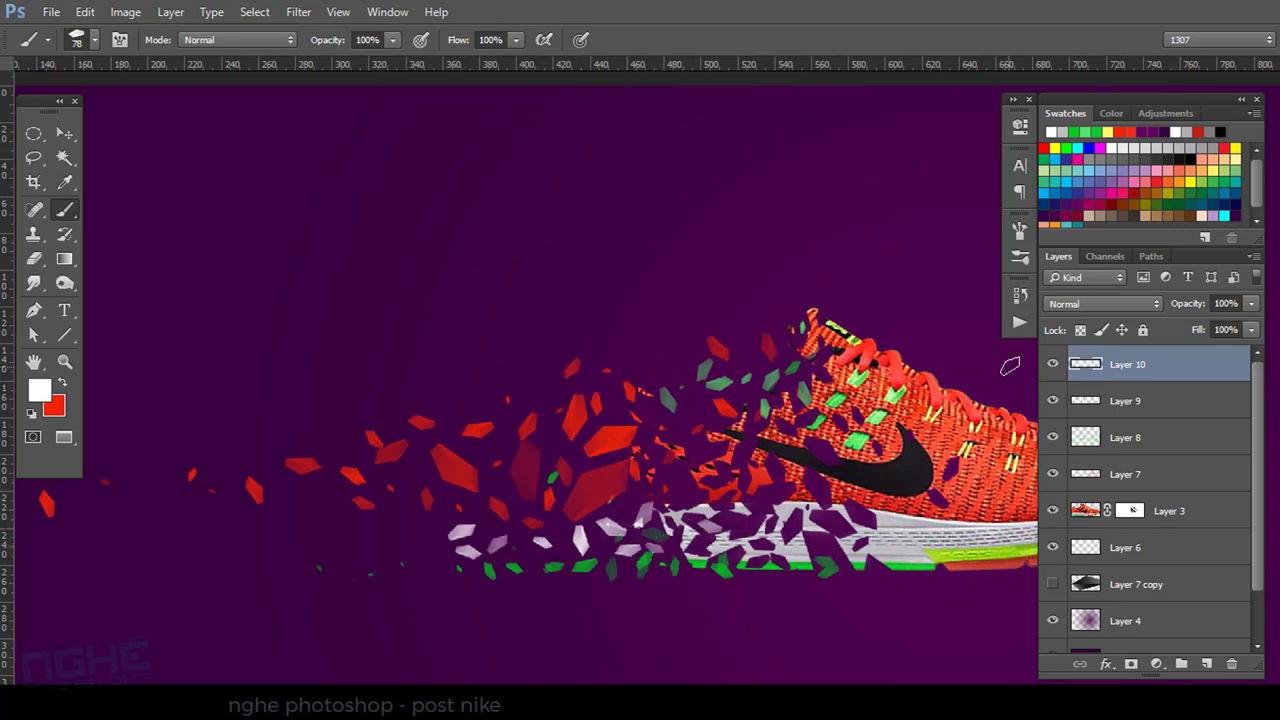
Lower brush Opacity Jitter to 18% and stamp pale shards around and left of the sole.
left_click(1018, 298)
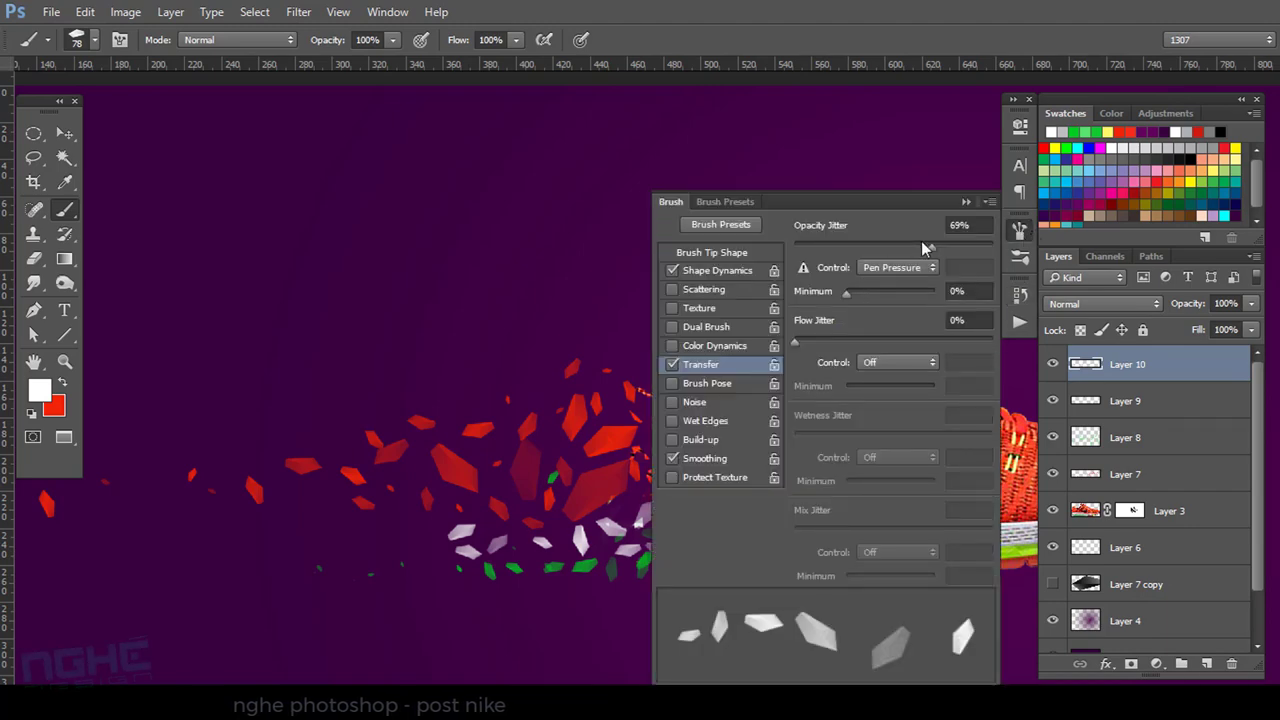
left_click_drag(932, 248, 829, 244)
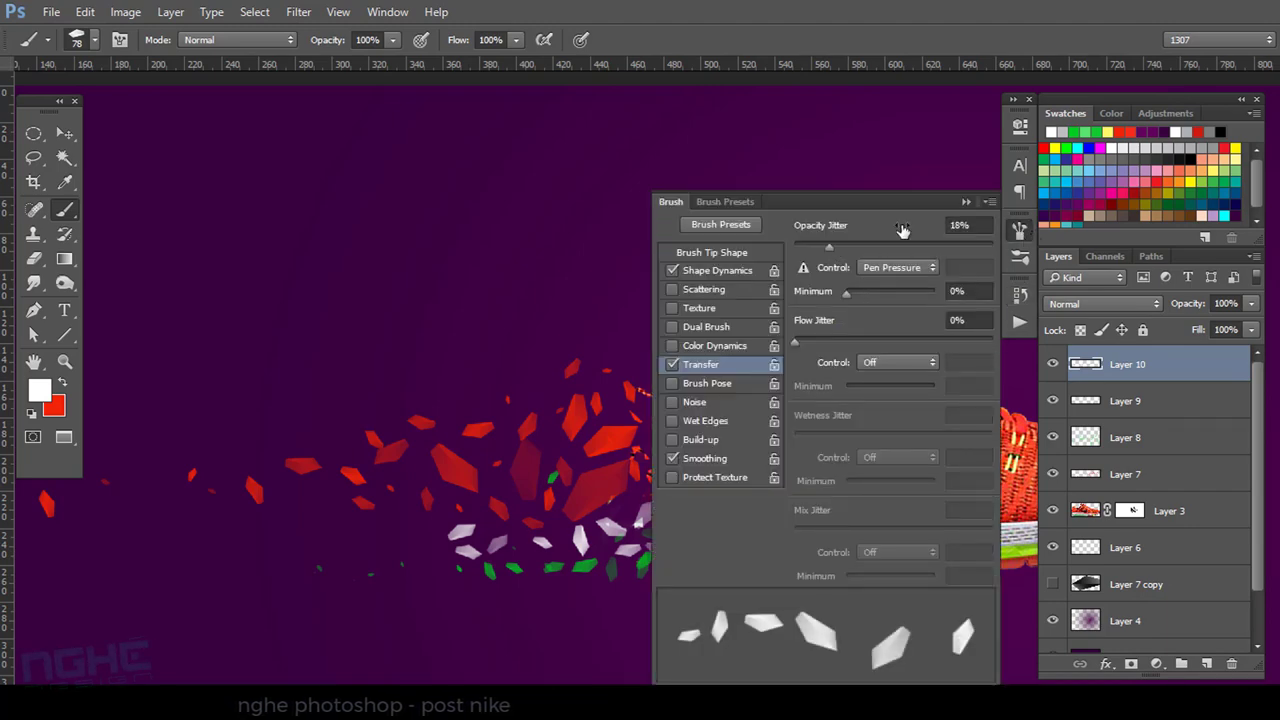
left_click(965, 202)
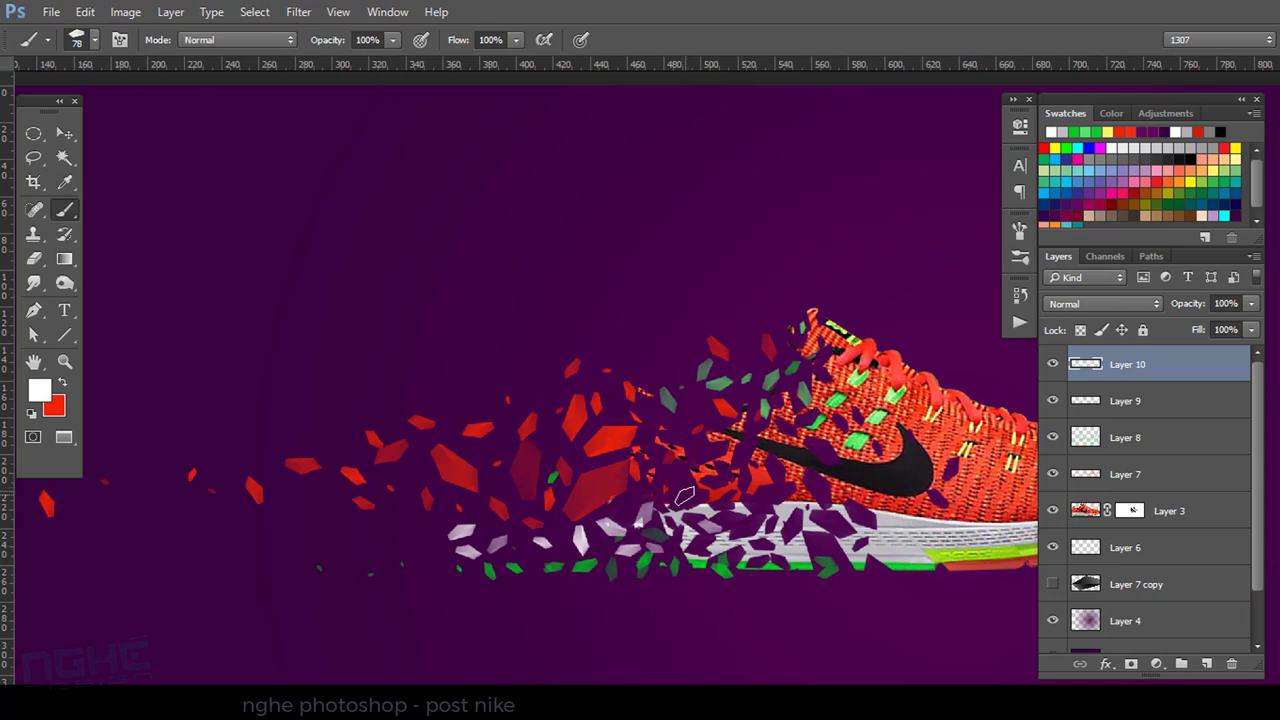
mouse_move(745, 527)
left_mouse_down()
mouse_move(764, 518)
mouse_move(730, 530)
mouse_move(750, 520)
left_mouse_up()
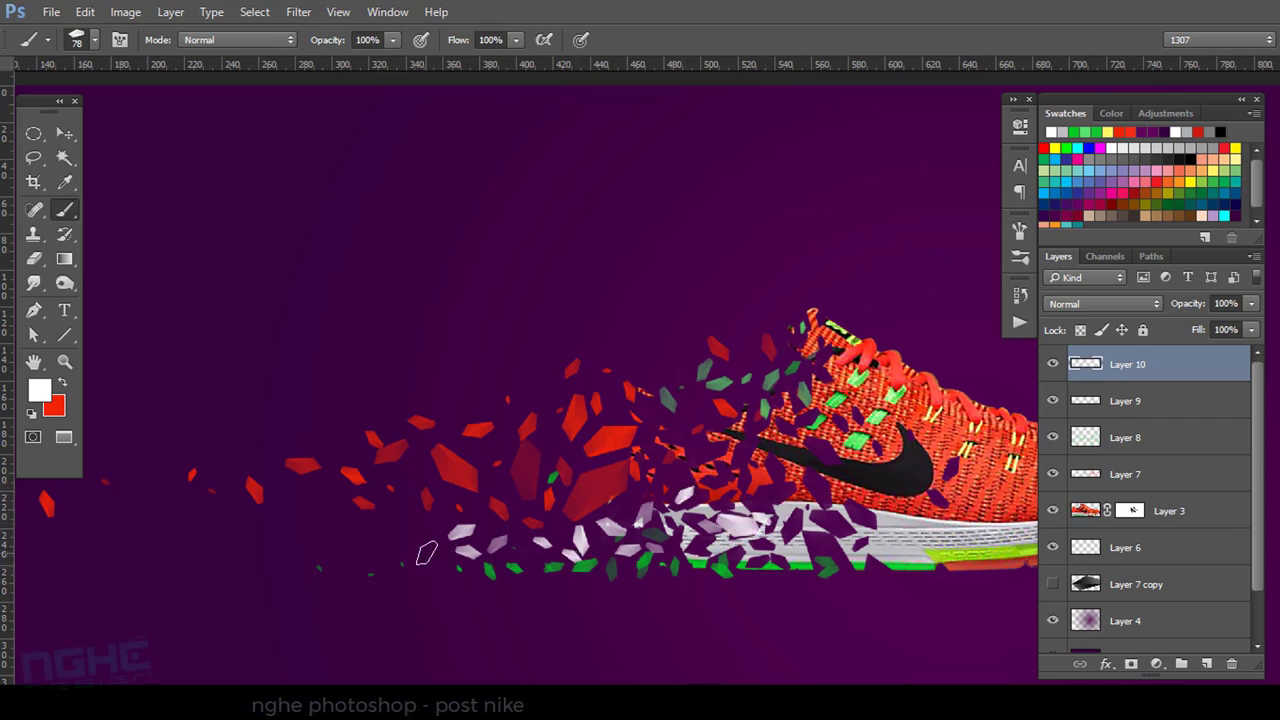
left_click(426, 548)
left_click(376, 550)
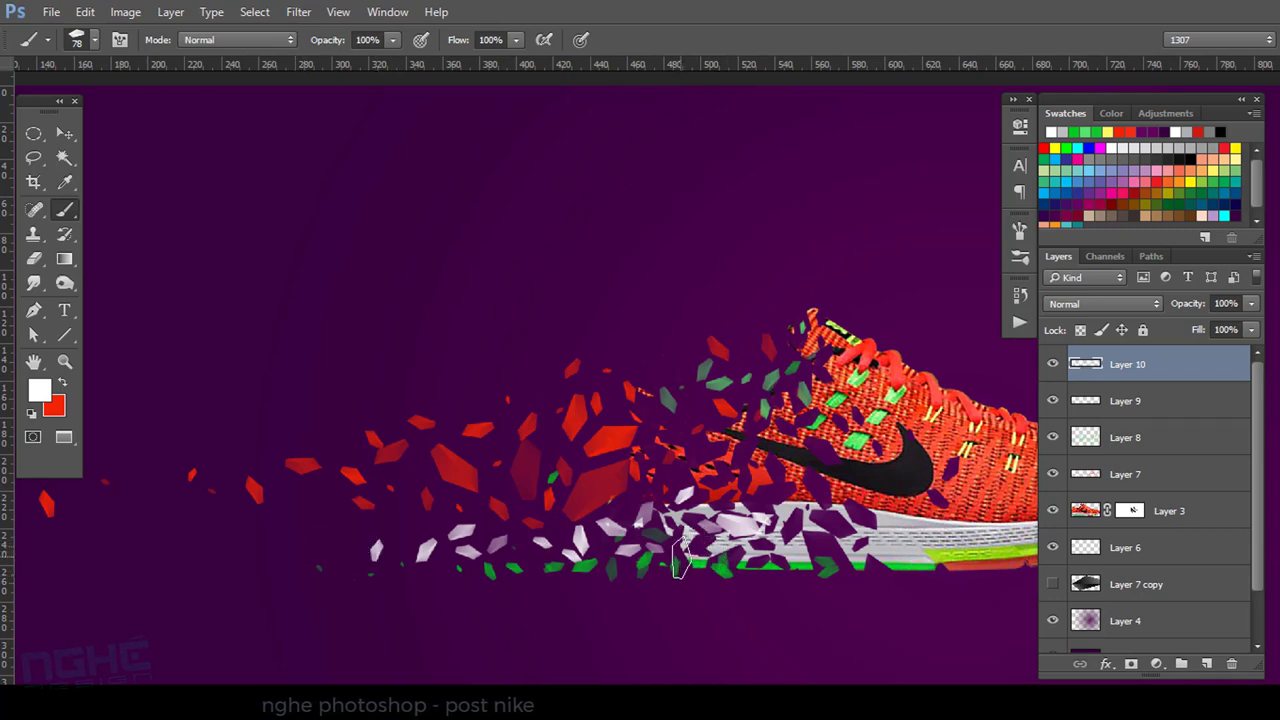
left_click(682, 550)
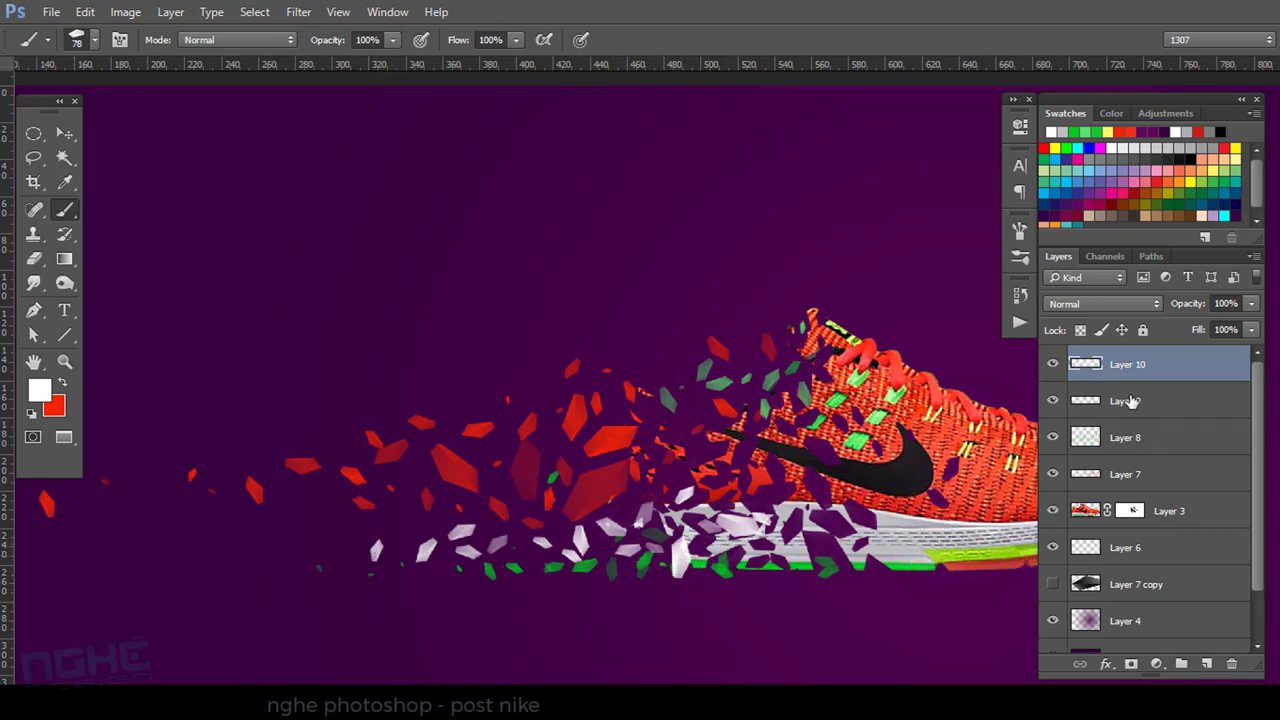
Move Layer 10 below Layer 9 and stamp smaller white shards trailing further left.
left_click_drag(1148, 370, 1141, 412)
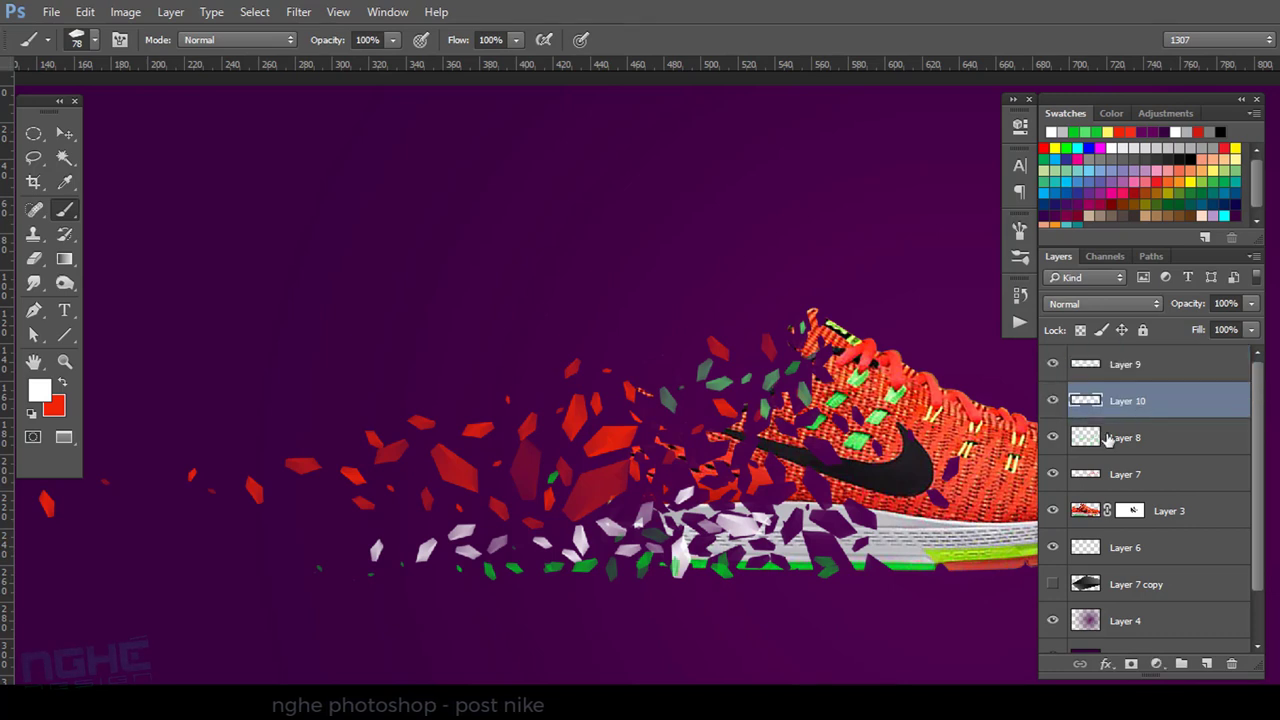
right_click(405, 545, "alt")
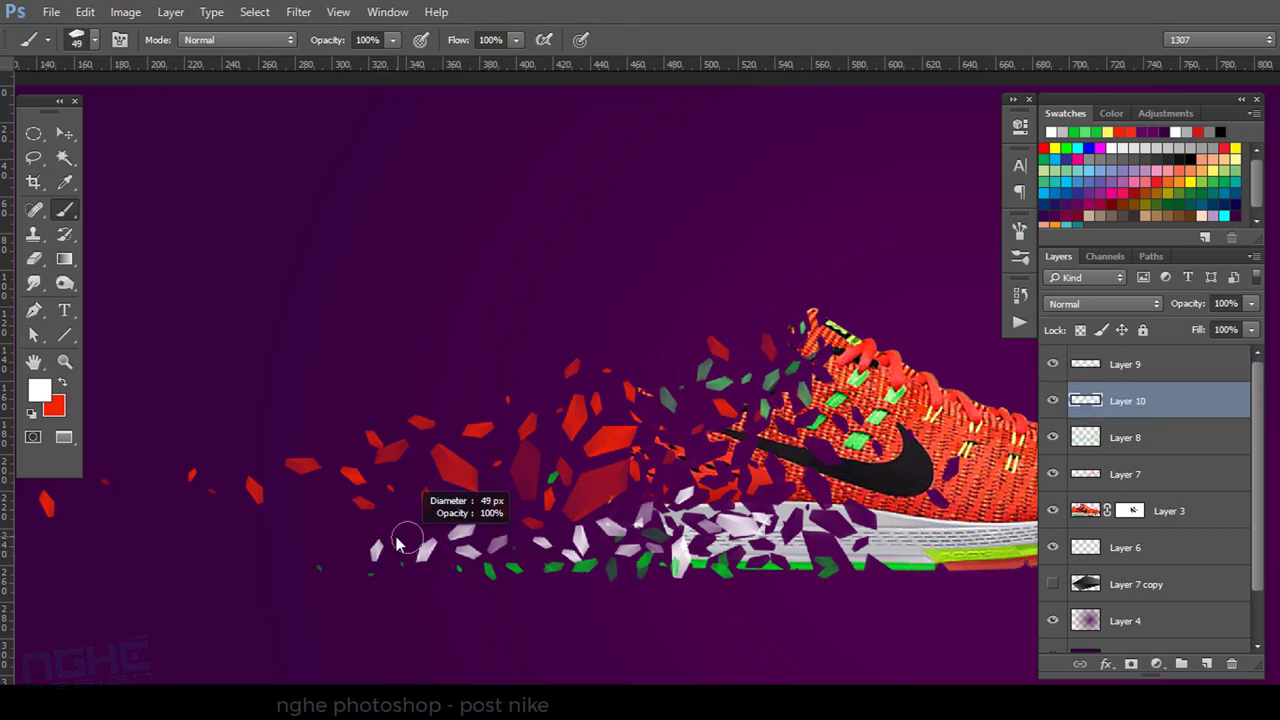
left_click(336, 548)
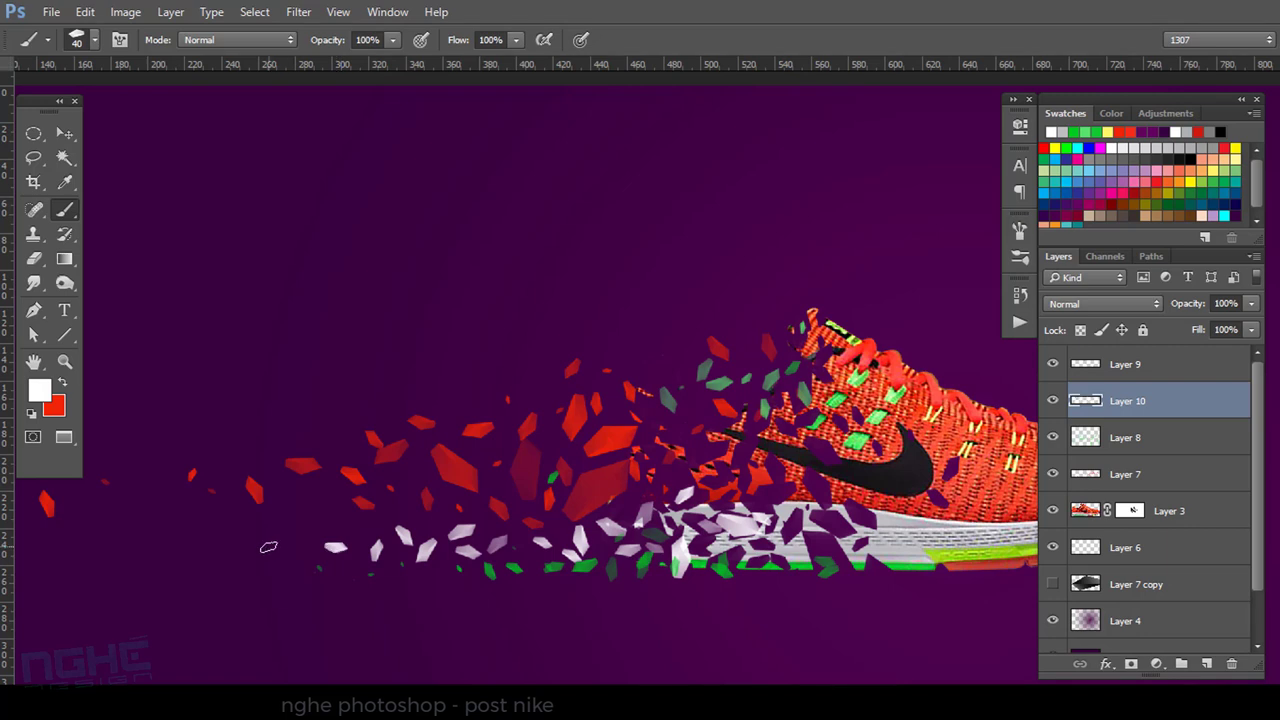
left_click(237, 550)
left_click(163, 550)
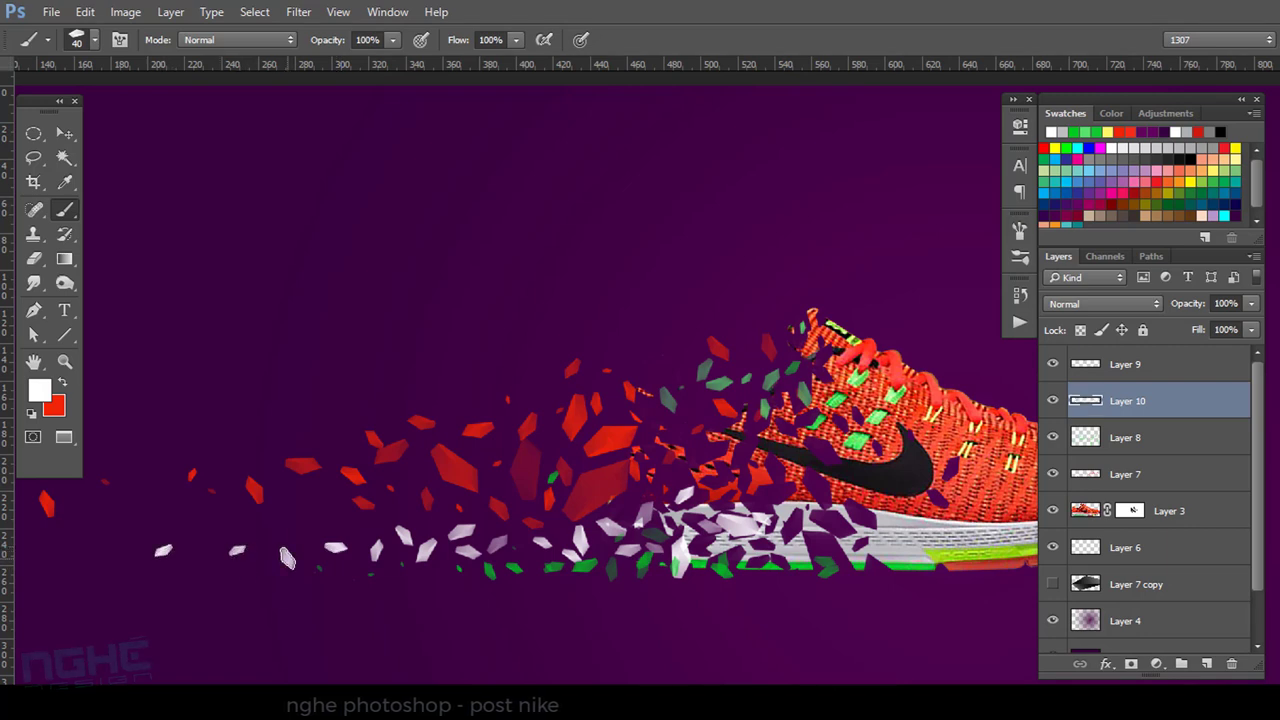
Undo the leftmost white shard and add small white shards near the shoe's upper.
scroll(508, 579, "down", 1, "alt")
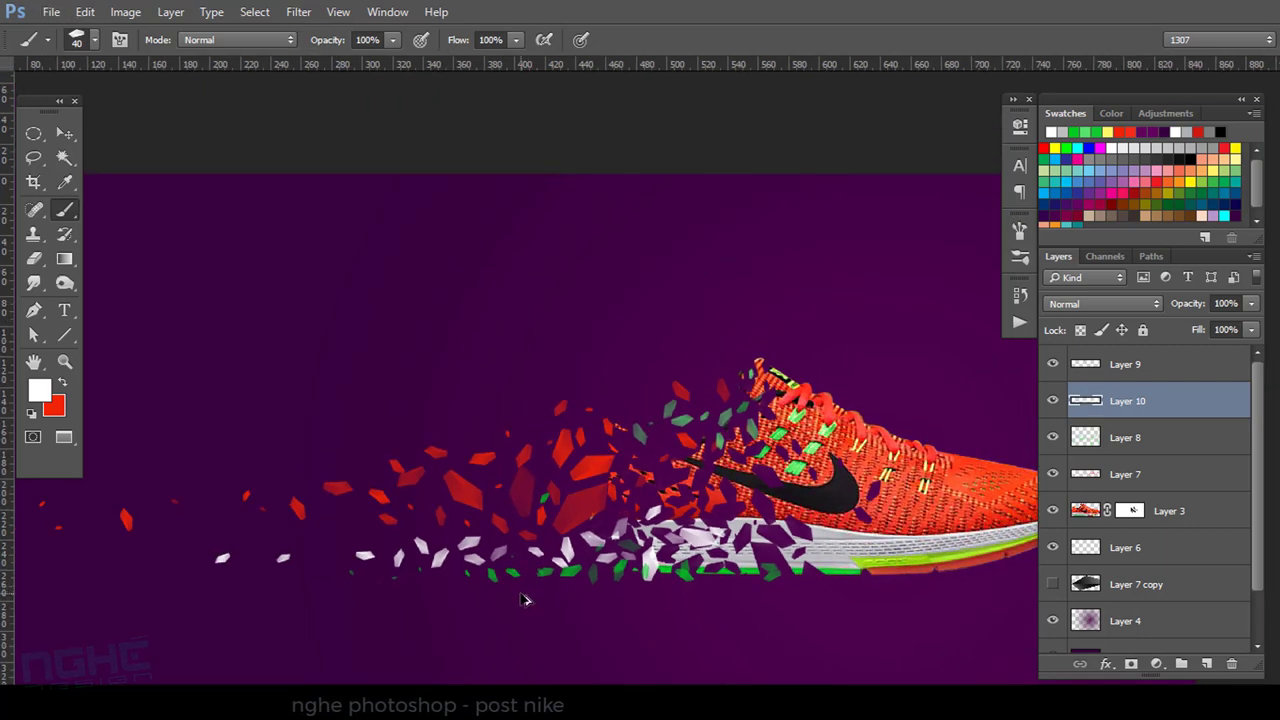
key("ctrl+z")
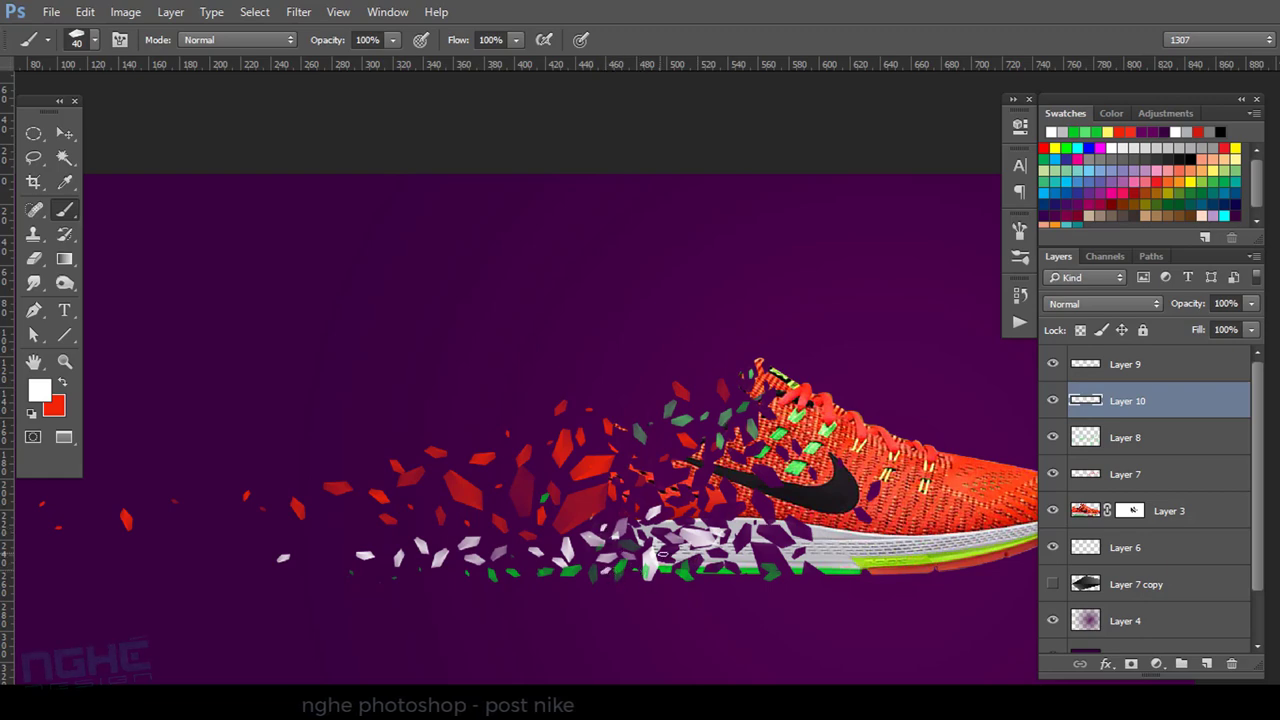
scroll(680, 553, "up", 1, "alt")
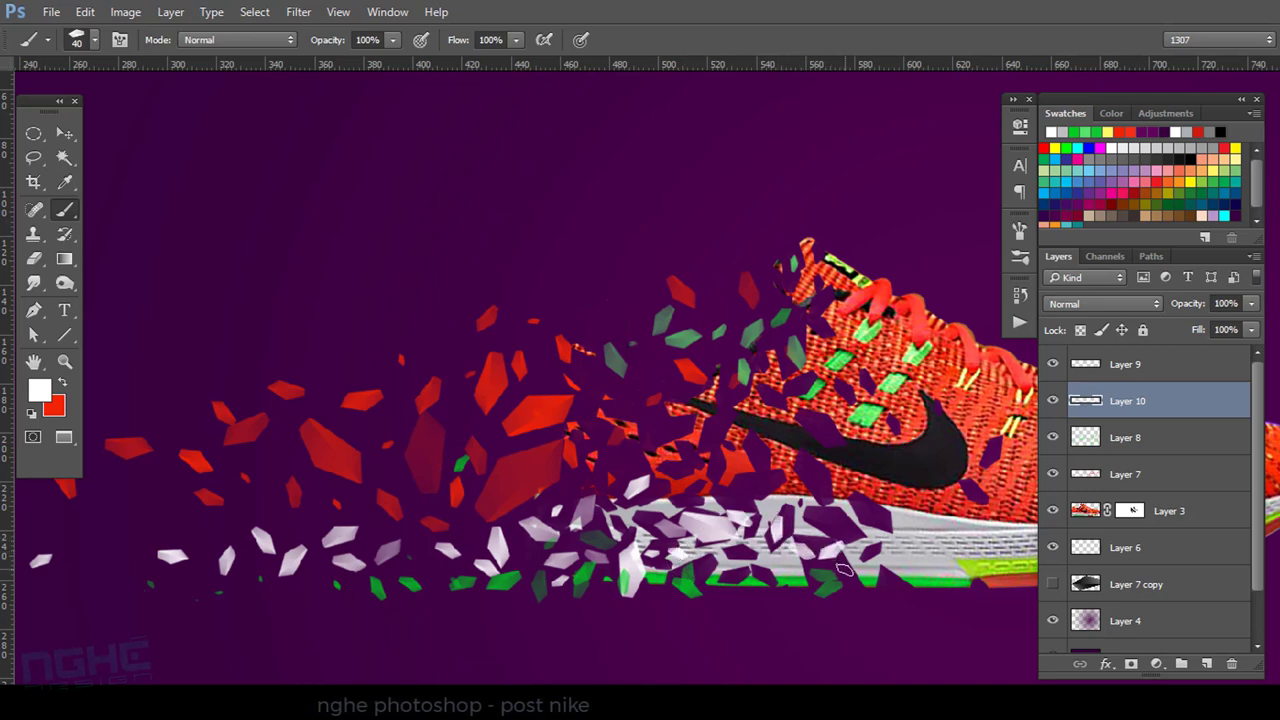
scroll(870, 575, "down", 1, "alt")
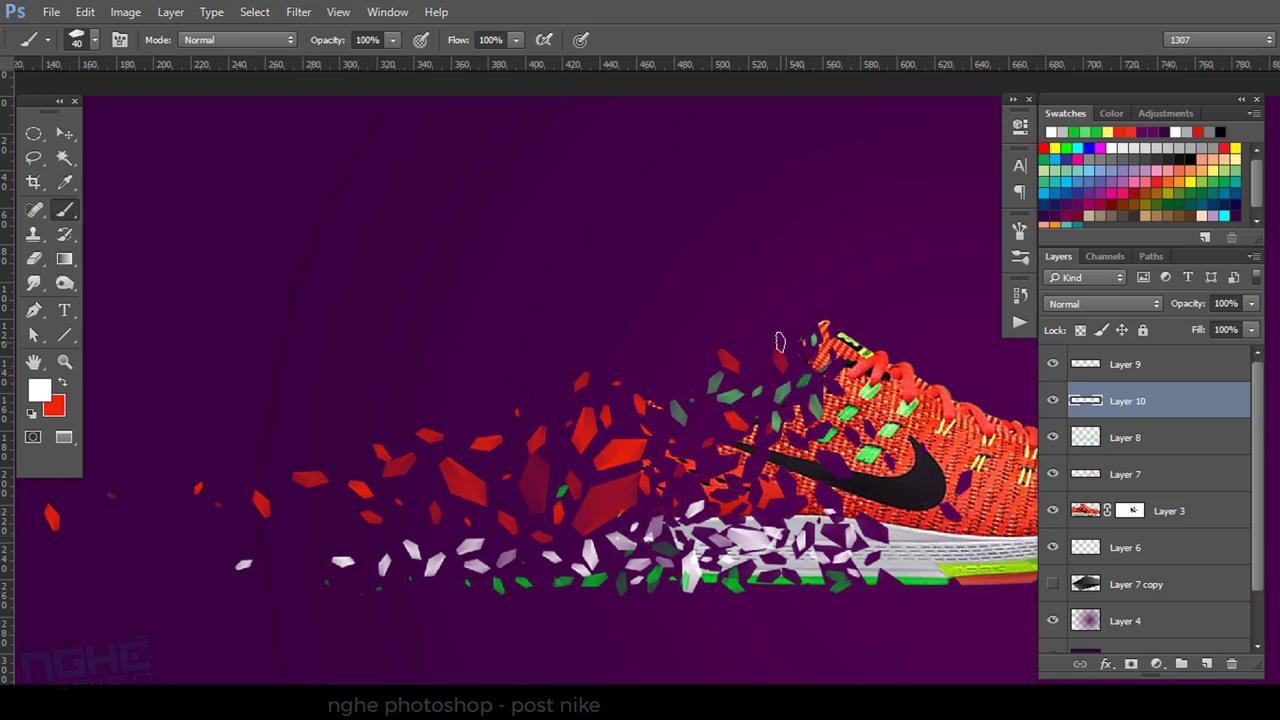
left_click(780, 342)
scroll(705, 429, "down", 1, "alt")
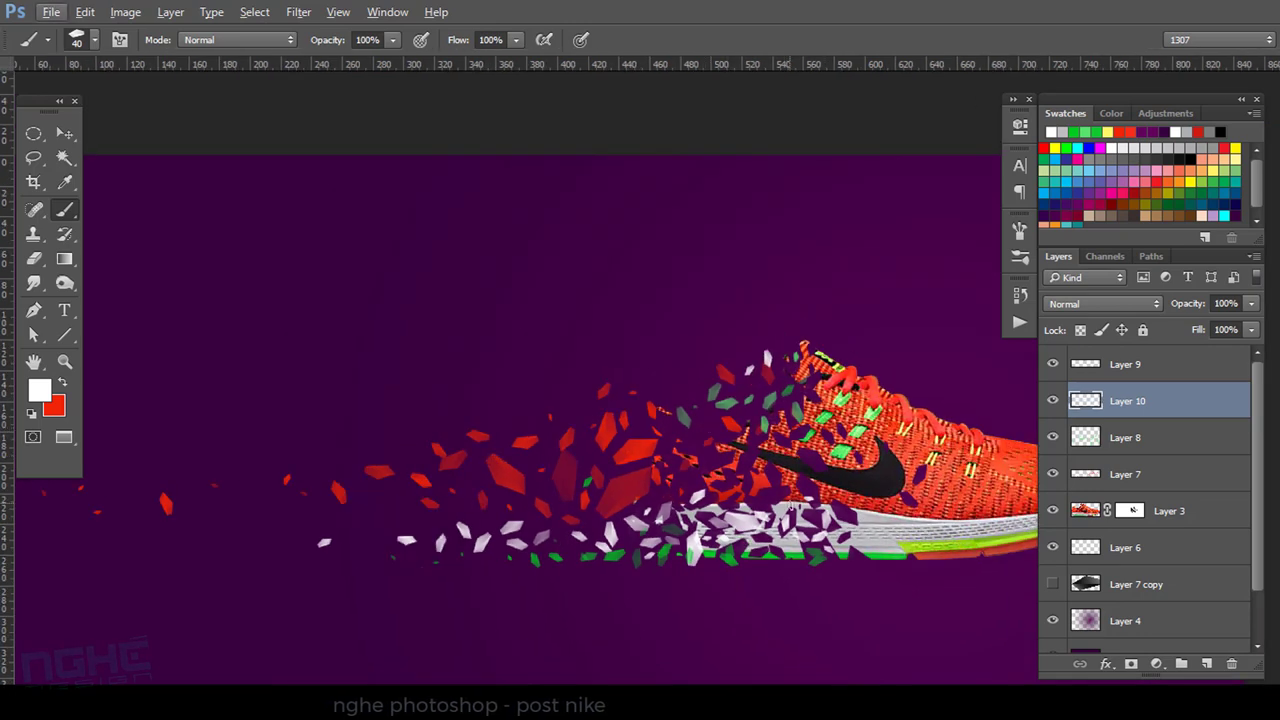
scroll(651, 577, "down", 1, "alt")
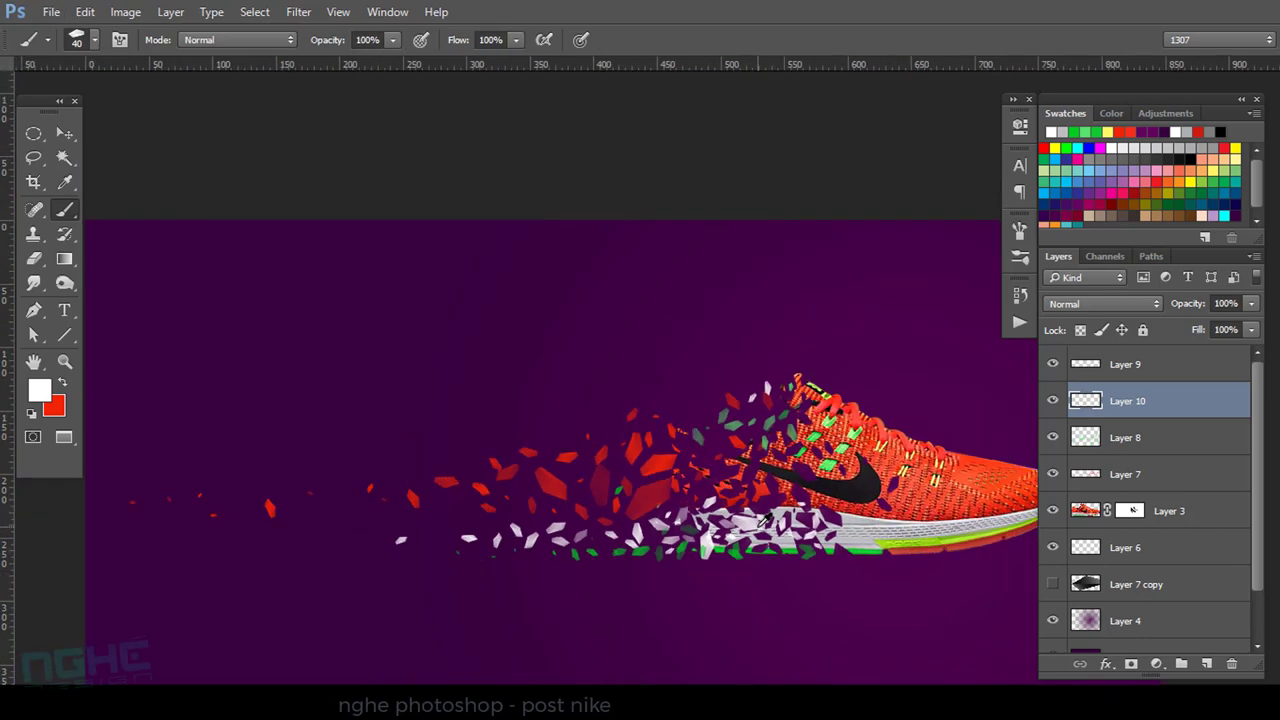
scroll(651, 577, "up", 1, "alt")
scroll(651, 577, "up", 1, "alt")
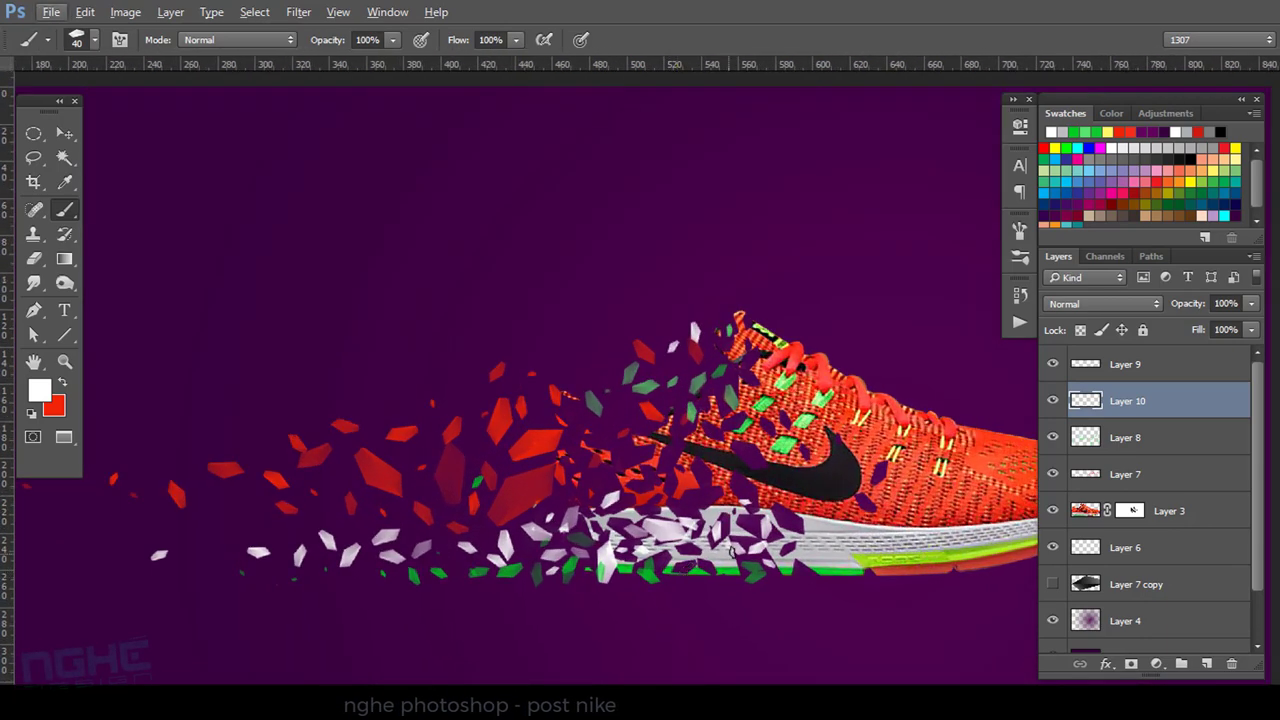
left_click_drag(620, 282, 645, 412)
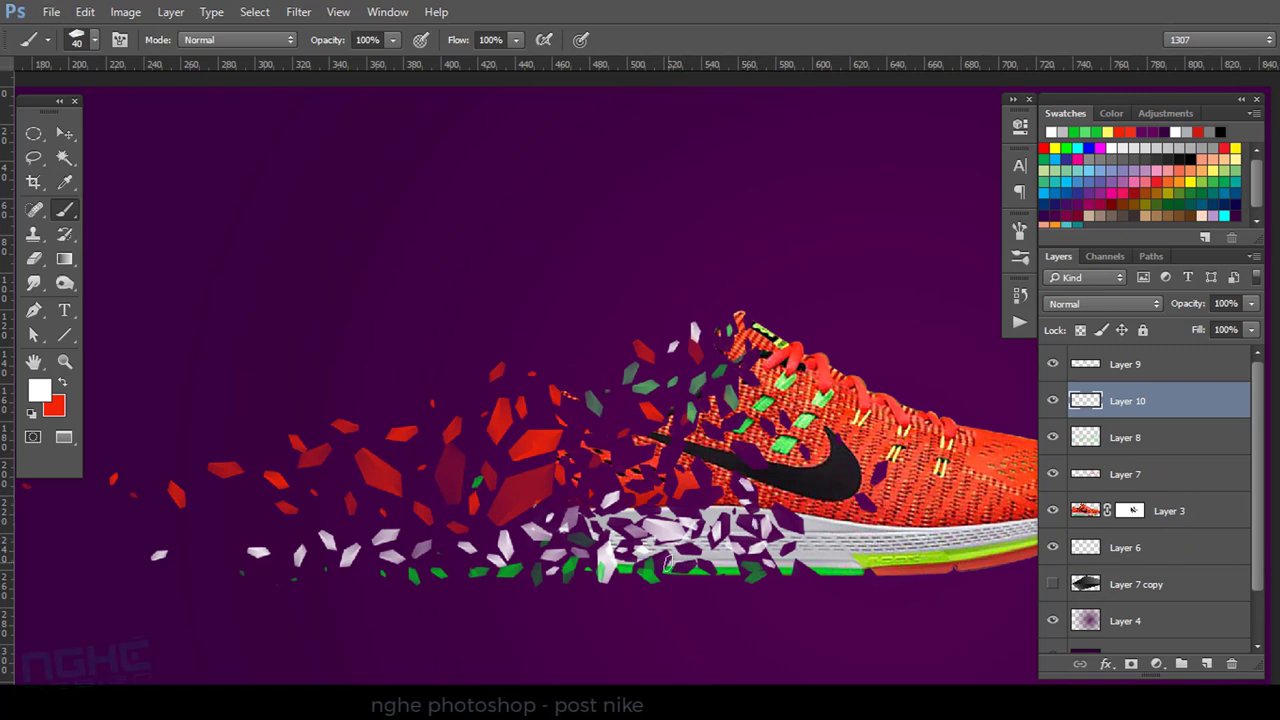
Raise Opacity Jitter to 73%, use a 23 px brush, and paint sparse white shards trailing left.
left_click(1020, 254)
left_click_drag(911, 243, 953, 242)
left_click(966, 201)
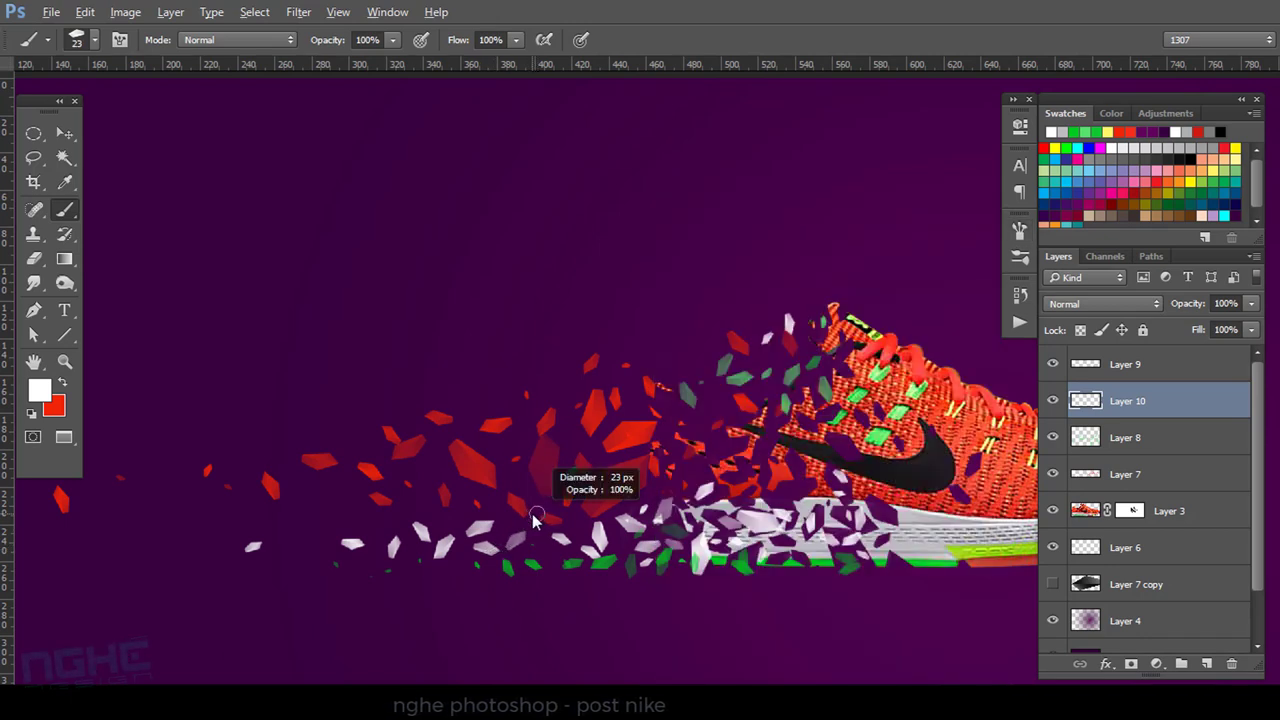
left_click_drag(480, 540, 558, 532)
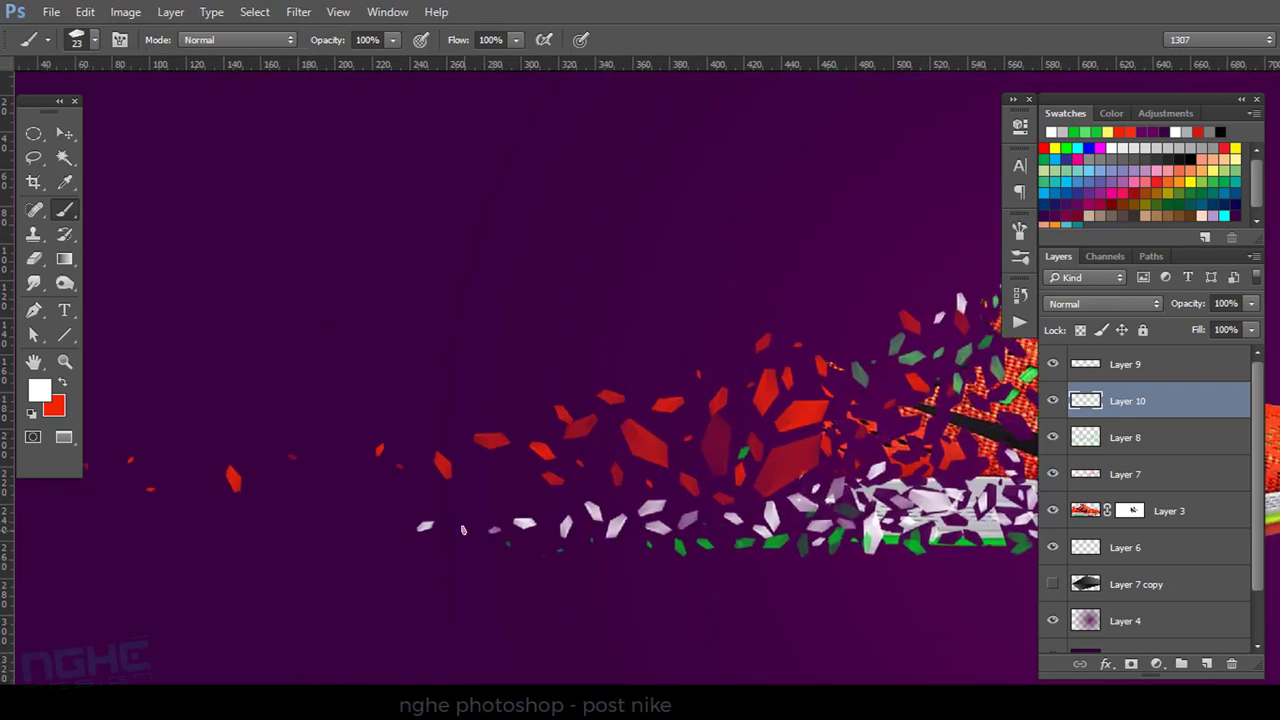
left_click_drag(391, 531, 221, 527)
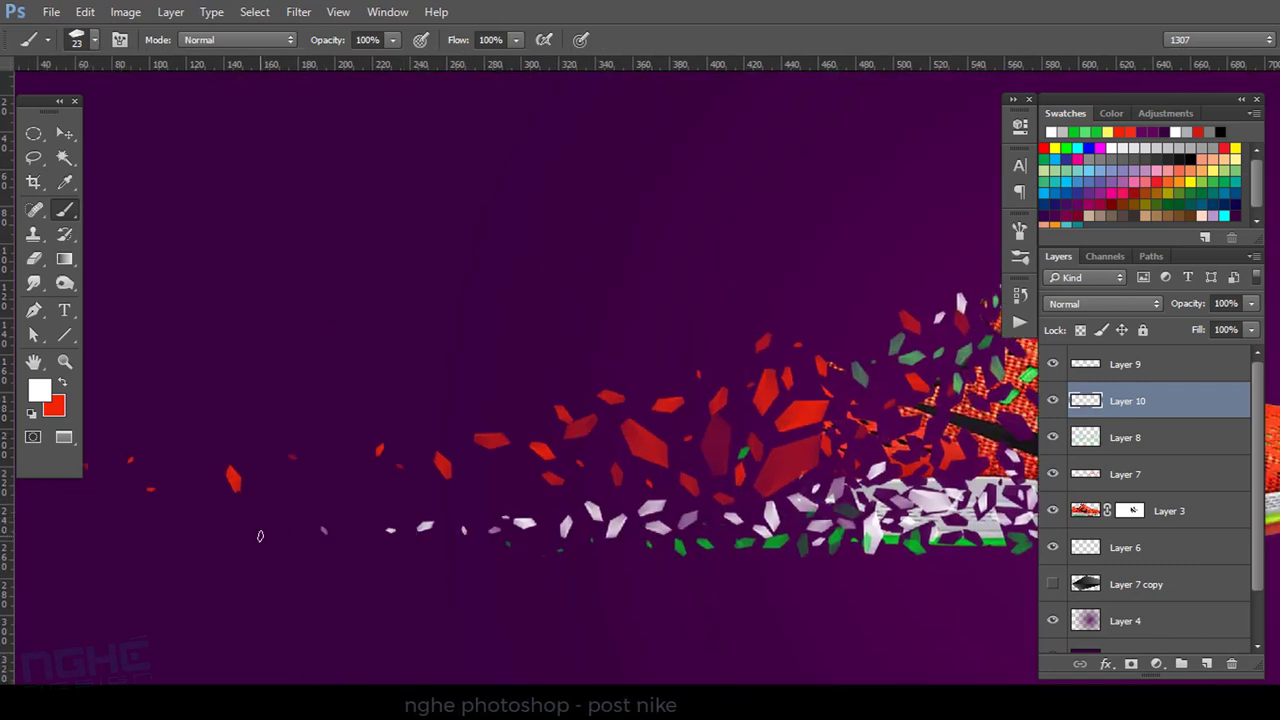
left_click(522, 497)
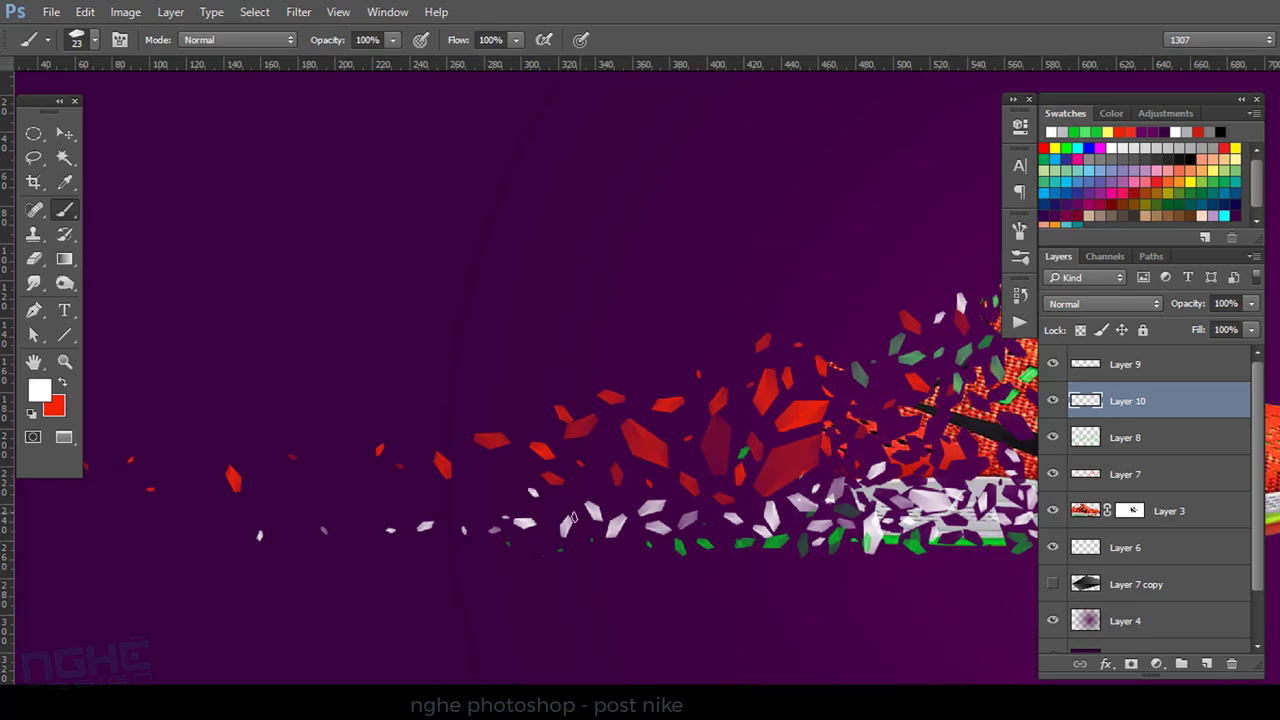
left_click_drag(735, 528, 612, 532)
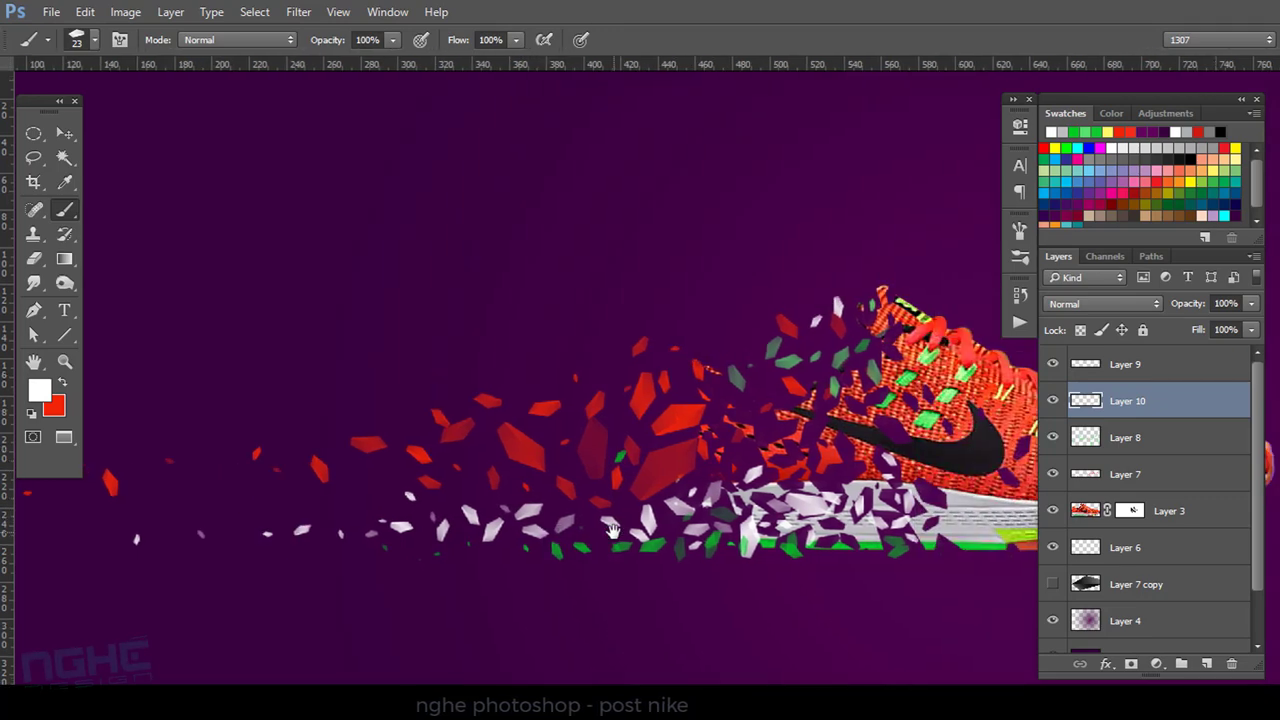
scroll(733, 517, "down", 3)
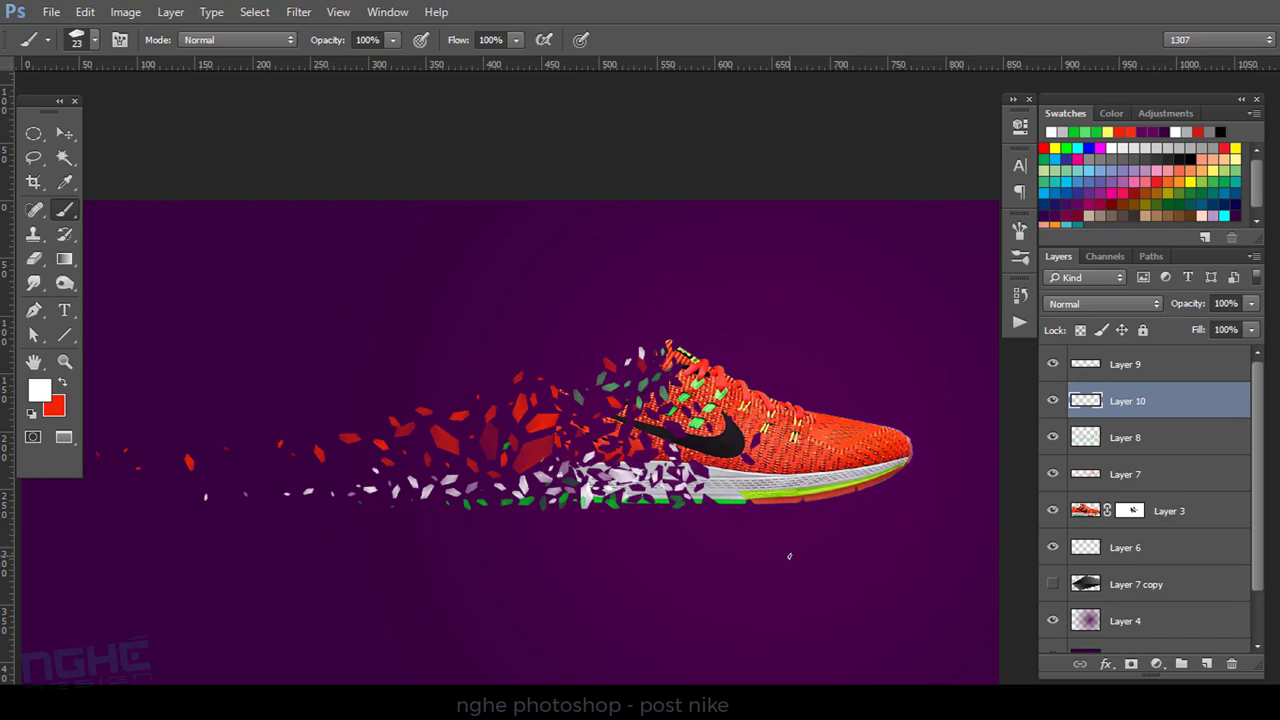
scroll(565, 400, "up", 3, "alt")
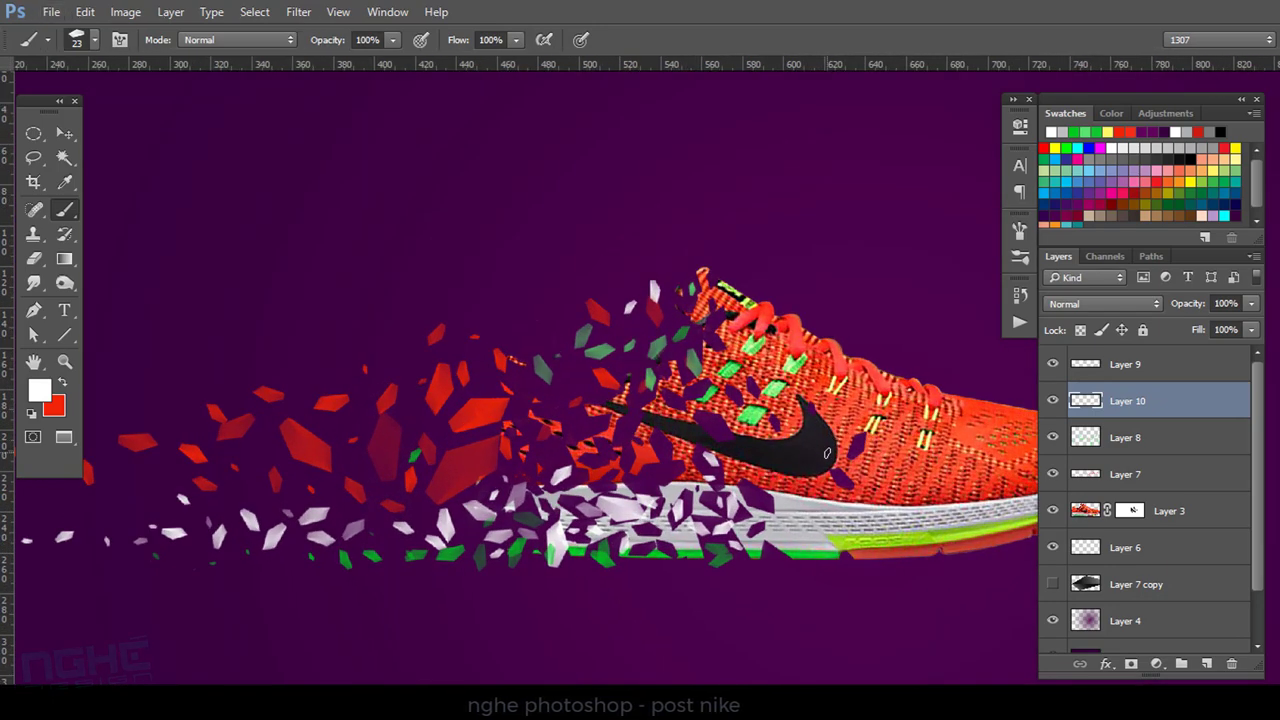
Create new Layer 11, sample black as the paint colour, and lower the brush Opacity Jitter.
key("ctrl+shift+alt+n")
key("i")
left_click(792, 452)
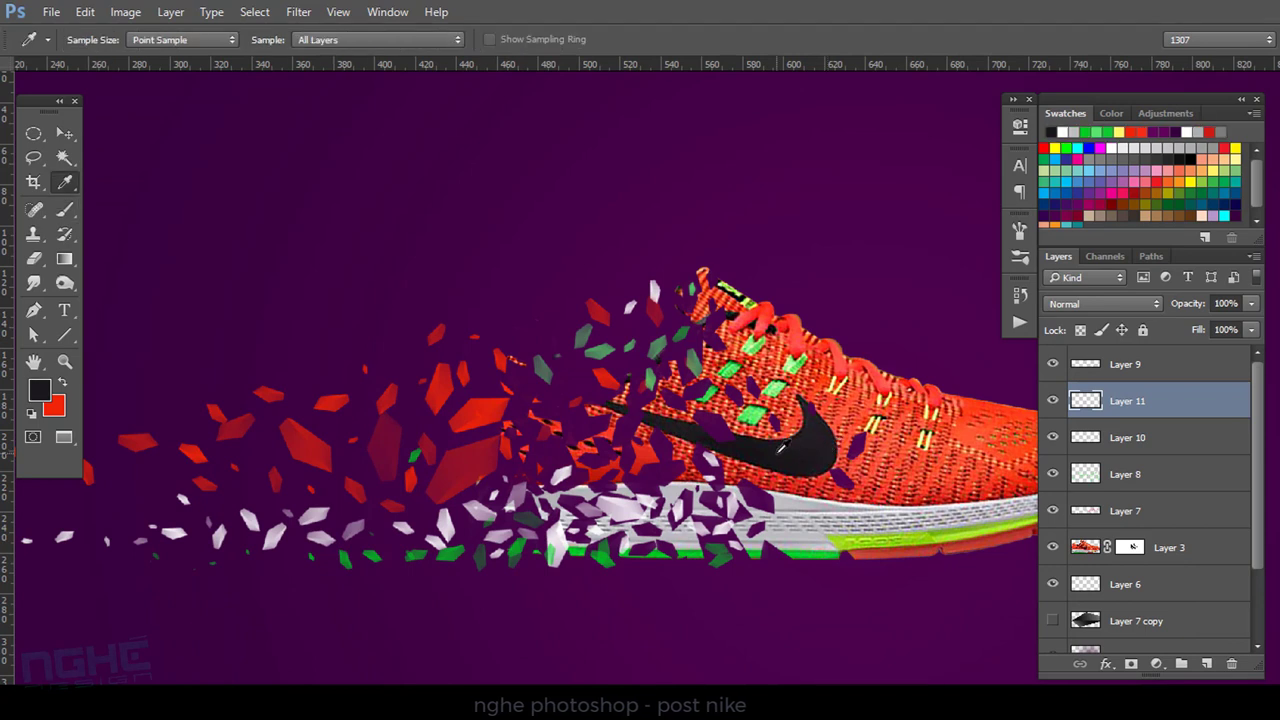
key("b")
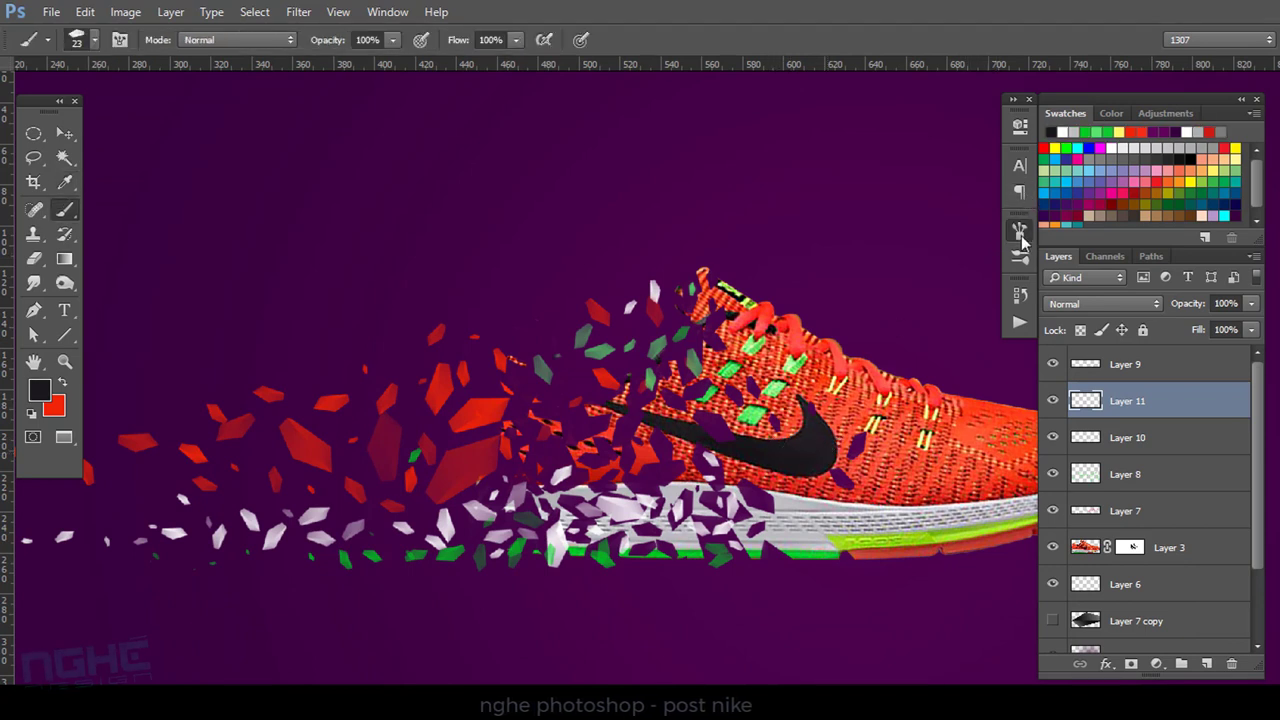
left_click(1019, 228)
left_click_drag(961, 246, 822, 247)
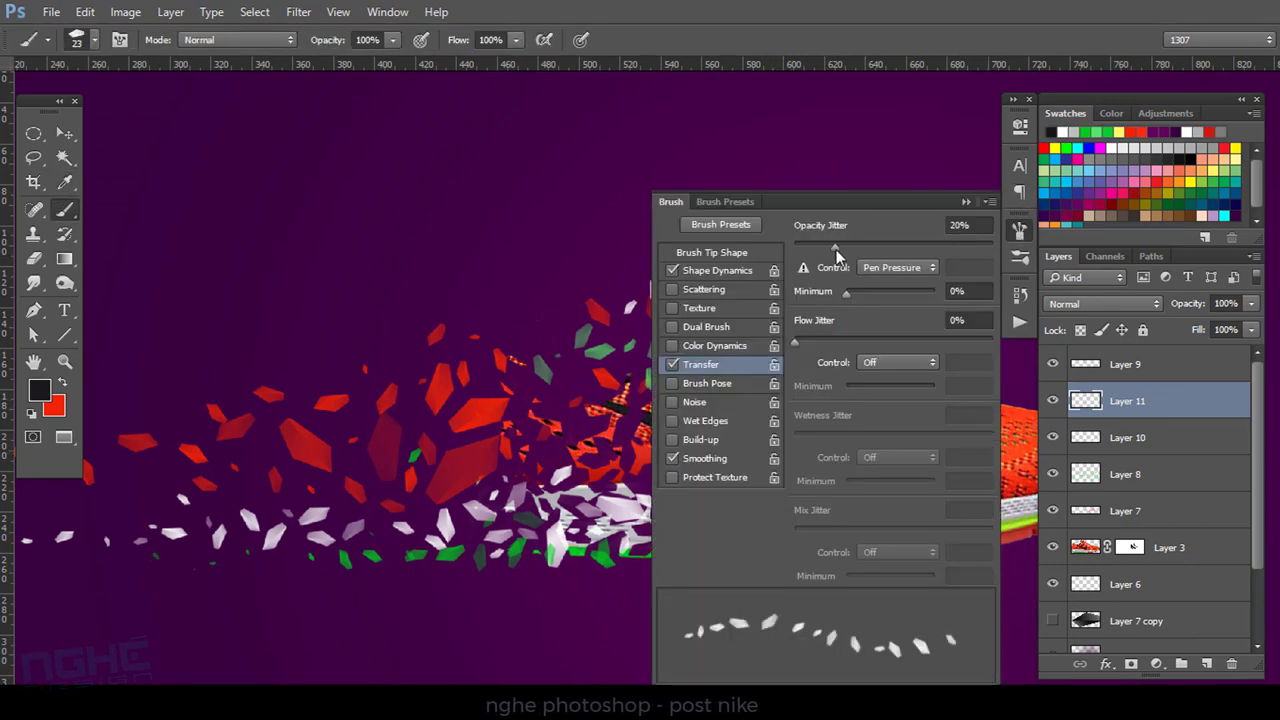
left_click(966, 202)
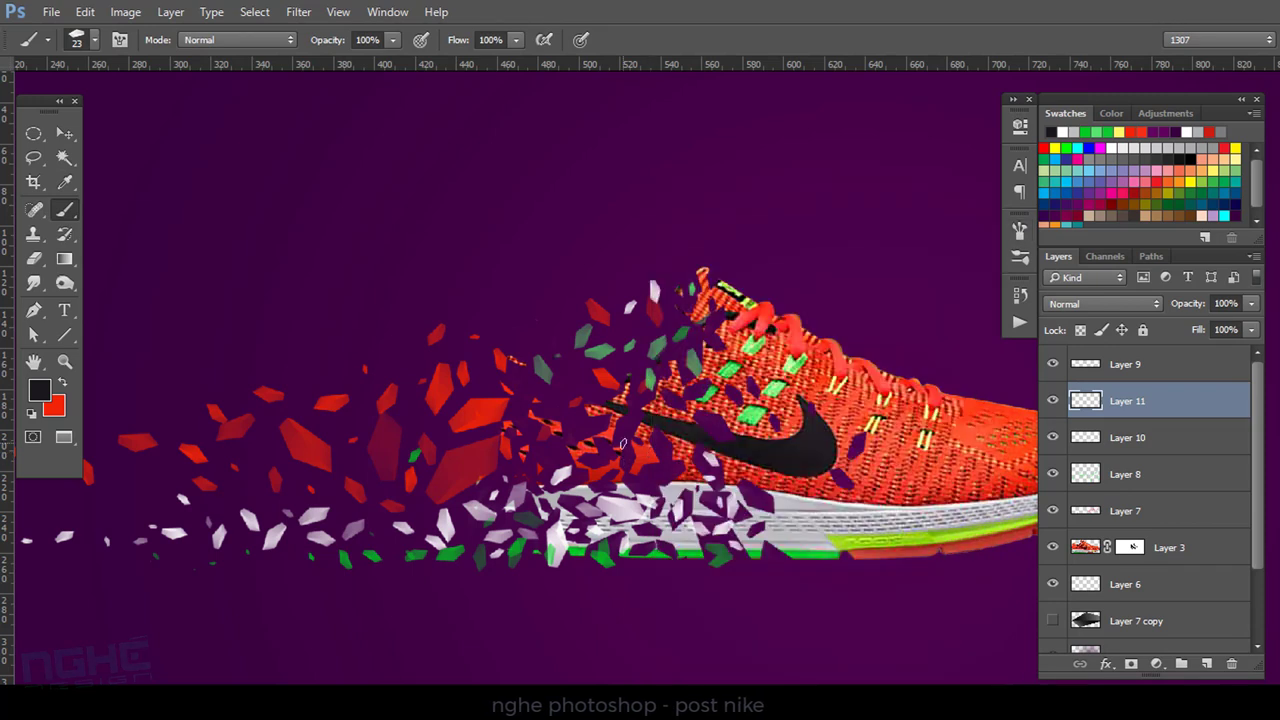
Paint dark shard marks near the swoosh and among the fragments, sizing the brush 39–75 px.
left_click_drag(625, 430, 597, 417)
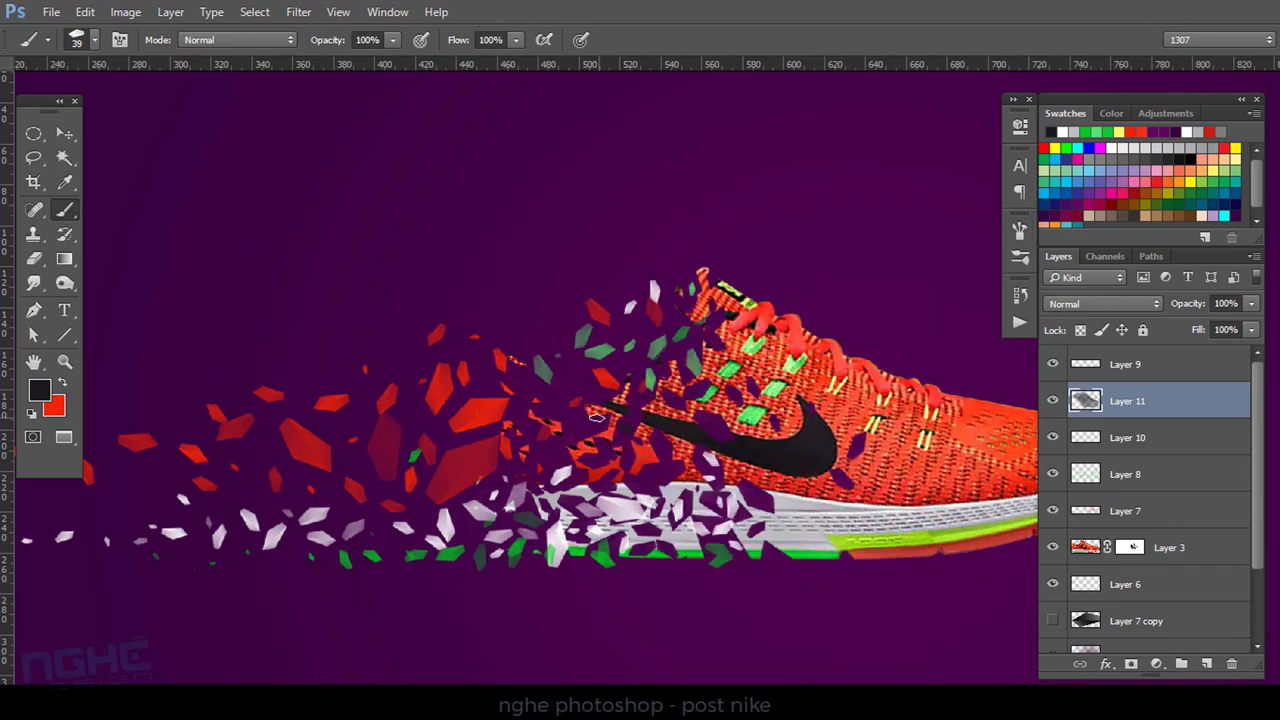
key("ctrl+z")
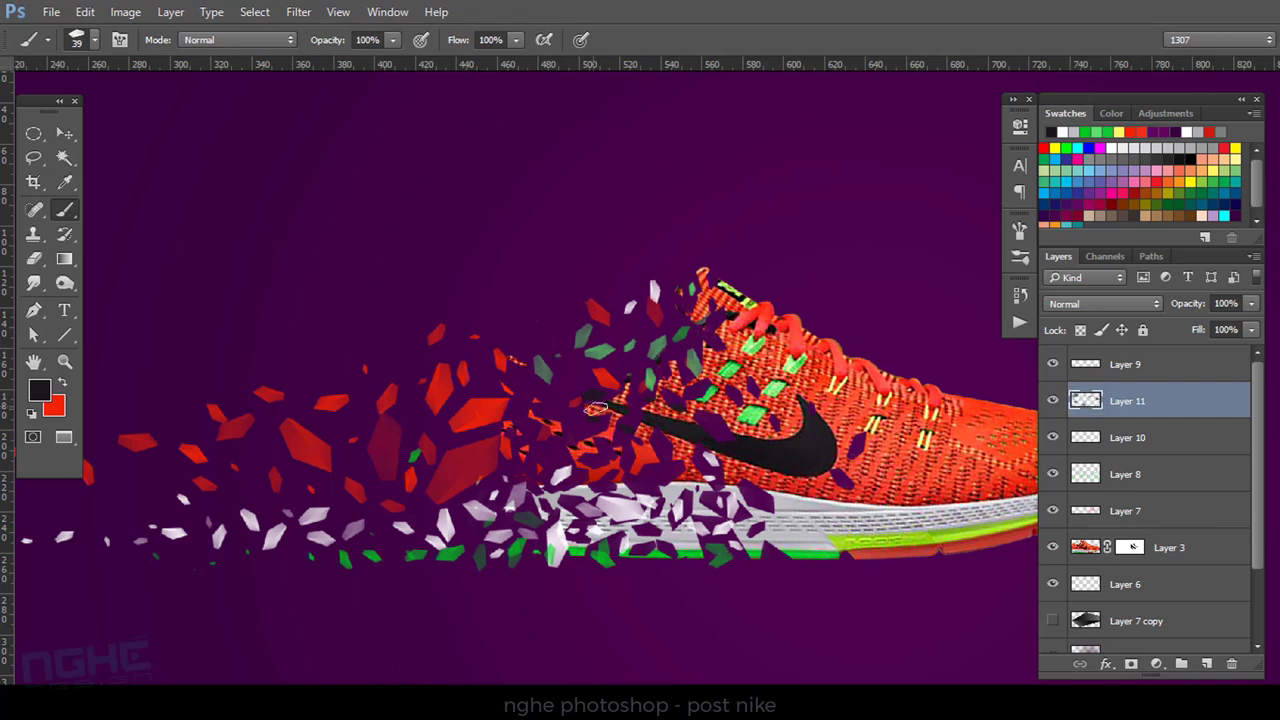
left_click_drag(572, 395, 545, 392)
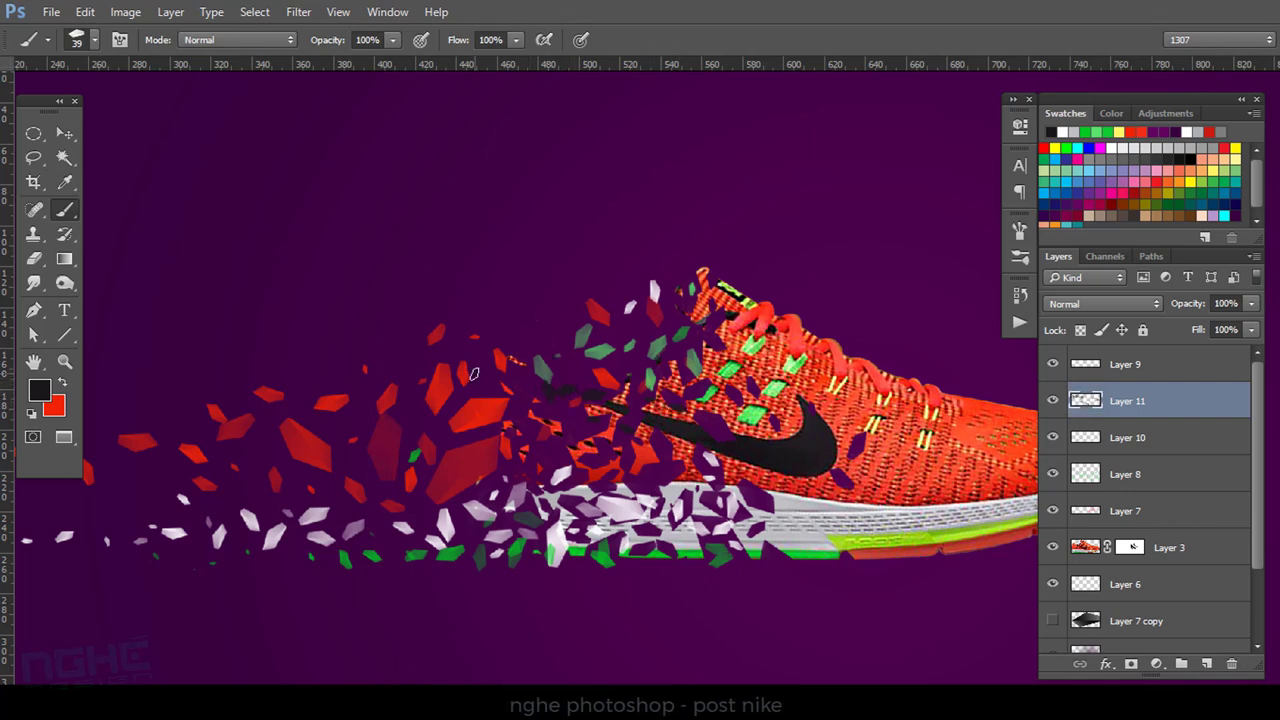
left_click(345, 347)
left_click_drag(400, 362, 424, 370)
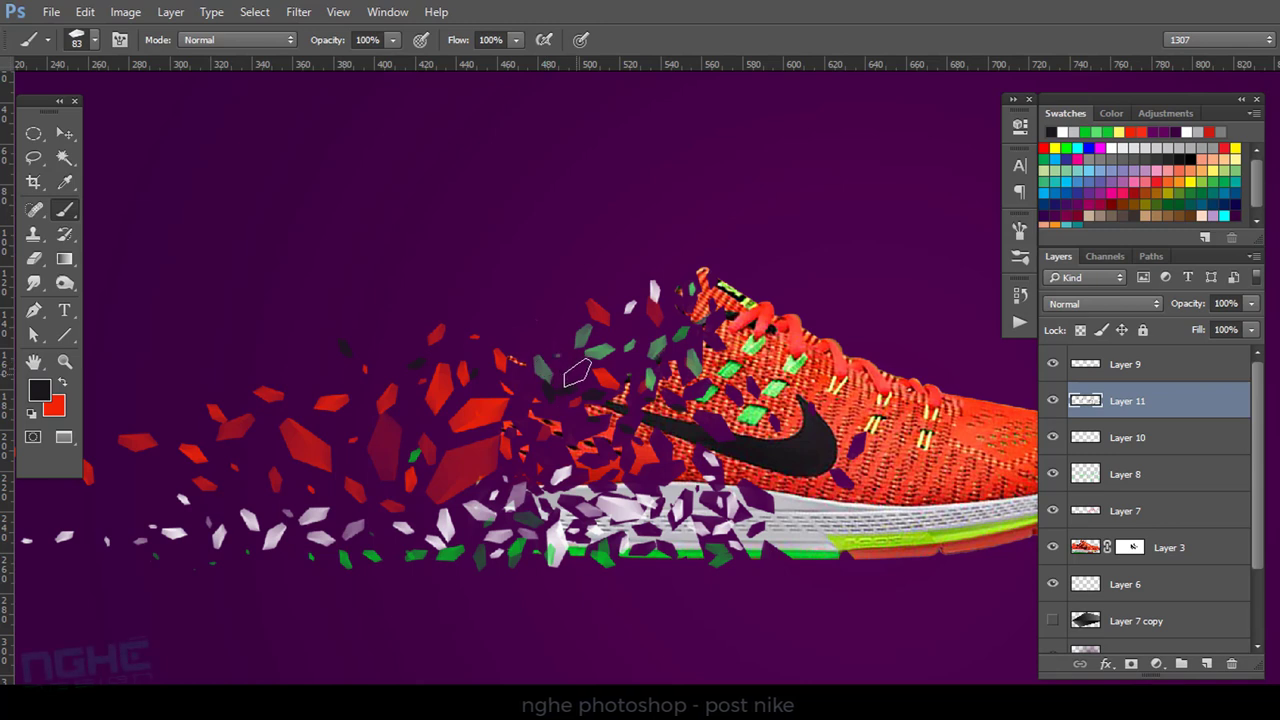
left_click_drag(577, 375, 562, 376)
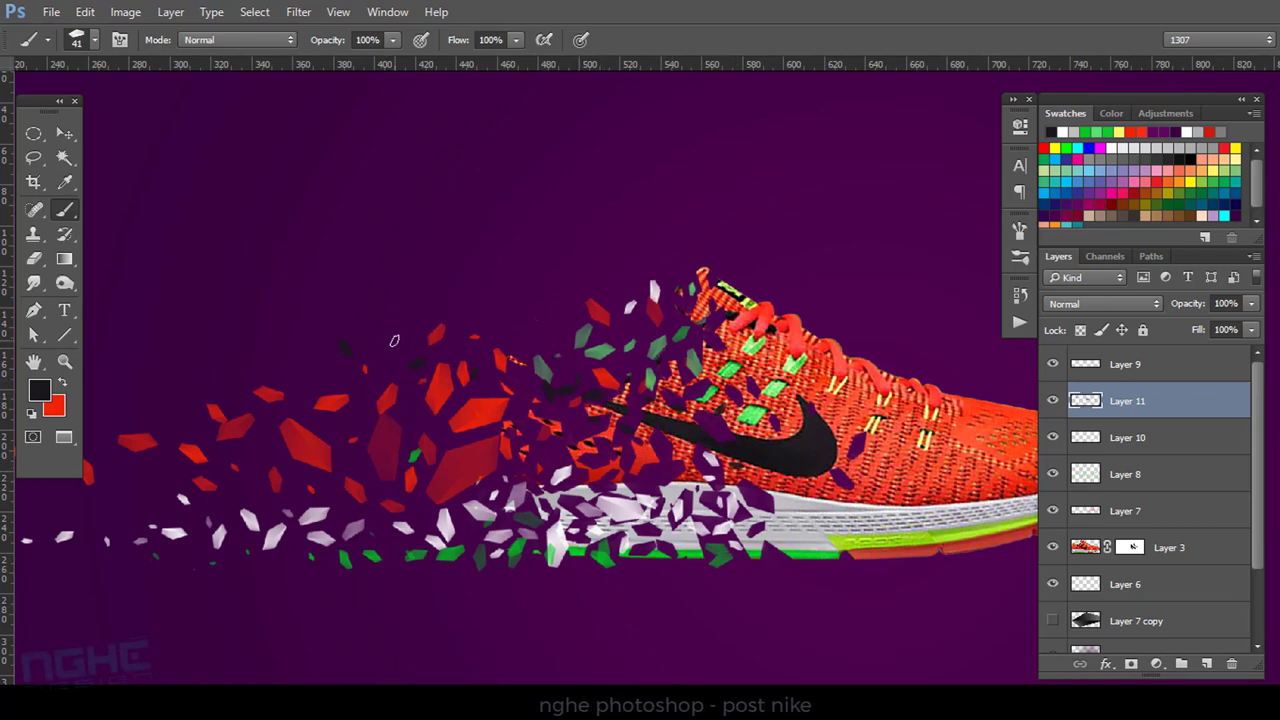
scroll(660, 488, "down", 3)
scroll(660, 488, "up", 2)
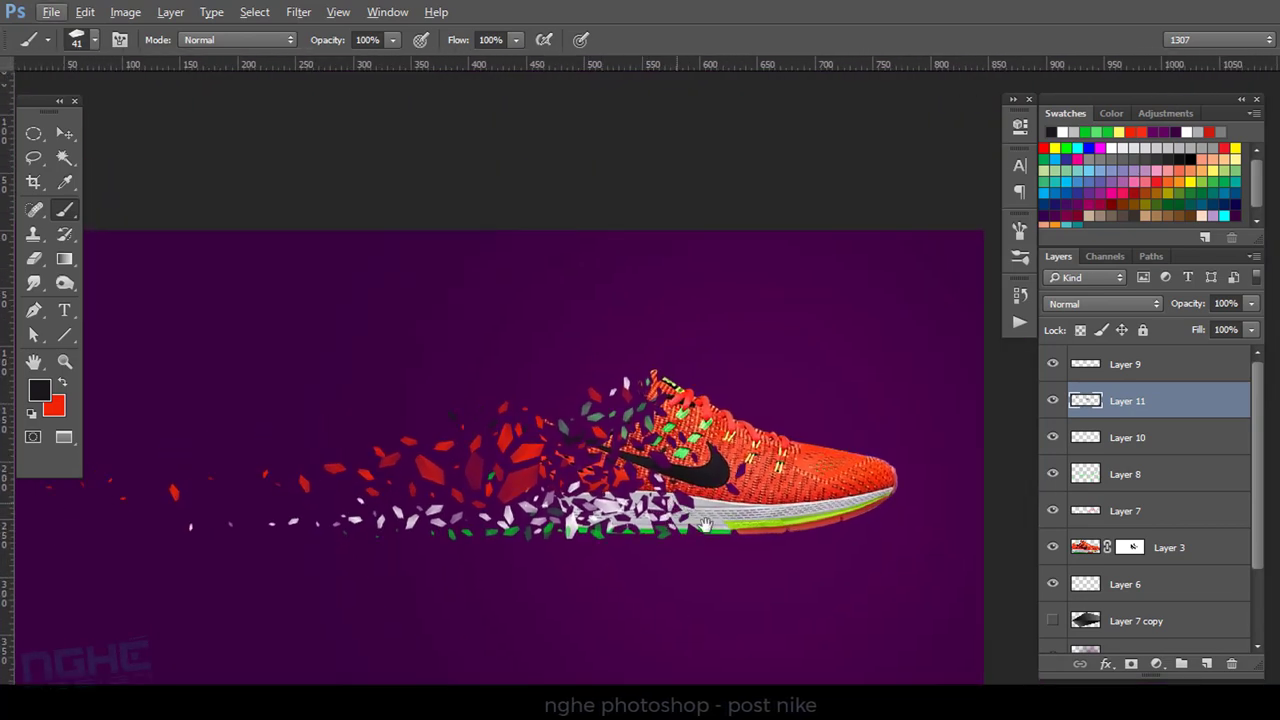
Switch to the Move tool and select Layer 3, the shoe layer.
key("v")
scroll(752, 555, "down", 1)
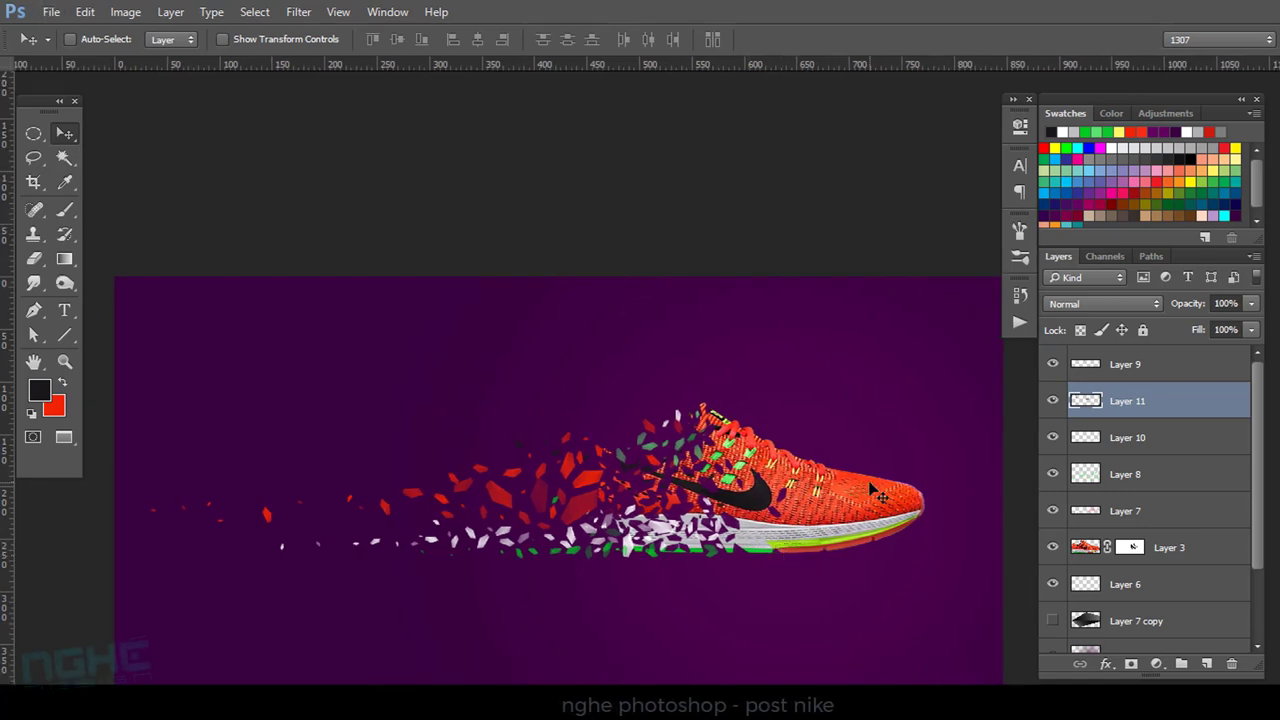
left_click(1190, 549)
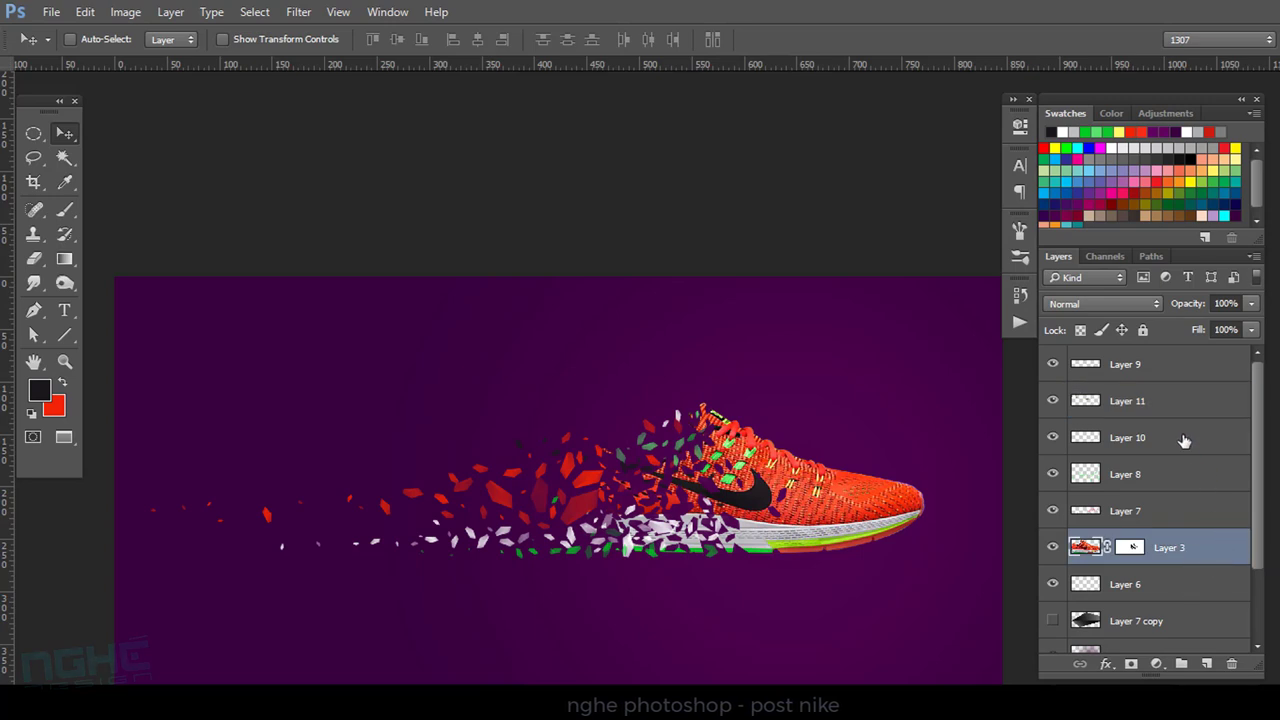
Select the shoe and shard layers together and nudge them slightly right.
left_click(1155, 372, "shift")
scroll(705, 522, "down", 1)
left_click_drag(702, 522, 732, 521)
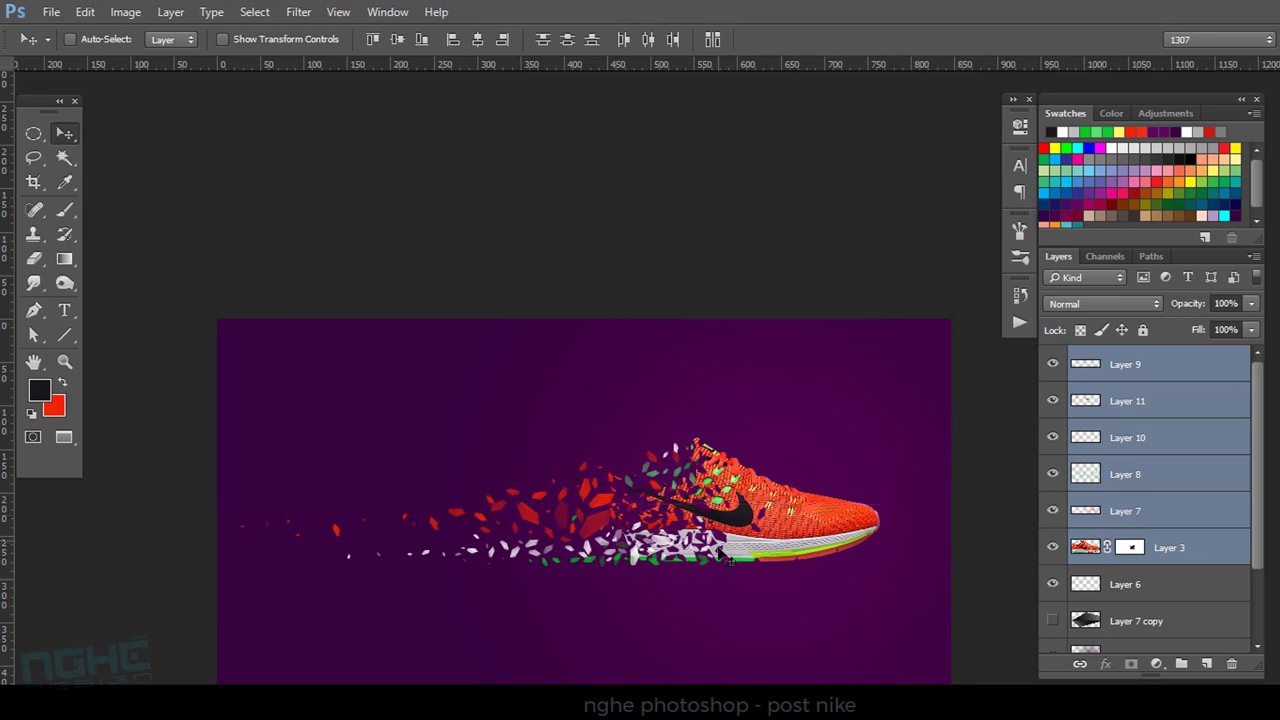
scroll(697, 594, "up", 1)
scroll(738, 594, "up", 1)
scroll(740, 593, "down", 1)
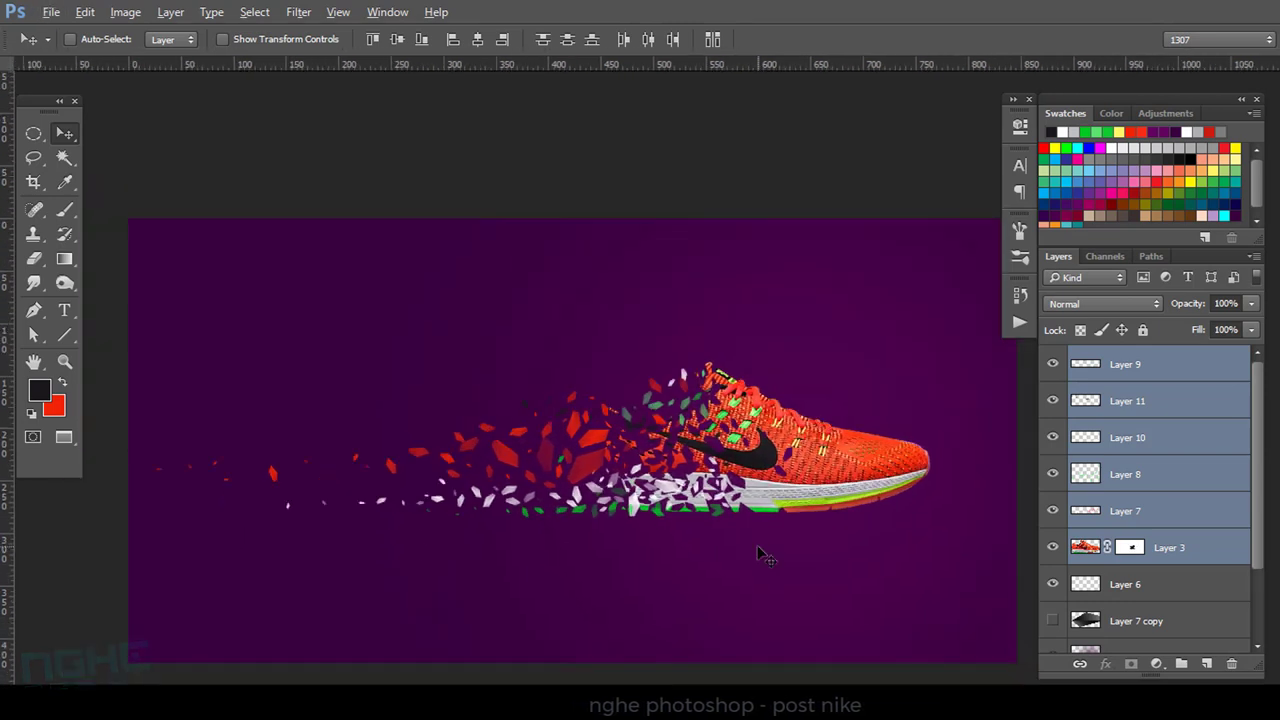
Fade Layer 4's purple glow to 41% opacity and commit a free transform on it.
left_click_drag(1257, 551, 1257, 620)
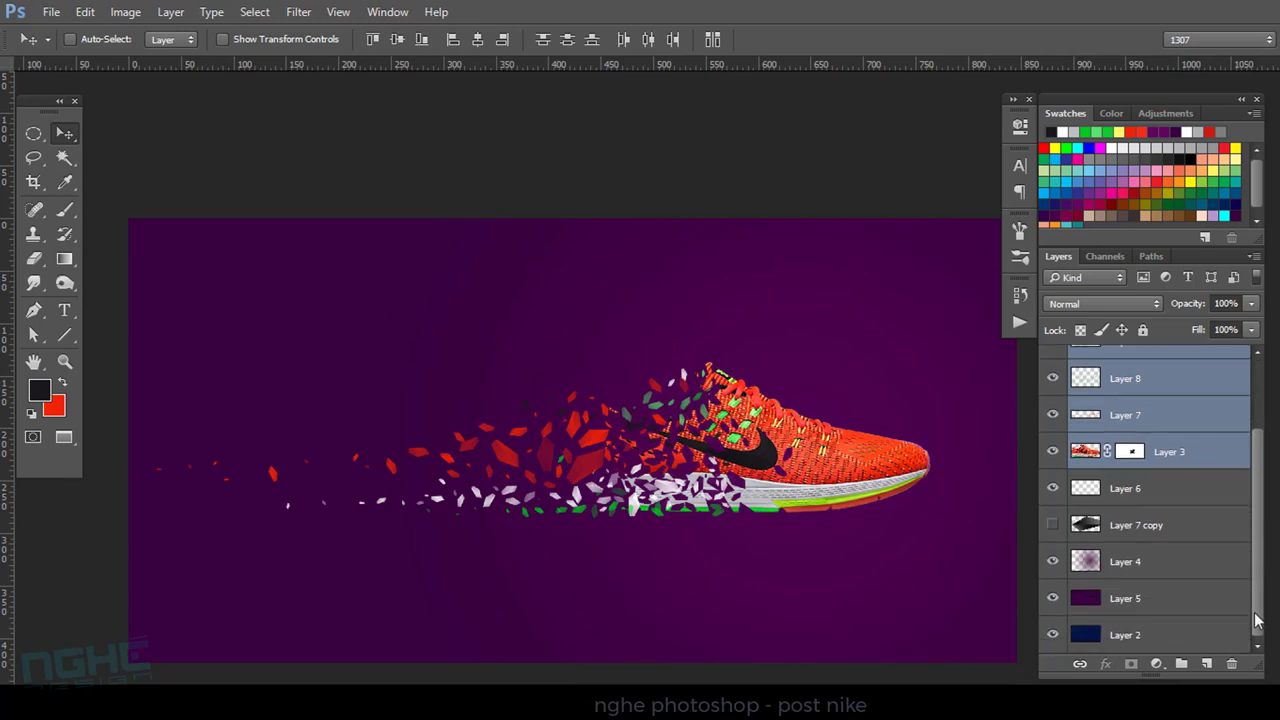
left_click(1112, 560)
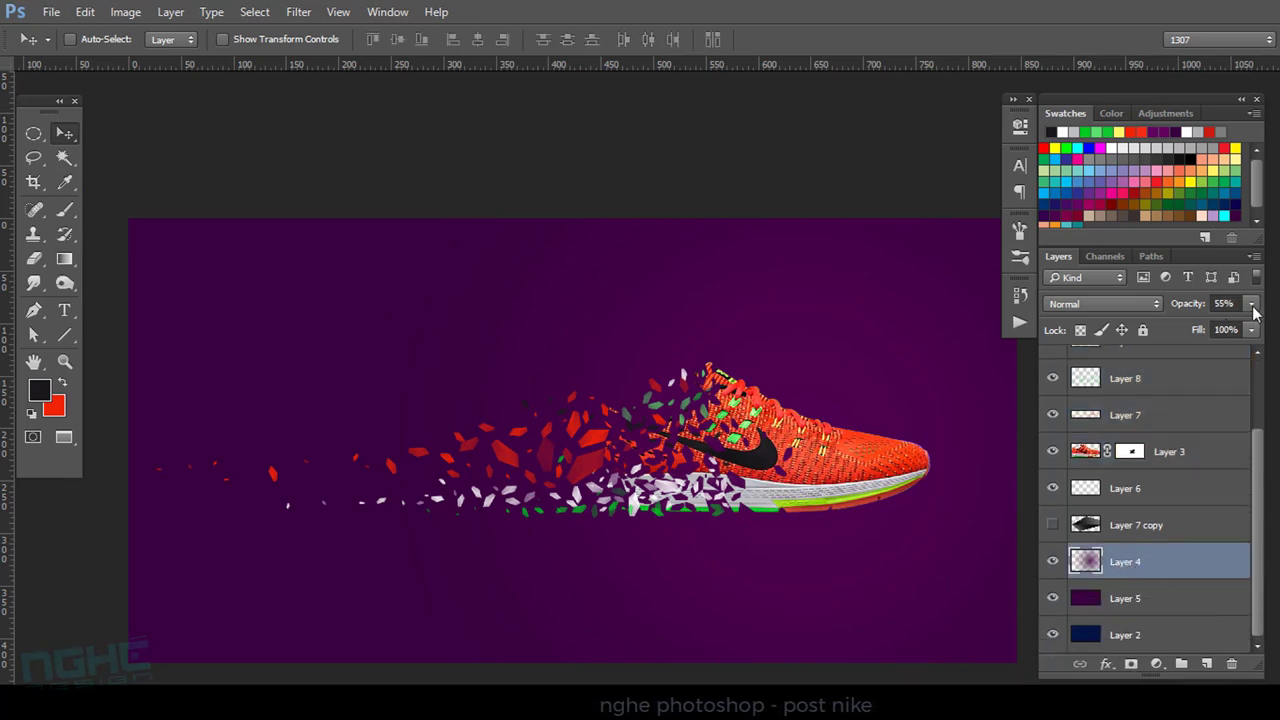
left_click_drag(1251, 304, 1204, 330)
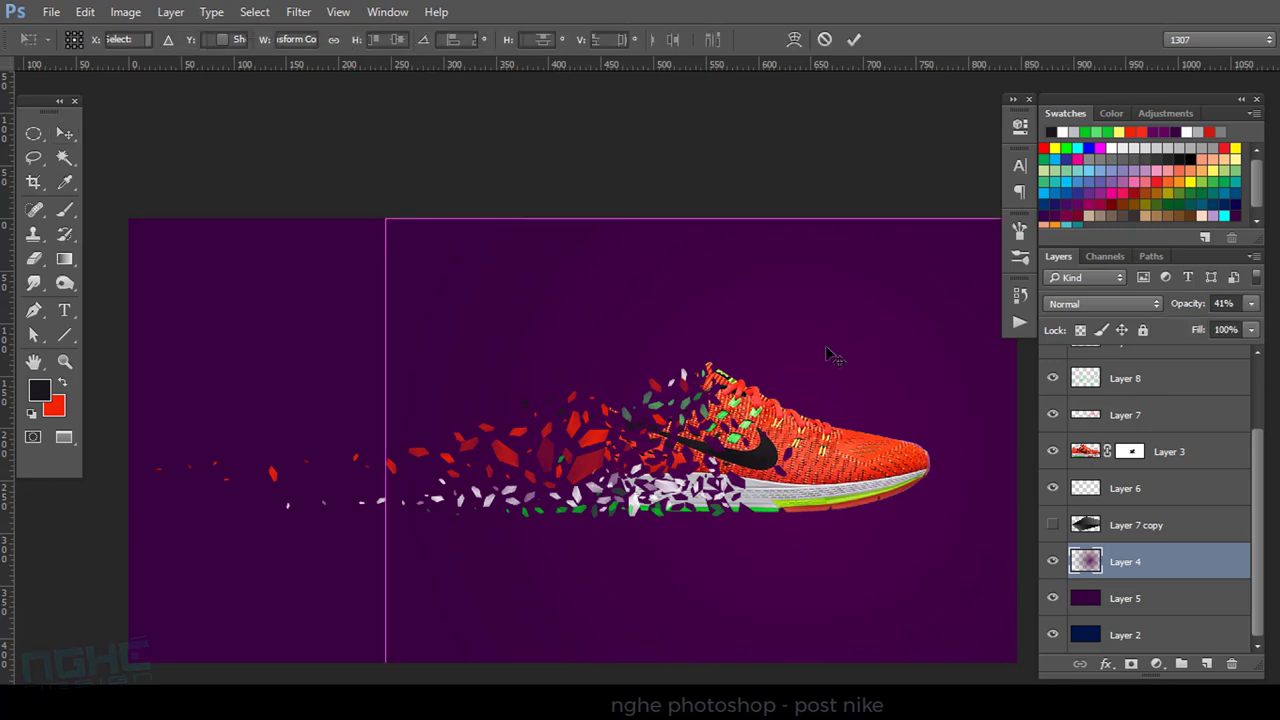
key("ctrl+t")
key("Return")
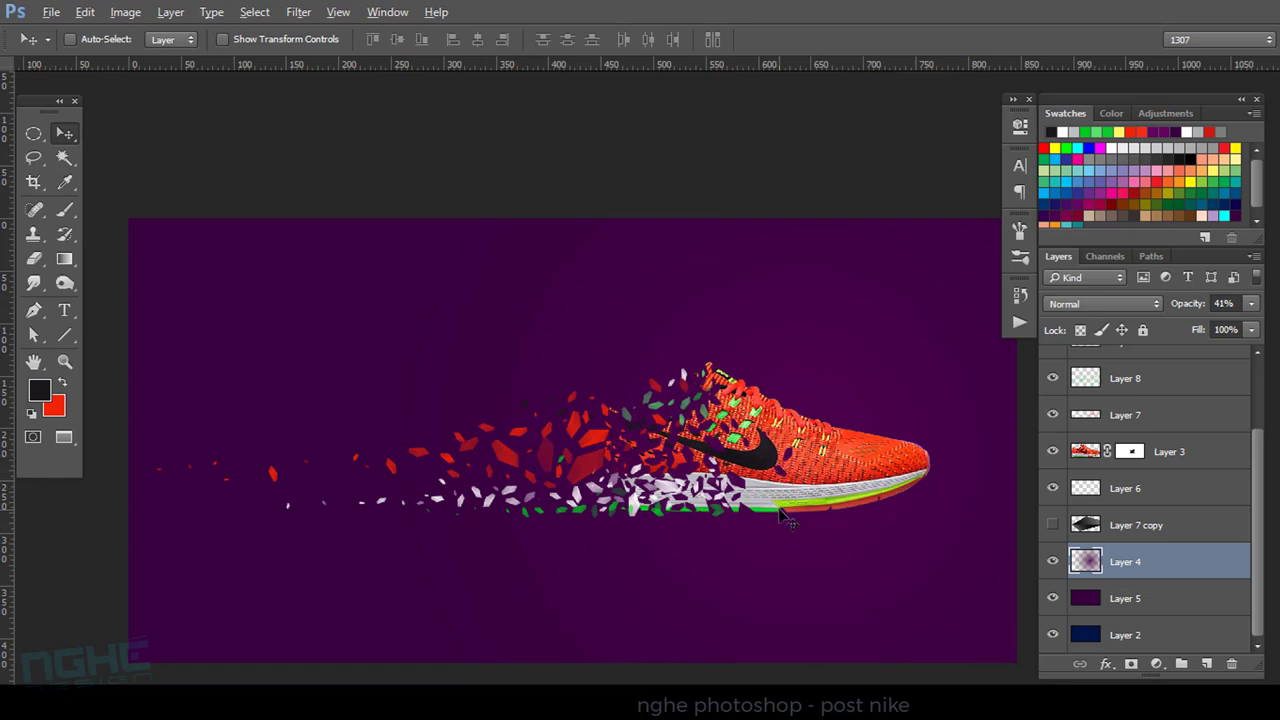
scroll(786, 514, "up", 1, "alt")
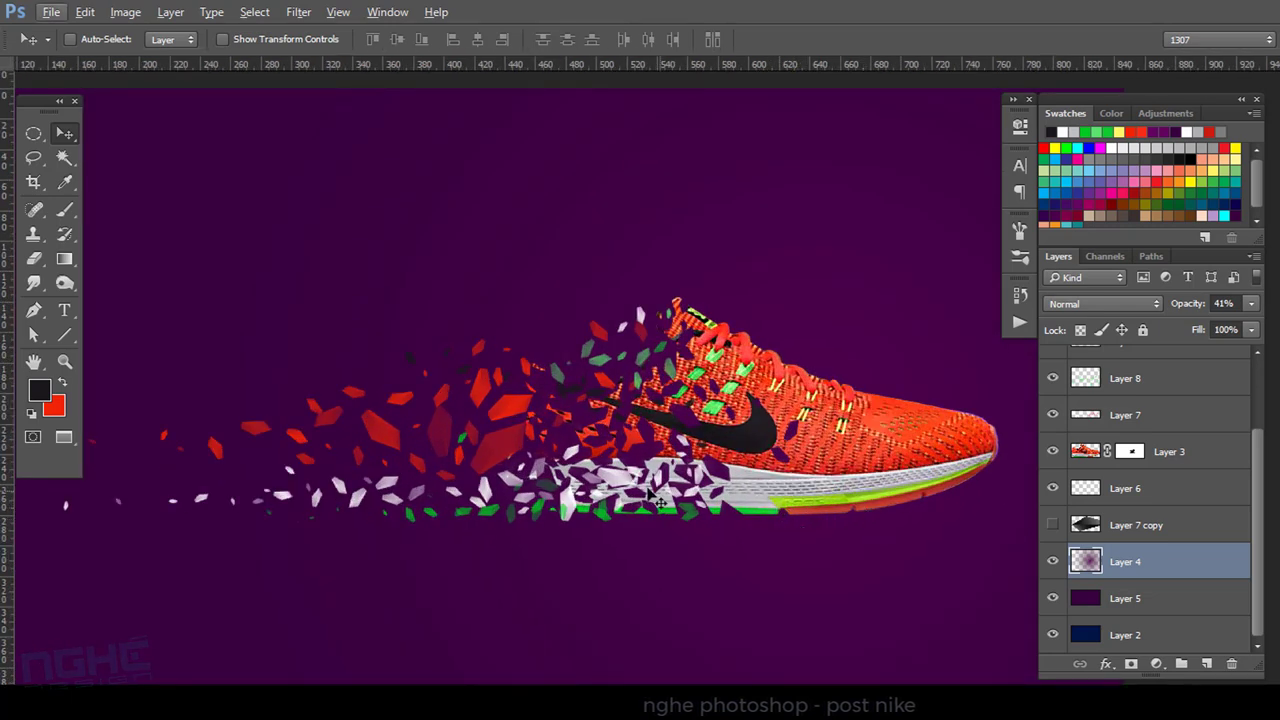
scroll(626, 492, "down", 1, "alt")
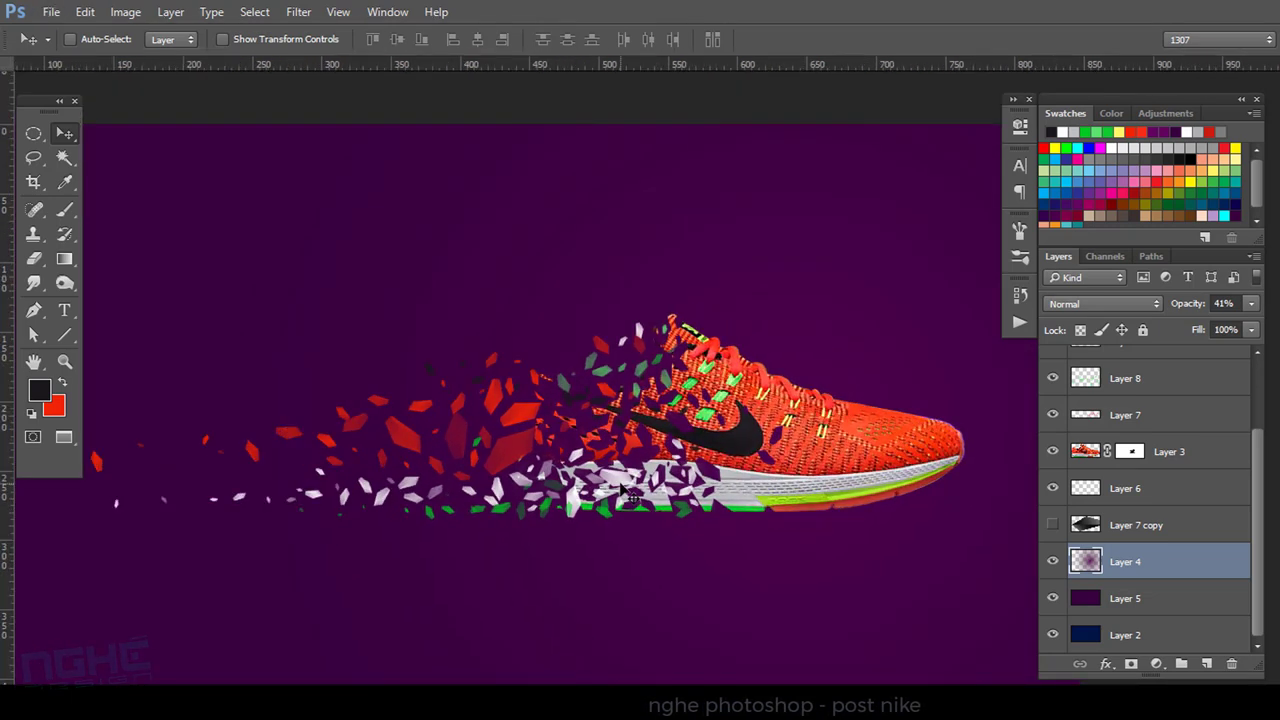
left_click_drag(572, 495, 589, 512)
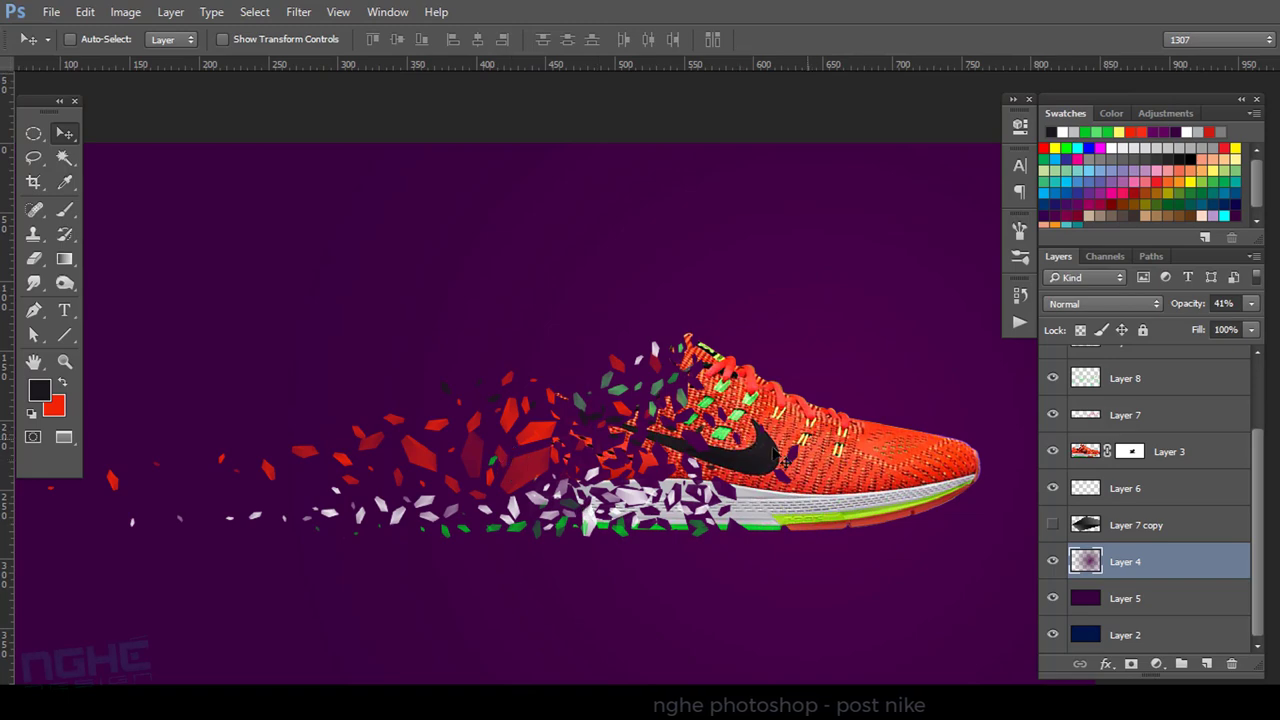
scroll(520, 460, "up", 2, "alt")
scroll(545, 445, "up", 2, "alt")
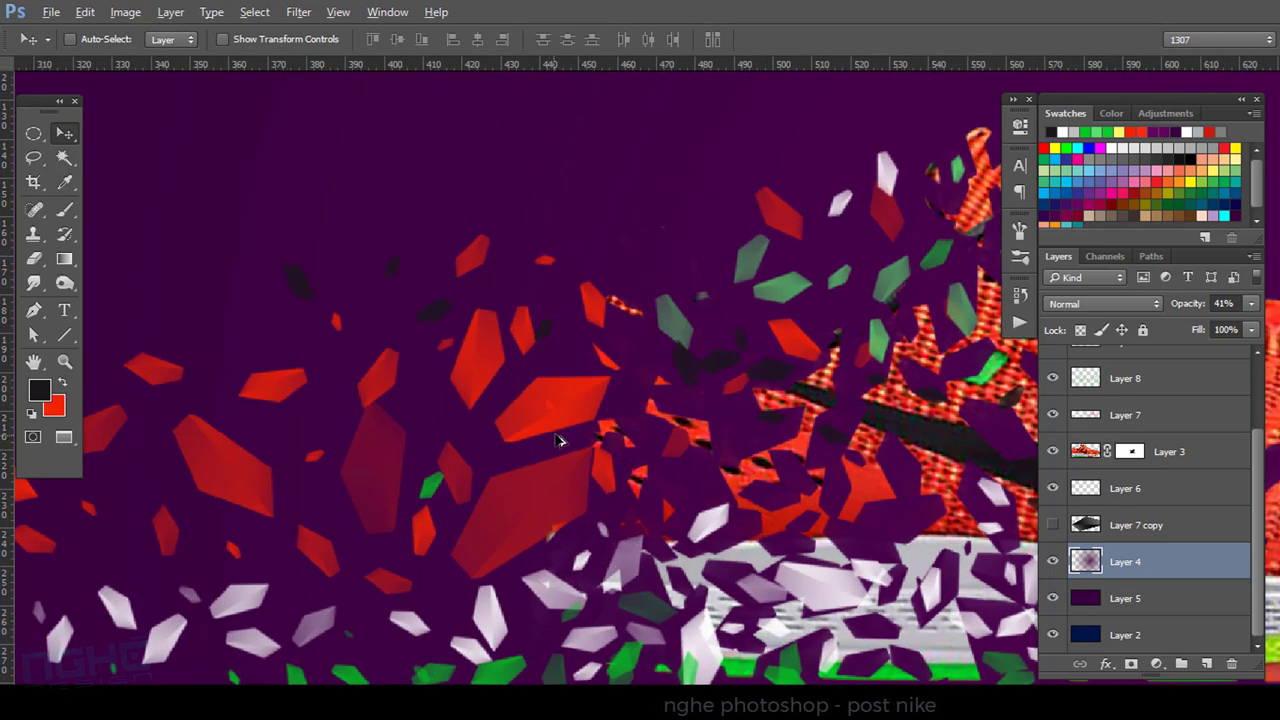
scroll(565, 417, "down", 2, "alt")
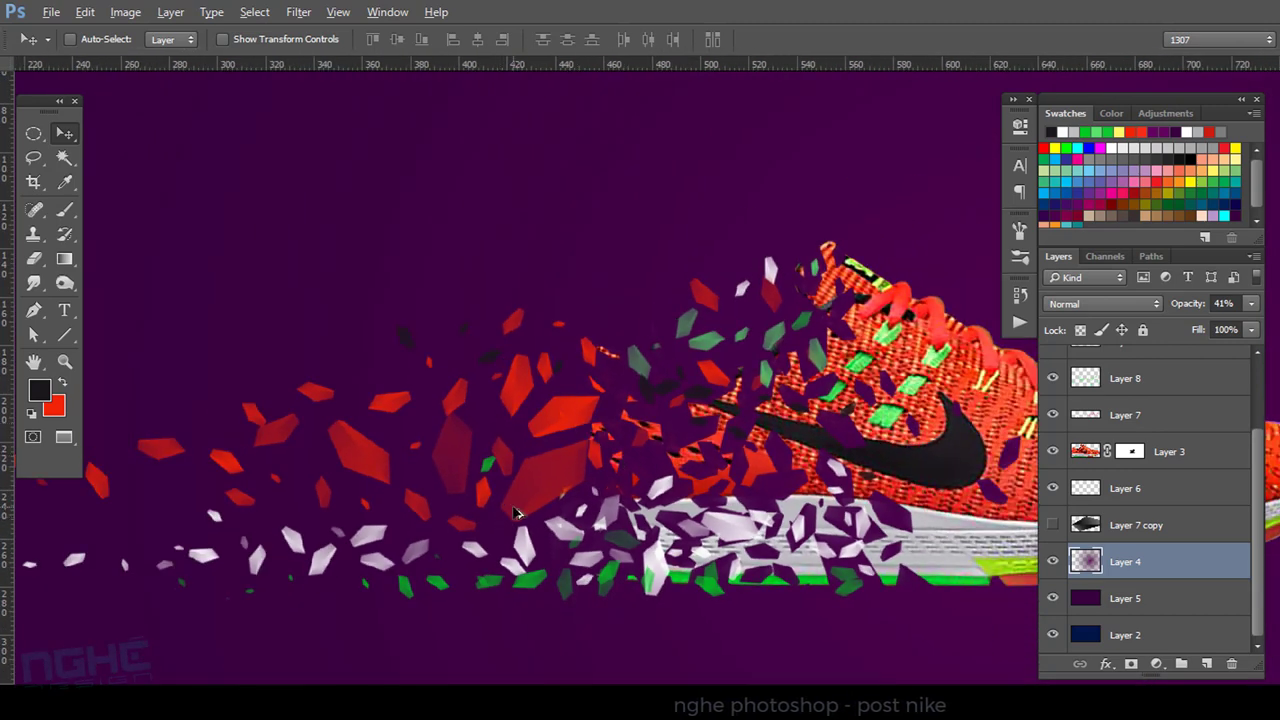
key("alt")
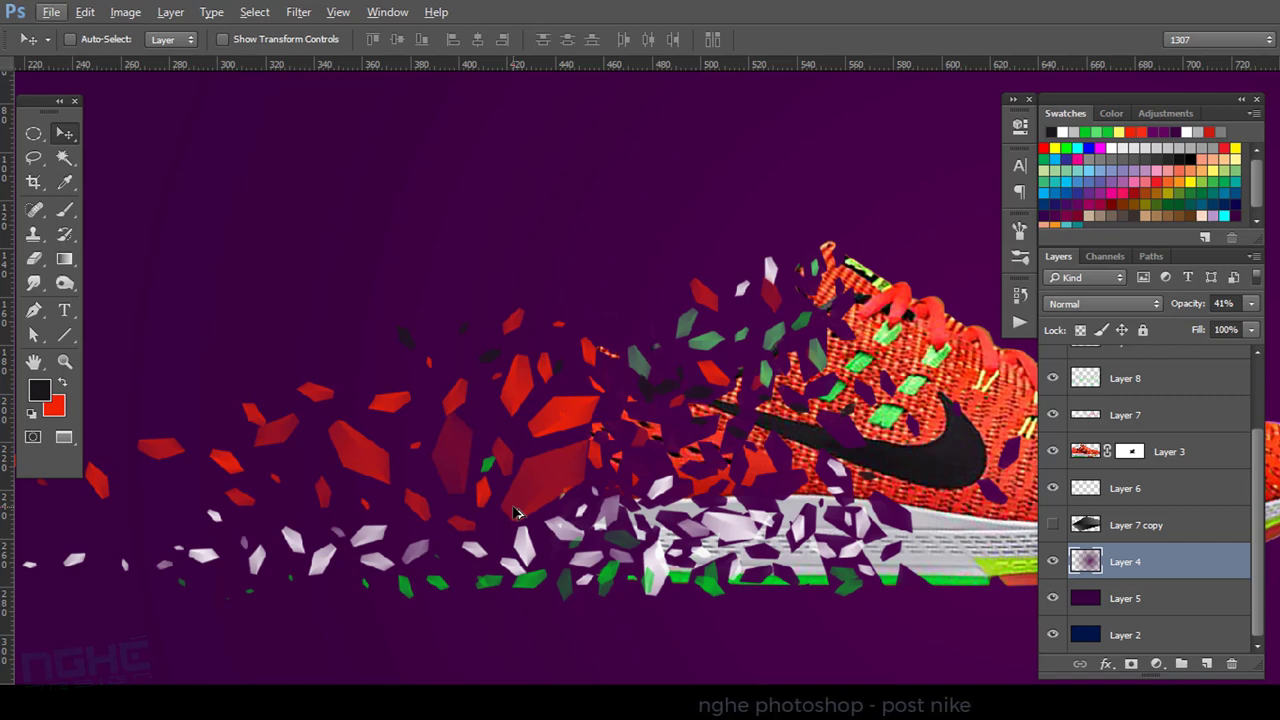
key("v")
left_click(580, 310)
scroll(600, 330, "down", 1)
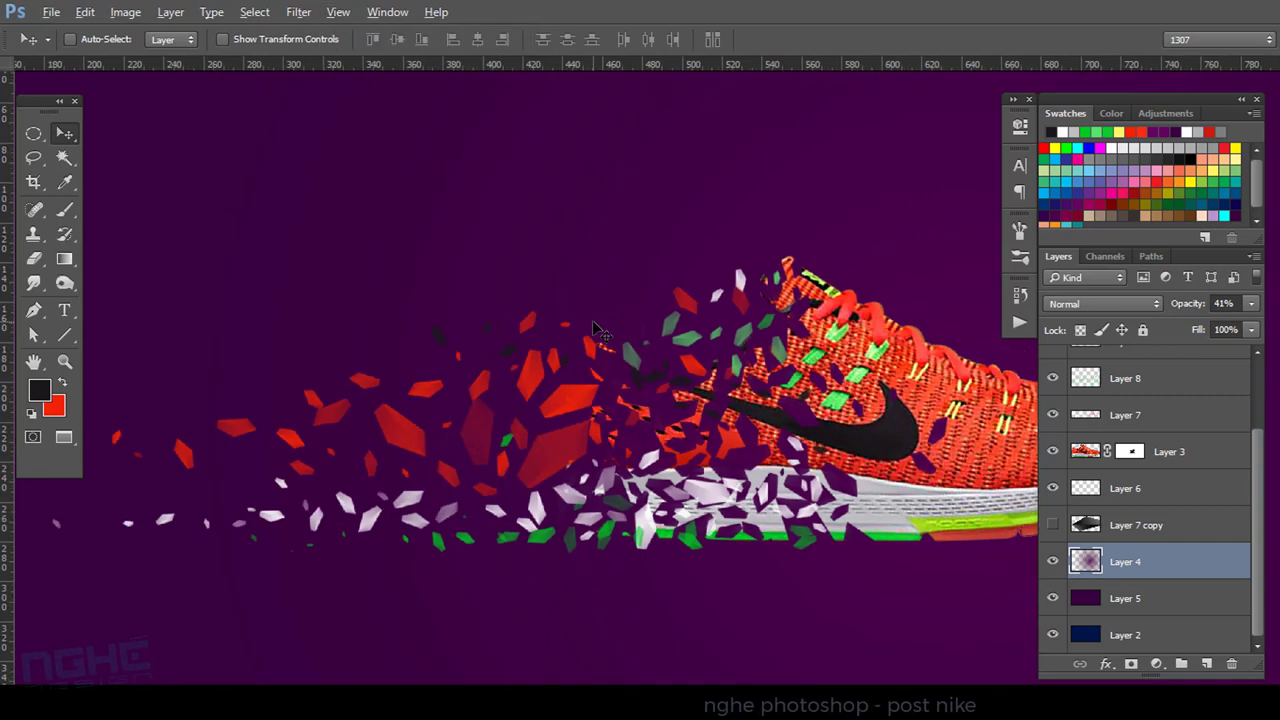
scroll(600, 330, "down", 2)
left_click_drag(619, 373, 636, 408)
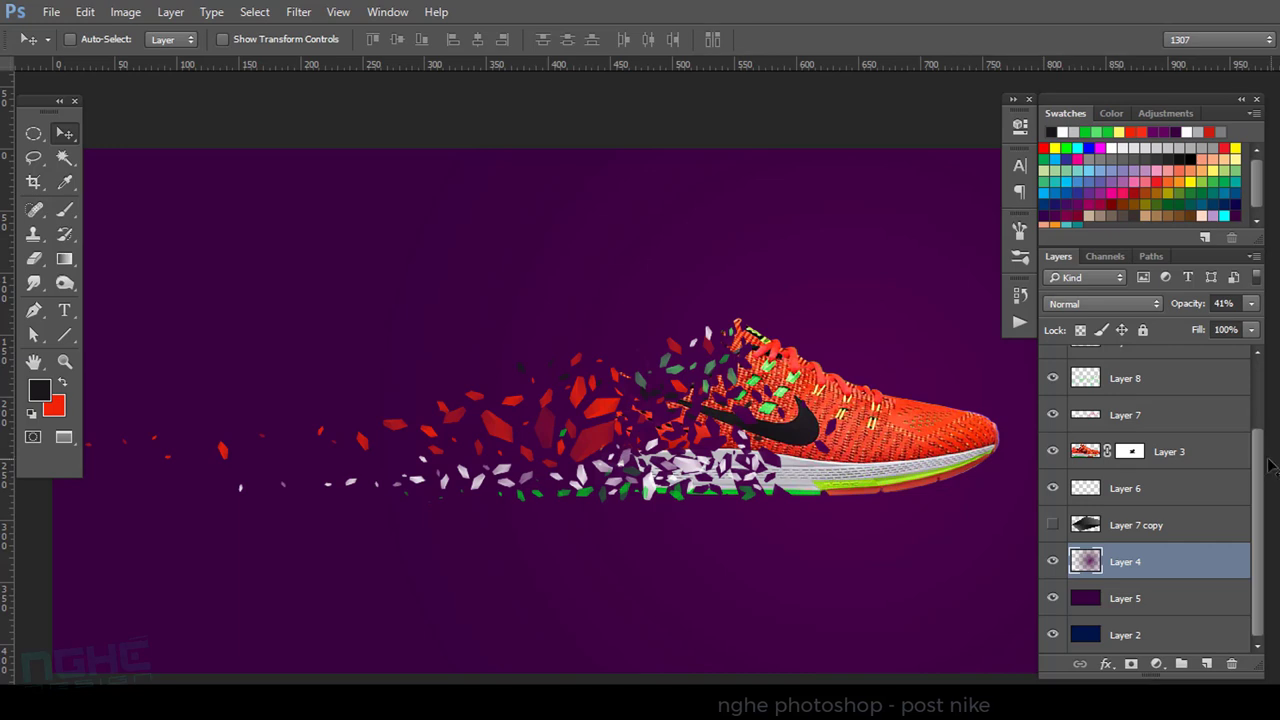
left_click_drag(1250, 455, 1268, 358)
Add a new layer above Layer 9 and choose the 55 px round brush.
left_click(1204, 376)
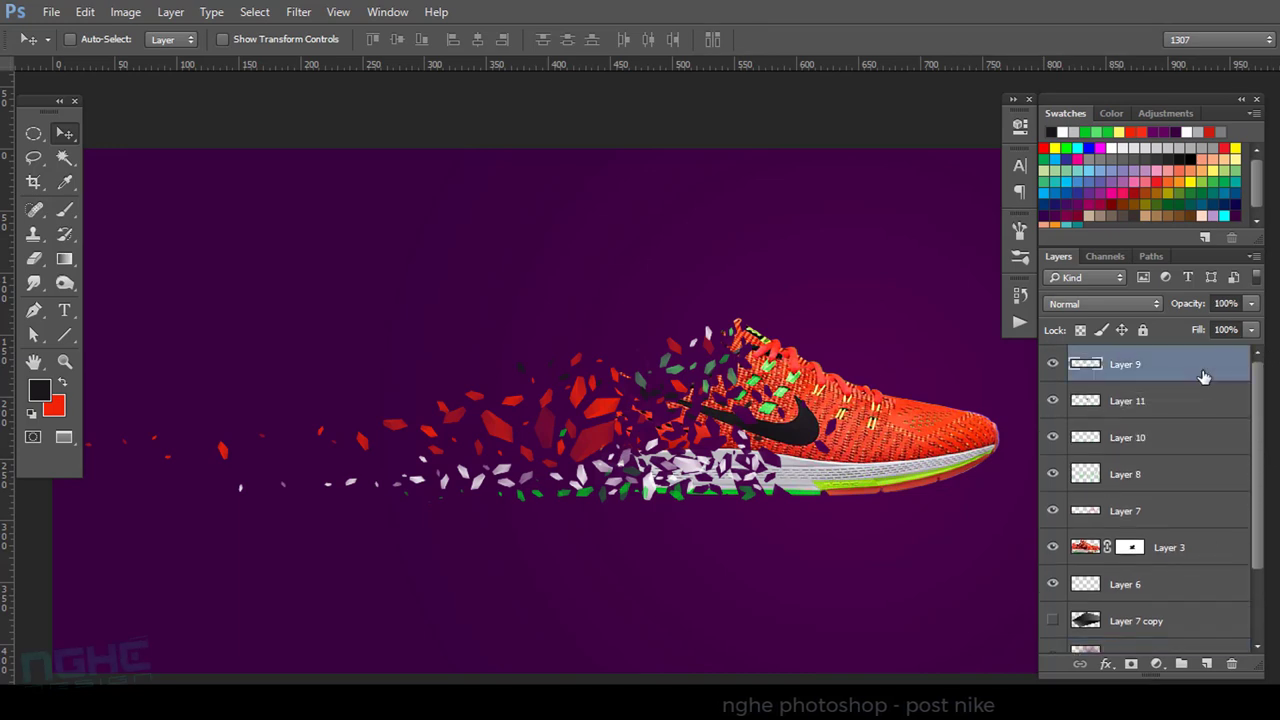
key("ctrl+shift+alt+n")
key("b")
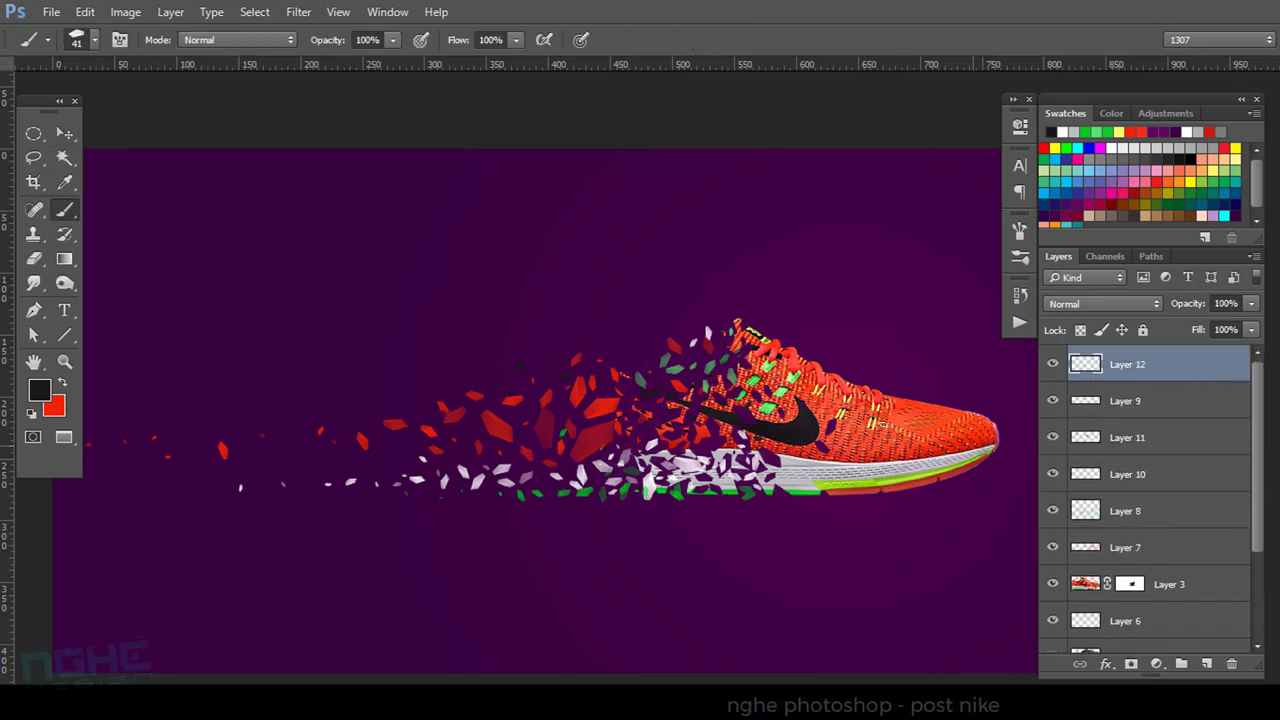
right_click(355, 284)
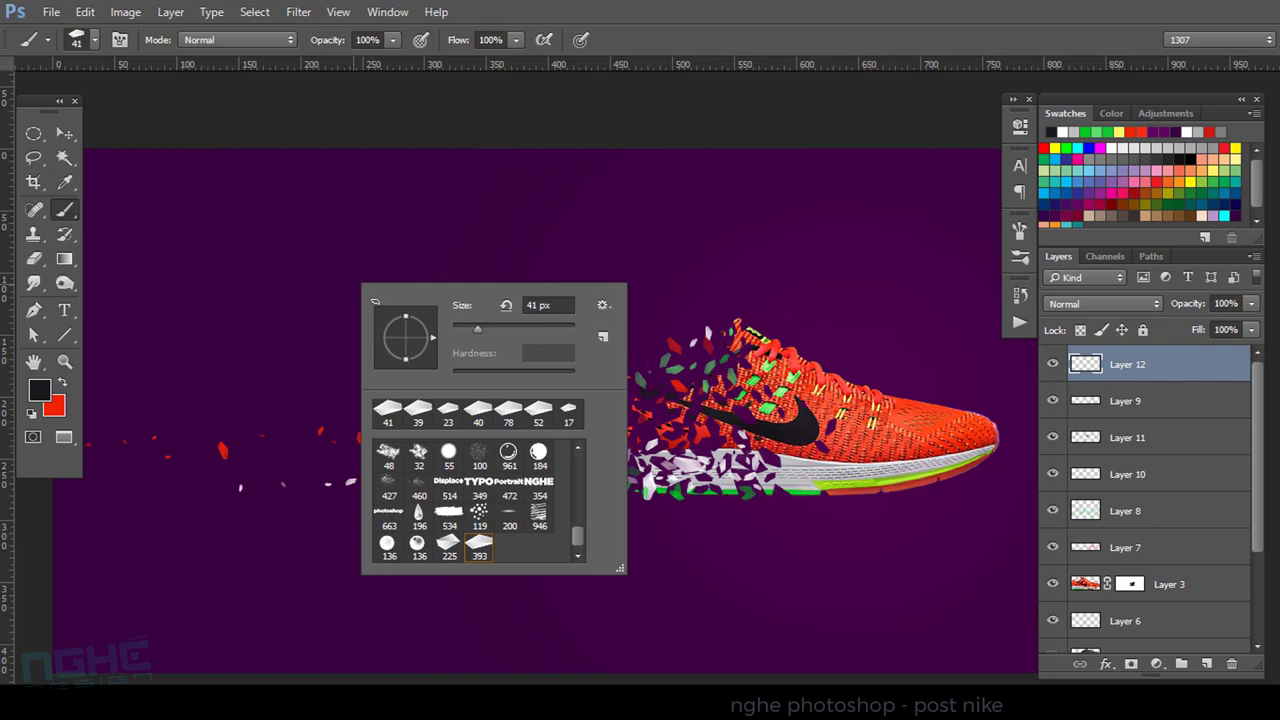
left_click(448, 451)
left_click_drag(333, 268, 352, 246)
key("ctrl+z")
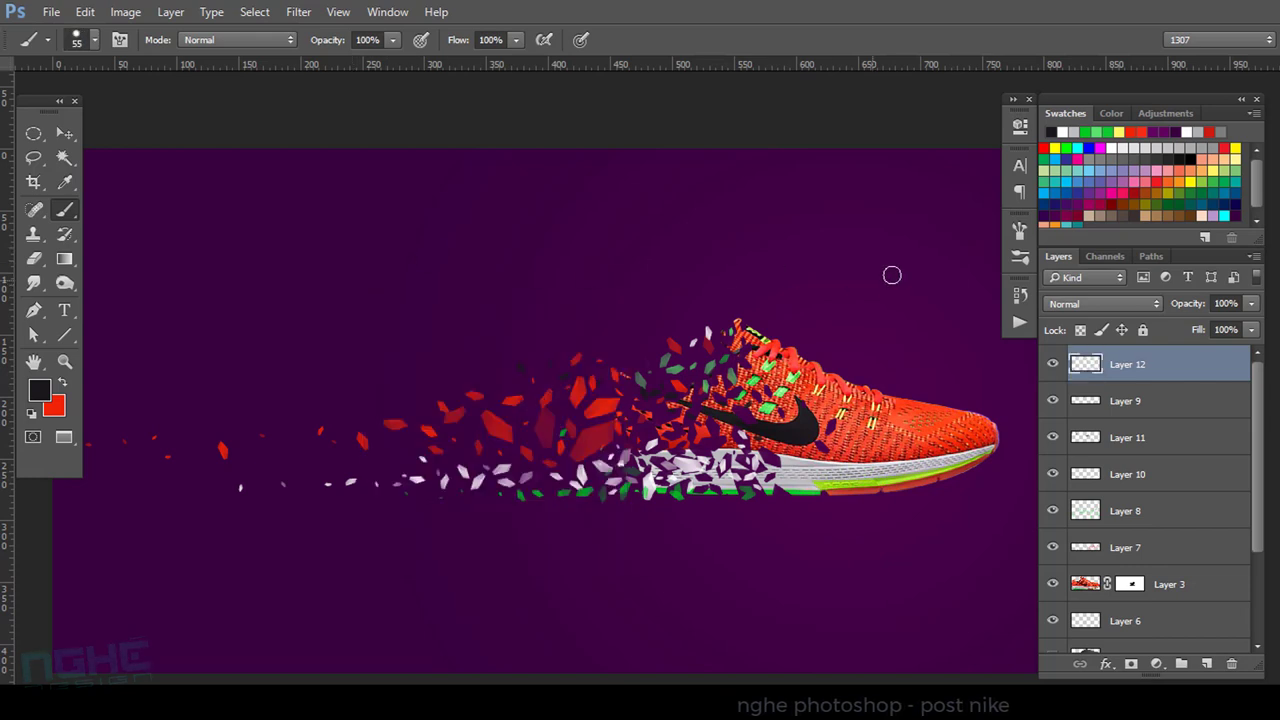
Paint a peach wavy line through the shards and past the shoe's toe.
left_click(1223, 160)
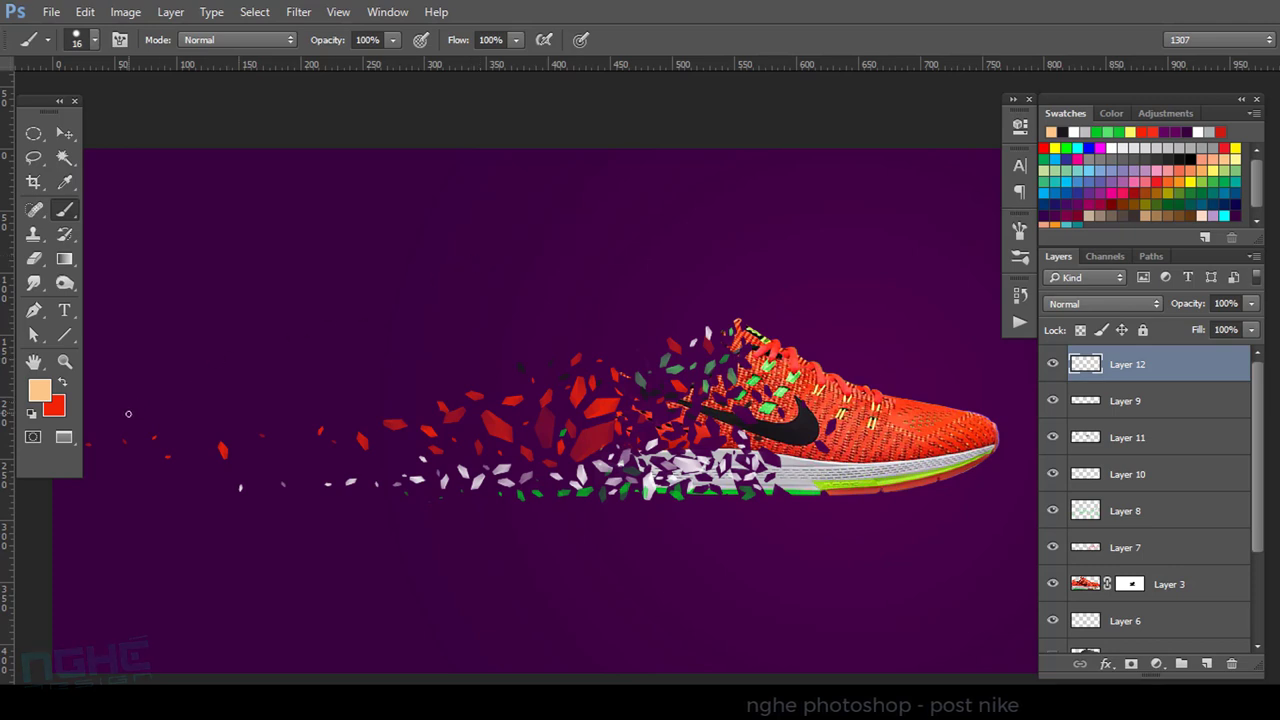
mouse_move(153, 430)
left_mouse_down()
mouse_move(242, 400)
mouse_move(340, 436)
mouse_move(400, 488)
mouse_move(538, 360)
mouse_move(585, 536)
mouse_move(705, 293)
mouse_move(770, 368)
mouse_move(748, 500)
mouse_move(835, 455)
mouse_move(905, 368)
mouse_move(946, 452)
mouse_move(992, 503)
mouse_move(777, 542)
mouse_move(876, 450)
left_mouse_up()
scroll(876, 450, "down", 2)
left_click_drag(750, 466, 869, 457)
Fade Layer 12 to 39% opacity and recentre the view on the shoe.
left_click(1251, 304)
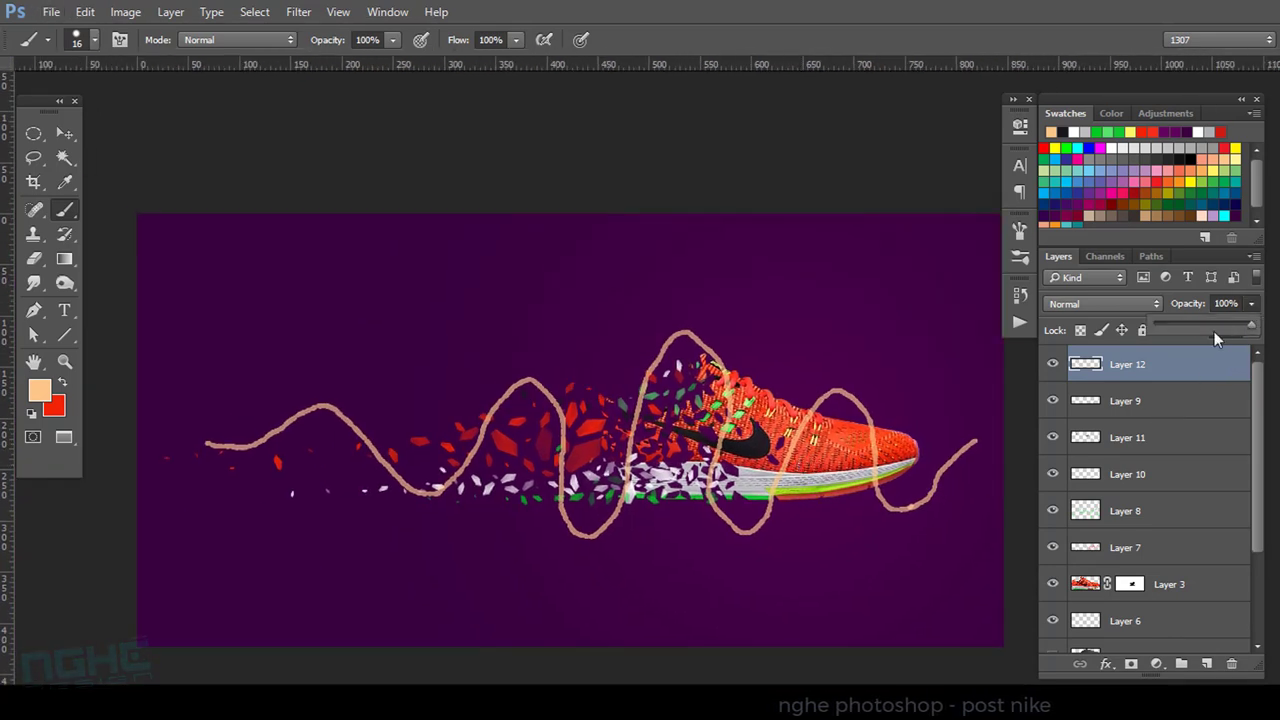
left_click_drag(1214, 331, 1214, 323)
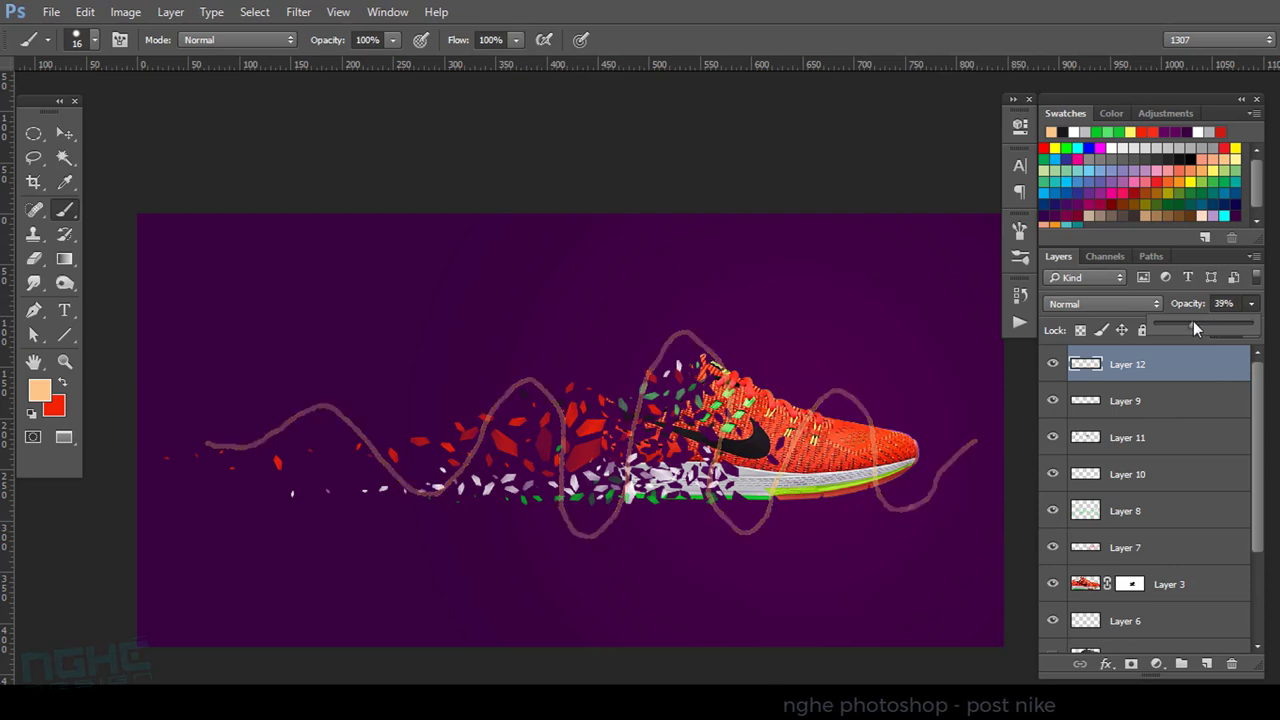
key("v")
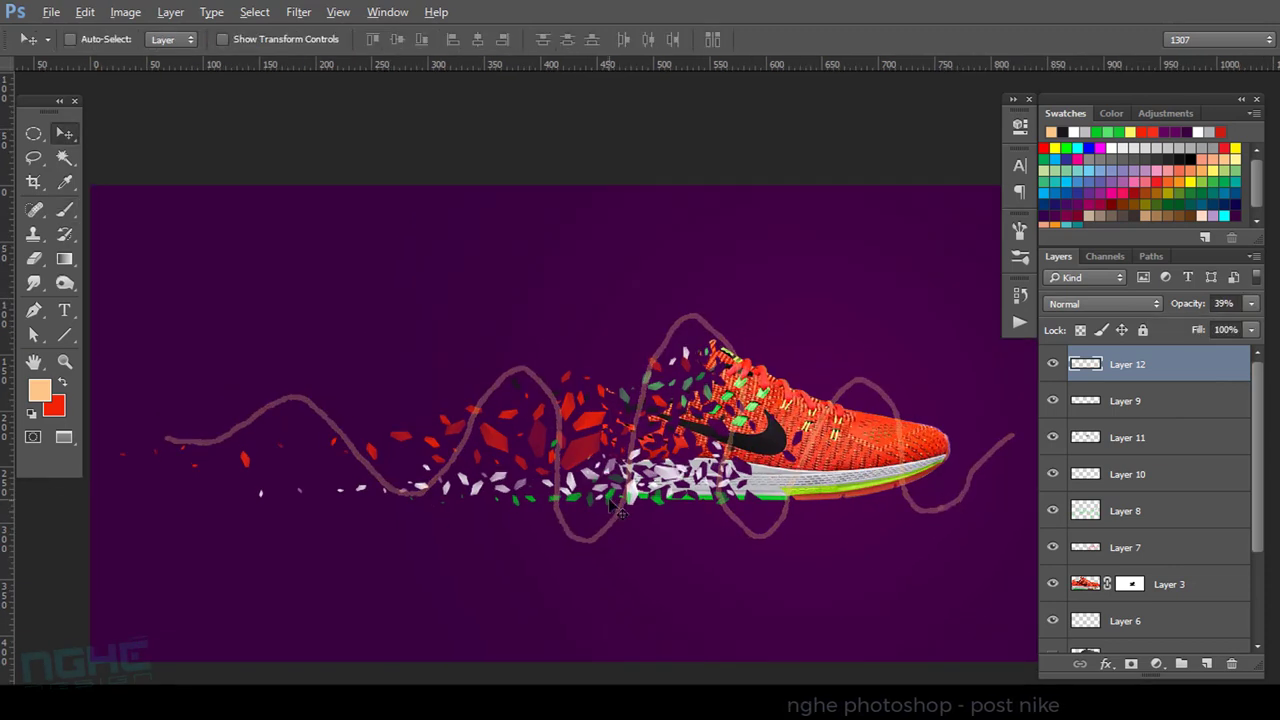
scroll(619, 508, "up", 1)
left_click_drag(713, 464, 651, 478)
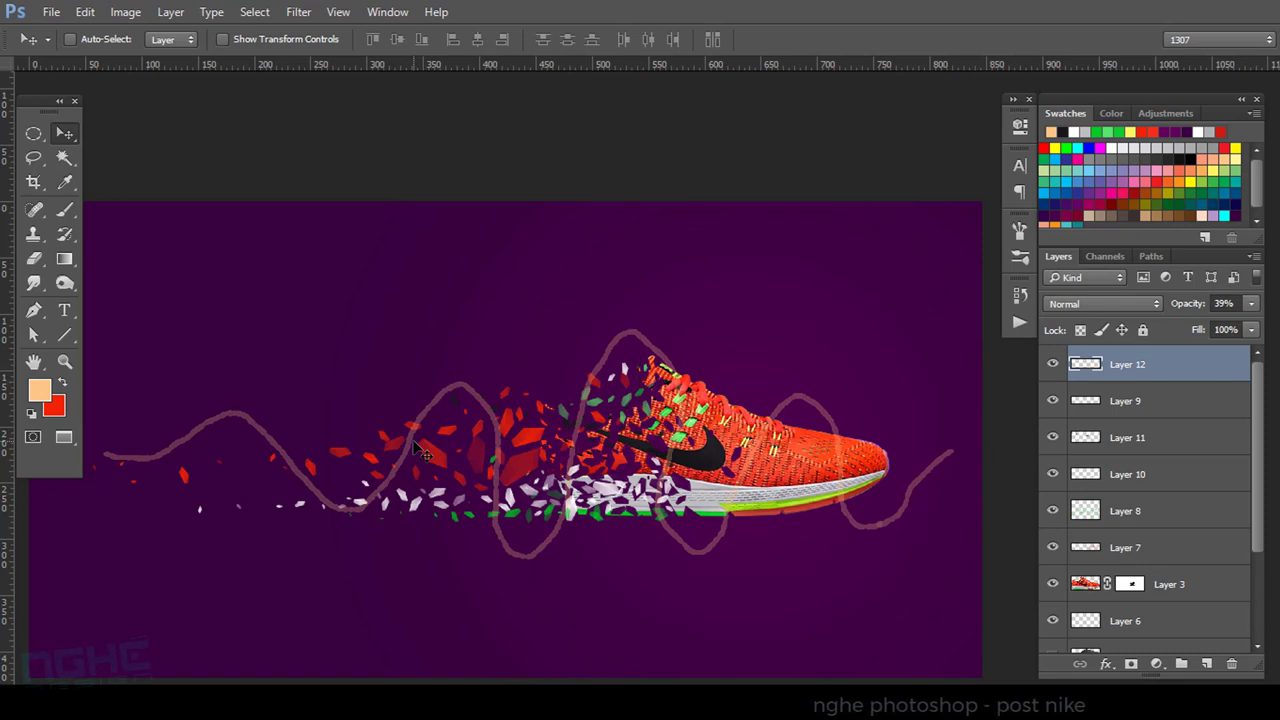
key("b")
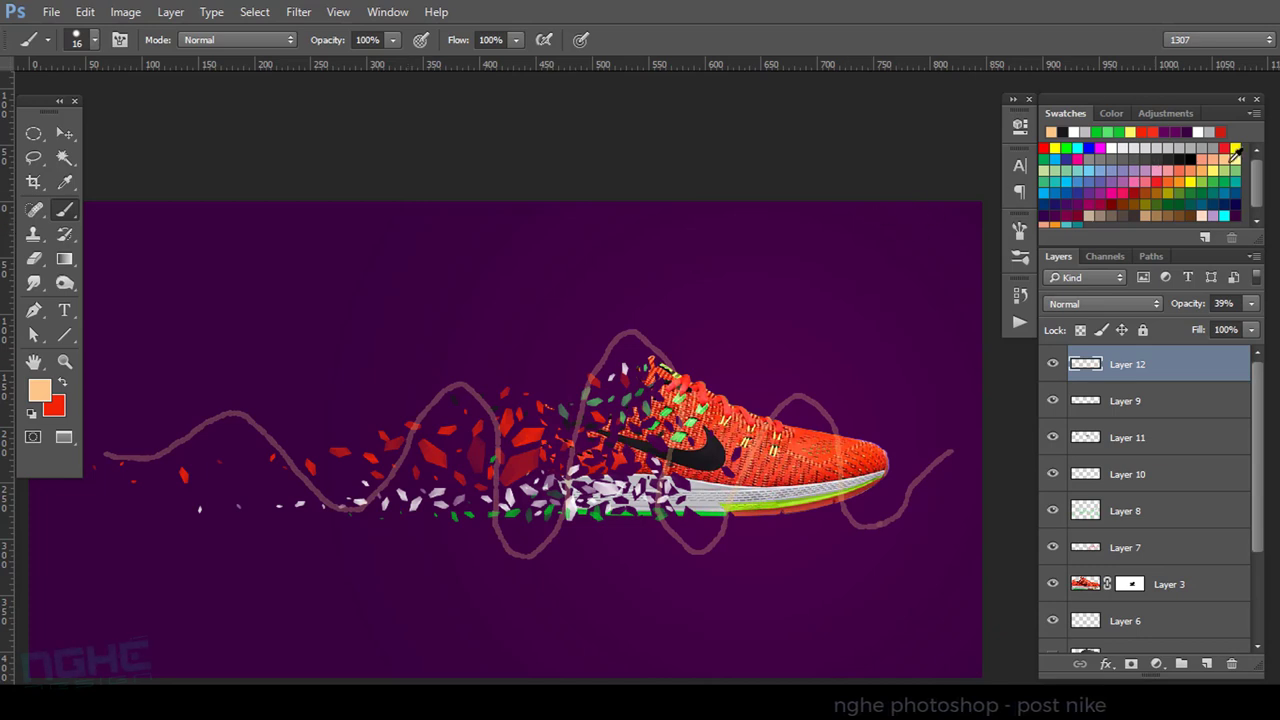
Try pale yellow strokes, add new Layer 13 above Layer 12, and undo the trials.
left_click(1236, 159)
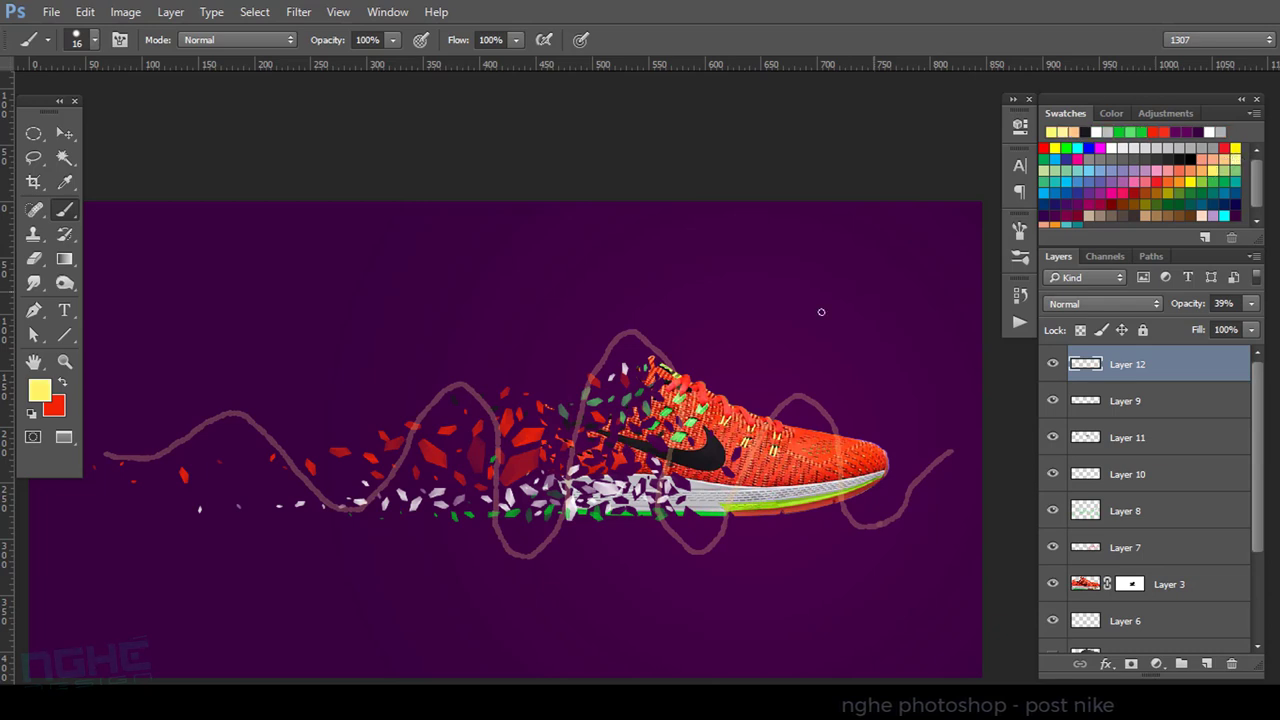
mouse_move(508, 380)
left_mouse_down()
mouse_move(520, 330)
mouse_move(551, 308)
left_mouse_up()
key("ctrl+z")
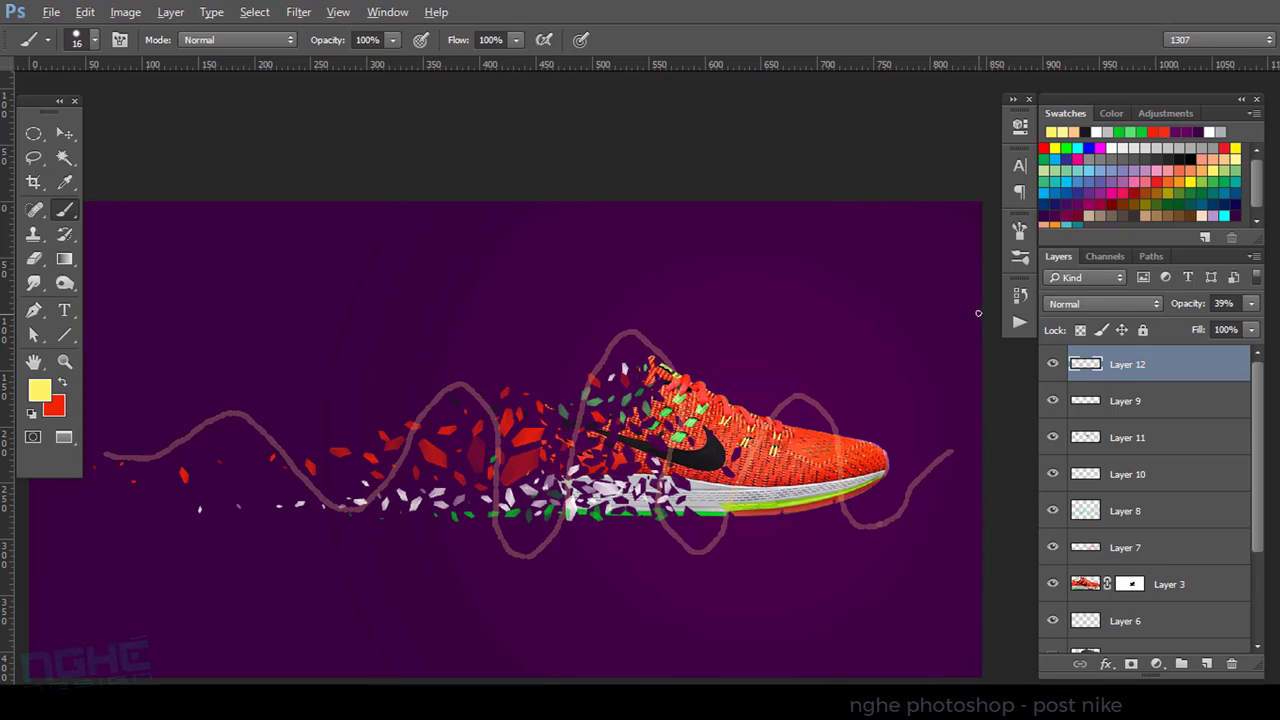
key("ctrl+shift+alt+n")
mouse_move(478, 352)
left_mouse_down()
mouse_move(514, 320)
mouse_move(544, 330)
left_mouse_up()
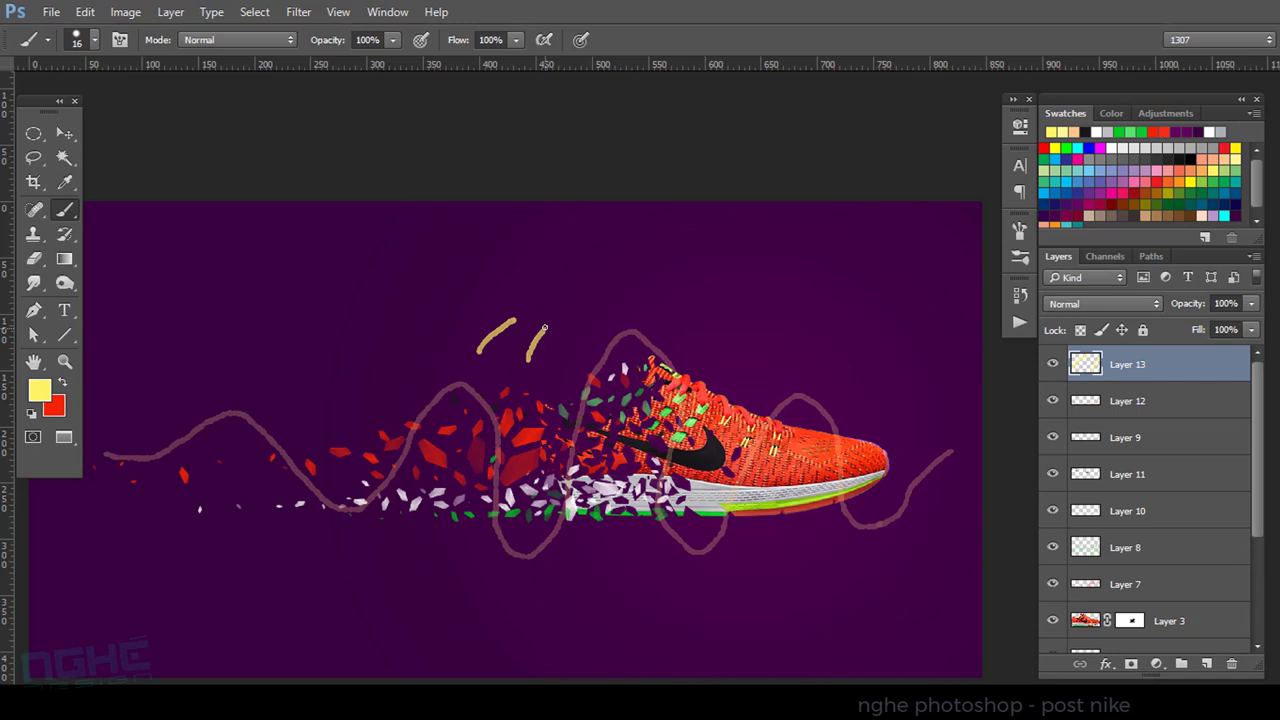
key("ctrl+z")
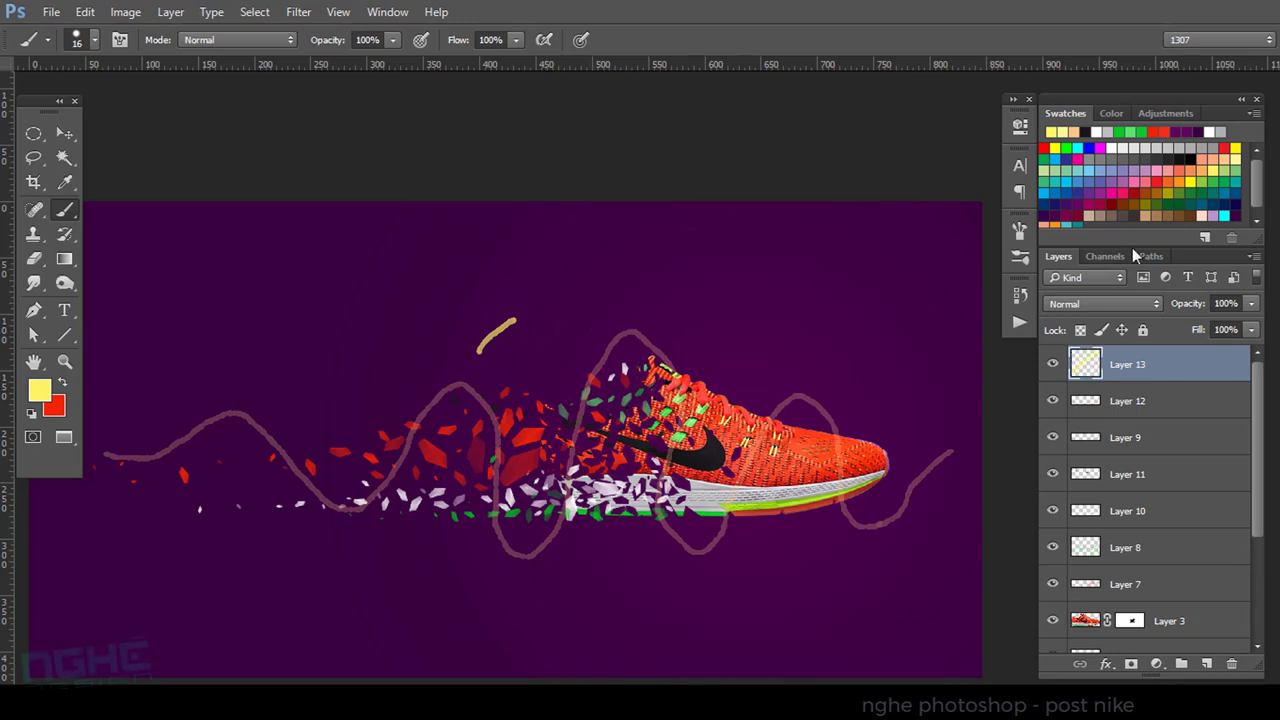
key("ctrl+alt+z")
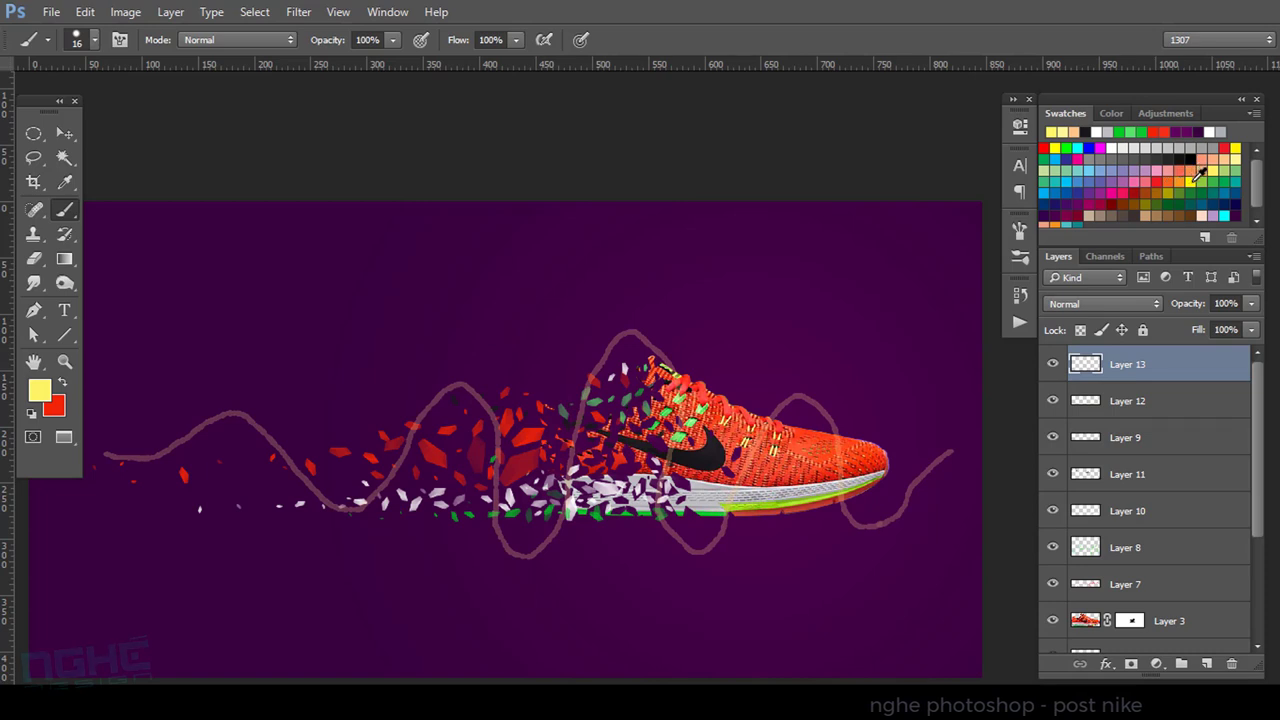
Switch to bright yellow and test wave strokes above the shards, undoing them.
left_click(1198, 174)
left_click_drag(438, 360, 558, 292)
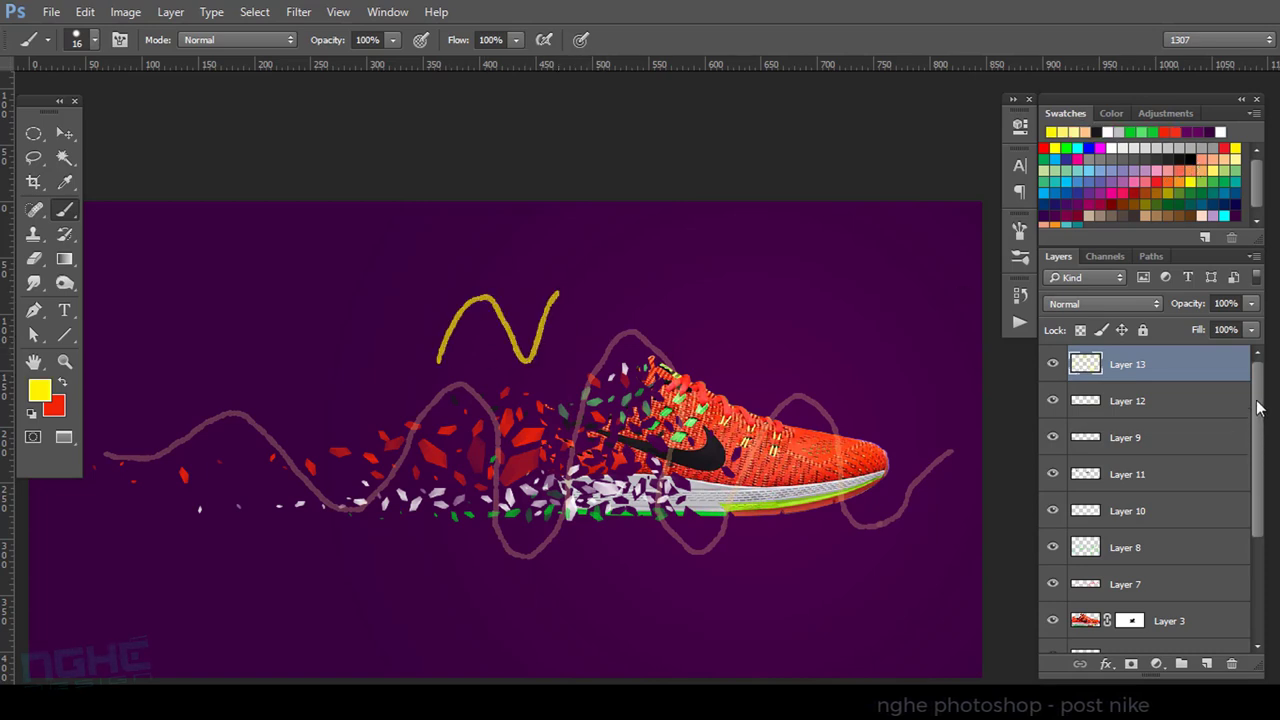
key("ctrl+z")
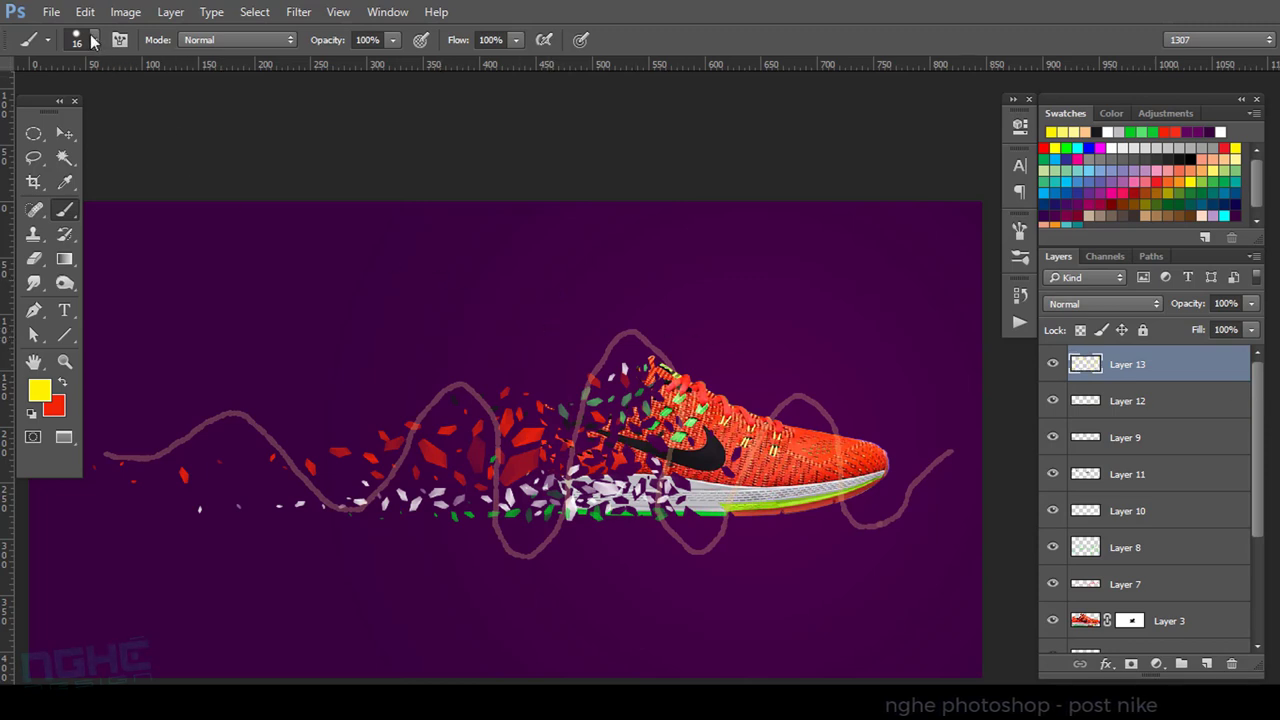
left_click_drag(488, 370, 506, 338)
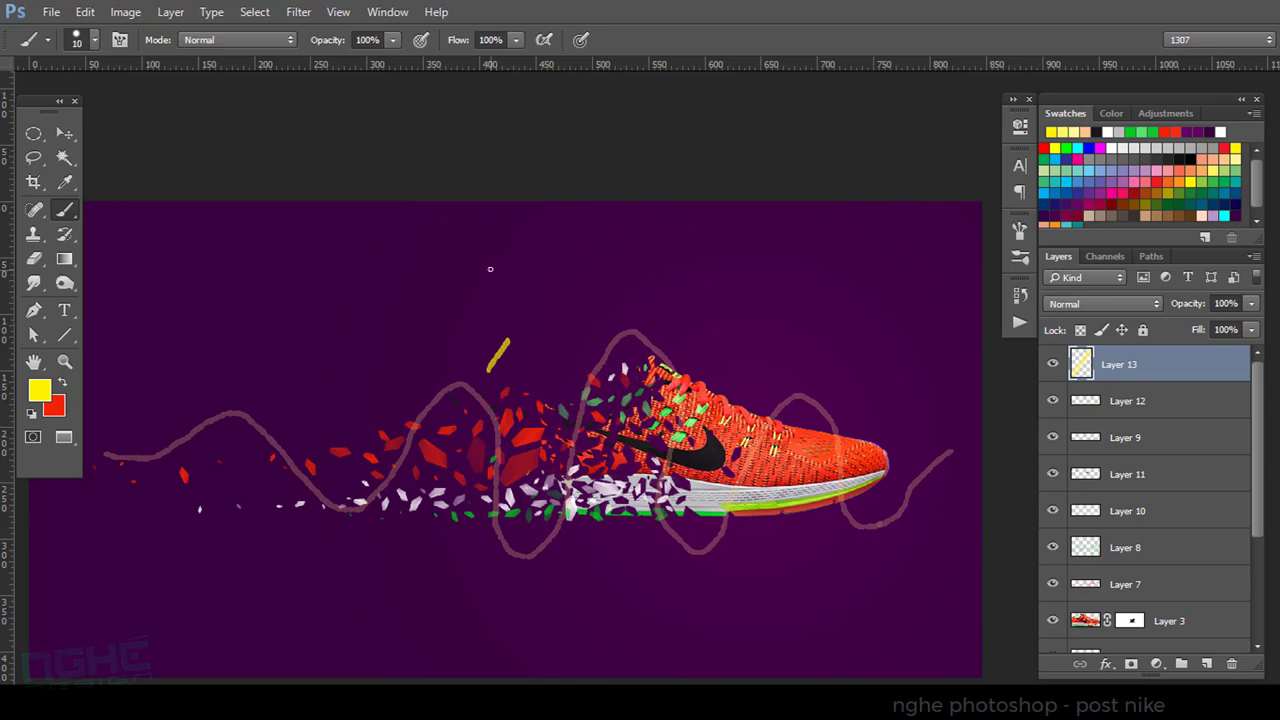
left_click_drag(506, 340, 545, 290)
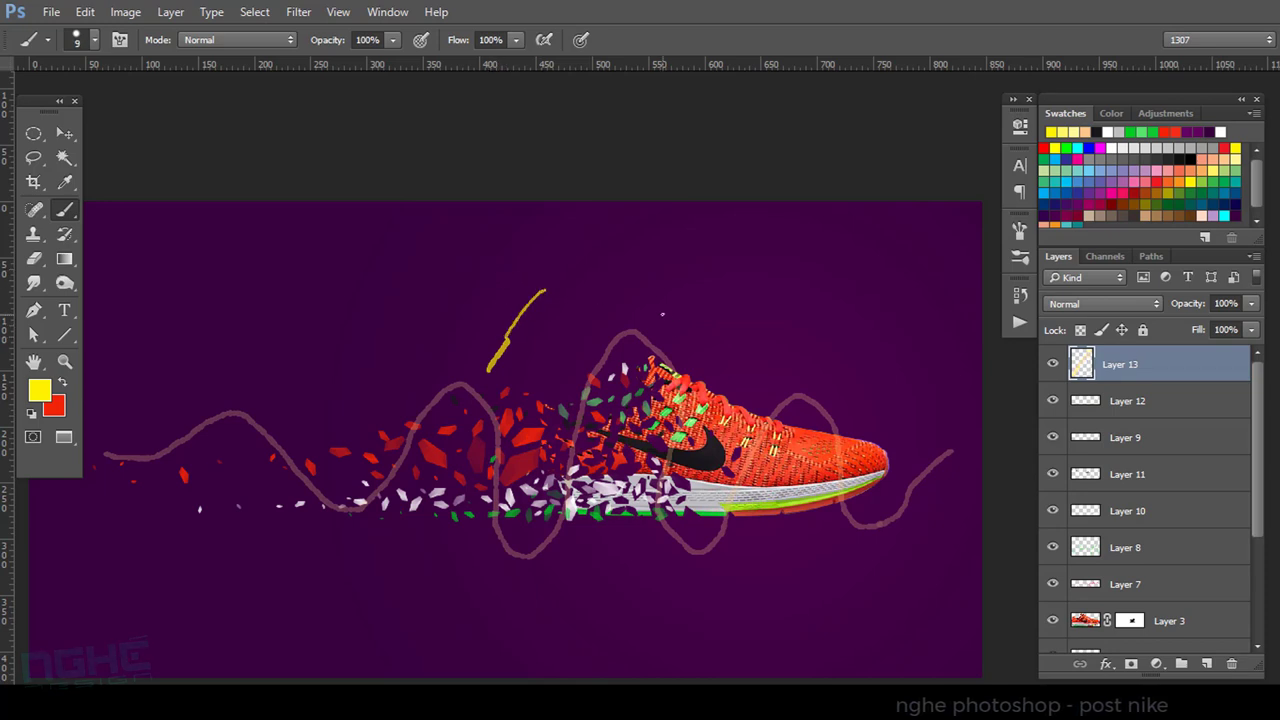
key("ctrl+z")
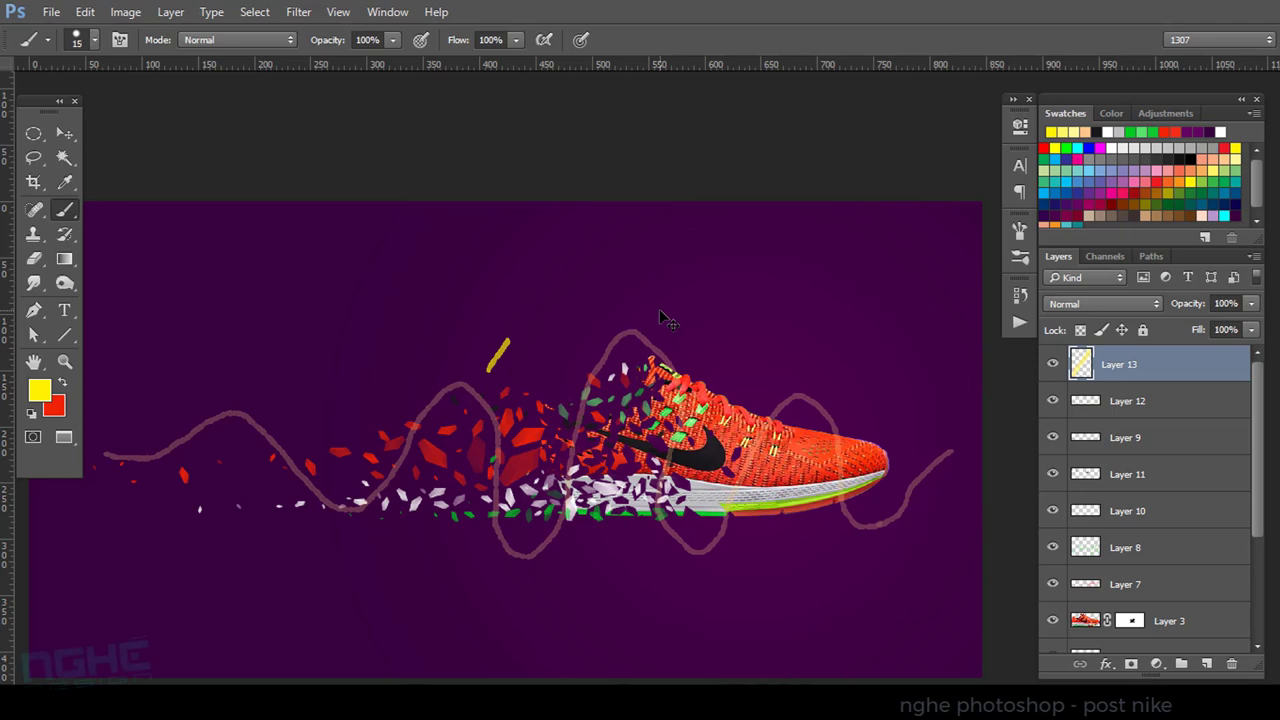
Set the brush size to 12 px and test a yellow zigzag, then undo it.
left_click(88, 40)
type("1")
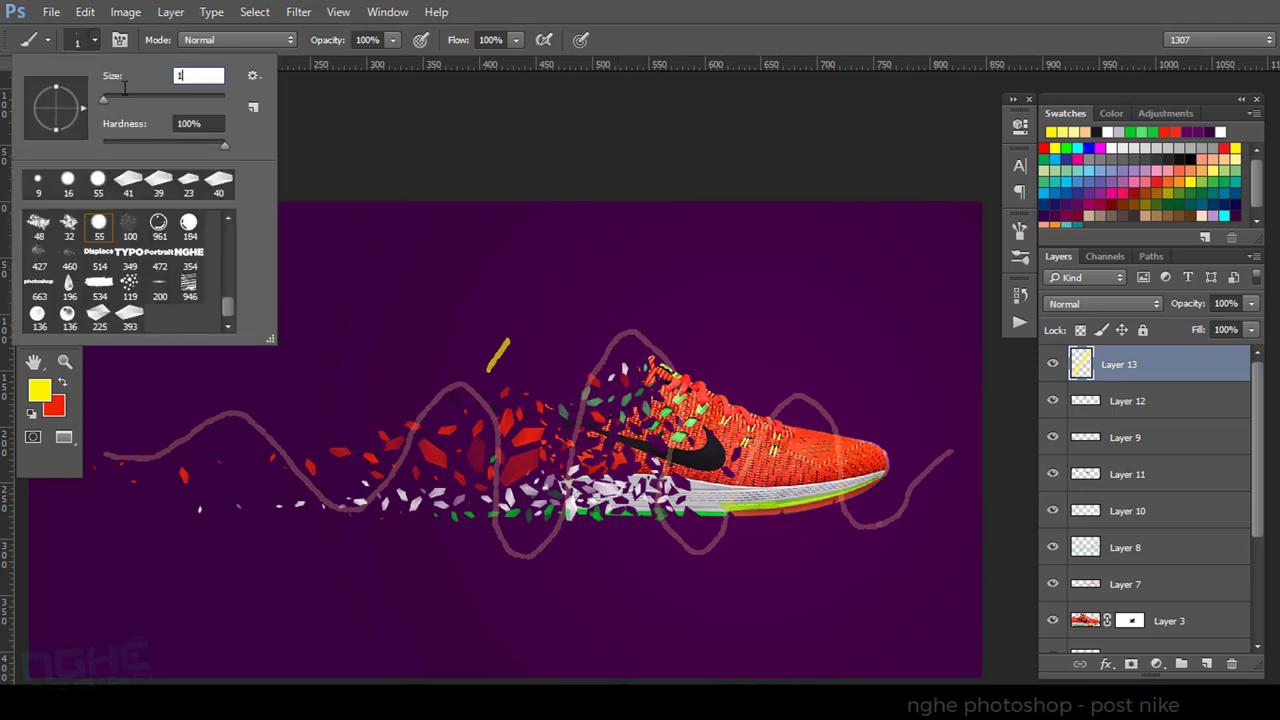
type("2")
key("Return")
left_click_drag(390, 341, 470, 300)
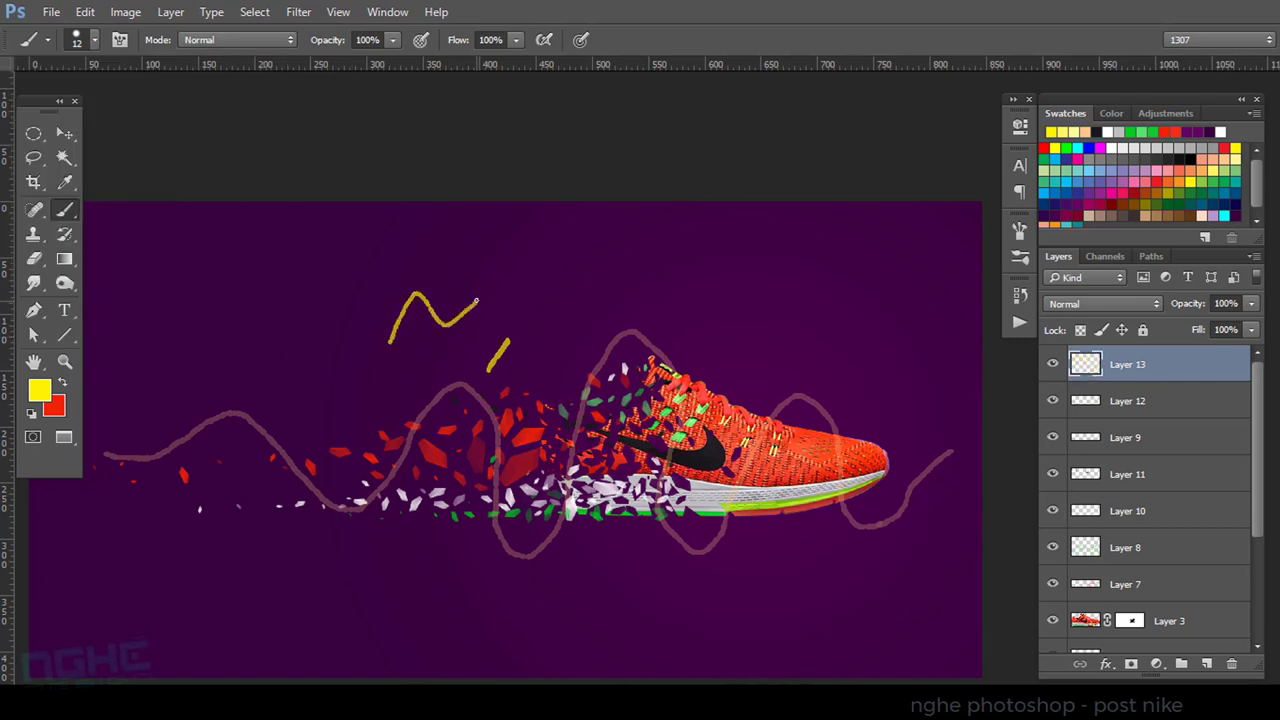
key("ctrl+z")
left_click_drag(447, 342, 519, 333)
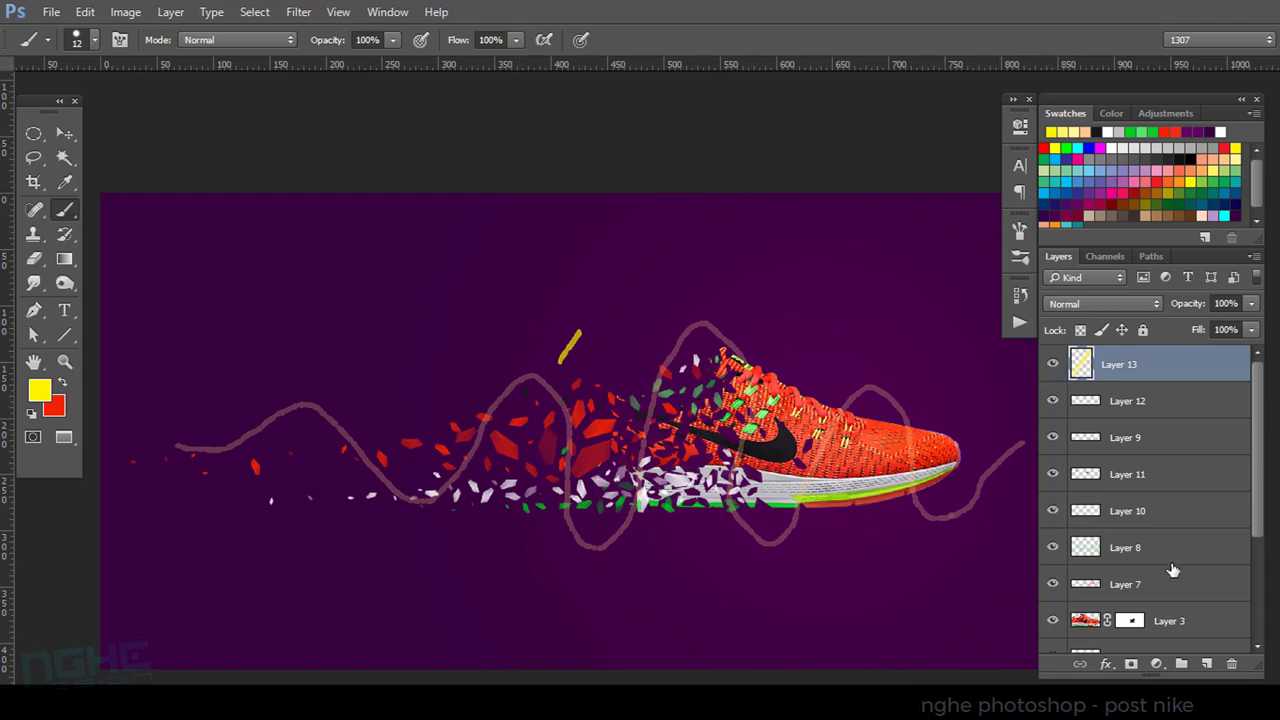
Clear all remaining content from Layer 13 with Select All, Delete and Deselect.
left_click(1054, 366)
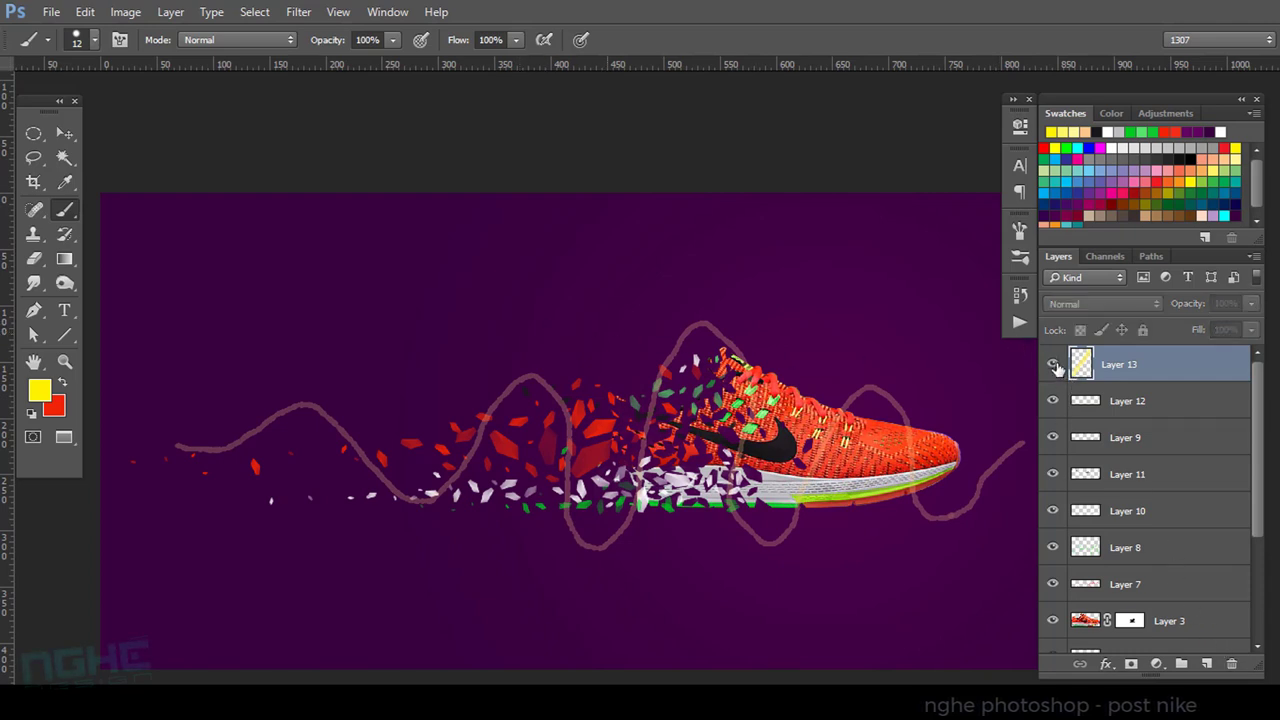
left_click(1054, 366)
key("ctrl+a")
key("Delete")
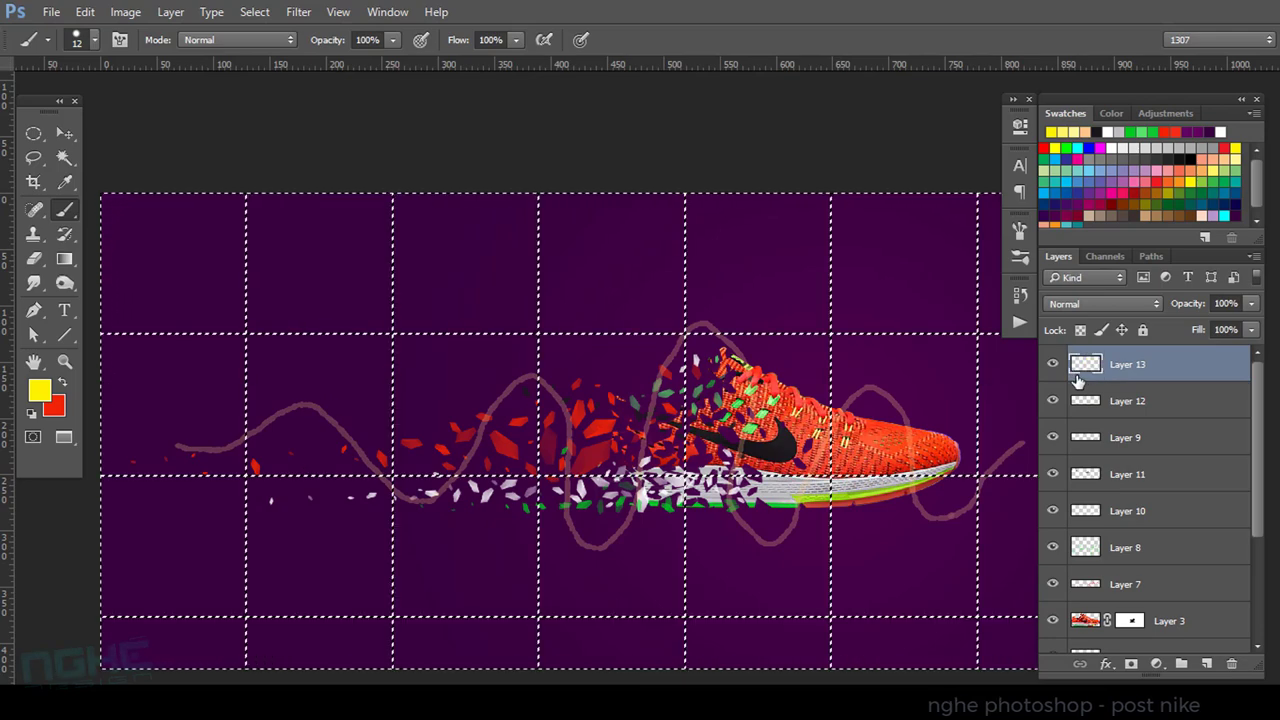
key("ctrl+d")
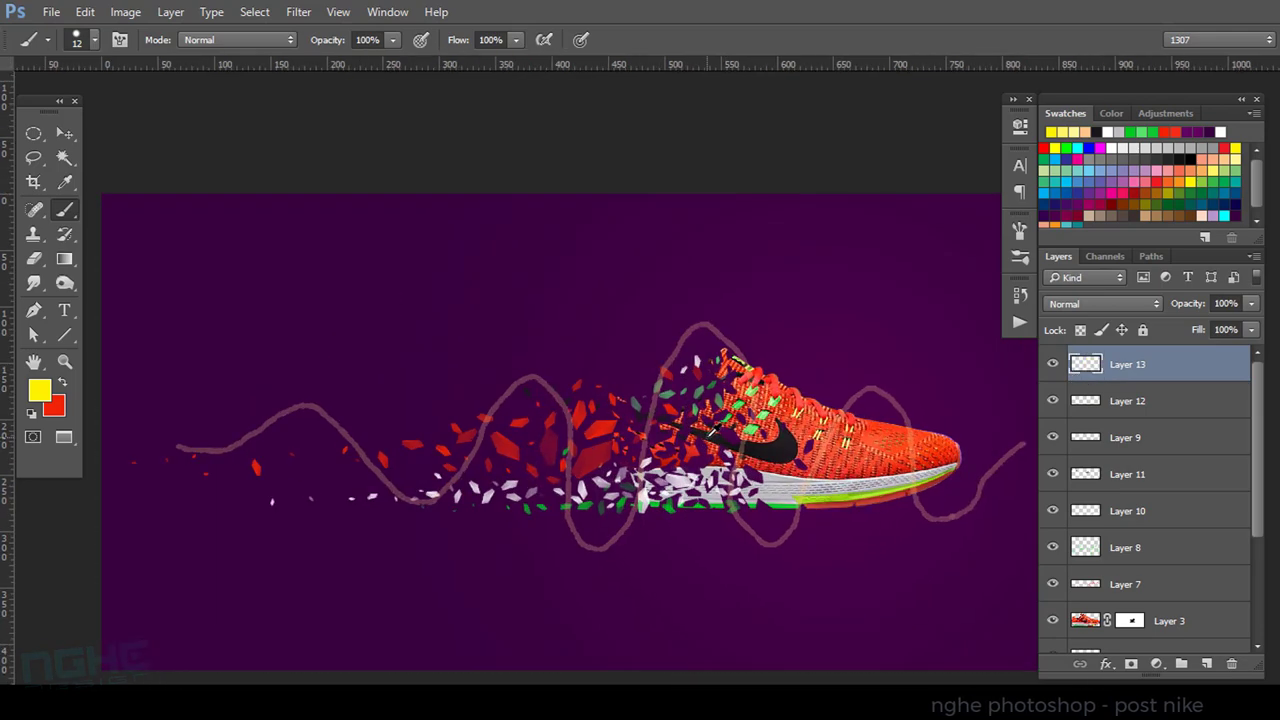
scroll(835, 444, "down", 1)
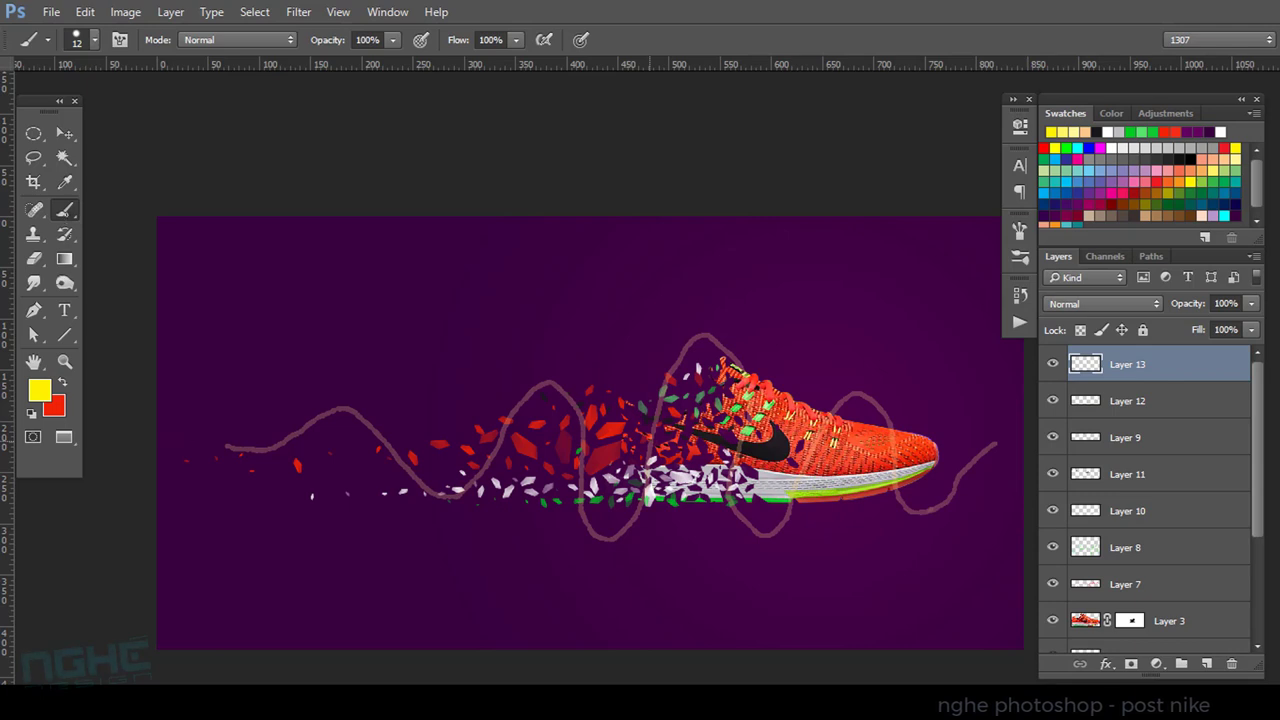
key("p")
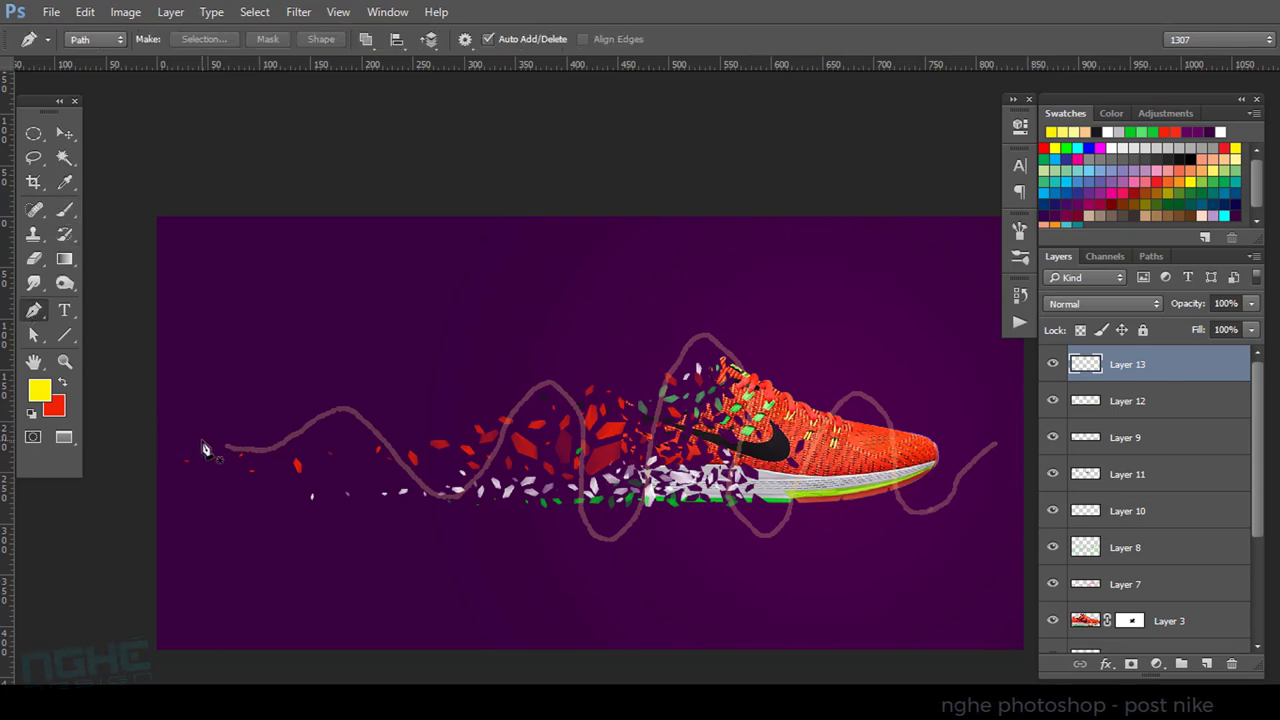
Draw smooth pen anchors from the wave's left end in tall loops up through the shoe.
left_click(197, 440)
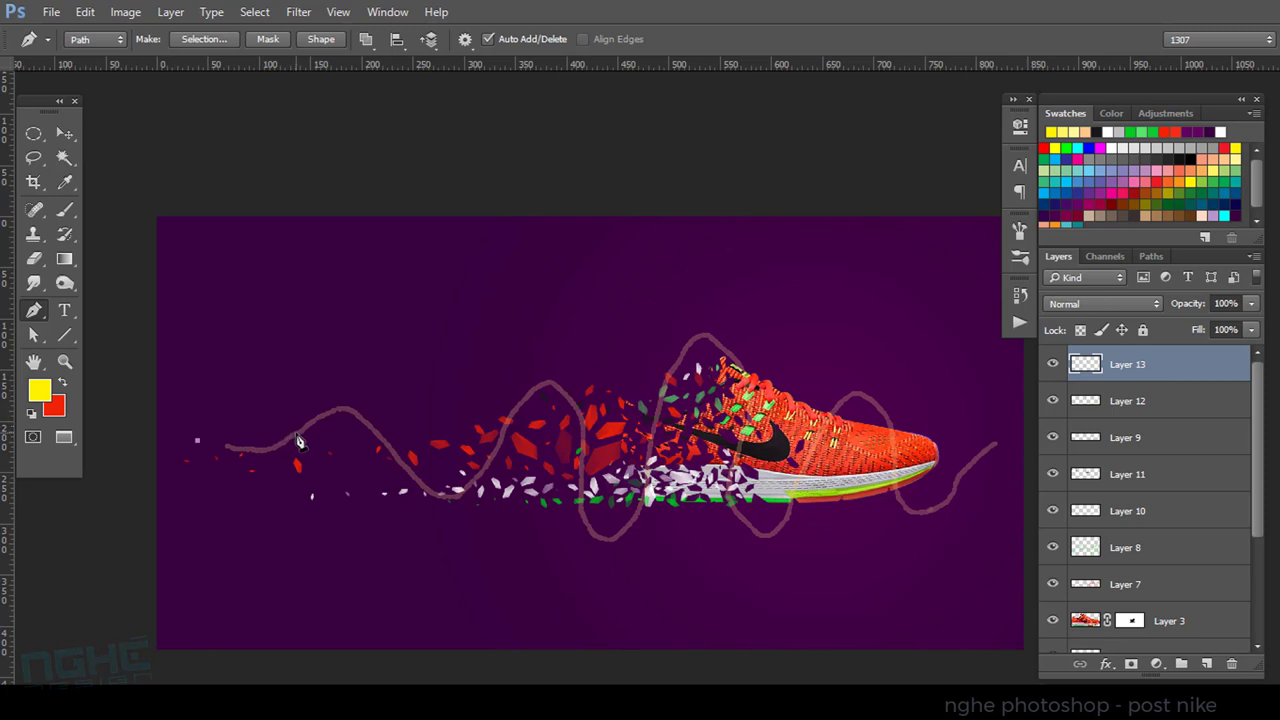
left_click_drag(297, 434, 341, 389)
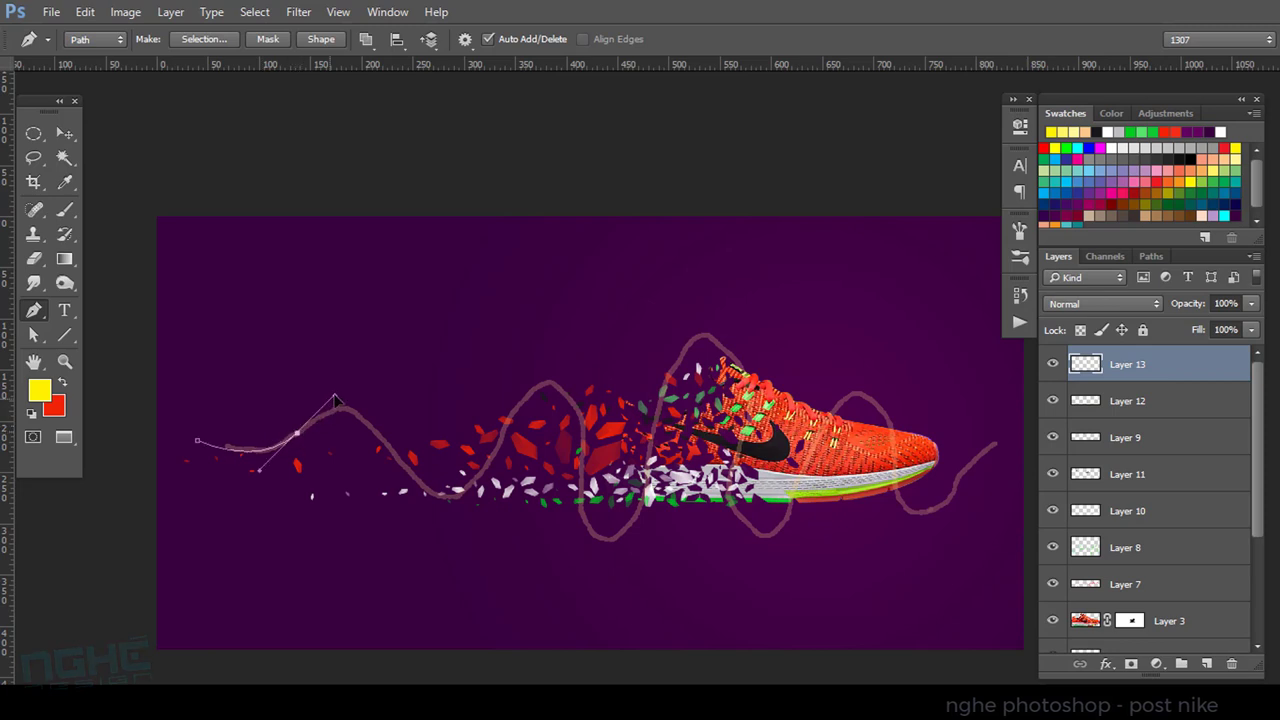
left_click(418, 487)
mouse_move(503, 440)
left_mouse_down()
mouse_move(537, 377)
mouse_move(527, 348)
left_mouse_up()
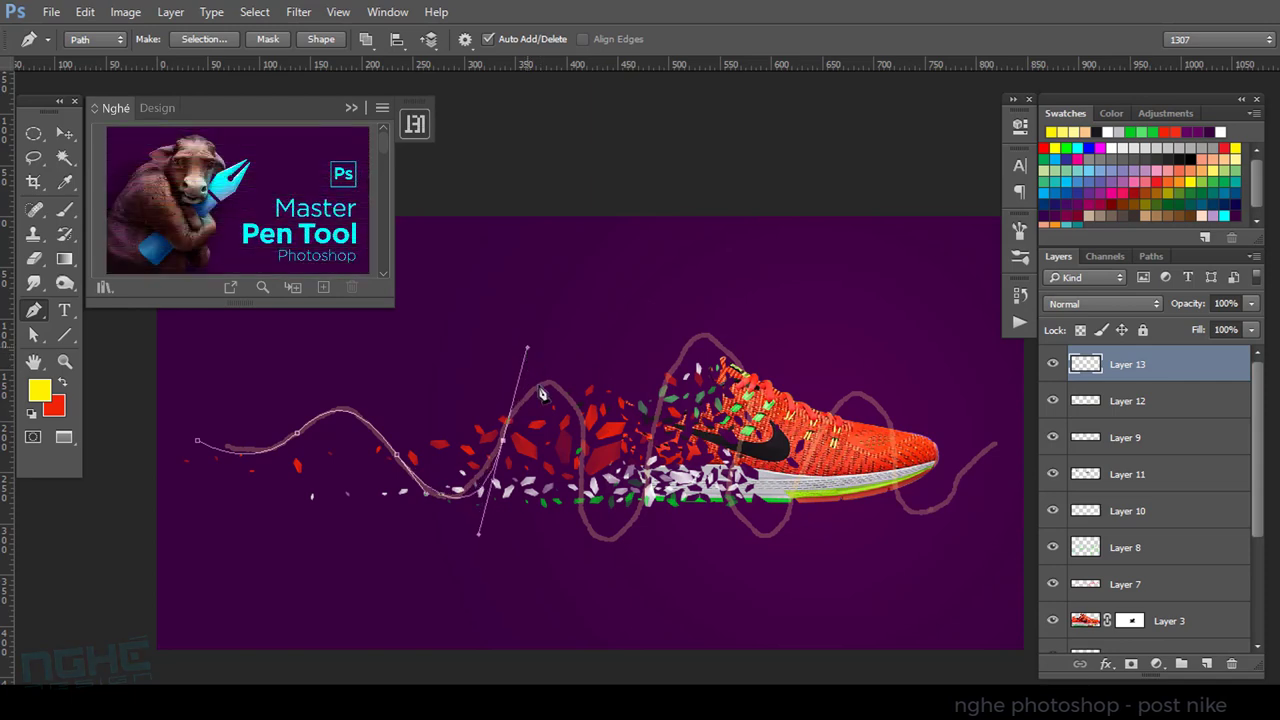
left_click_drag(579, 448, 588, 543)
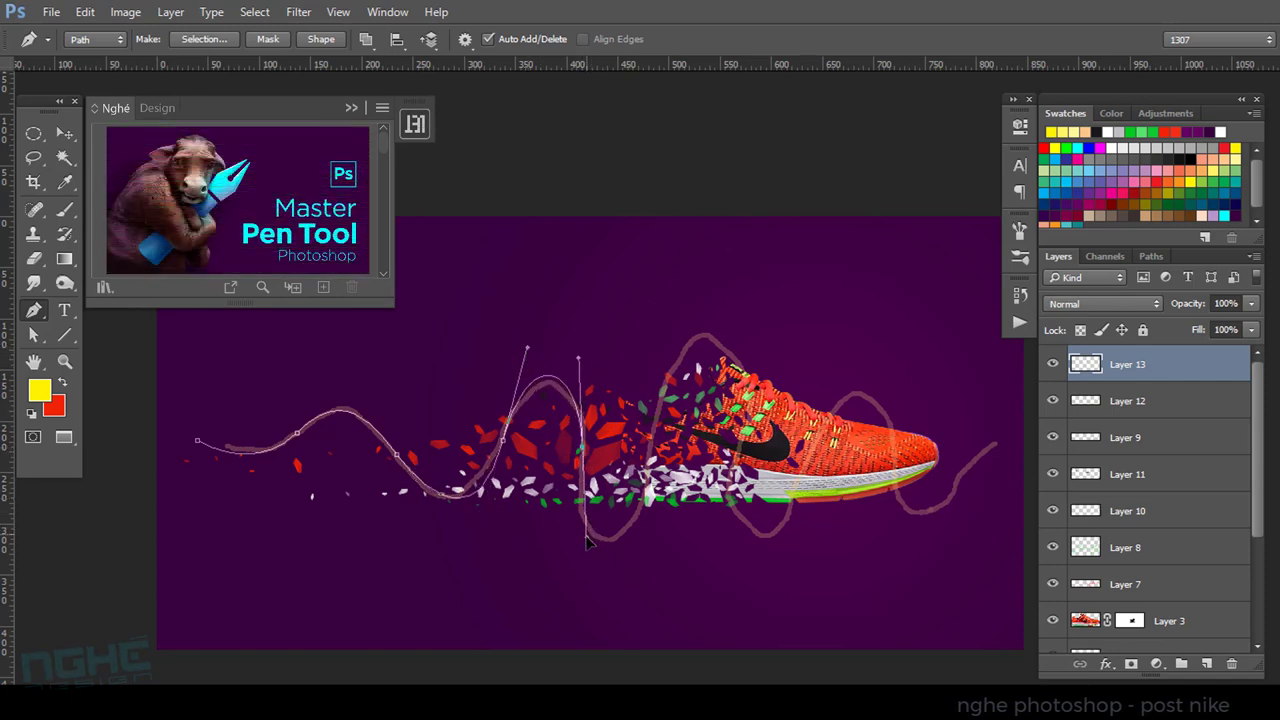
left_click_drag(655, 437, 692, 242)
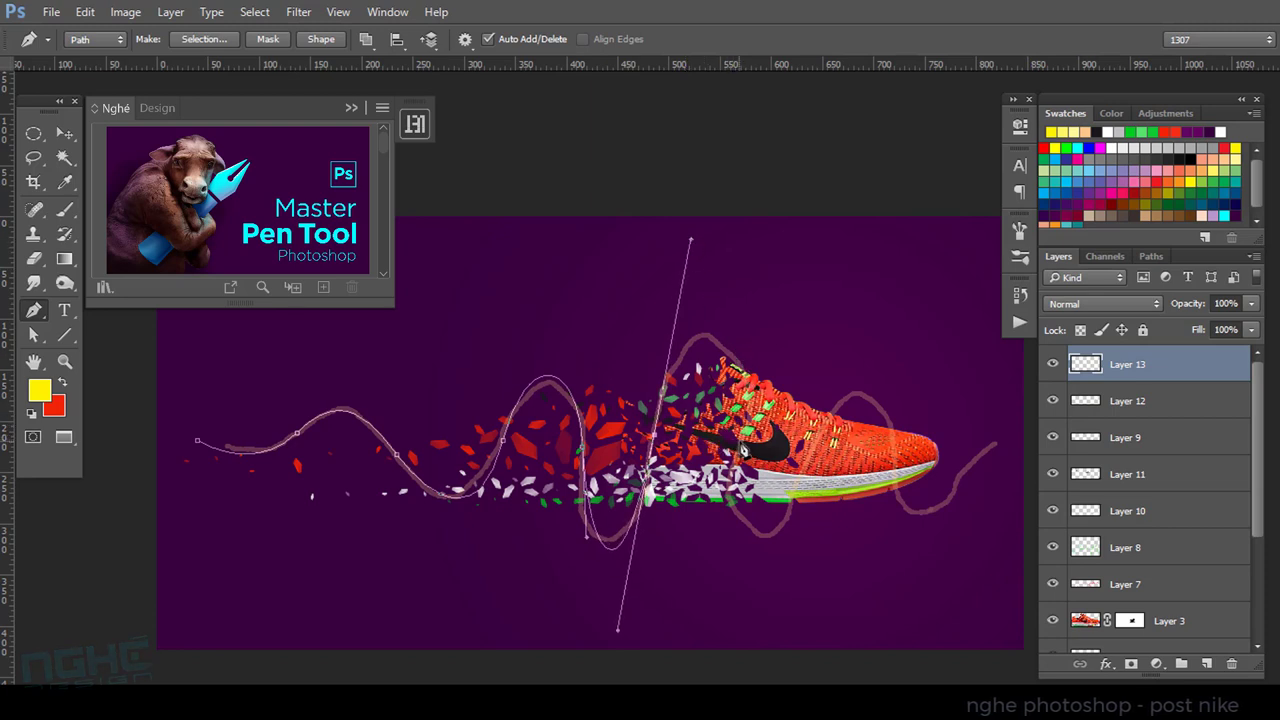
left_click_drag(742, 443, 740, 568)
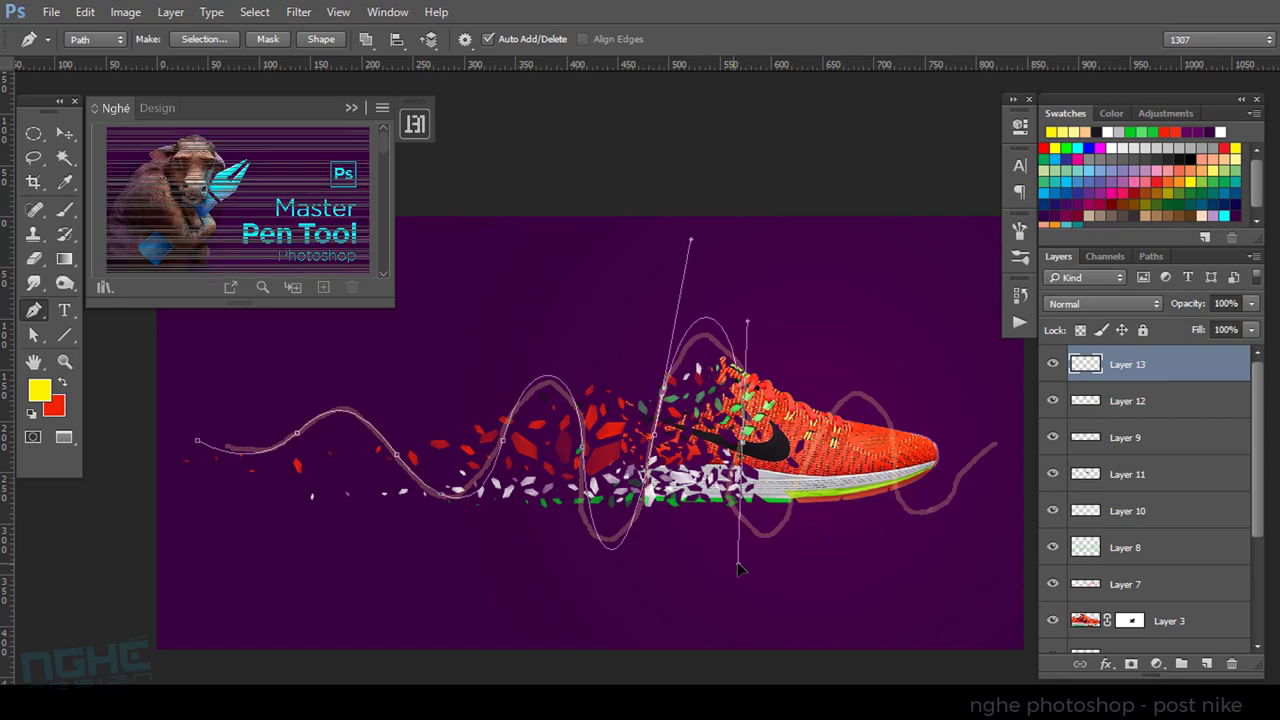
left_click_drag(808, 452, 840, 326)
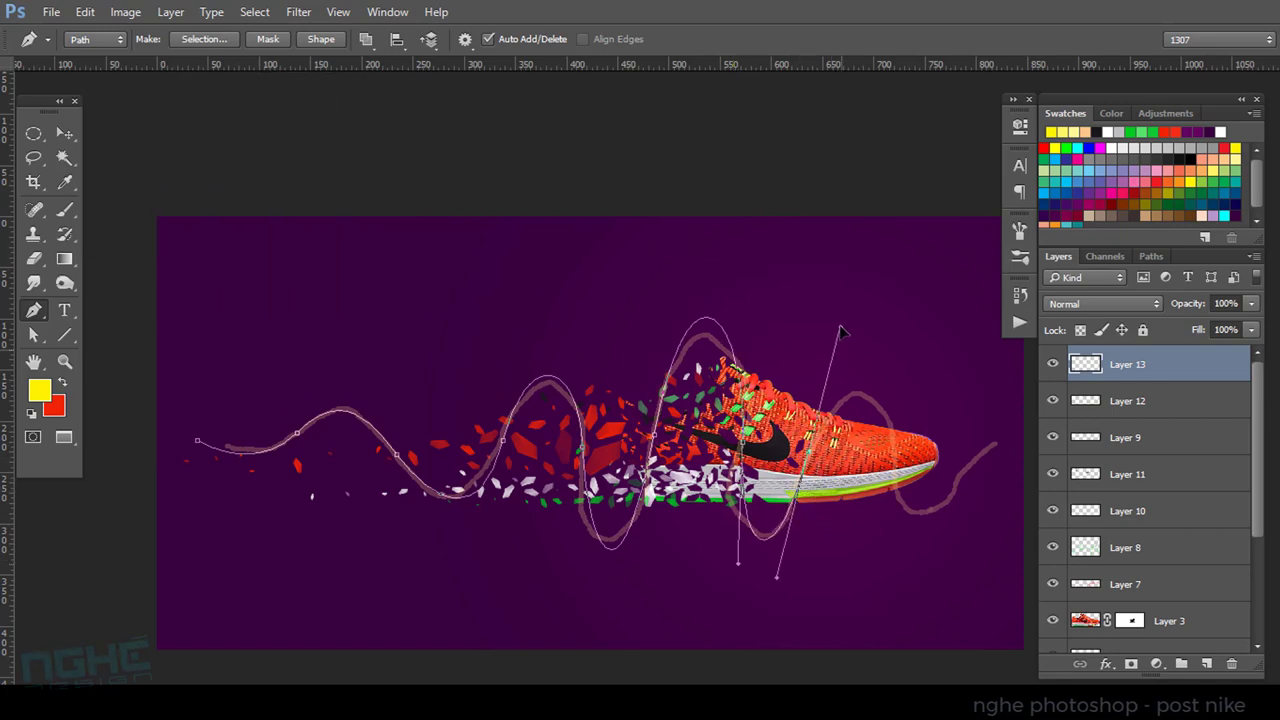
Continue the path across the shoe's front, past the toe, ending in a small curl.
scroll(846, 408, "up", 4)
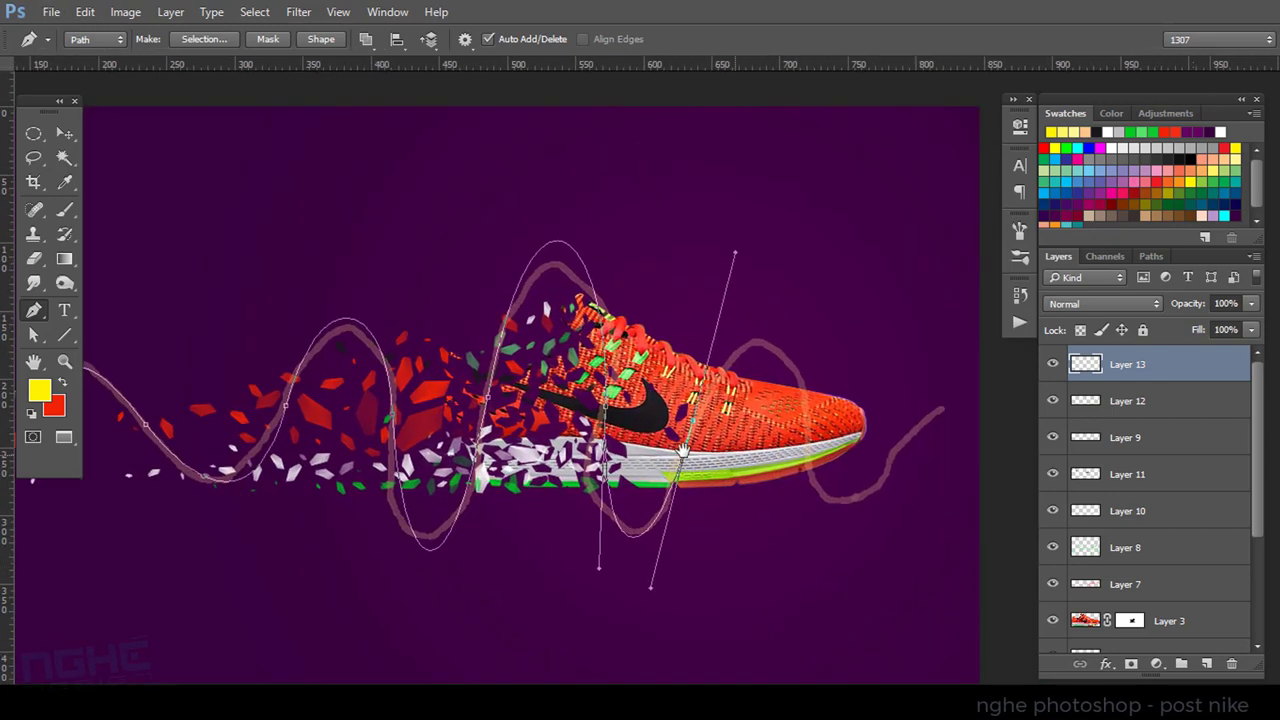
left_click_drag(680, 440, 678, 557)
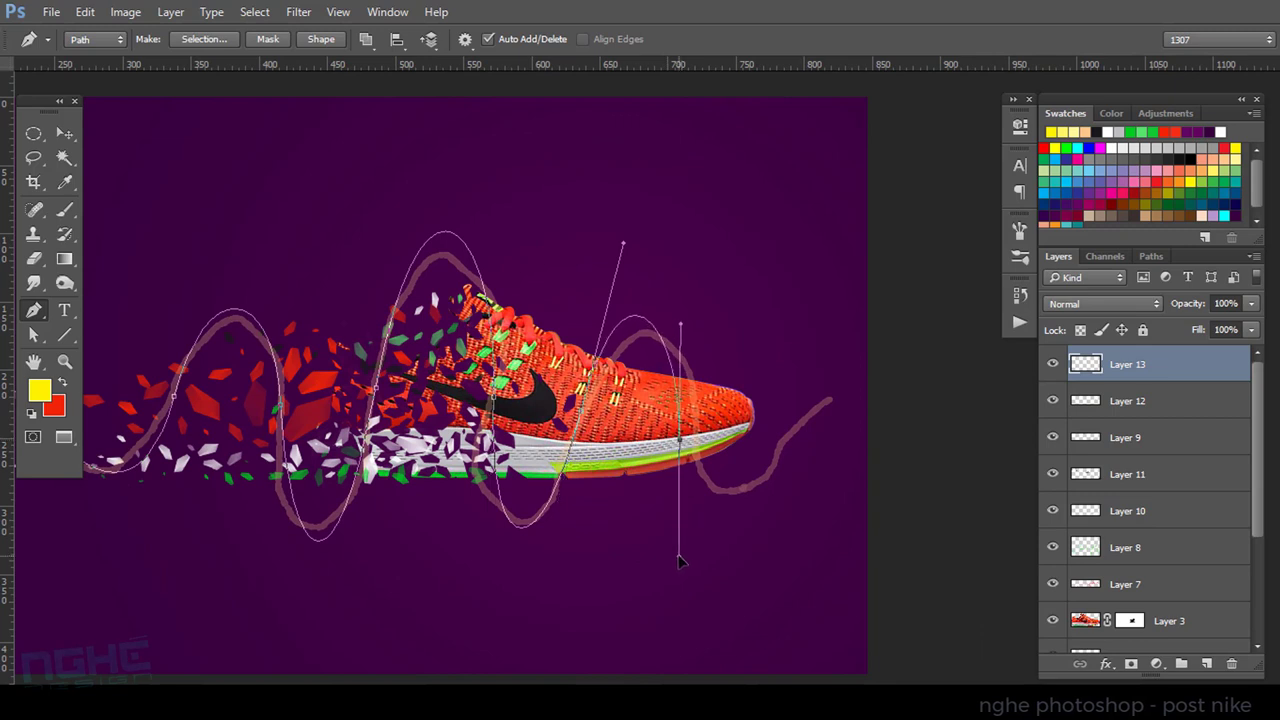
mouse_move(763, 431)
left_mouse_down()
mouse_move(794, 342)
mouse_move(786, 373)
left_mouse_up()
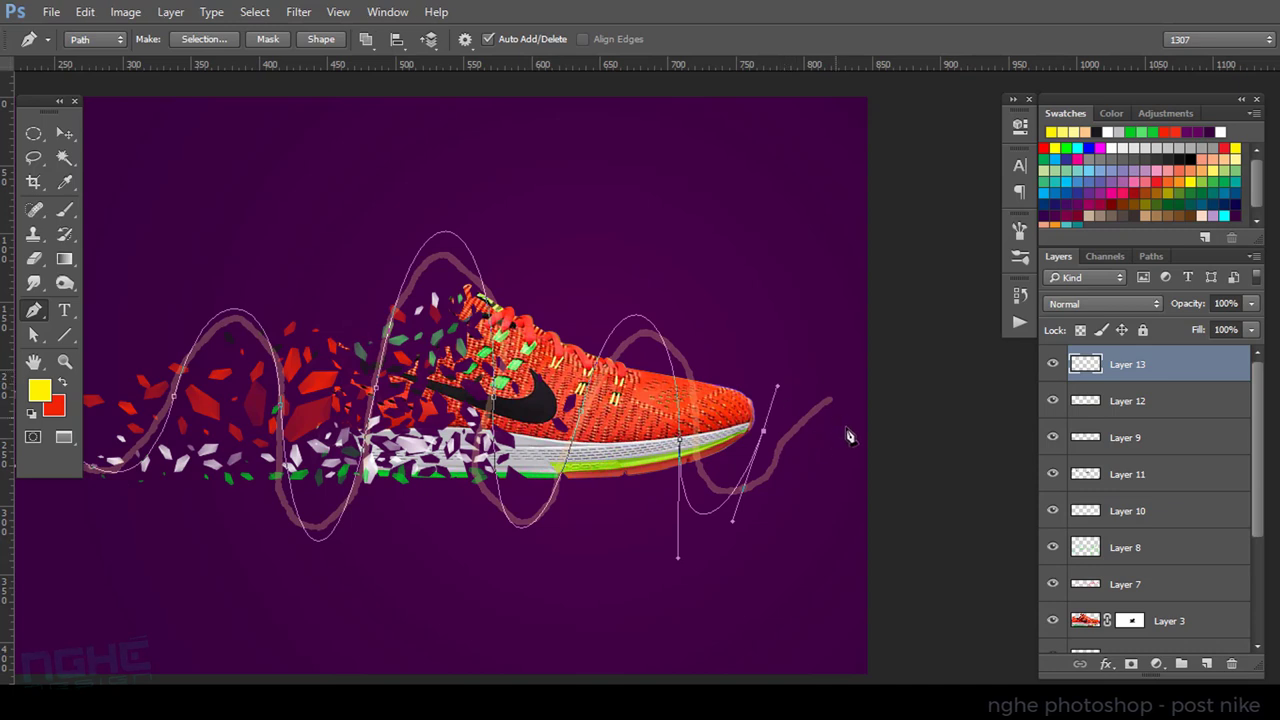
left_click_drag(834, 416, 857, 450)
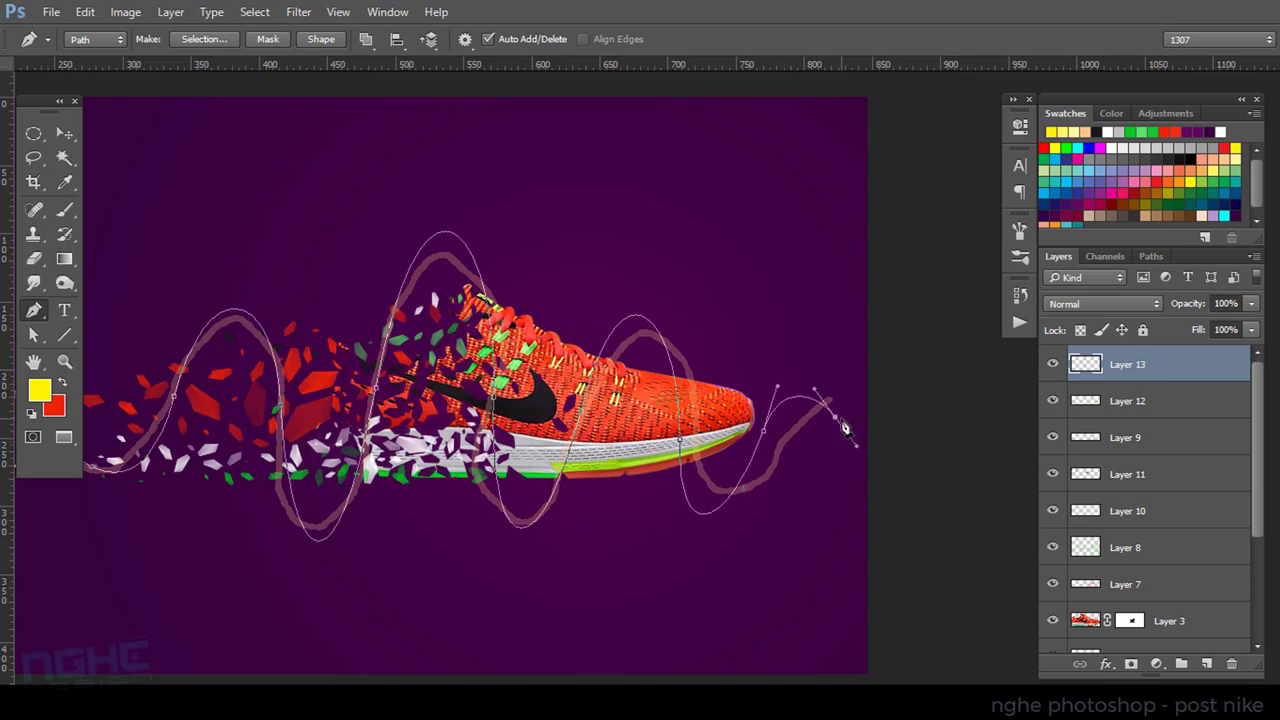
left_click(837, 420, "alt")
left_click_drag(848, 430, 865, 406)
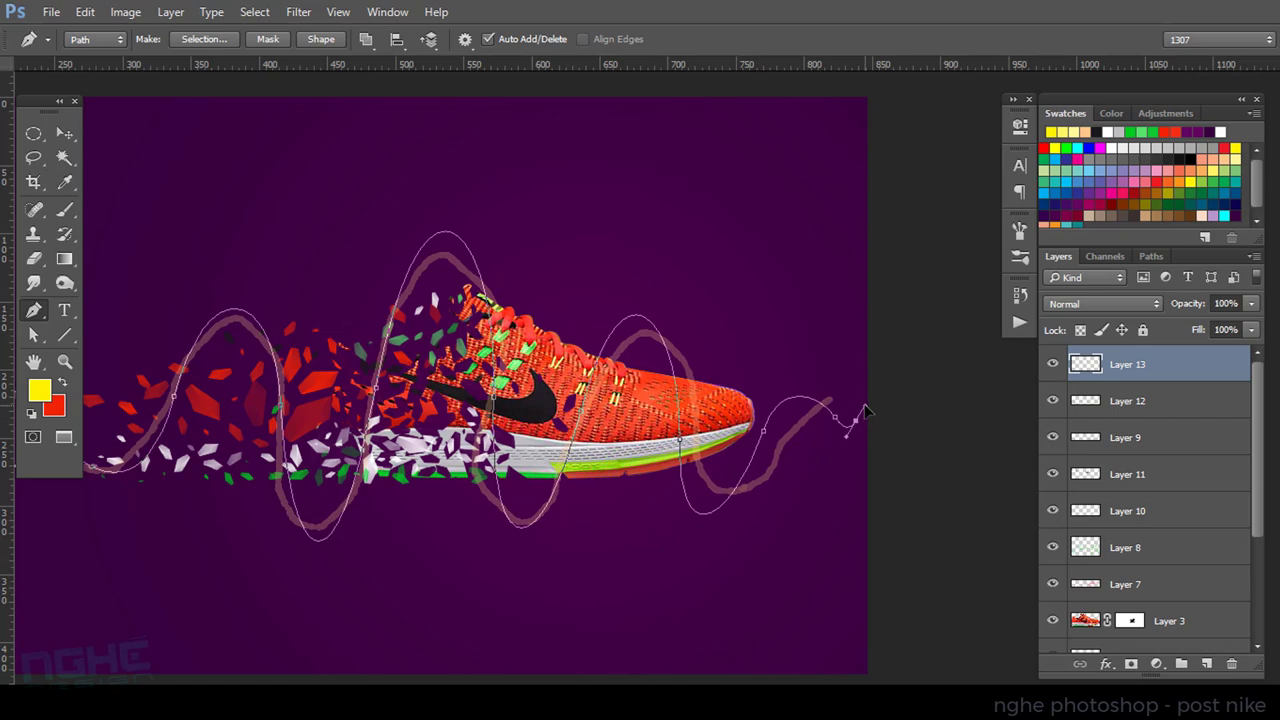
scroll(752, 450, "down", 2)
left_click_drag(551, 479, 690, 515)
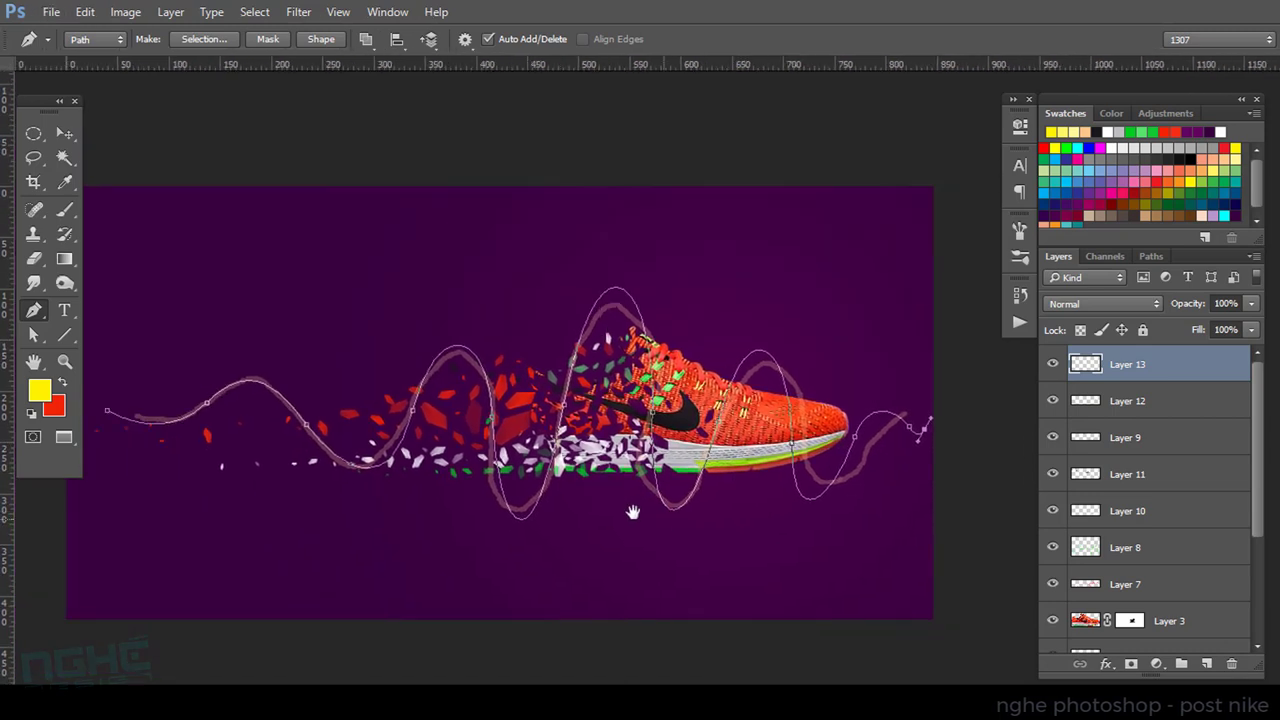
Hide Layer 12 and stroke the wave path with the yellow Brush via Stroke Path.
key("b")
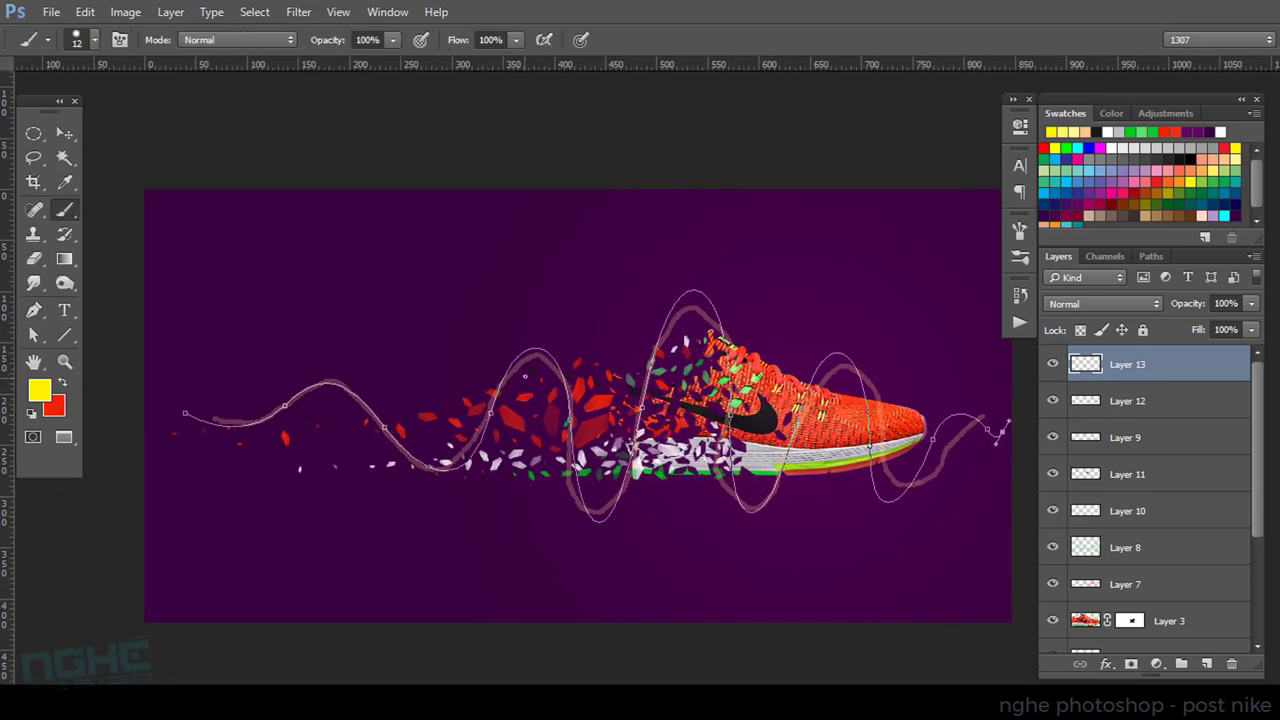
left_click(1052, 400)
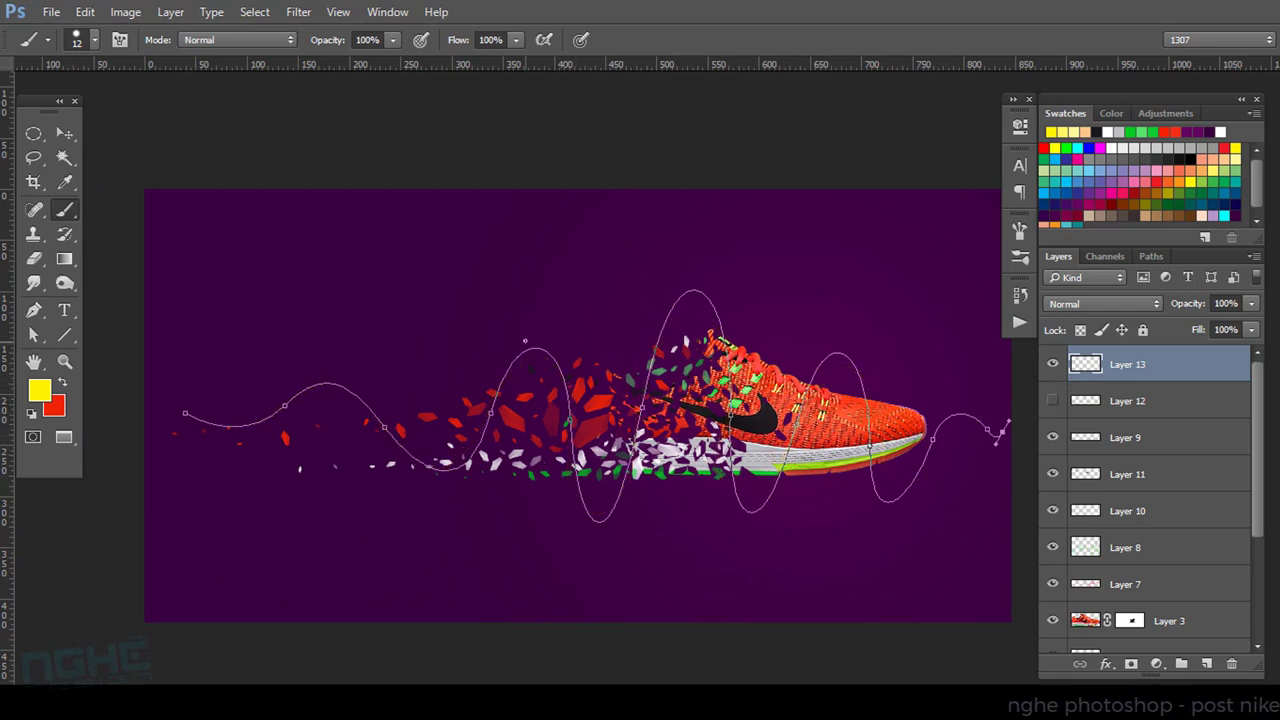
key("p")
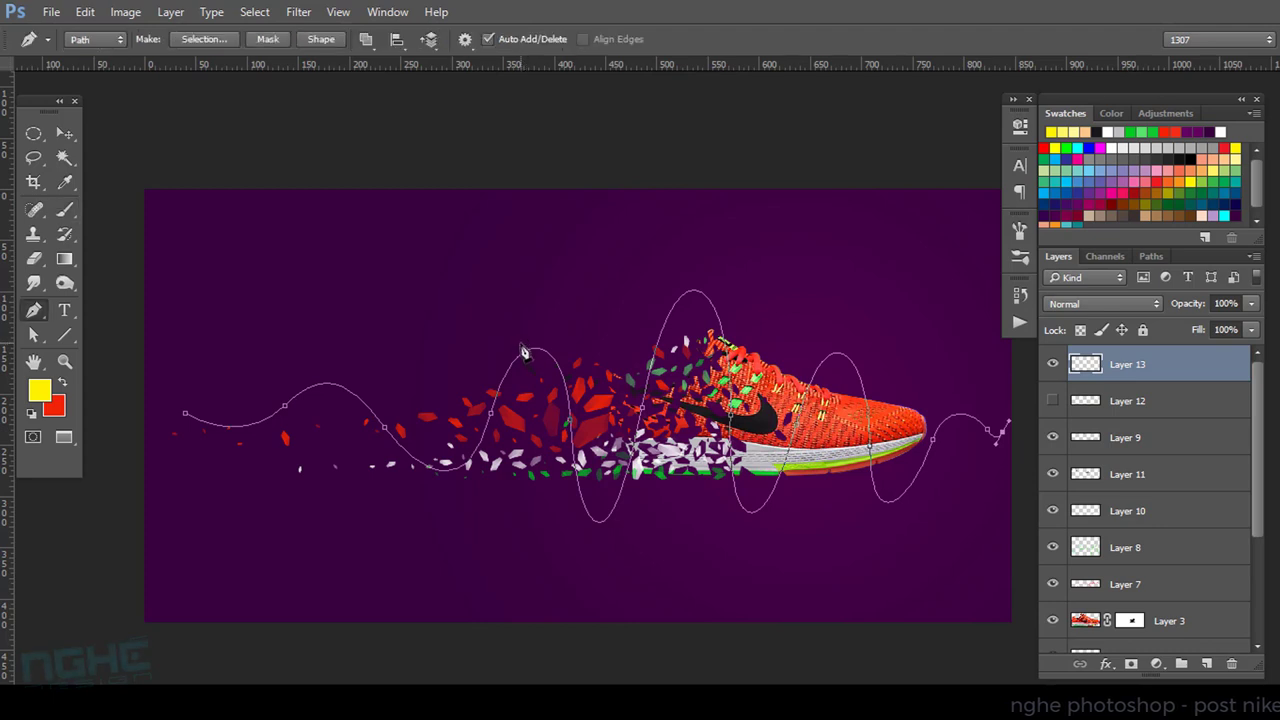
right_click(527, 353)
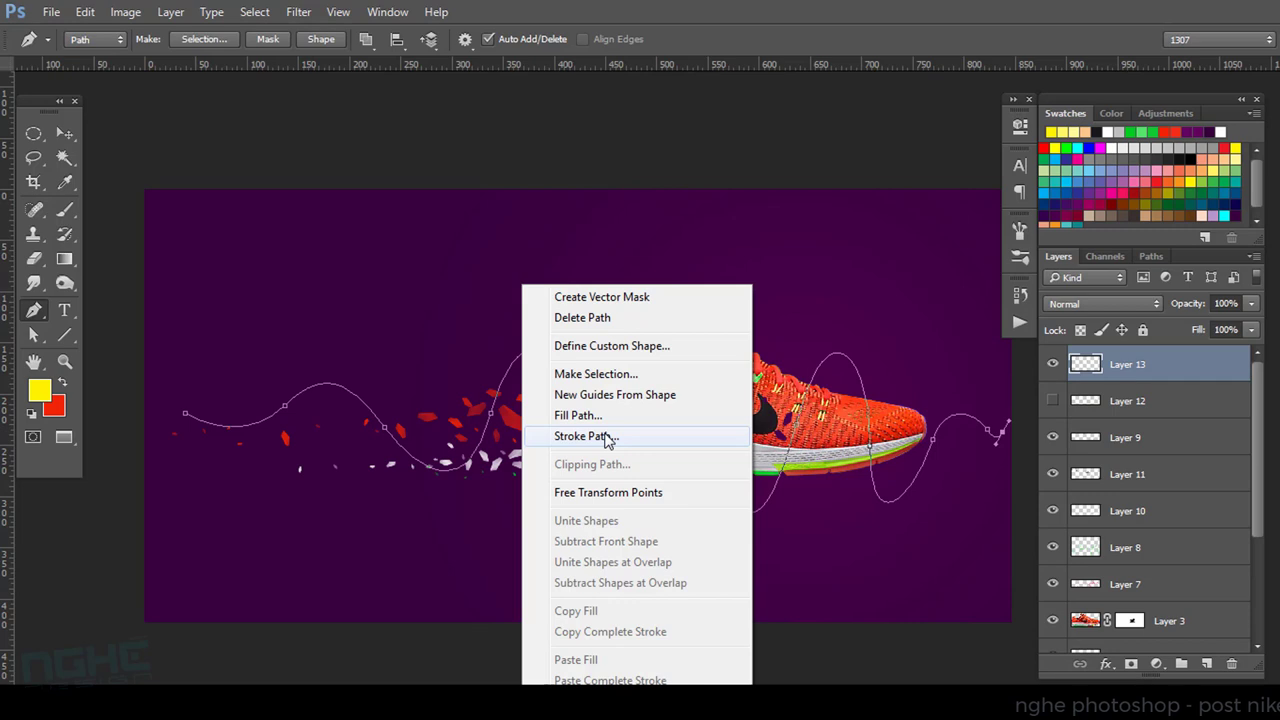
left_click(607, 437)
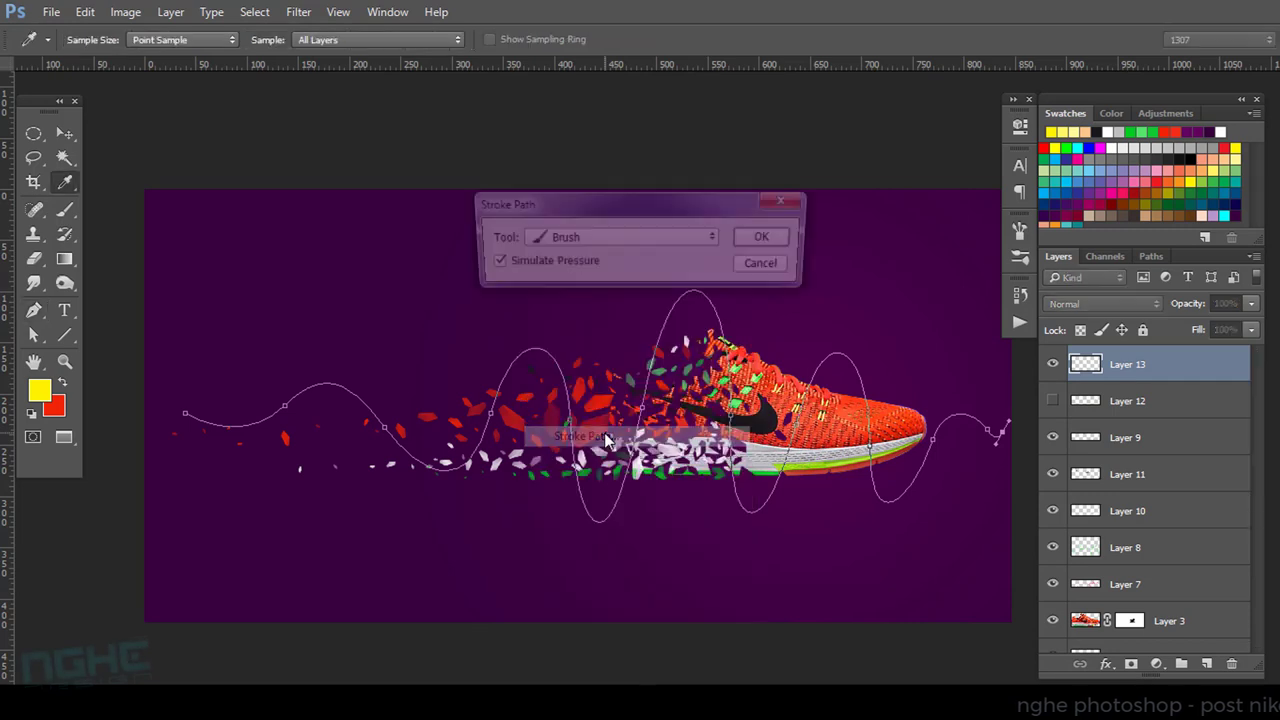
left_click(573, 246)
left_click(576, 260)
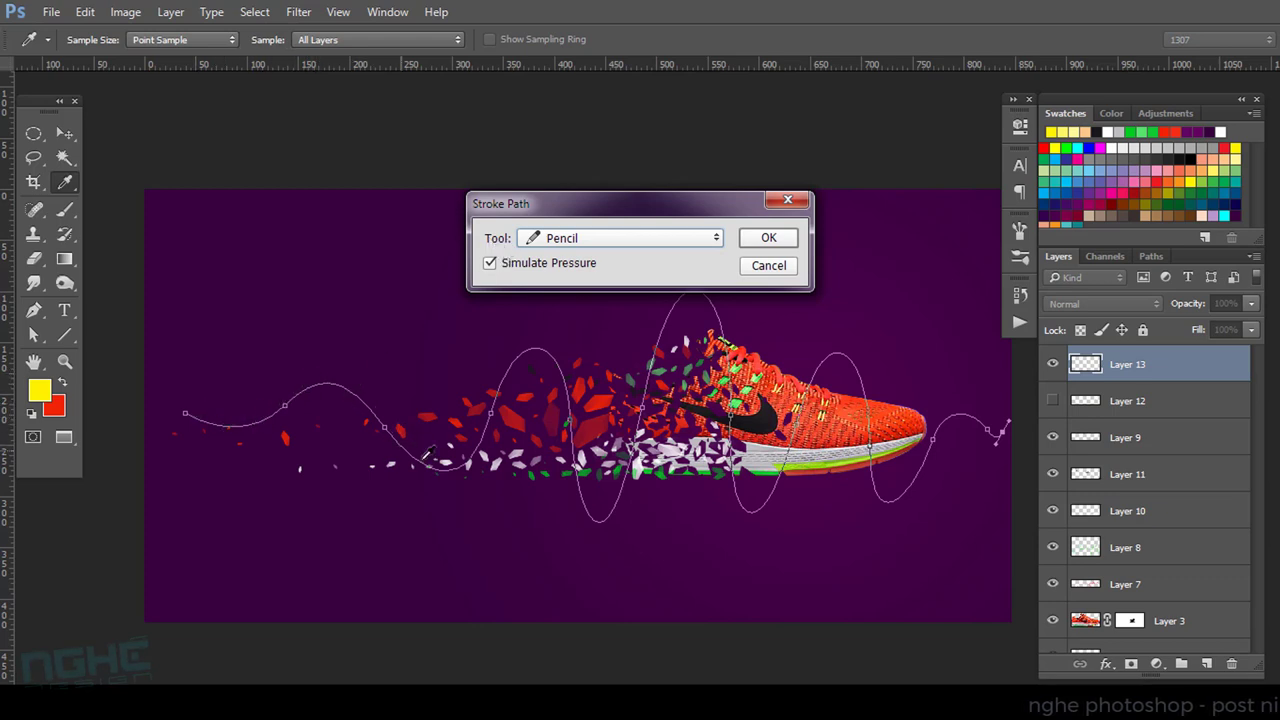
left_click(583, 242)
left_click(583, 256)
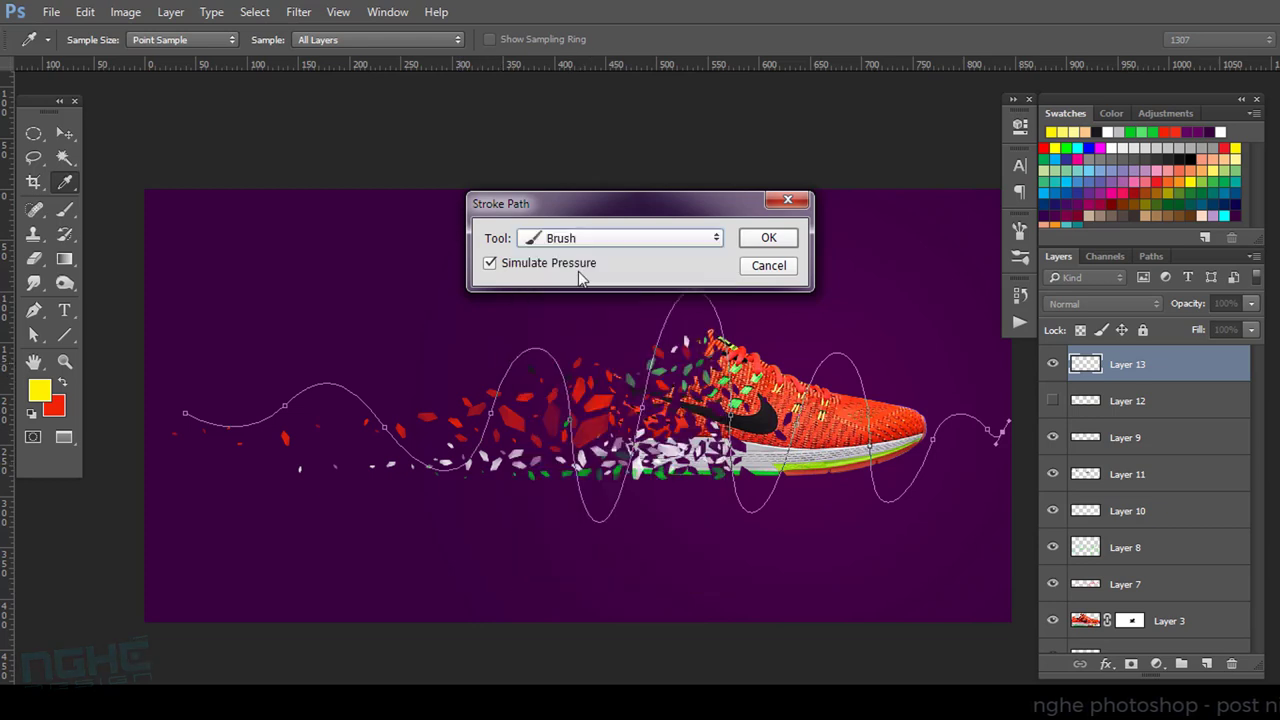
left_click(757, 242)
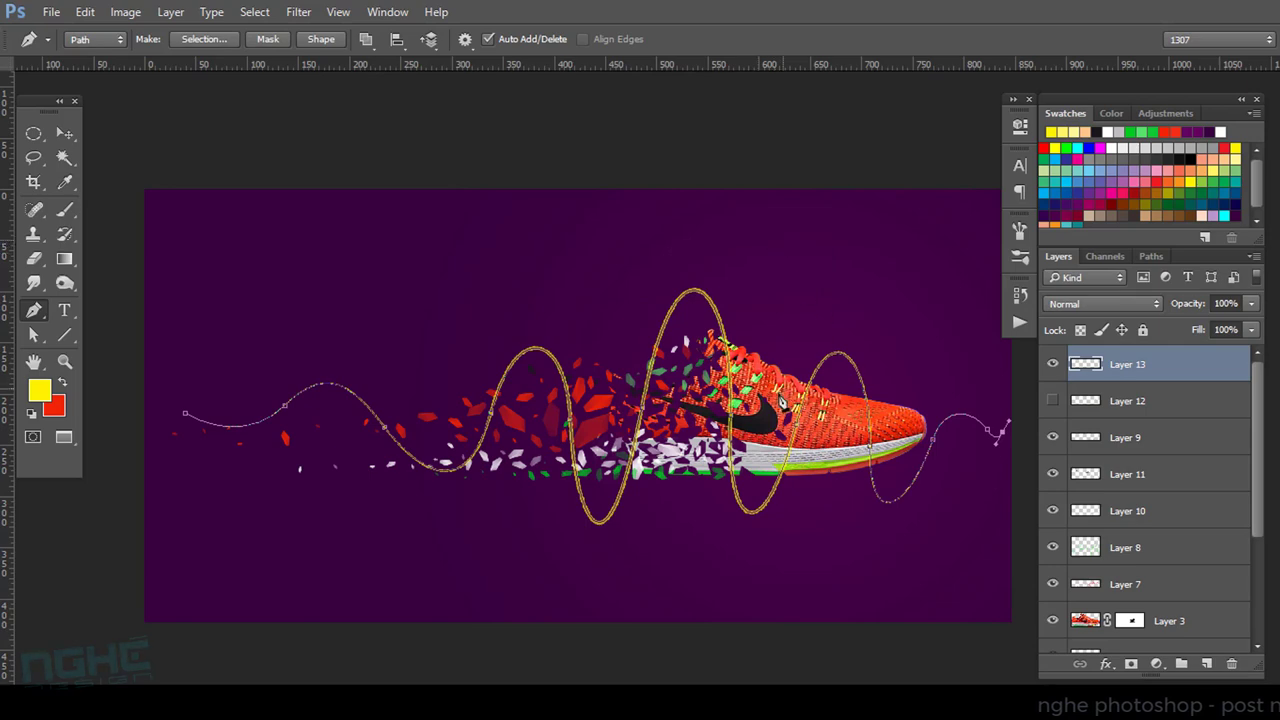
Inspect the yellow wave stroke with the path hidden, undoing and redoing it to compare.
scroll(726, 408, "up", 3)
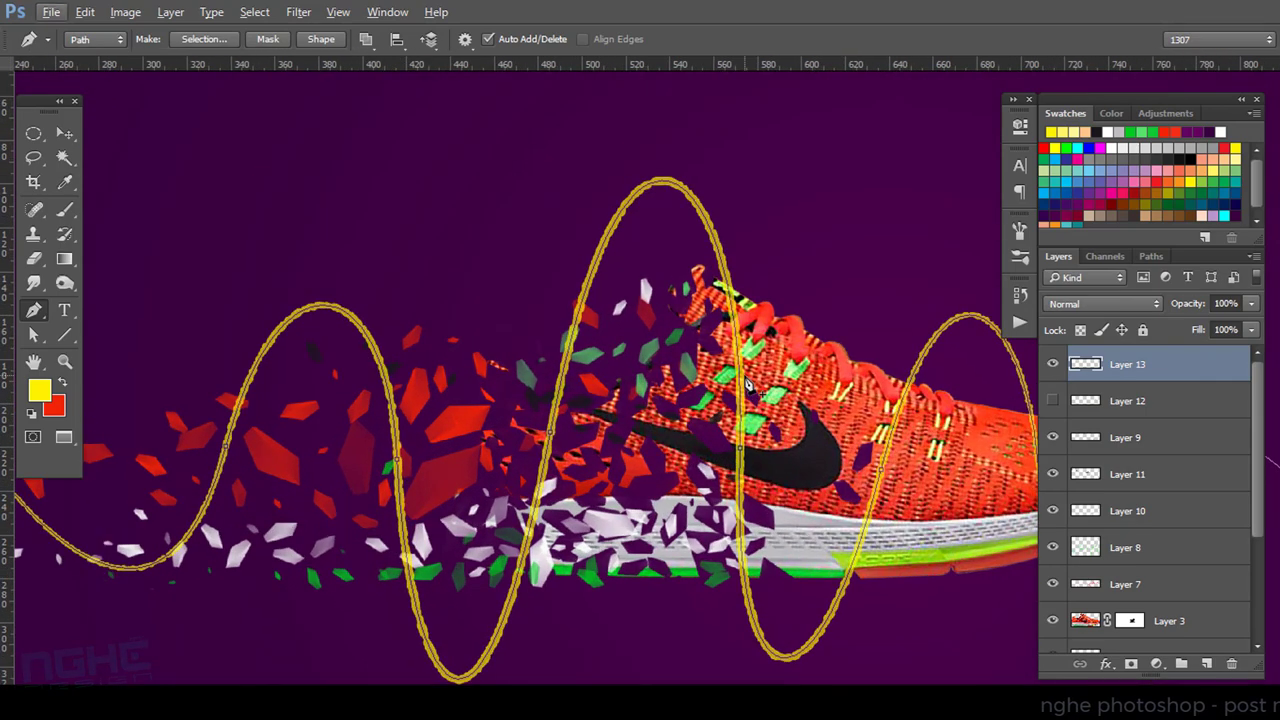
key("Return")
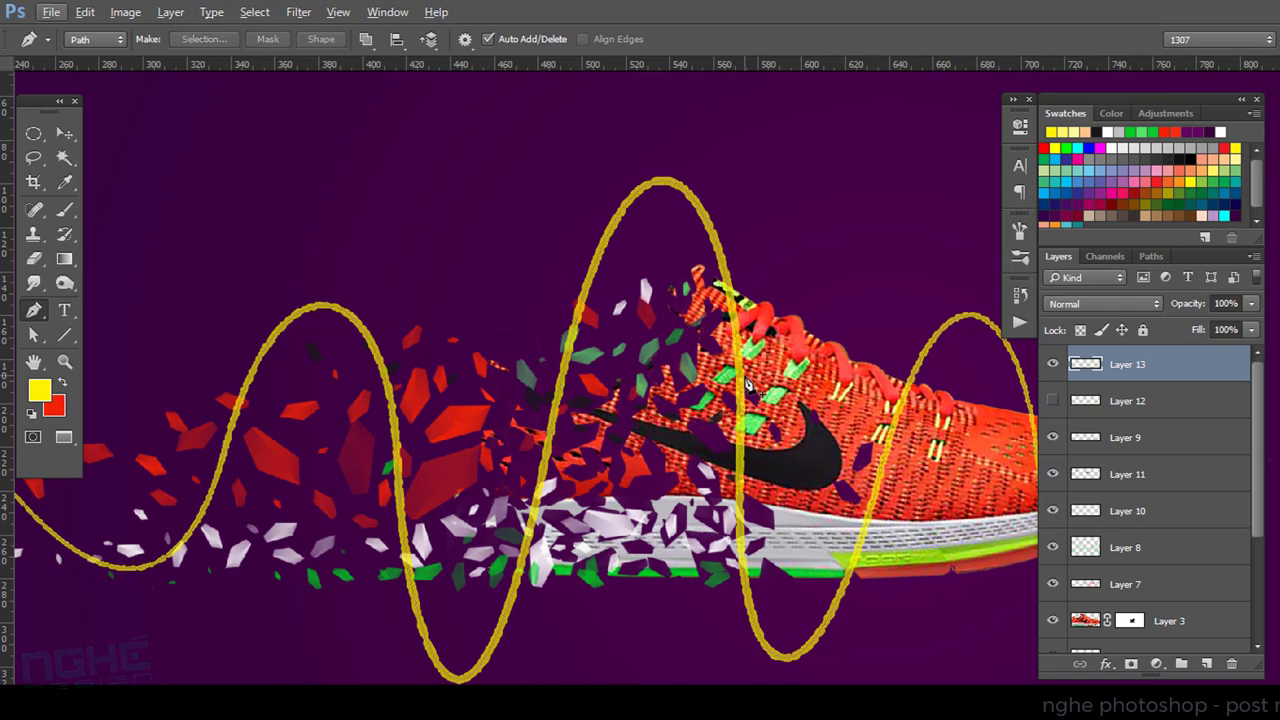
scroll(610, 418, "down", 1)
scroll(610, 418, "down", 2)
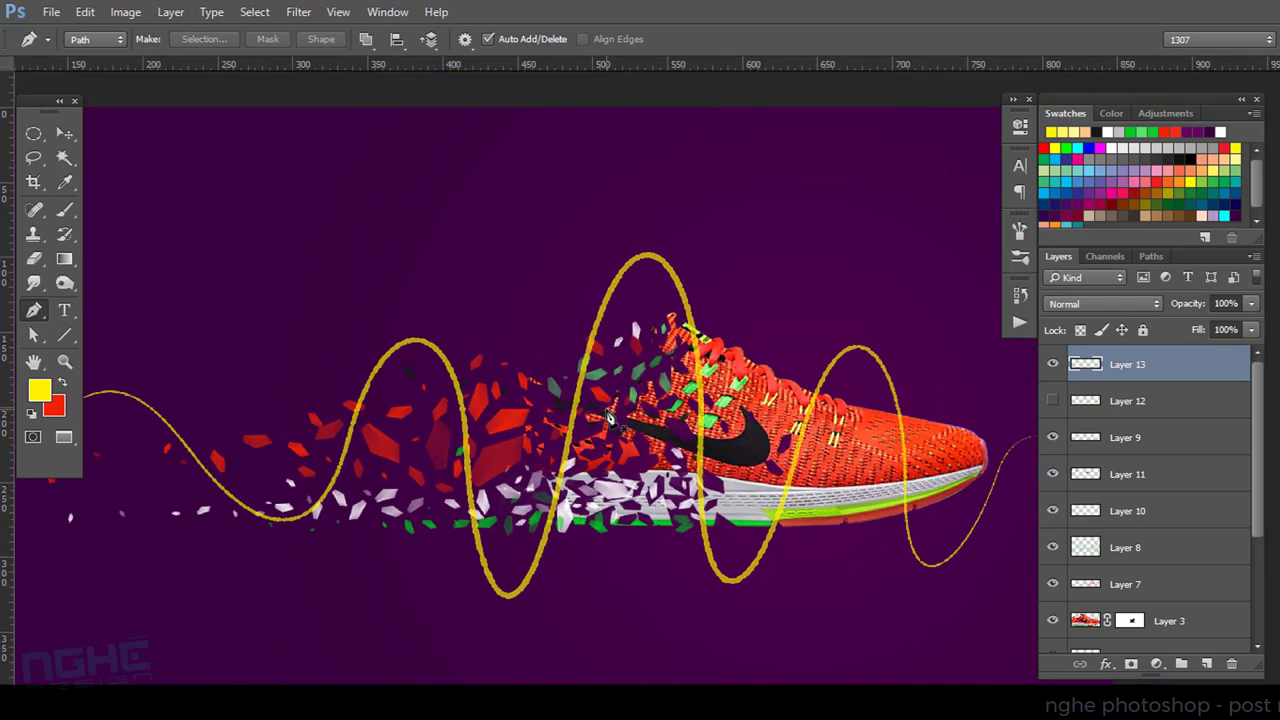
scroll(610, 418, "down", 1)
scroll(640, 430, "down", 1)
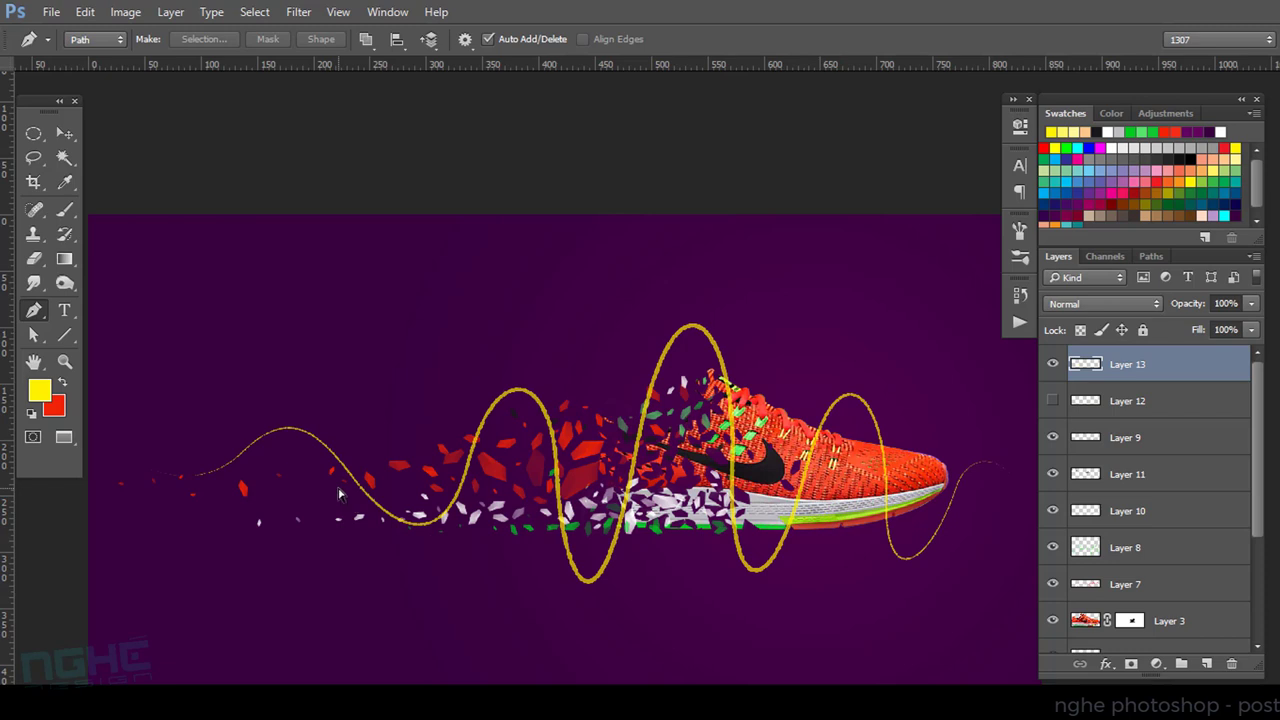
key("ctrl+z")
key("ctrl+z")
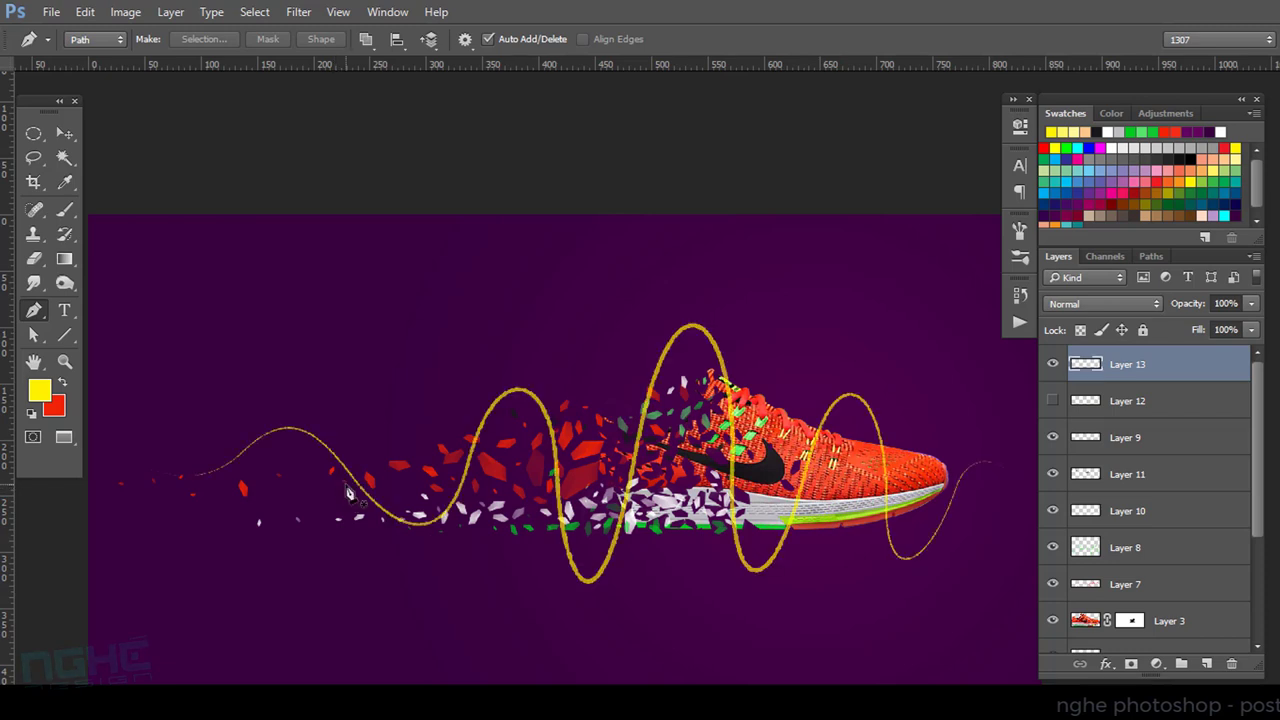
key("ctrl+z")
Re-stroke the wave path in yellow and check its tapered left tail with the outline hidden.
key("b")
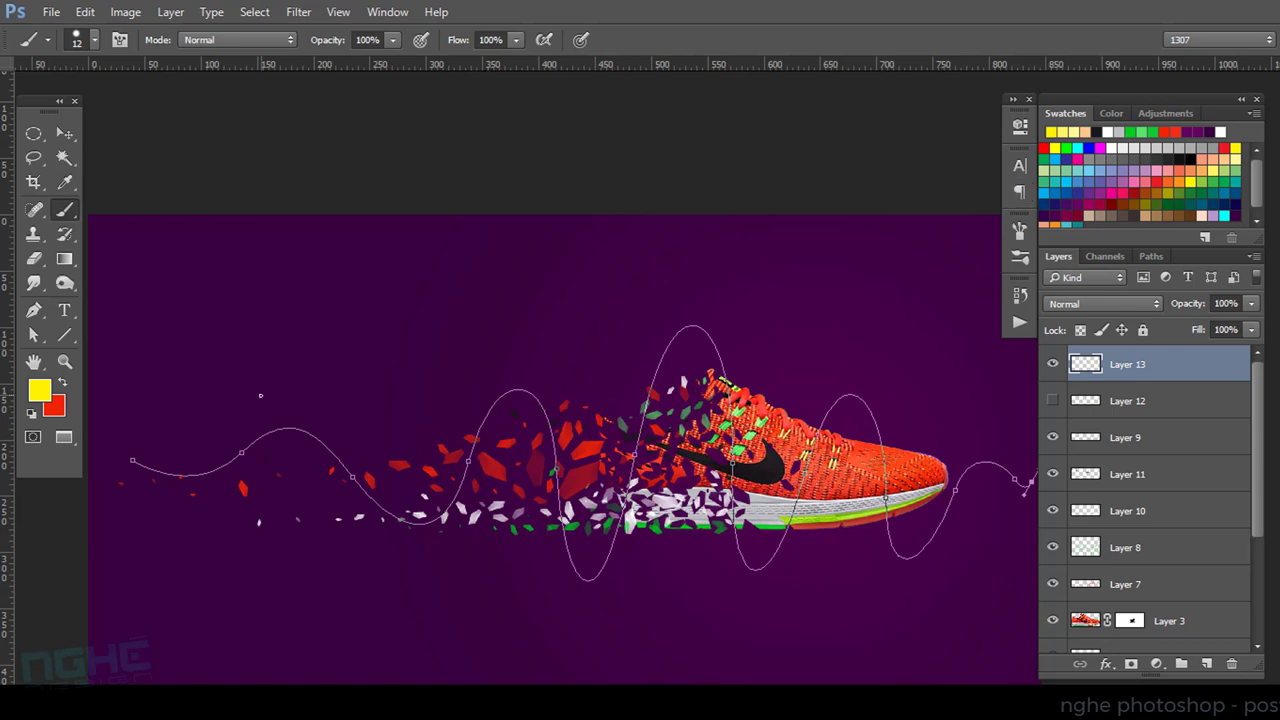
key("Return")
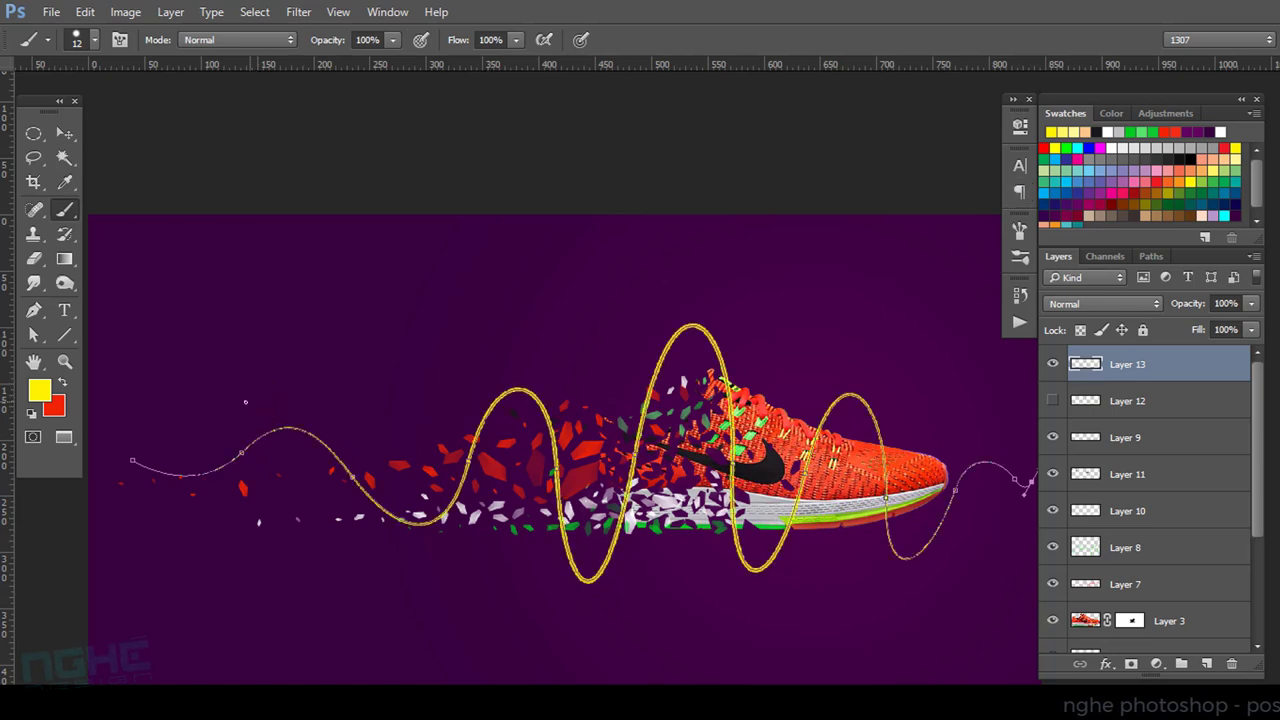
key("v")
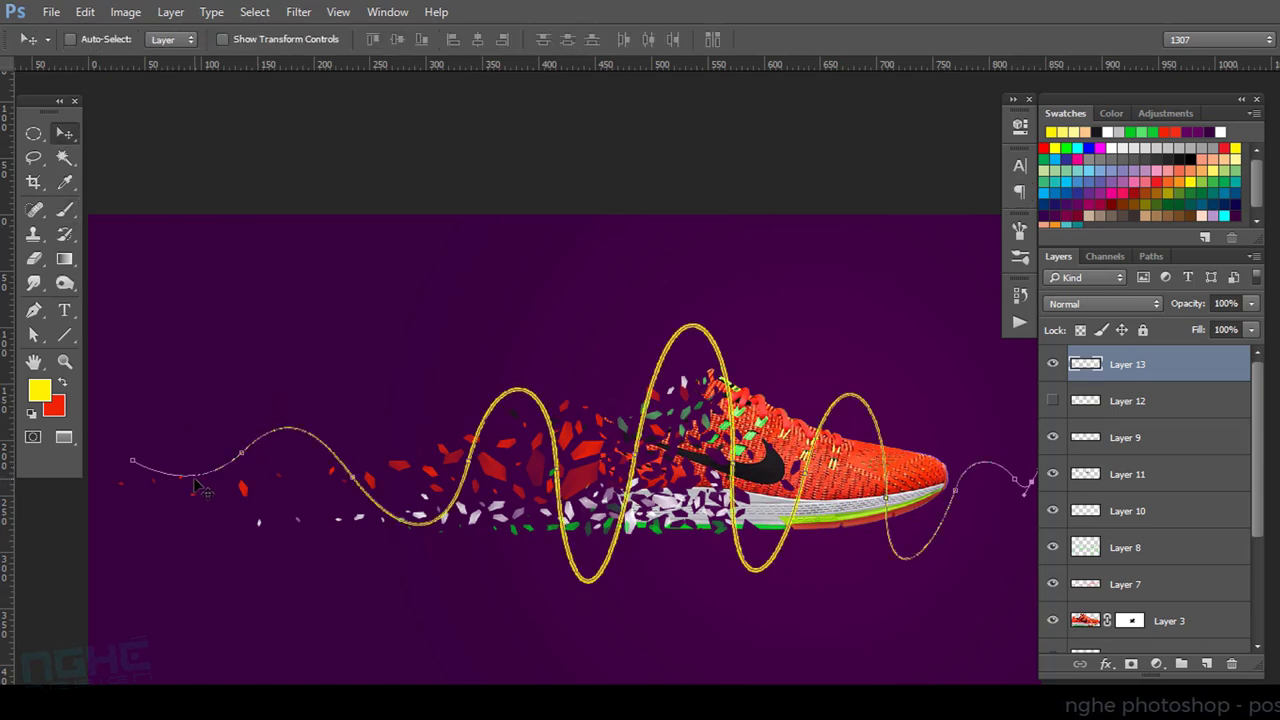
key("ctrl+h")
scroll(217, 491, "up", 1)
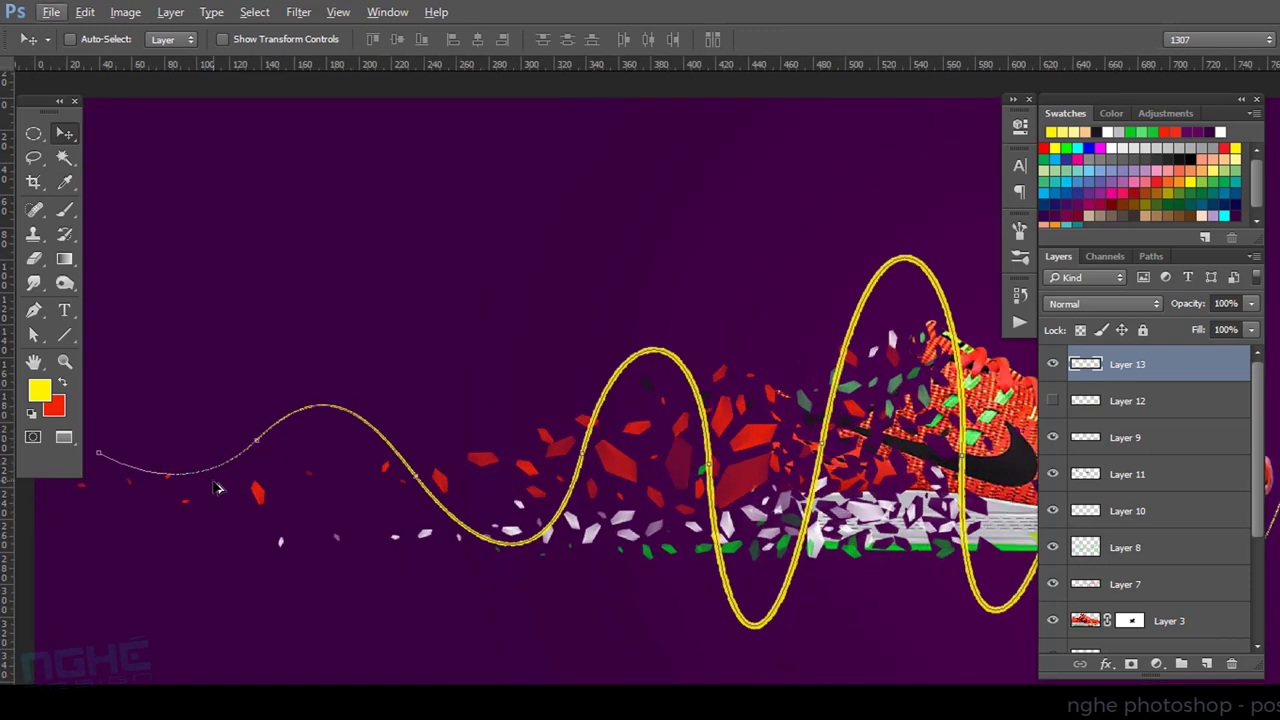
key("ctrl+h")
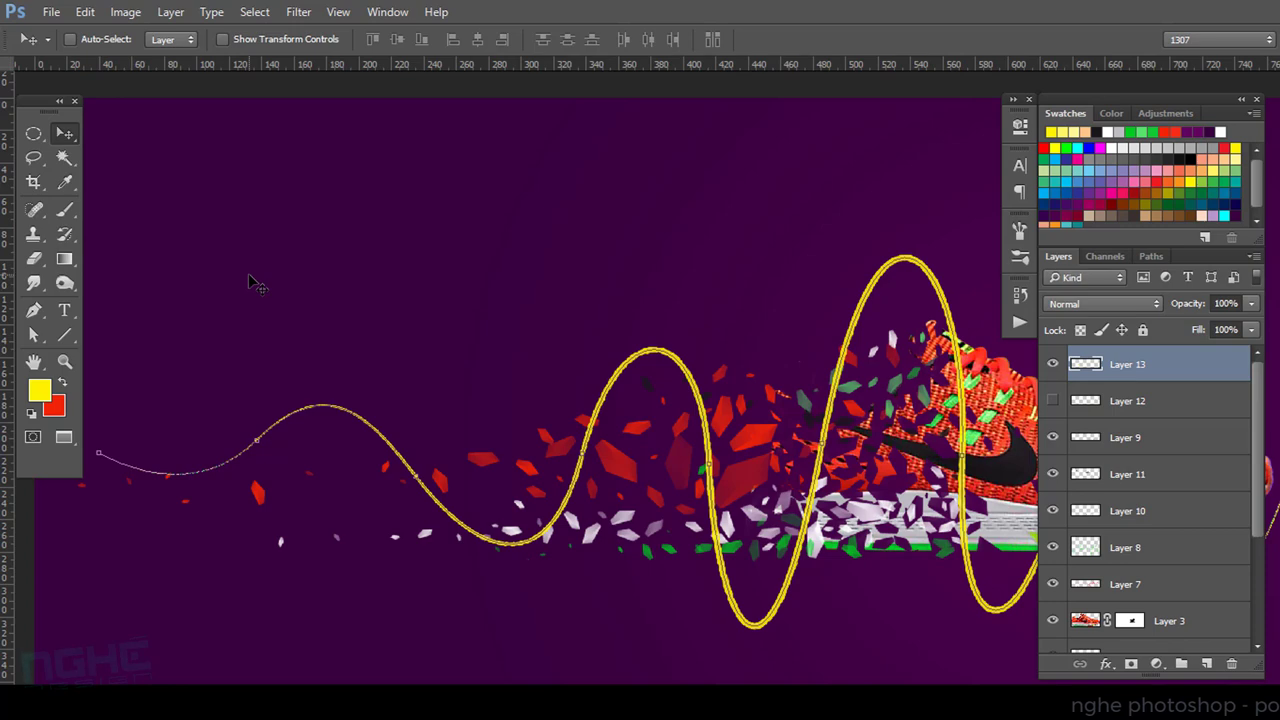
key("p")
key("Return")
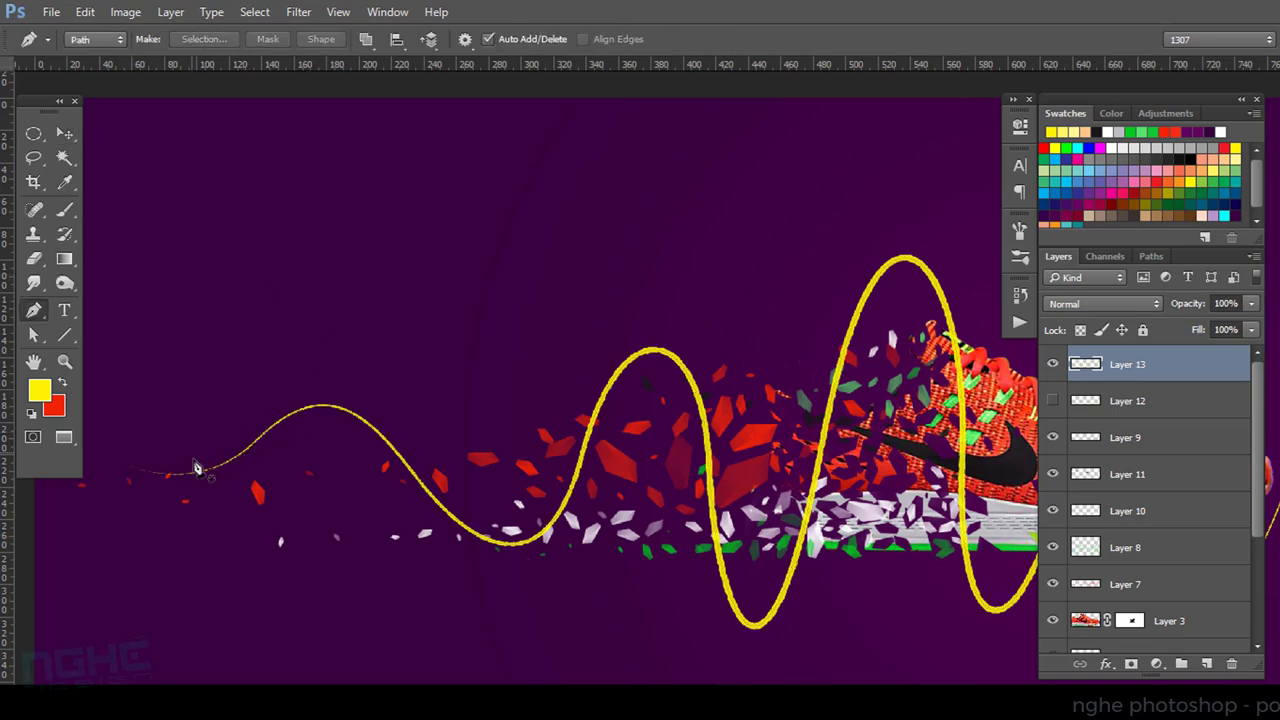
scroll(194, 466, "up", 1)
scroll(262, 467, "down", 1)
scroll(250, 470, "down", 1)
scroll(238, 473, "down", 1)
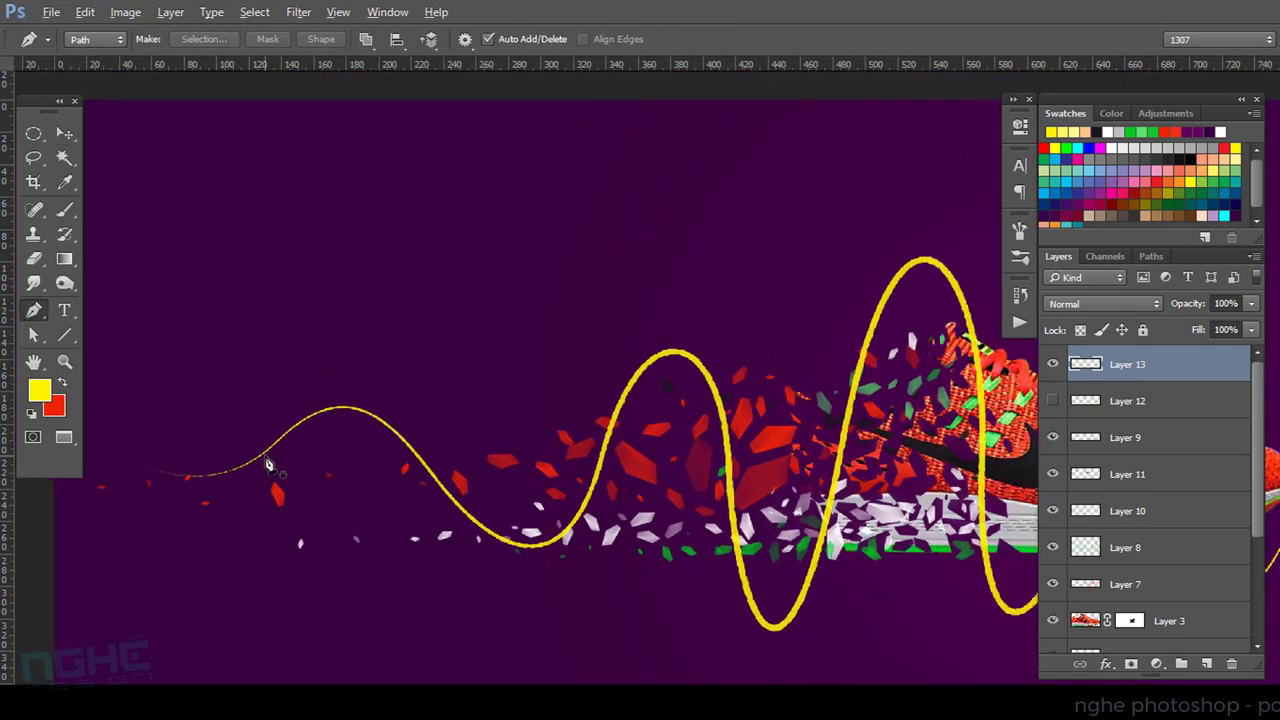
Turn off Dual Brush and Wet Edges, and set Size Jitter to 0% with Control Off.
key("b")
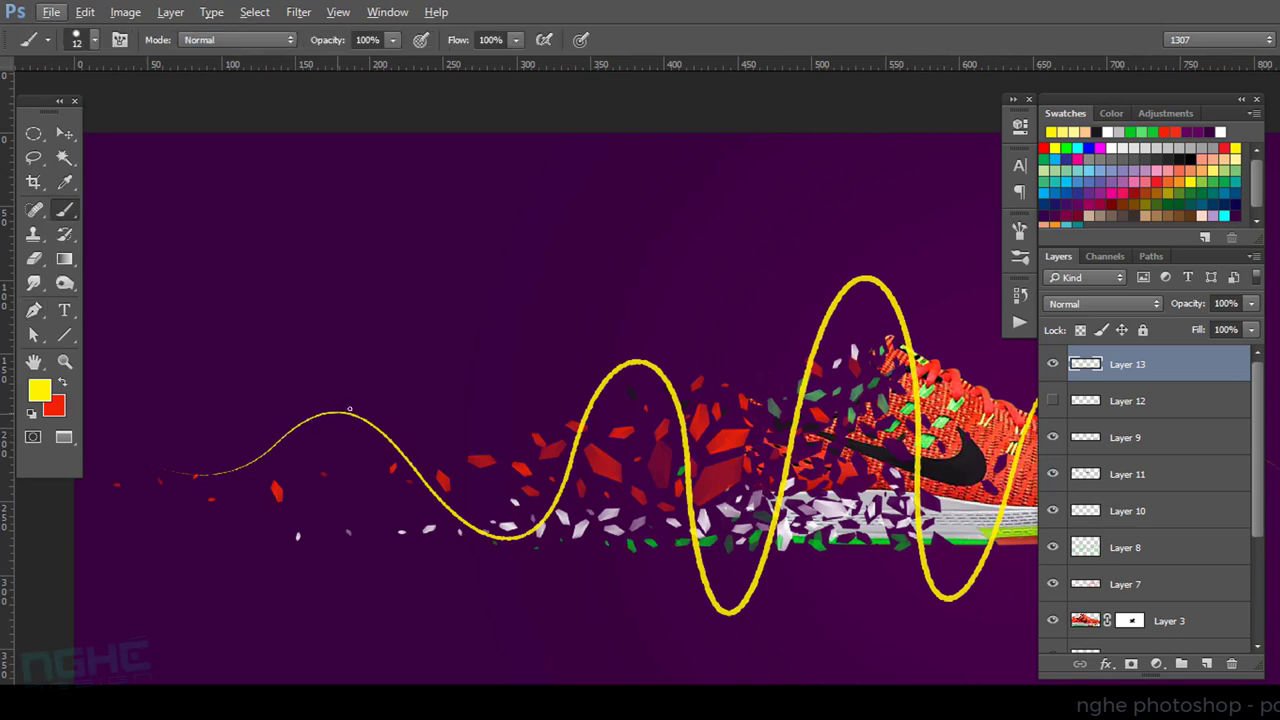
left_click(1020, 230)
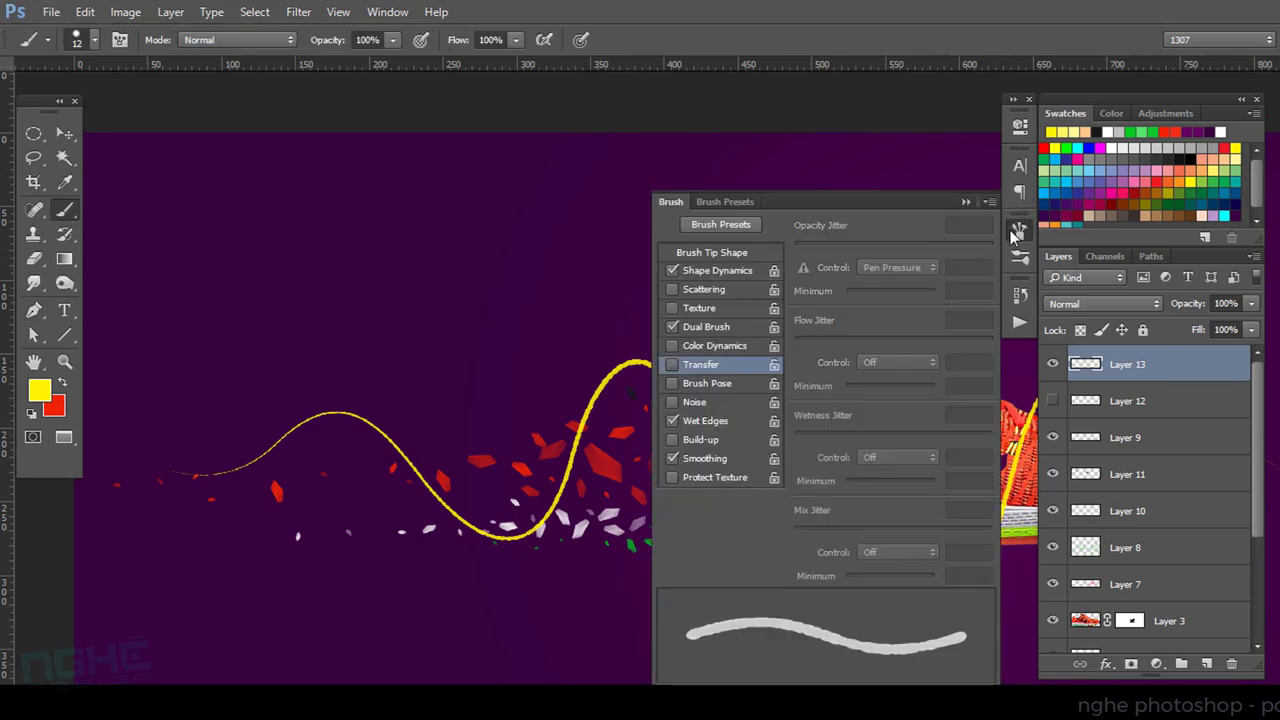
left_click(731, 269)
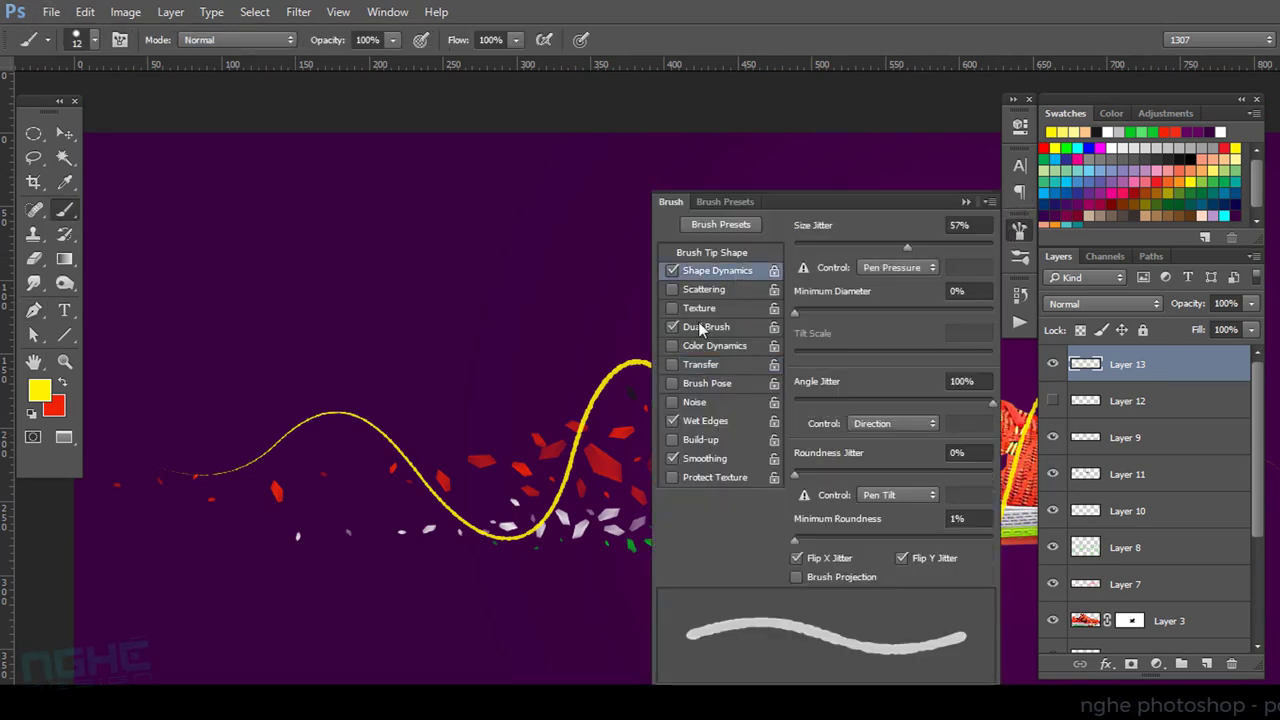
left_click(673, 326)
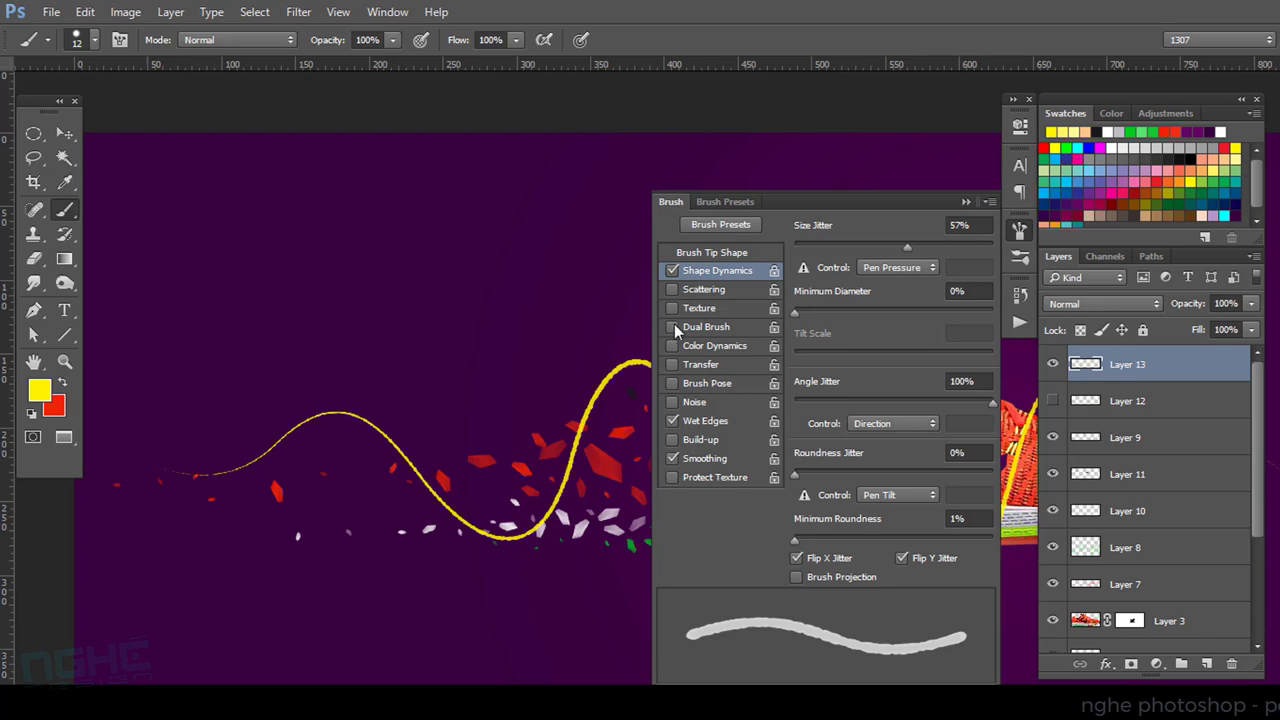
left_click(683, 421)
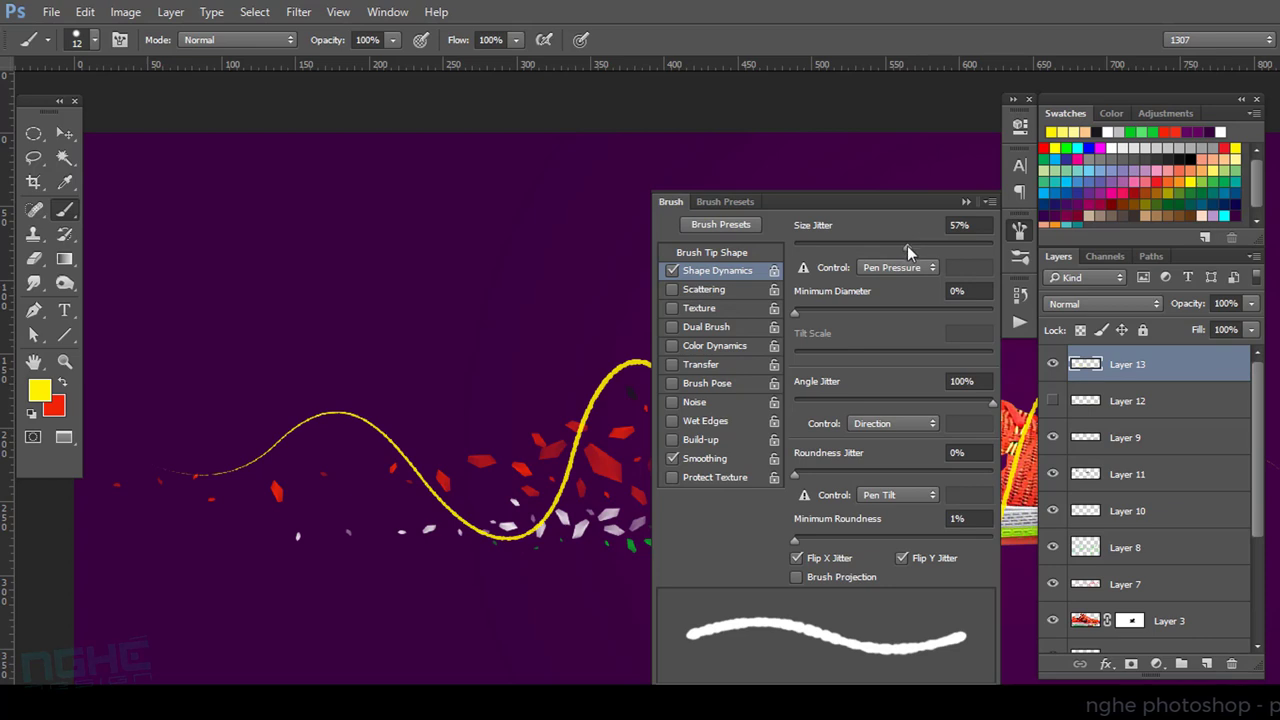
left_click_drag(907, 246, 795, 246)
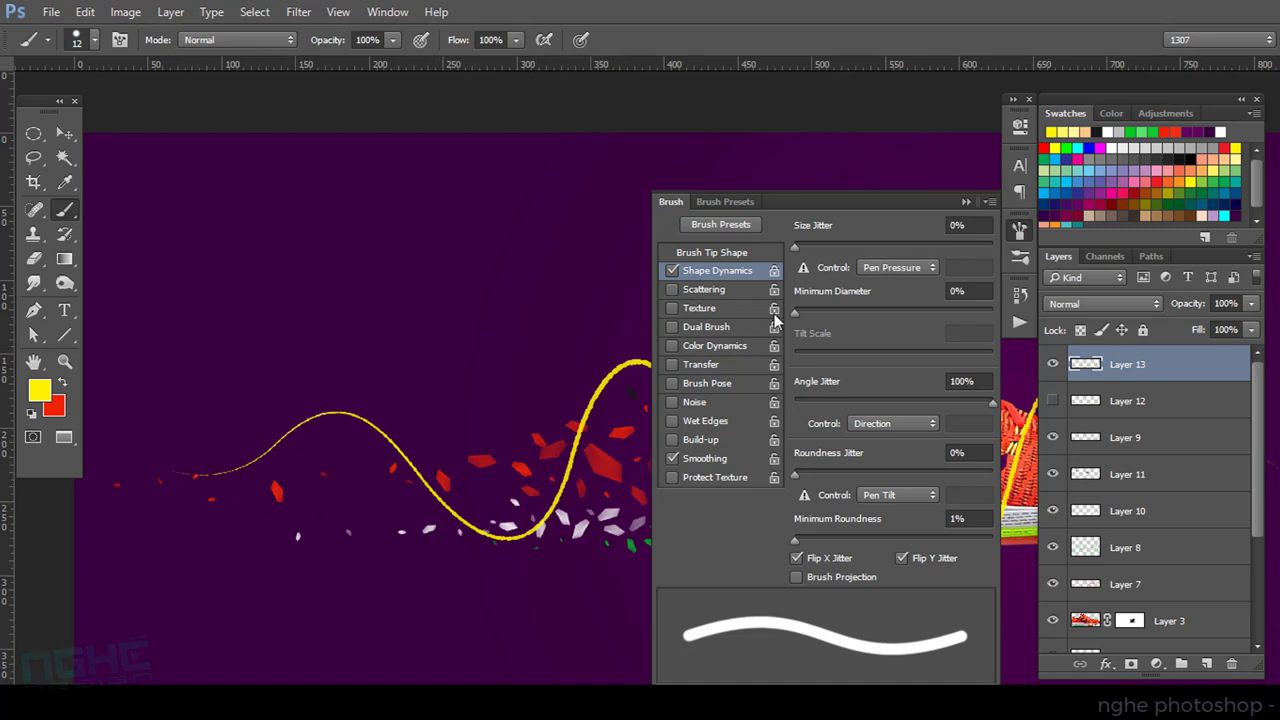
left_click(895, 268)
left_click(900, 283)
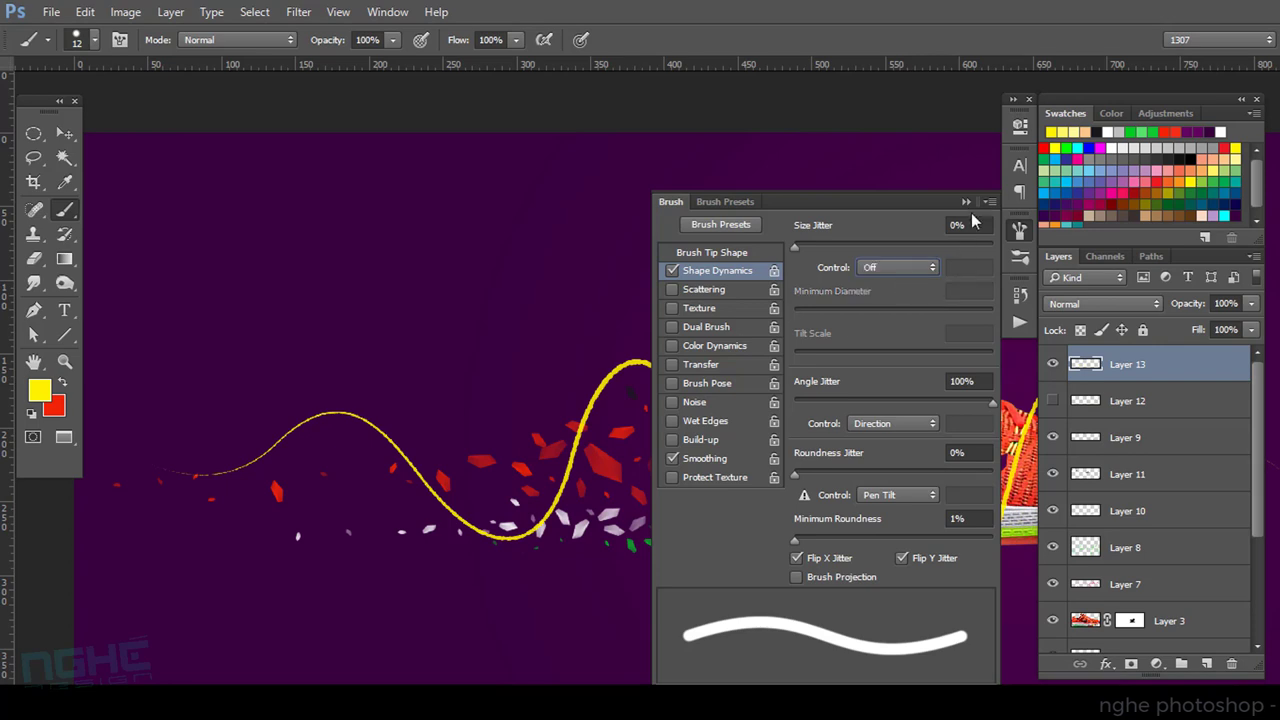
left_click(965, 202)
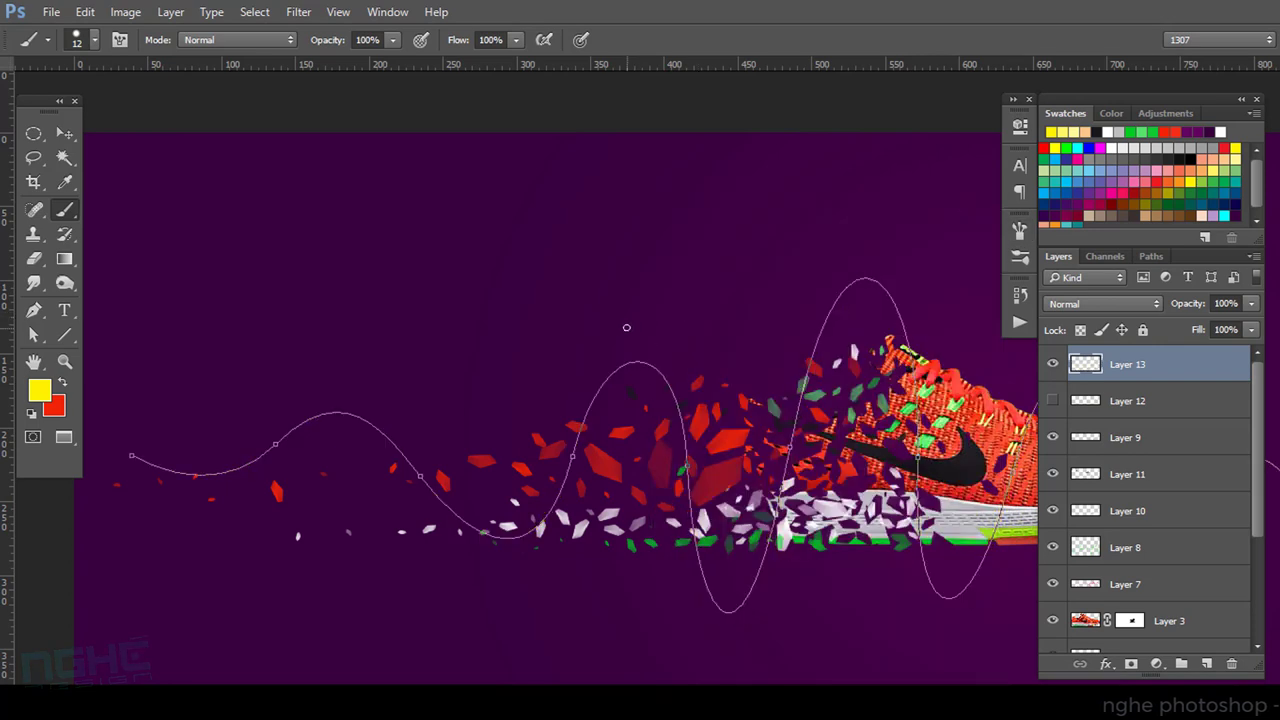
Stroke the wave path with the brush, then undo the uniform yellow stroke.
key("p")
right_click(612, 330)
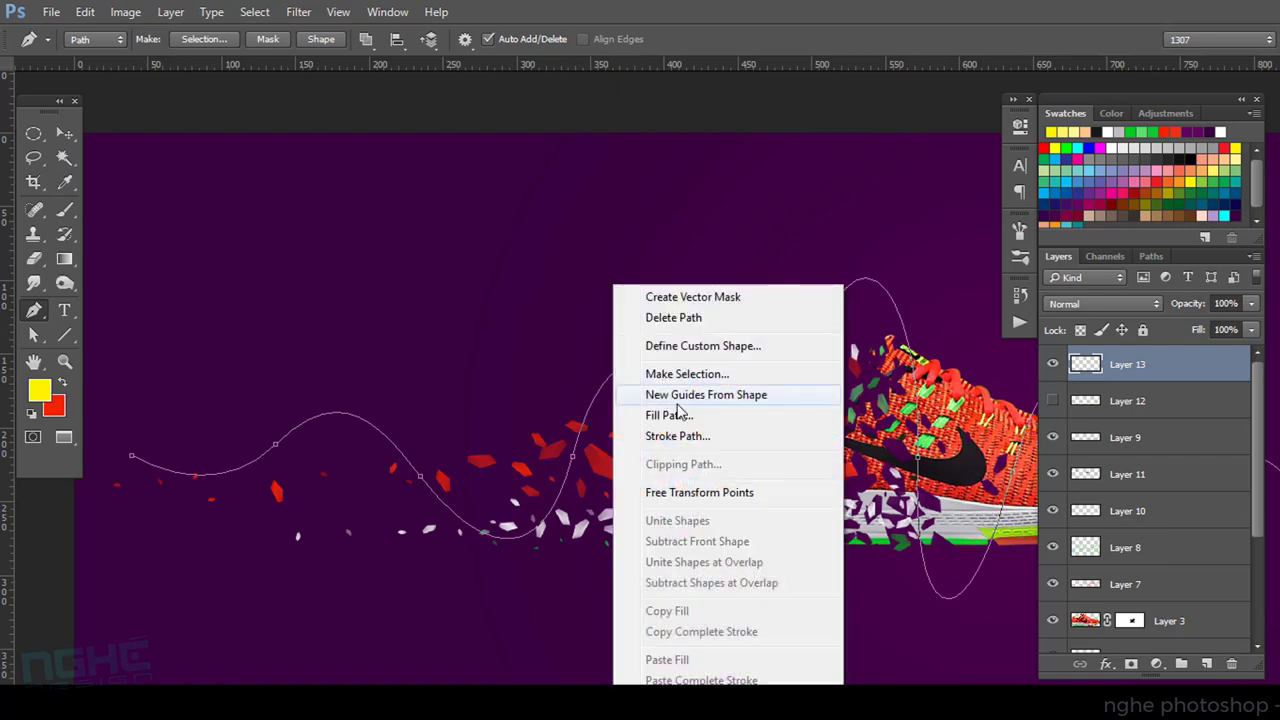
left_click(675, 436)
left_click(757, 244)
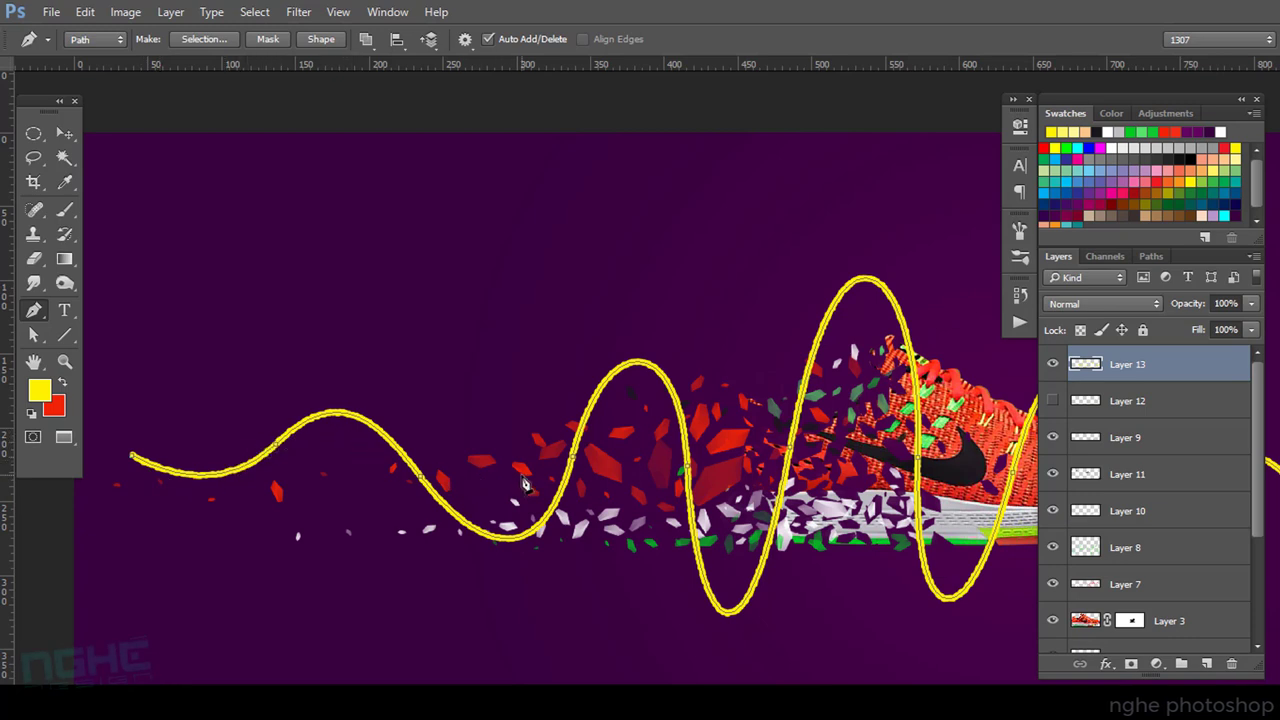
key("ctrl+z")
Set the brush's Size Jitter control to Pen Pressure.
key("b")
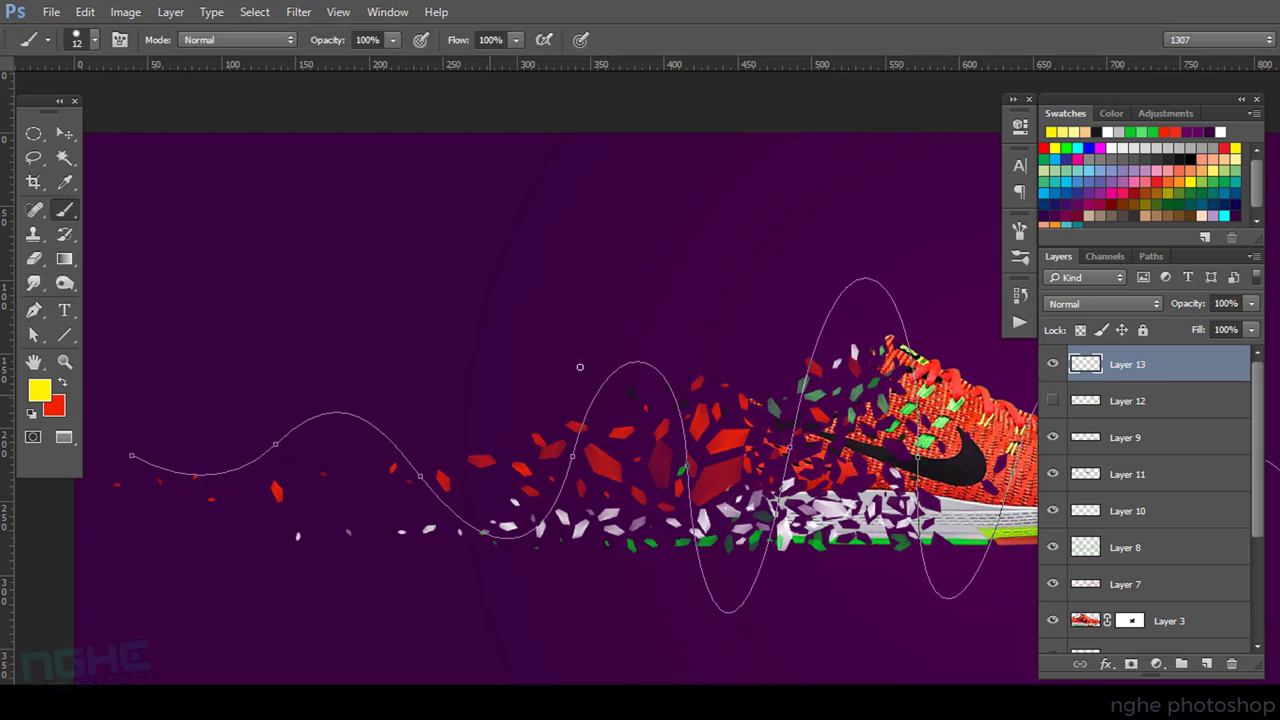
left_click(1020, 230)
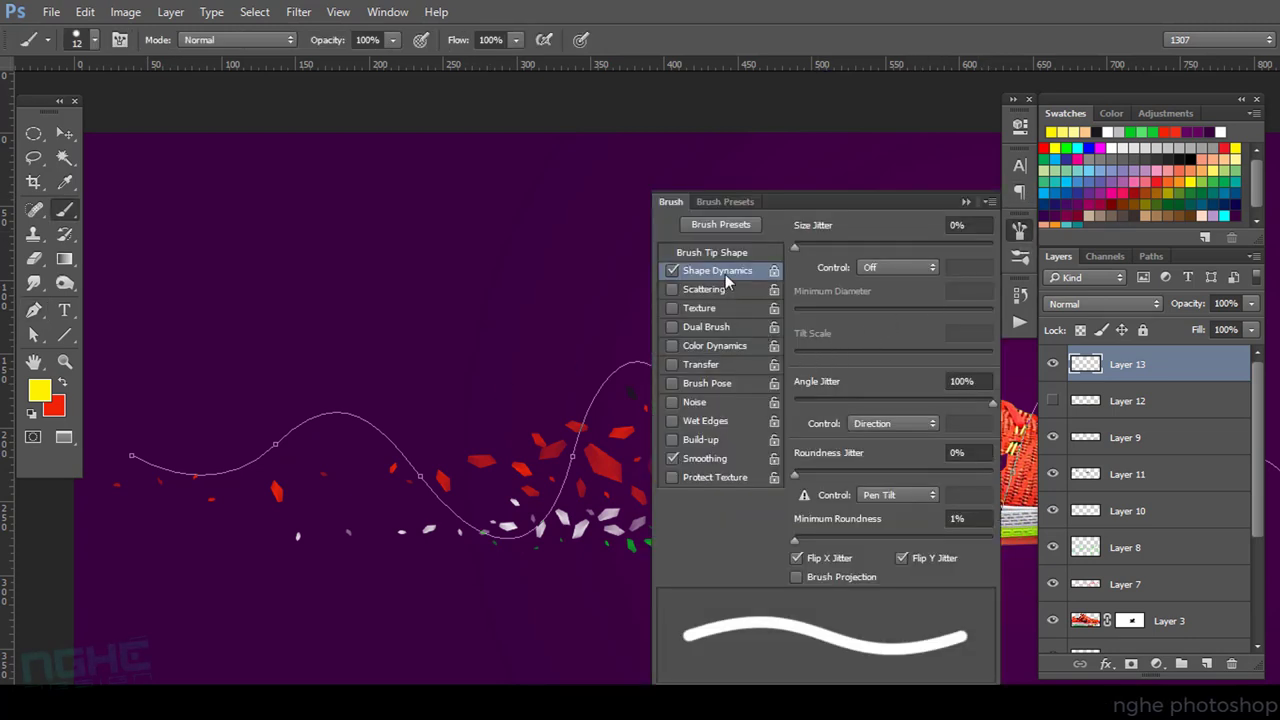
left_click(896, 268)
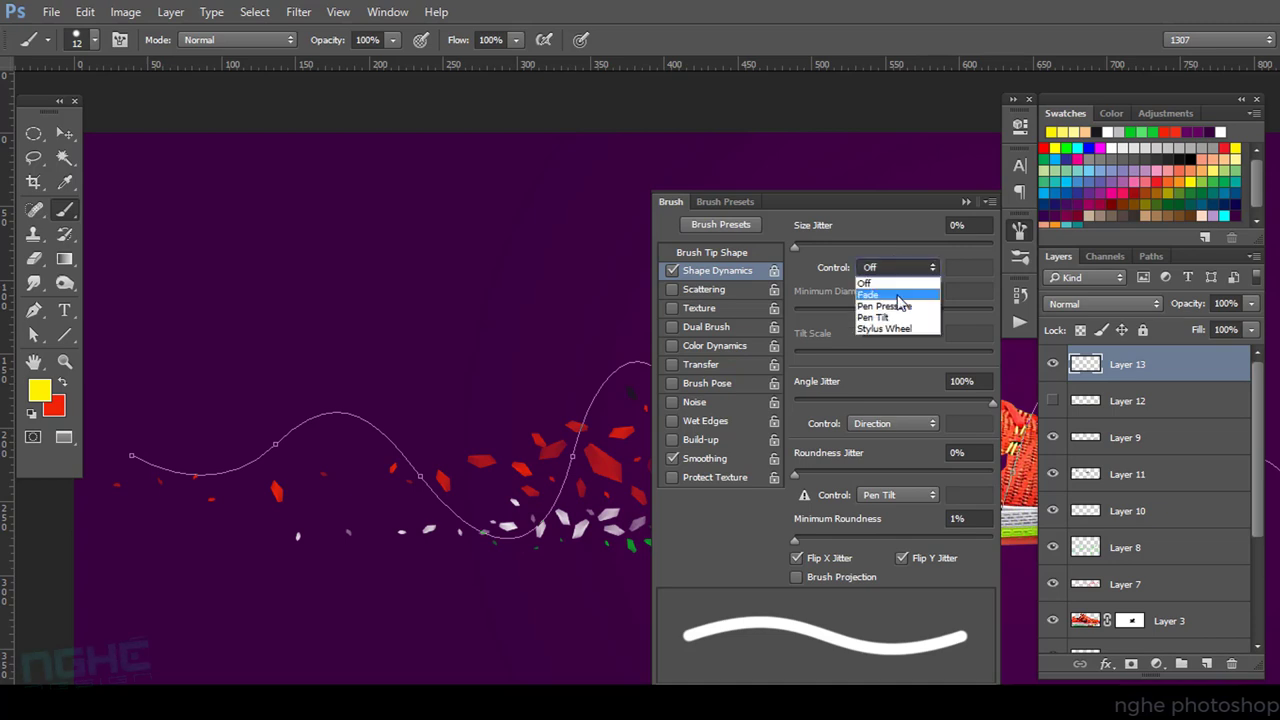
left_click(897, 306)
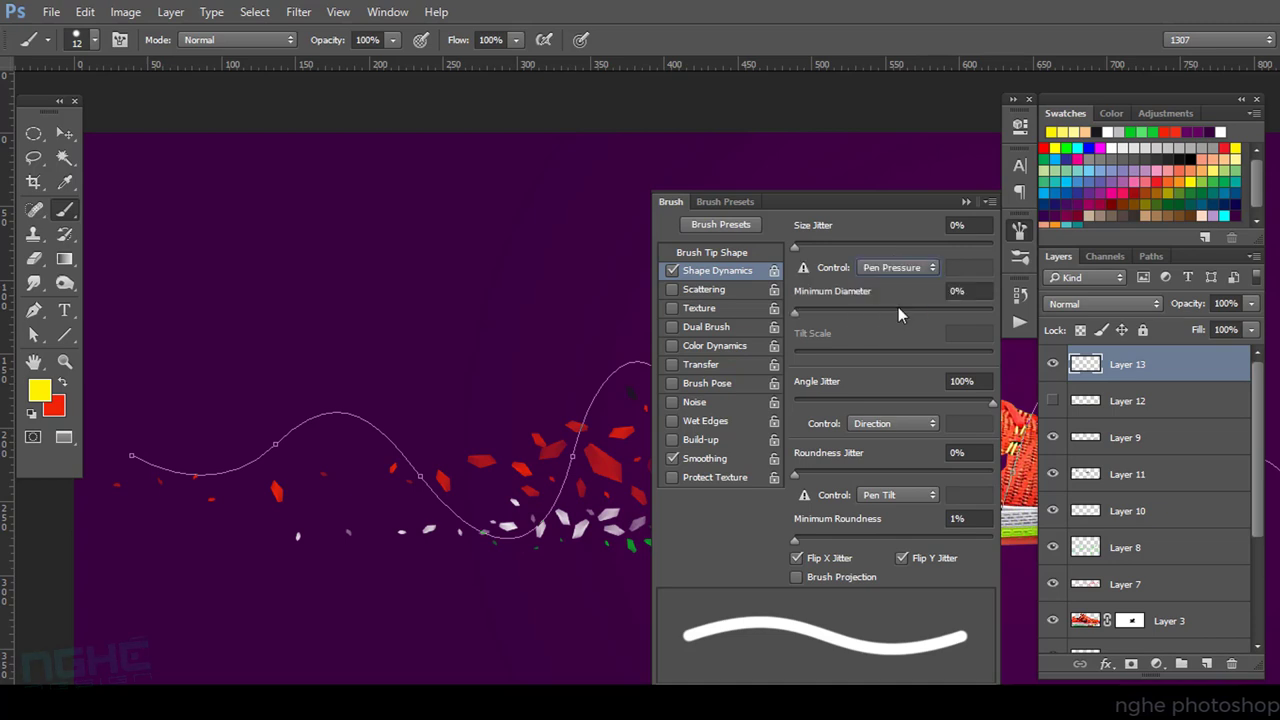
left_click(966, 202)
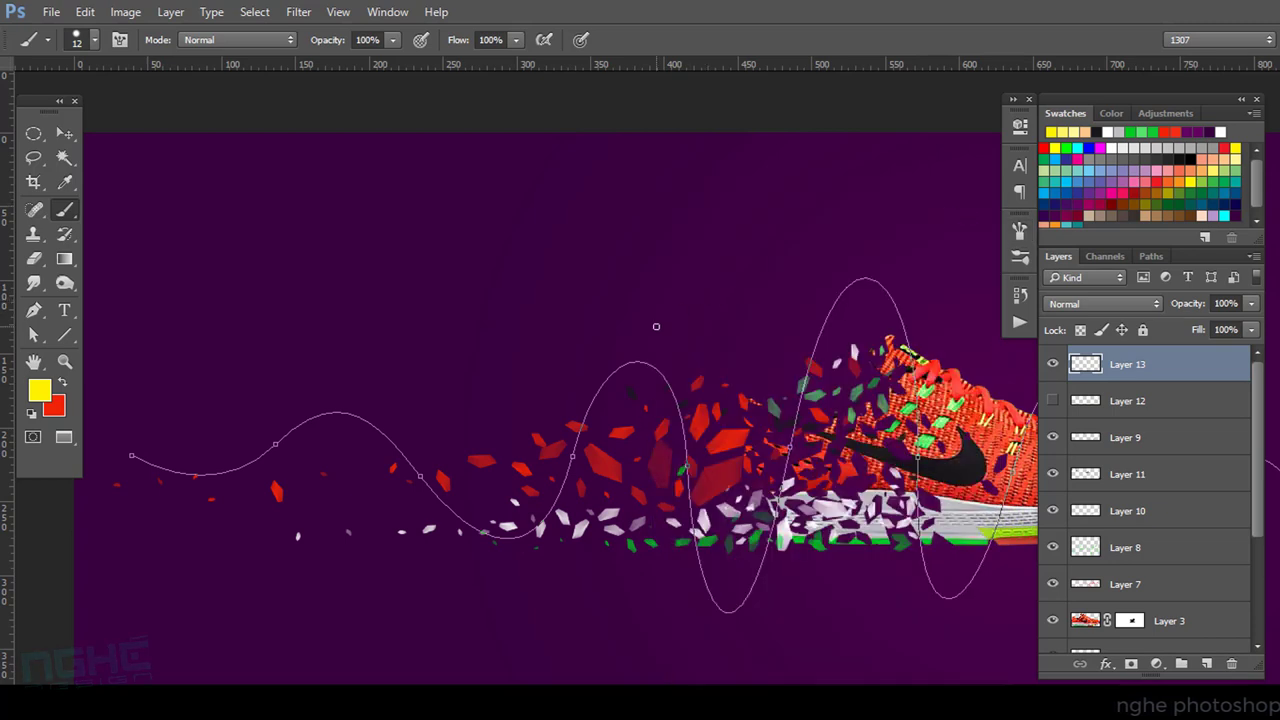
Stroke the wave path with the Brush using Simulate Pressure for tapered ends.
key("p")
right_click(640, 352)
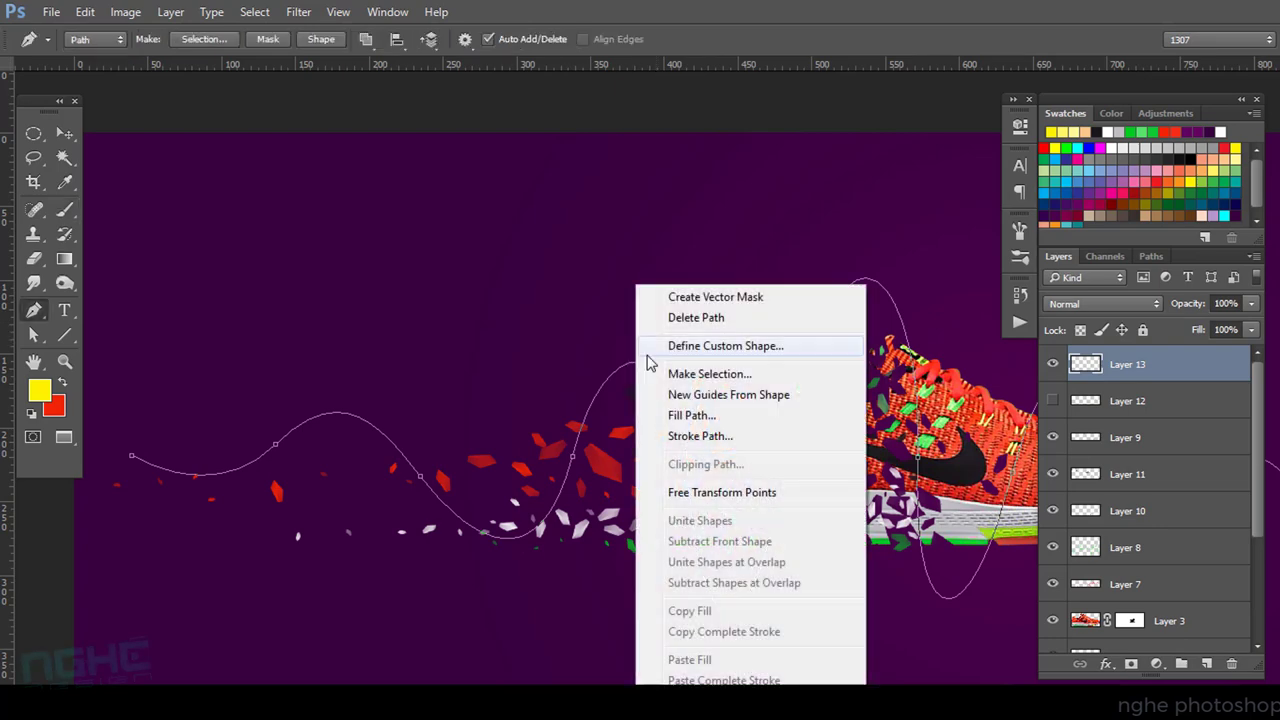
left_click(715, 437)
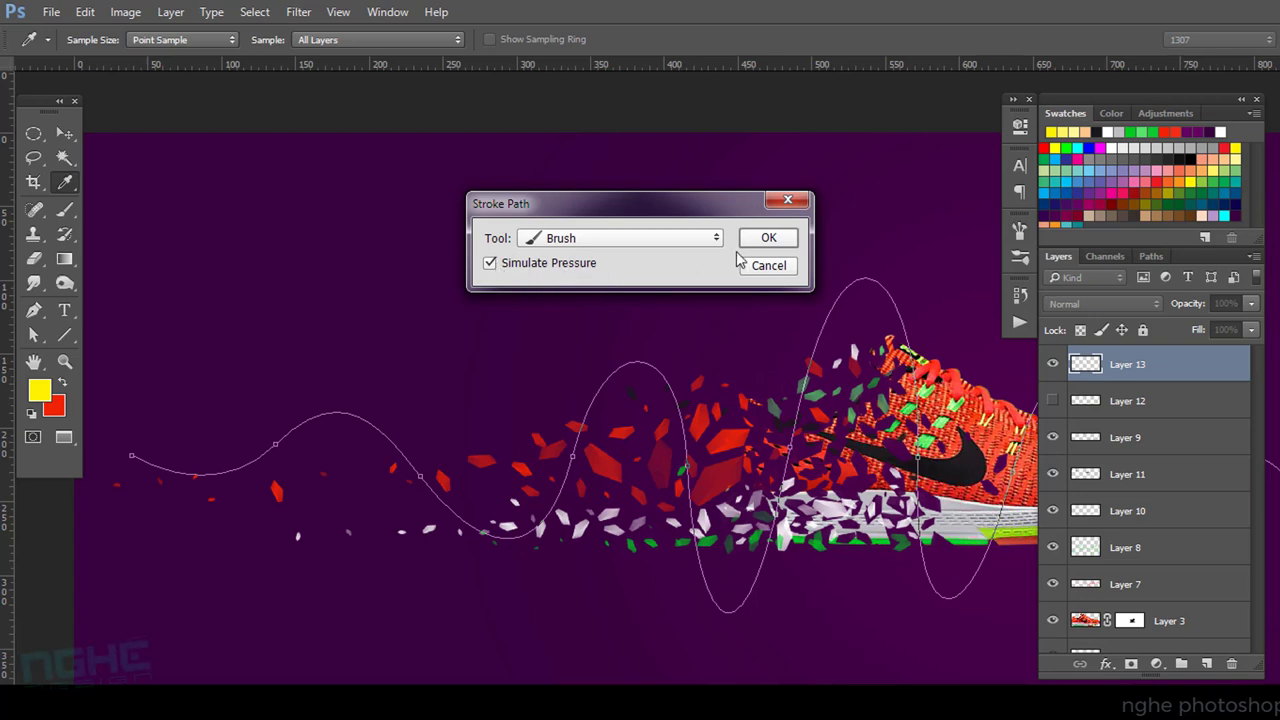
left_click(767, 241)
Hide the path outline and zoom in to inspect the tapered yellow line.
key("Return")
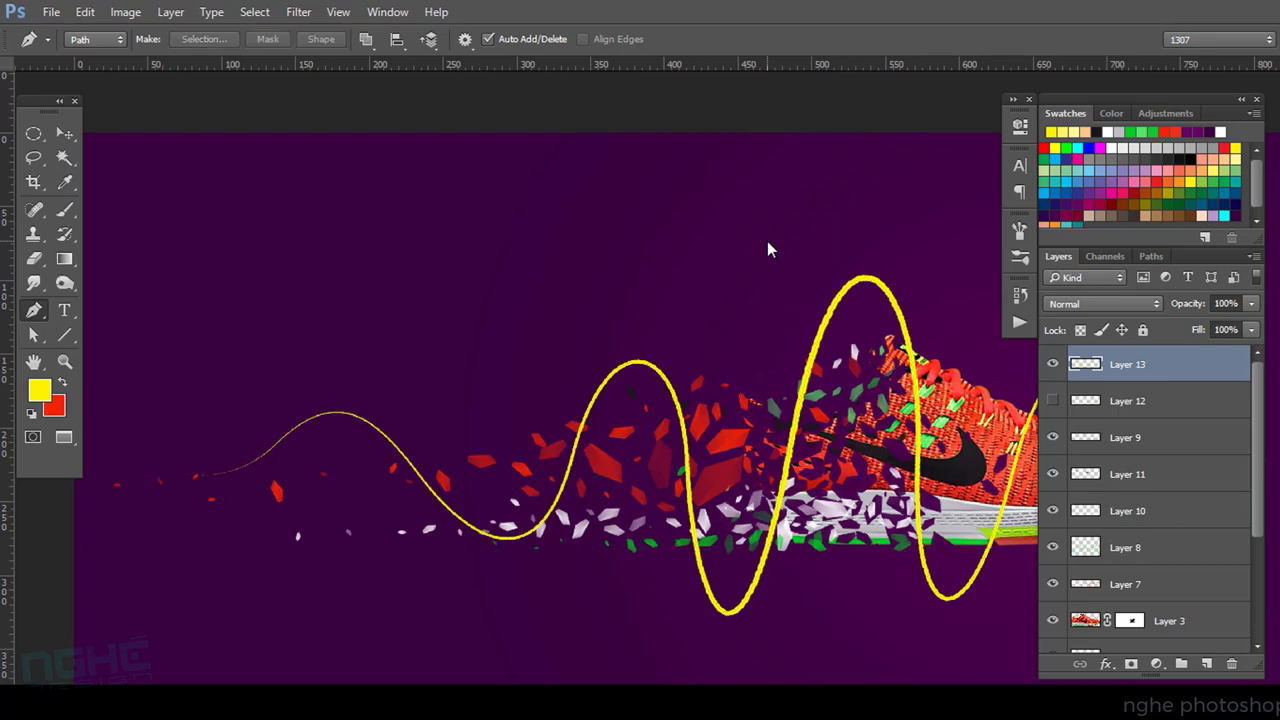
key("v")
scroll(707, 369, "down", 2)
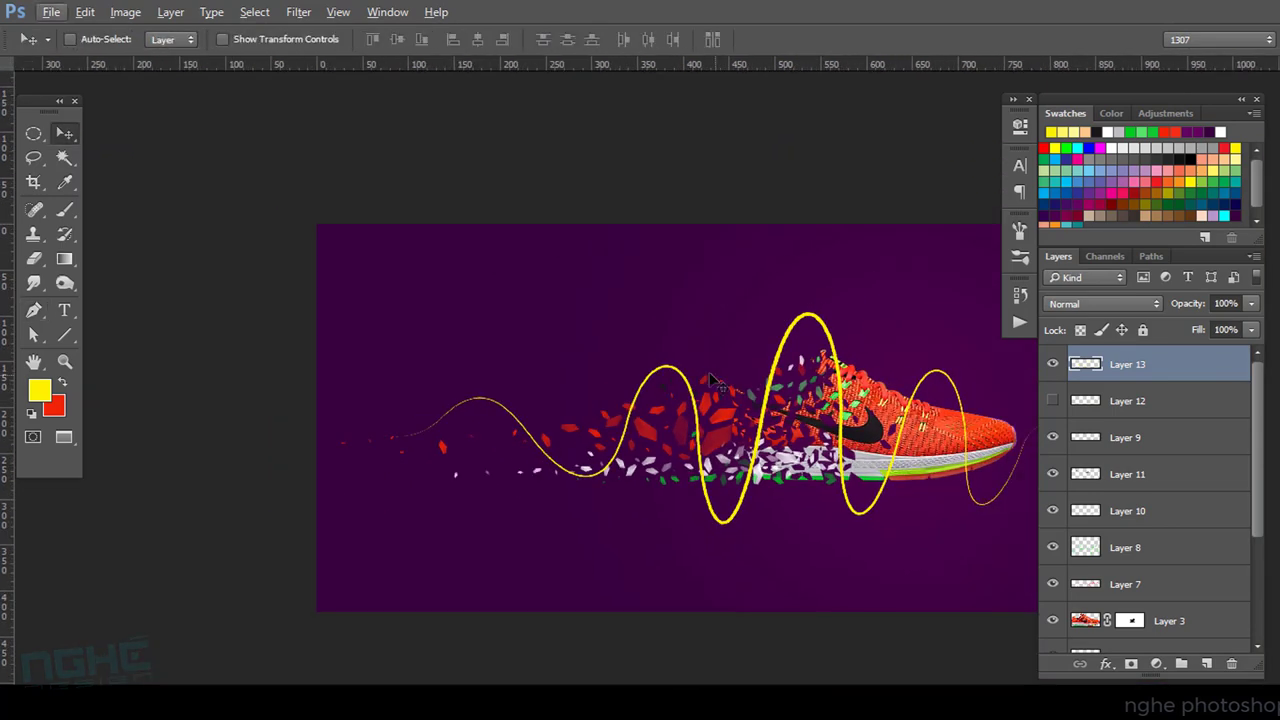
scroll(905, 413, "up", 1)
scroll(680, 457, "up", 1)
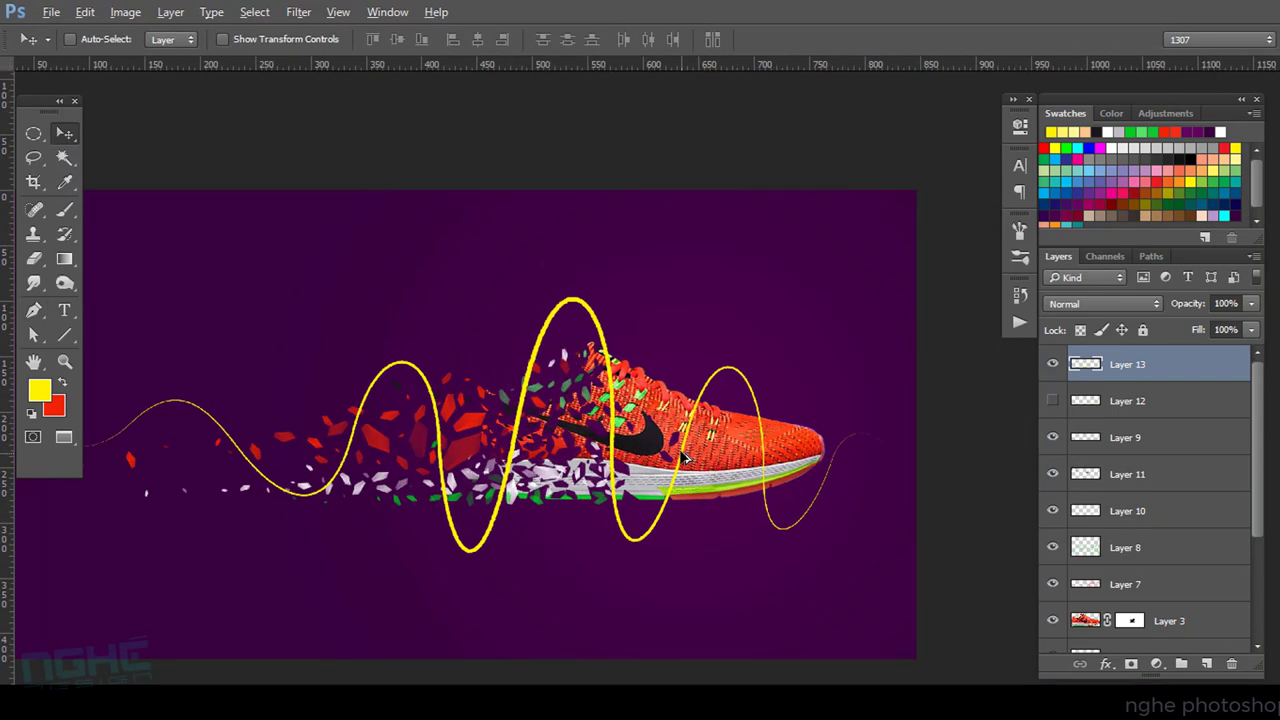
scroll(680, 457, "up", 1)
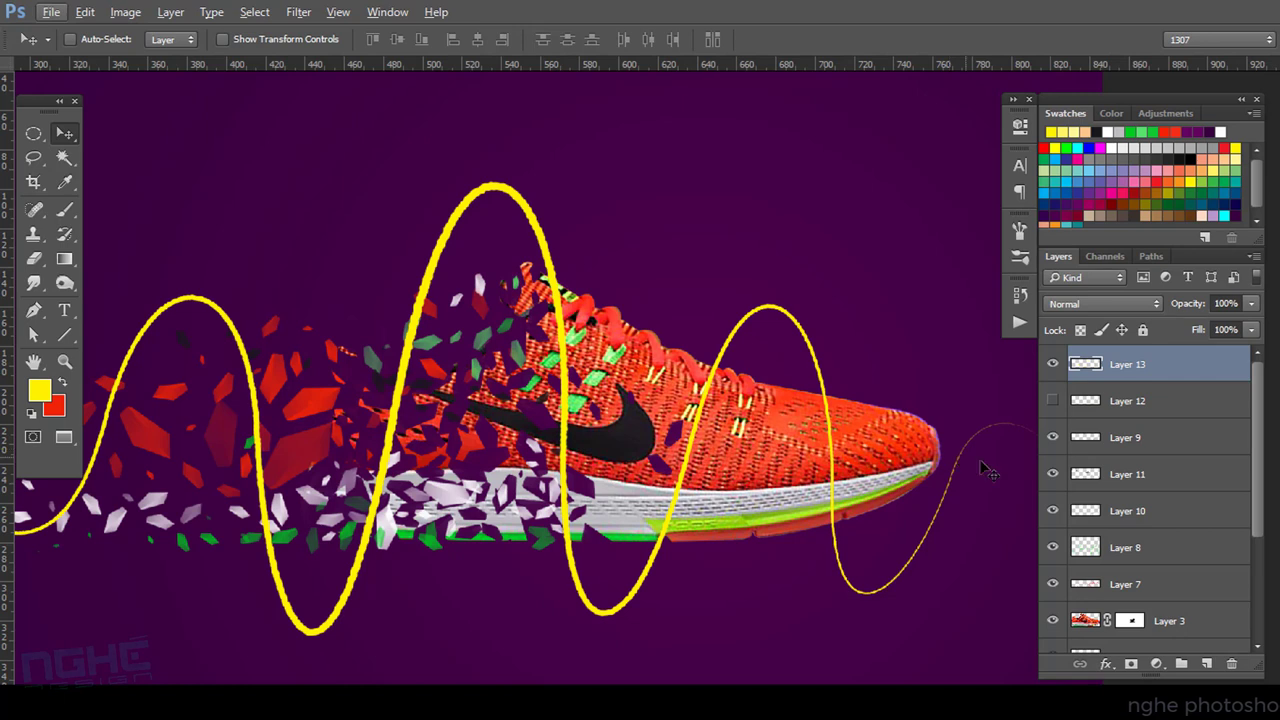
Add a mask to Layer 13 and paint out the wave where it crosses the laces with a 50 px brush.
left_click(1131, 664)
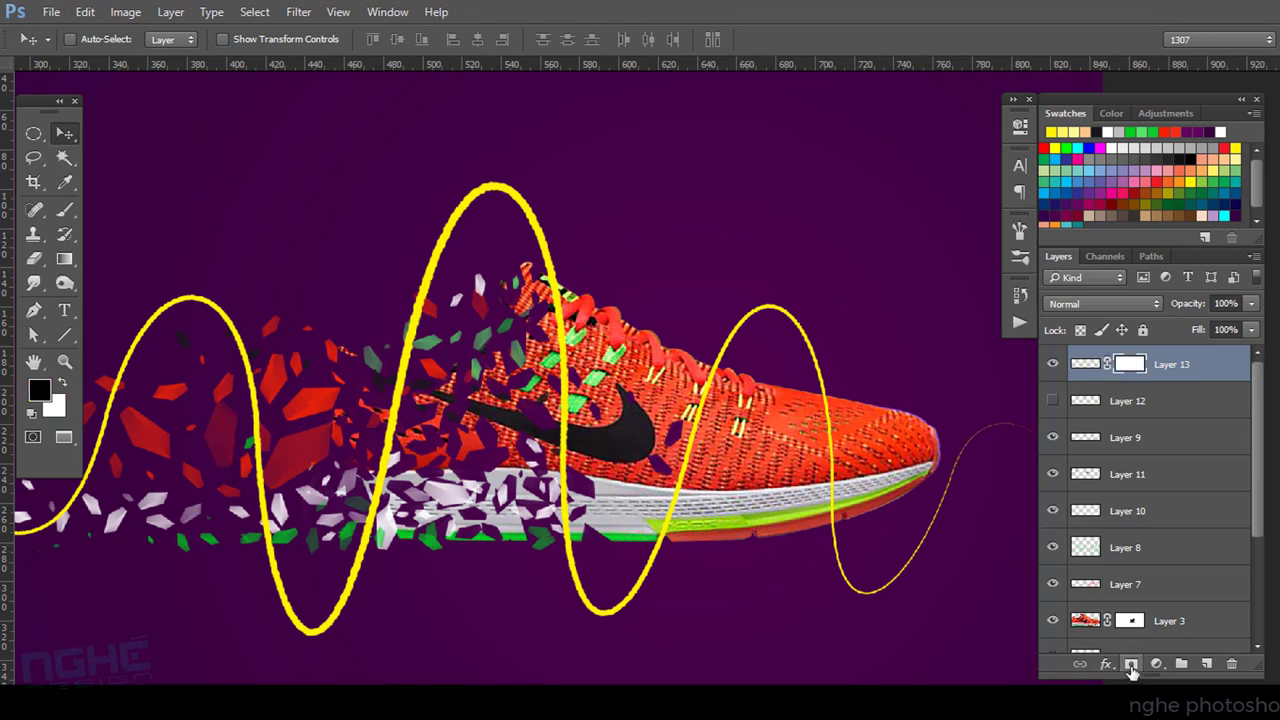
key("b")
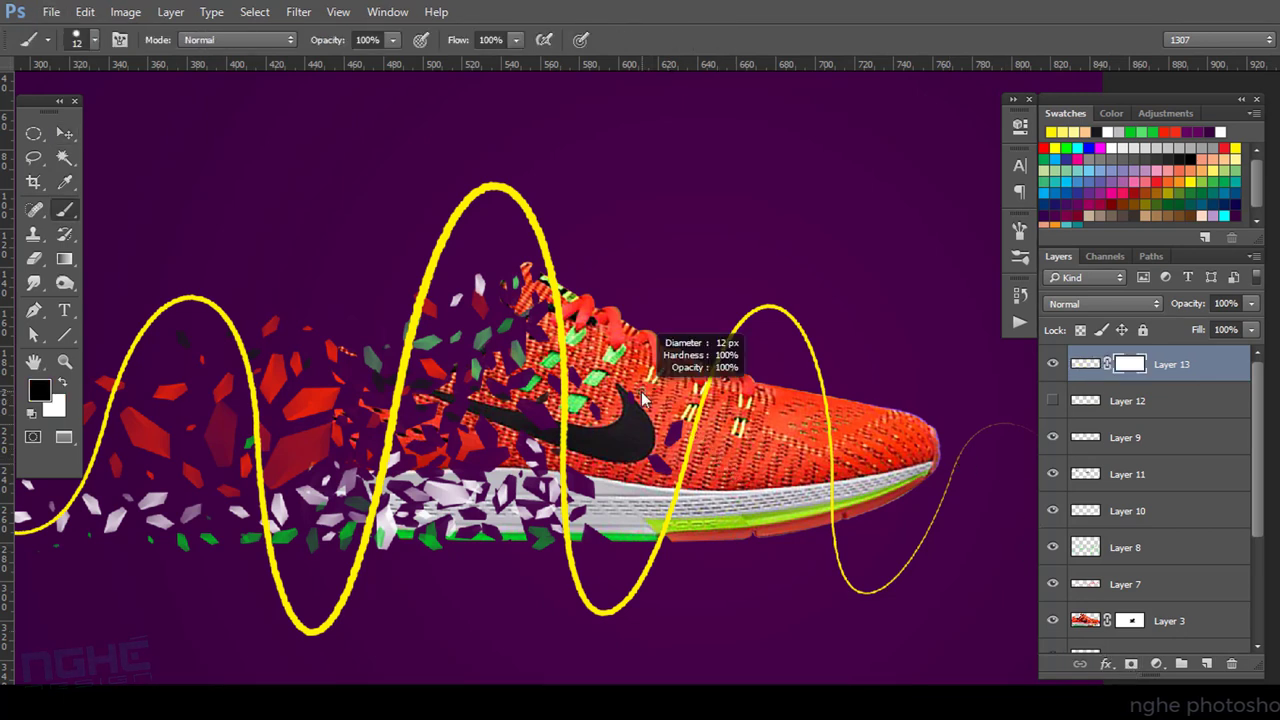
left_click_drag(644, 396, 668, 388)
left_click_drag(586, 300, 568, 523)
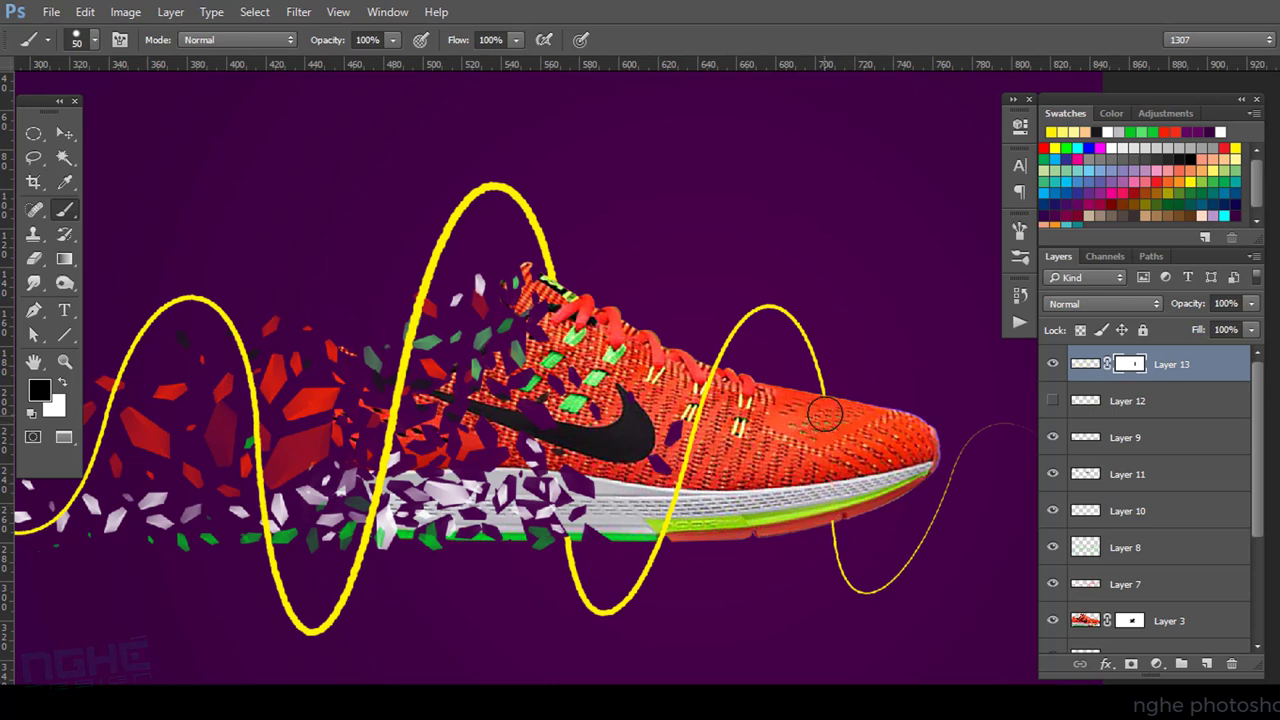
Mask out more of the wave where it passes behind the shoe.
scroll(808, 428, "down", 1)
scroll(808, 428, "down", 1)
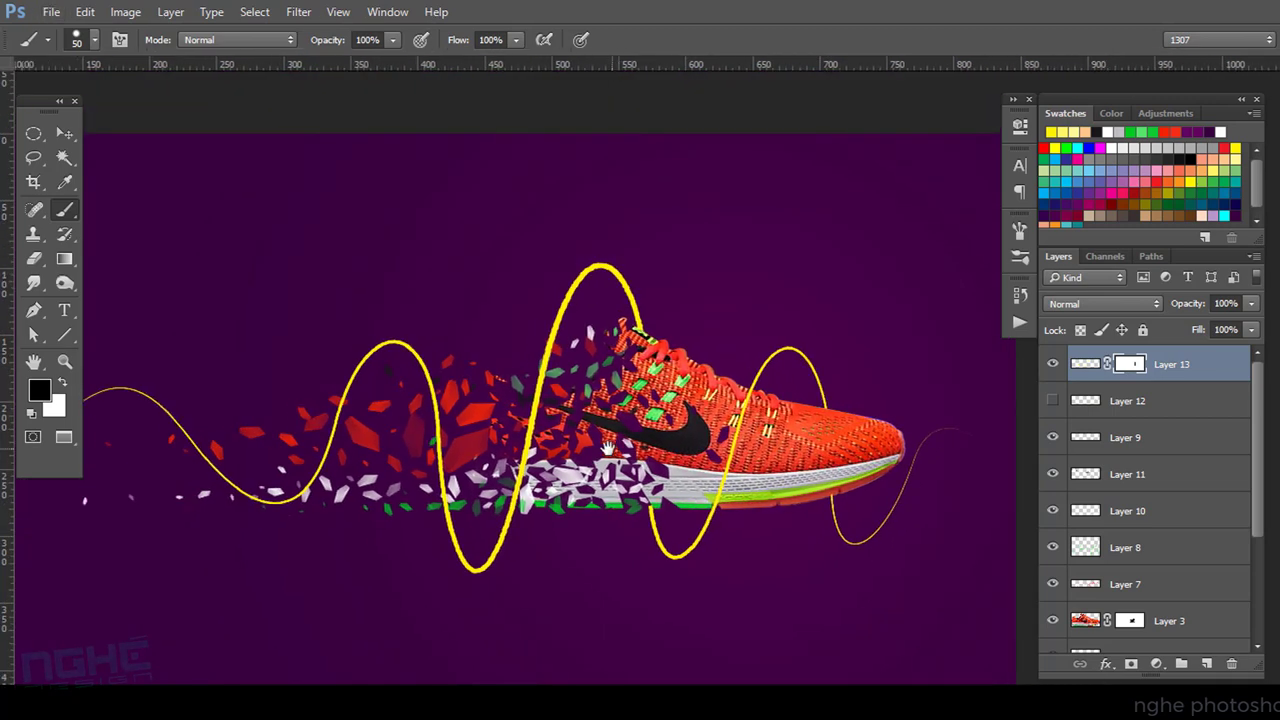
scroll(660, 465, "down", 1)
scroll(495, 460, "up", 1)
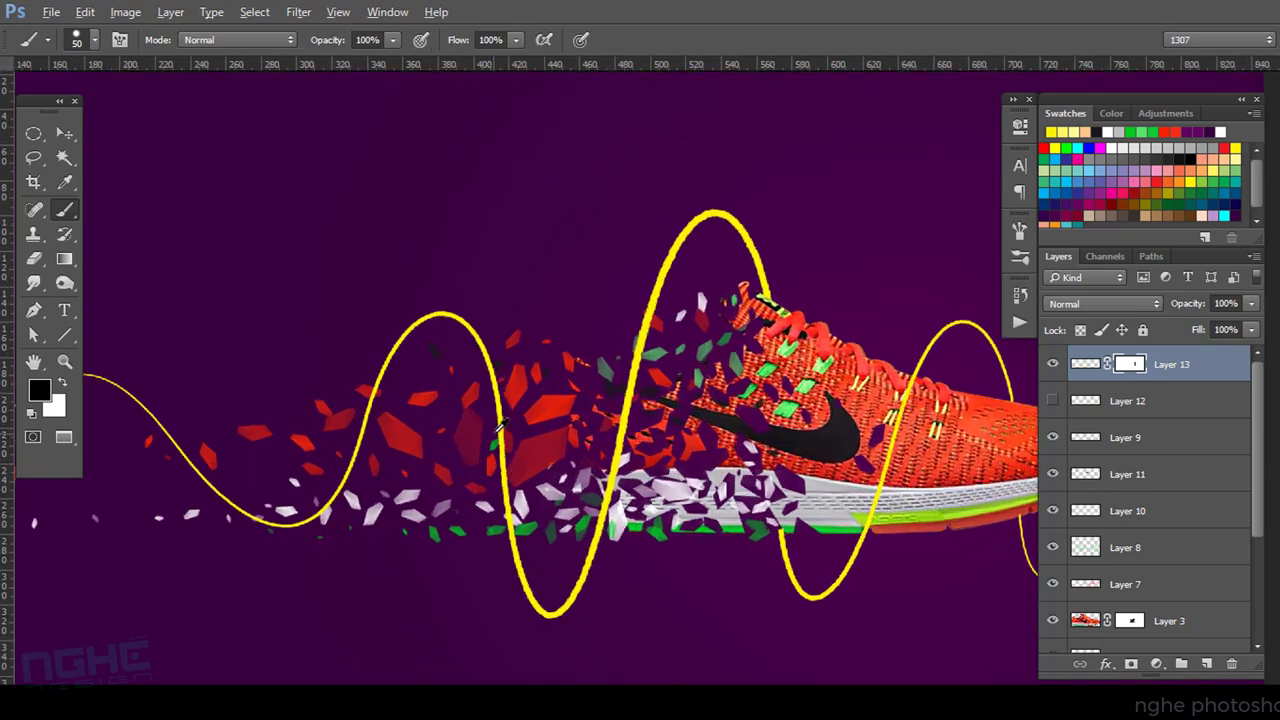
scroll(510, 455, "up", 1)
scroll(521, 452, "up", 1)
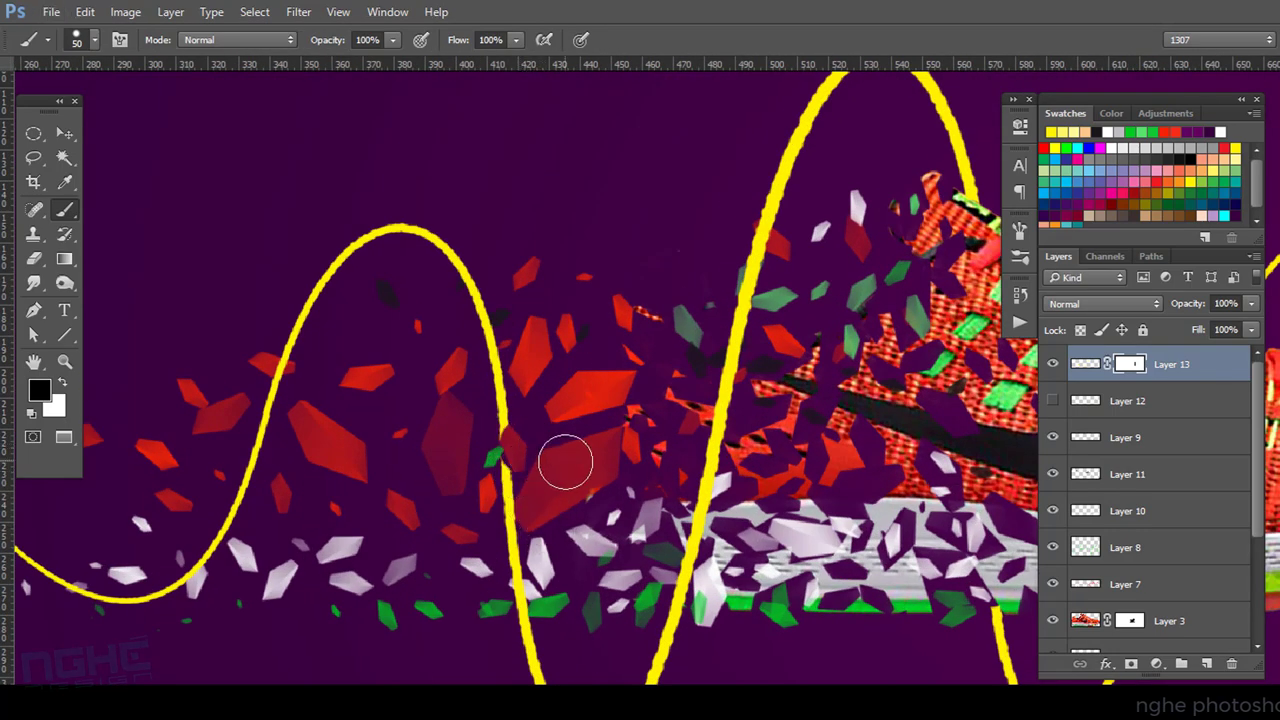
scroll(563, 455, "down", 1)
scroll(565, 447, "down", 1)
scroll(563, 447, "down", 1)
scroll(563, 447, "down", 1)
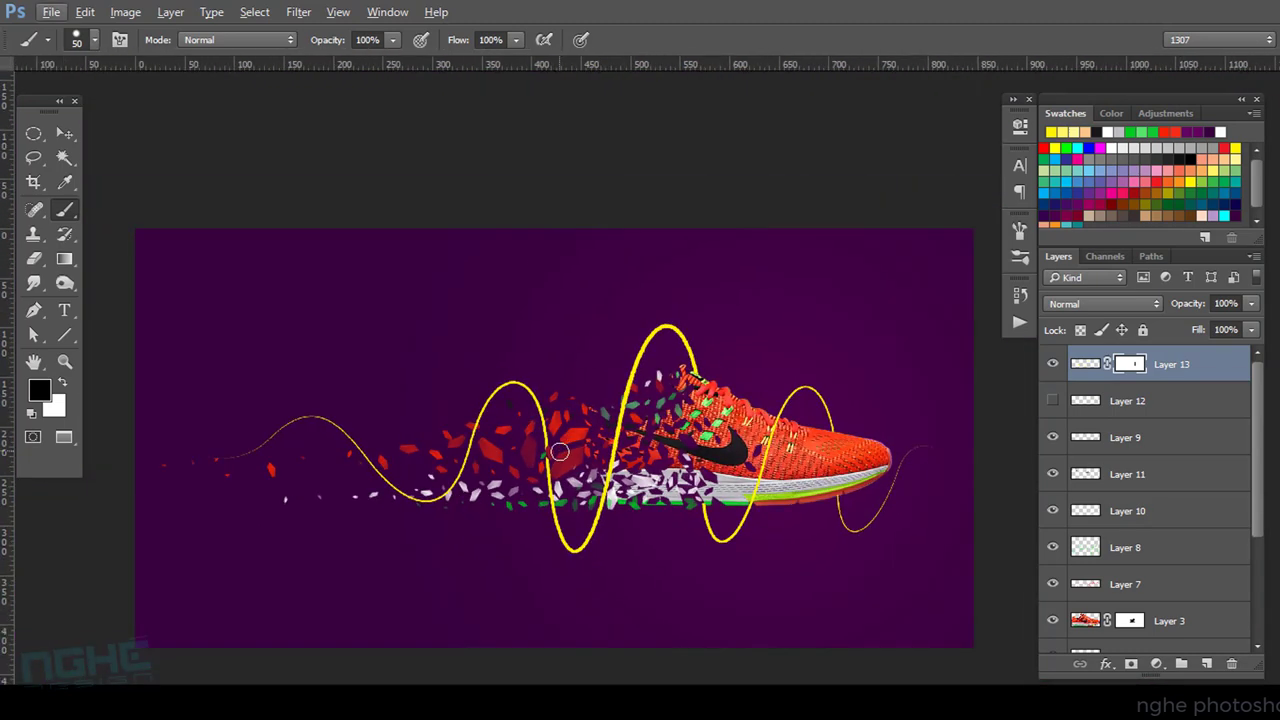
left_click_drag(646, 440, 593, 440)
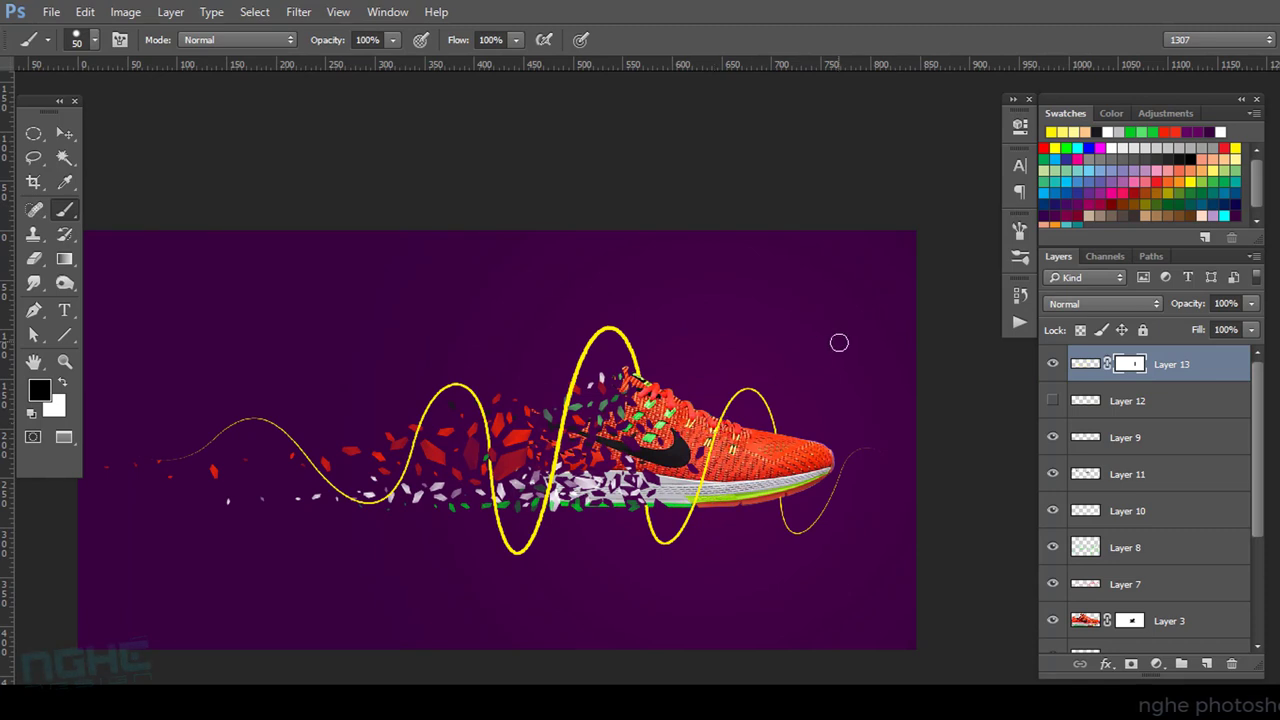
scroll(660, 410, "up", 3)
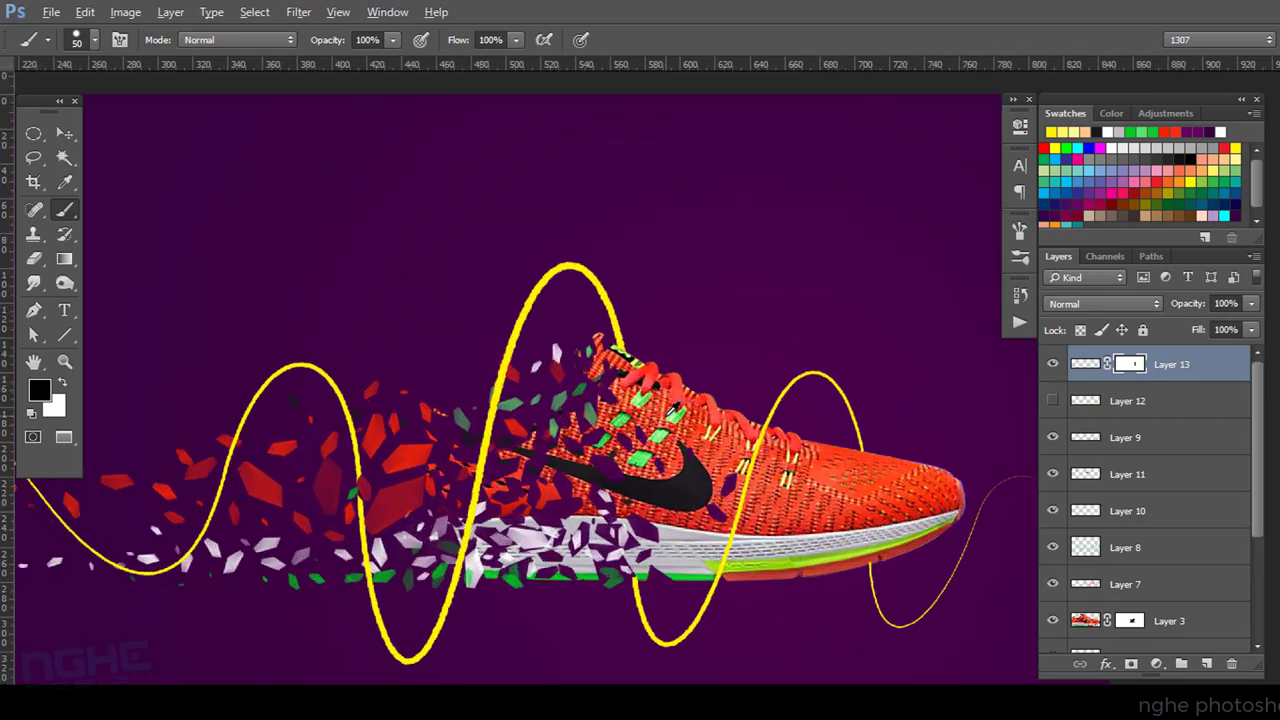
key("v")
key("alt+v")
Load Layer 13's wave as a selection and expand it by 2 px.
left_click(714, 323)
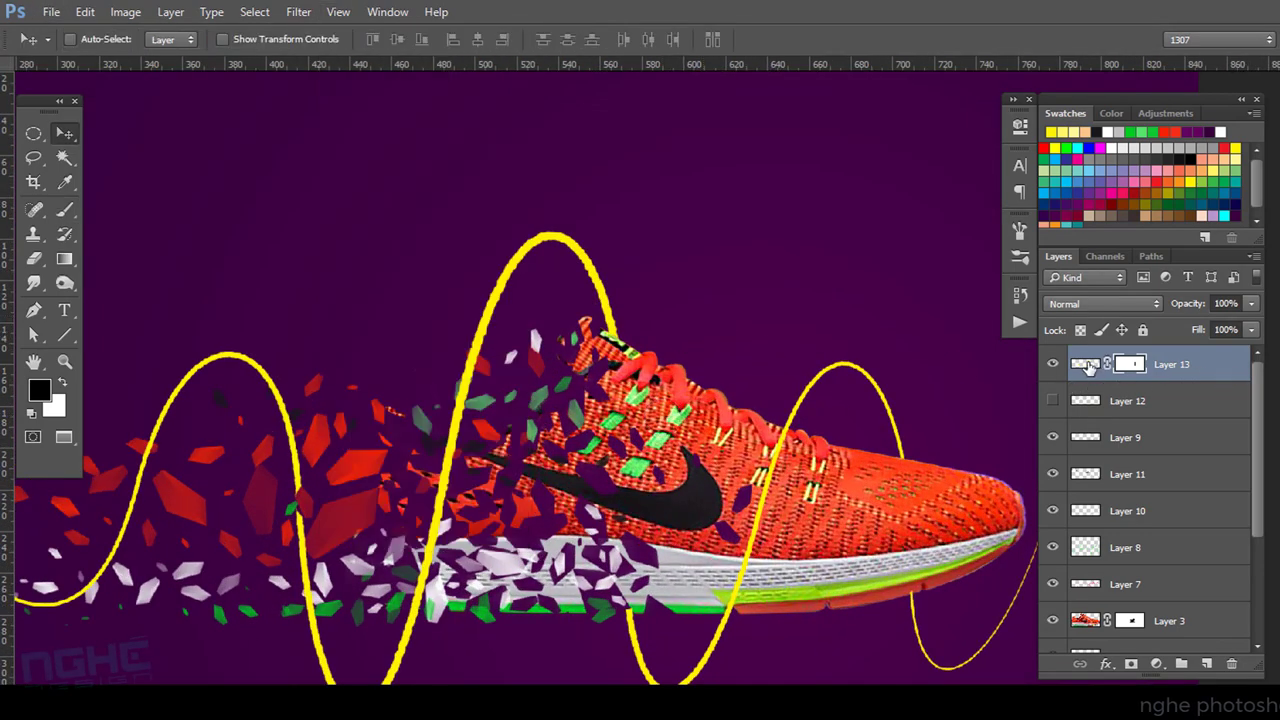
left_click(1086, 369, "ctrl")
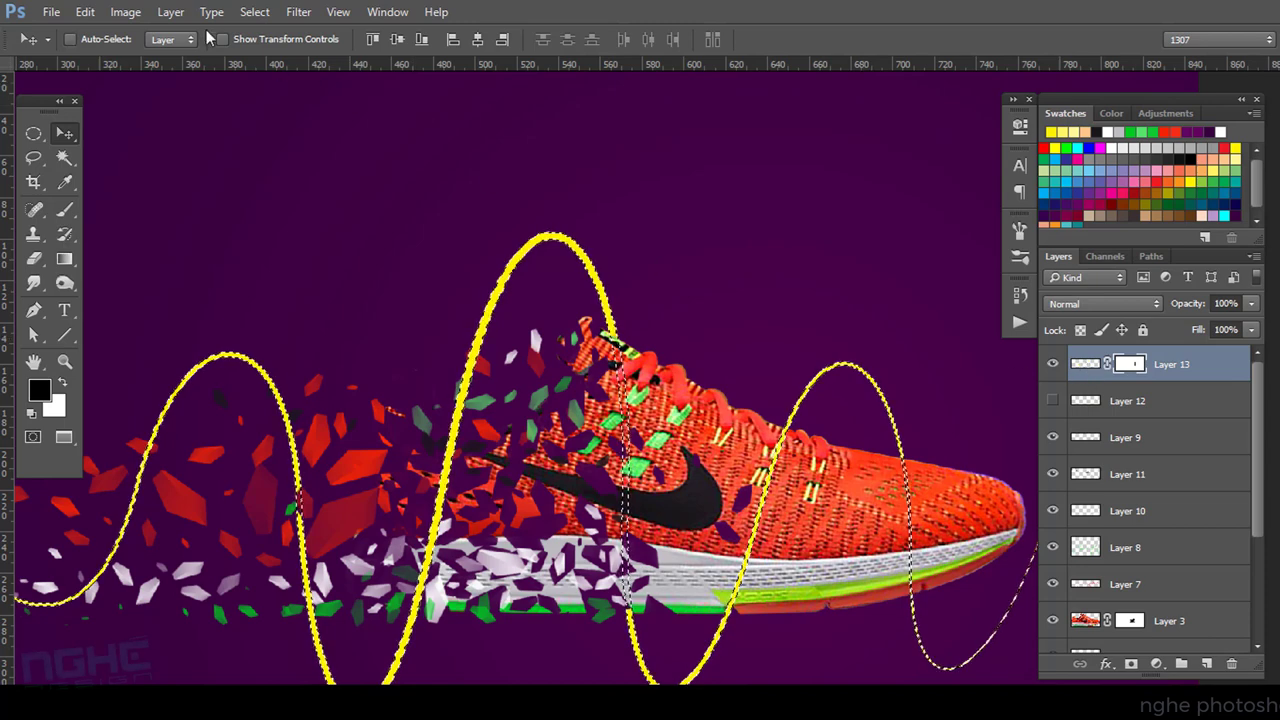
left_click(248, 12)
mouse_move(300, 255)
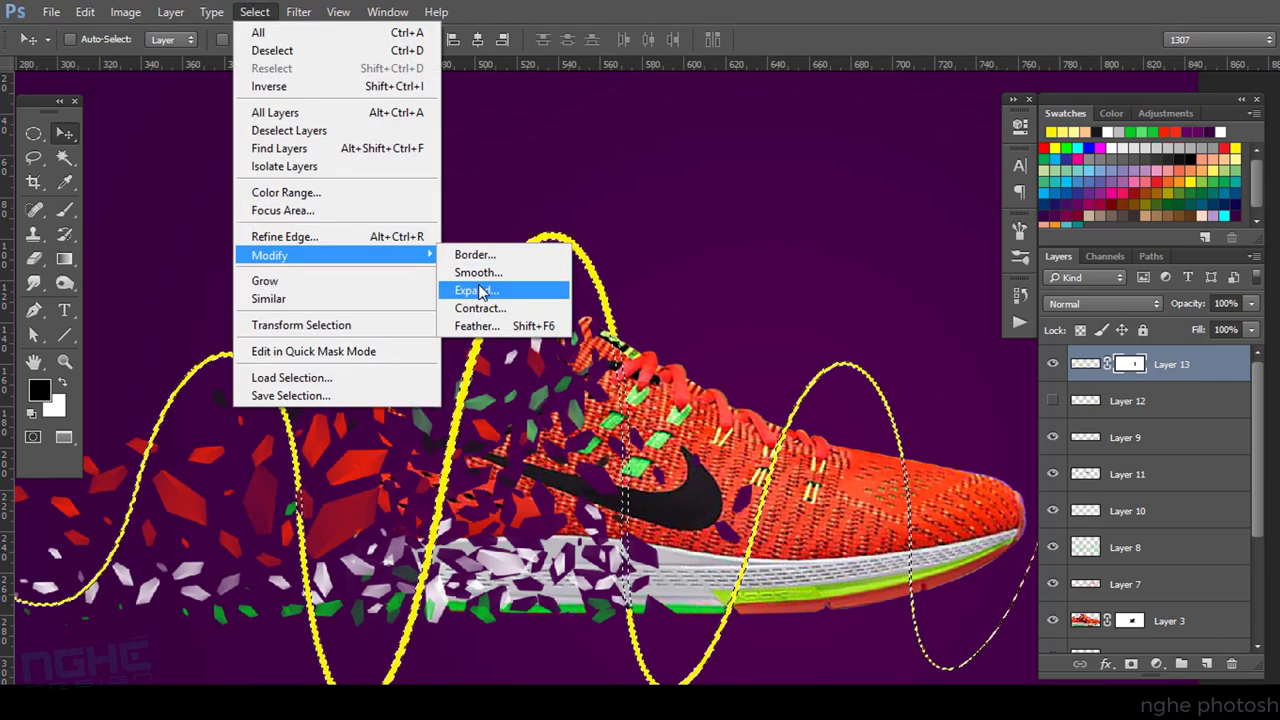
left_click(481, 292)
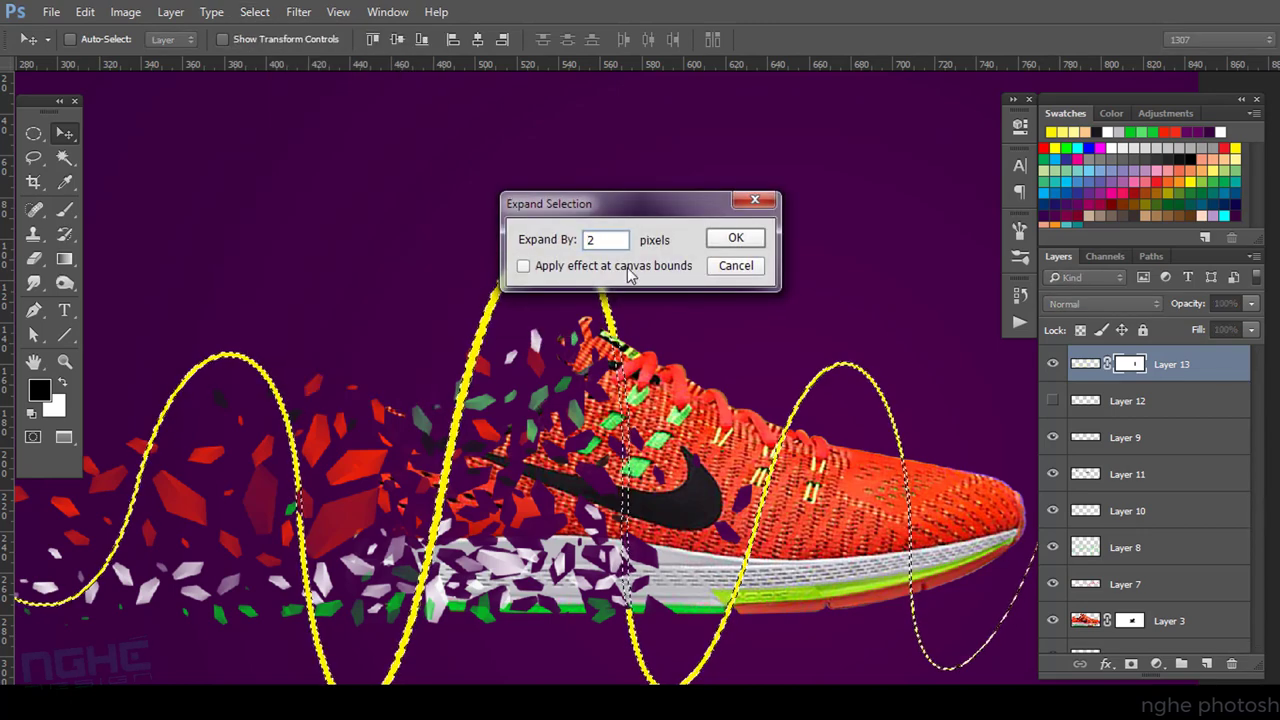
left_click(730, 238)
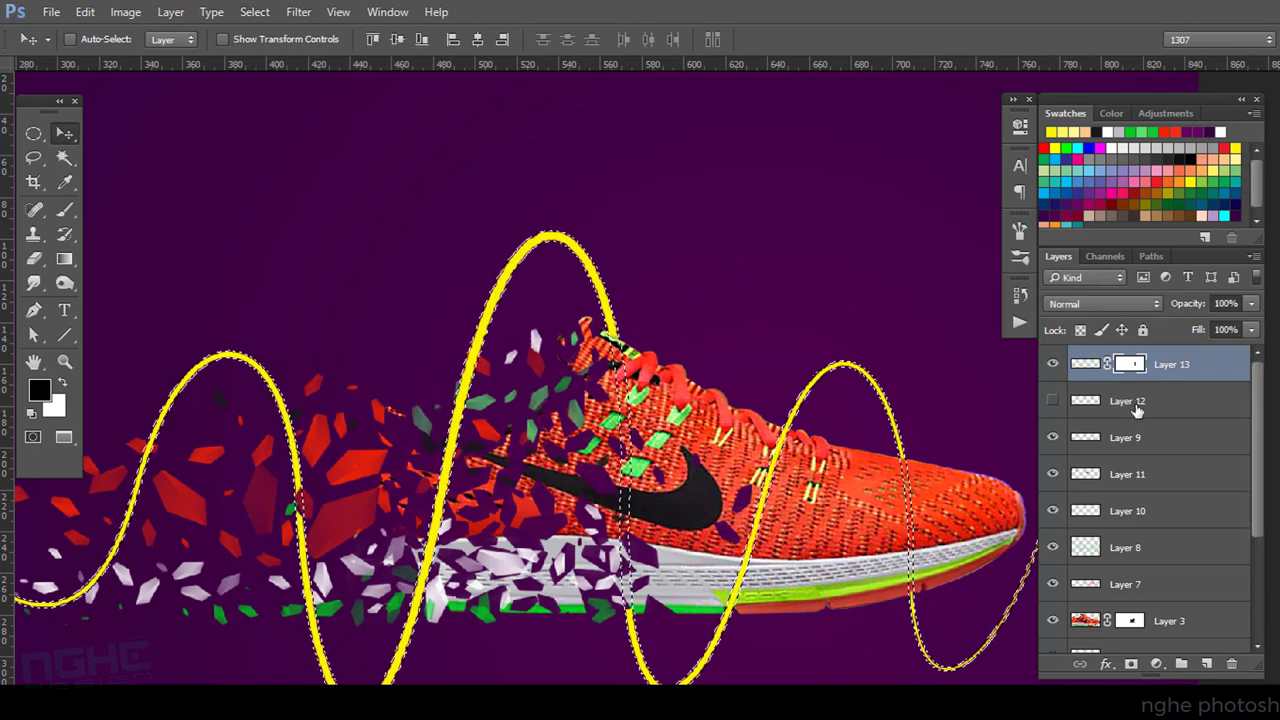
Create a new layer above Layer 12, feather the selection 3 px, and reset colours to black and white.
left_click(1137, 402)
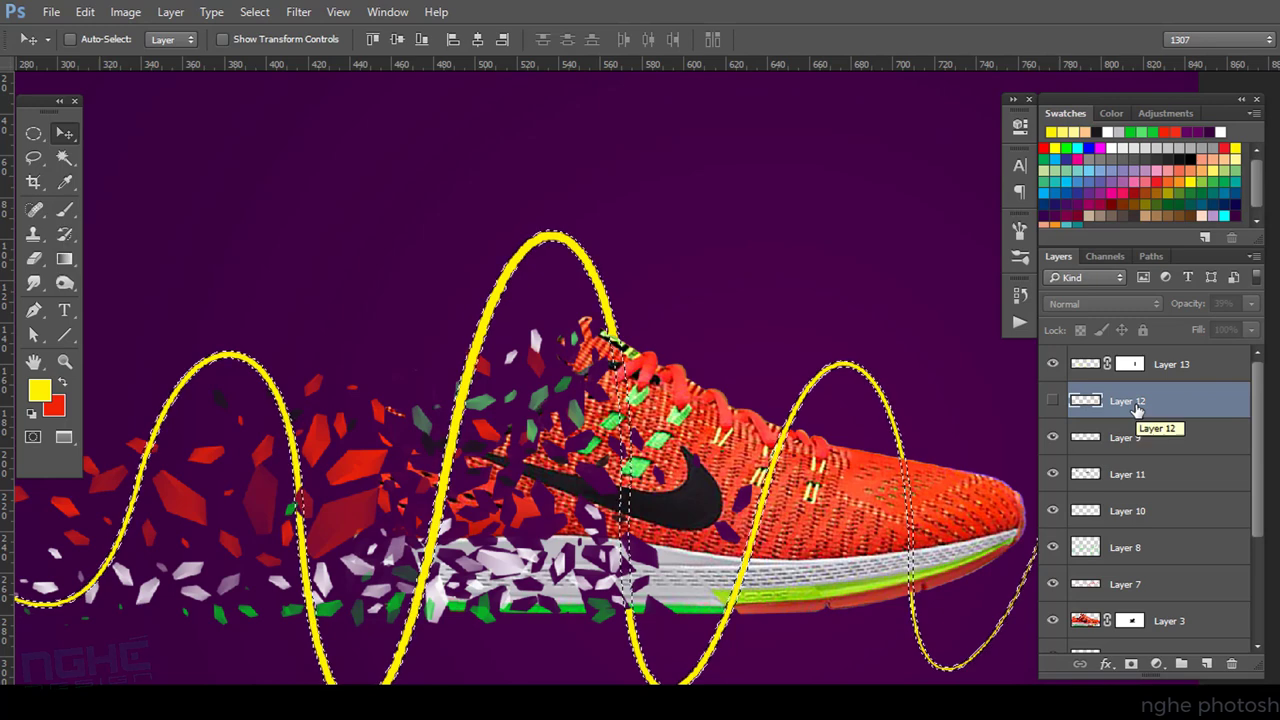
key("ctrl+shift+alt+n")
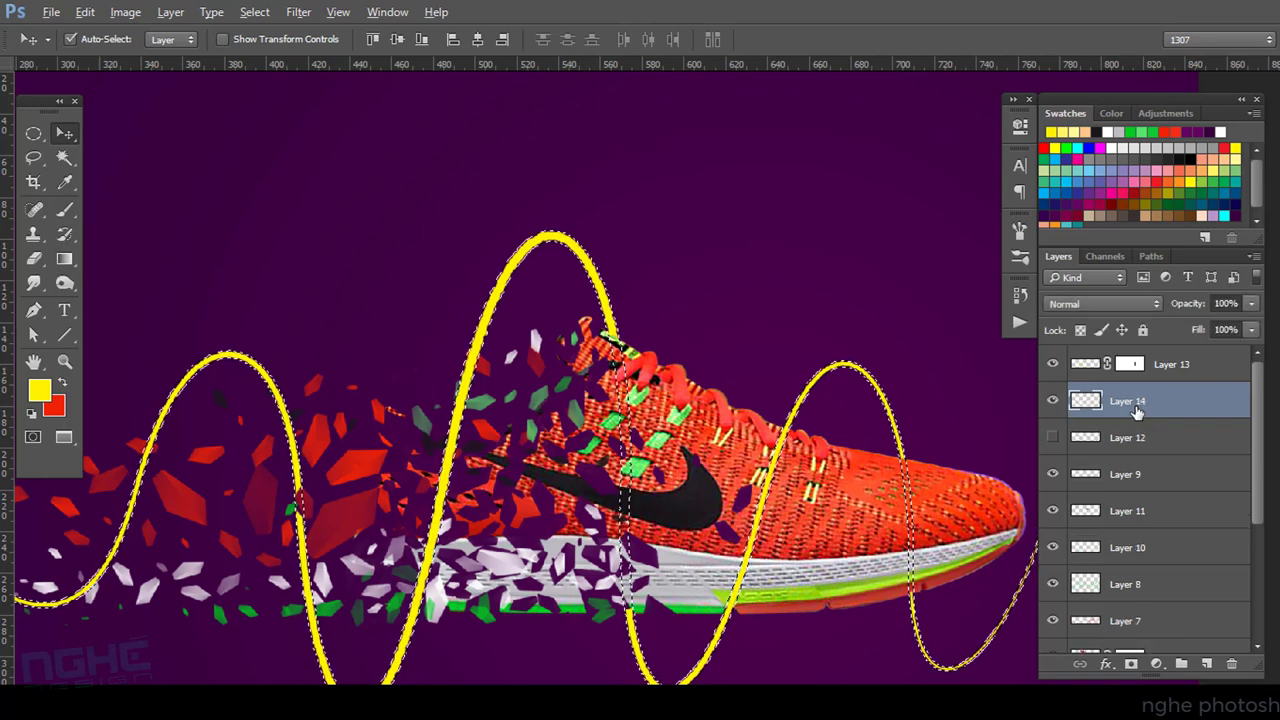
key("shift+F6")
type("3")
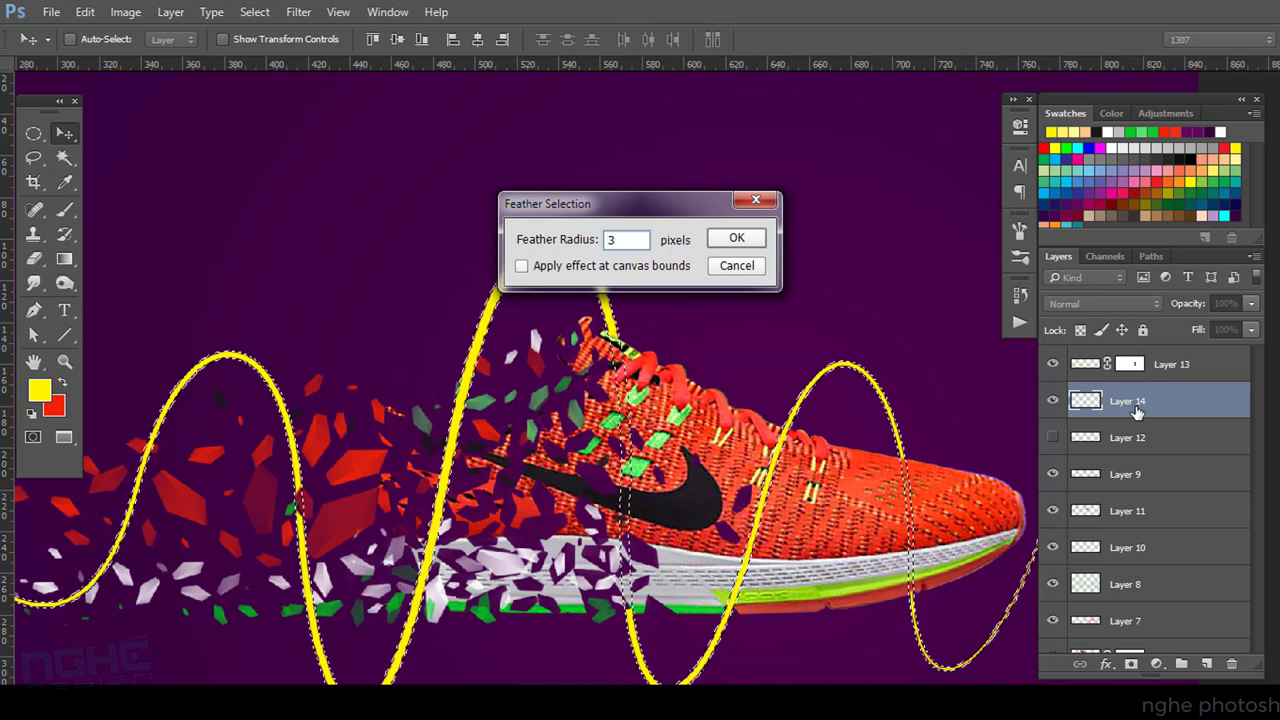
key("Return")
key("b")
key("d")
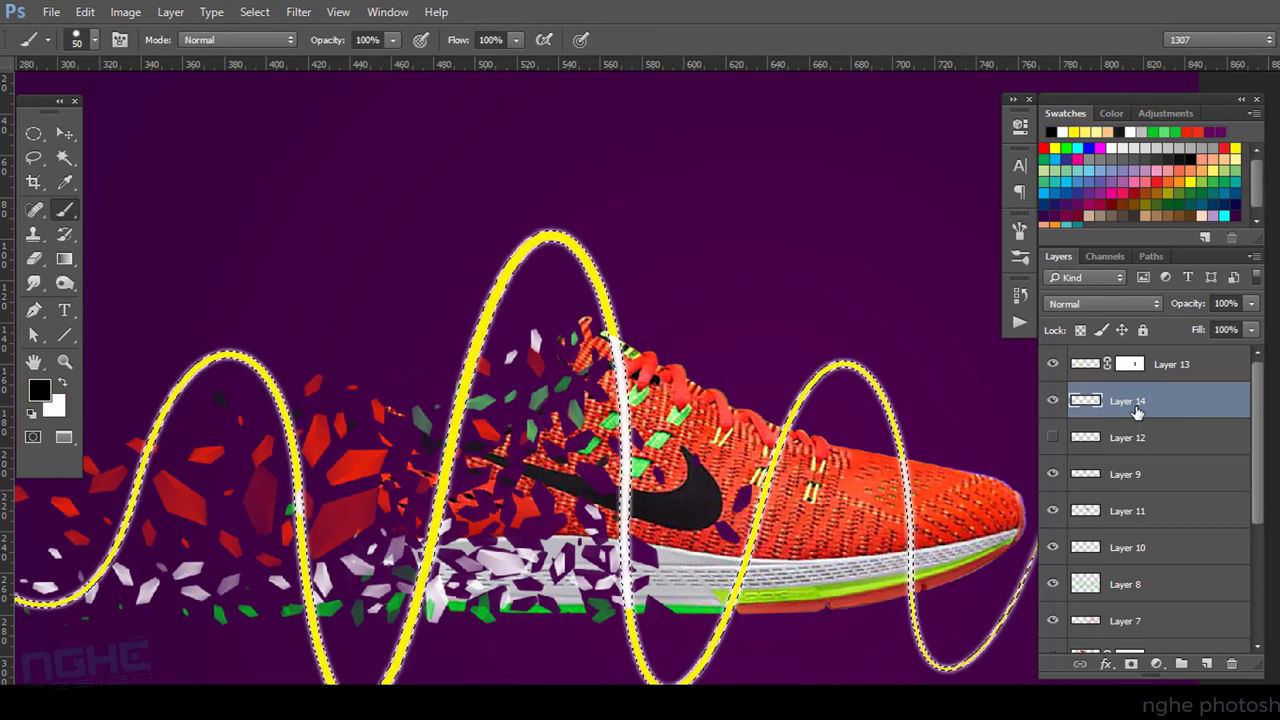
key("v")
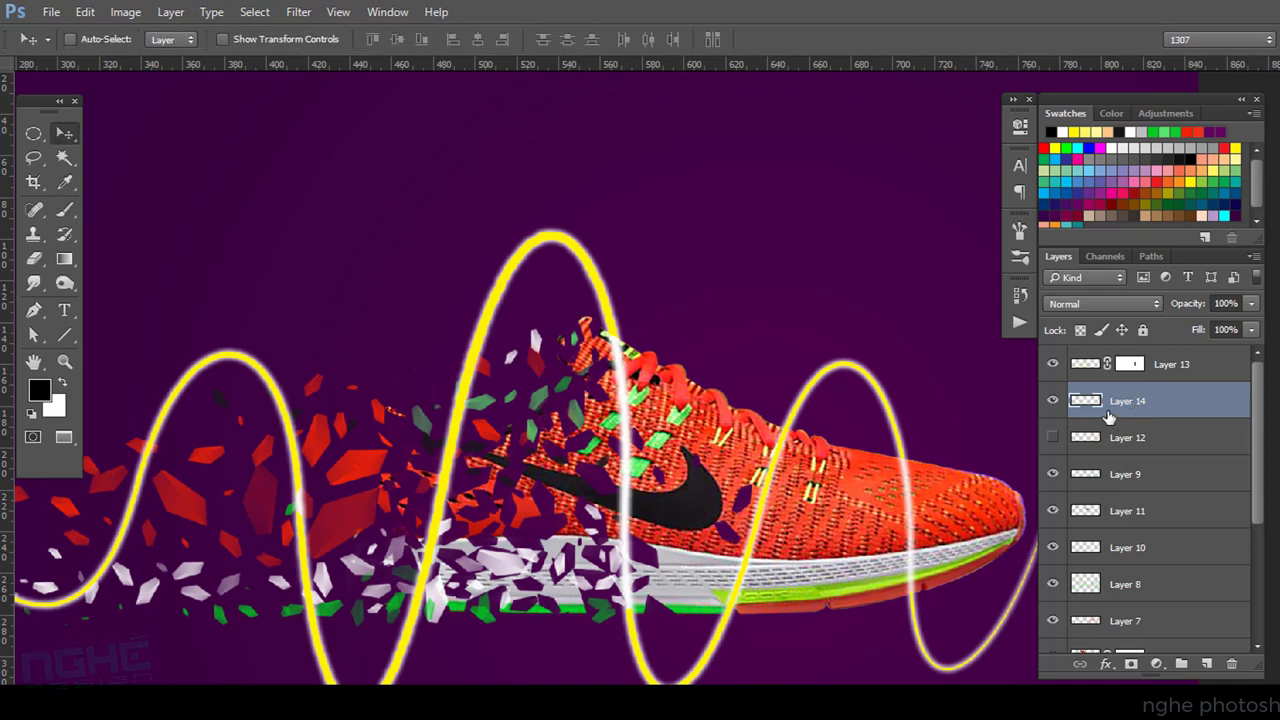
Feather the selection 5 px, fill it with white, and deselect.
scroll(743, 412, "down", 1)
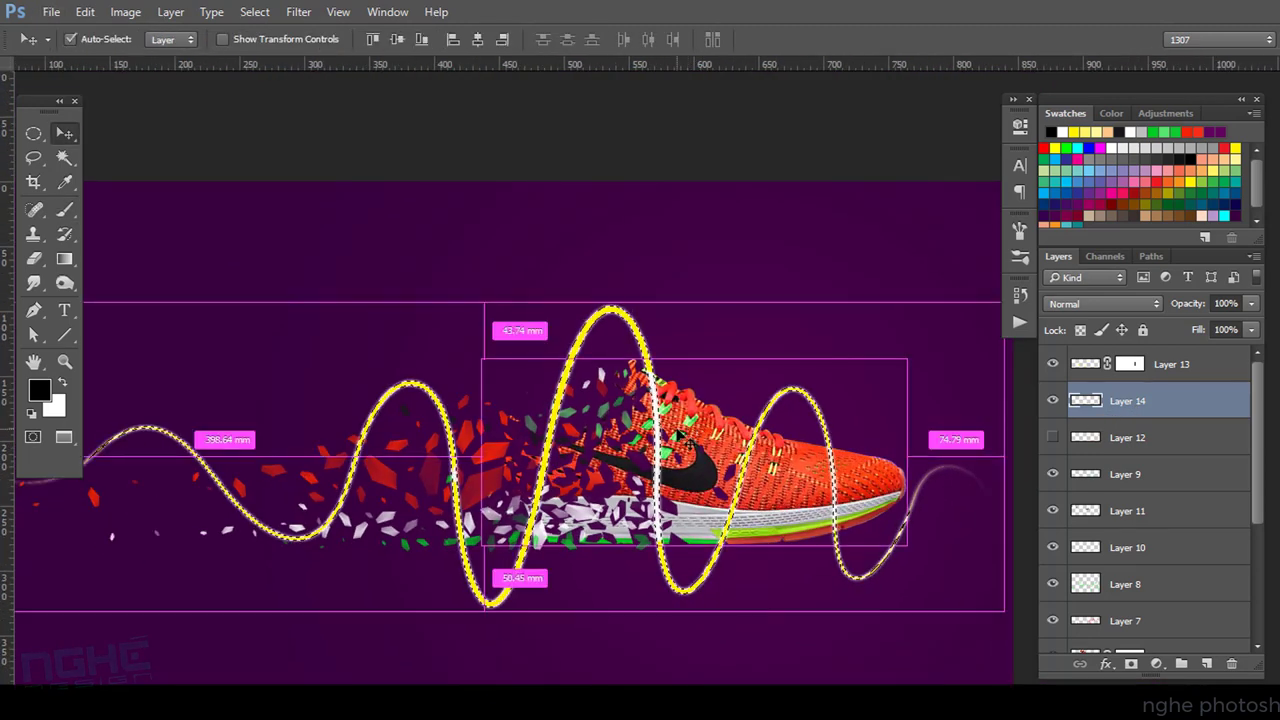
scroll(637, 397, "up", 1)
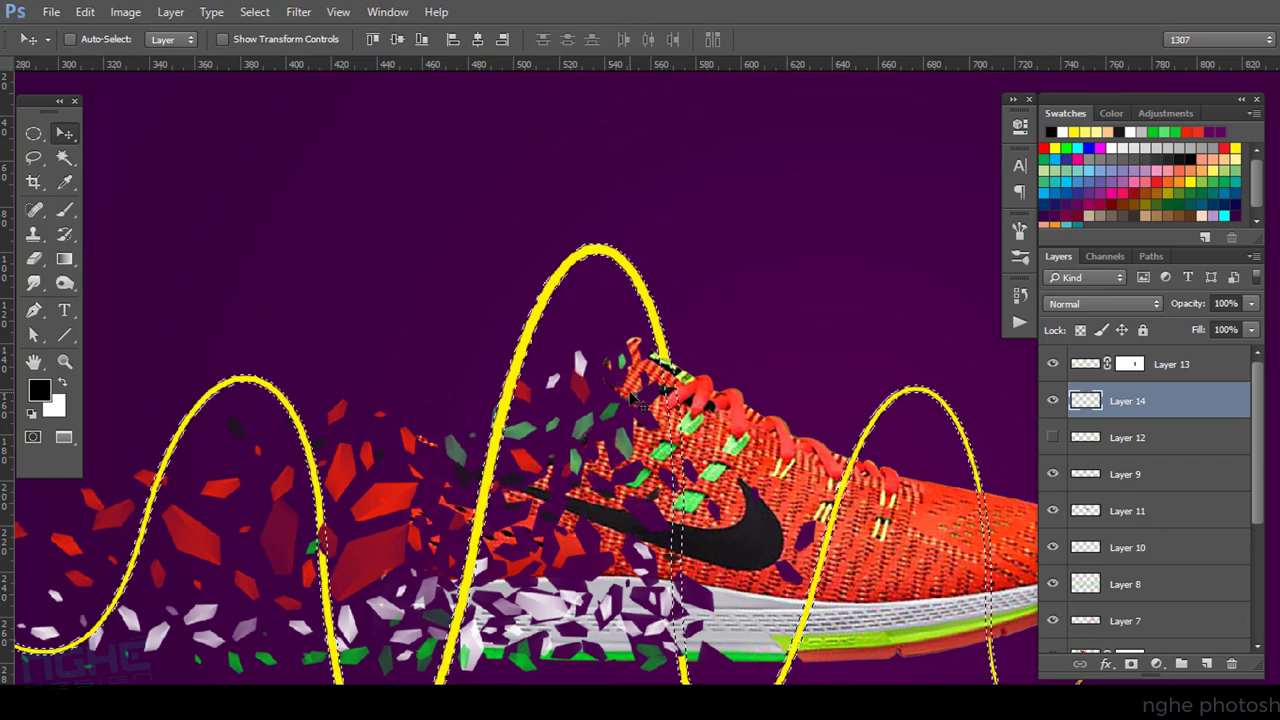
key("shift+F6")
type("5")
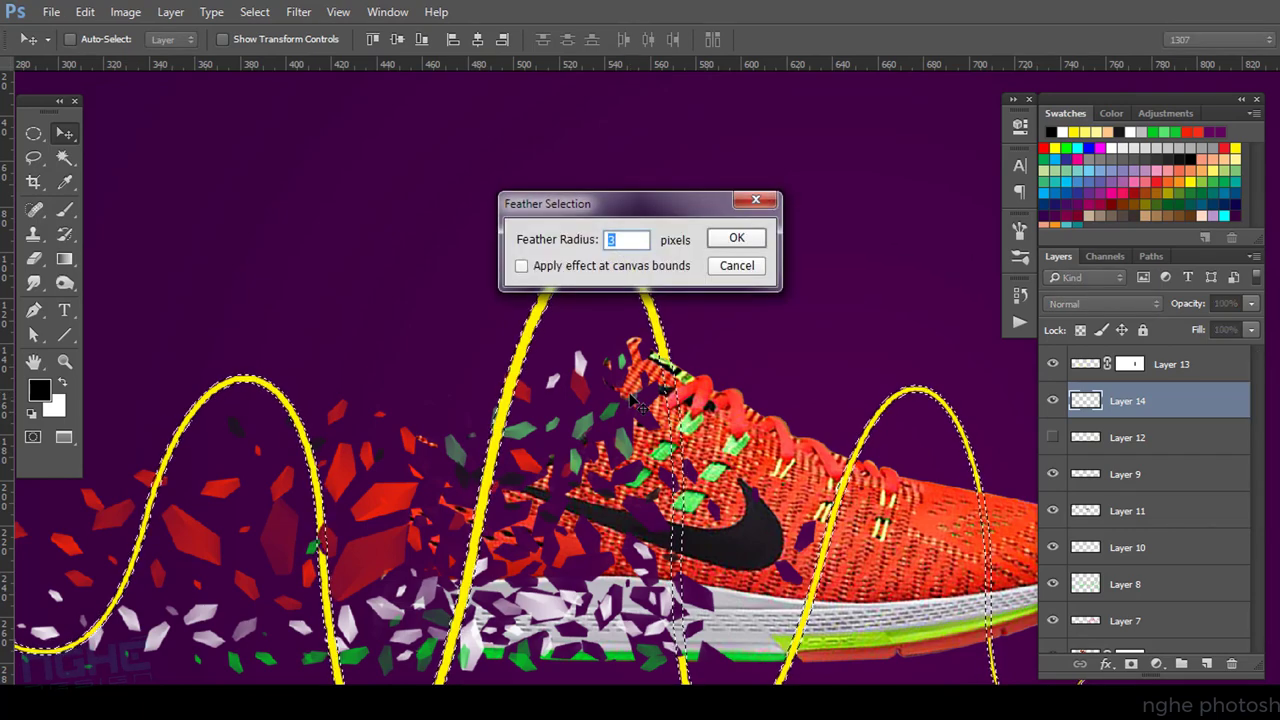
key("Return")
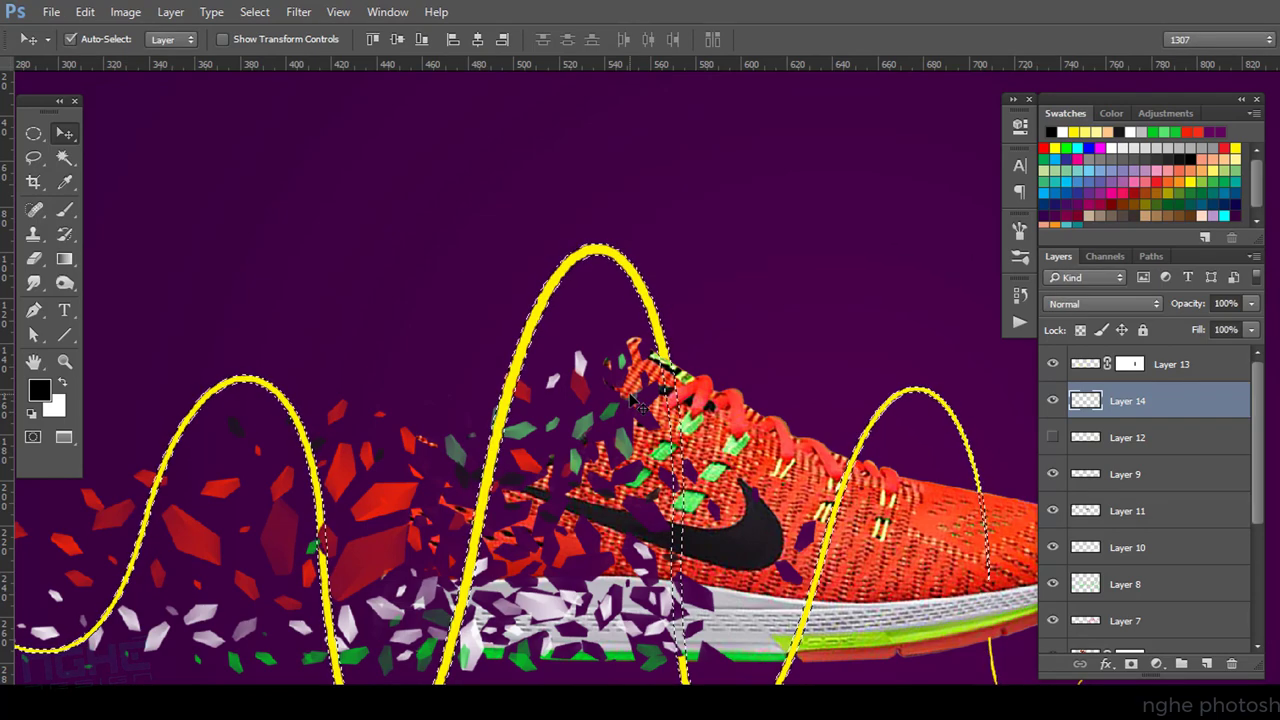
key("ctrl+BackSpace")
key("ctrl+d")
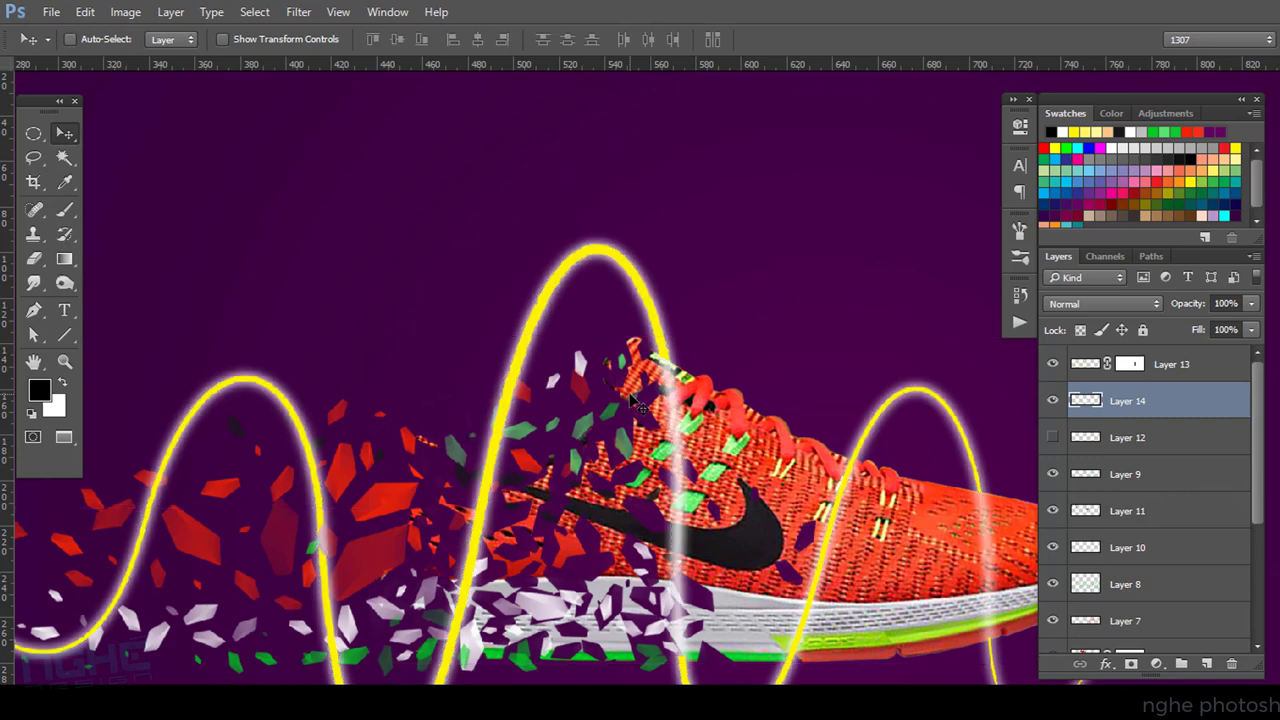
scroll(600, 385, "down", 5)
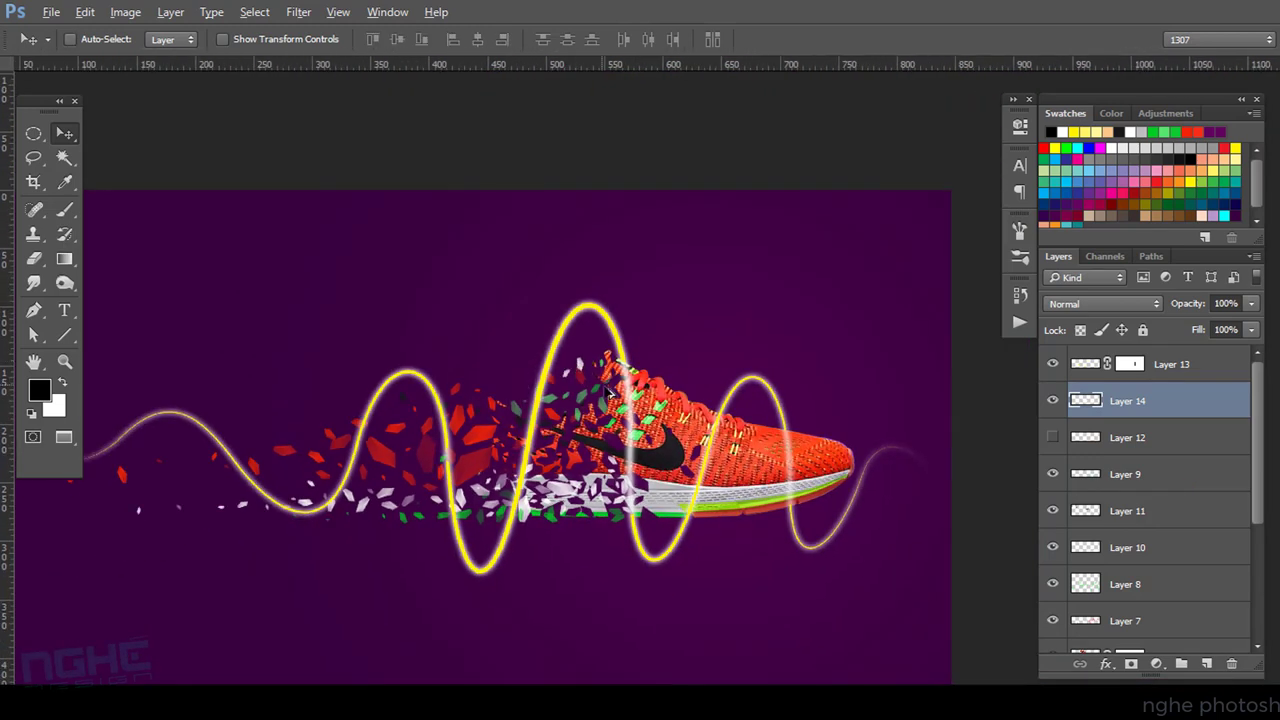
scroll(609, 396, "up", 2)
scroll(609, 396, "up", 2)
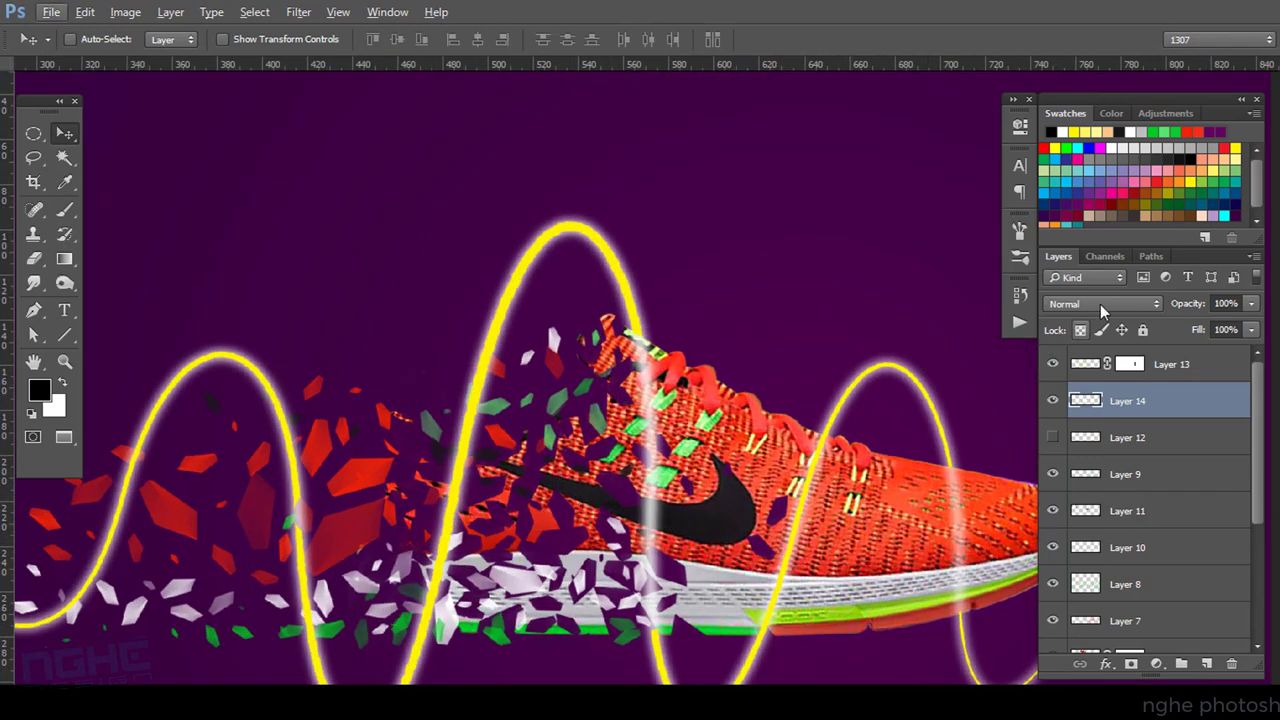
Recolour the Layer 14 glow with purple, then a pink-magenta swatch, comparing it on and off.
left_click(1102, 190)
key("alt+shift+BackSpace")
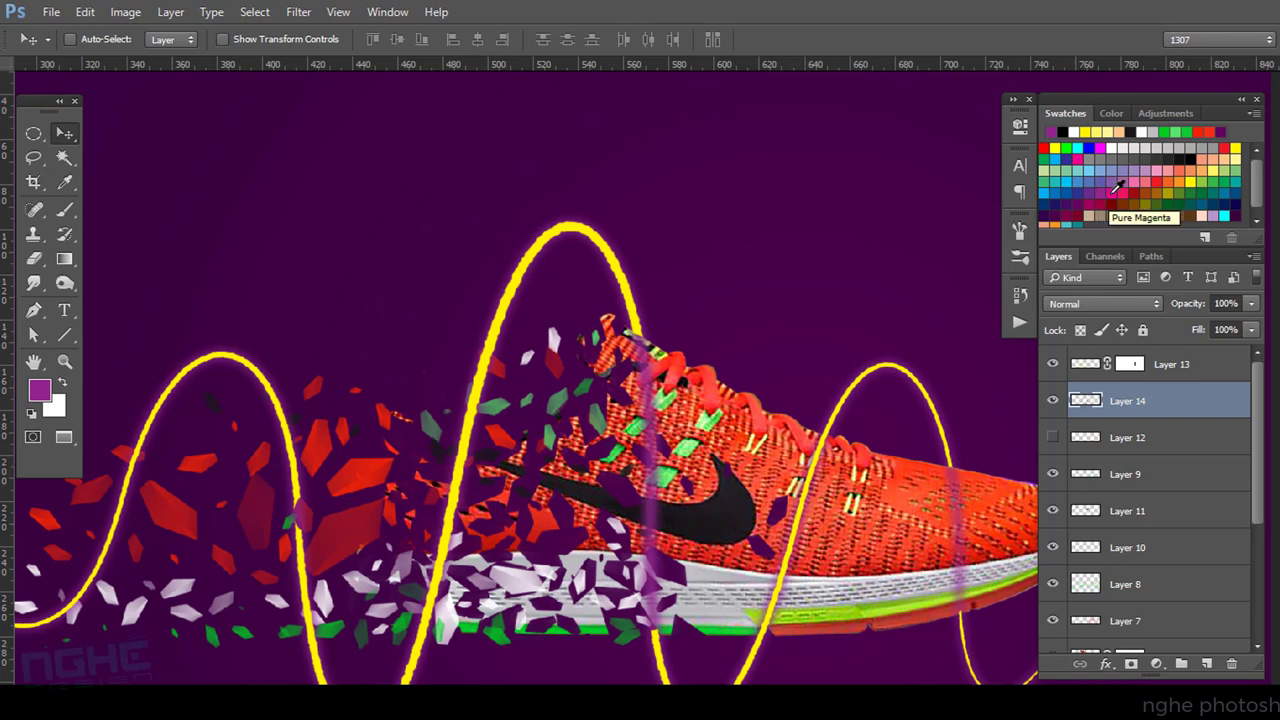
left_click(1114, 190)
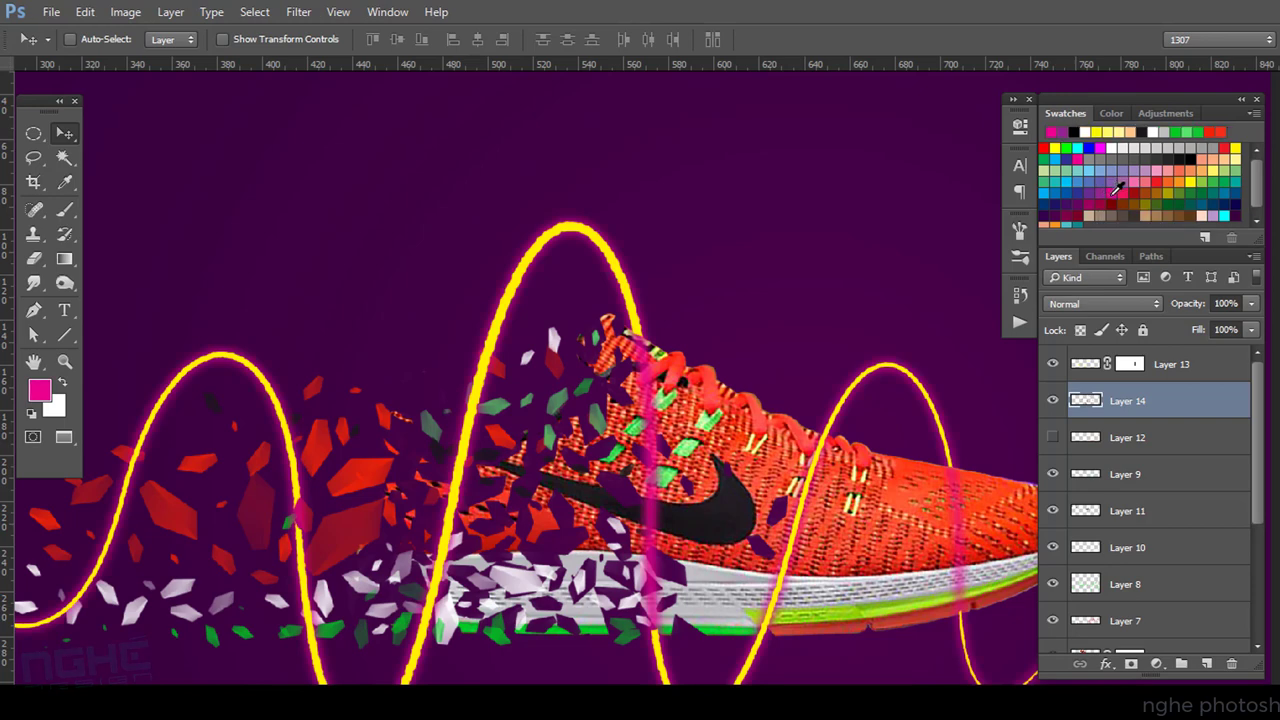
scroll(770, 346, "down", 2)
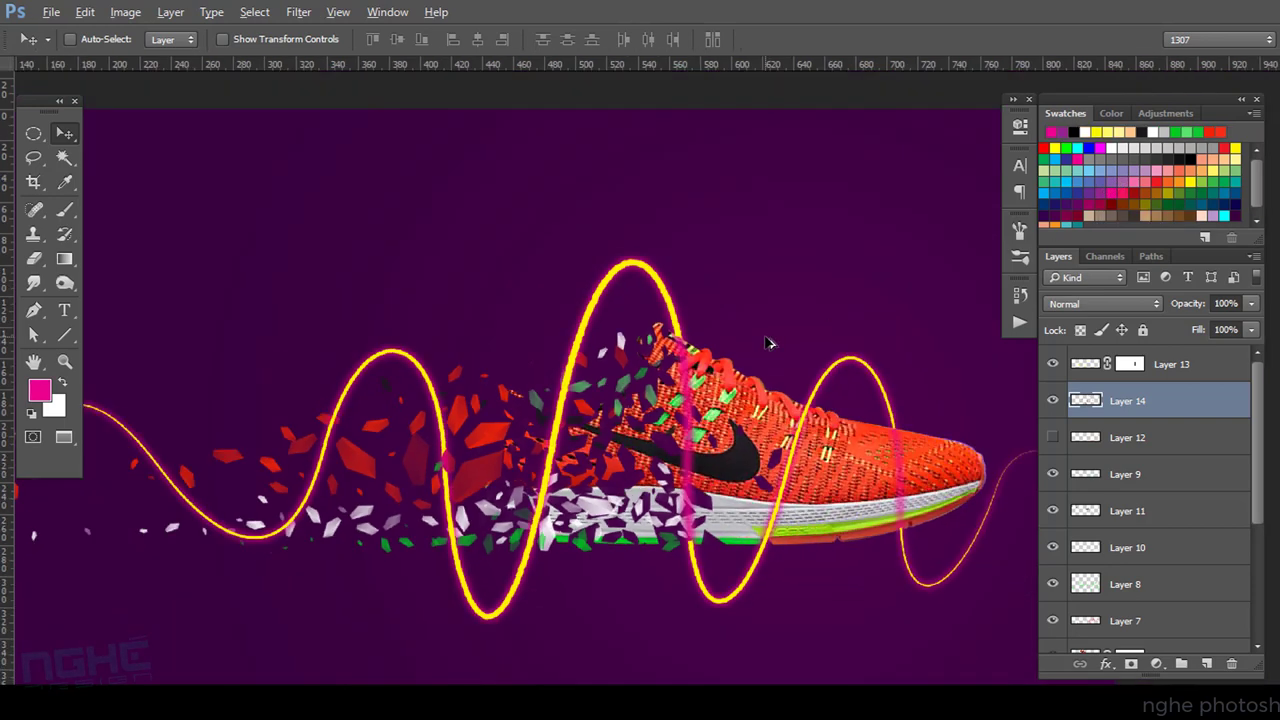
scroll(795, 440, "up", 1)
scroll(783, 452, "up", 1)
scroll(578, 428, "up", 1)
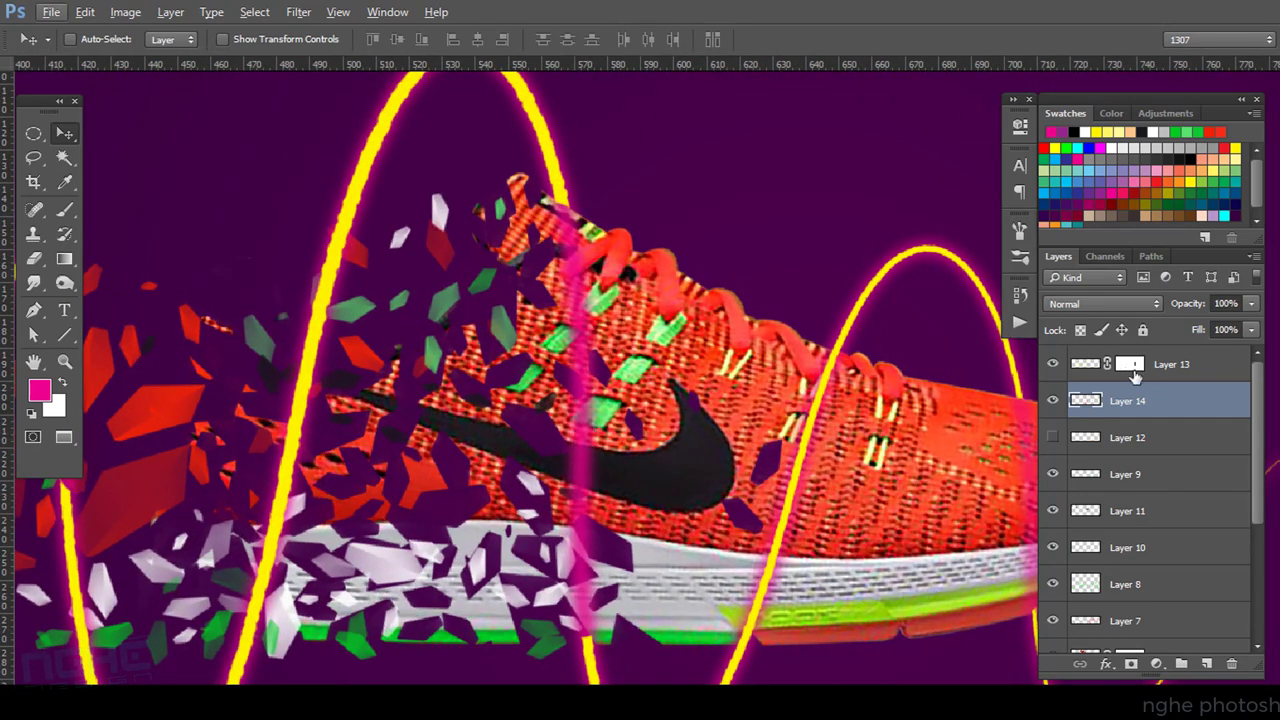
key("alt")
left_click(1053, 401)
left_click(1053, 400)
Group Layers 13 and 14 into Group 1 and move Layer 13's mask onto the group.
left_click(1053, 366)
left_click(1178, 378)
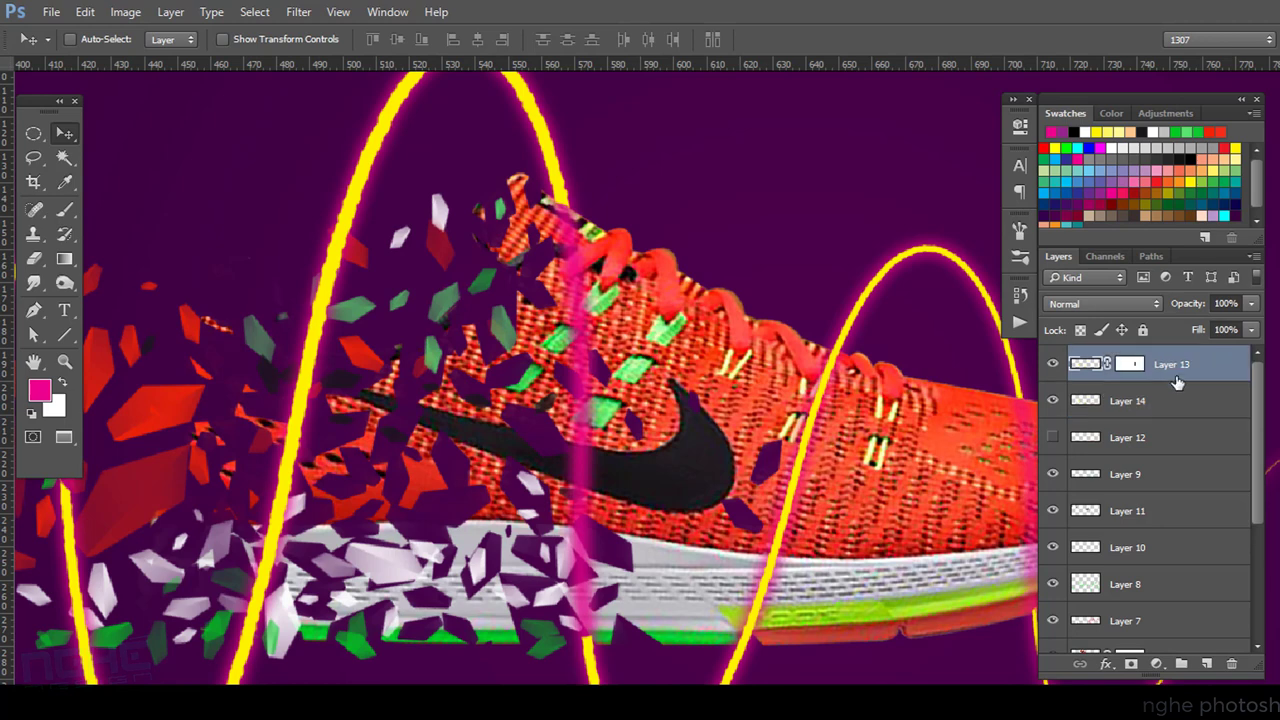
left_click(1161, 406, "shift")
key("ctrl+g")
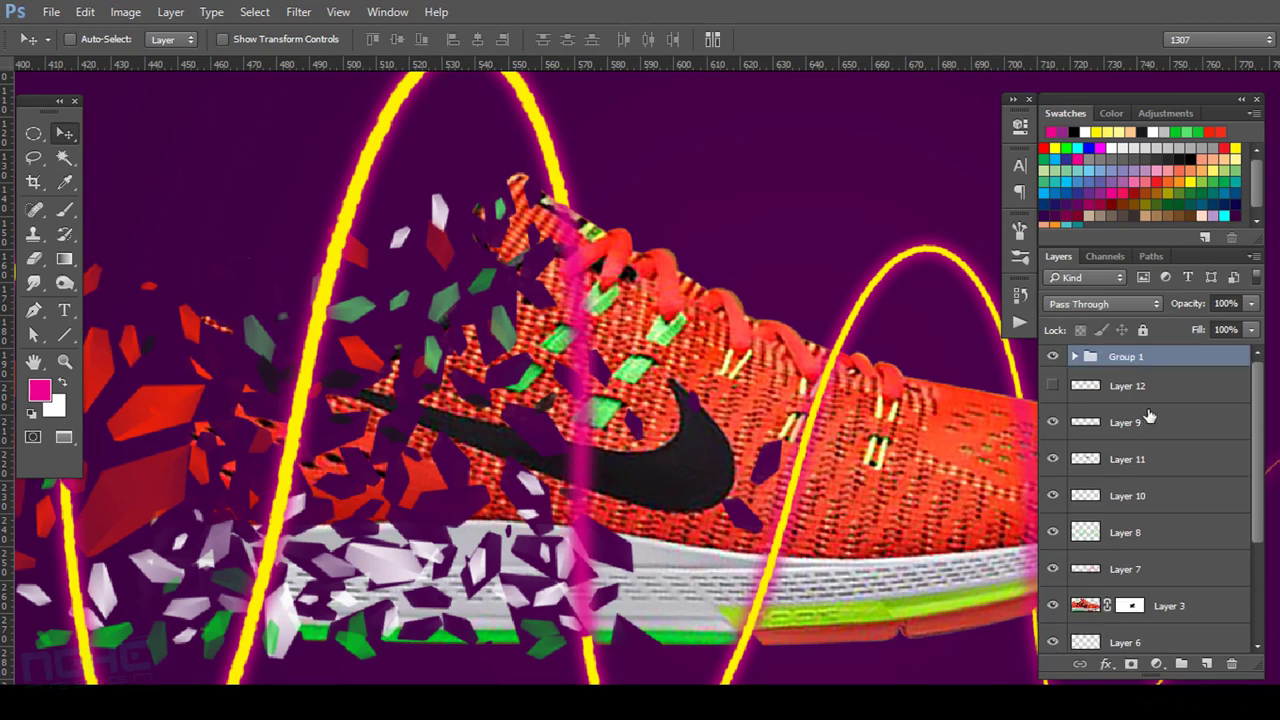
left_click(1075, 357)
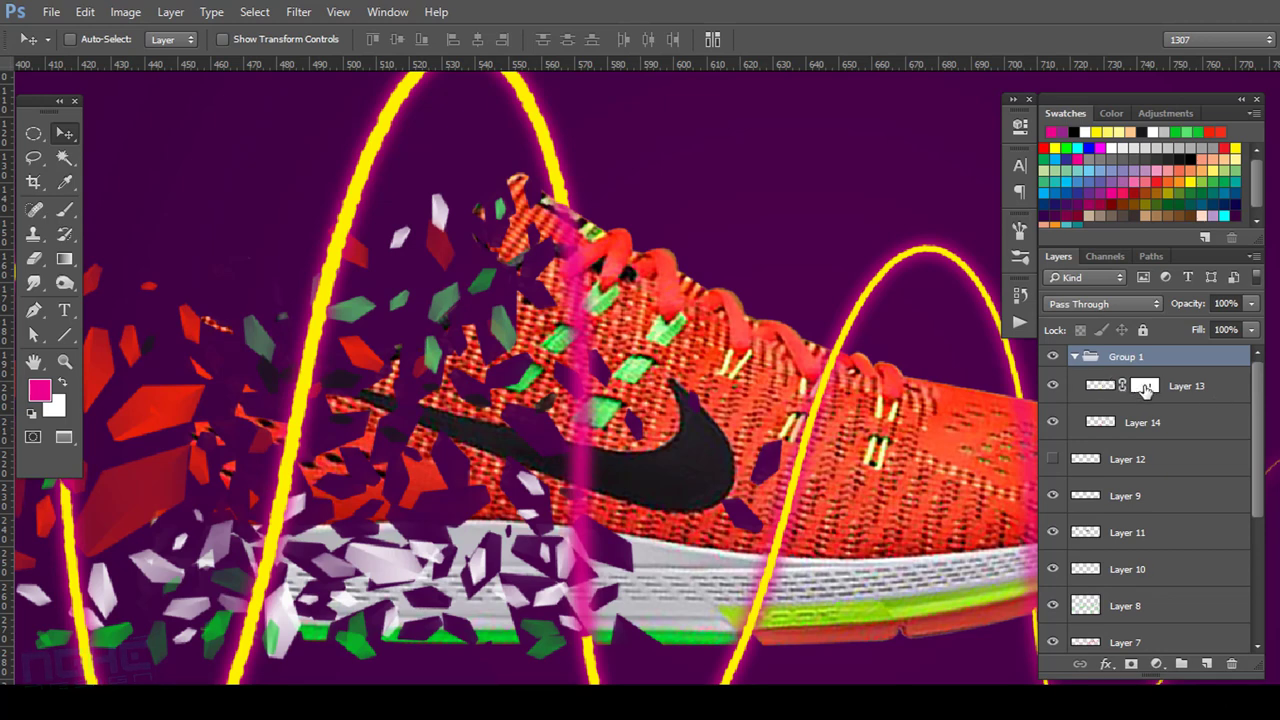
left_click_drag(1145, 389, 1145, 357)
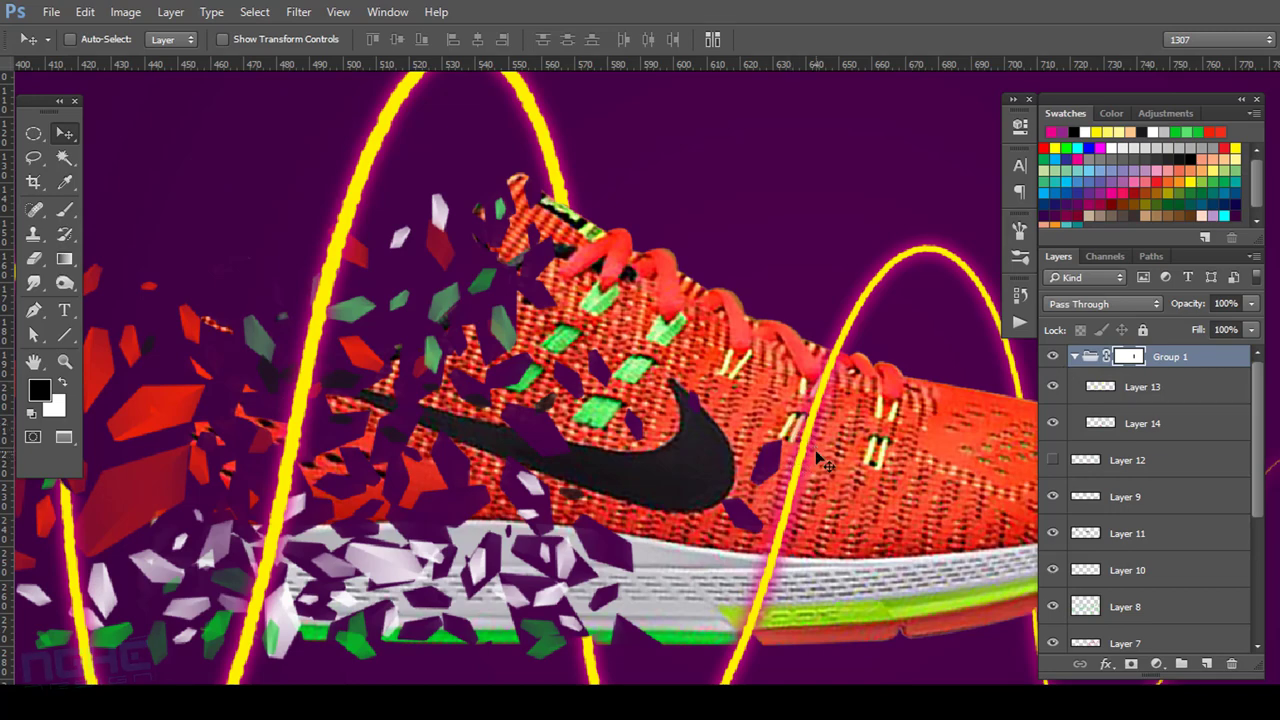
Select Group 1's layer mask for editing.
scroll(707, 458, "down", 2)
scroll(707, 458, "down", 1)
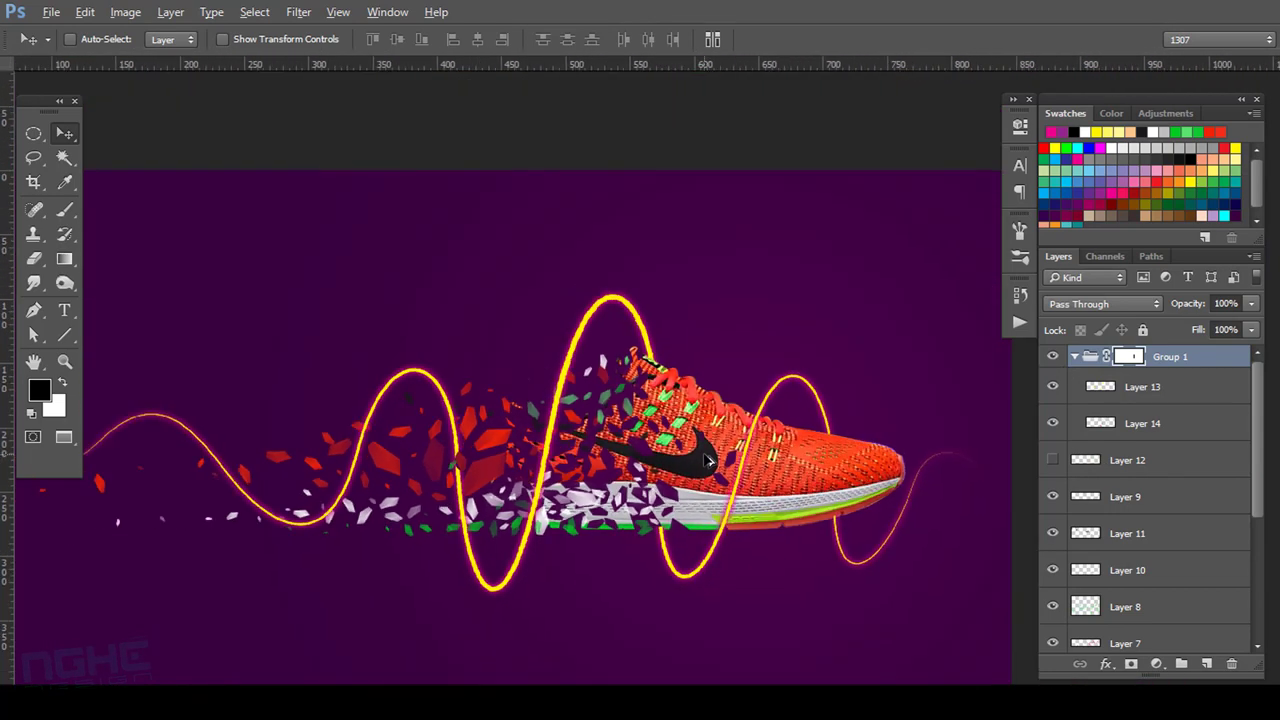
scroll(707, 458, "down", 1)
scroll(707, 458, "up", 1)
scroll(715, 470, "up", 1)
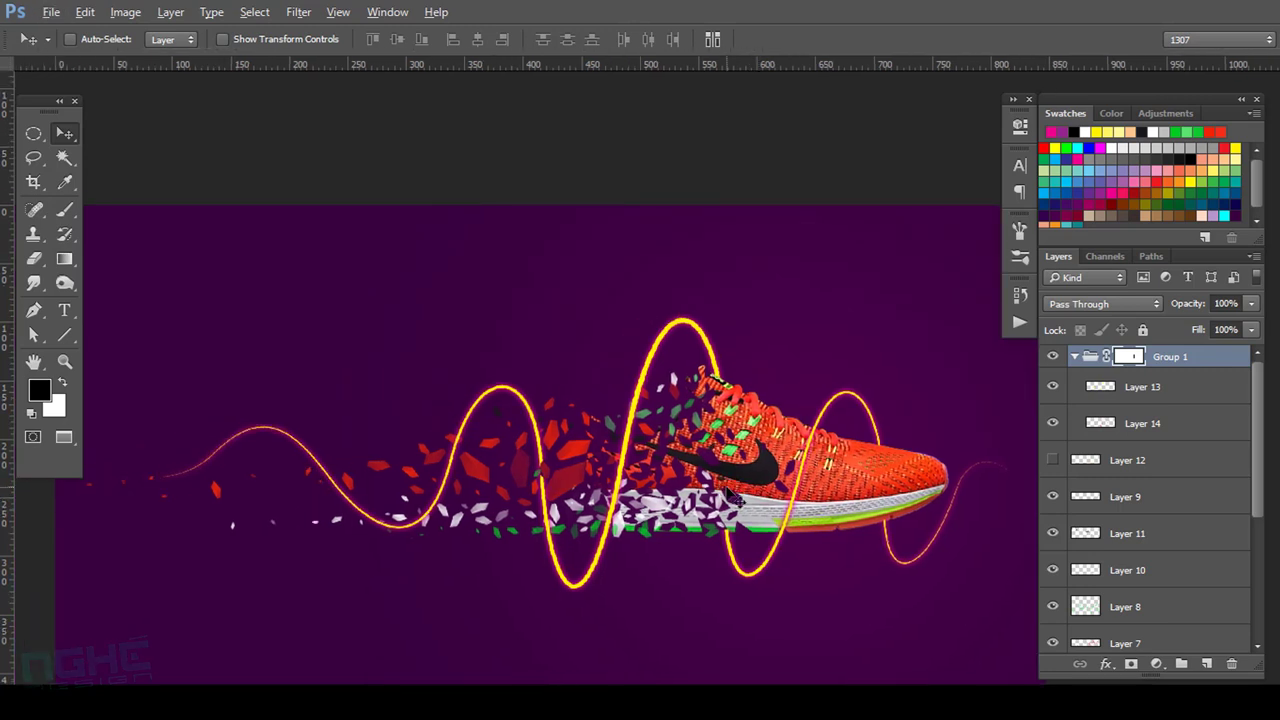
scroll(733, 495, "up", 1)
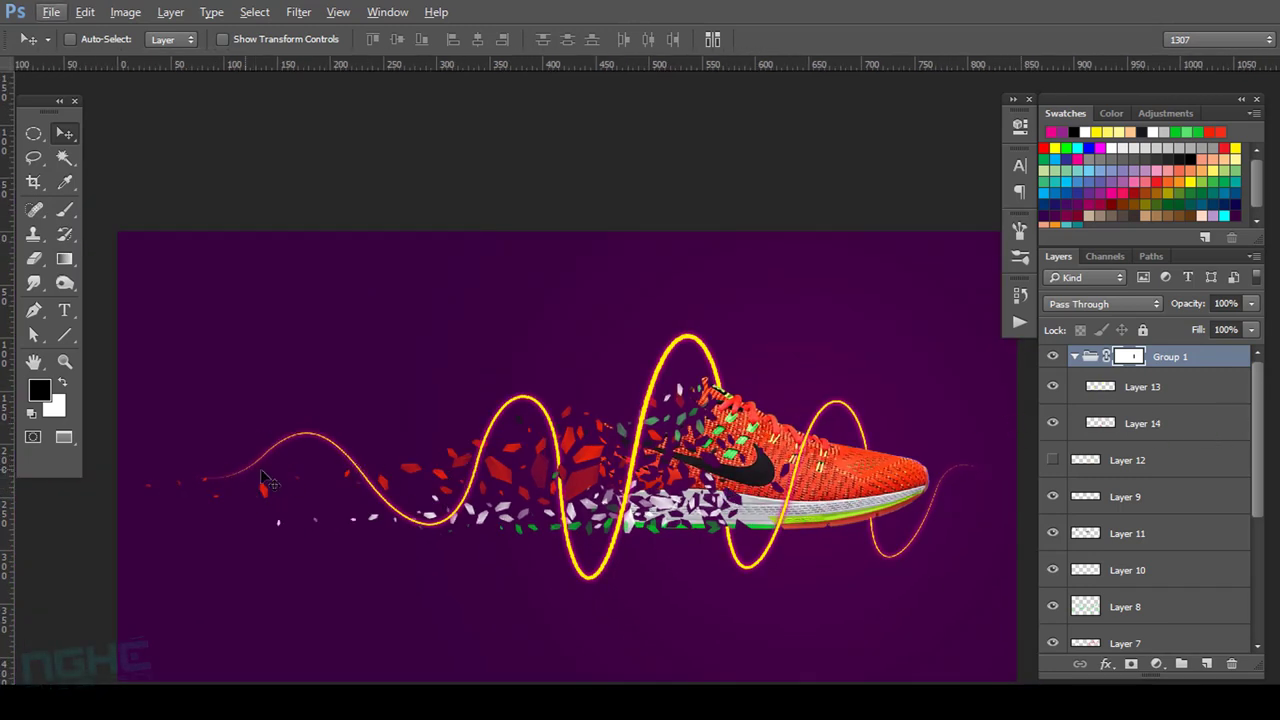
key("alt")
left_click(1128, 357)
Draw a left-to-right Foreground to Transparent gradient on the mask to fade the left wave trails.
key("g")
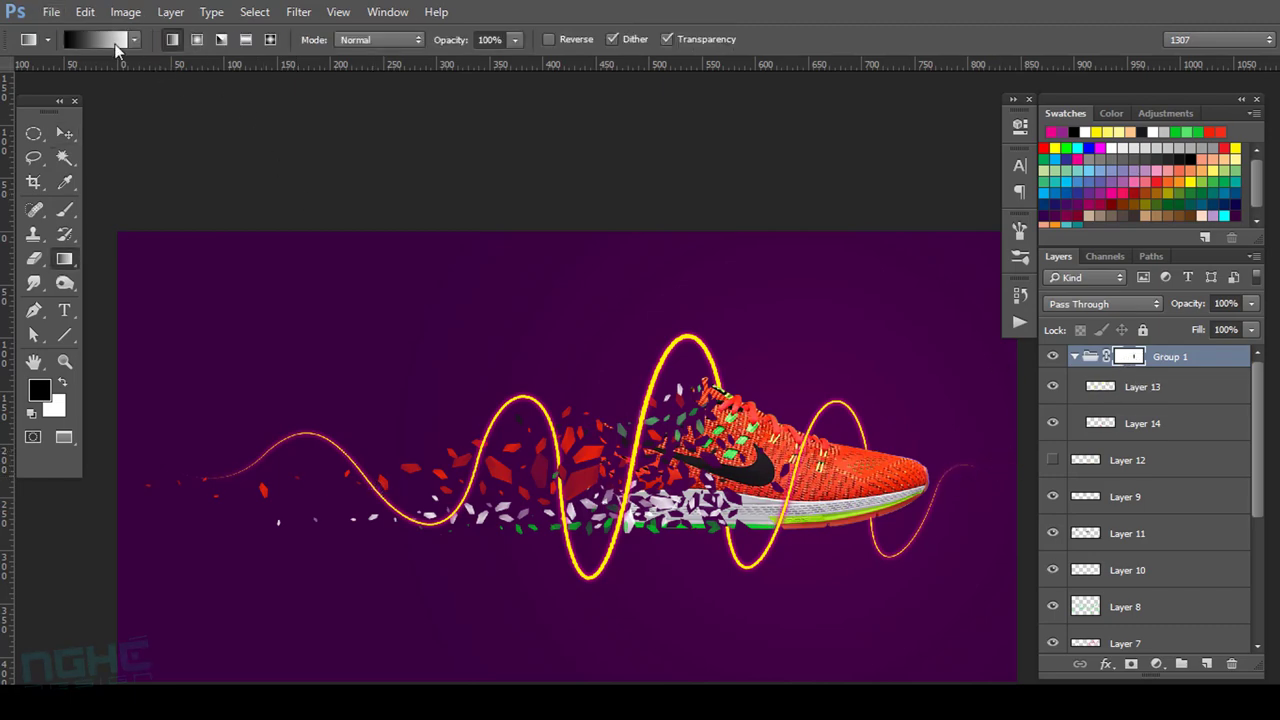
left_click(115, 42)
left_click(498, 257)
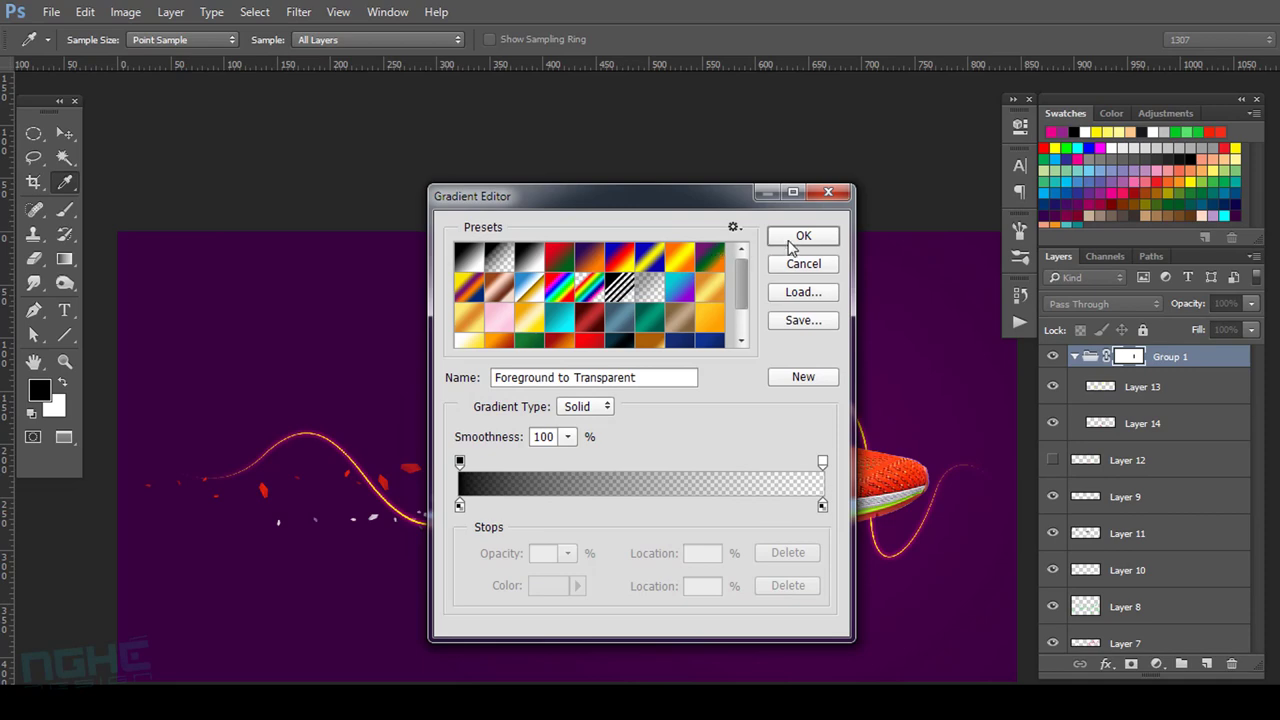
left_click(791, 240)
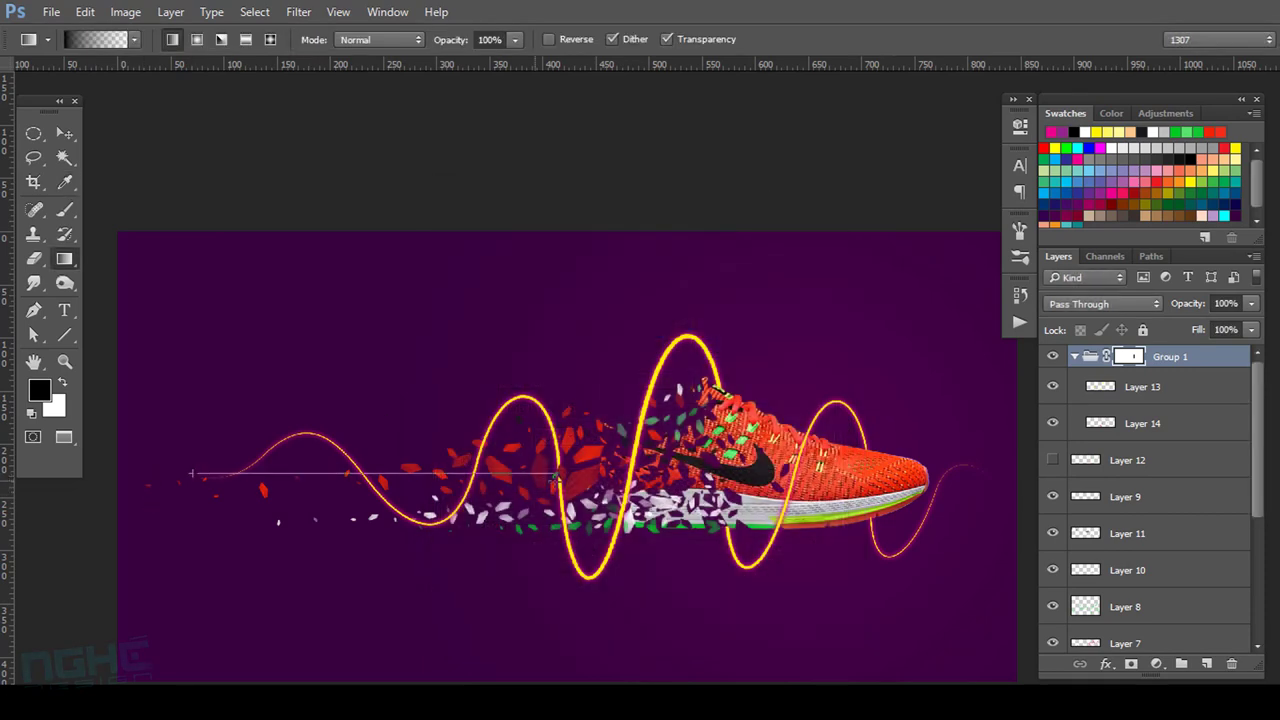
left_click_drag(370, 473, 586, 474)
left_click_drag(164, 485, 636, 486)
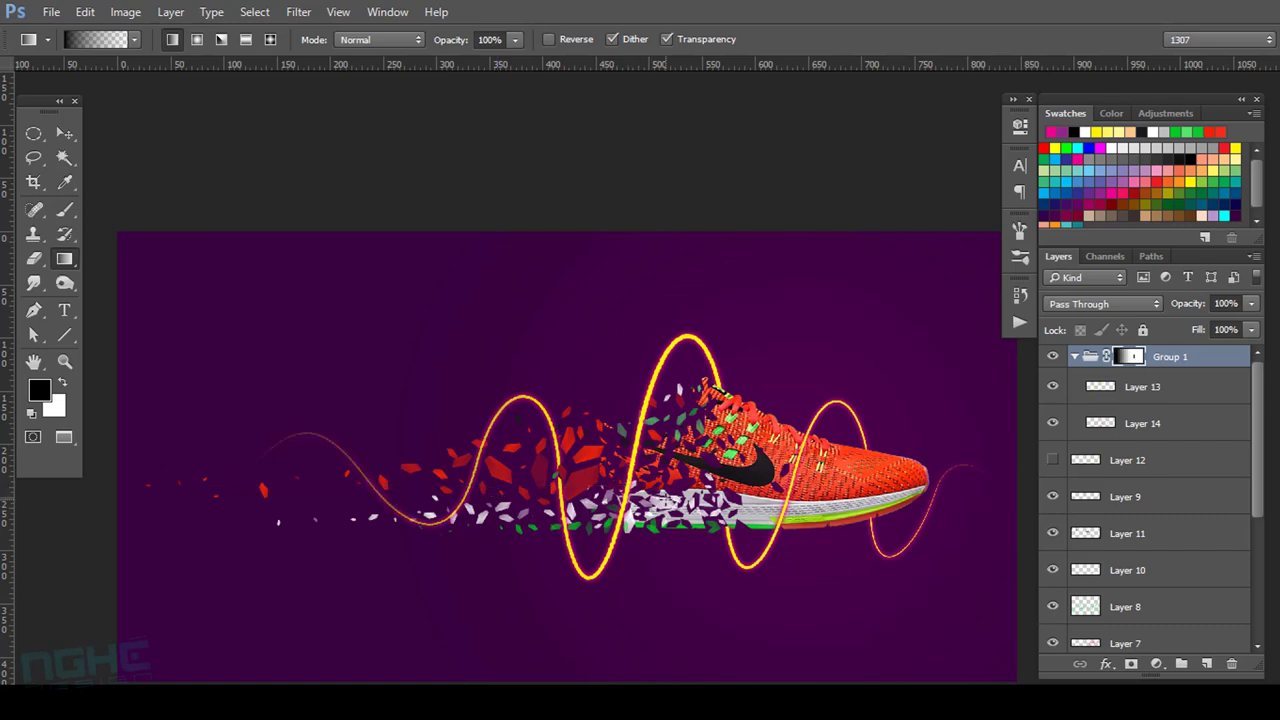
key("v")
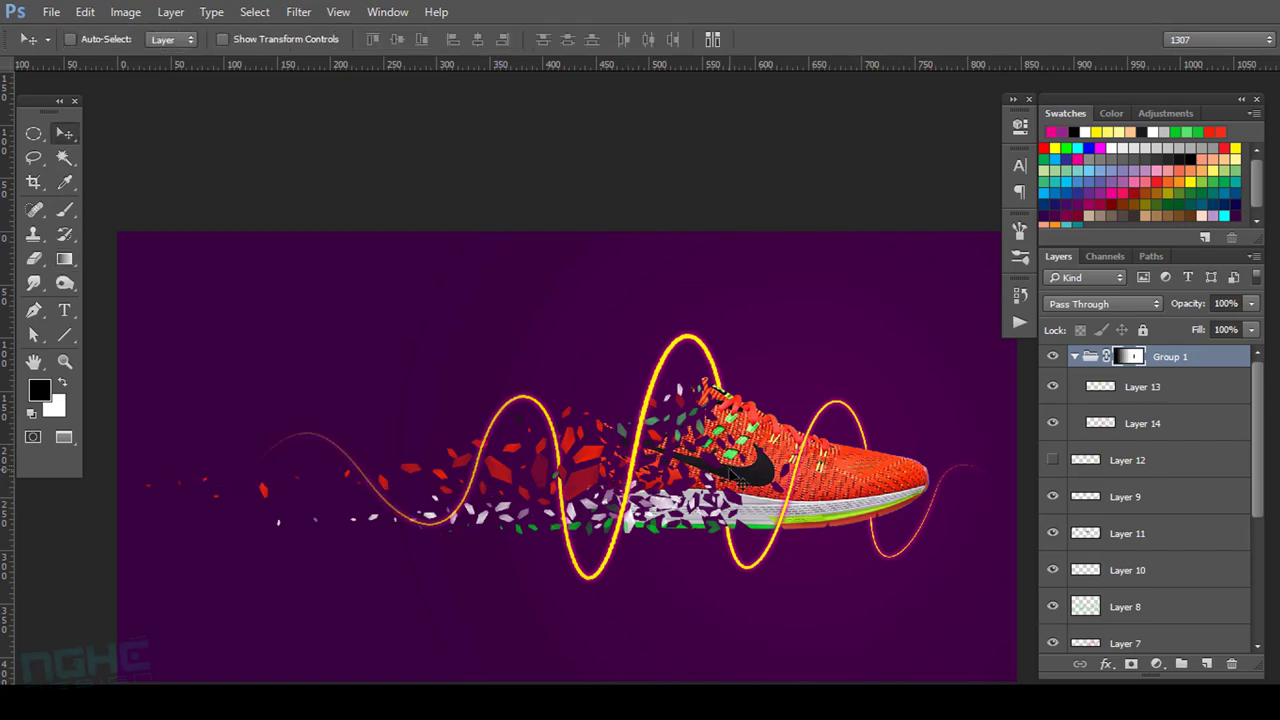
scroll(645, 510, "up", 1)
scroll(625, 495, "up", 1)
scroll(605, 478, "up", 1)
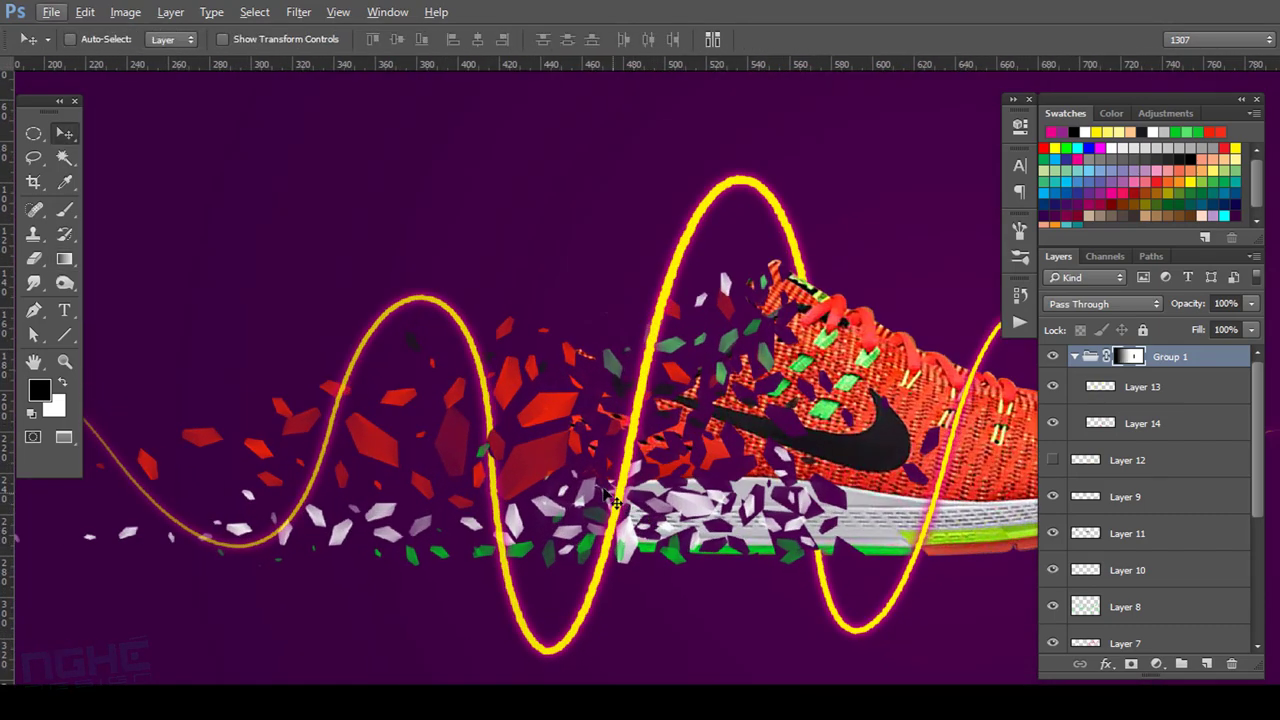
scroll(586, 460, "up", 1)
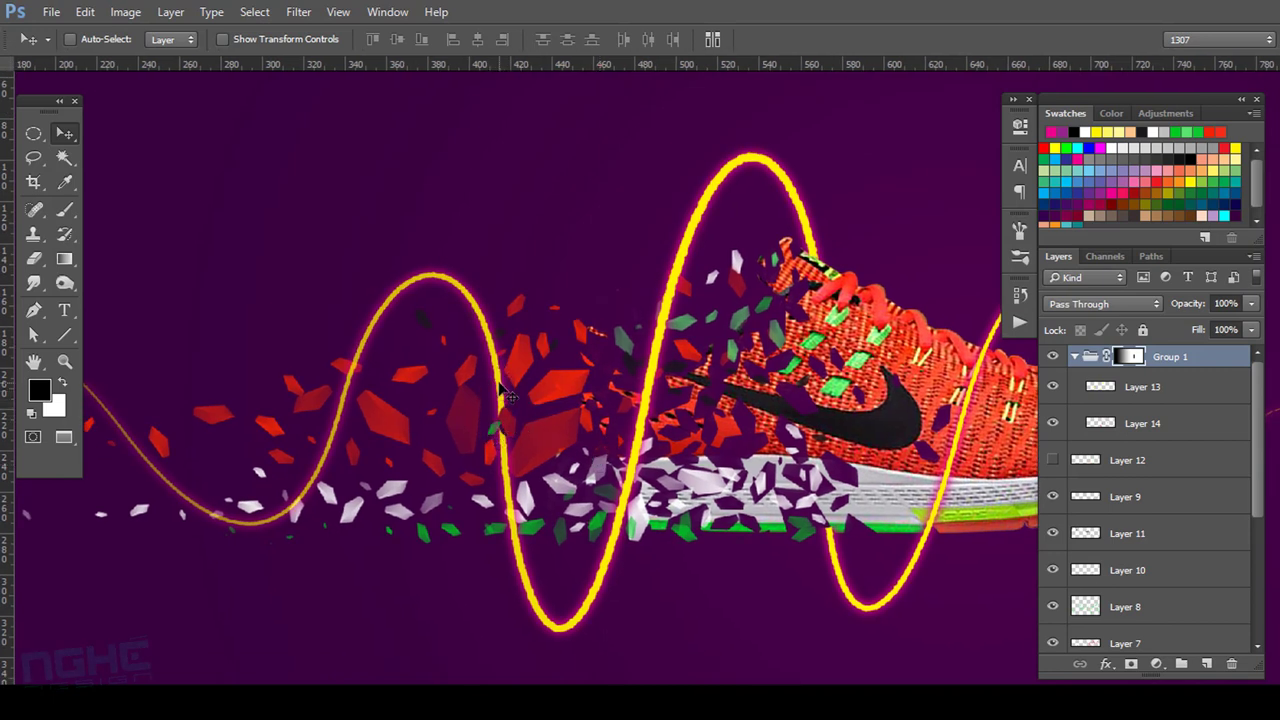
key("b")
left_click_drag(510, 398, 550, 390)
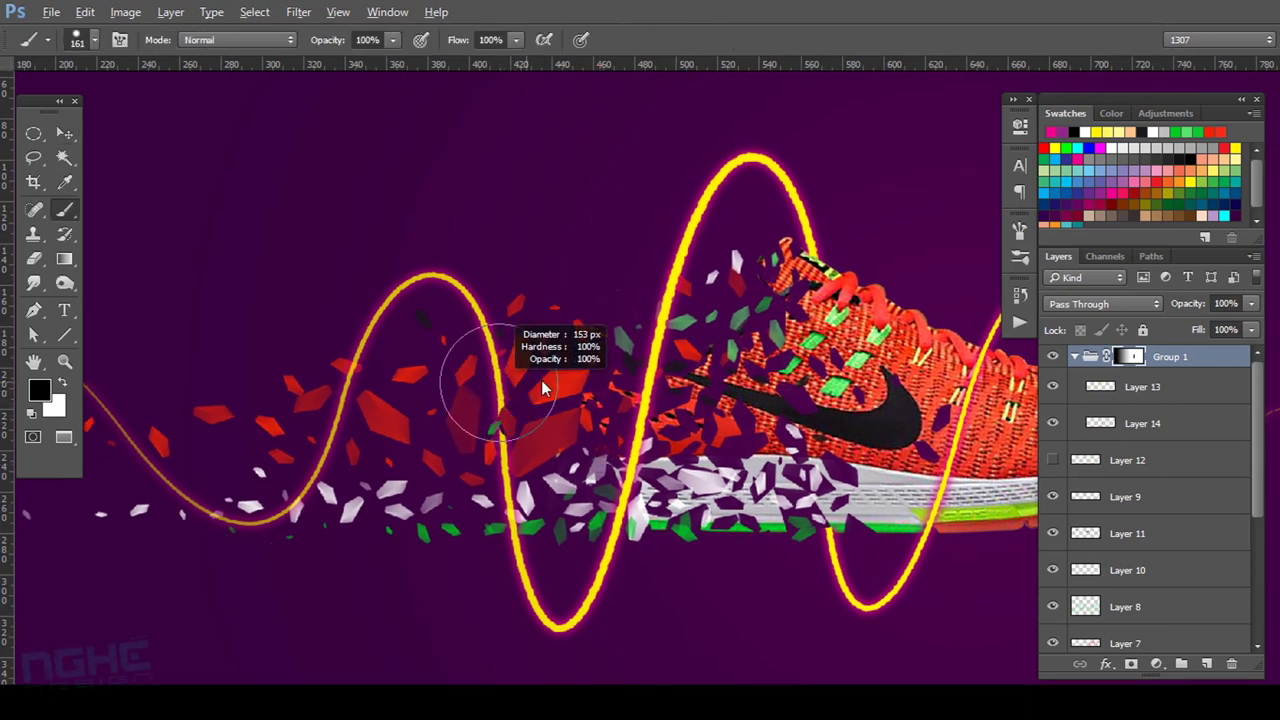
left_click(95, 40)
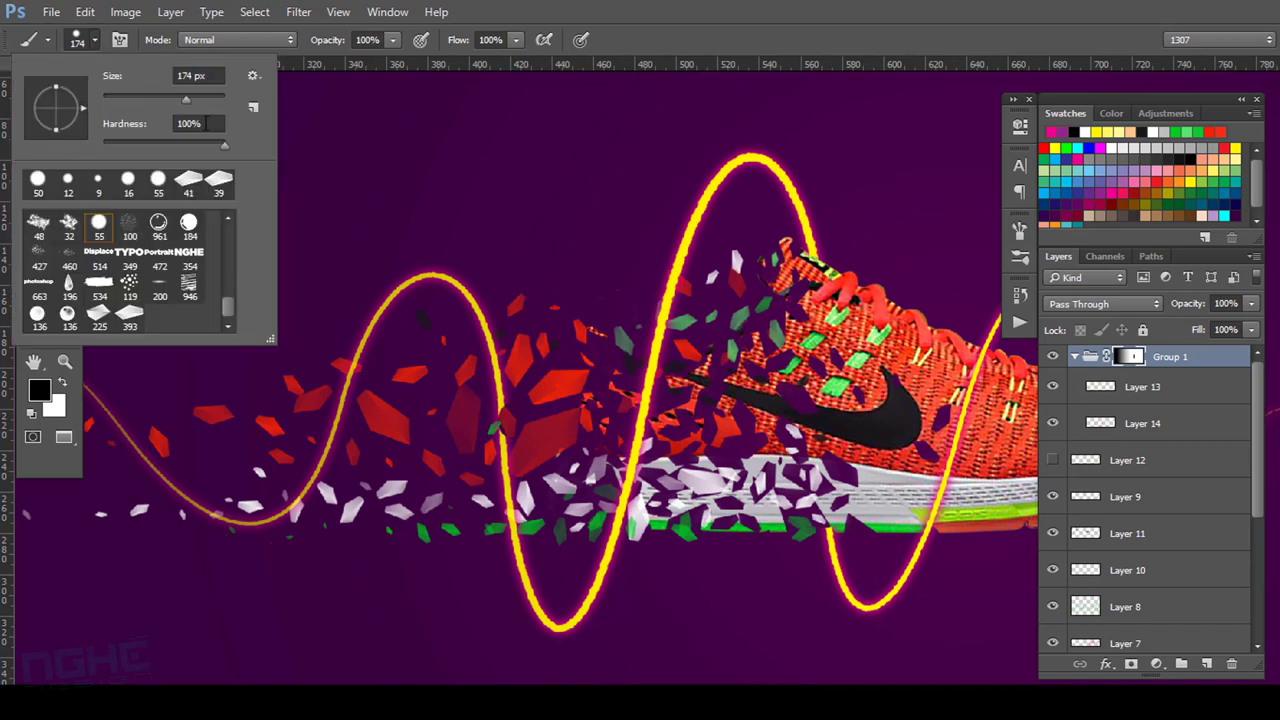
left_click_drag(225, 146, 174, 158)
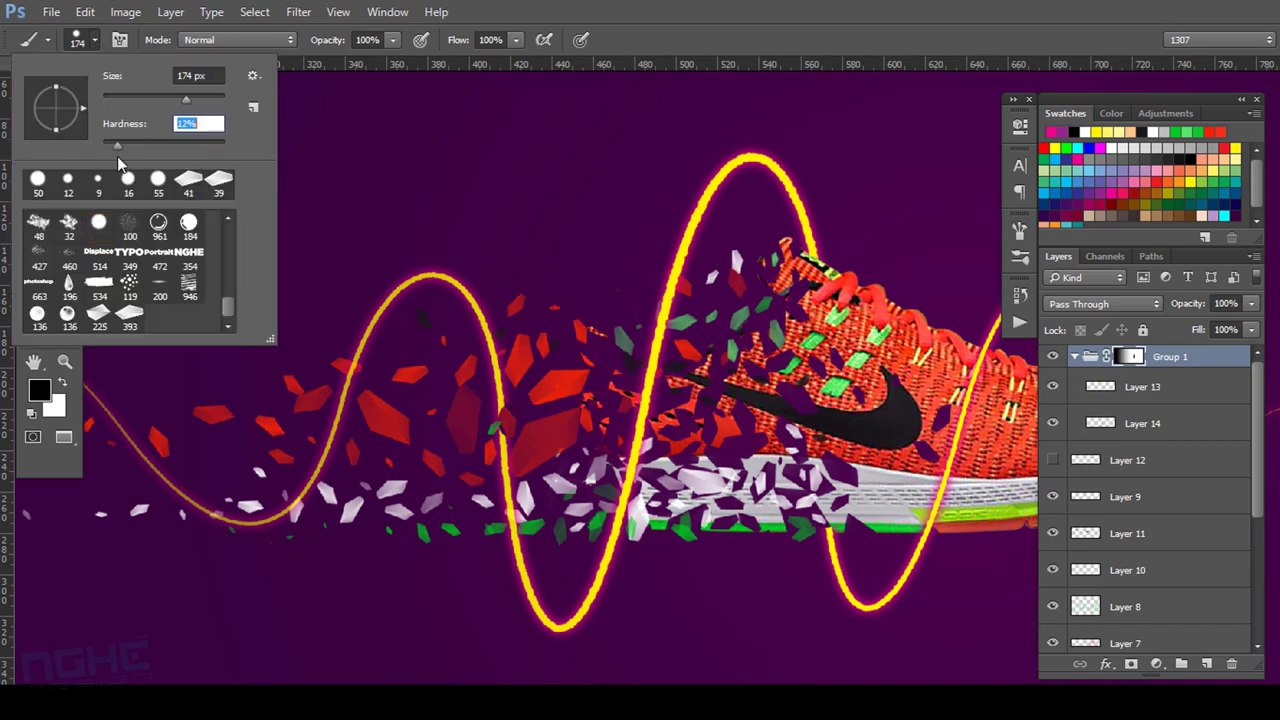
left_click_drag(457, 343, 505, 383)
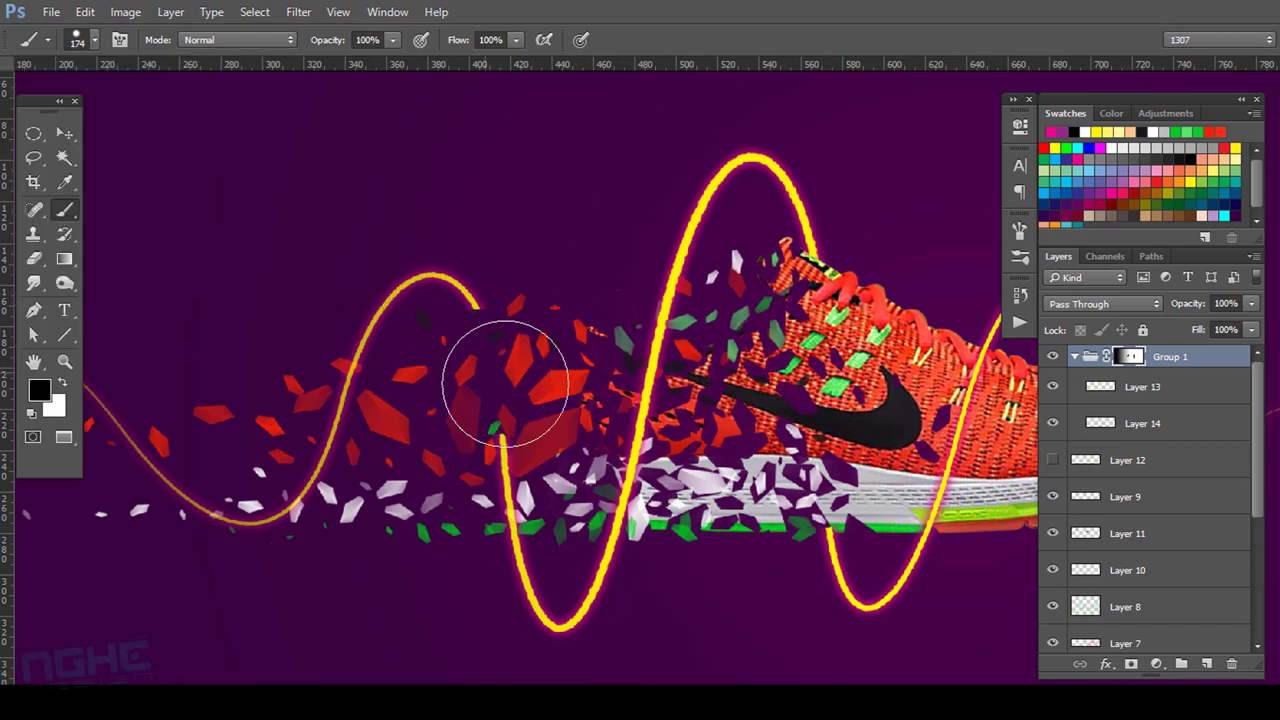
key("ctrl+z")
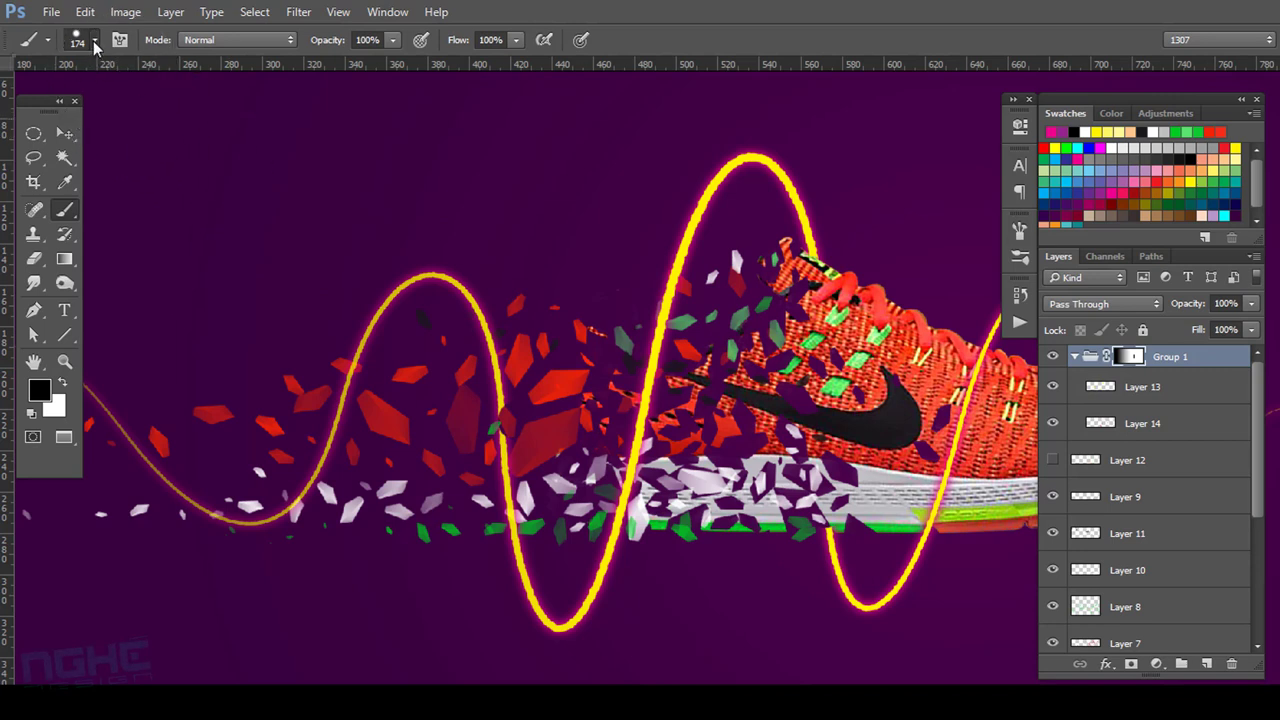
left_click(95, 41)
left_click_drag(225, 146, 103, 146)
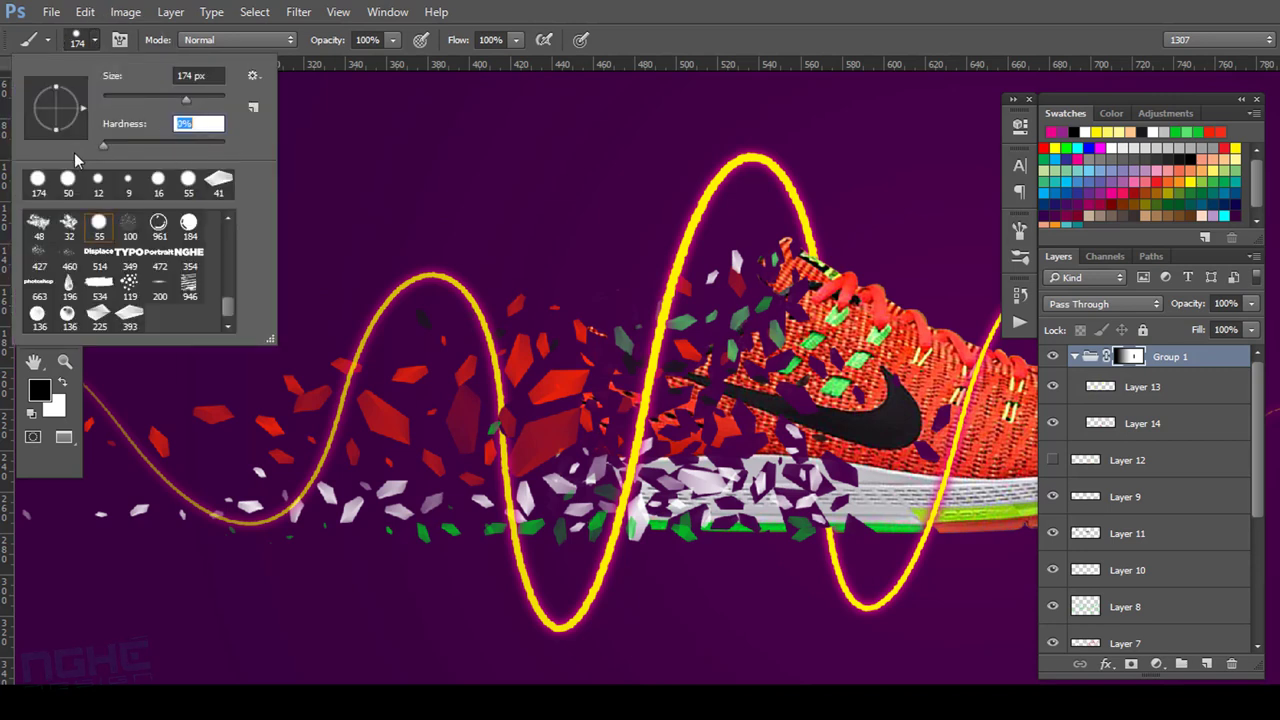
key("Return")
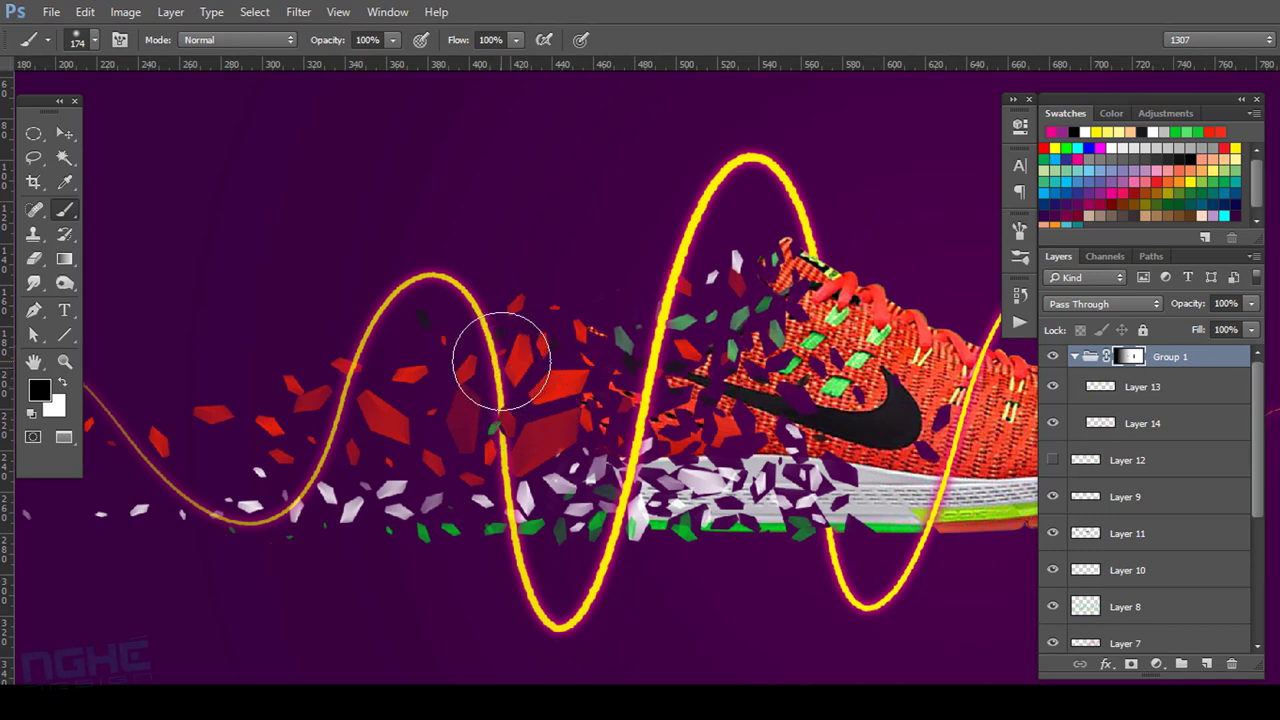
left_click(394, 42)
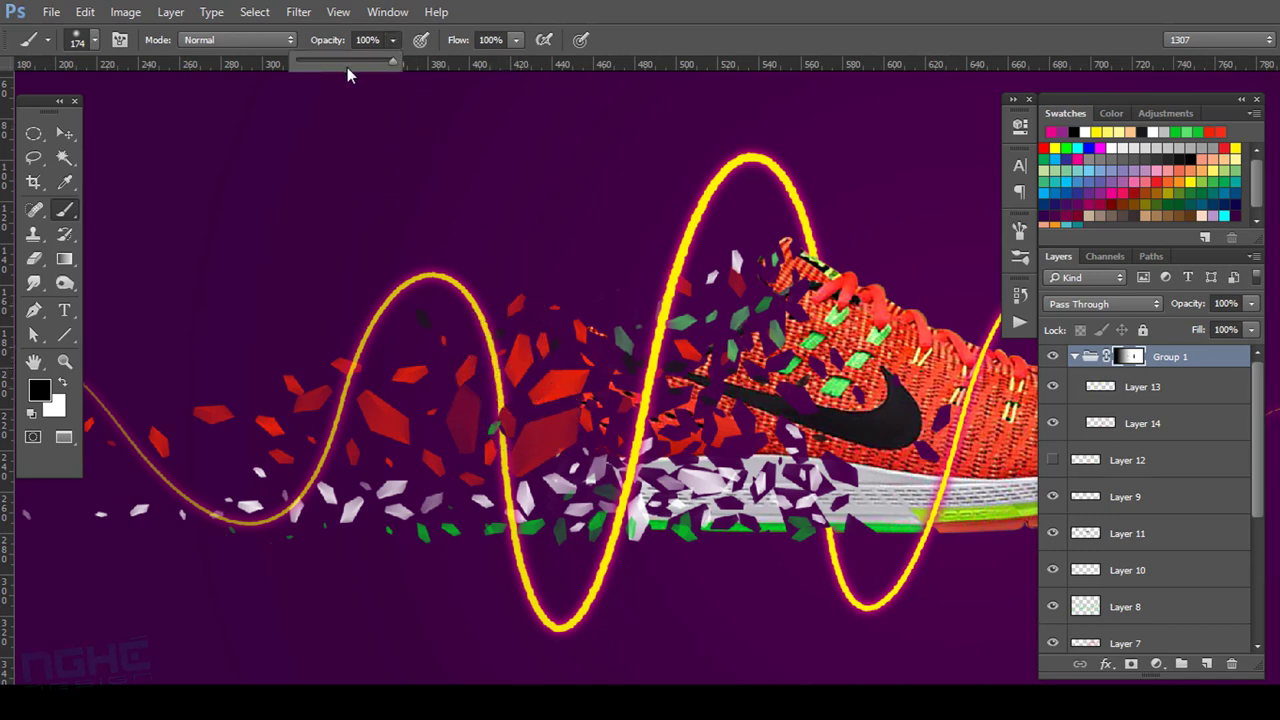
key("Return")
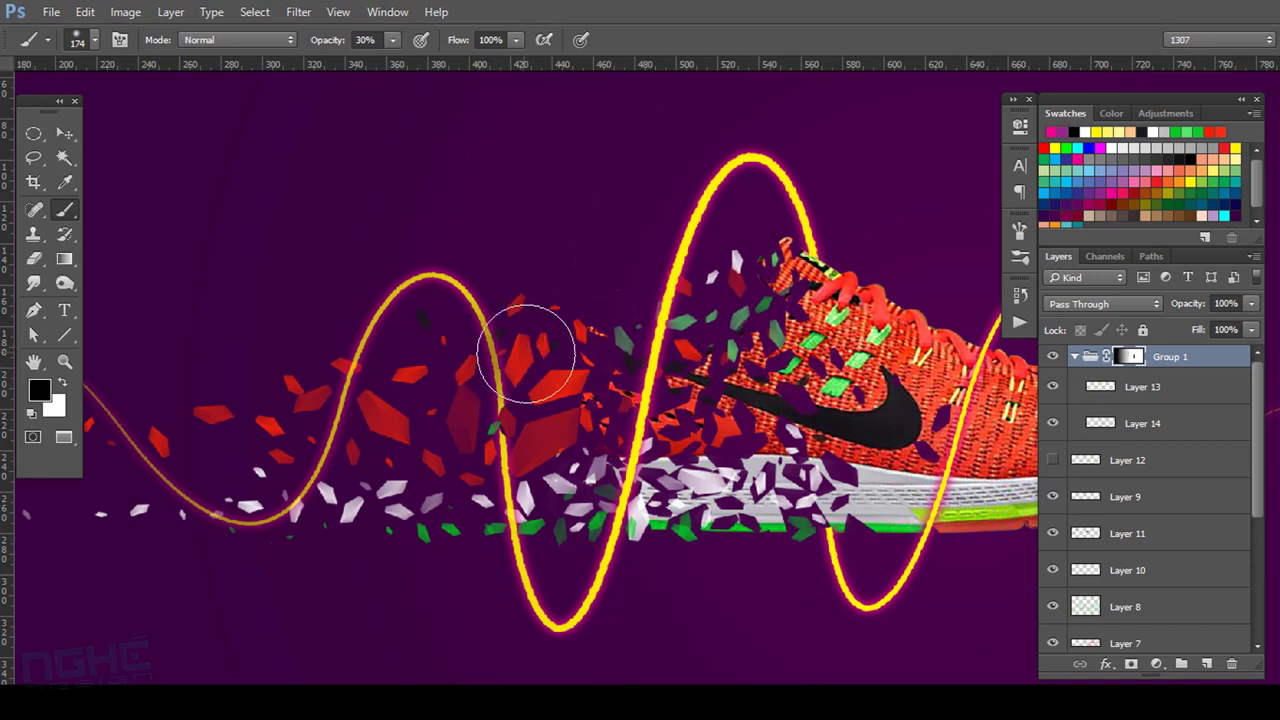
mouse_move(507, 457)
left_mouse_down()
mouse_move(500, 529)
mouse_move(529, 523)
mouse_move(523, 543)
mouse_move(522, 484)
left_mouse_up()
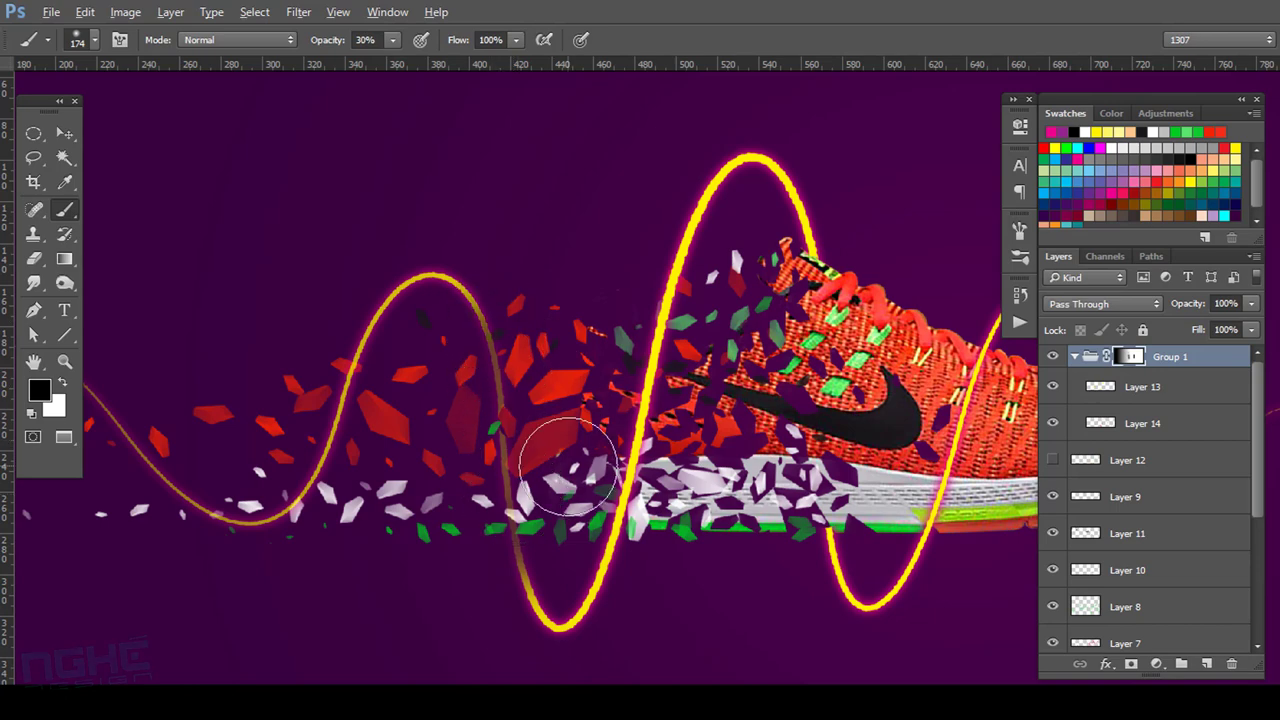
key("ctrl+minus")
left_click_drag(575, 462, 525, 479)
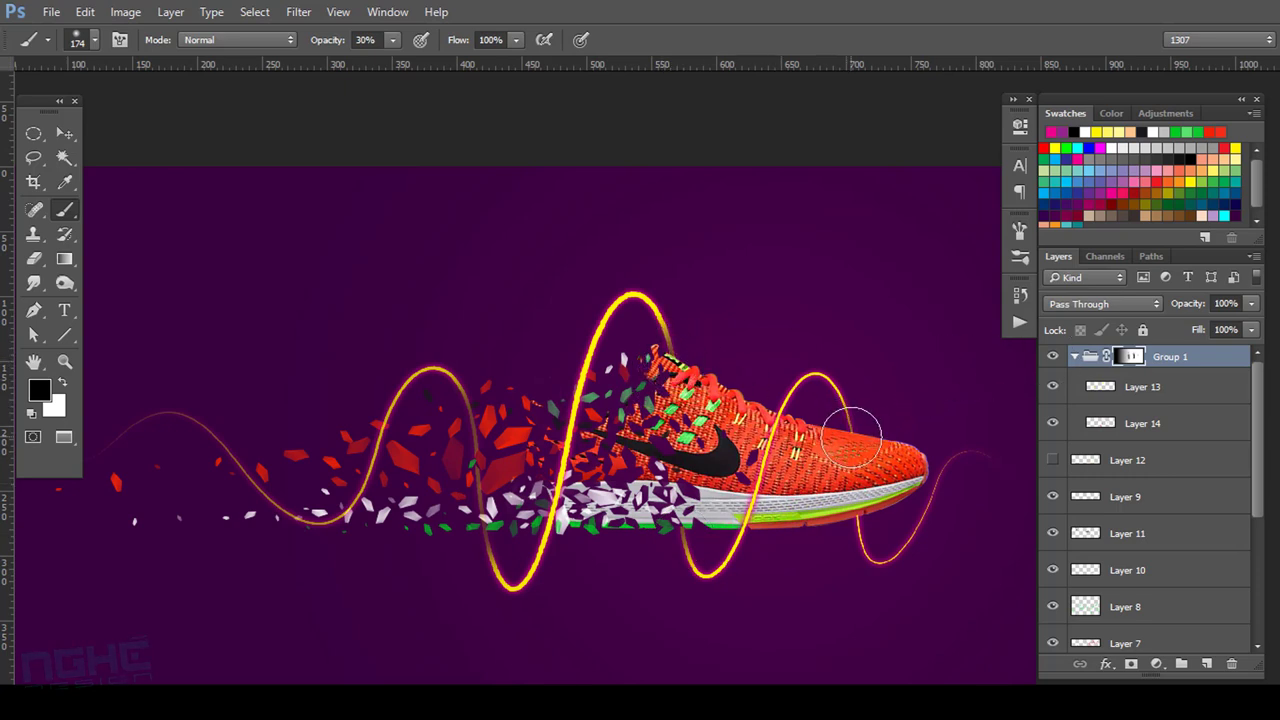
scroll(721, 410, "down", 3)
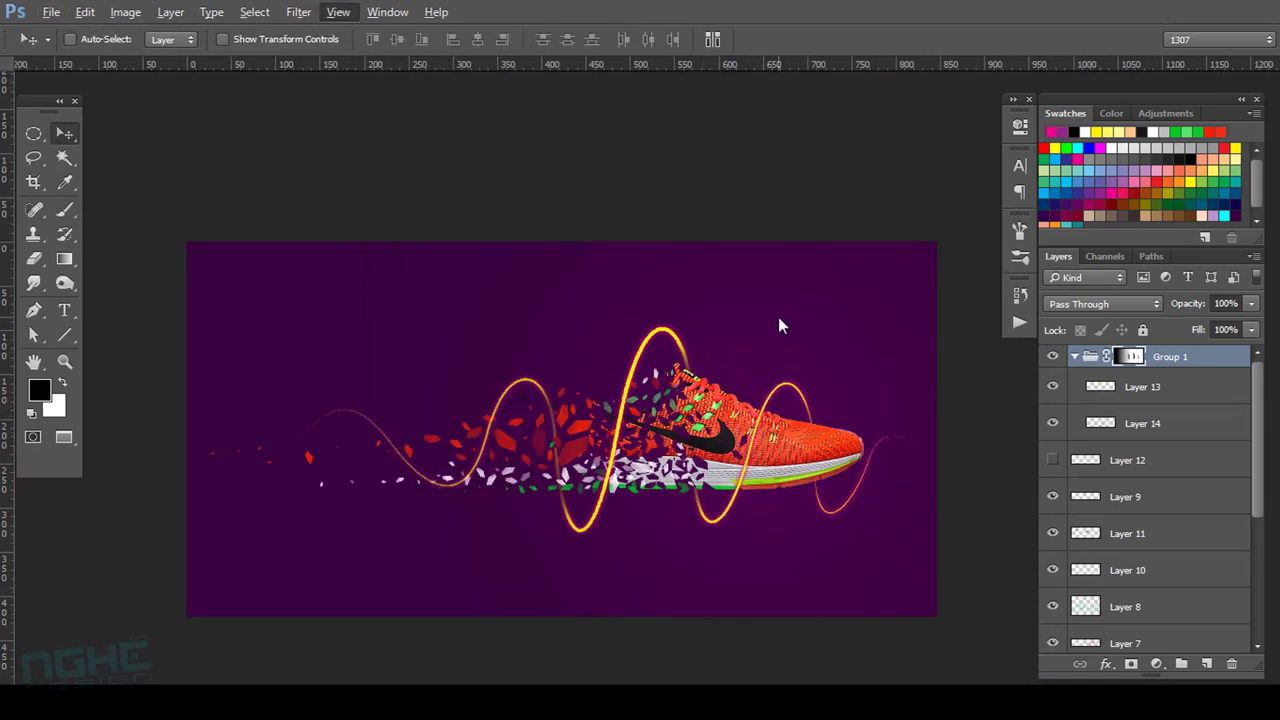
key("ctrl+0")
scroll(770, 335, "up", 2)
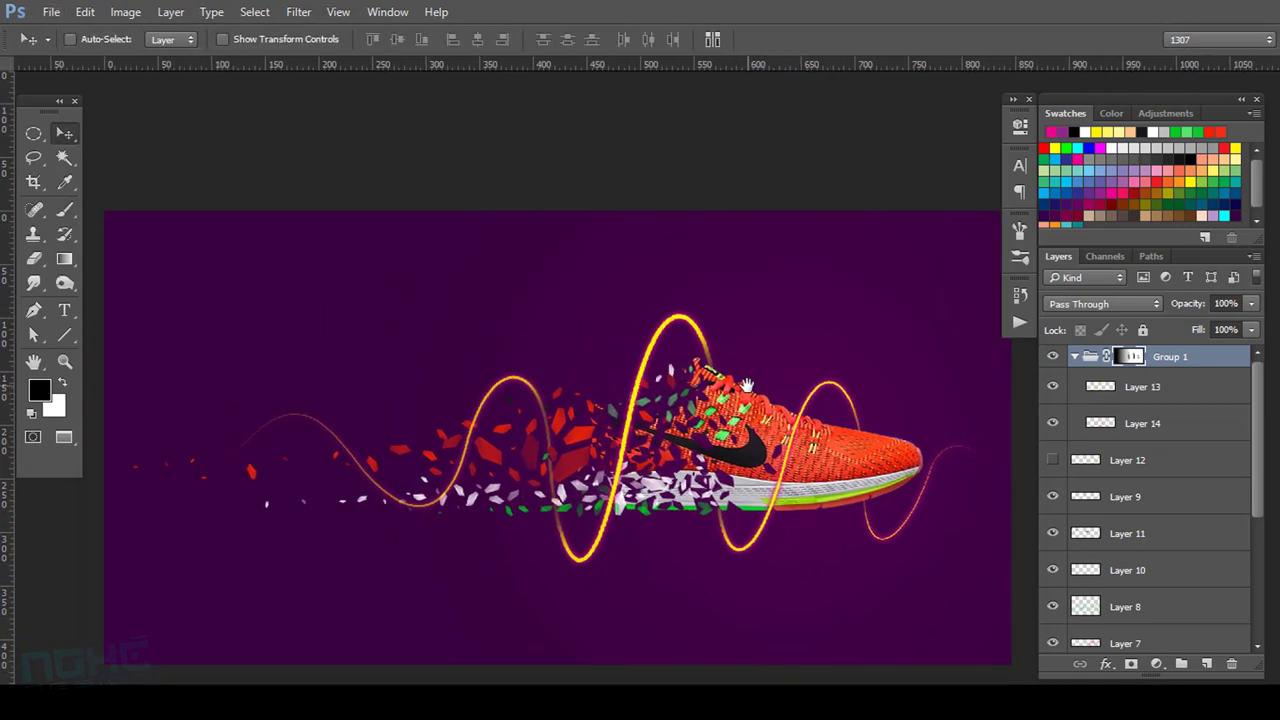
key("b")
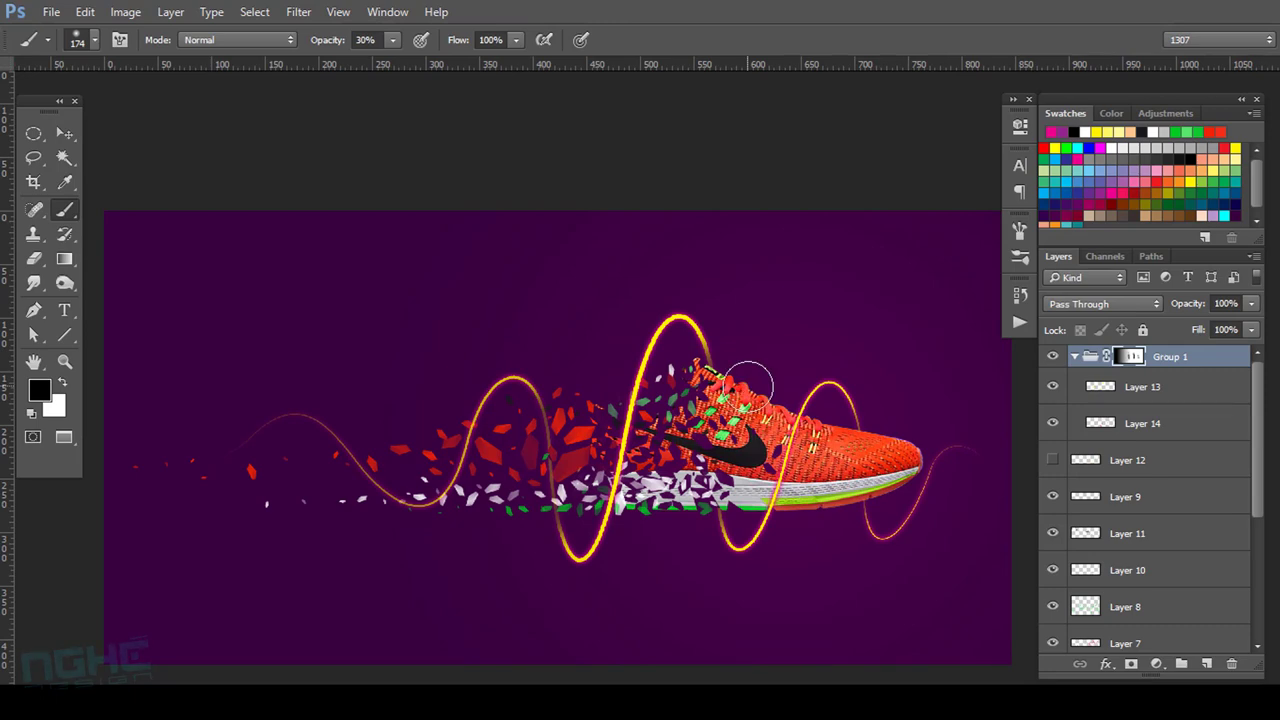
key("v")
scroll(636, 470, "up", 2)
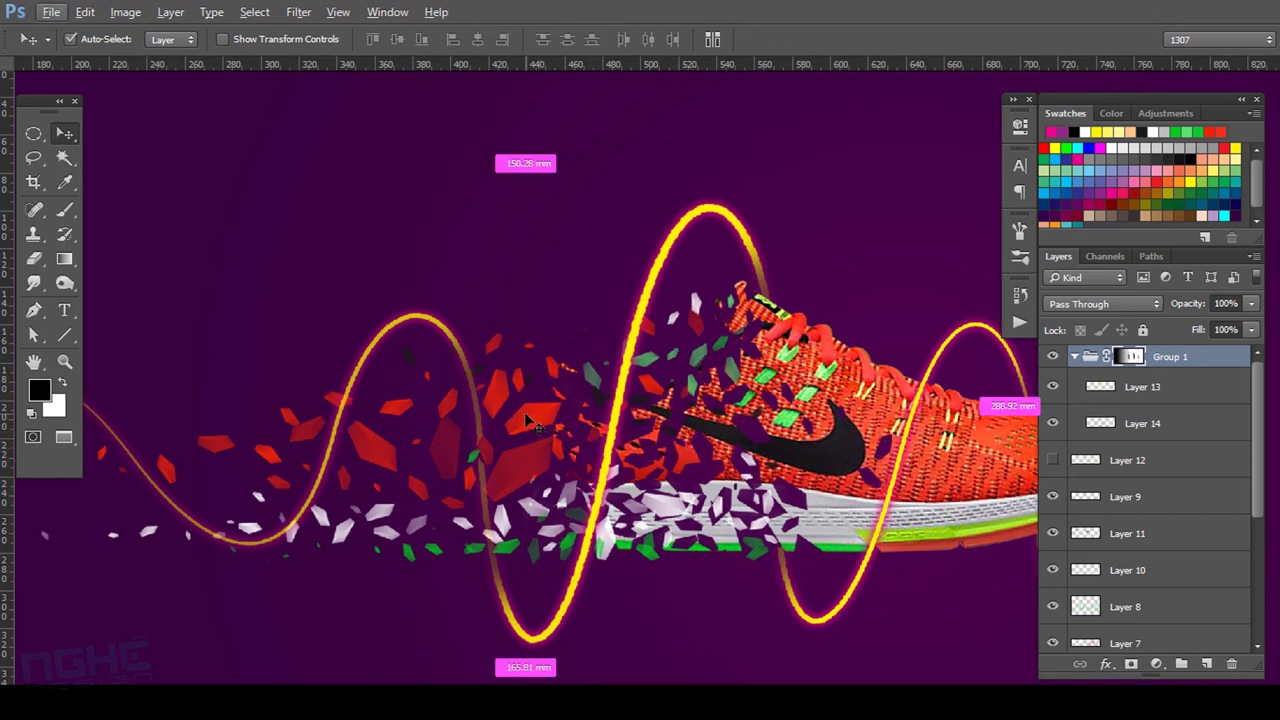
On Layer 7, set the brush to the 225 px shard tip with about 25% size jitter.
left_click(1035, 465, "ctrl")
key("b")
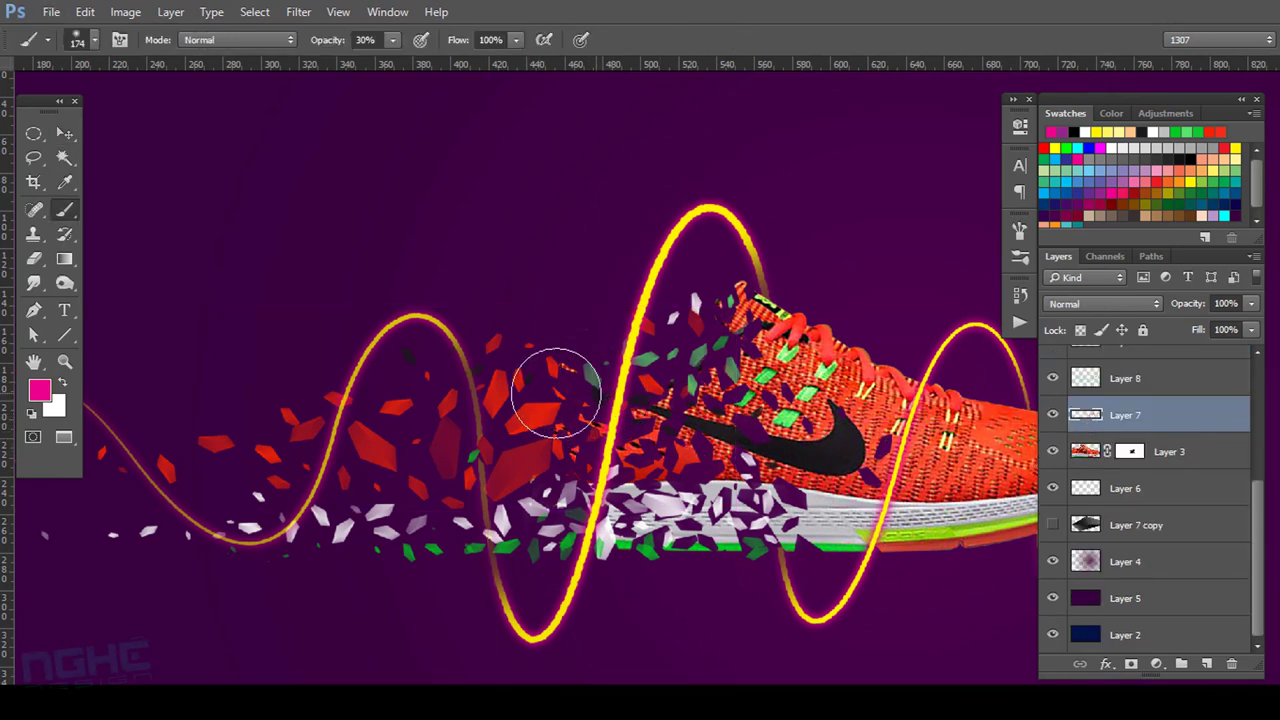
left_click(119, 40)
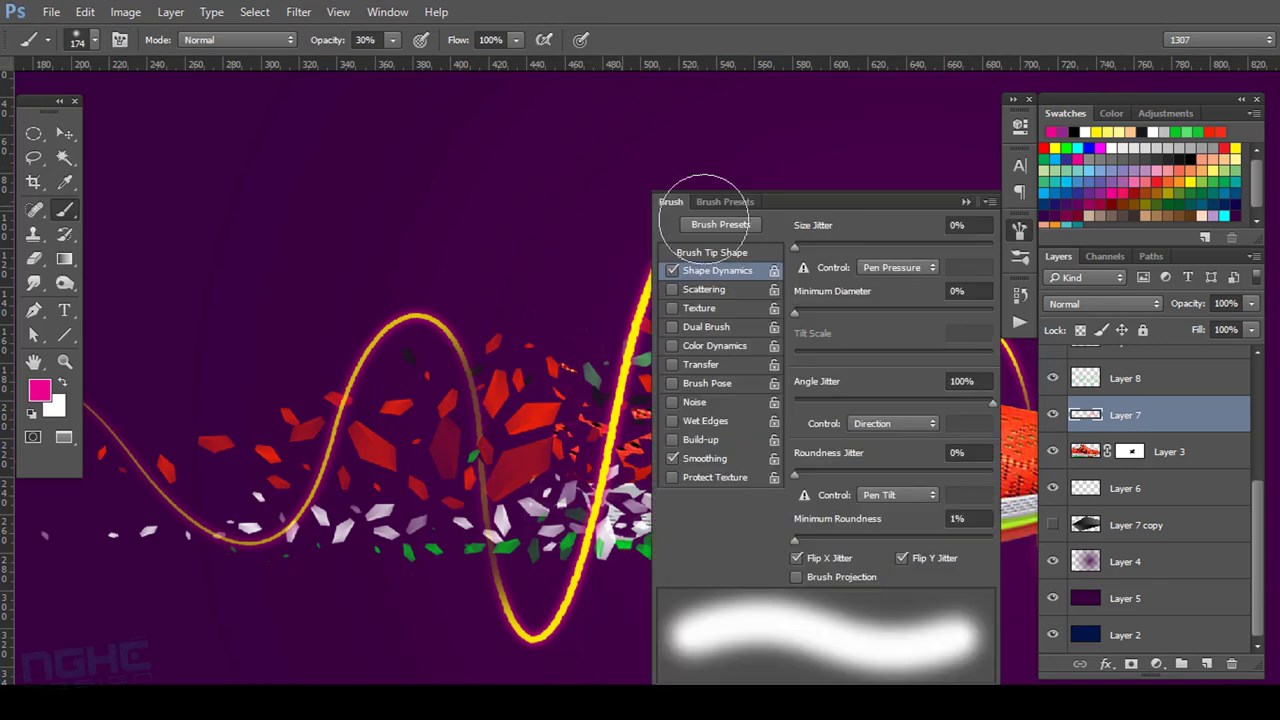
left_click(740, 256)
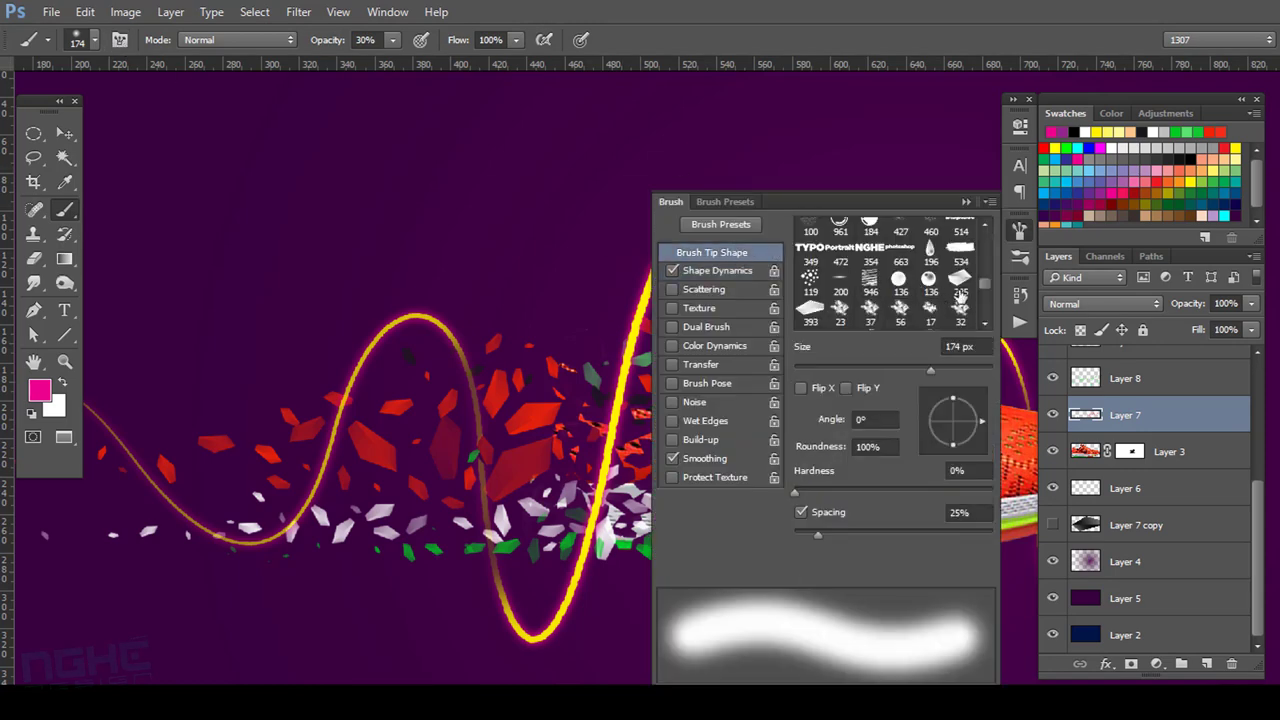
left_click(960, 284)
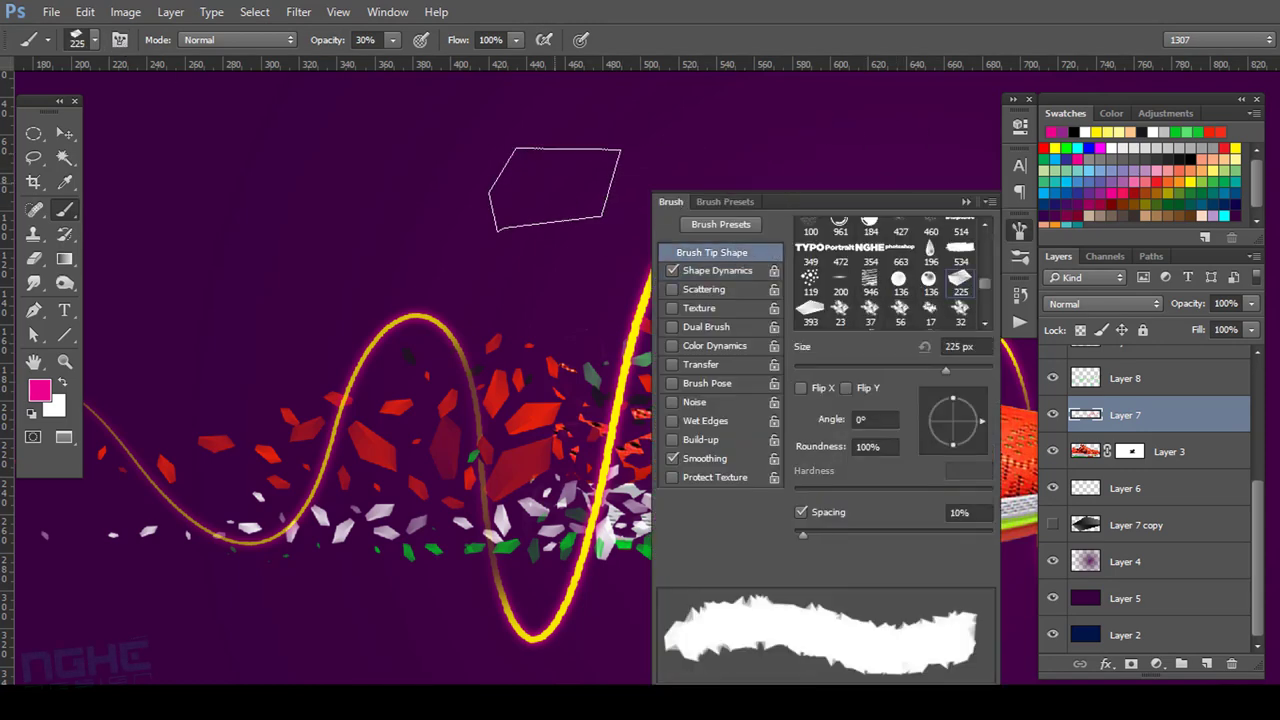
left_click(702, 271)
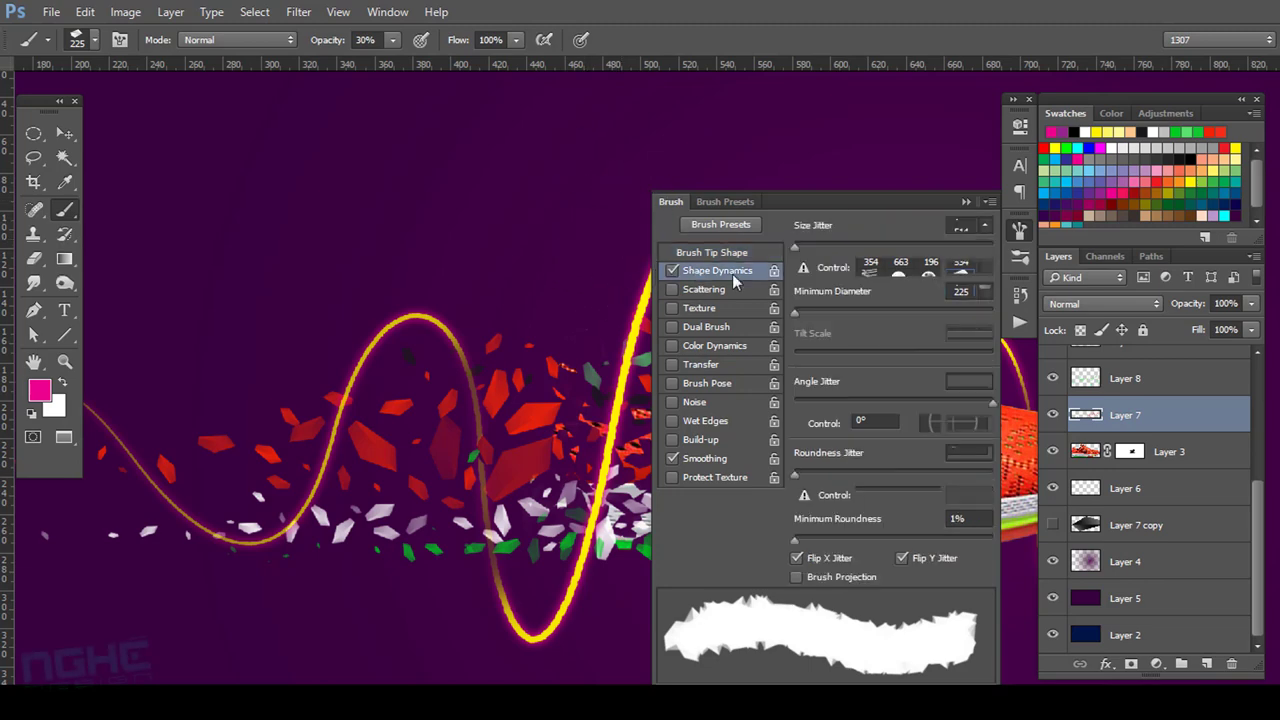
left_click_drag(795, 247, 847, 247)
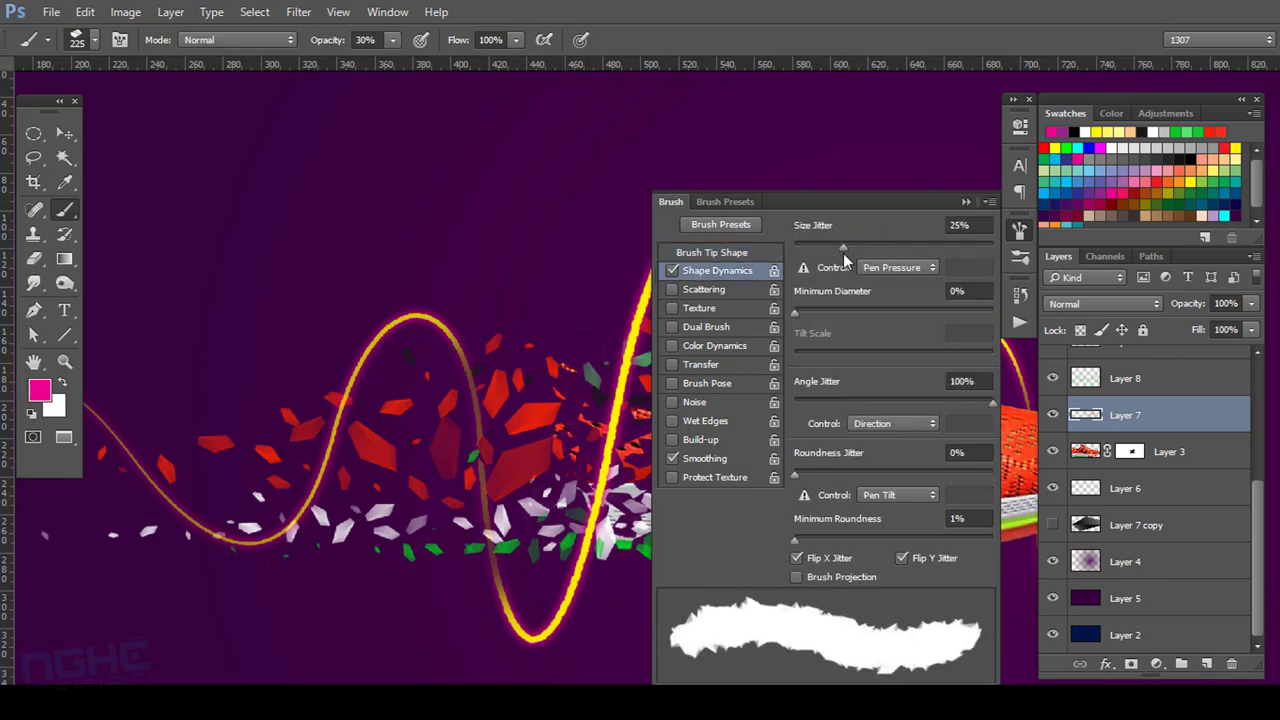
left_click(966, 203)
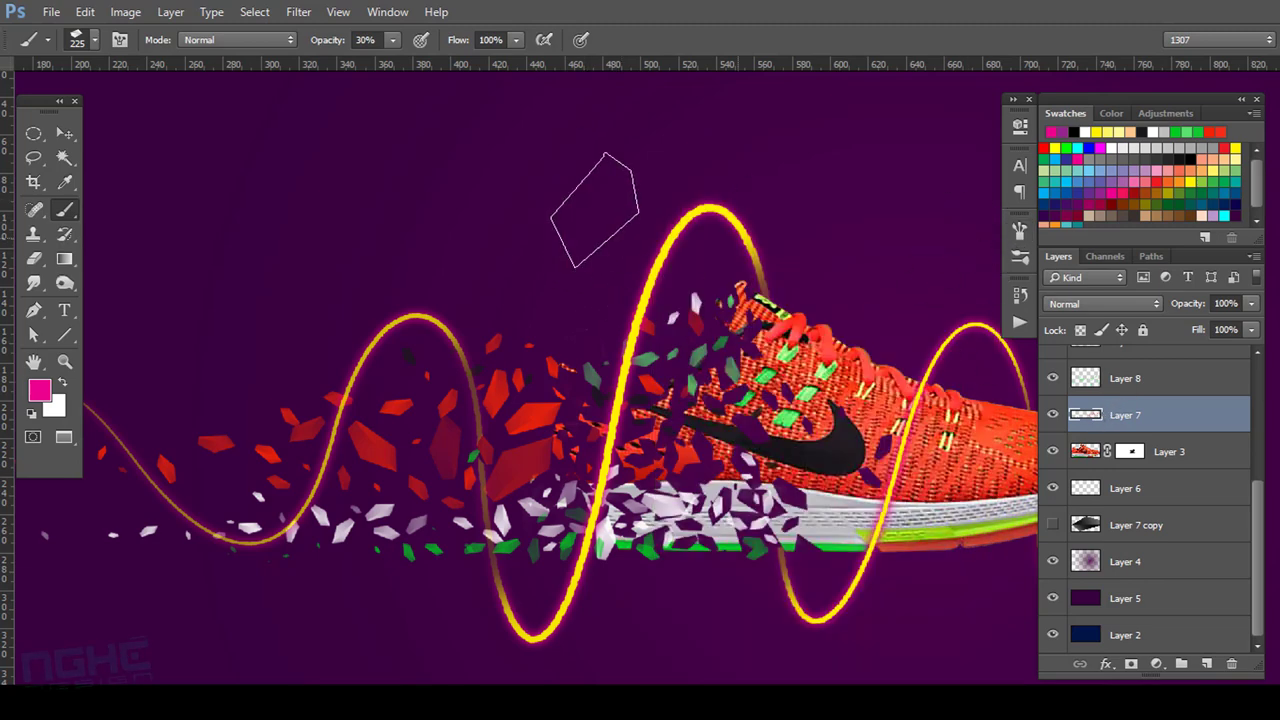
Raise the brush opacity to 100%.
left_click(395, 40)
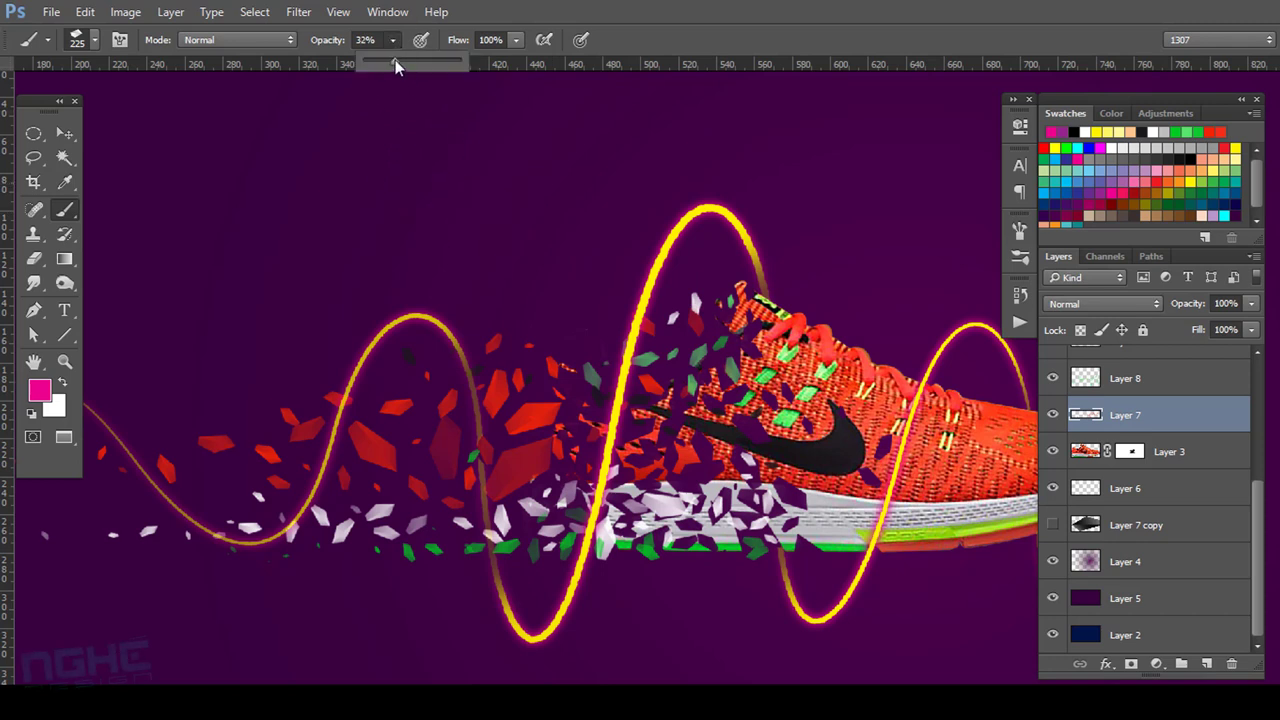
left_click_drag(395, 62, 459, 62)
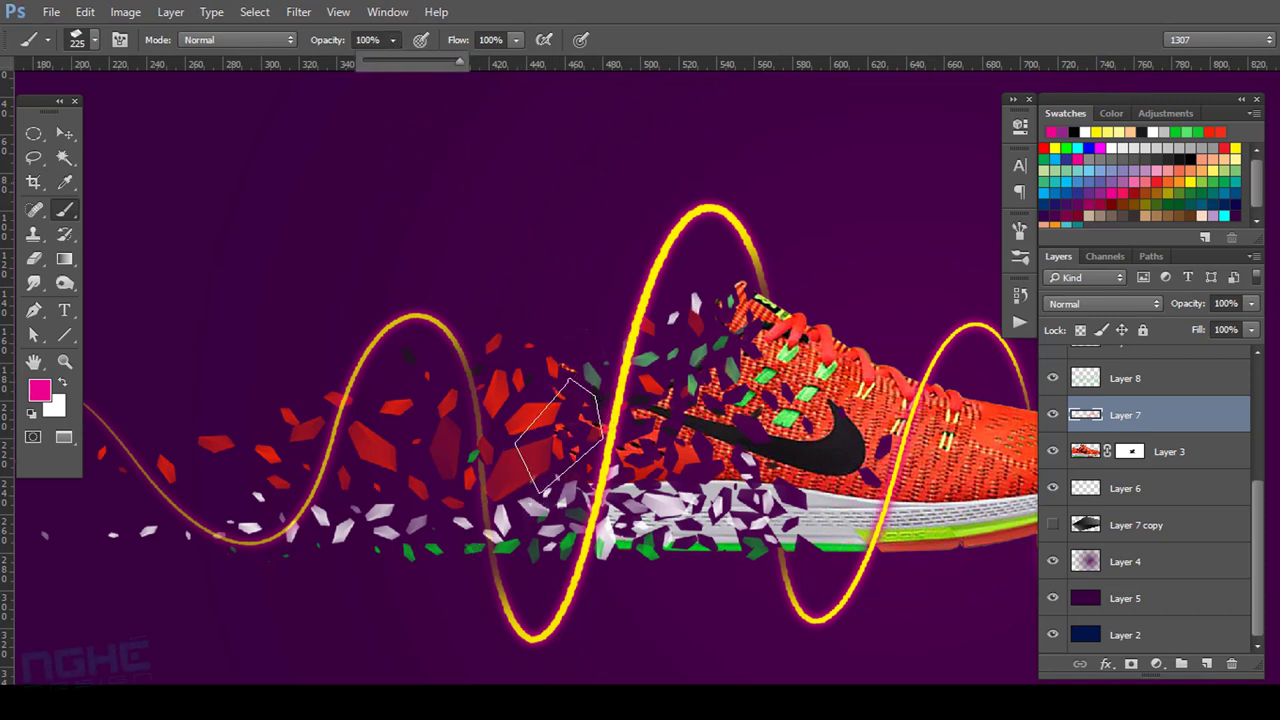
key("i")
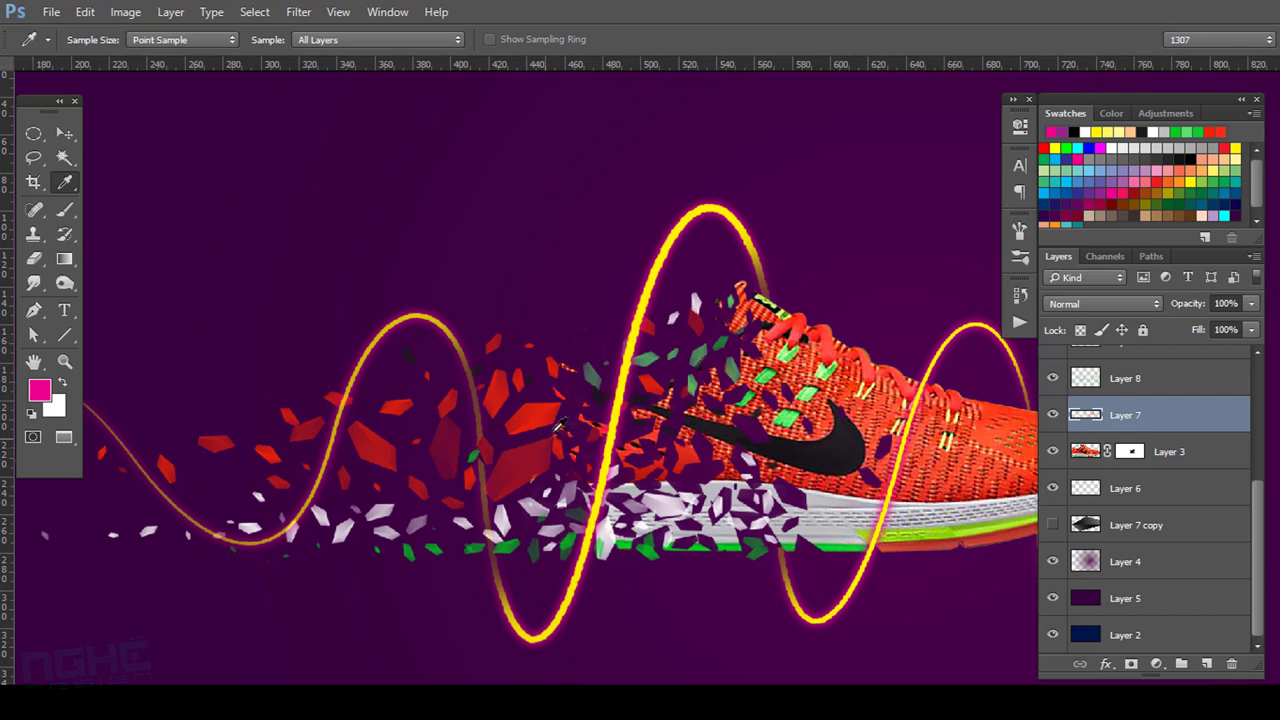
Sample a deep red from the shoe, temporarily disabling Layer 3's mask.
left_click(832, 351)
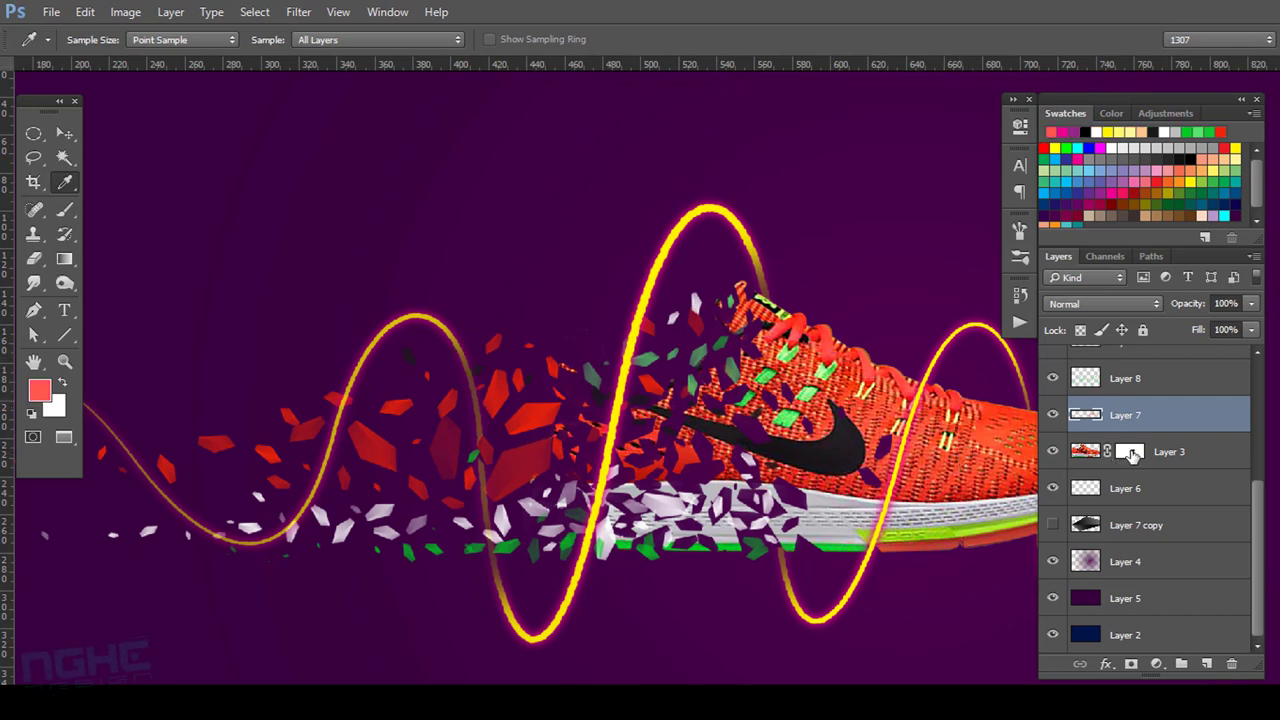
left_click(1132, 455, "shift")
left_click(568, 383)
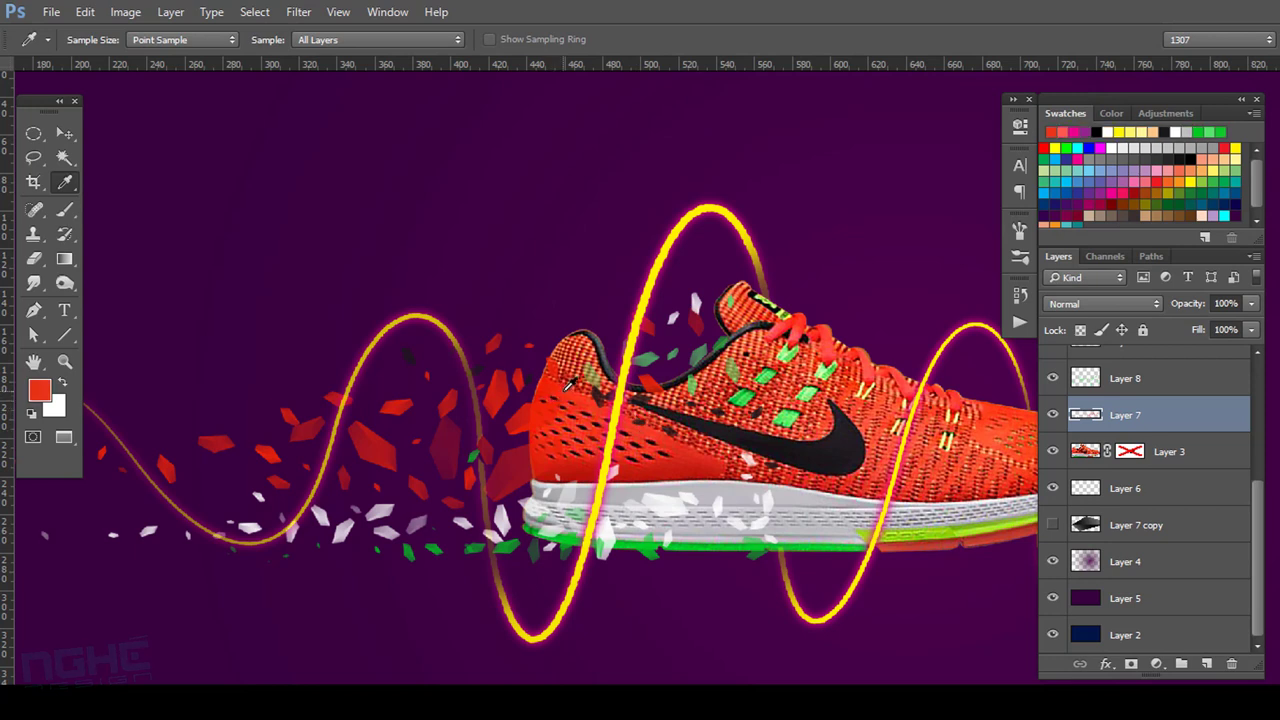
left_click(1133, 453, "shift")
Set the brush to 99 px and paint red shards on Layer 7.
key("b")
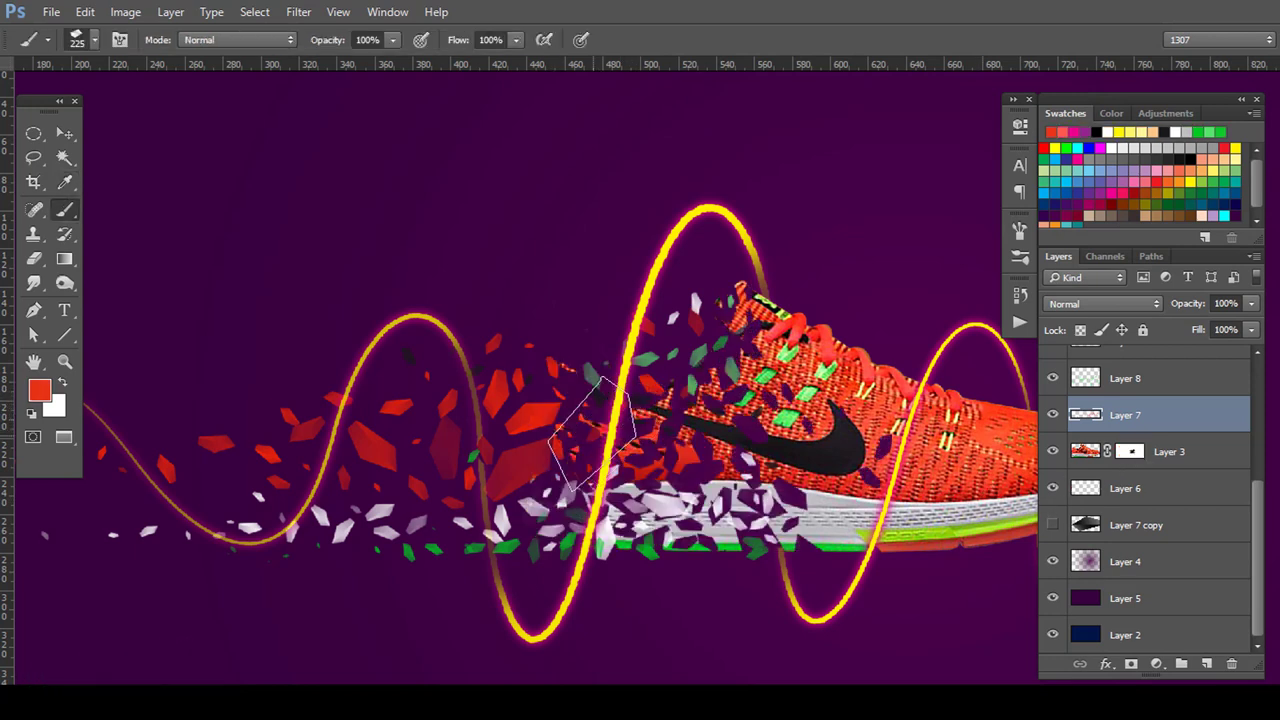
left_click_drag(578, 447, 542, 458)
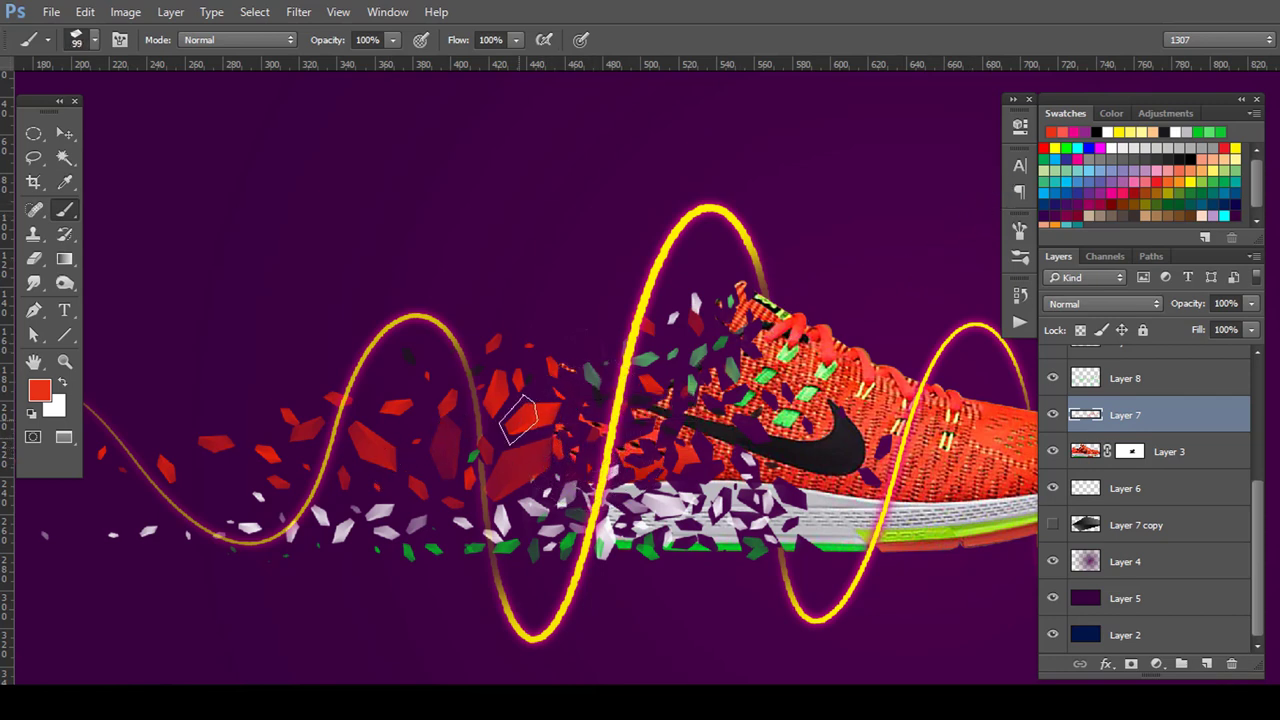
left_click(1022, 173)
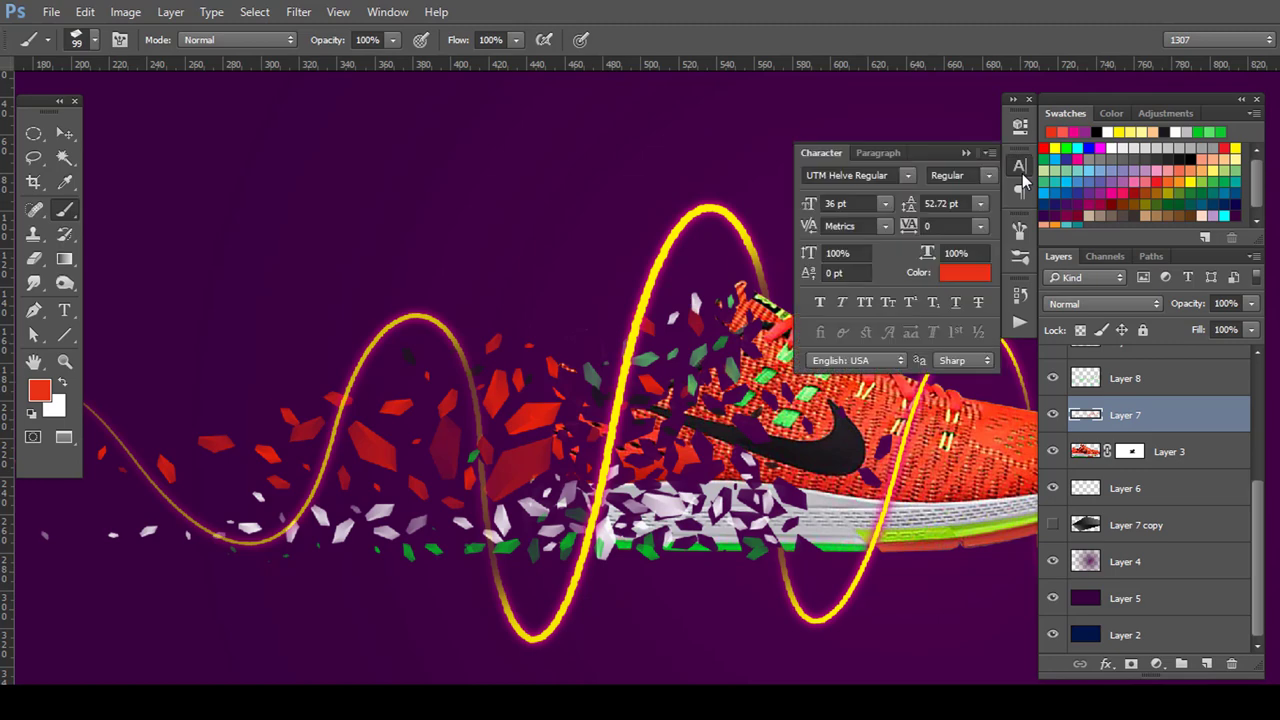
left_click(1020, 230)
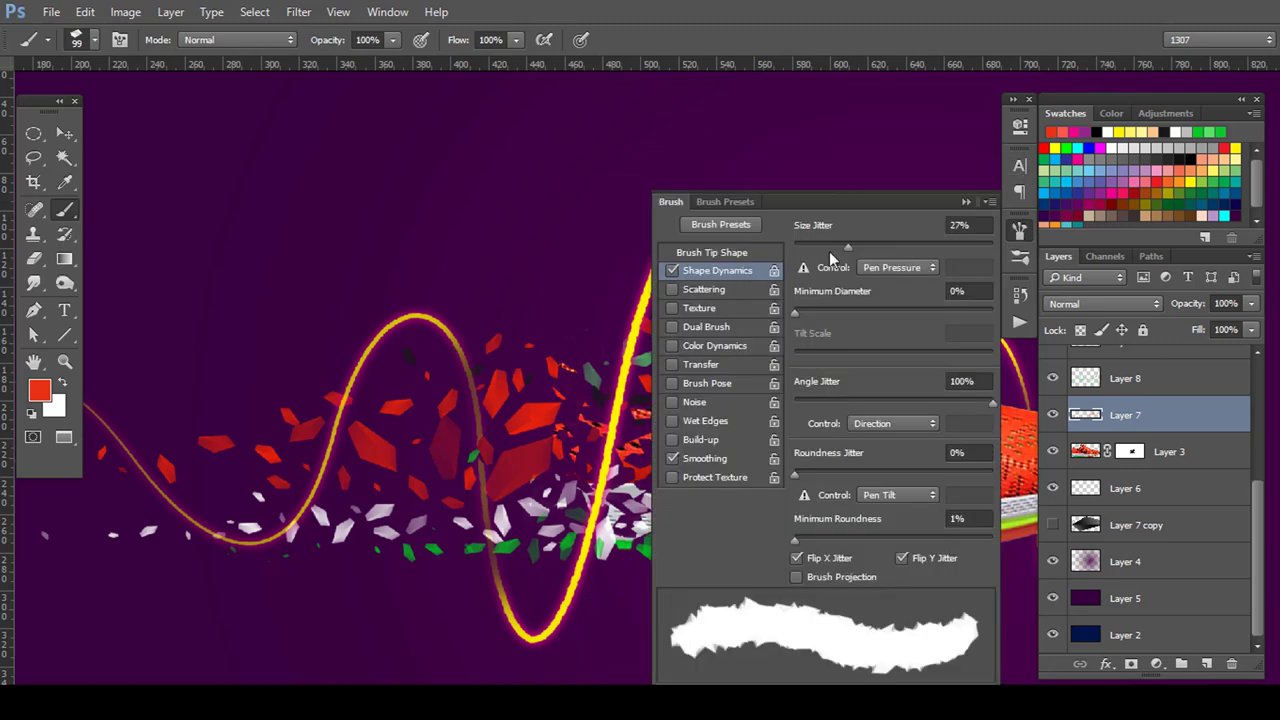
left_click(966, 203)
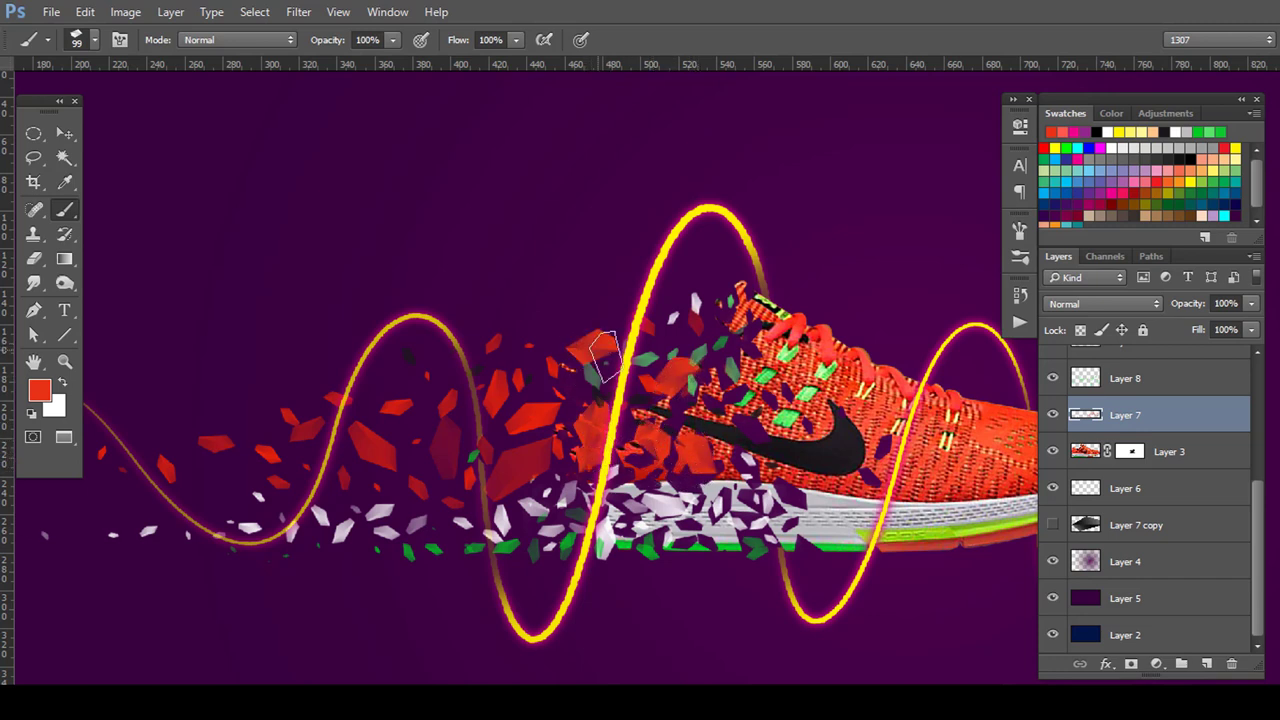
Zoom out to show the whole composition.
scroll(700, 440, "down", 1)
left_click_drag(776, 468, 751, 447)
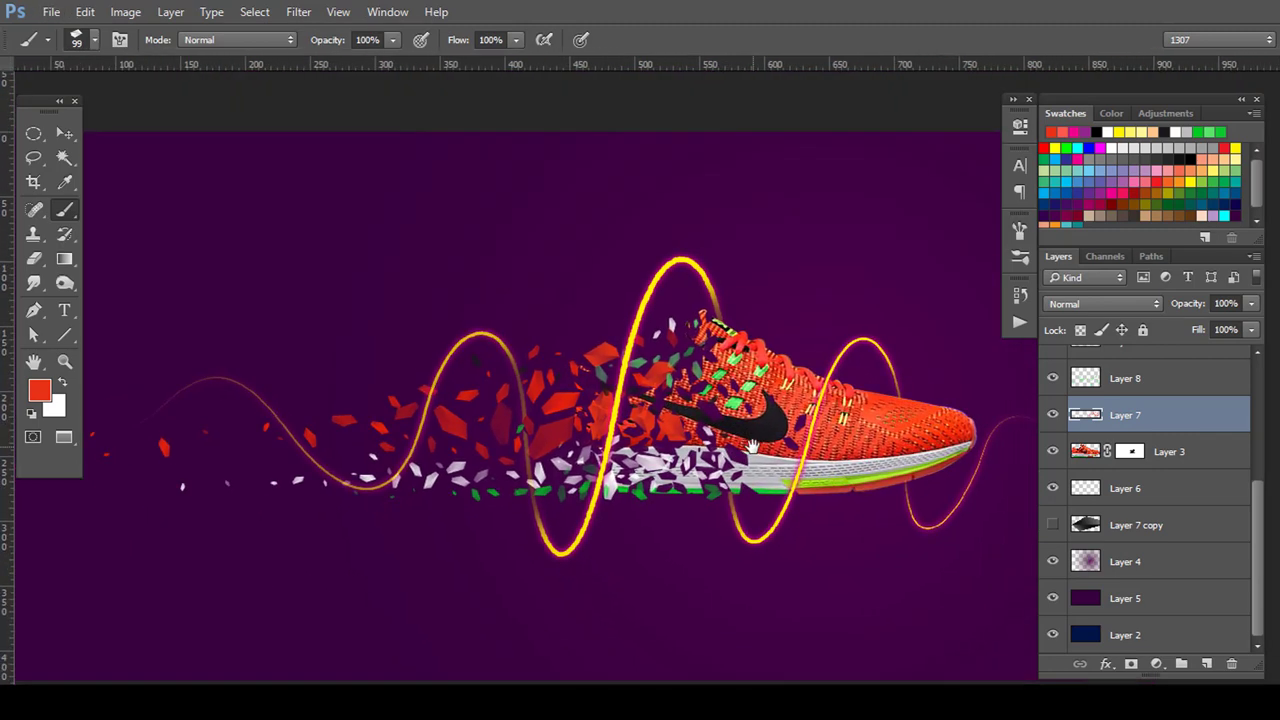
scroll(660, 472, "down", 1)
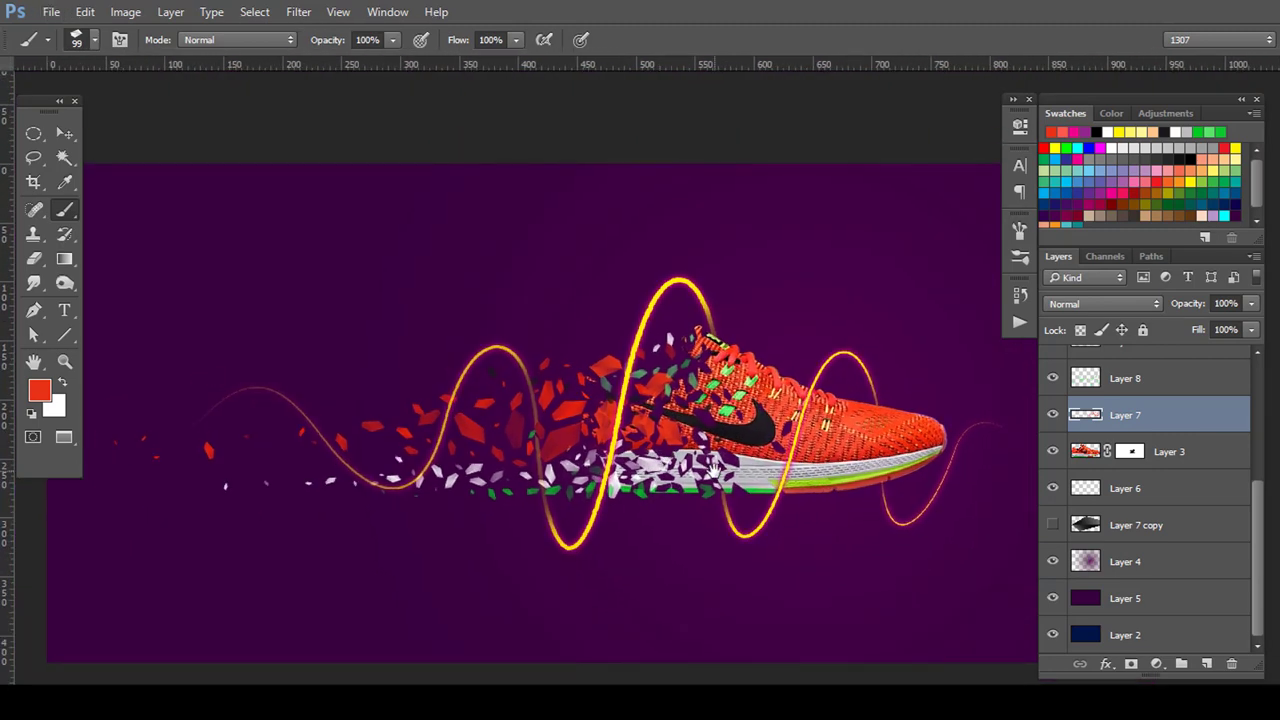
key("v")
scroll(730, 485, "down", 1)
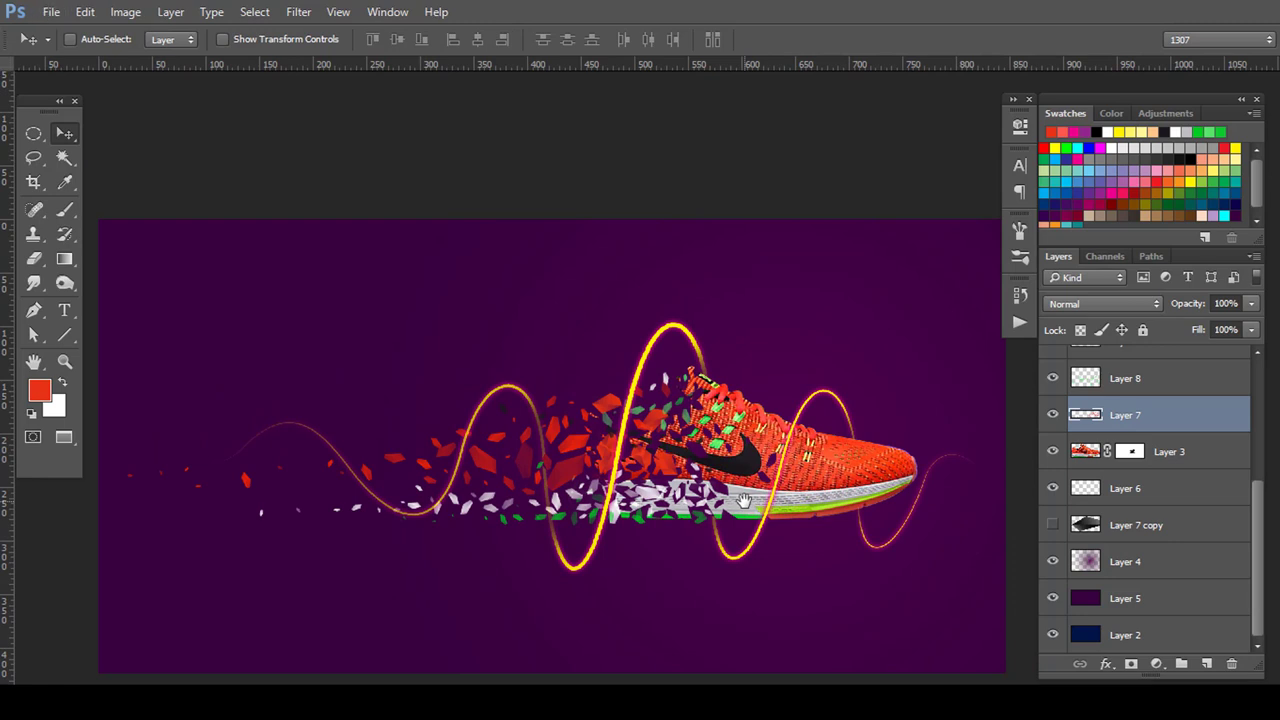